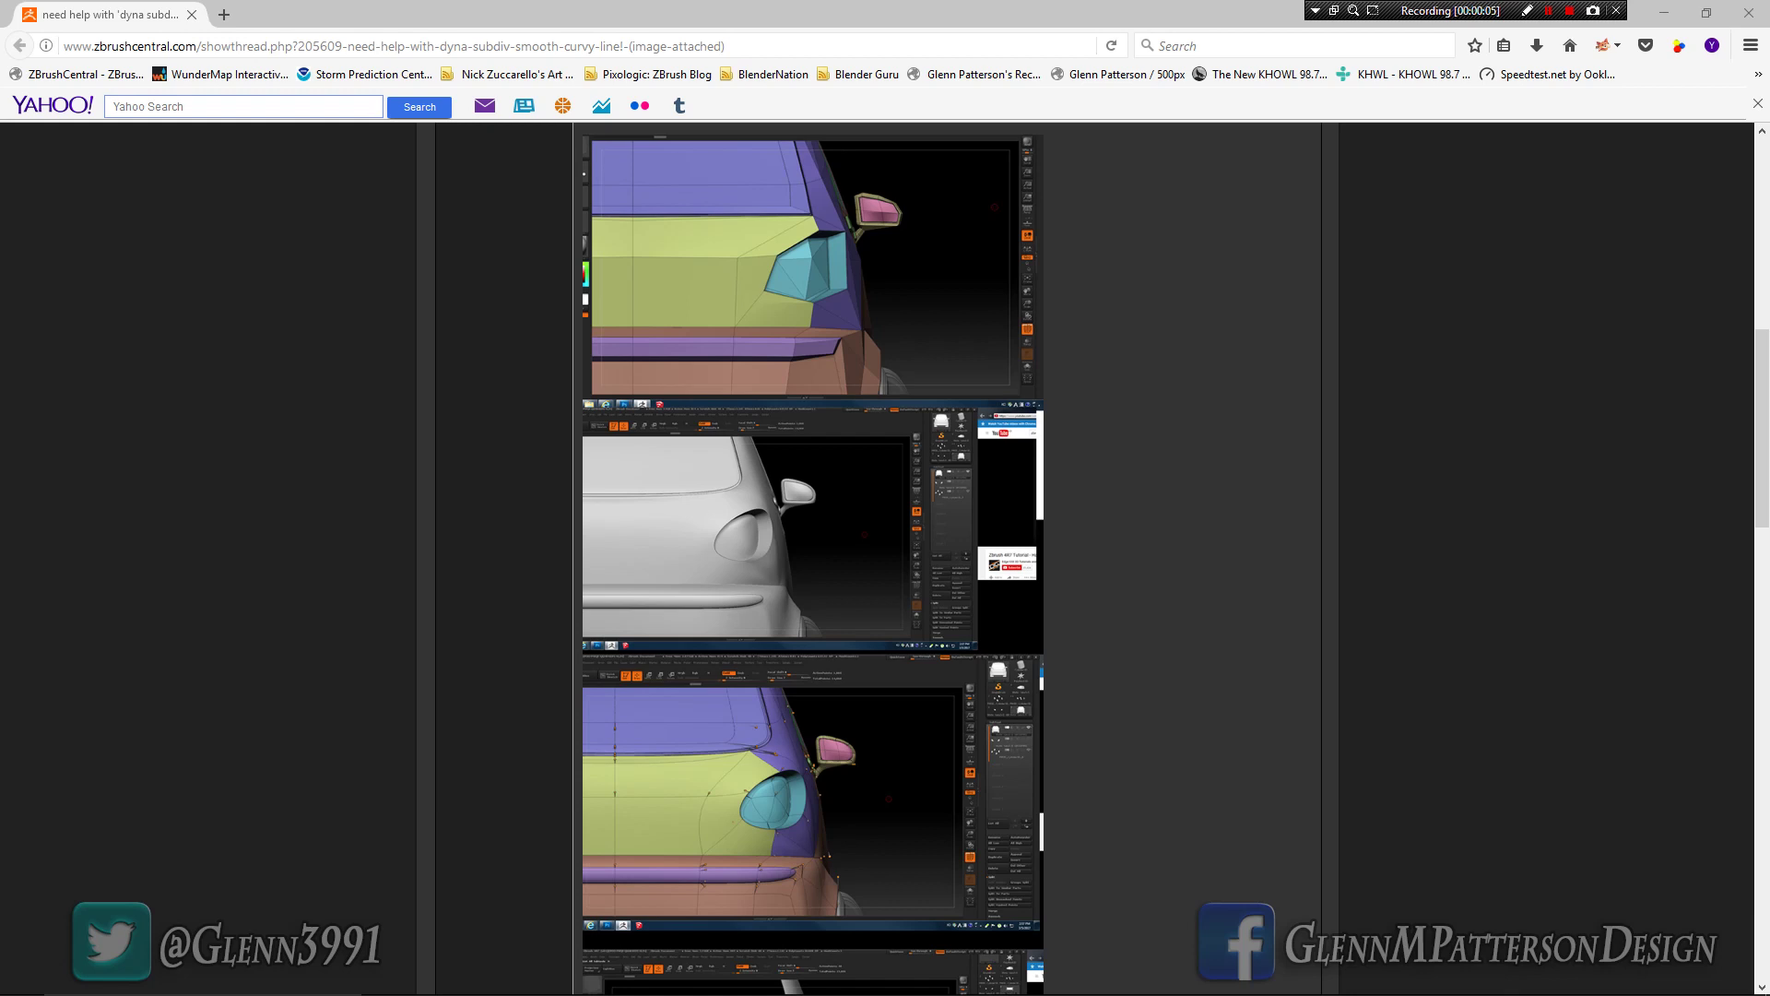
# - Review the forum thread's screenshots of circular edges distorted by group split and dynamic subdivision, down to the wheel-arch image
pyautogui.scroll(-5, 812, 553)
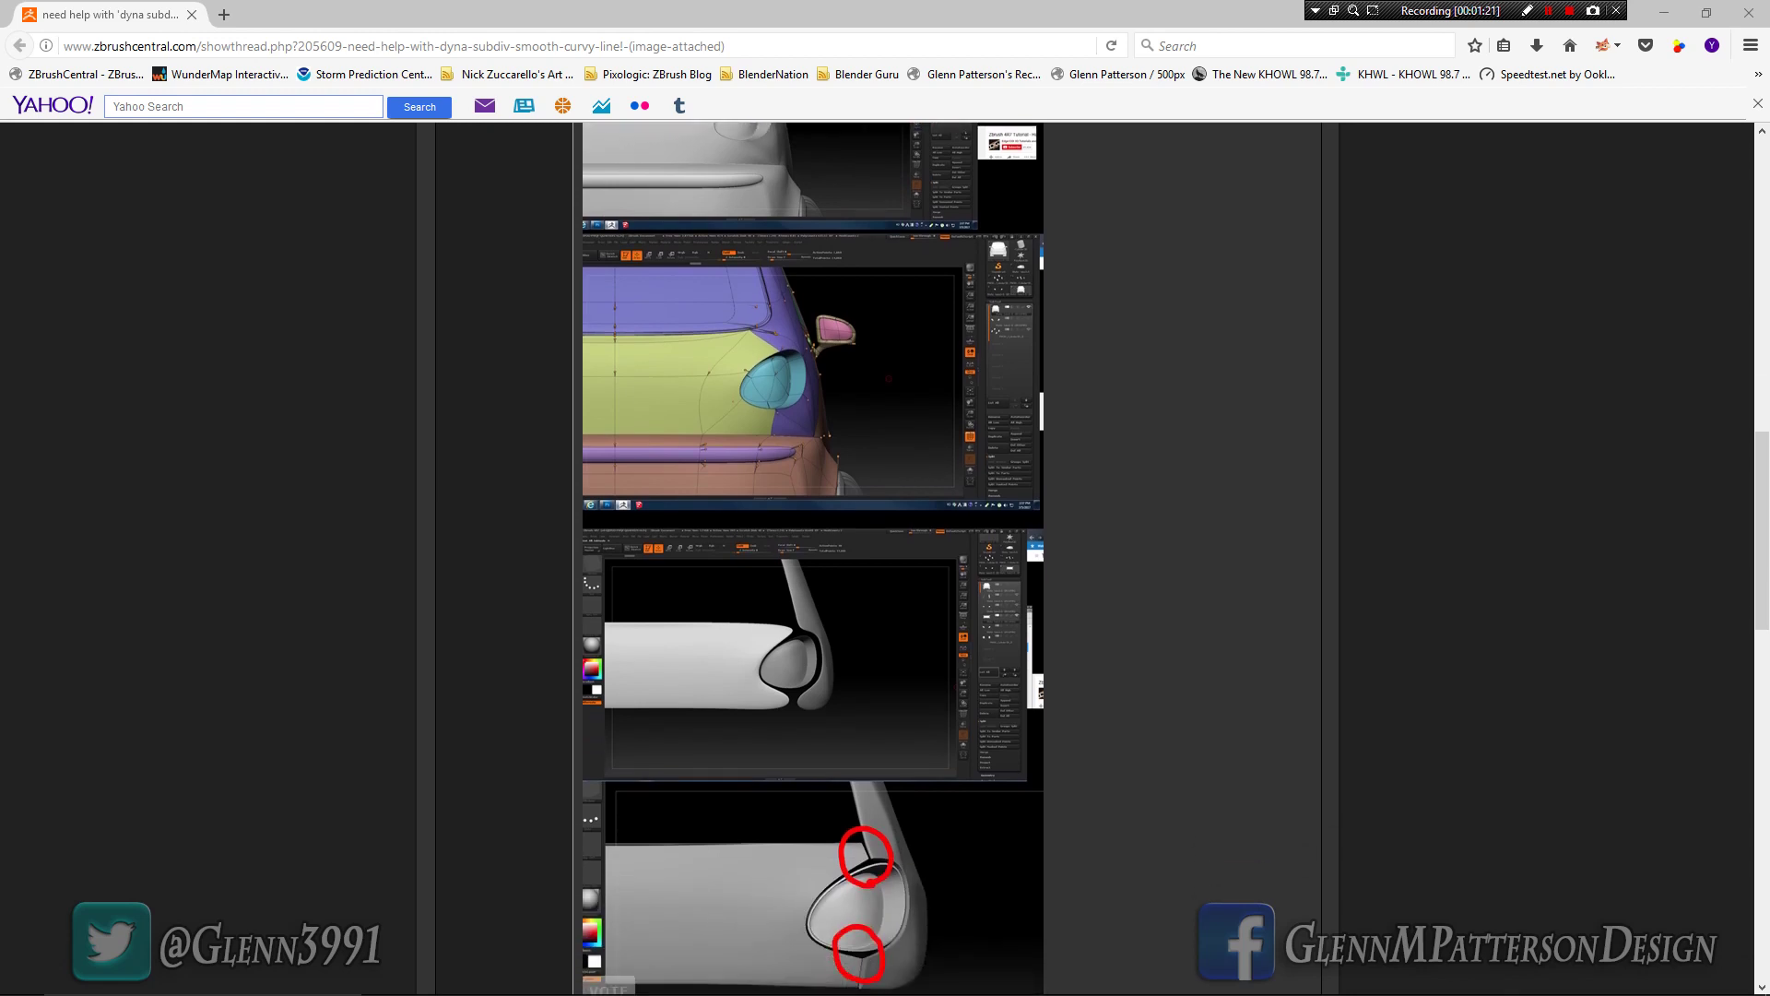
pyautogui.scroll(-1, 811, 553)
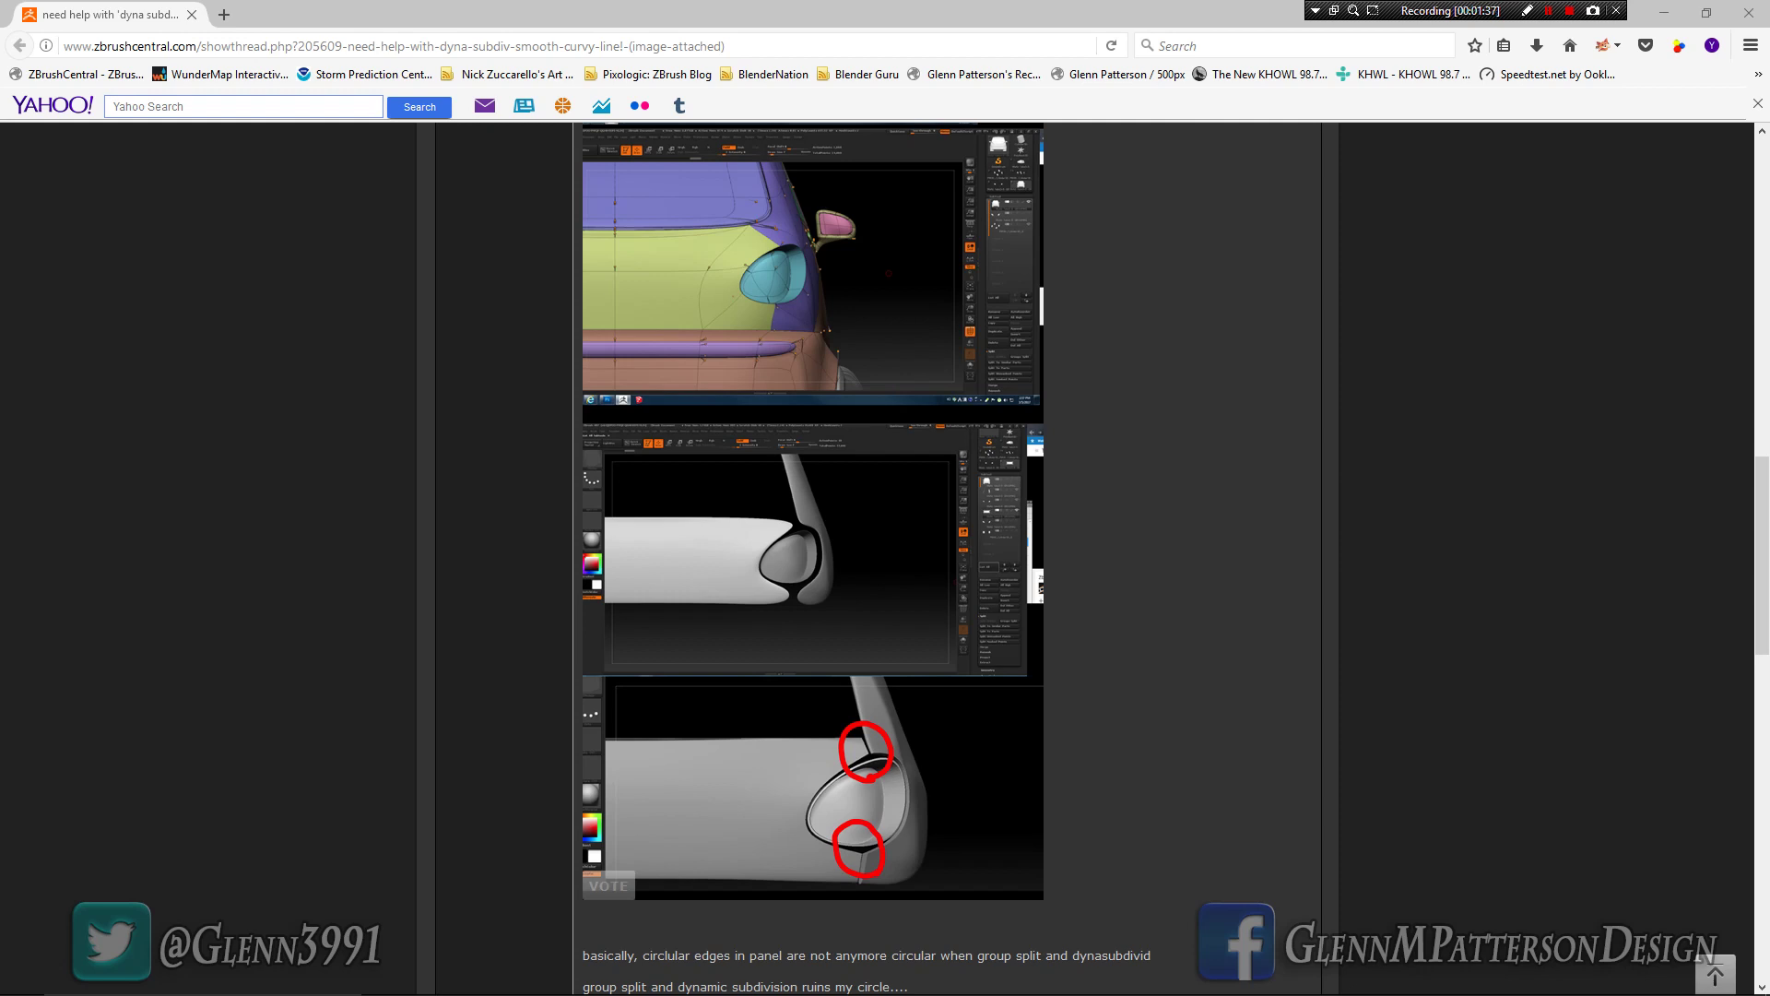
pyautogui.scroll(-3, 866, 559)
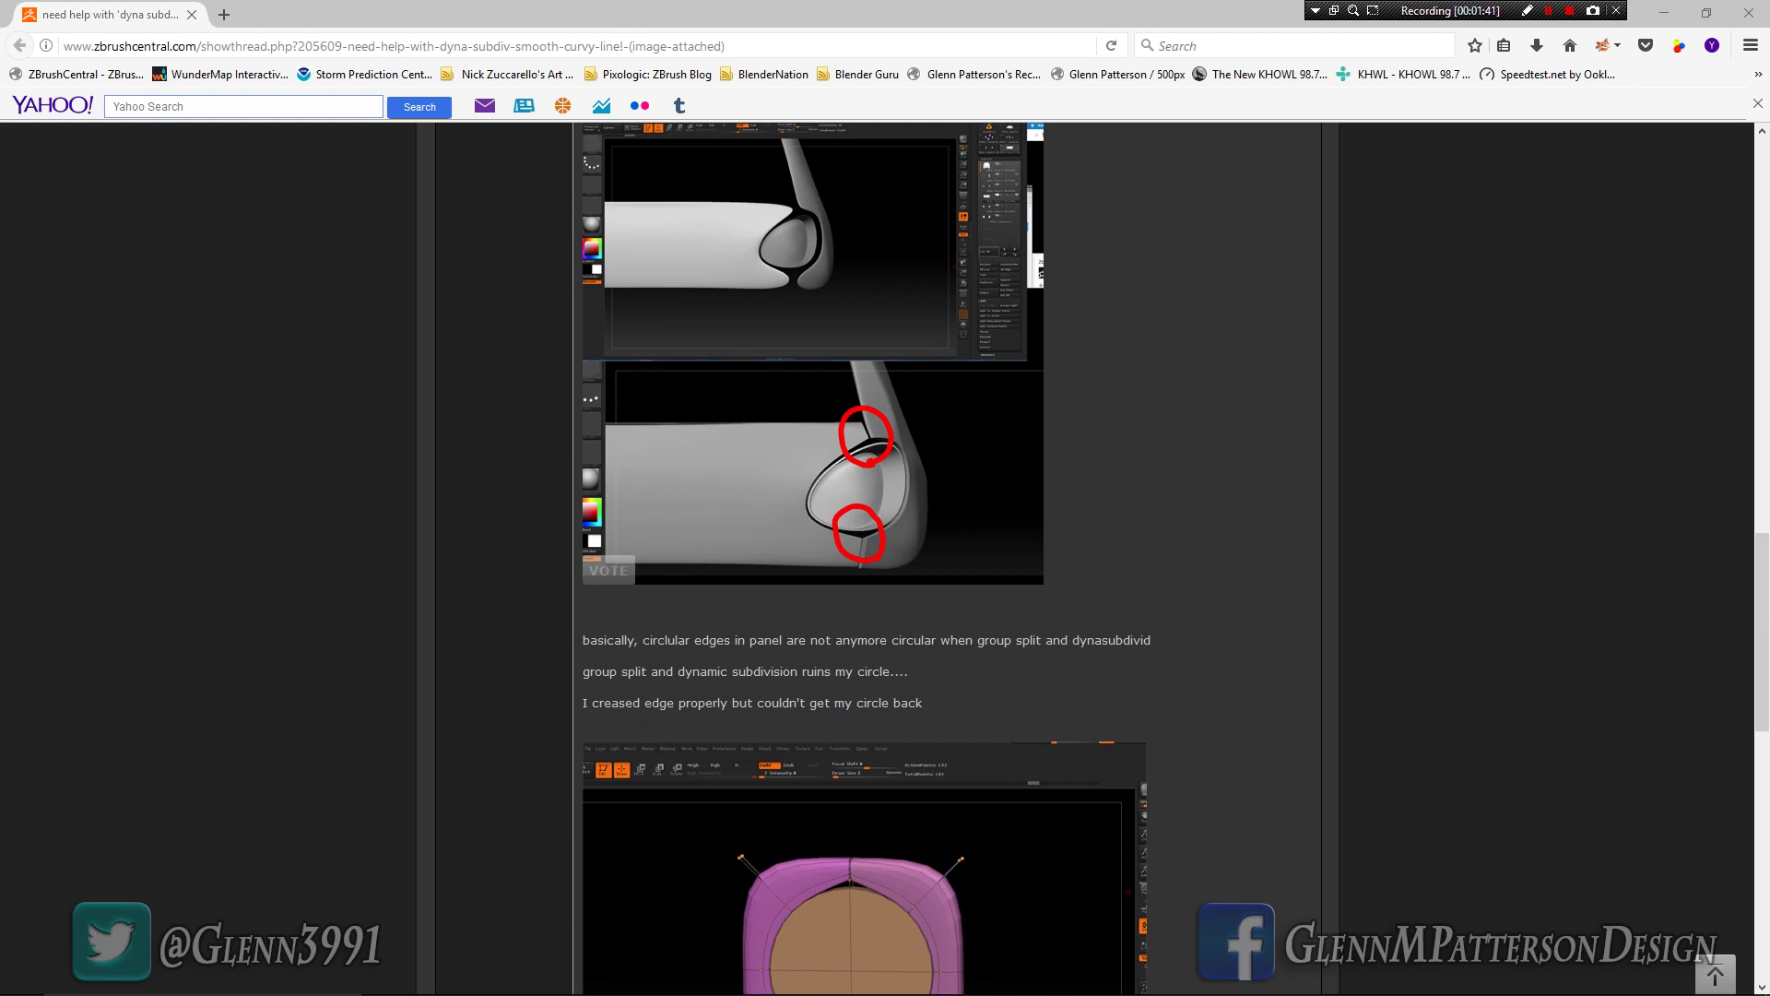
pyautogui.scroll(-3, 866, 559)
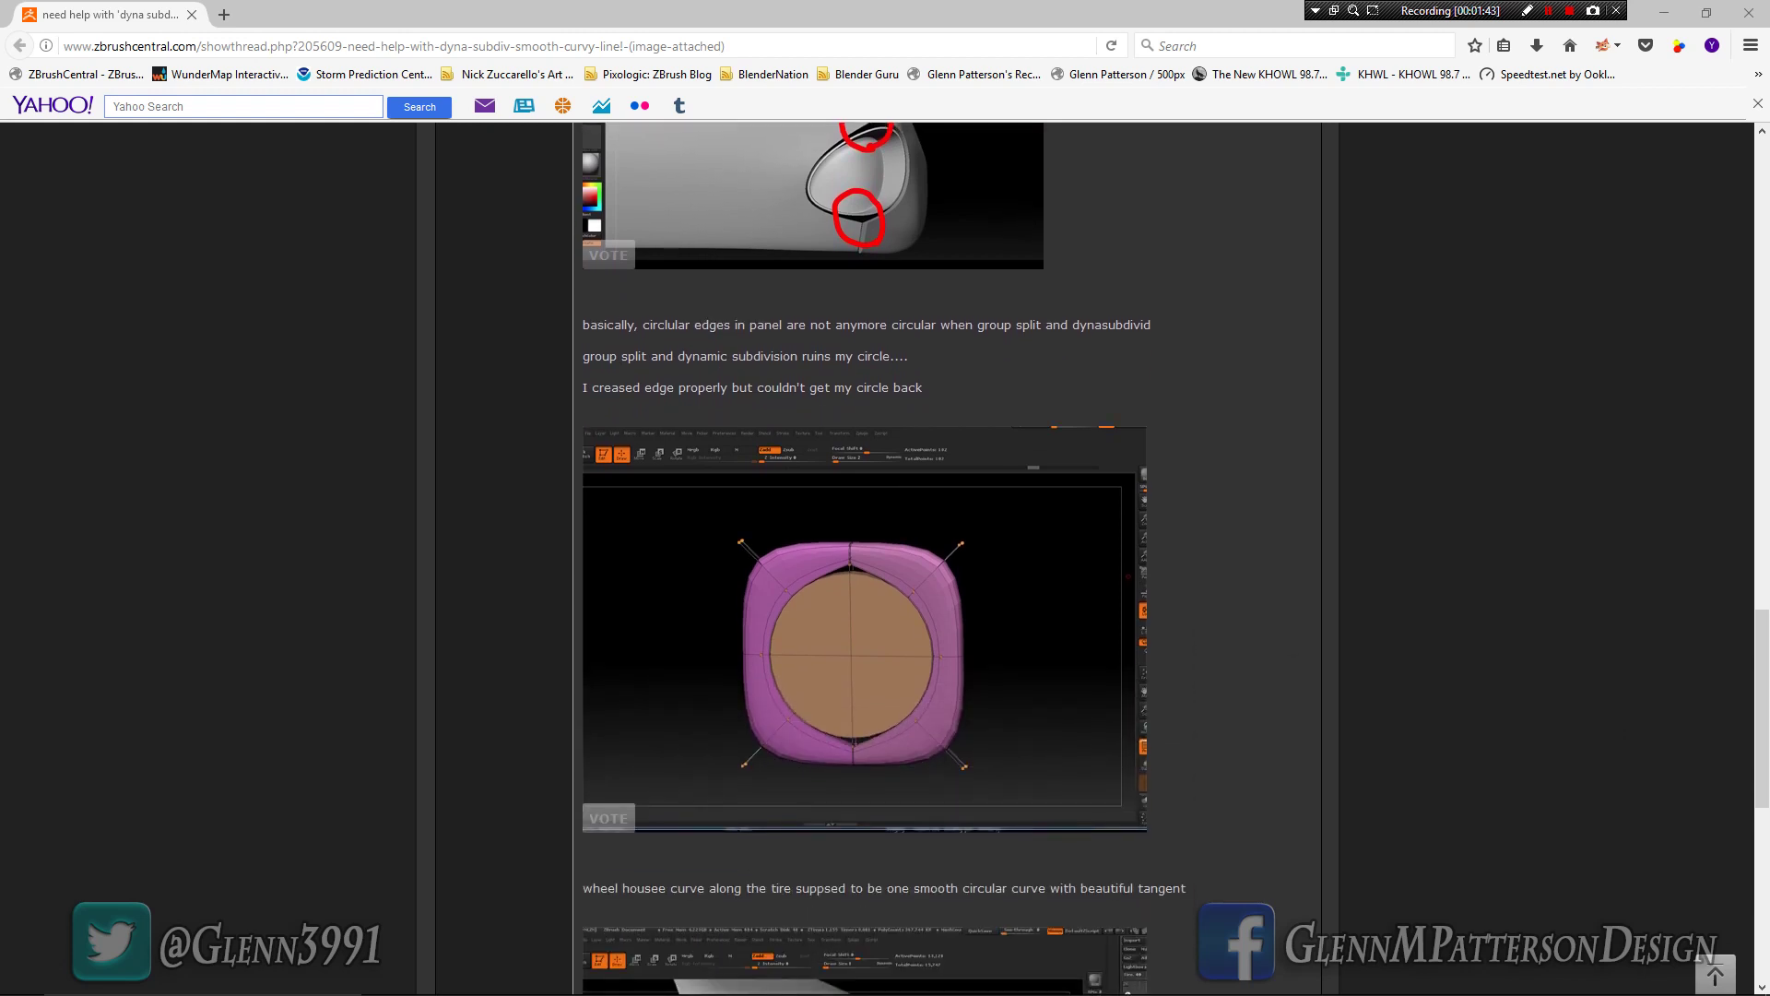
pyautogui.scroll(-4, 865, 558)
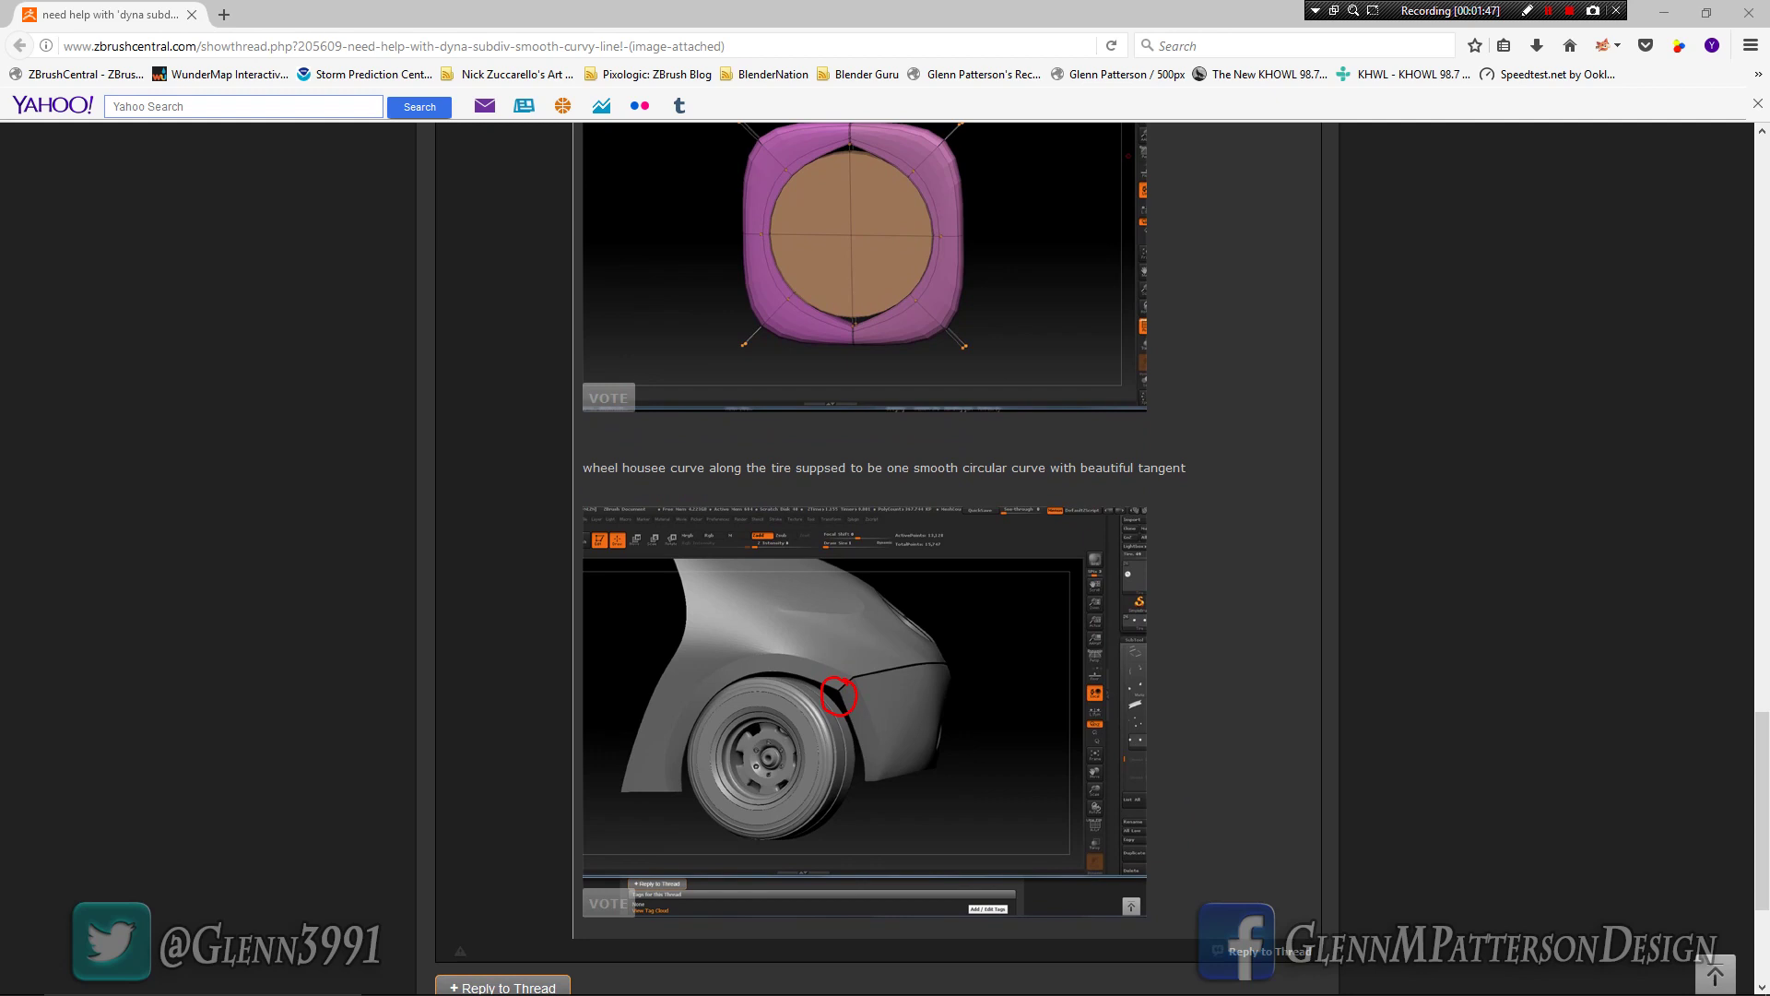
# - Switch to ZBrush and draw a PolyMesh3D star on the canvas in Edit mode
pyautogui.moveTo(745, 988)
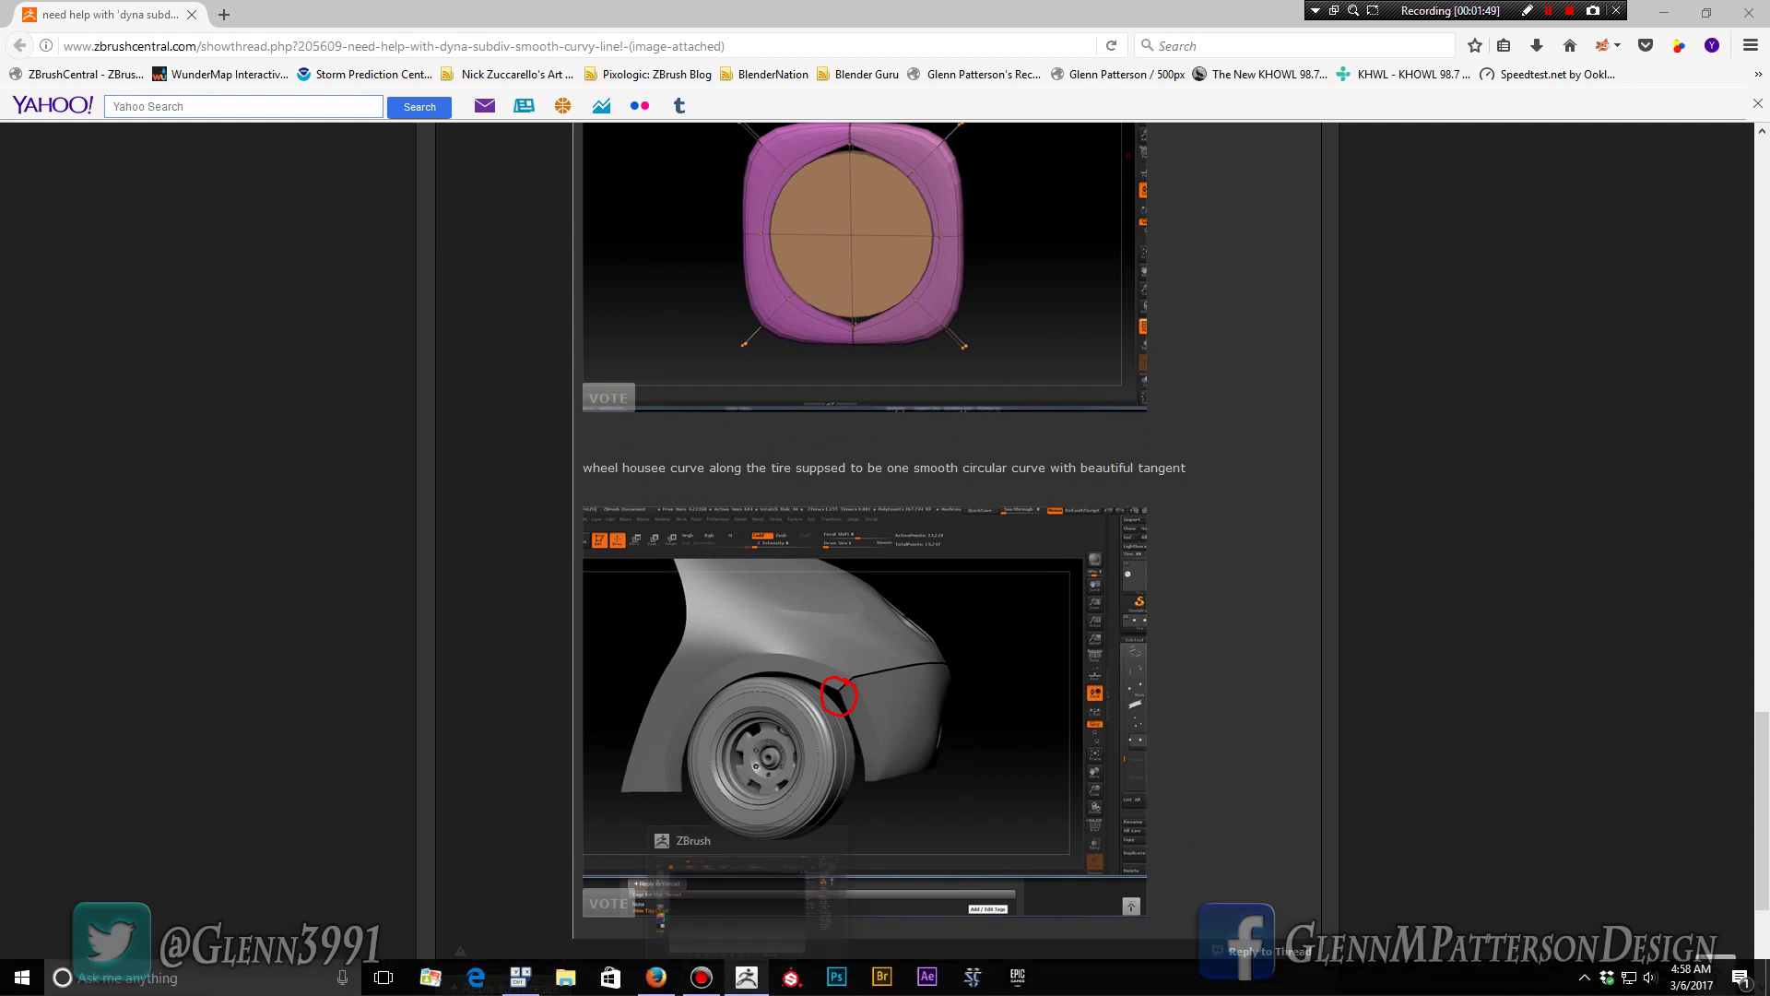
pyautogui.click(747, 977)
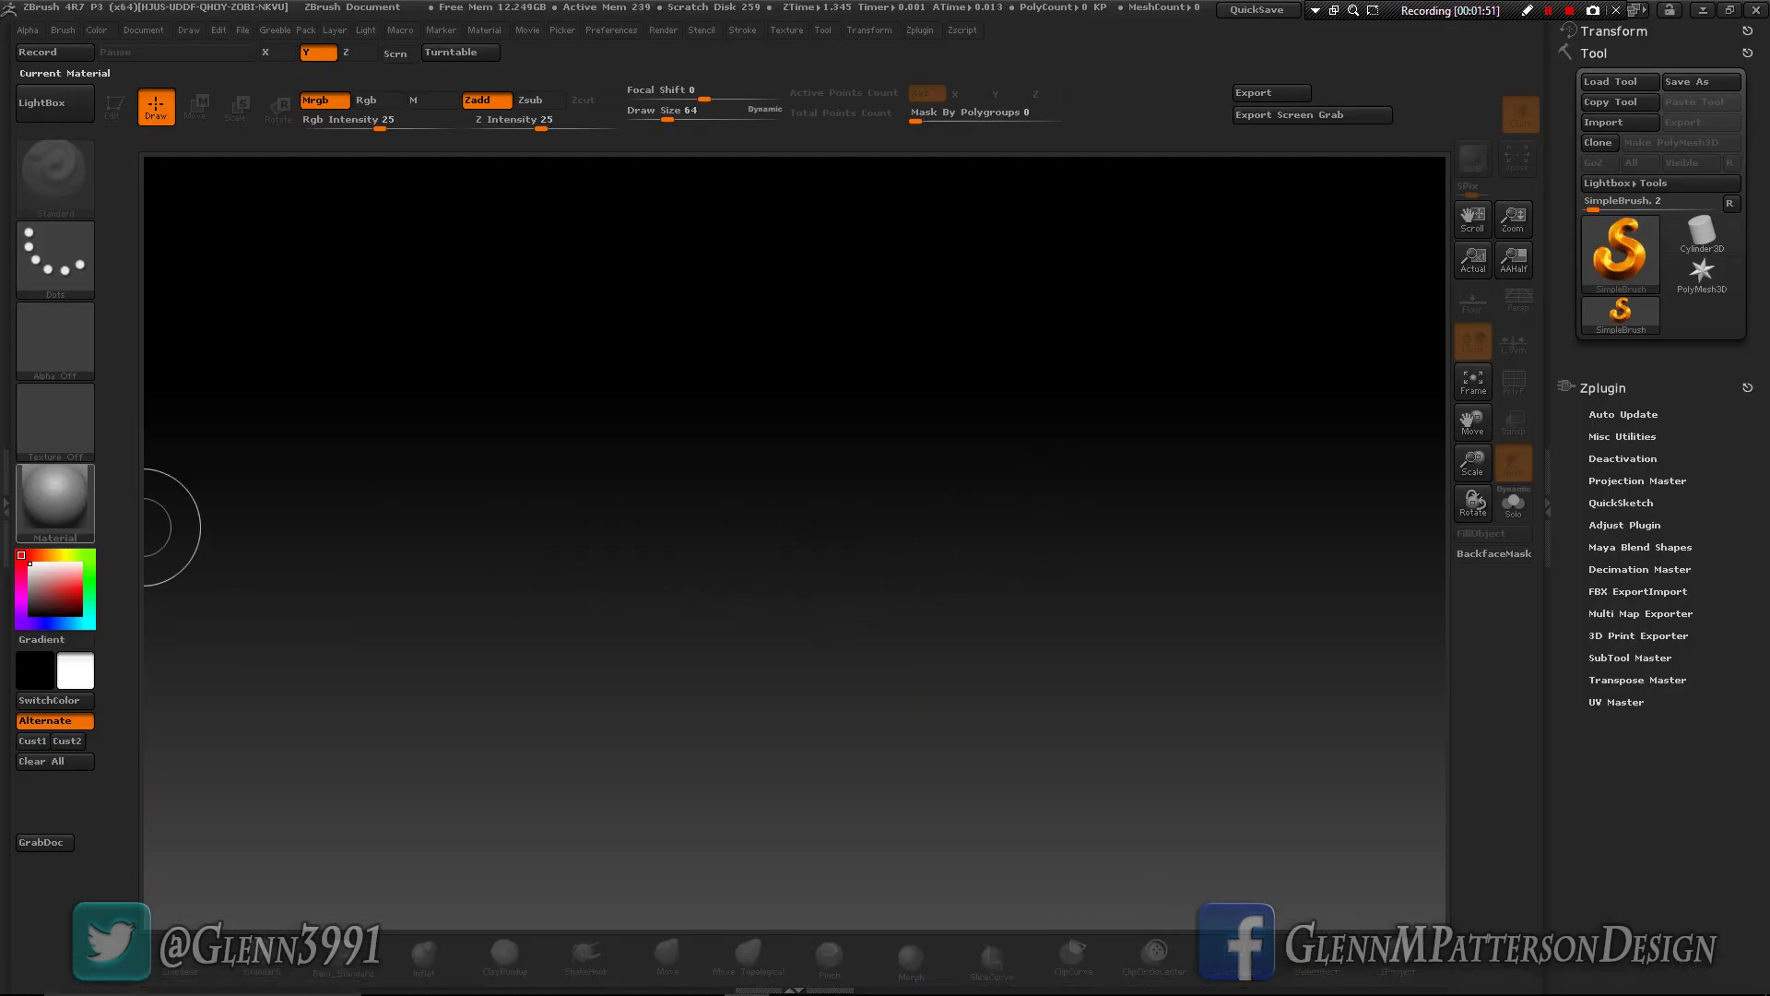
pyautogui.moveTo(1702, 233)
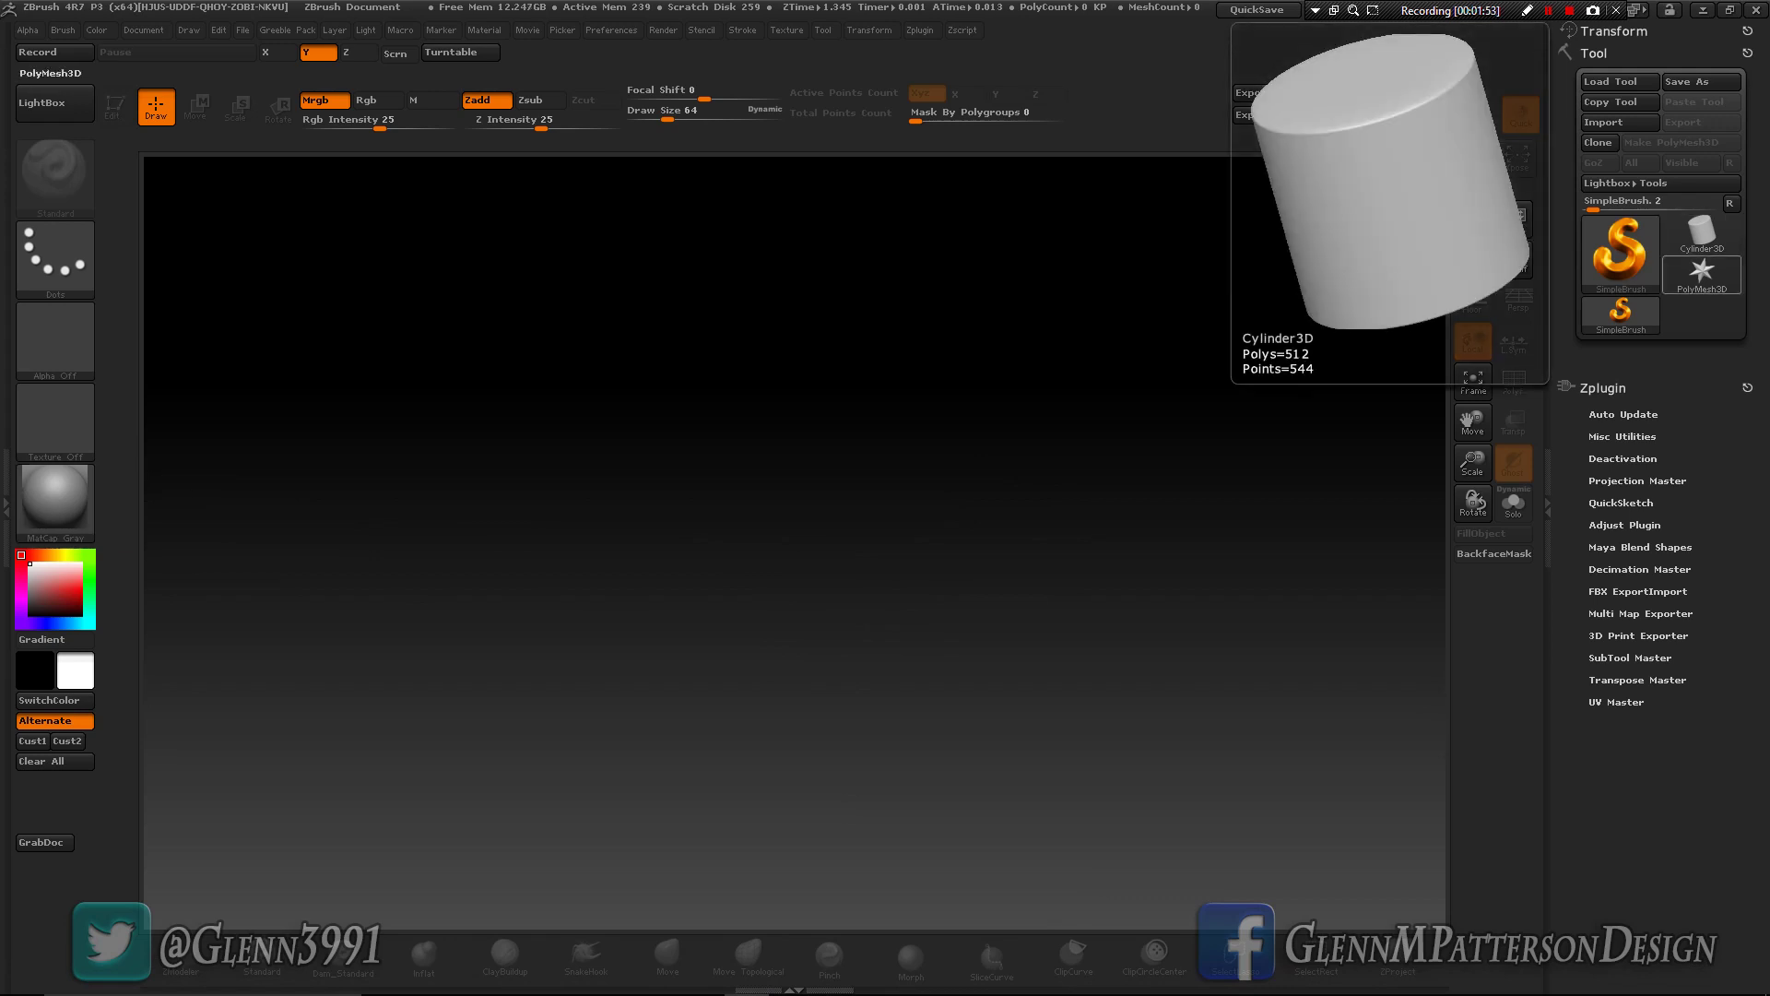
pyautogui.click(1702, 273)
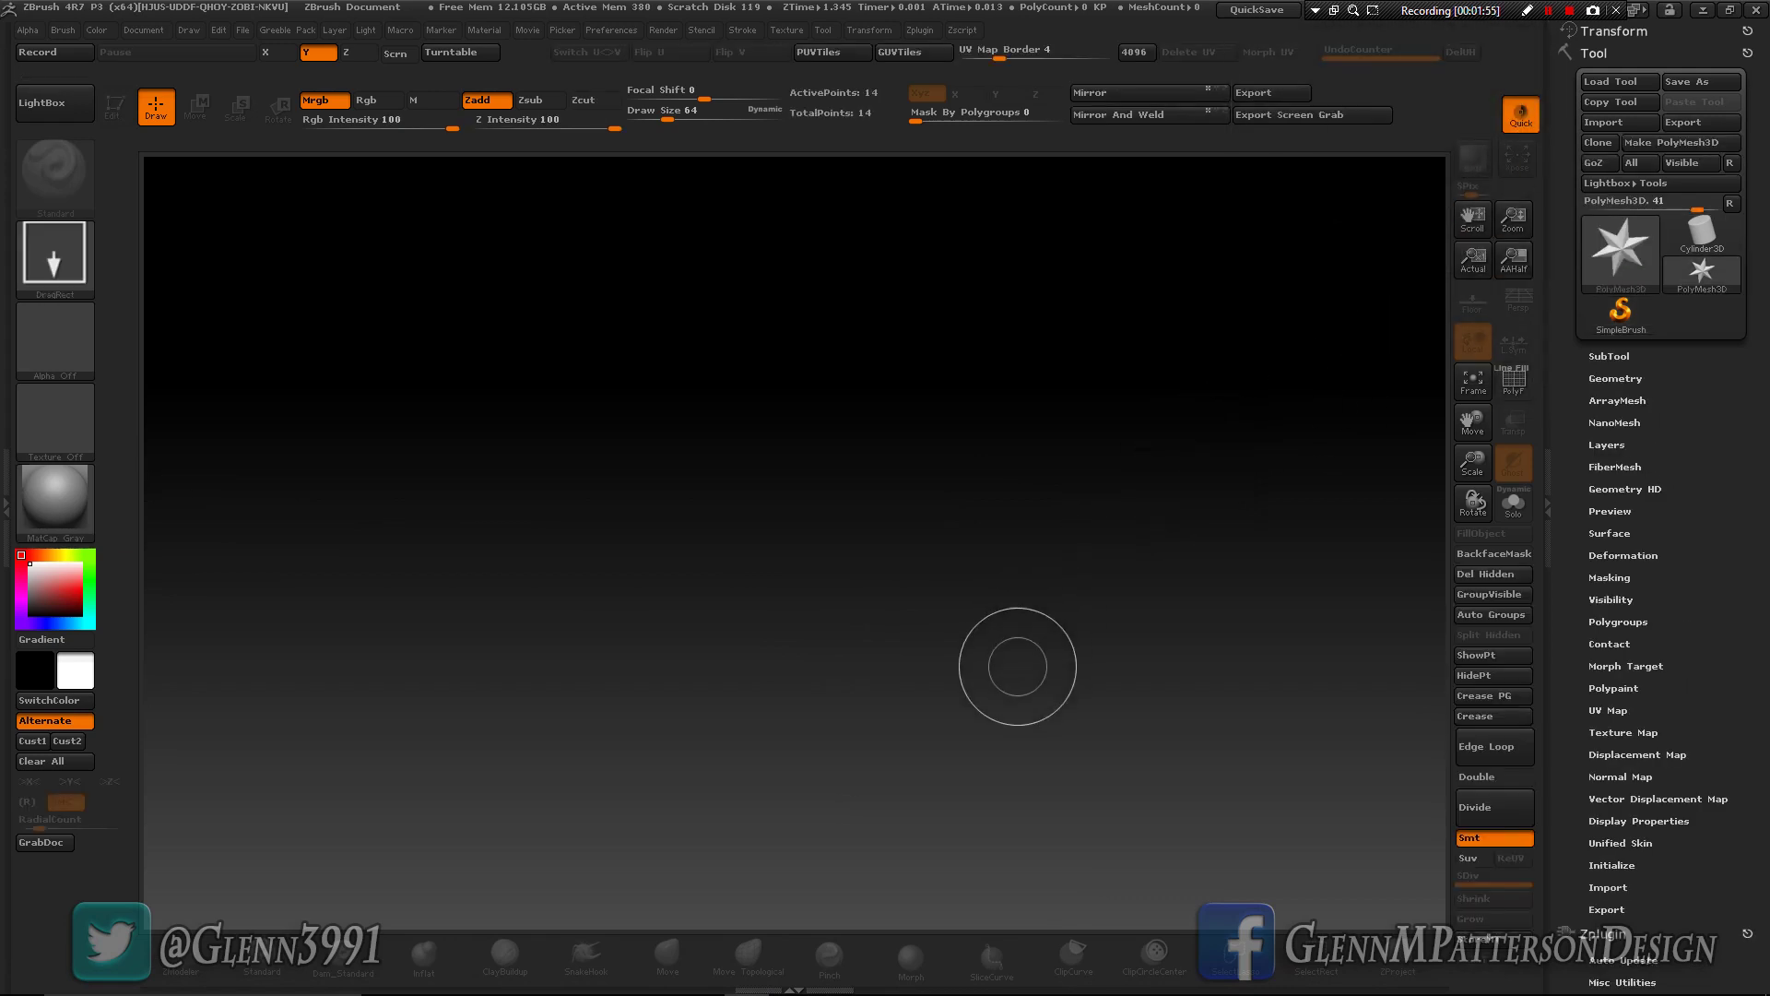
pyautogui.moveTo(821, 533); pyautogui.dragTo(940, 664)
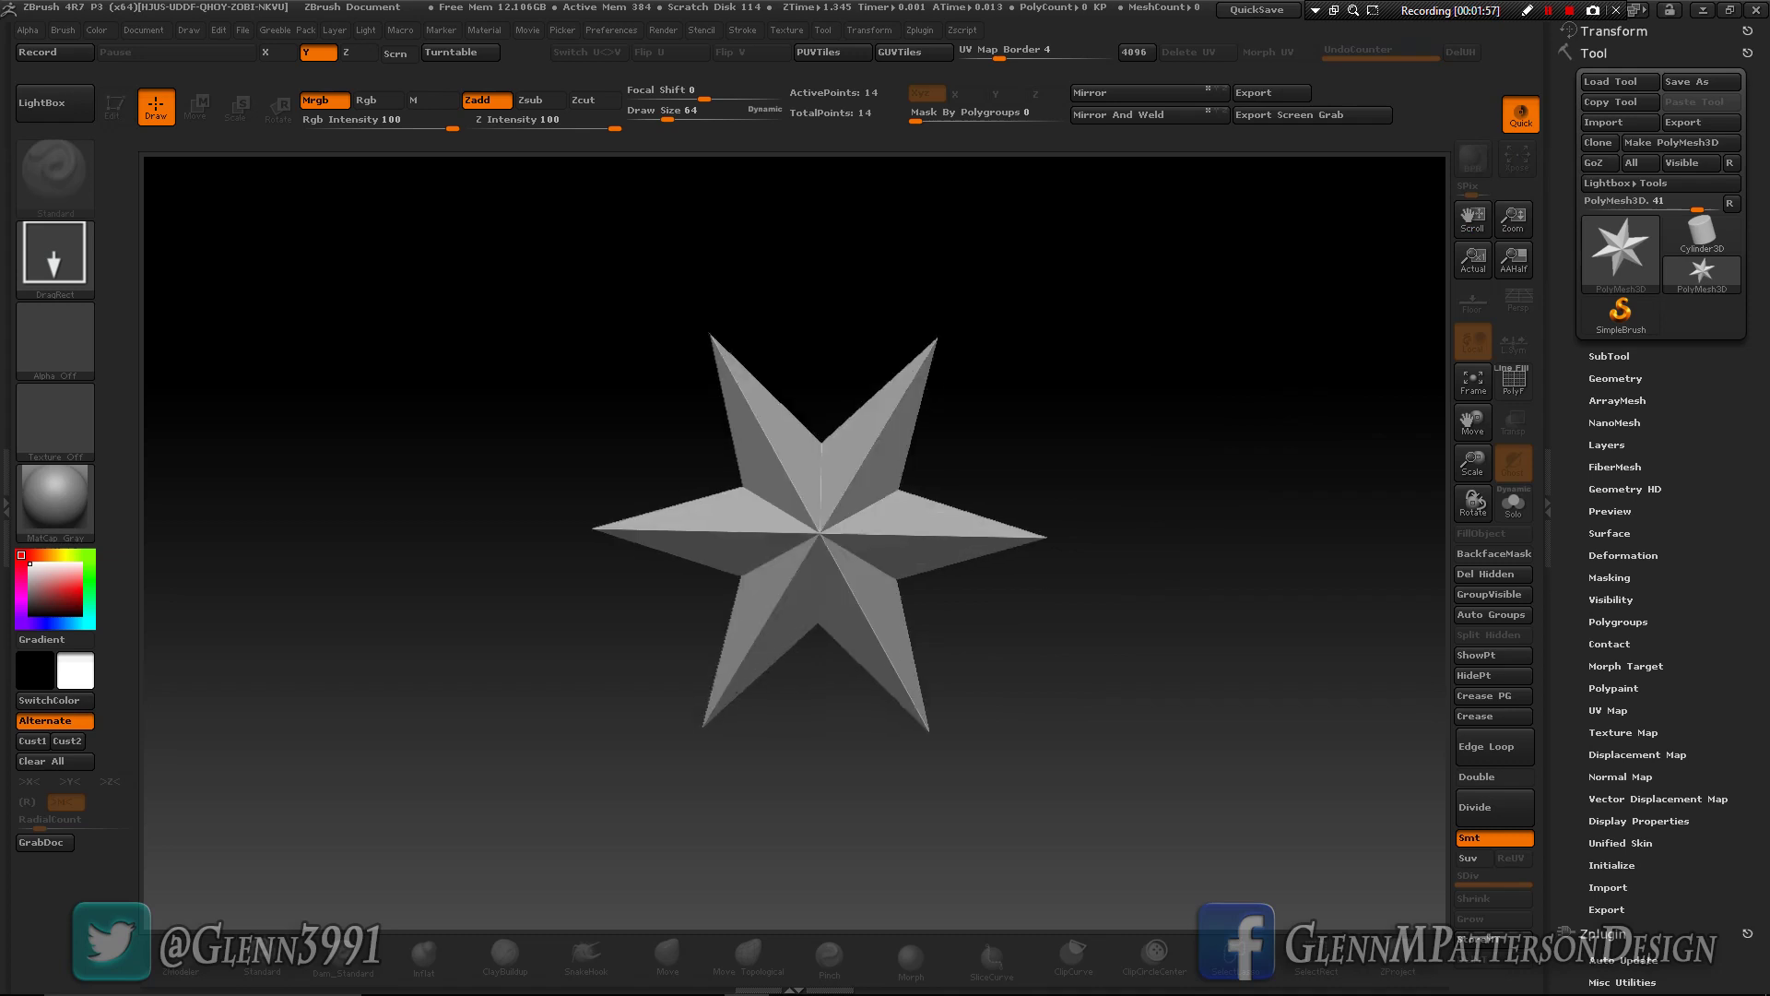
pyautogui.press('t')
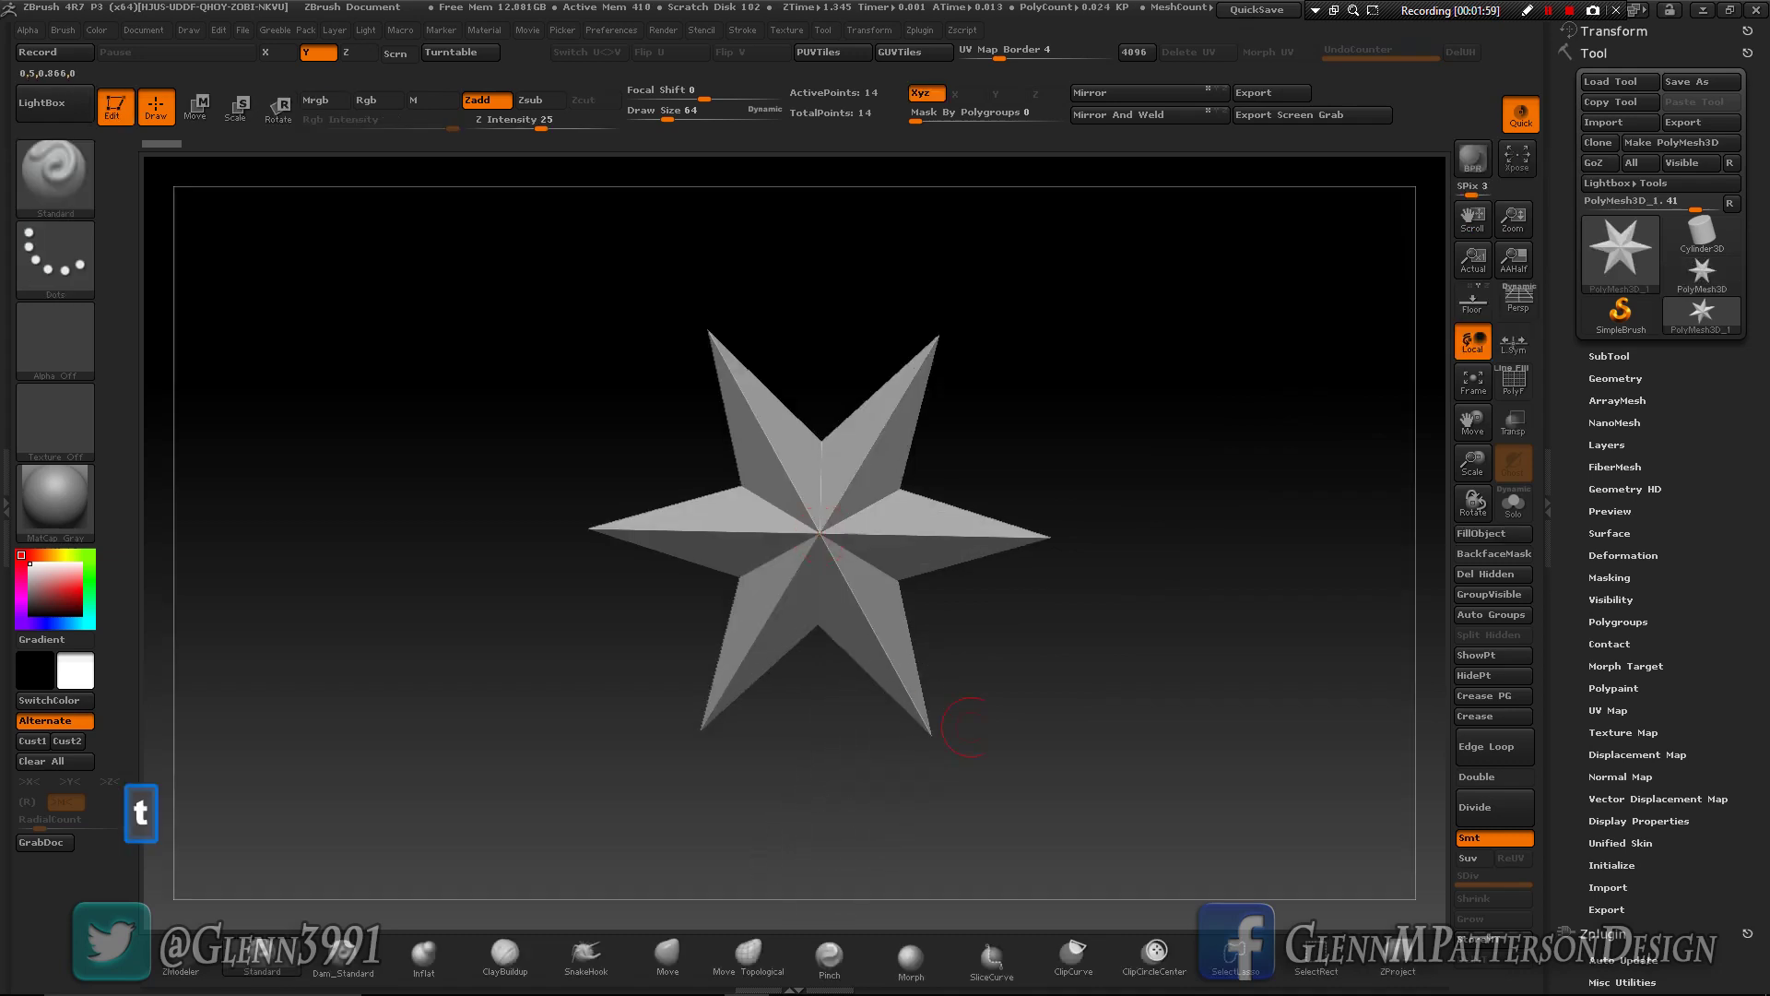
# - Turn on the polyframe display and initialize the star mesh as a QCube
pyautogui.moveTo(1100, 770); pyautogui.dragTo(1064, 784)
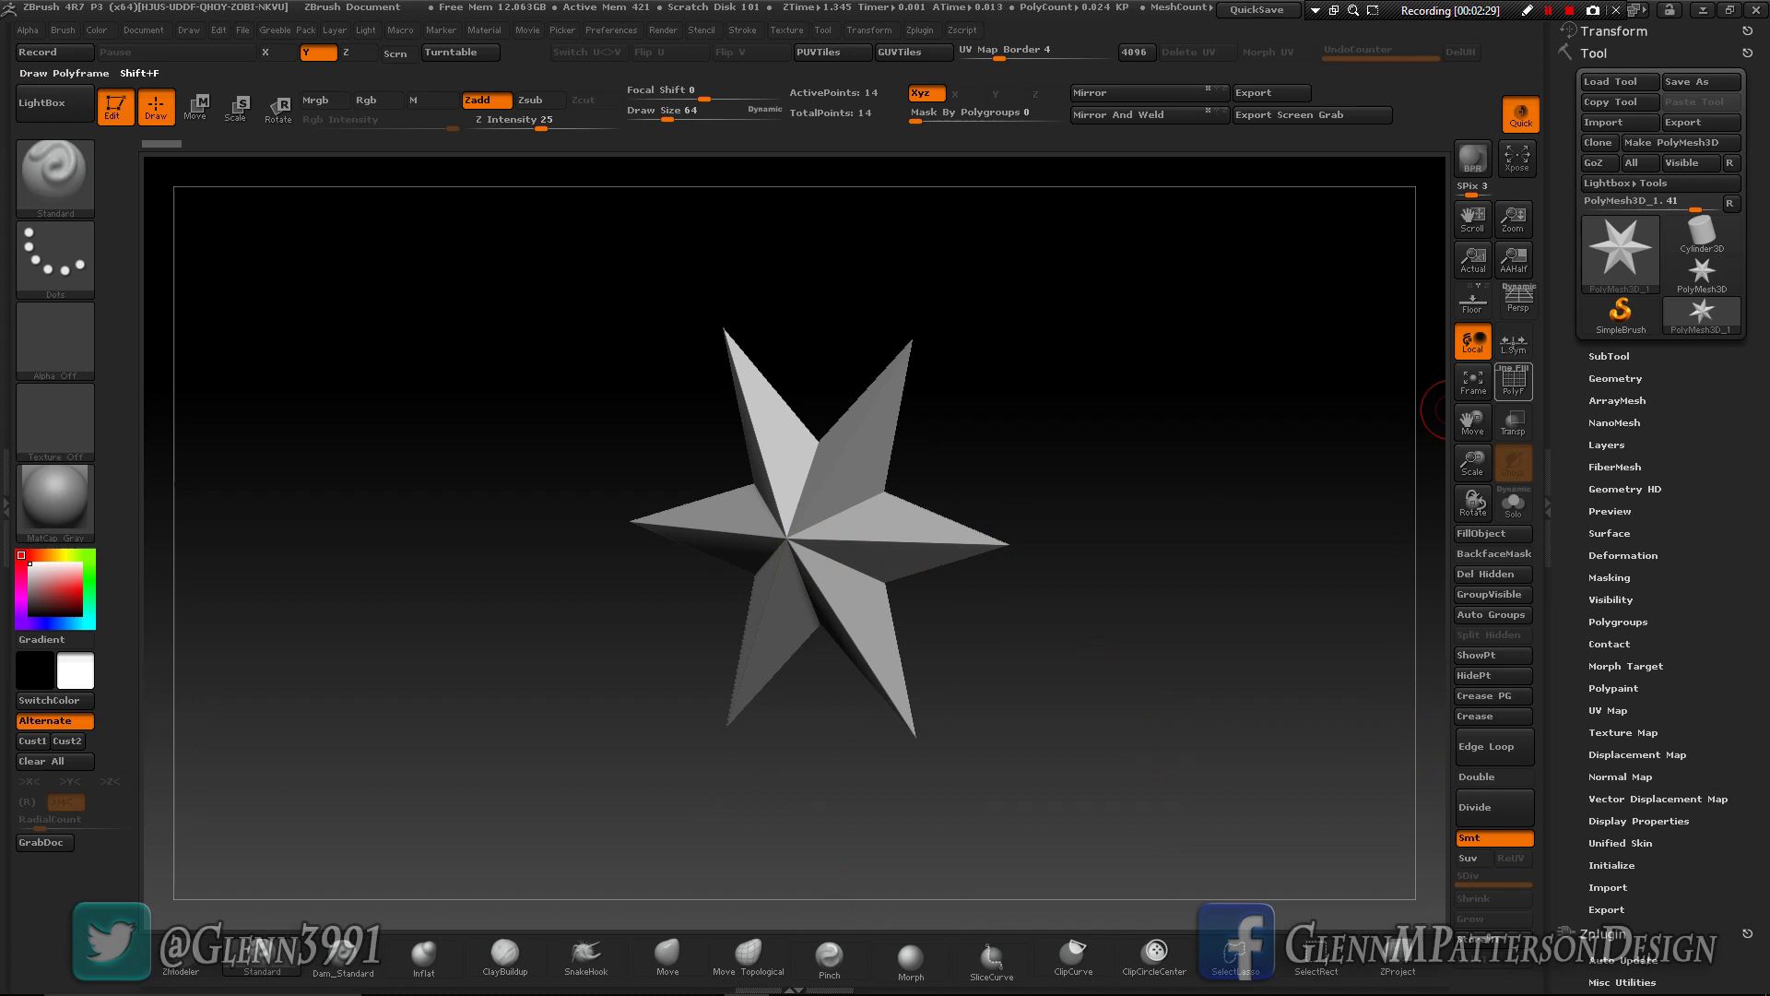
pyautogui.click(1512, 380)
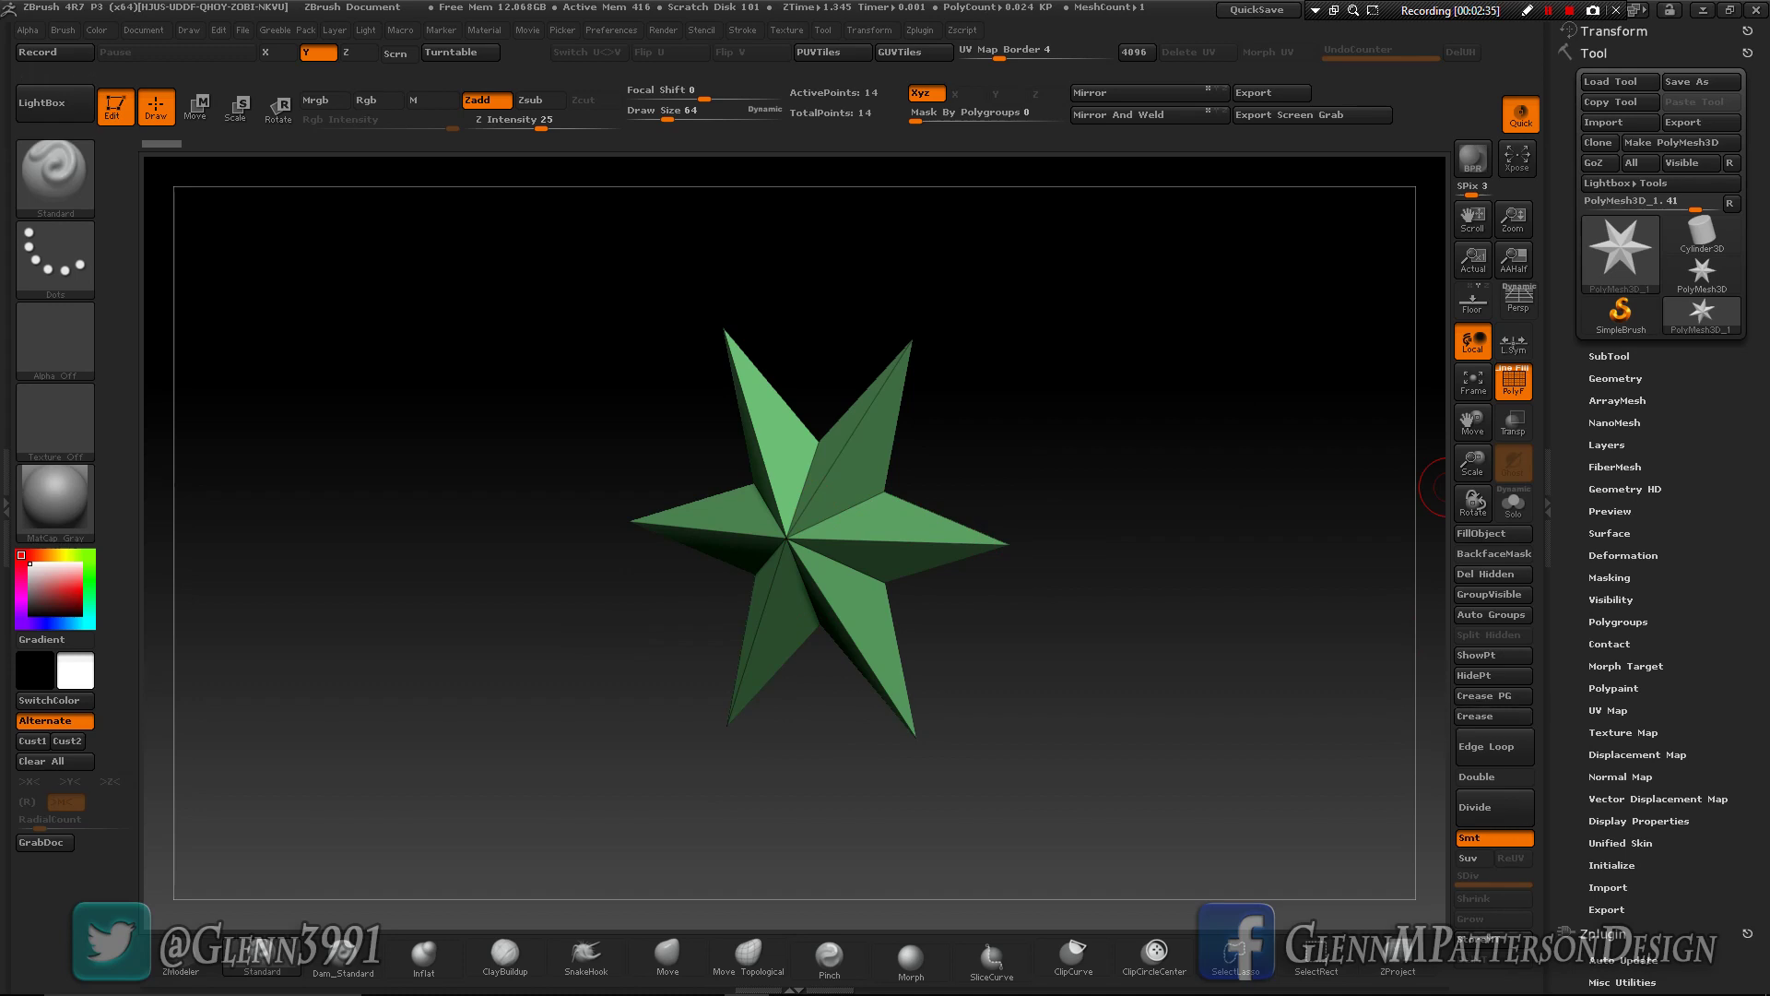
pyautogui.scroll(-3, 1654, 507)
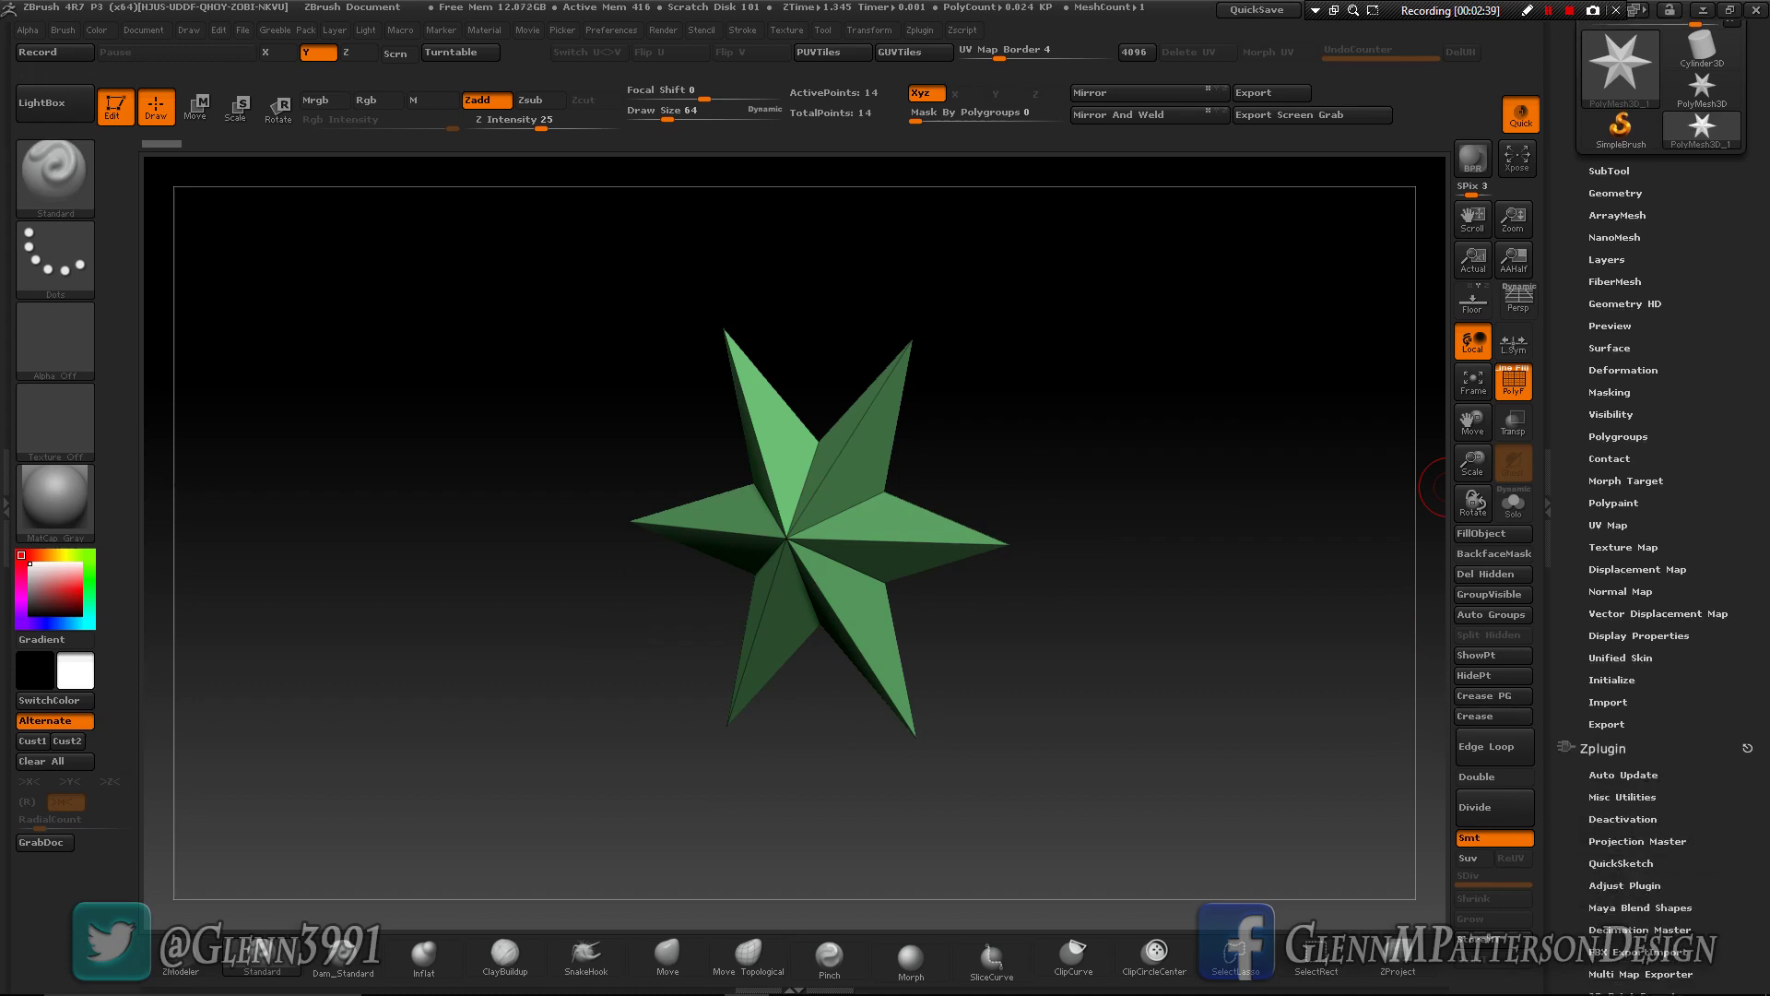
pyautogui.click(1611, 679)
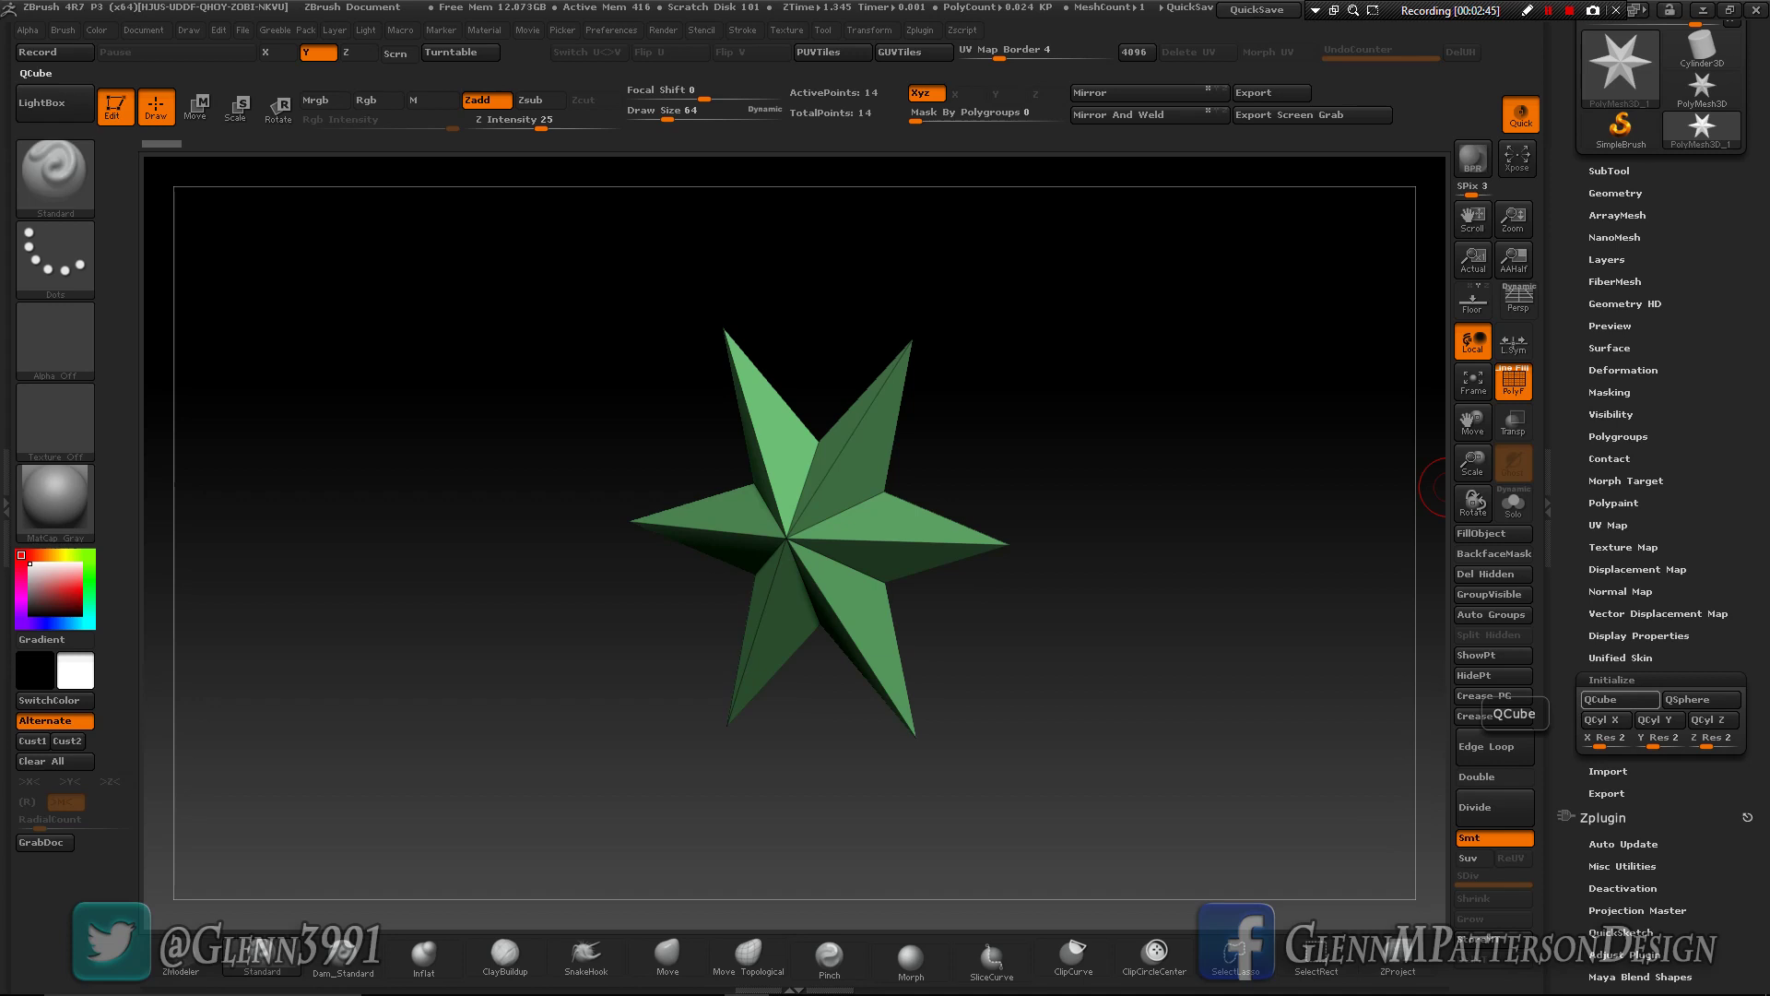
pyautogui.click(1619, 699)
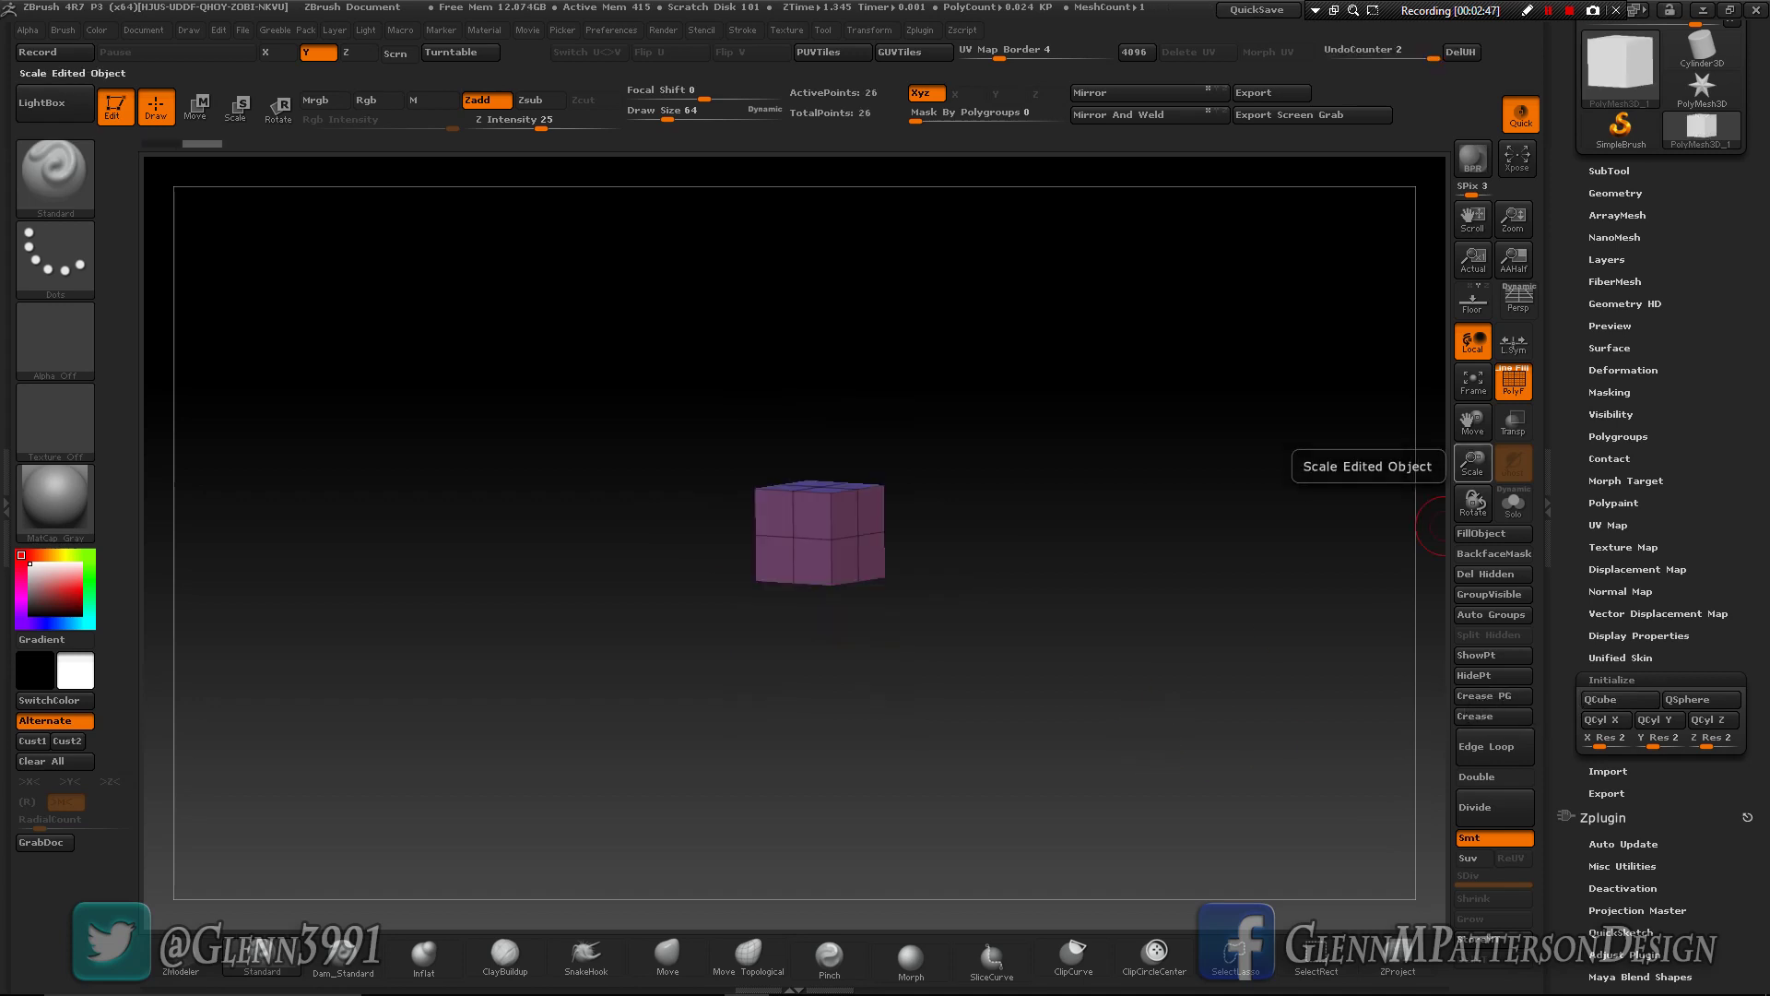
pyautogui.moveTo(1473, 465); pyautogui.dragTo(1473, 590)
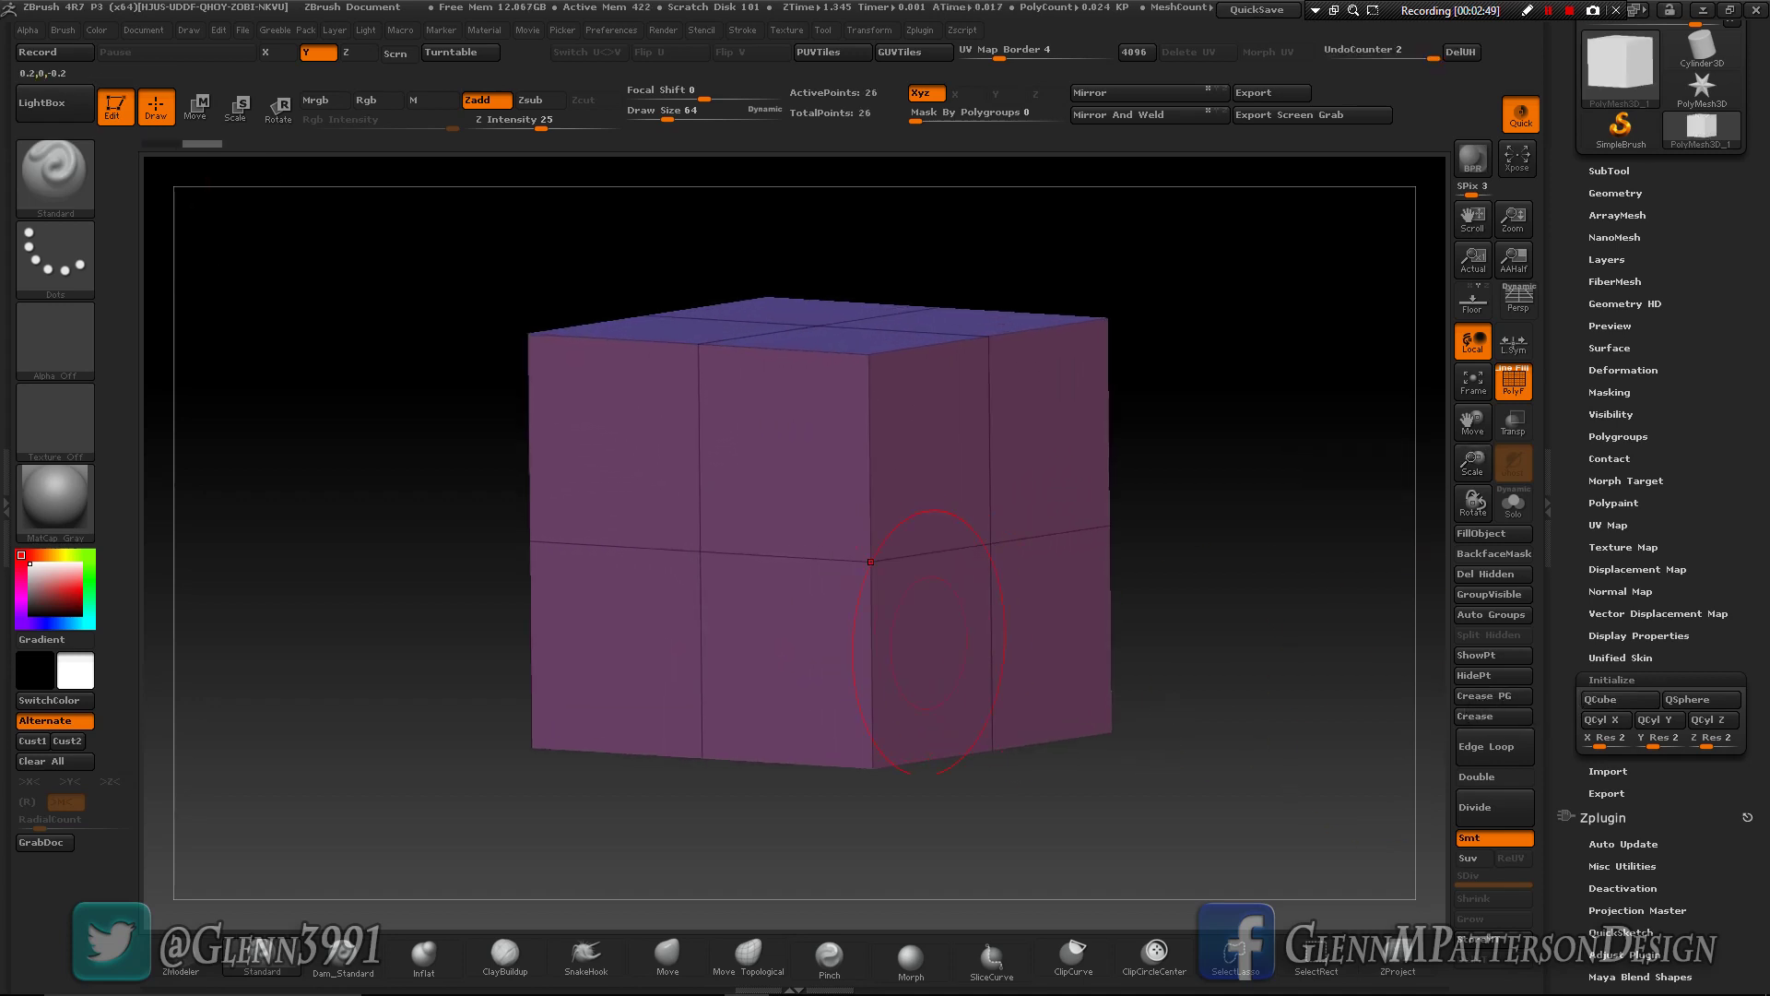
# - Group all of the cube's polygons into a single polygroup
pyautogui.moveTo(1032, 811)
pyautogui.mouseDown()
pyautogui.moveTo(1236, 816)
pyautogui.moveTo(1051, 820)
pyautogui.mouseUp()
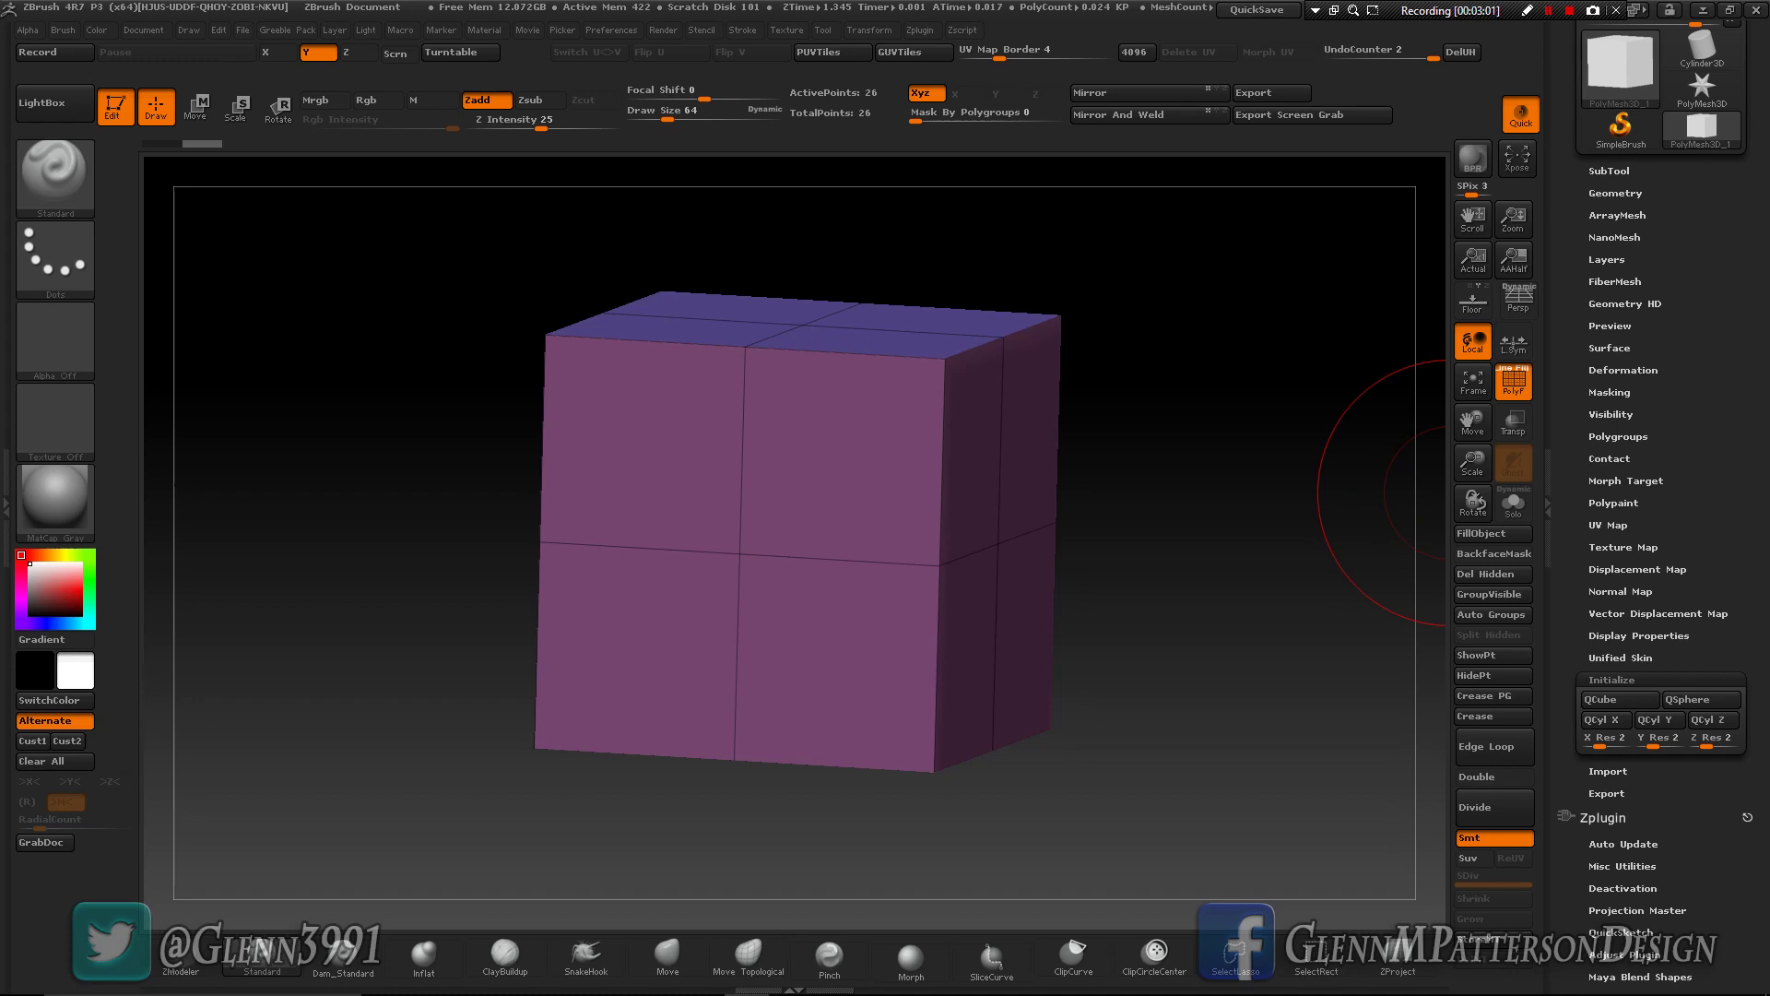
pyautogui.click(1618, 436)
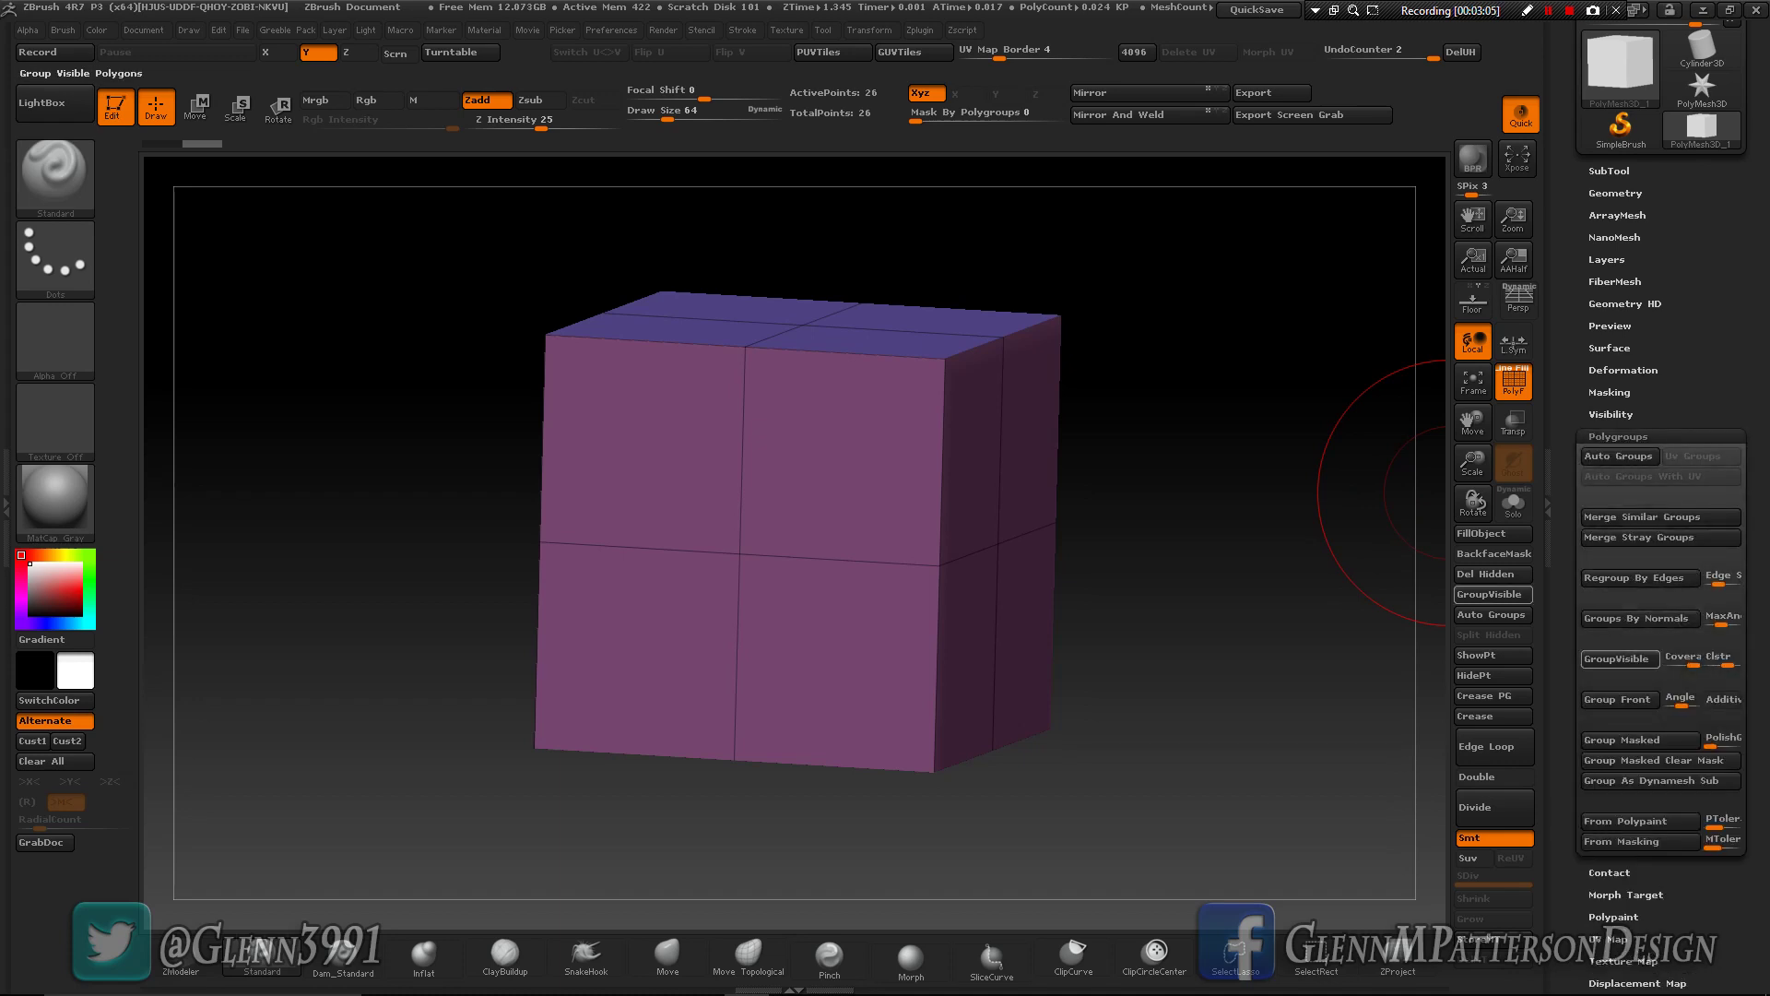
pyautogui.click(1615, 658)
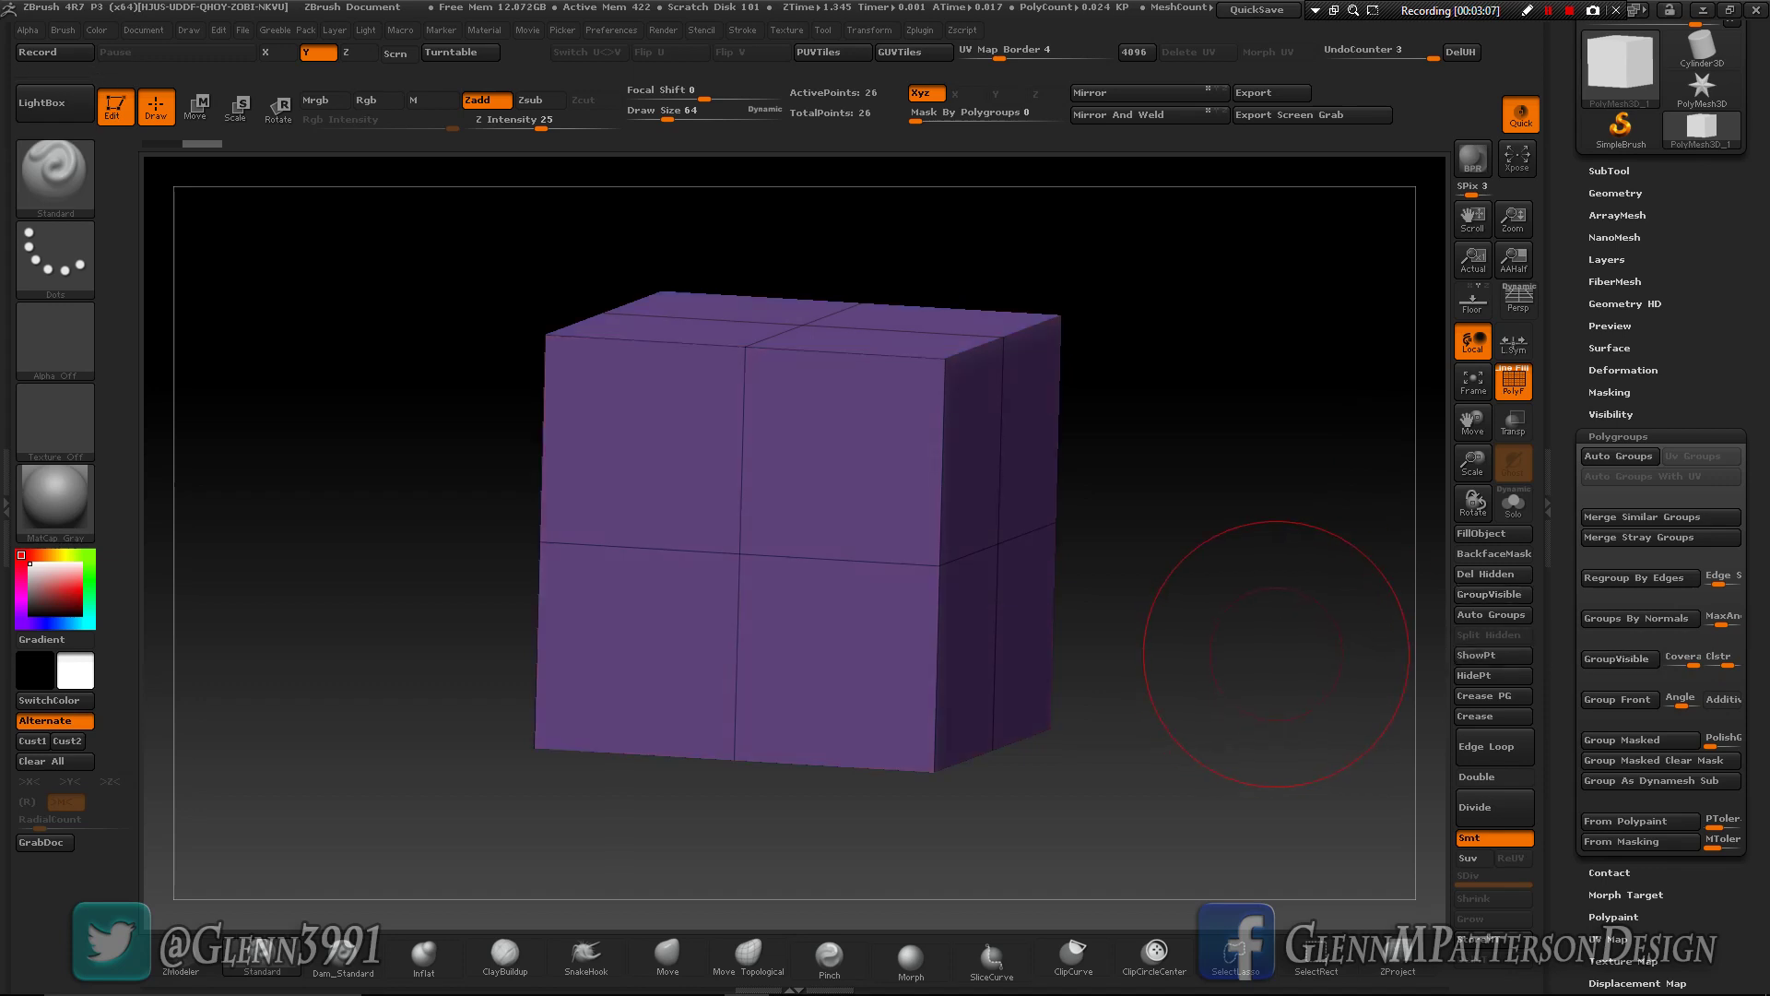
pyautogui.hotkey('ctrl', 'w')
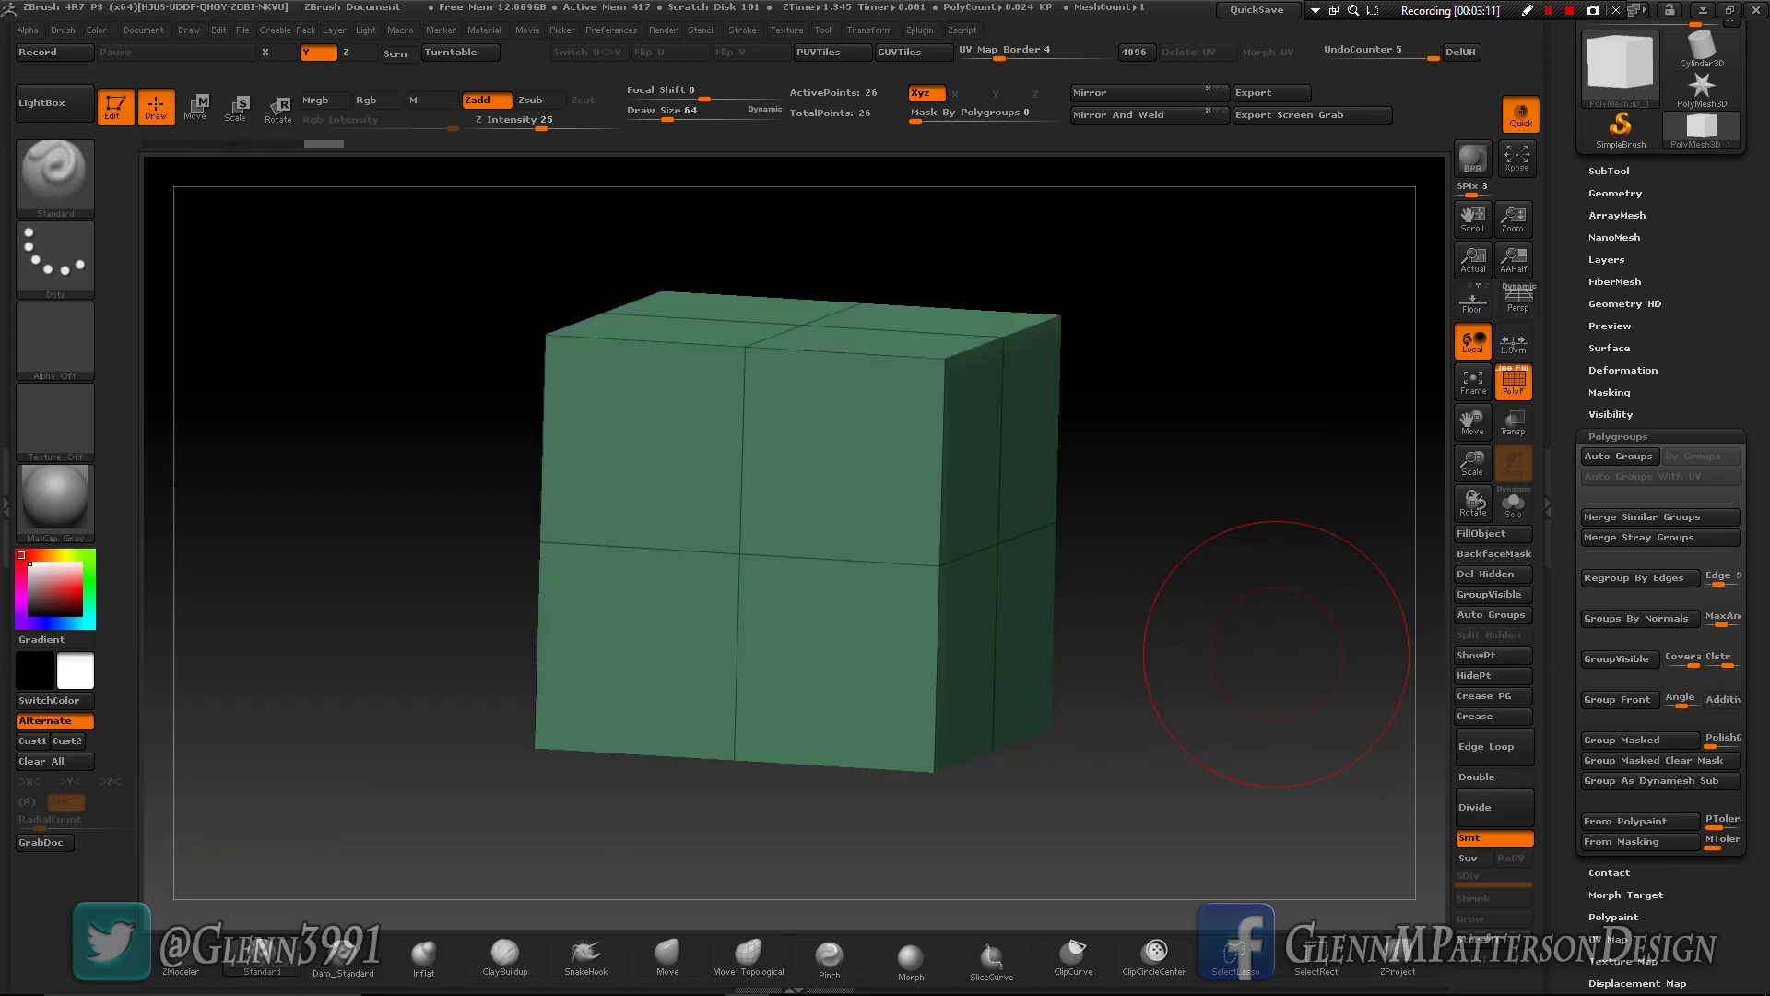
# - Isolate the cube's upper-right quarter as seen from the front, assign it a new polygroup, and unhide the rest
pyautogui.moveTo(1240, 702)
pyautogui.mouseDown()
pyautogui.moveTo(1309, 702)
pyautogui.moveTo(1280, 683)
pyautogui.mouseUp()
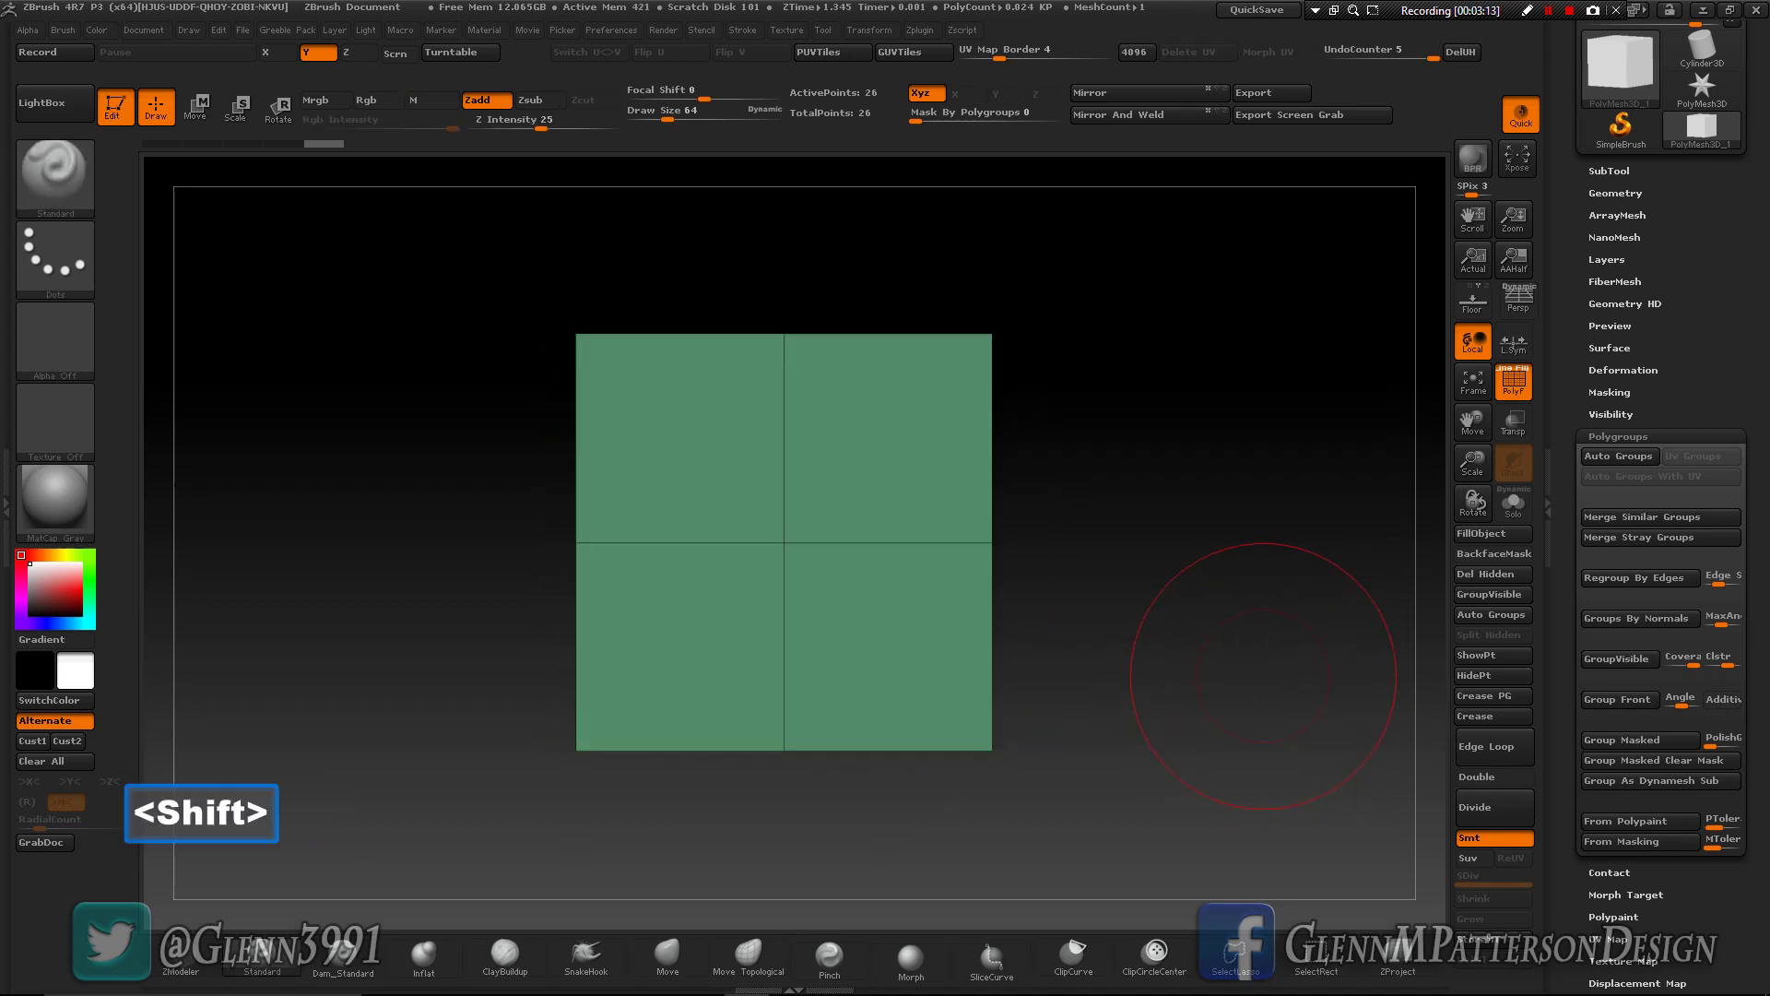
pyautogui.keyDown('ctrl'); pyautogui.keyDown('shift'); pyautogui.moveTo(1105, 283); pyautogui.dragTo(735, 567); pyautogui.keyUp('shift'); pyautogui.keyUp('ctrl')
pyautogui.moveTo(1177, 664); pyautogui.dragTo(1118, 759)
pyautogui.press('ctrl')
pyautogui.hotkey('ctrl', 'w')
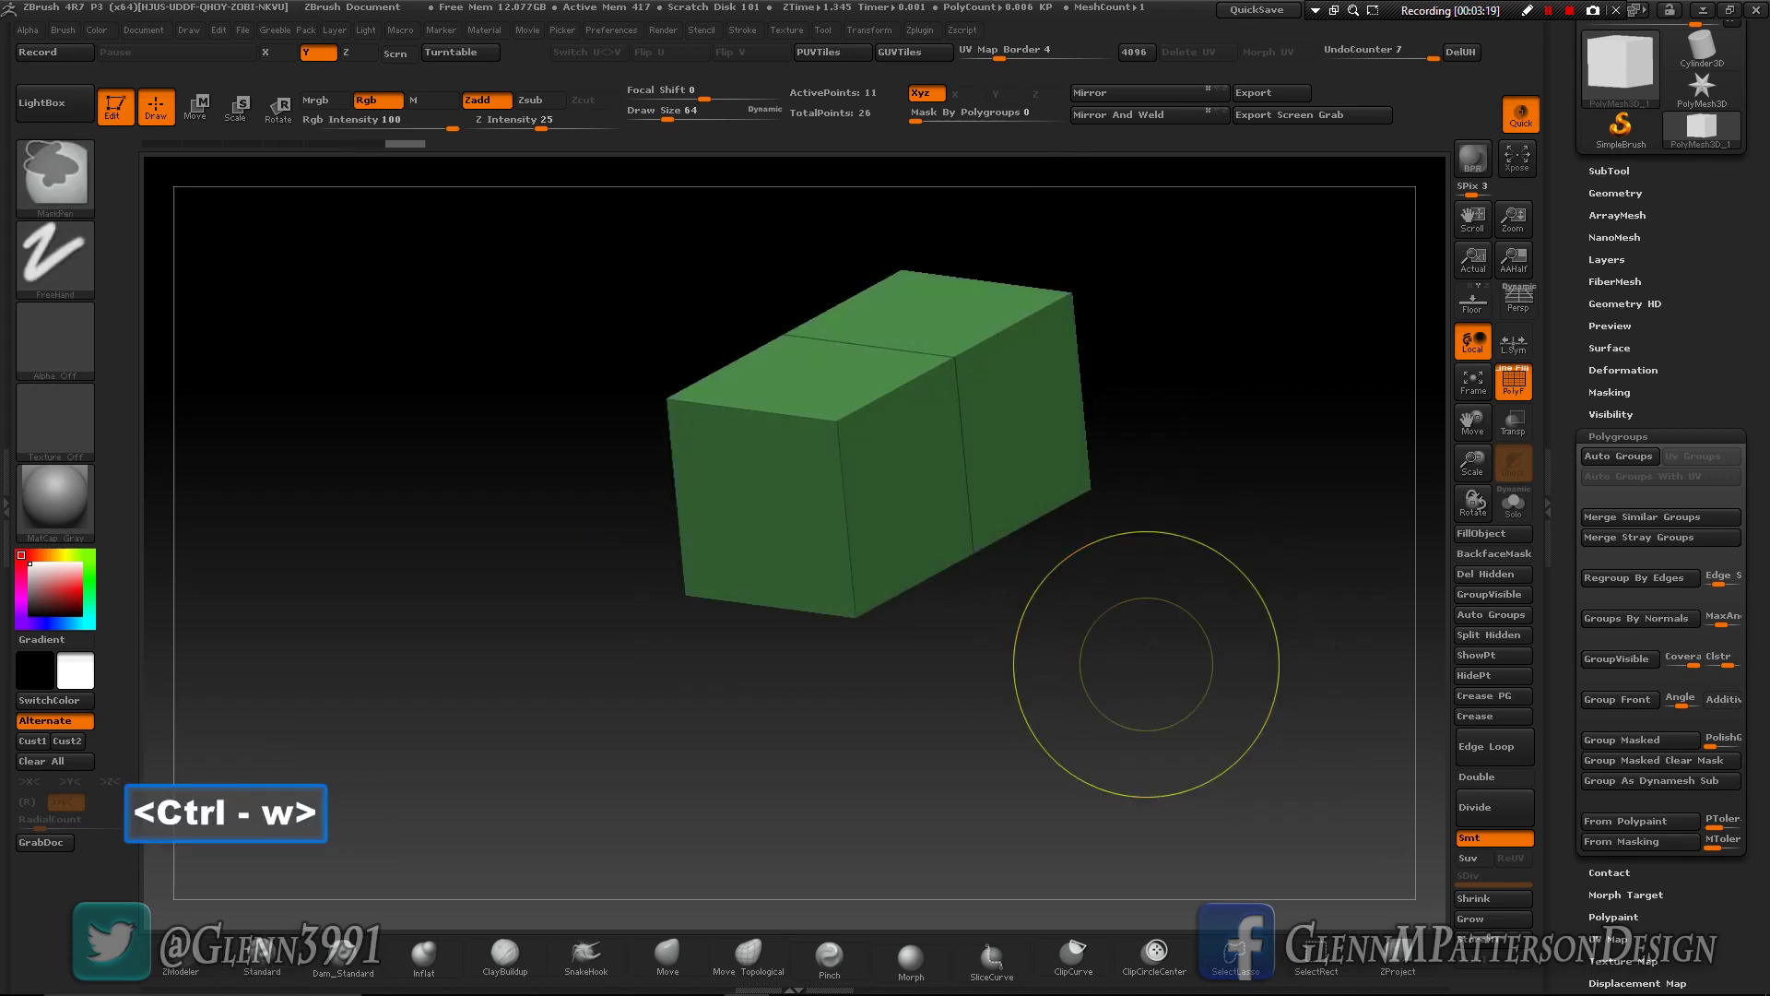
pyautogui.hotkey('ctrl', 'w')
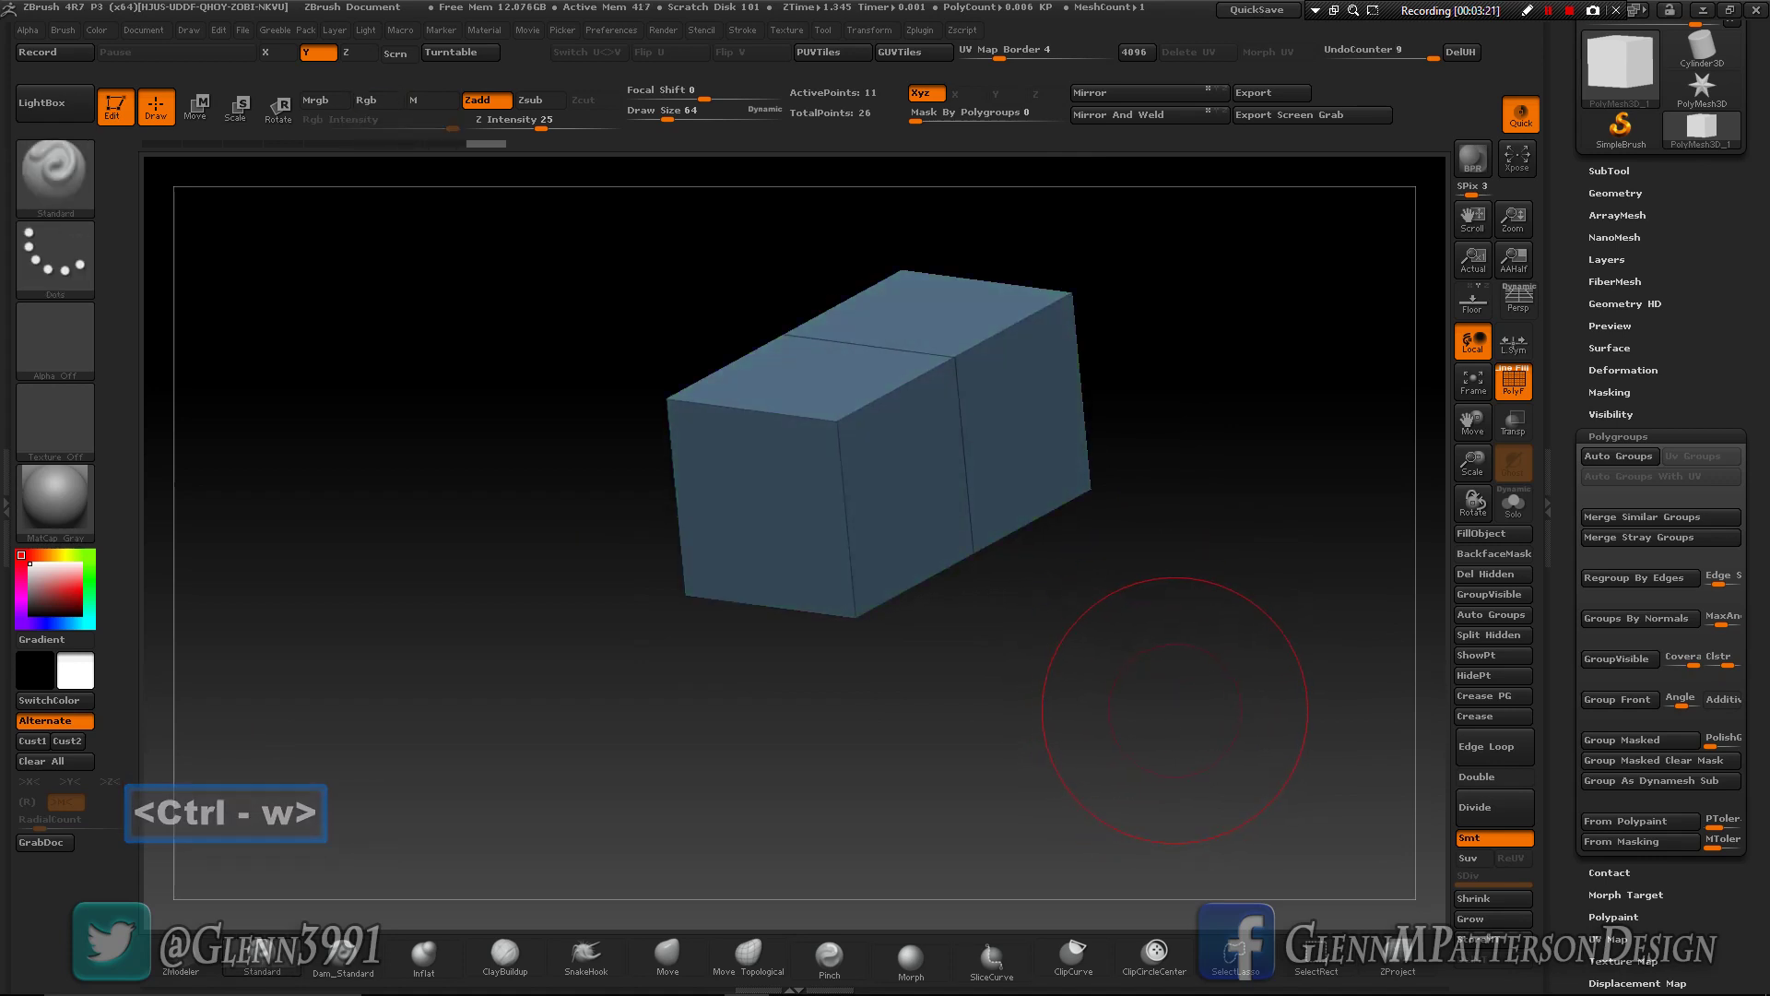
pyautogui.keyDown('ctrl'); pyautogui.keyDown('shift'); pyautogui.click(1201, 690); pyautogui.keyUp('shift'); pyautogui.keyUp('ctrl')
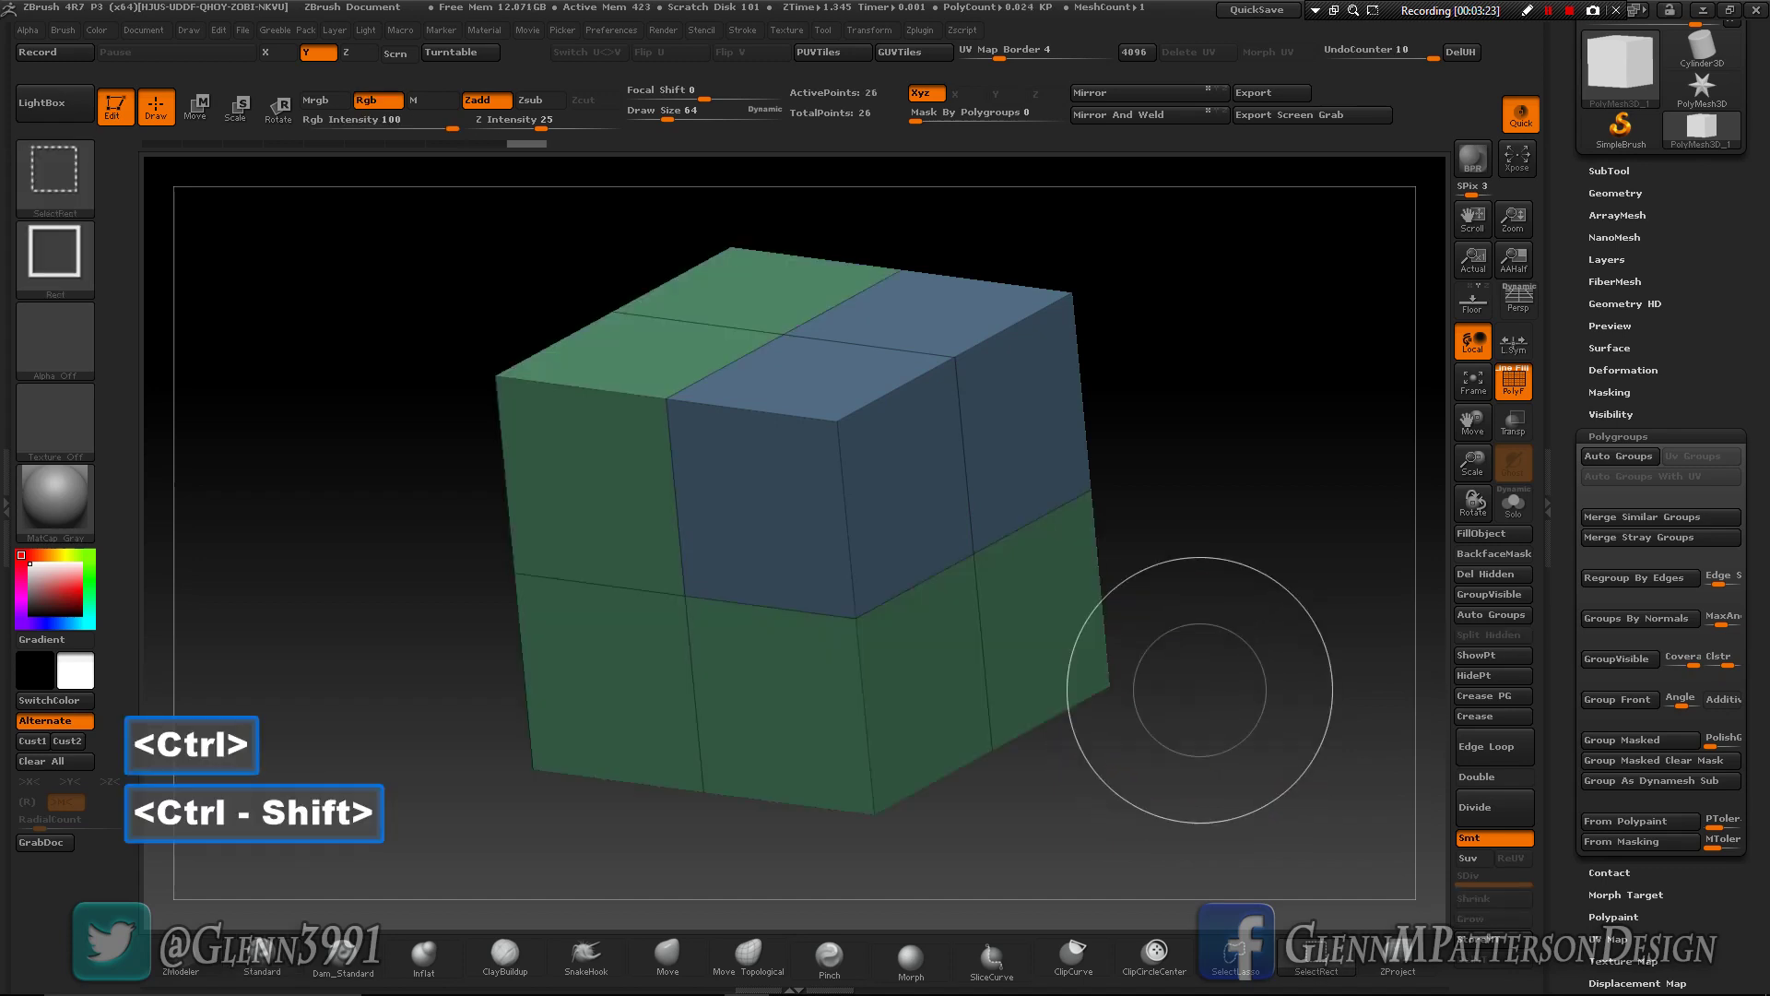
# - Isolate the cube's lower-right quarter as seen from the front, give it its own polygroup, and unhide the whole cube
pyautogui.moveTo(1201, 690); pyautogui.dragTo(1286, 654)
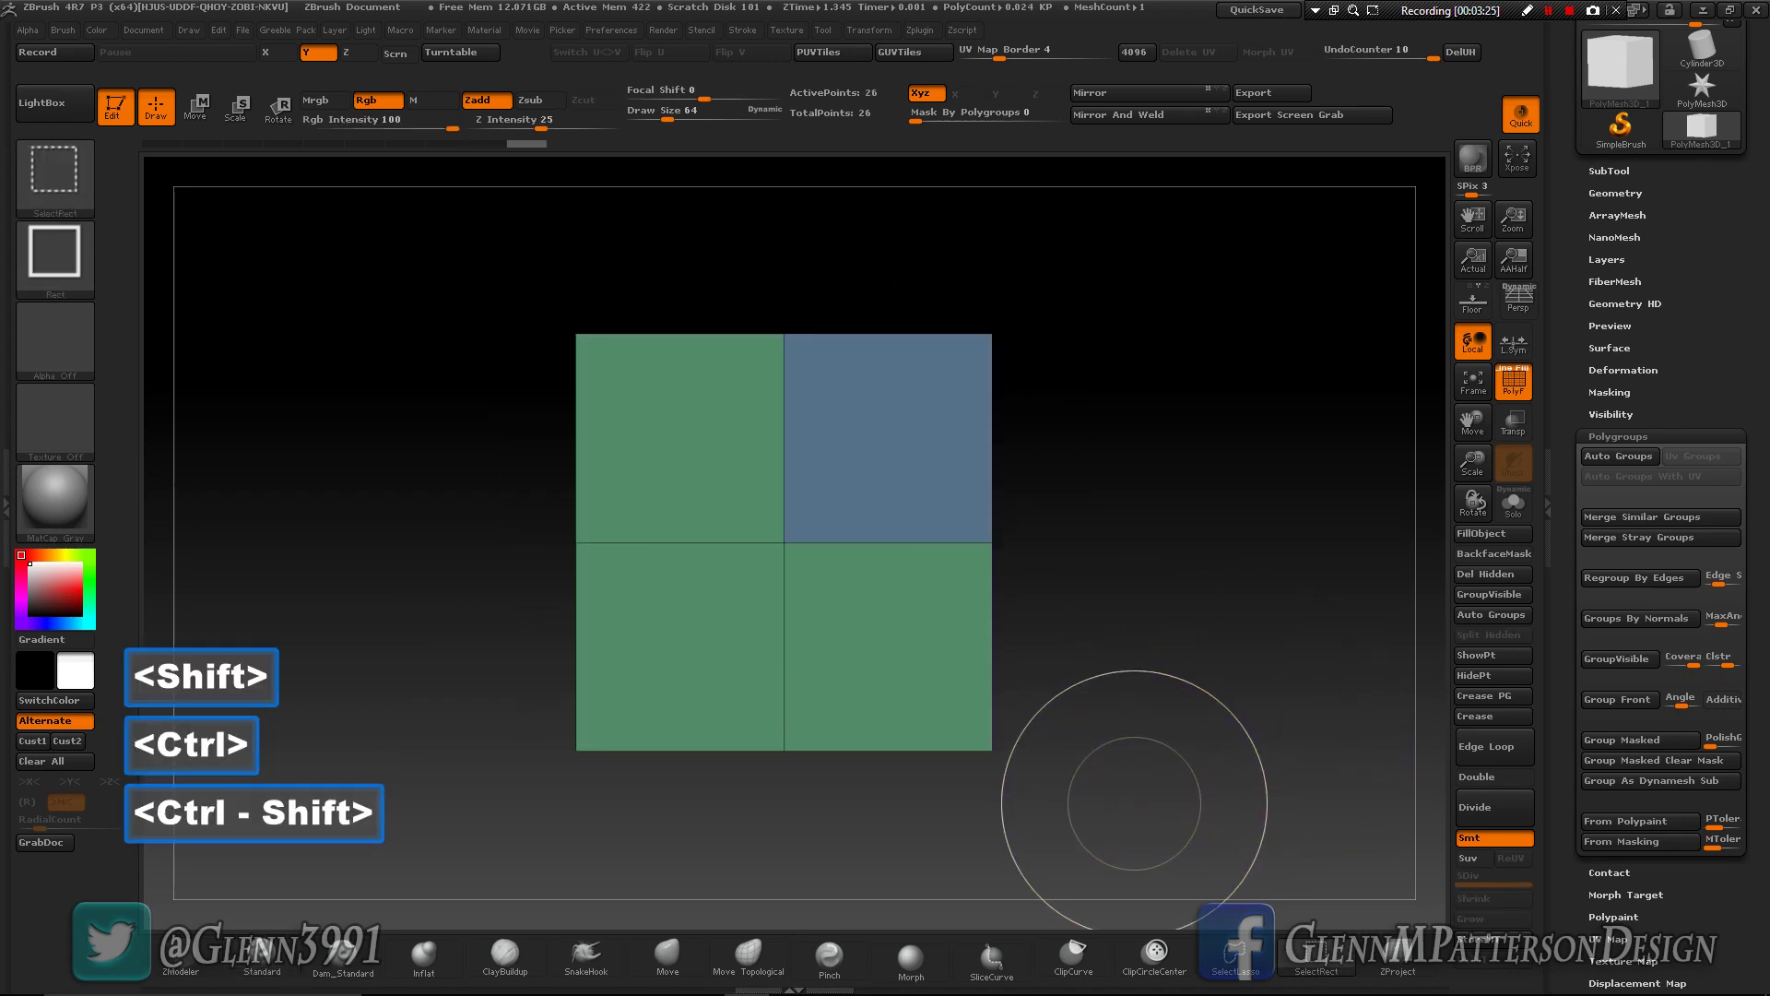
pyautogui.moveTo(1134, 802)
pyautogui.keyDown('ctrl'); pyautogui.keyDown('shift'); pyautogui.mouseDown()
pyautogui.moveTo(821, 644)
pyautogui.moveTo(756, 529)
pyautogui.mouseUp(); pyautogui.keyUp('shift'); pyautogui.keyUp('ctrl')
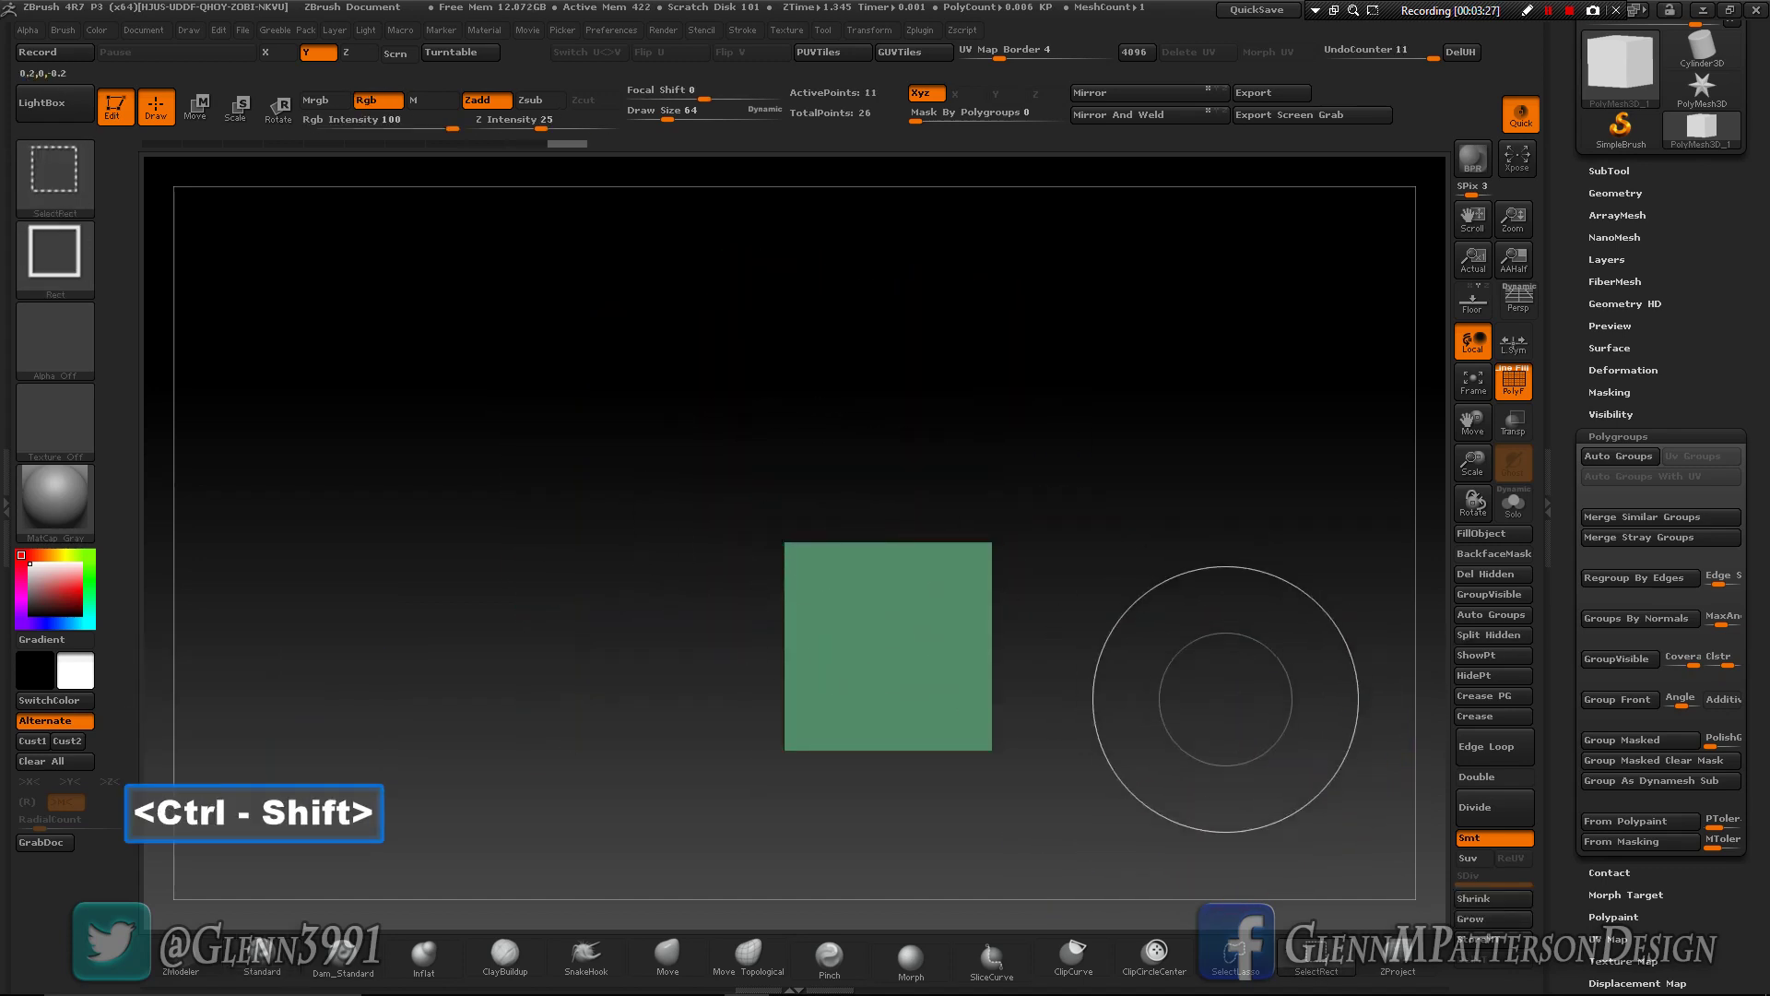
pyautogui.moveTo(1173, 672); pyautogui.dragTo(1239, 754)
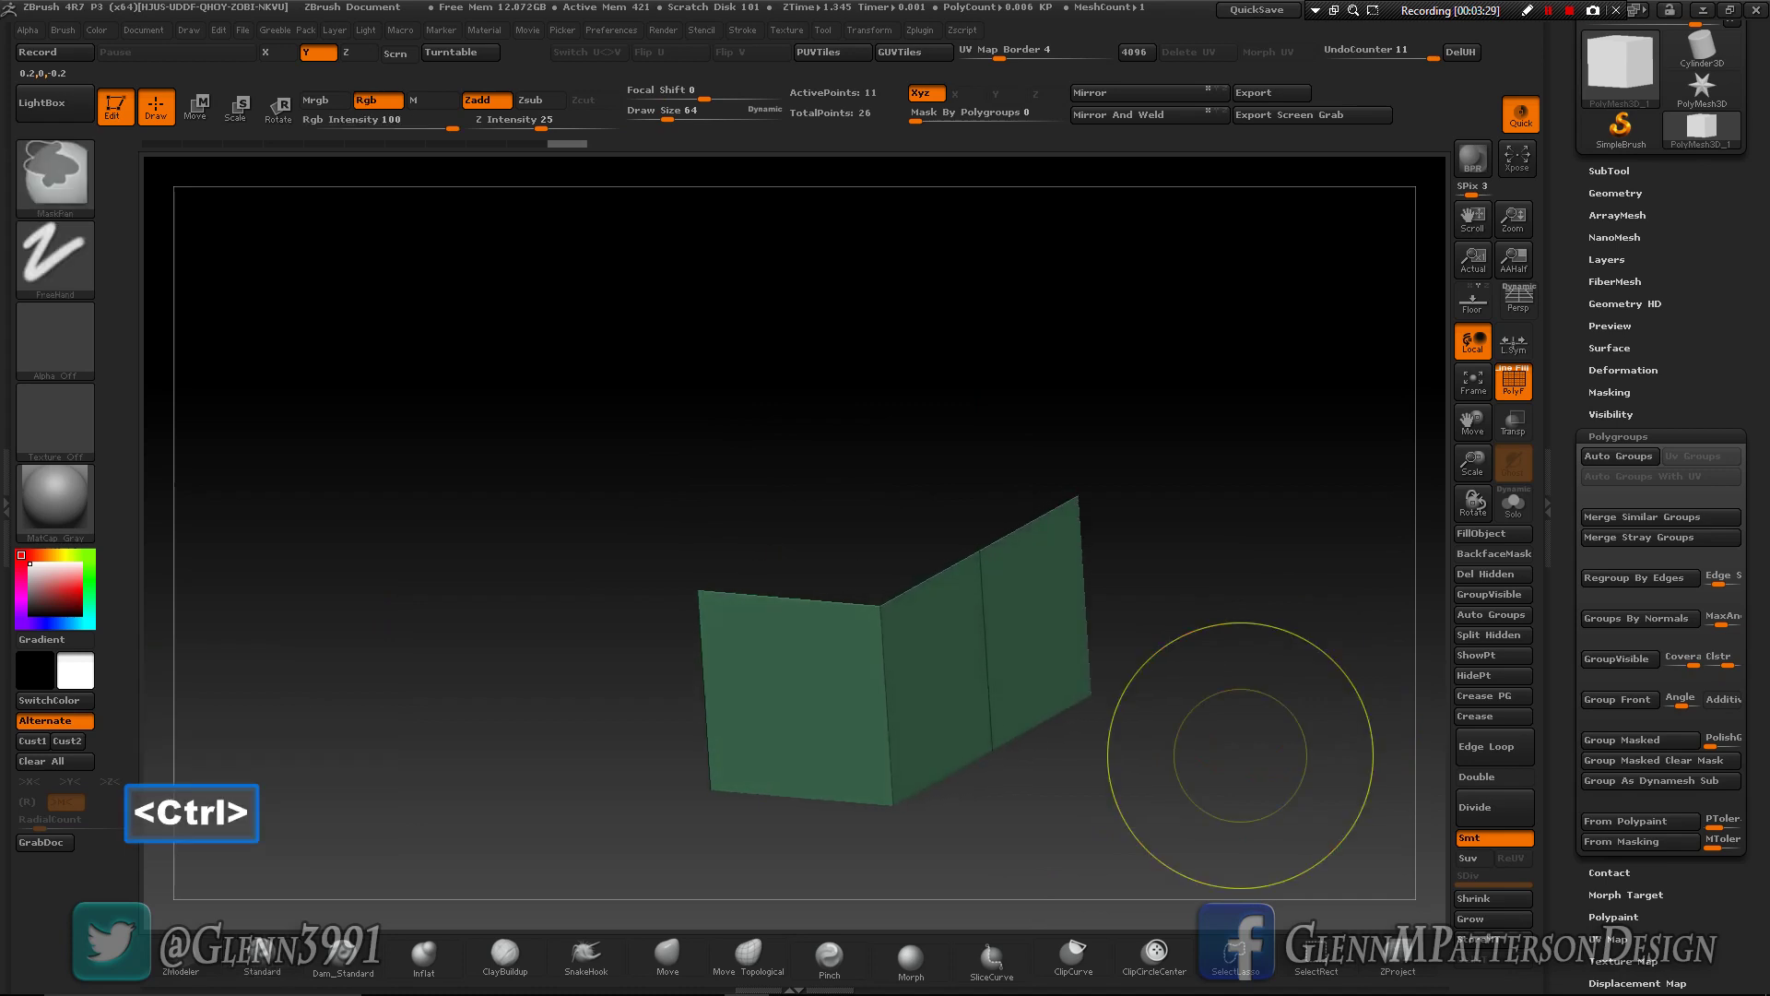
pyautogui.hotkey('ctrl', 'w')
pyautogui.keyDown('ctrl'); pyautogui.keyDown('shift'); pyautogui.click(1328, 765); pyautogui.keyUp('shift'); pyautogui.keyUp('ctrl')
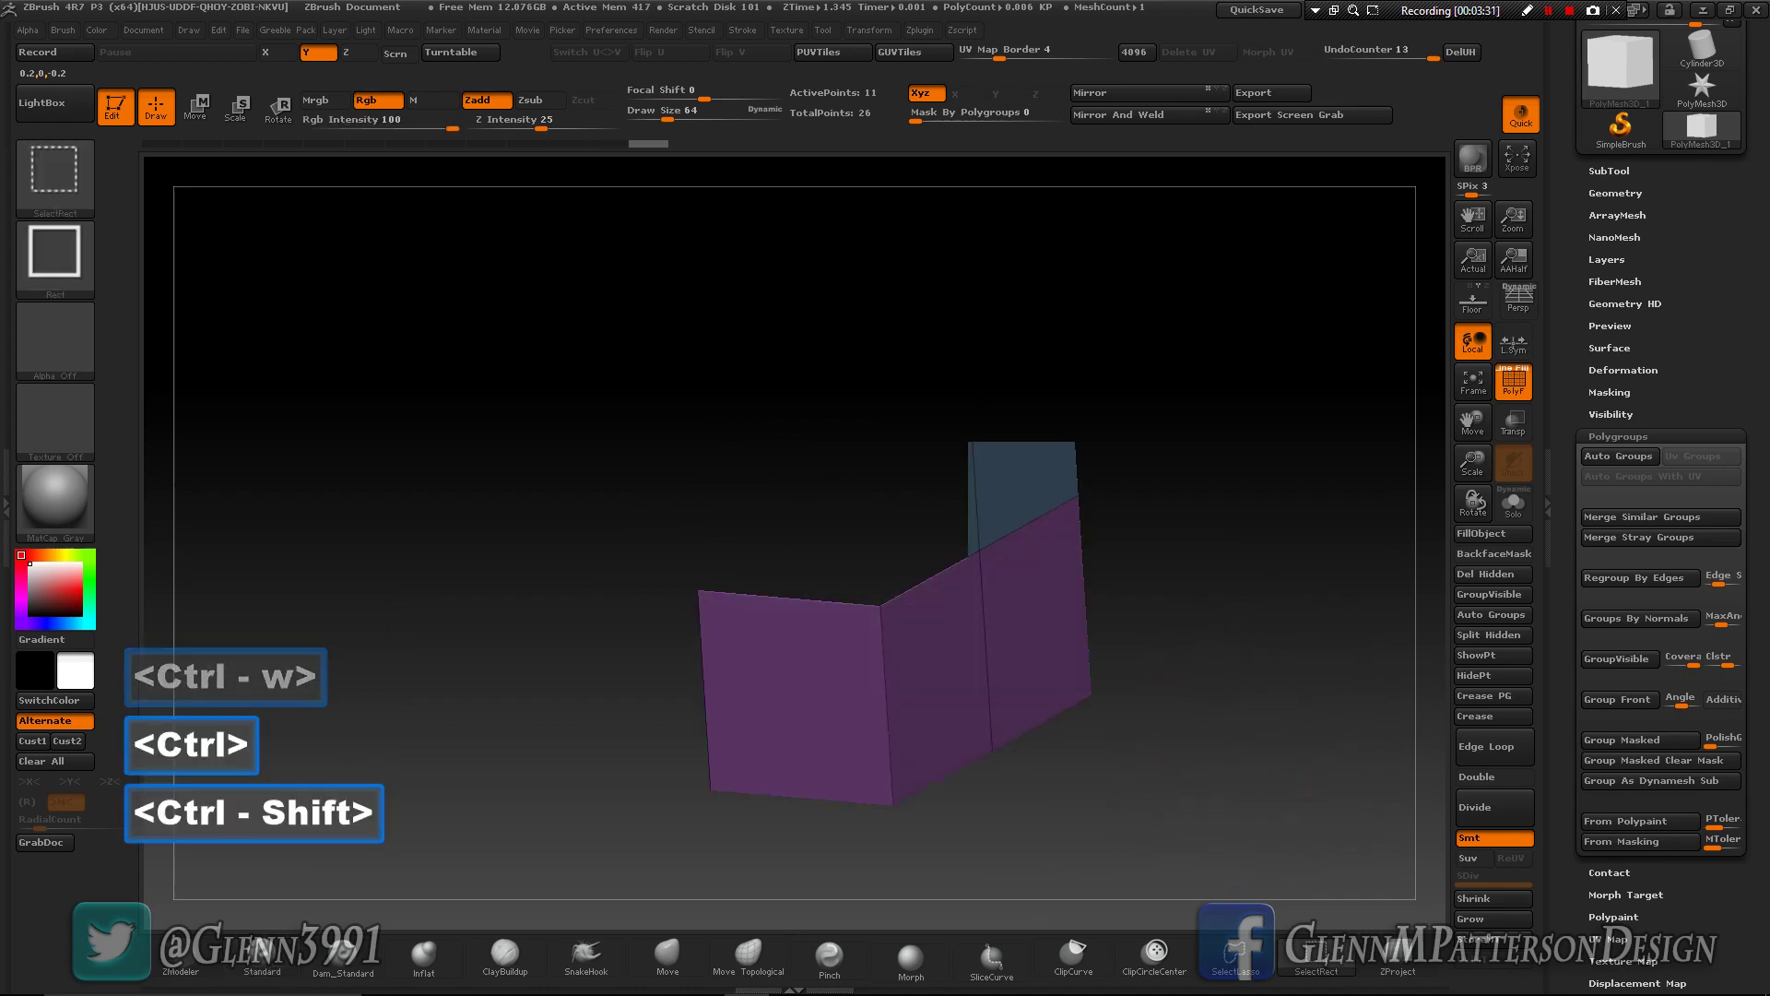
# - With the ZModeler brush's Split point action, split the centre point of the cube's front face into an octagonal panel
pyautogui.keyDown('shift'); pyautogui.moveTo(1313, 766); pyautogui.dragTo(1281, 763); pyautogui.keyUp('shift')
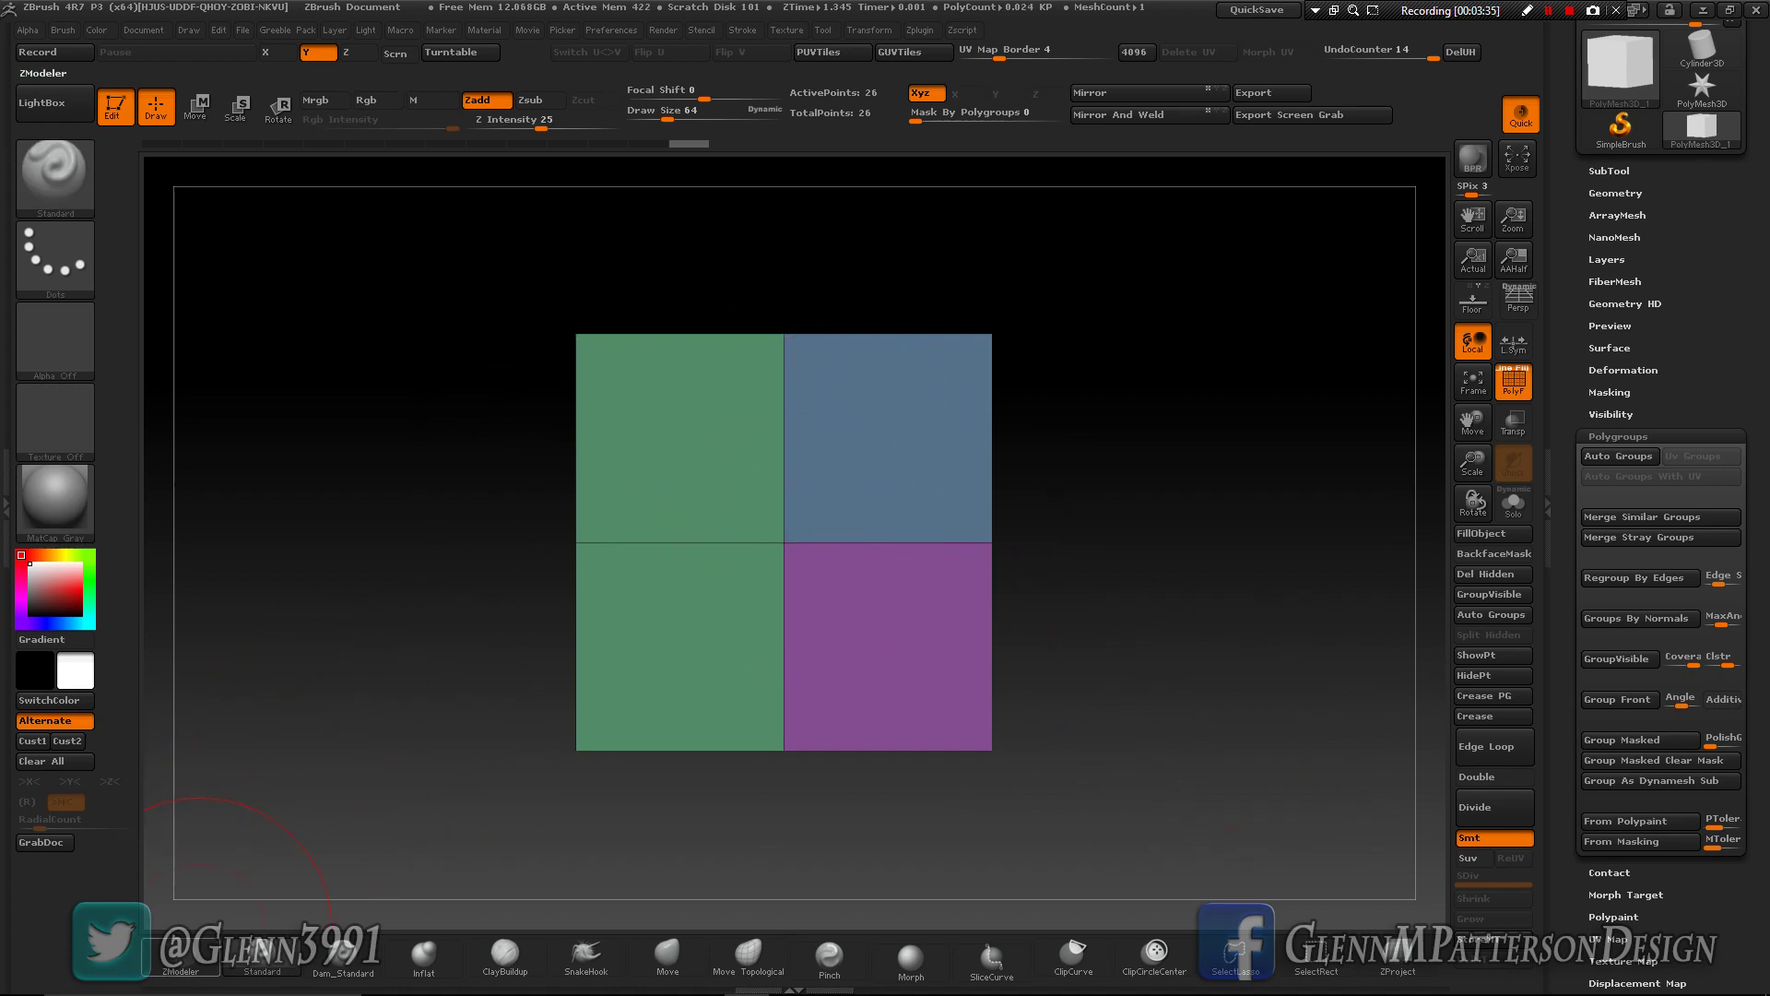
pyautogui.press('b')
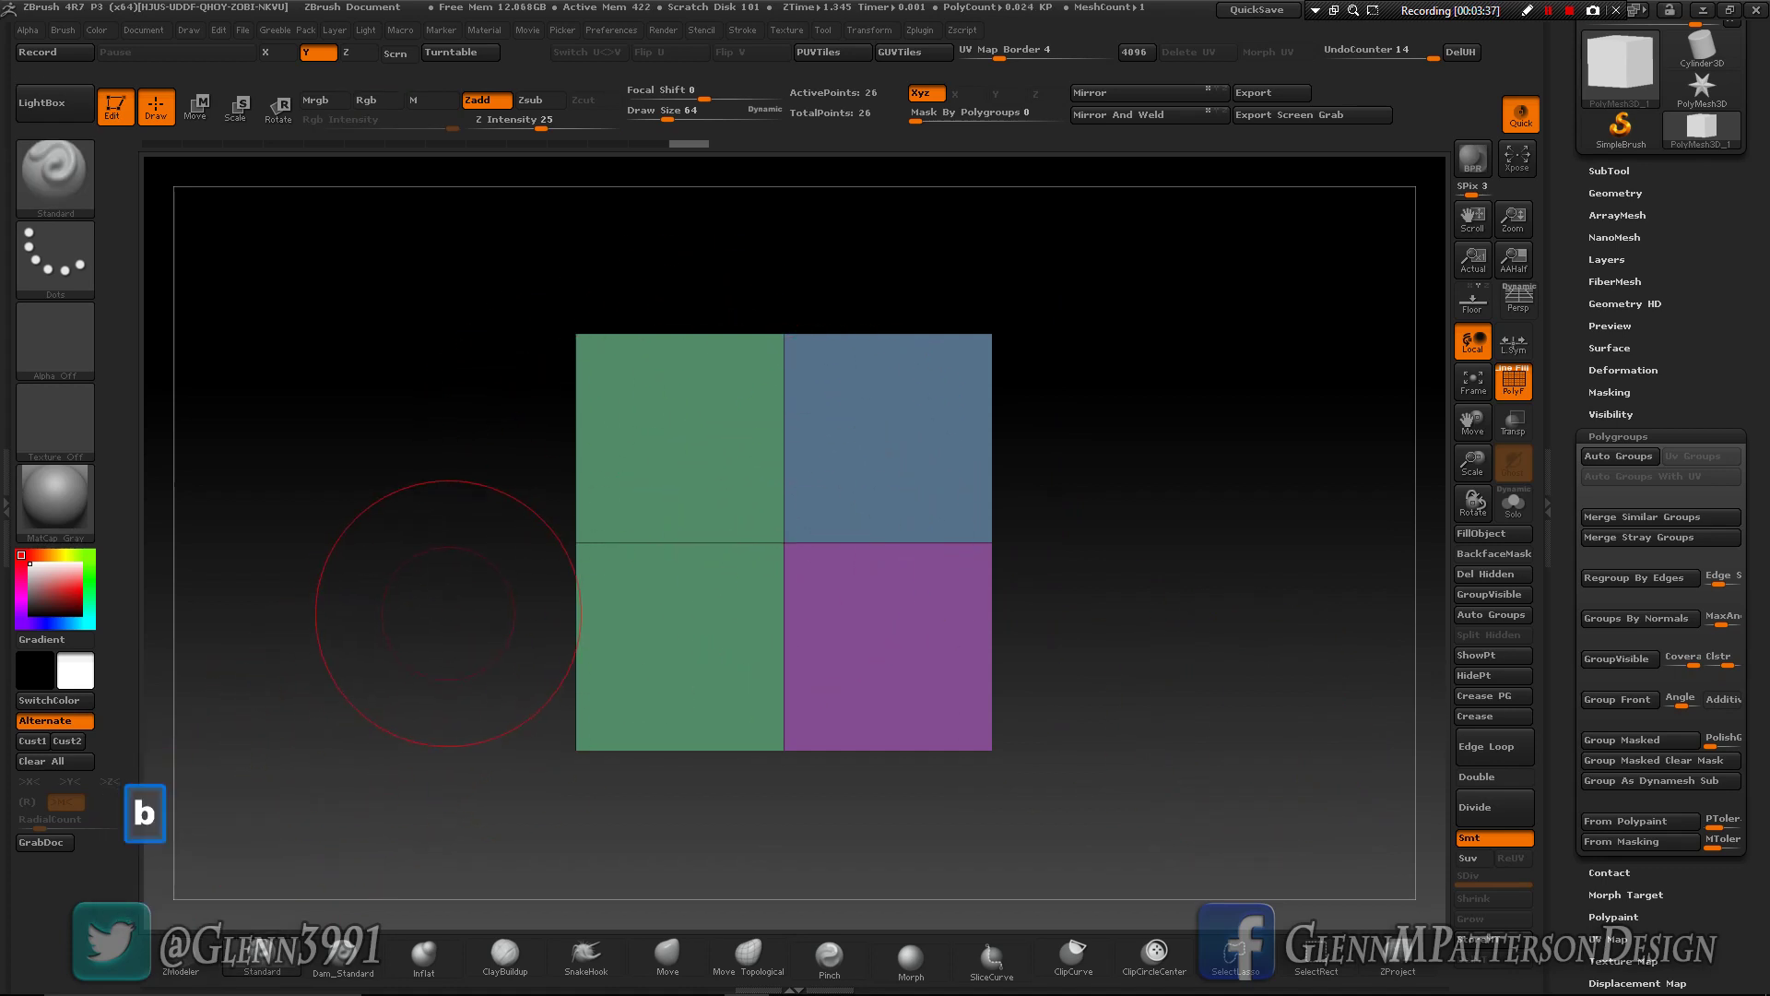
pyautogui.press('z')
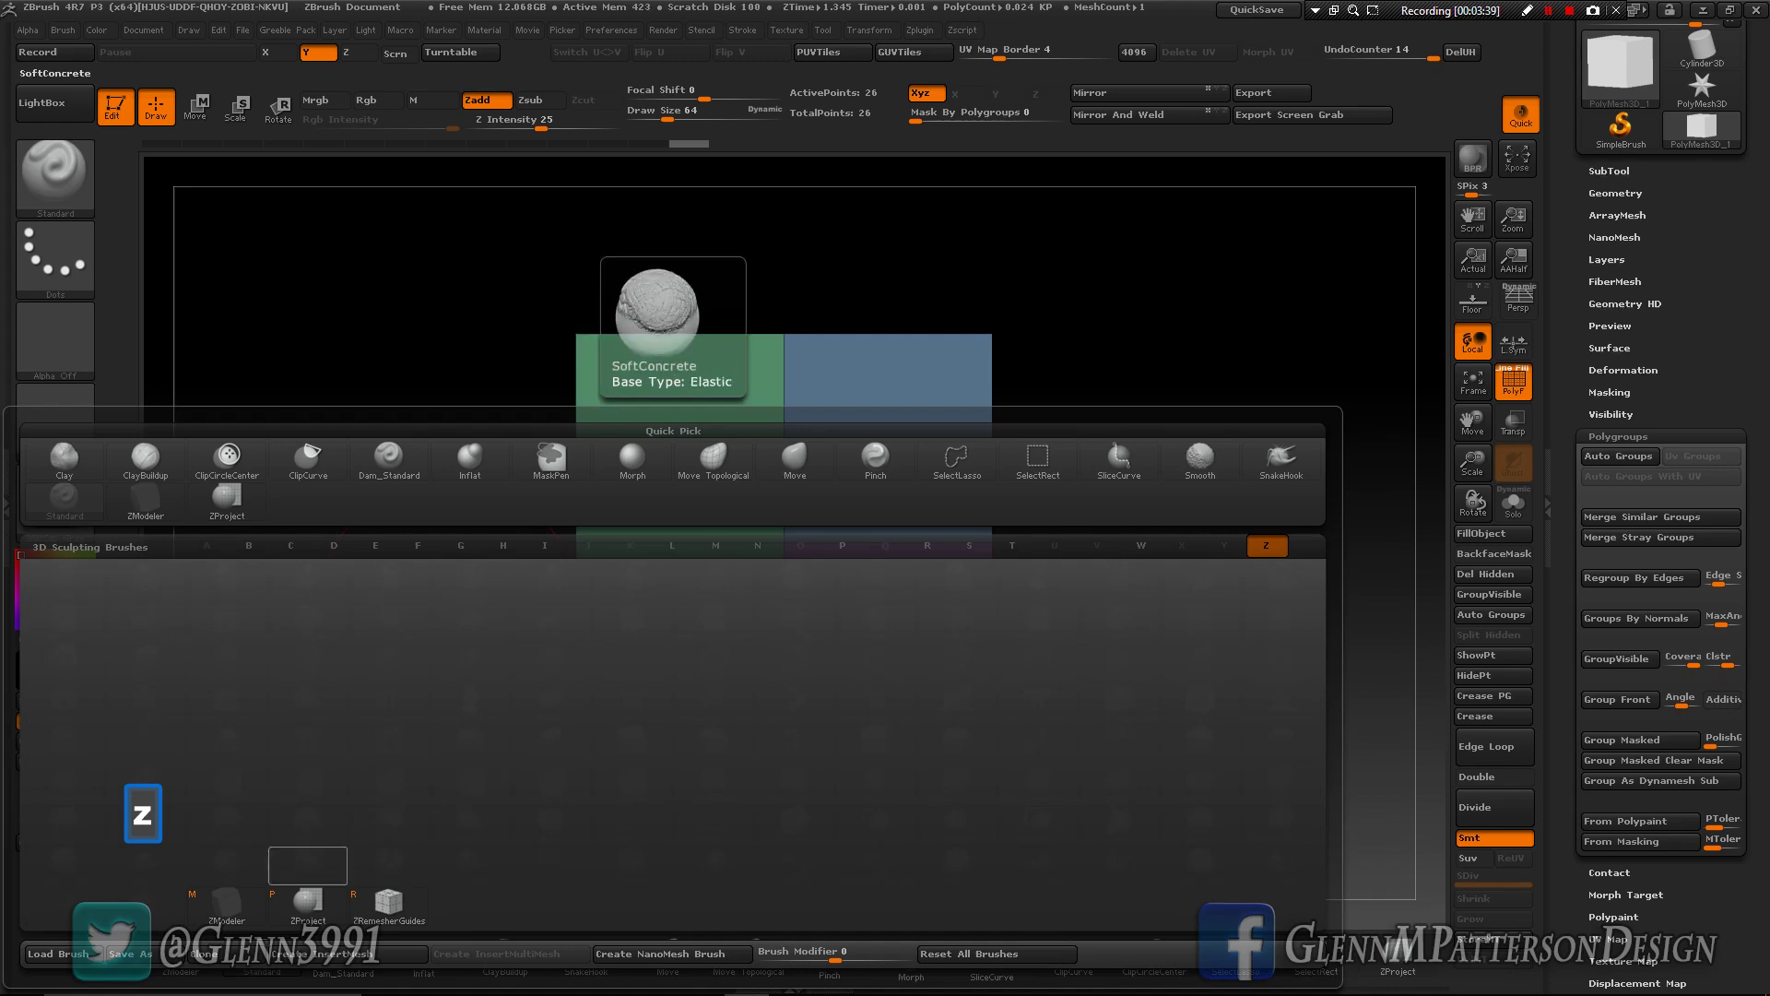
pyautogui.press('m')
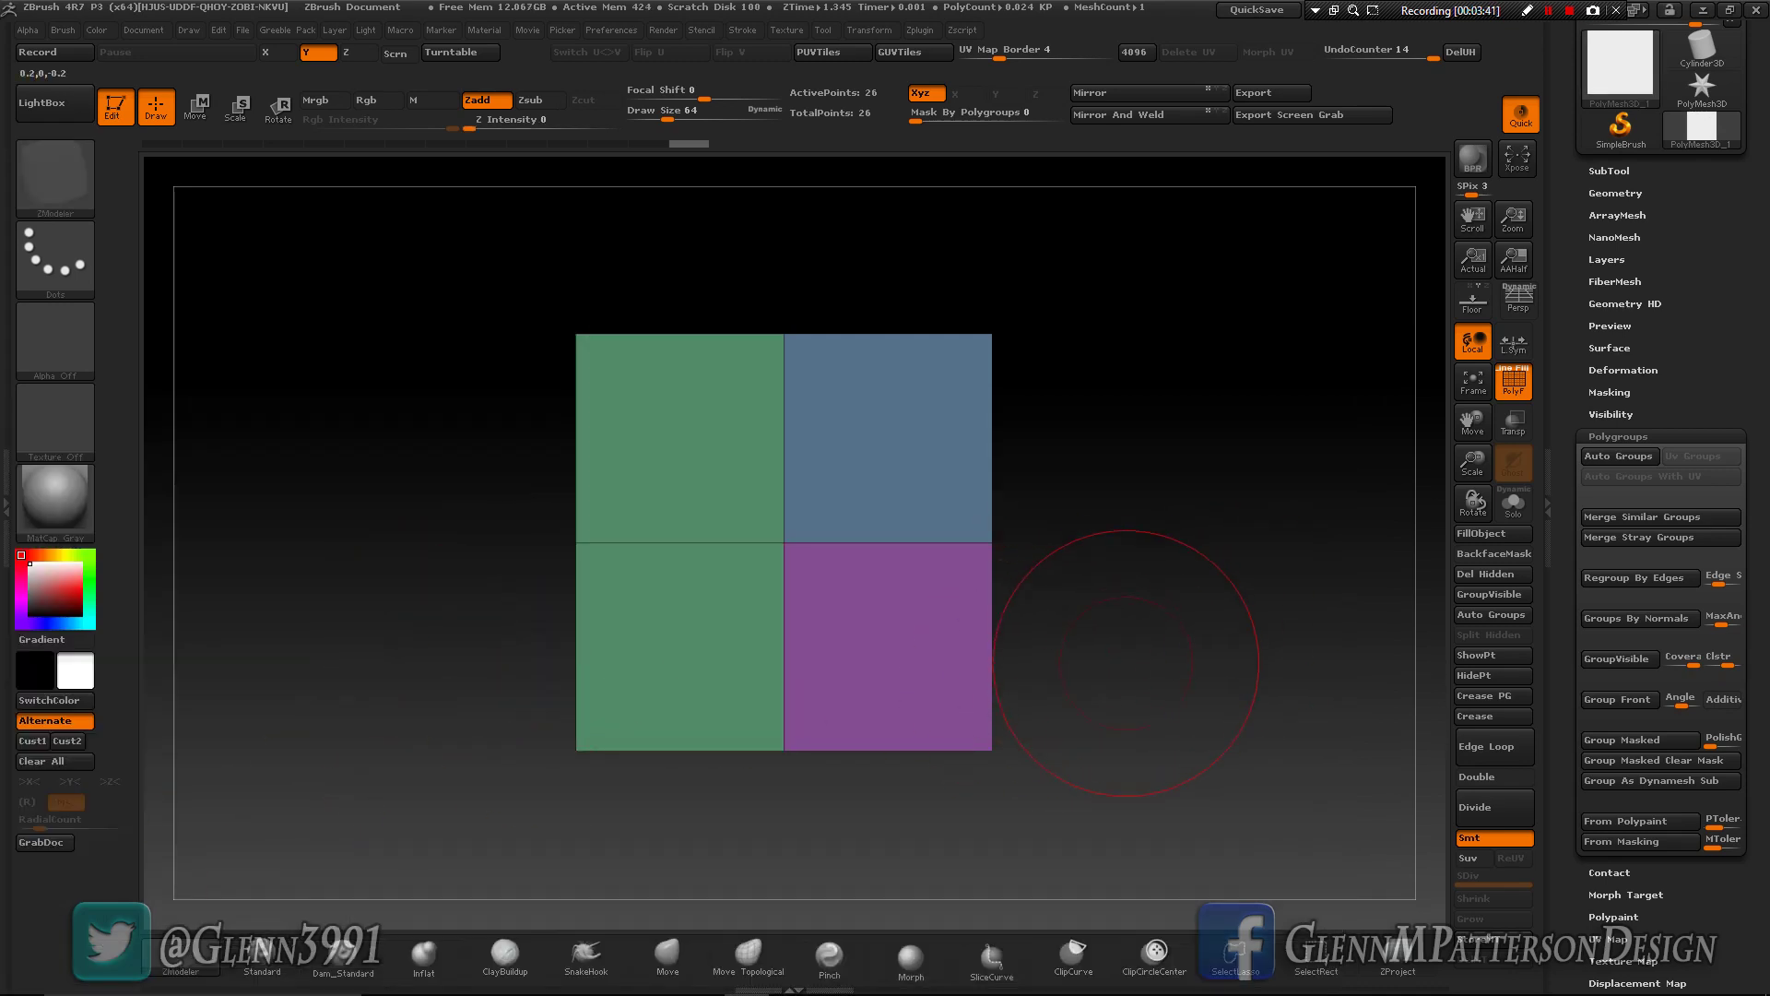
pyautogui.moveTo(1125, 661); pyautogui.dragTo(1042, 701)
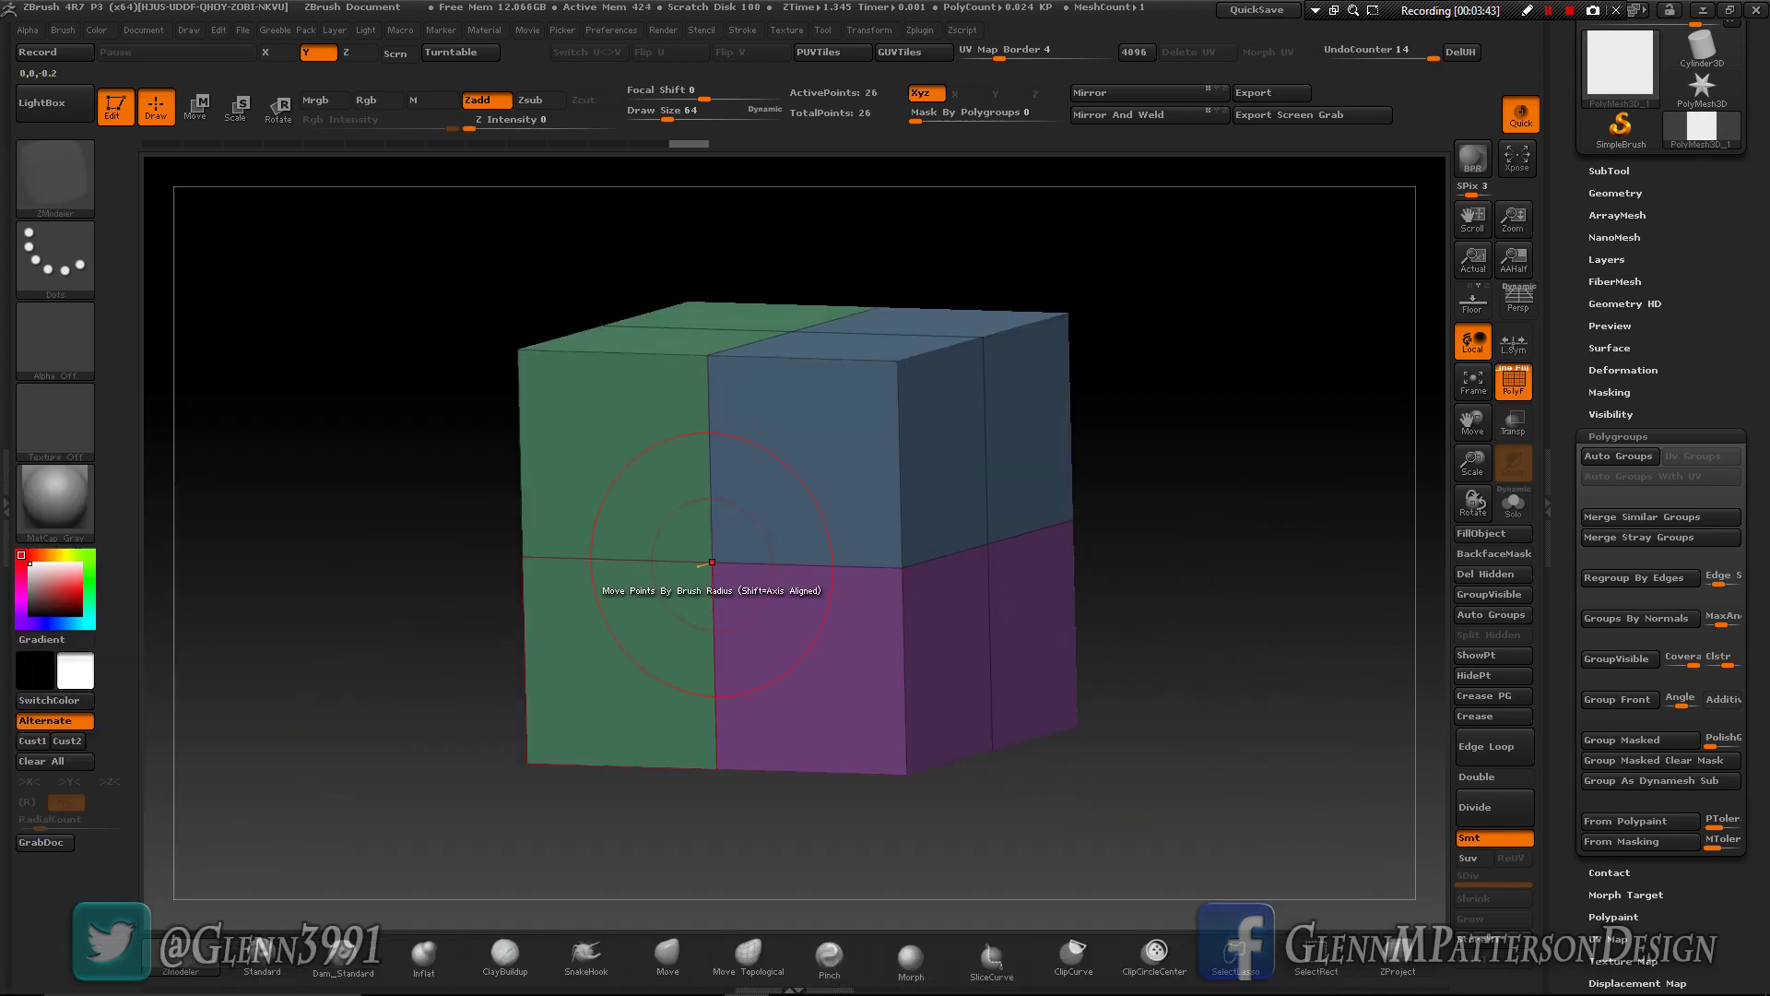
pyautogui.press('space')
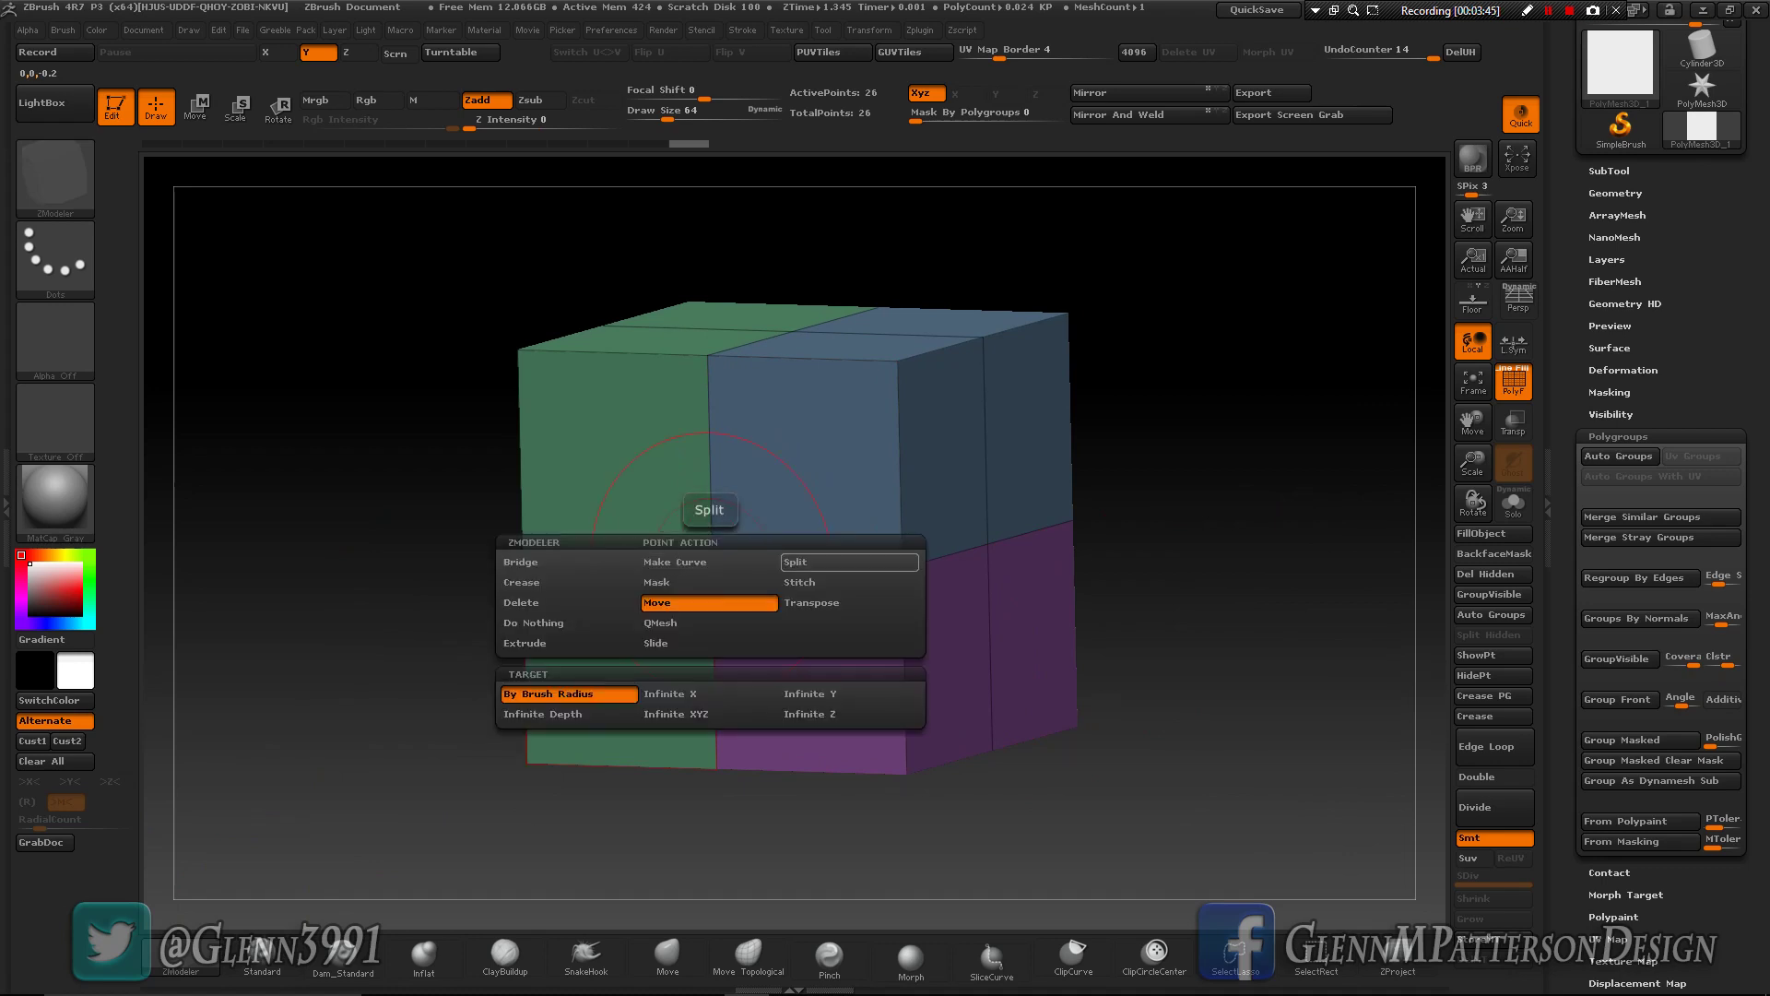
pyautogui.click(848, 562)
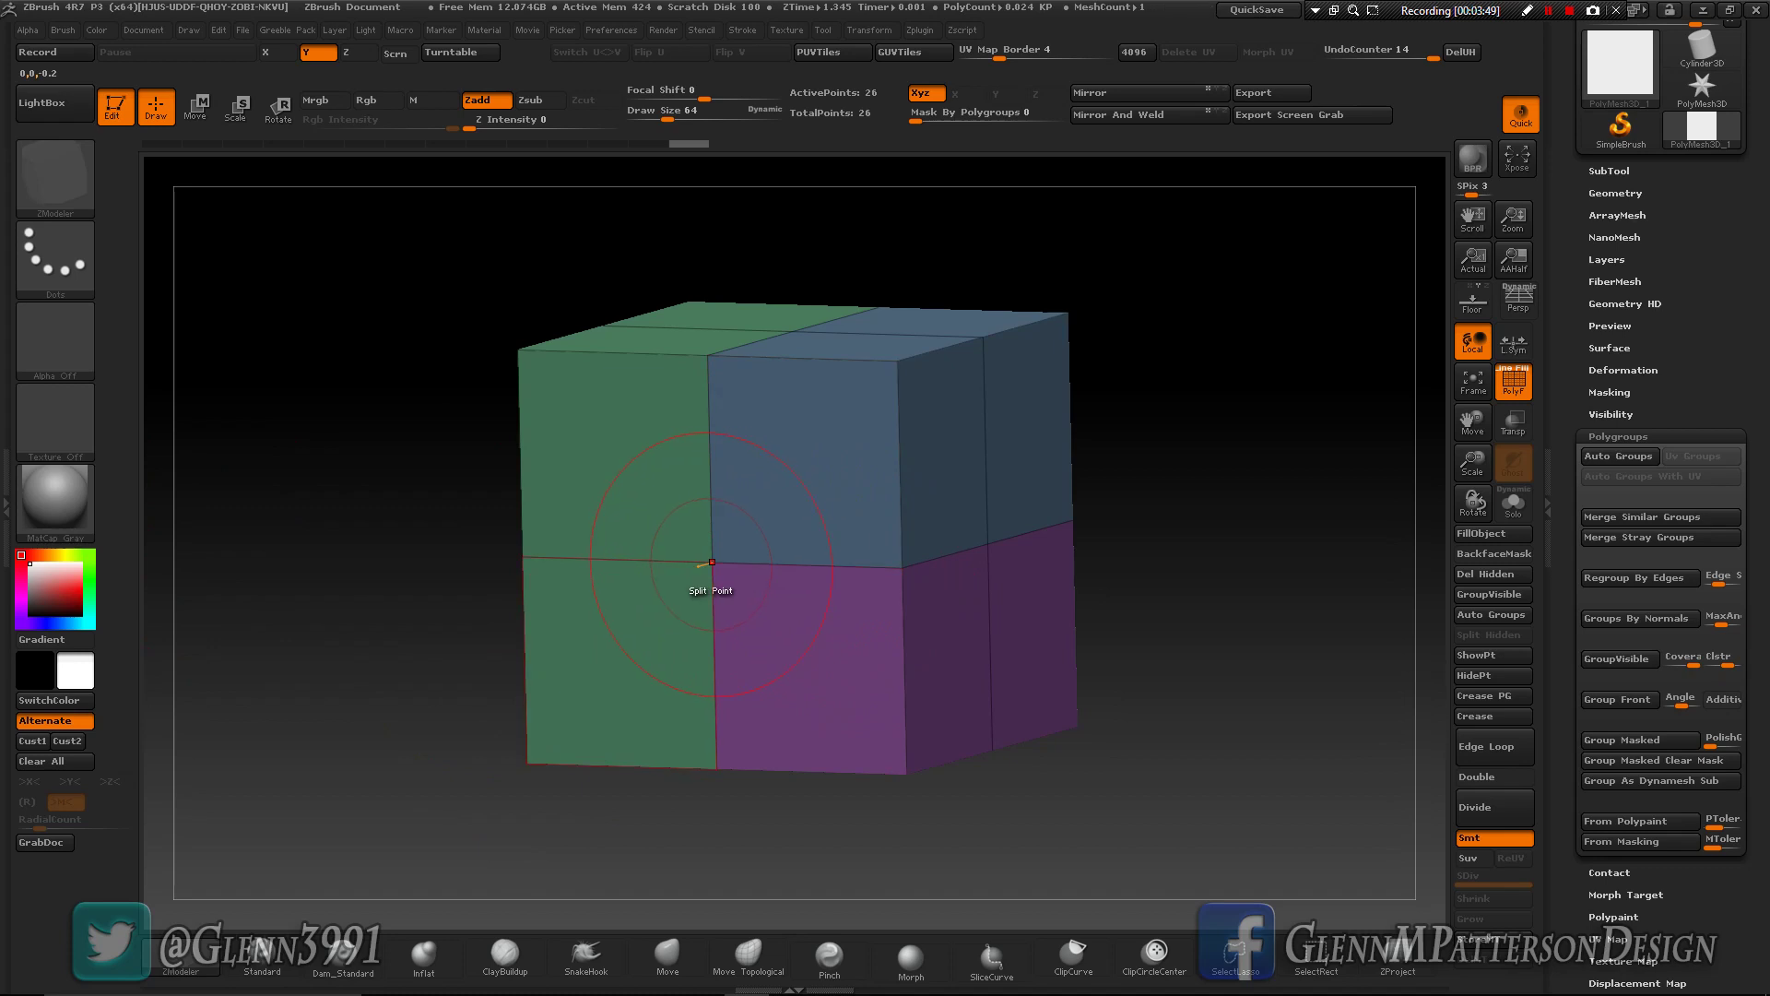
pyautogui.moveTo(711, 562); pyautogui.dragTo(827, 561)
# - Split the octagon's centre point again to leave a narrow border ring, and QMesh the inner polygons inward as a recess
pyautogui.press('alt')
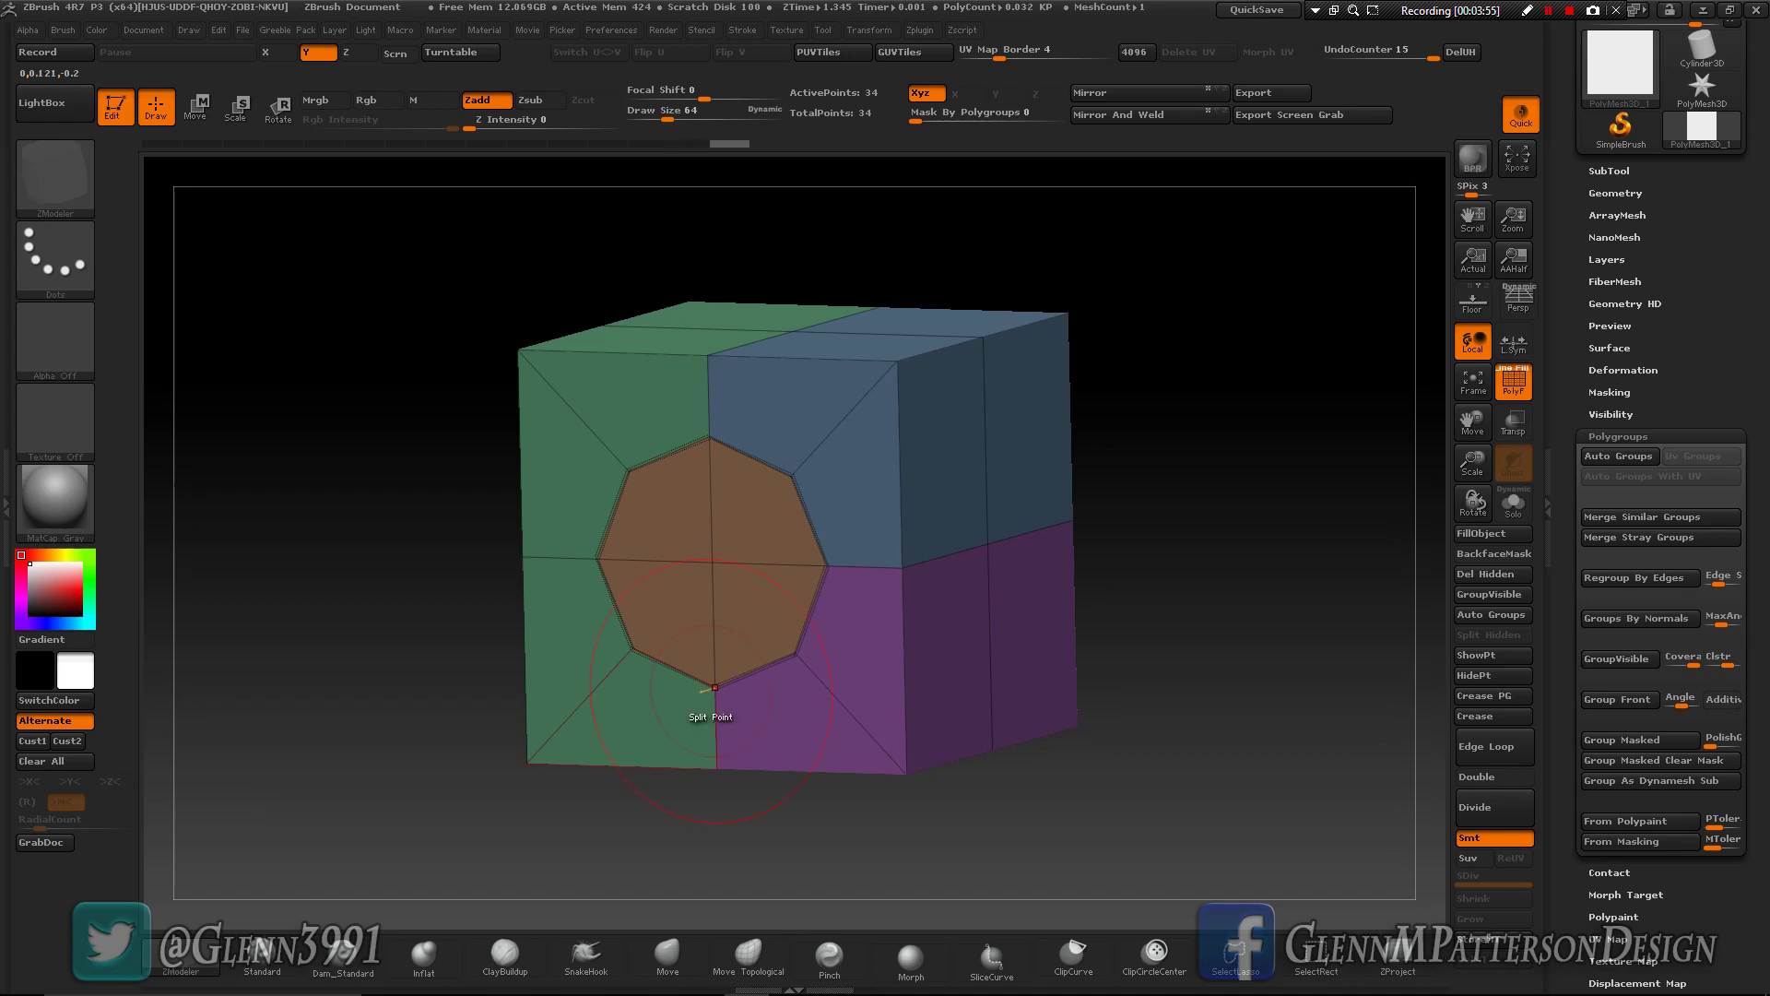
pyautogui.moveTo(711, 574); pyautogui.dragTo(713, 666)
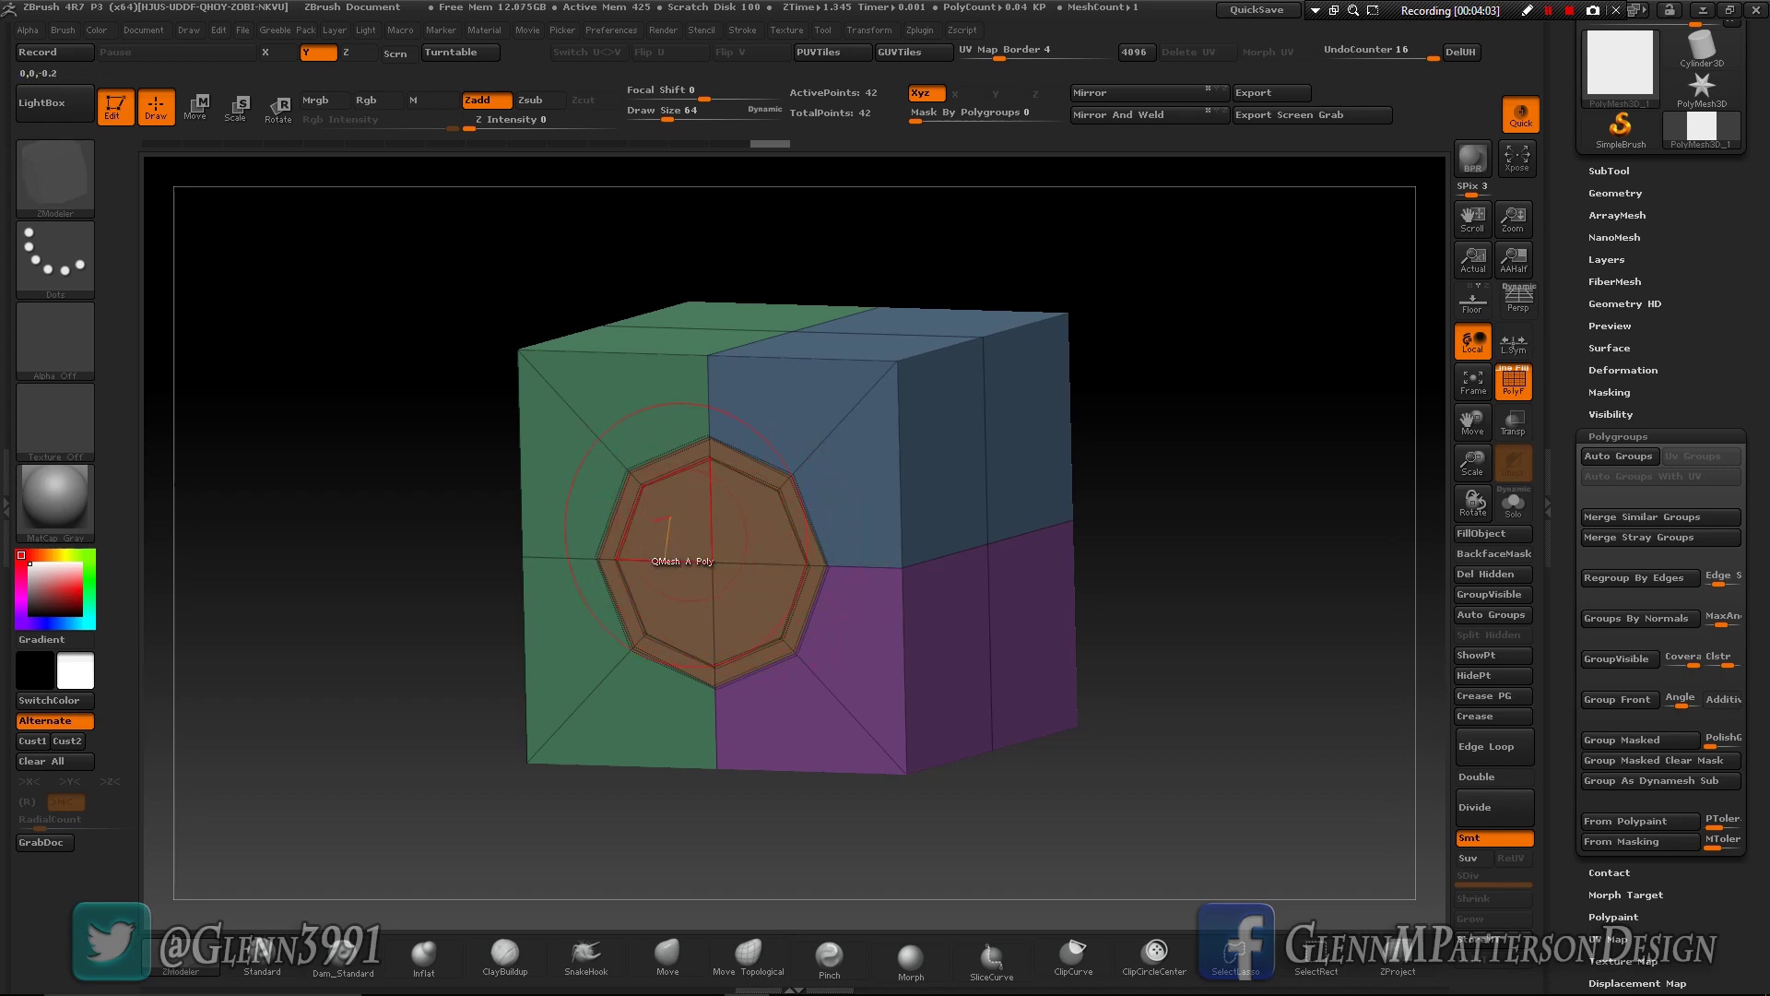
pyautogui.moveTo(670, 519)
pyautogui.keyDown('alt'); pyautogui.mouseDown()
pyautogui.moveTo(758, 535)
pyautogui.moveTo(673, 608)
pyautogui.mouseUp(); pyautogui.keyUp('alt')
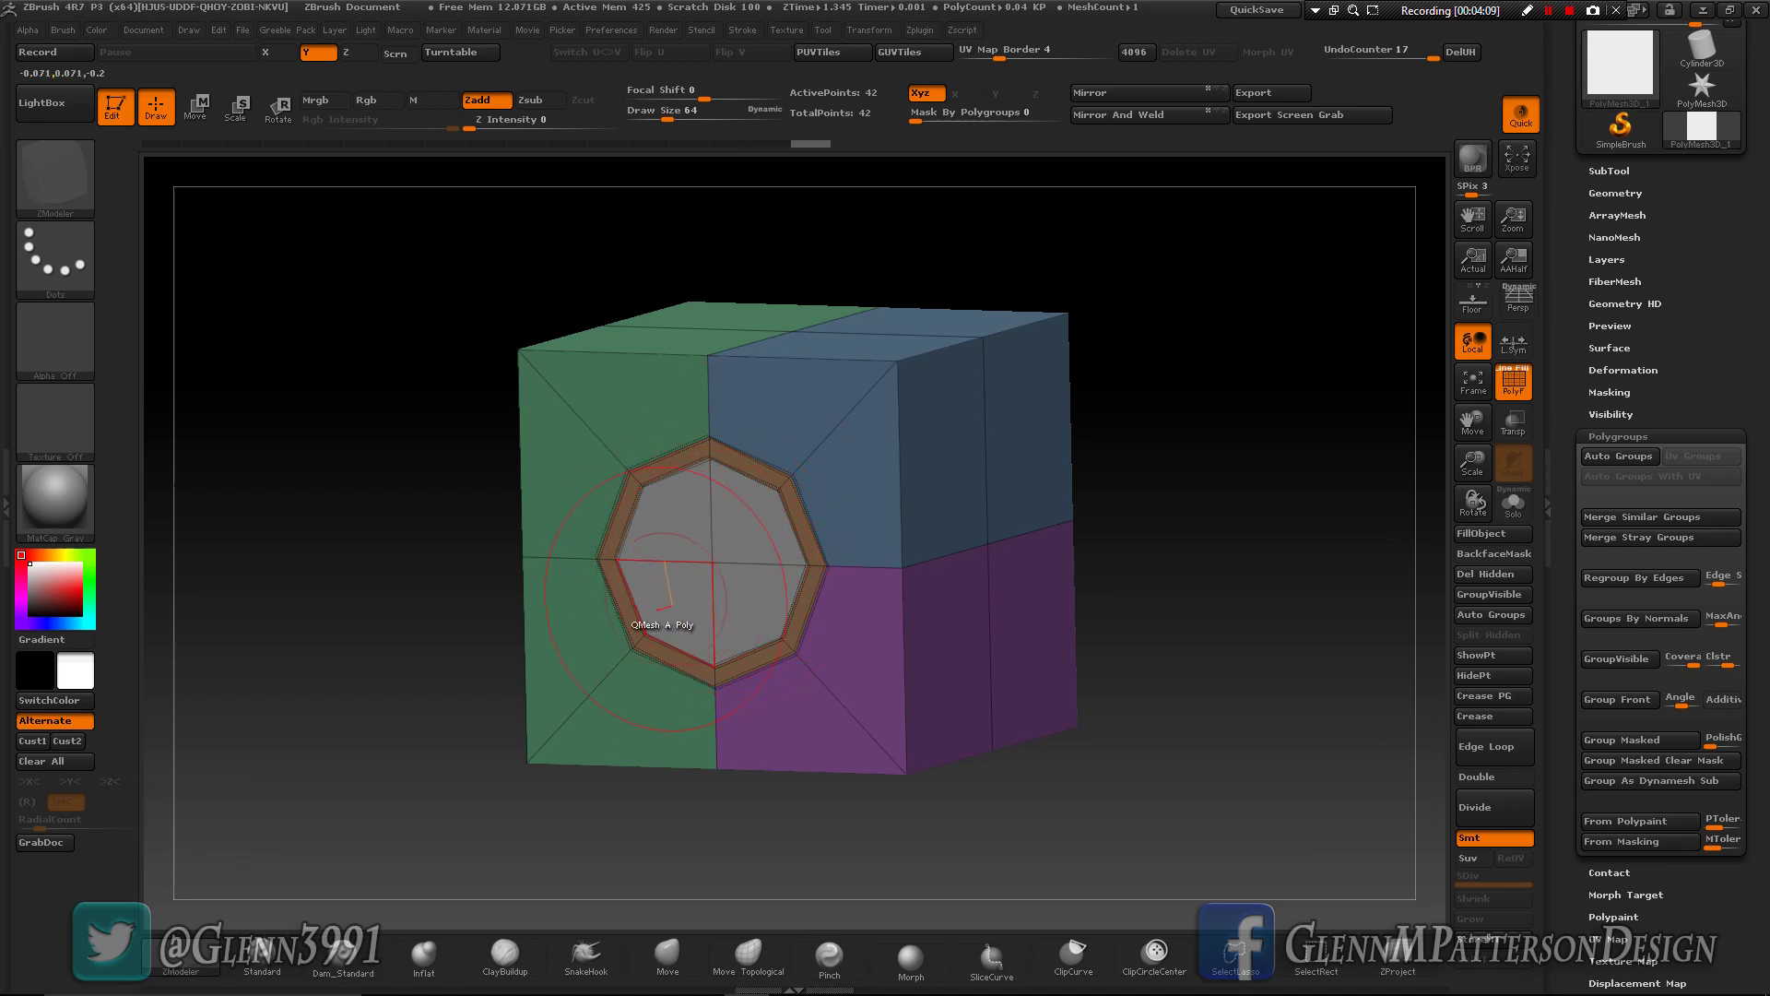
pyautogui.moveTo(660, 608); pyautogui.dragTo(660, 640)
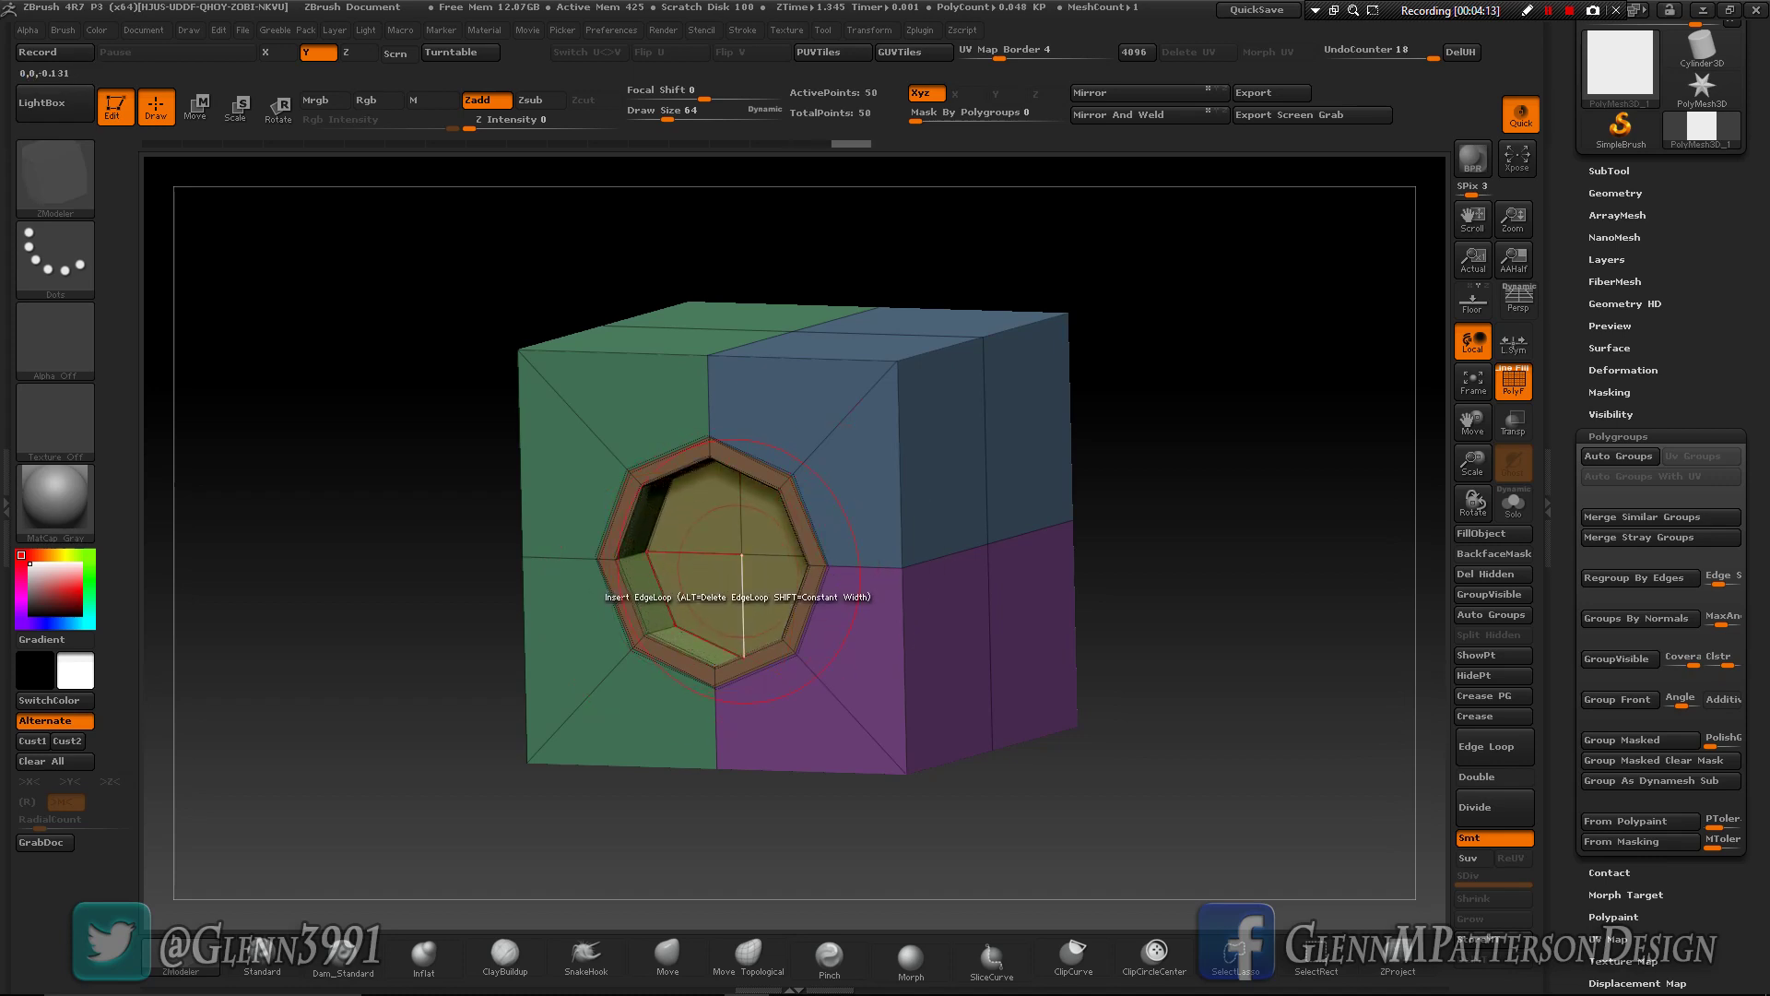
# - Split the recess floor's centre point into a smaller octagon and delete its four inner polygons to open a hole
pyautogui.moveTo(741, 555); pyautogui.dragTo(792, 607)
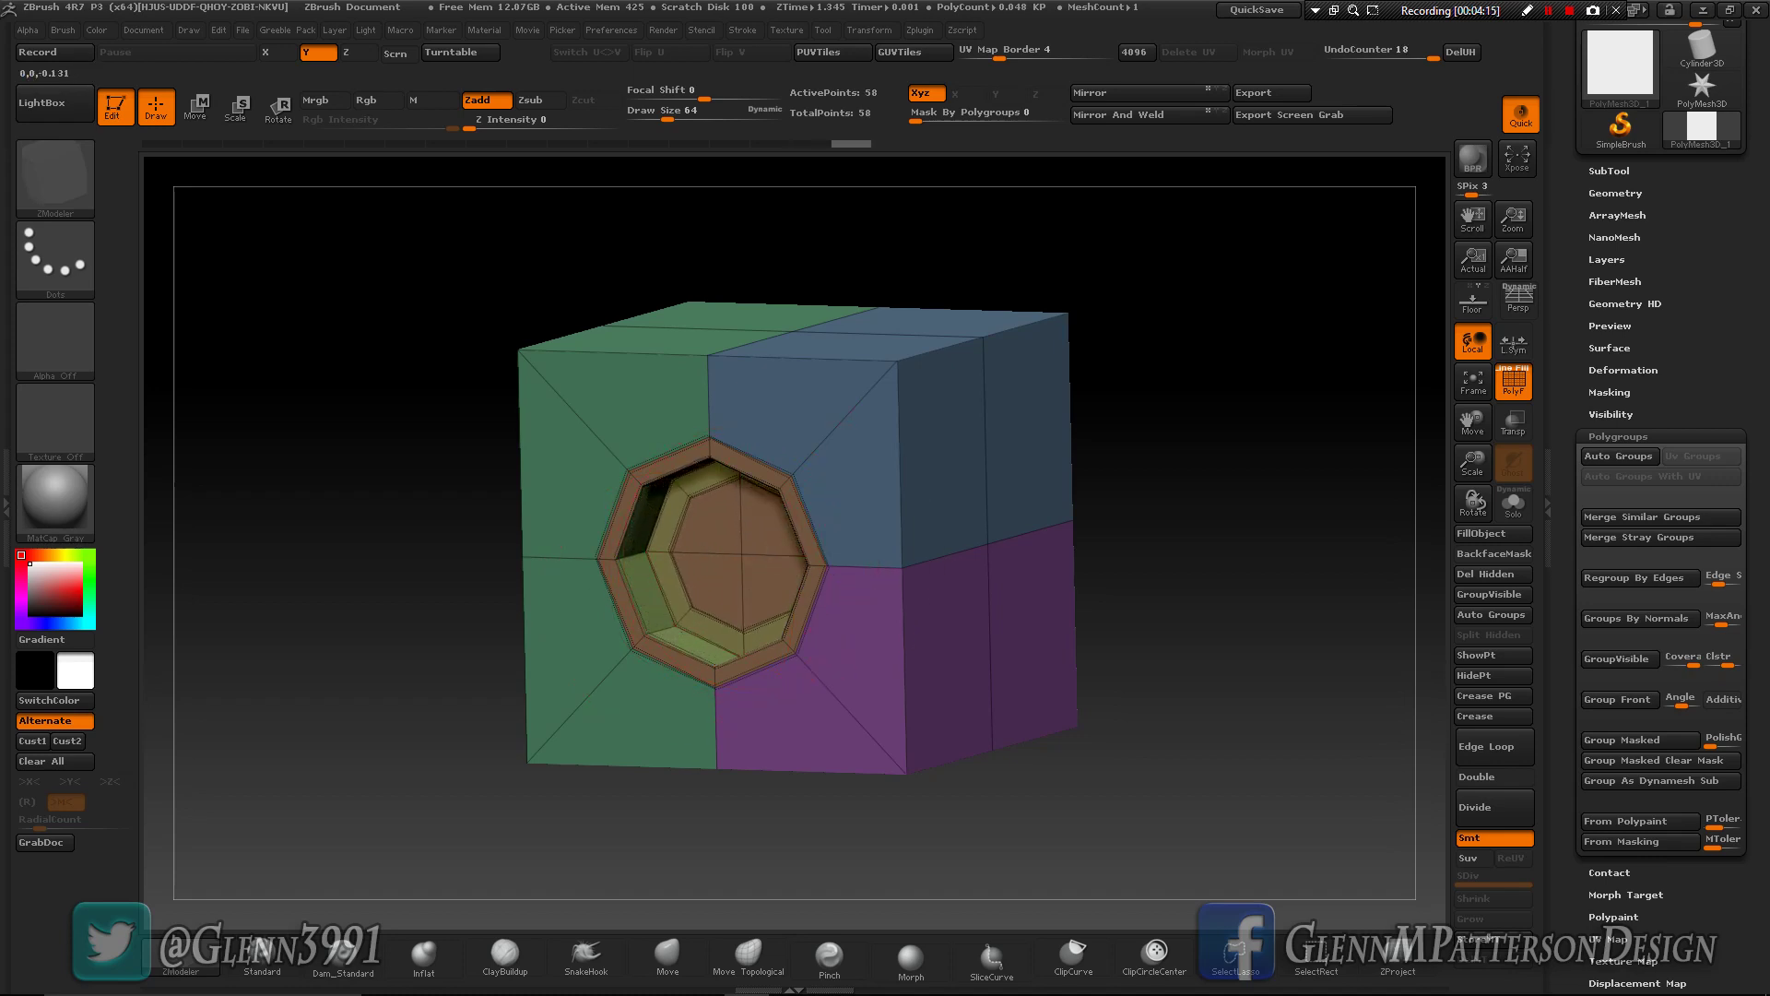
pyautogui.moveTo(741, 534); pyautogui.dragTo(741, 536)
pyautogui.press('space')
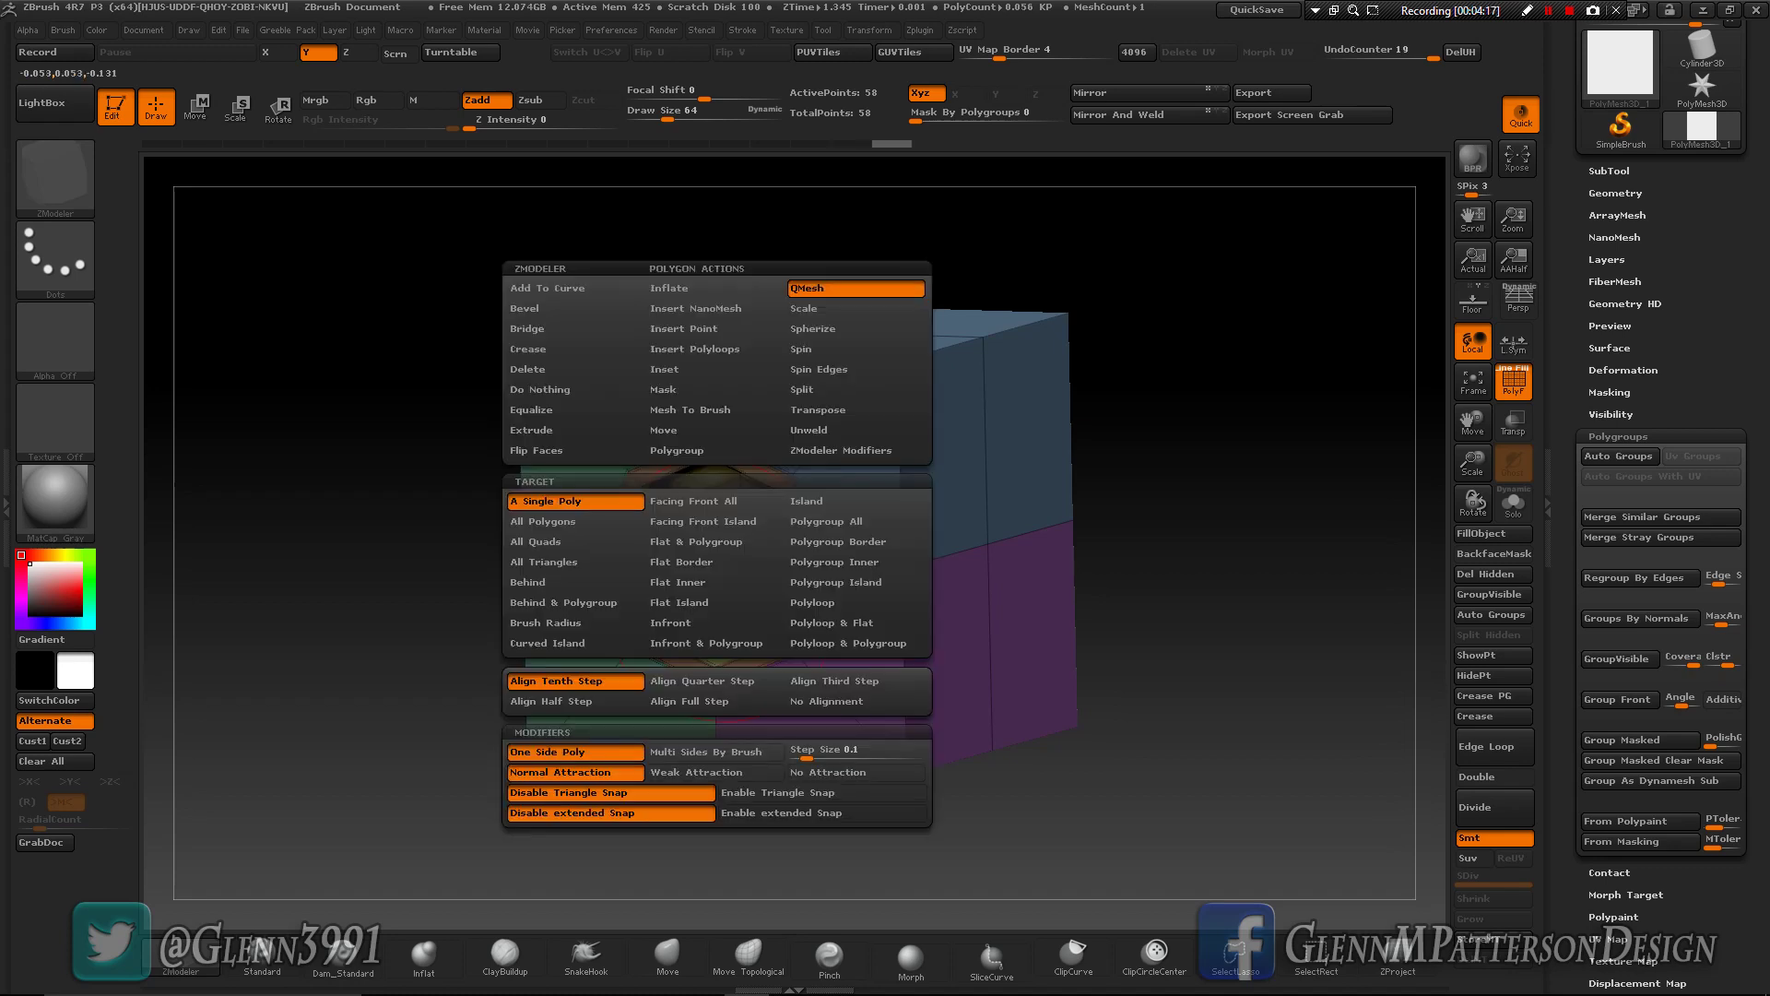
pyautogui.click(553, 369)
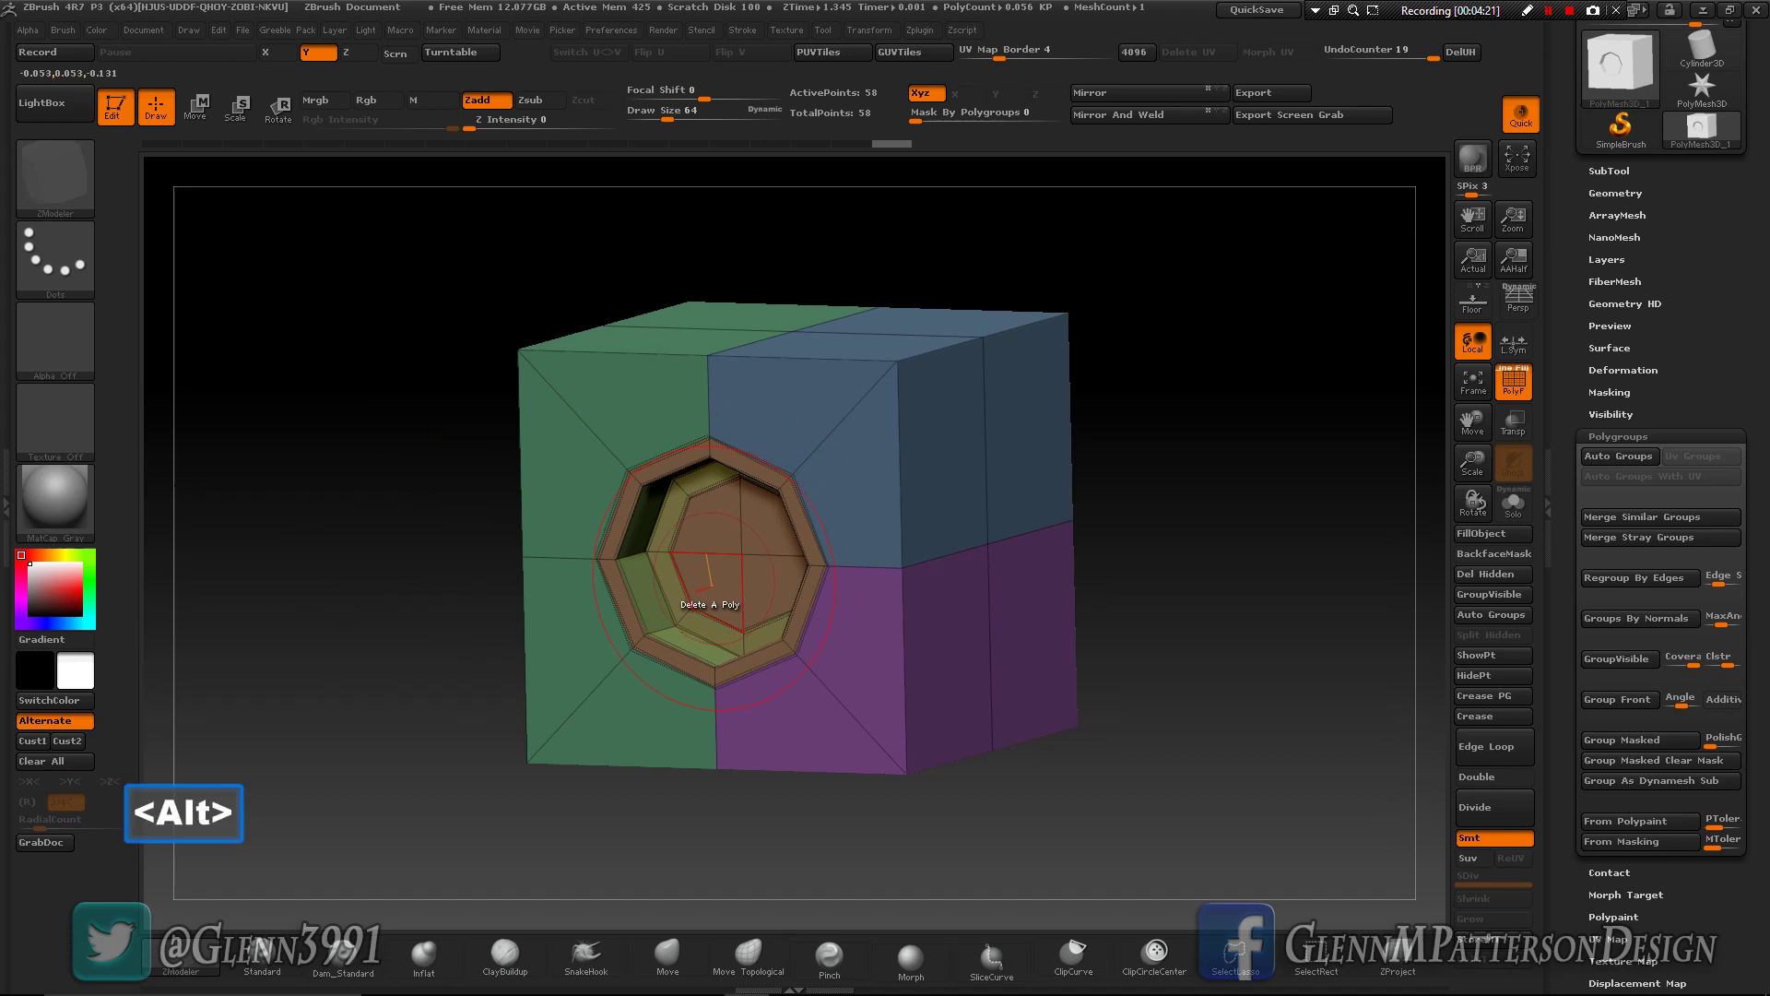
pyautogui.keyDown('alt'); pyautogui.click(706, 592); pyautogui.keyUp('alt')
pyautogui.keyDown('alt'); pyautogui.click(774, 592); pyautogui.keyUp('alt')
pyautogui.keyDown('alt'); pyautogui.click(771, 516); pyautogui.keyUp('alt')
pyautogui.keyDown('alt'); pyautogui.click(706, 516); pyautogui.keyUp('alt')
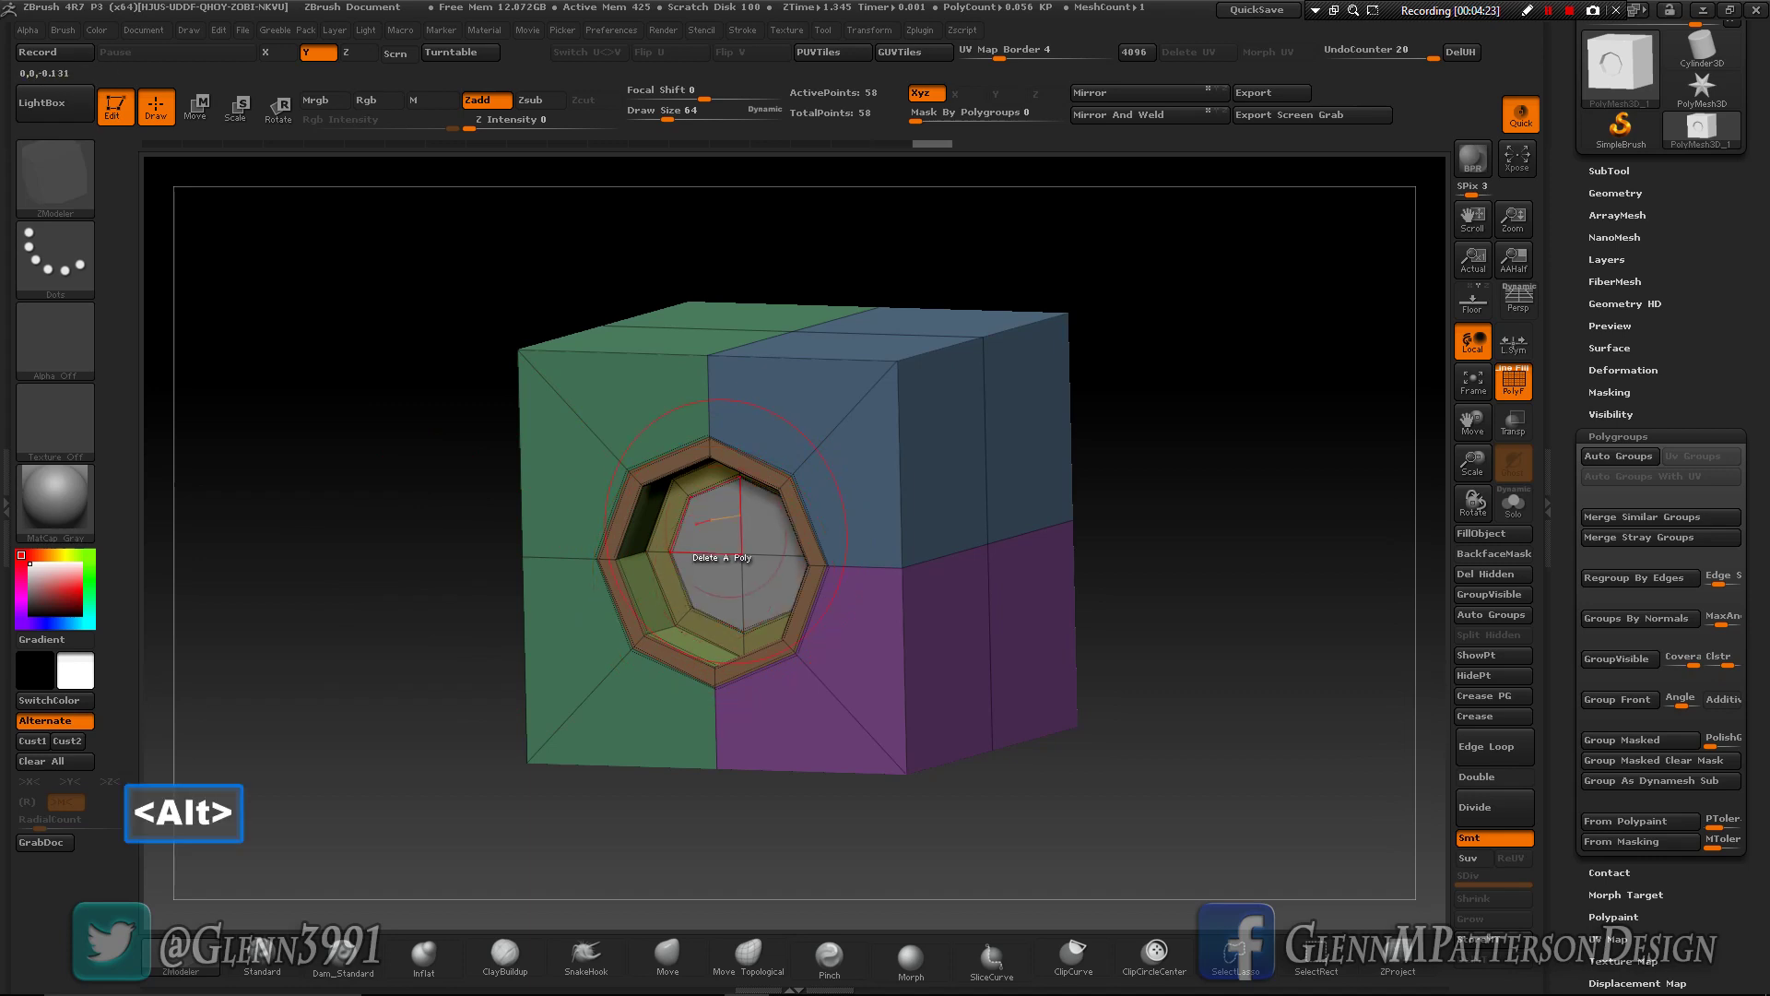
pyautogui.click(722, 532)
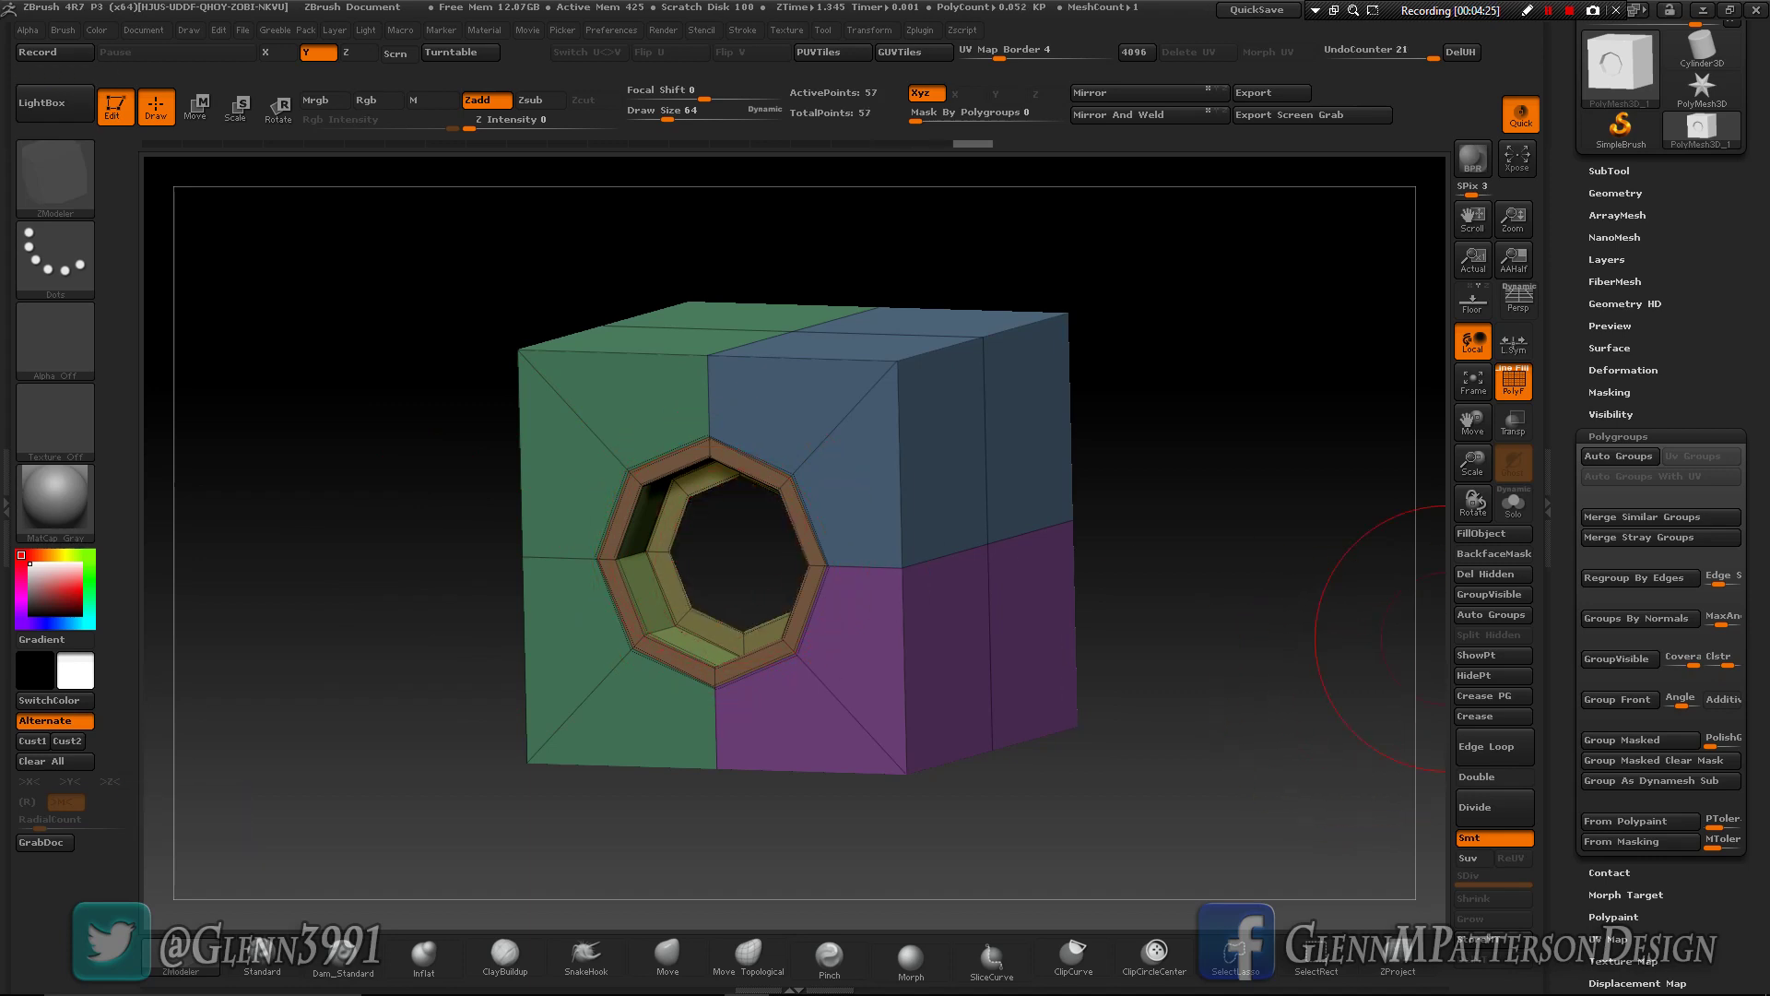
# - Turn on double-sided display for the cube
pyautogui.moveTo(1060, 659)
pyautogui.mouseDown()
pyautogui.moveTo(1106, 645)
pyautogui.moveTo(1074, 645)
pyautogui.mouseUp()
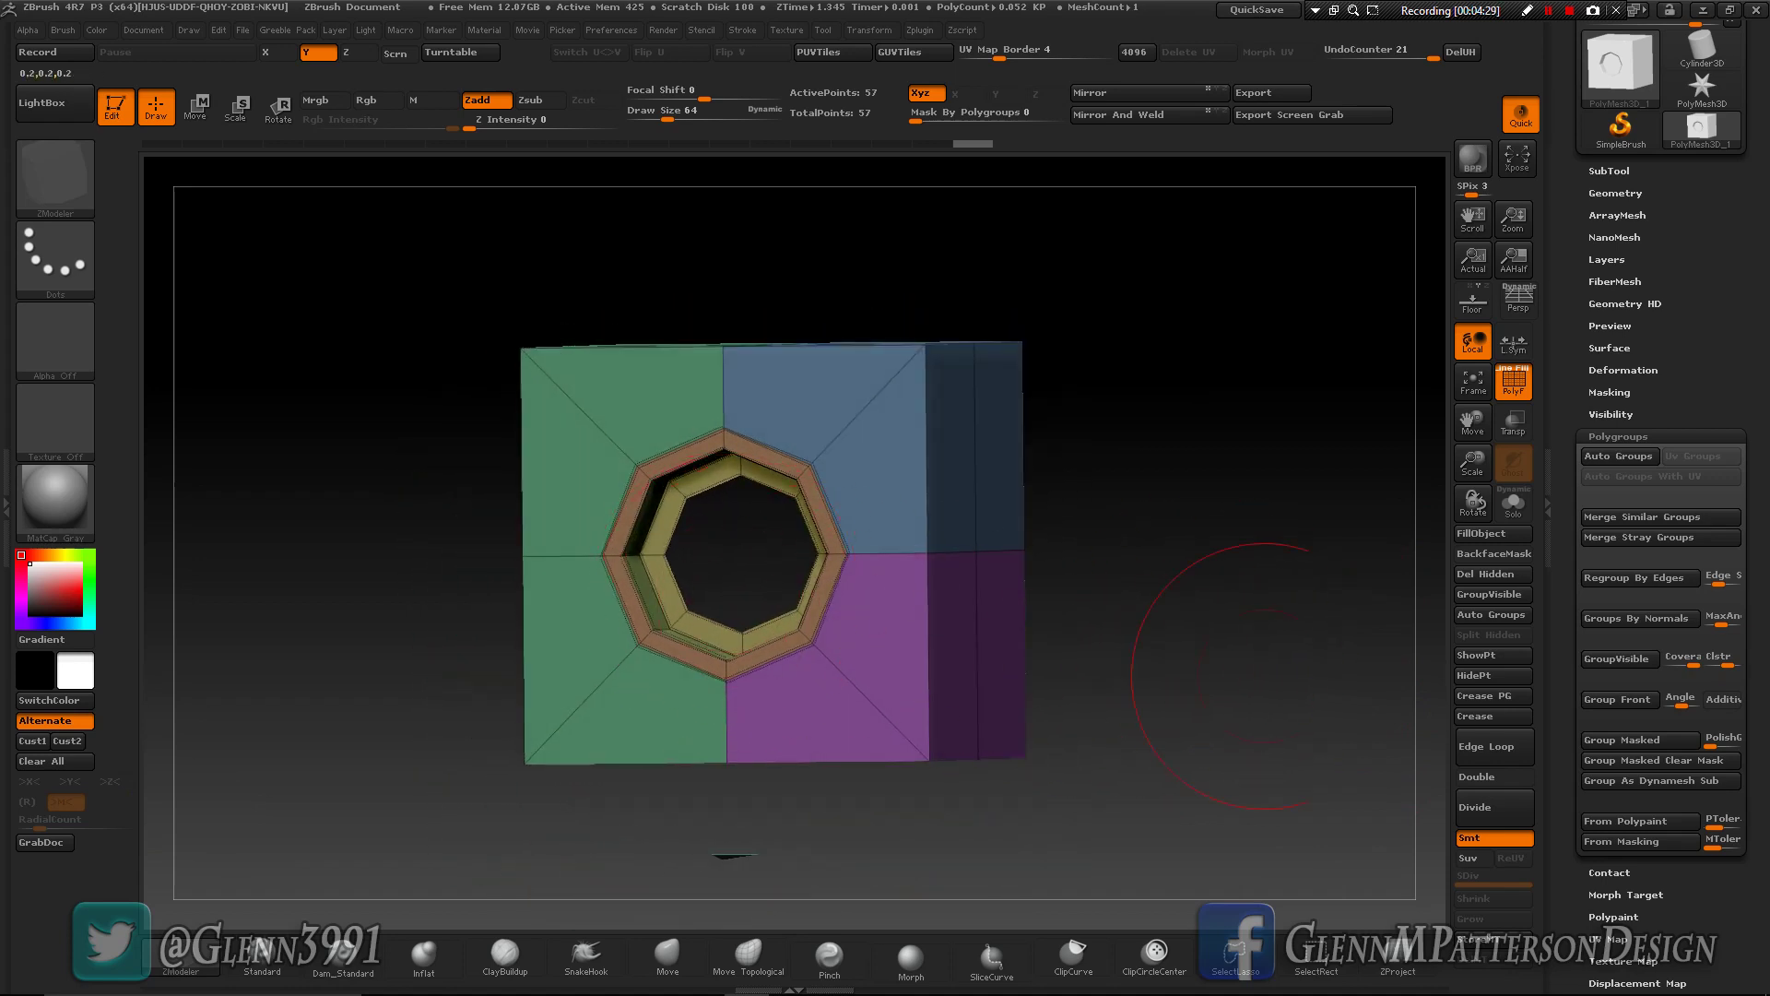
pyautogui.moveTo(1569, 687); pyautogui.dragTo(1569, 386)
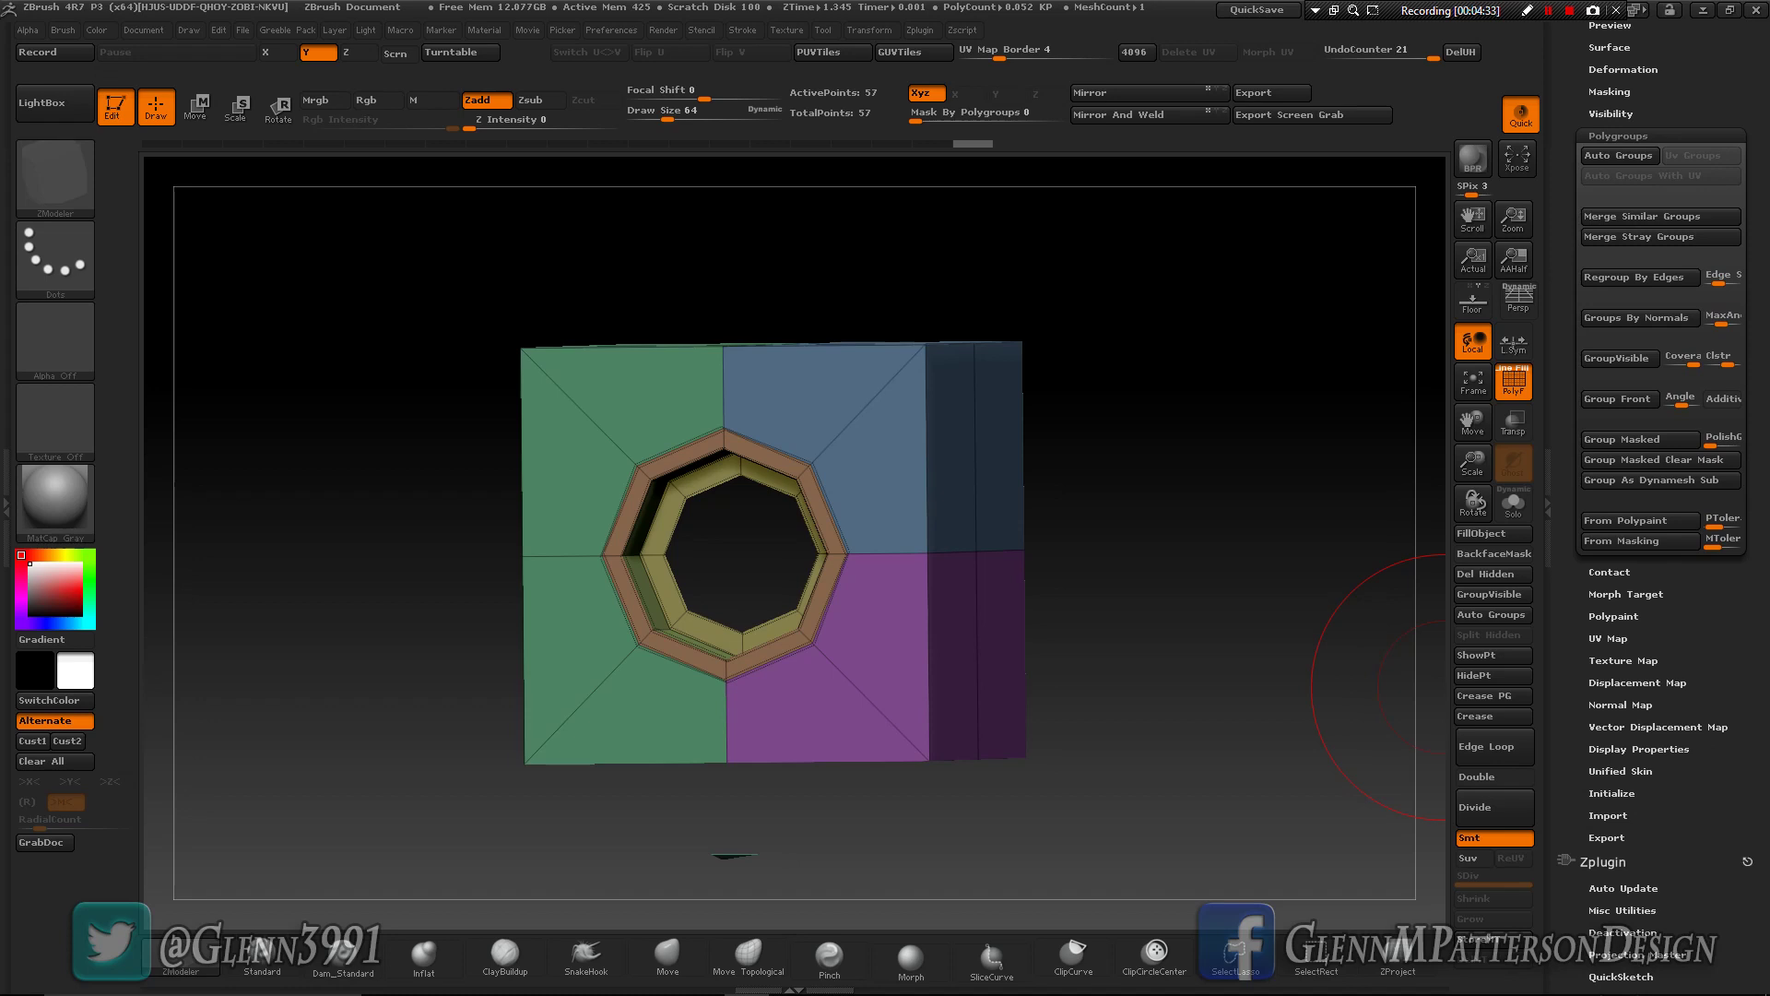
pyautogui.click(1638, 750)
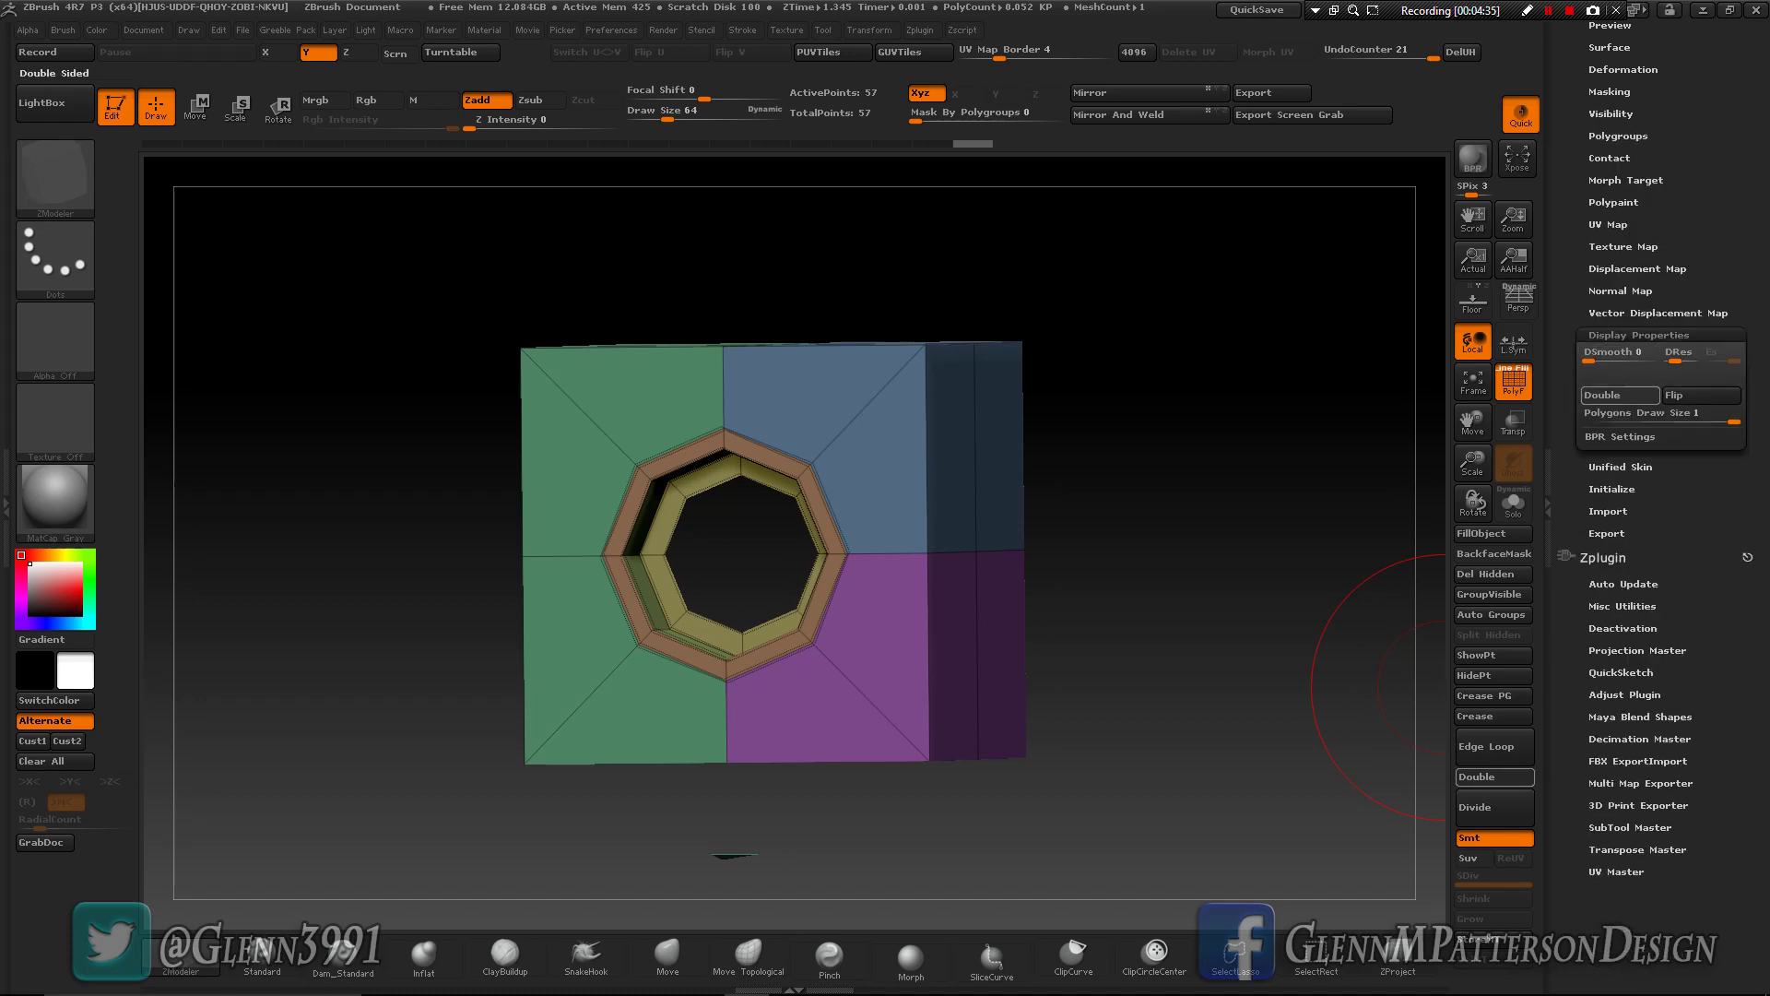
pyautogui.click(1620, 395)
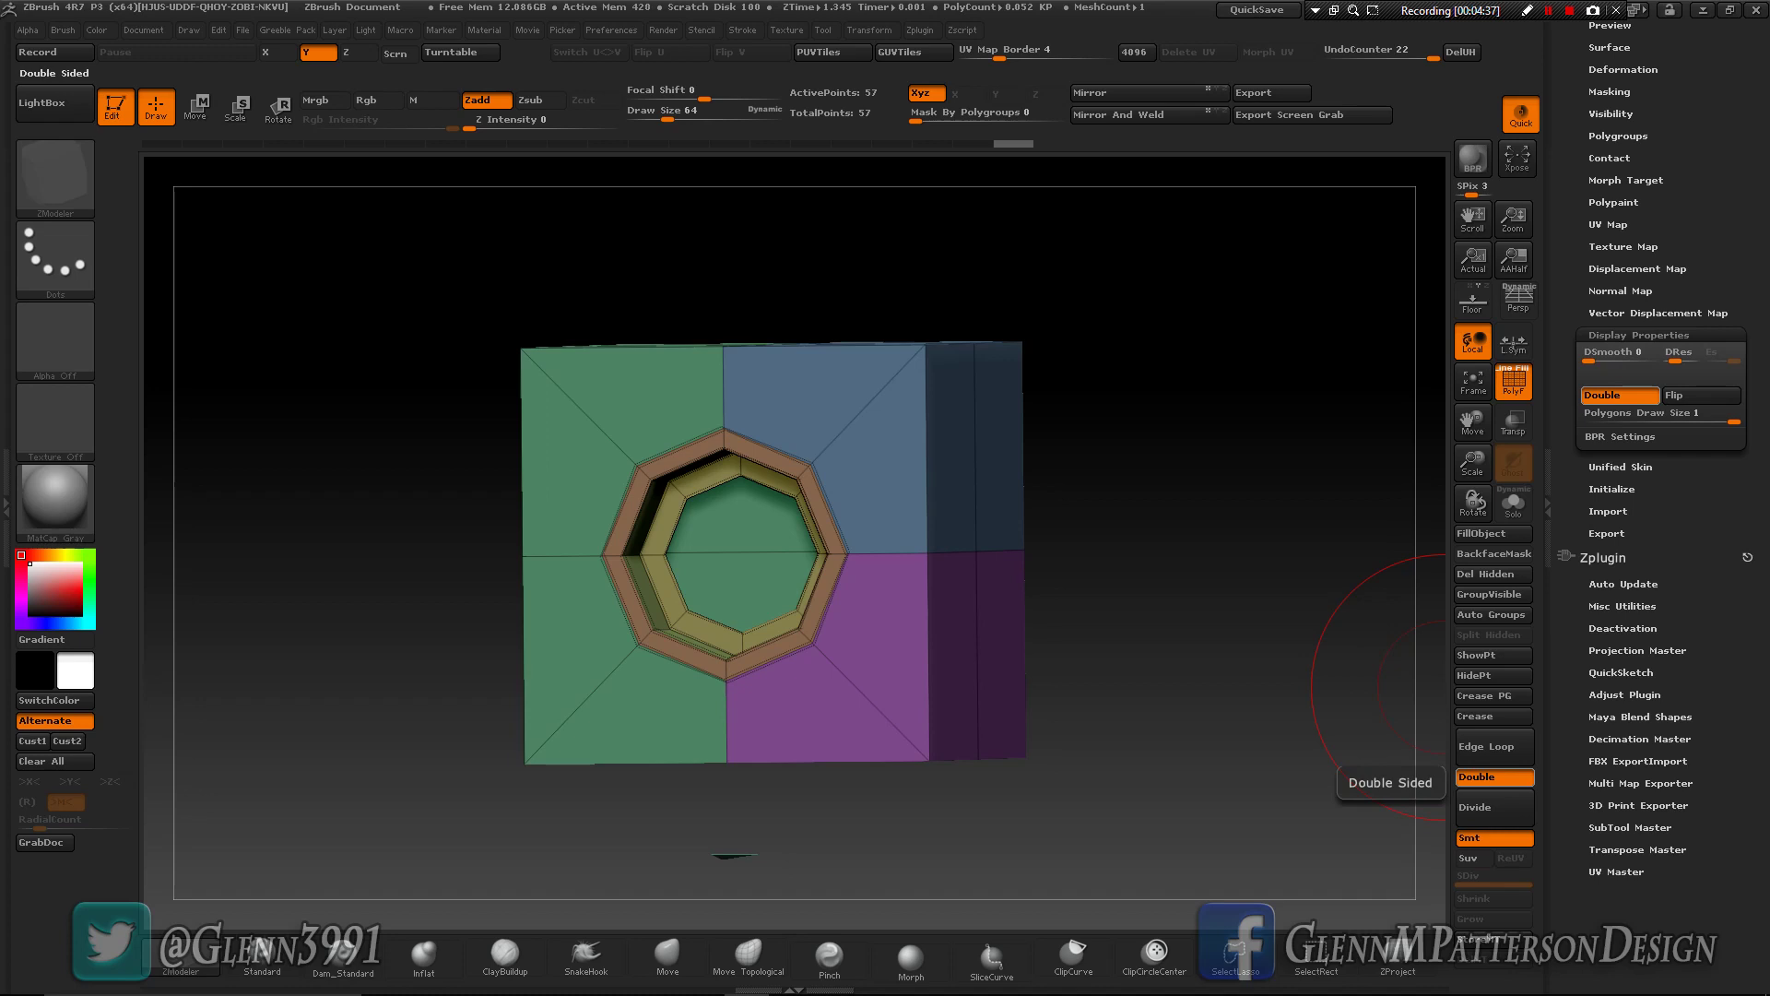
# - Close the hole in the recess floor with ZModeler's Close Convex Hole edge action, reshaping the cap into a segmented dome
pyautogui.moveTo(1132, 704)
pyautogui.mouseDown()
pyautogui.moveTo(1051, 784)
pyautogui.moveTo(1217, 682)
pyautogui.moveTo(1124, 636)
pyautogui.moveTo(1153, 655)
pyautogui.moveTo(1145, 672)
pyautogui.mouseUp()
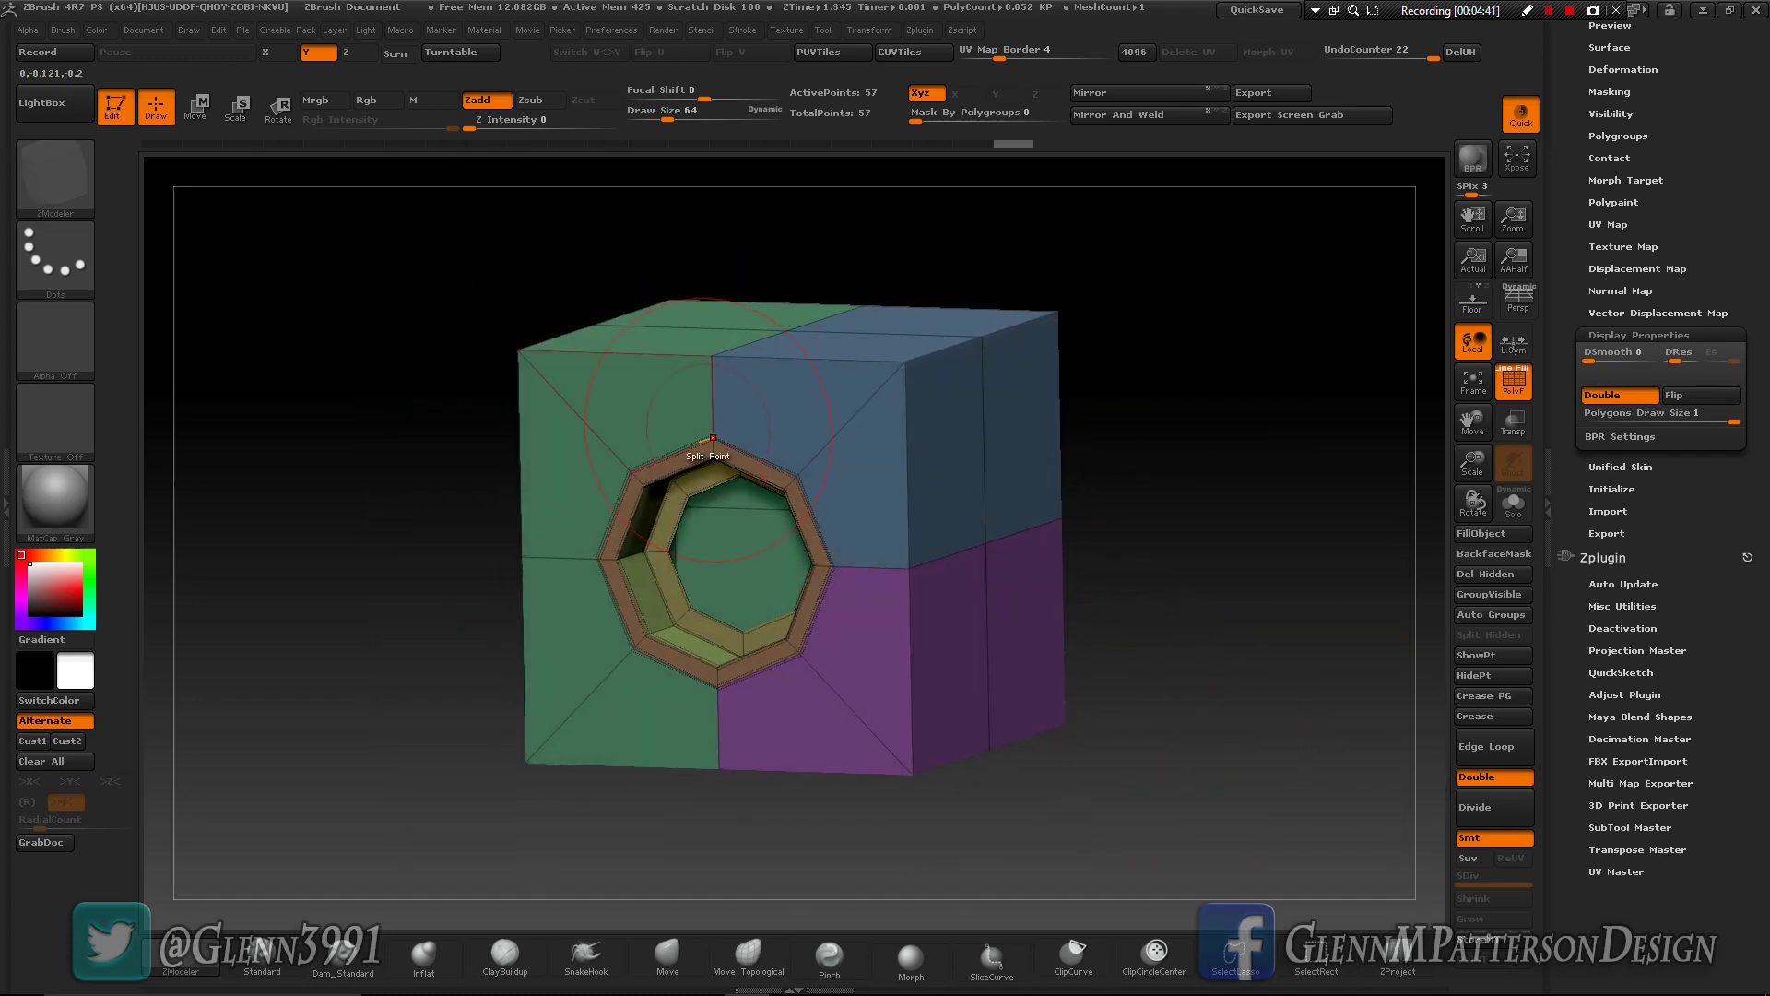
pyautogui.moveTo(1472, 462)
pyautogui.mouseDown()
pyautogui.moveTo(1475, 571)
pyautogui.moveTo(1473, 521)
pyautogui.mouseUp()
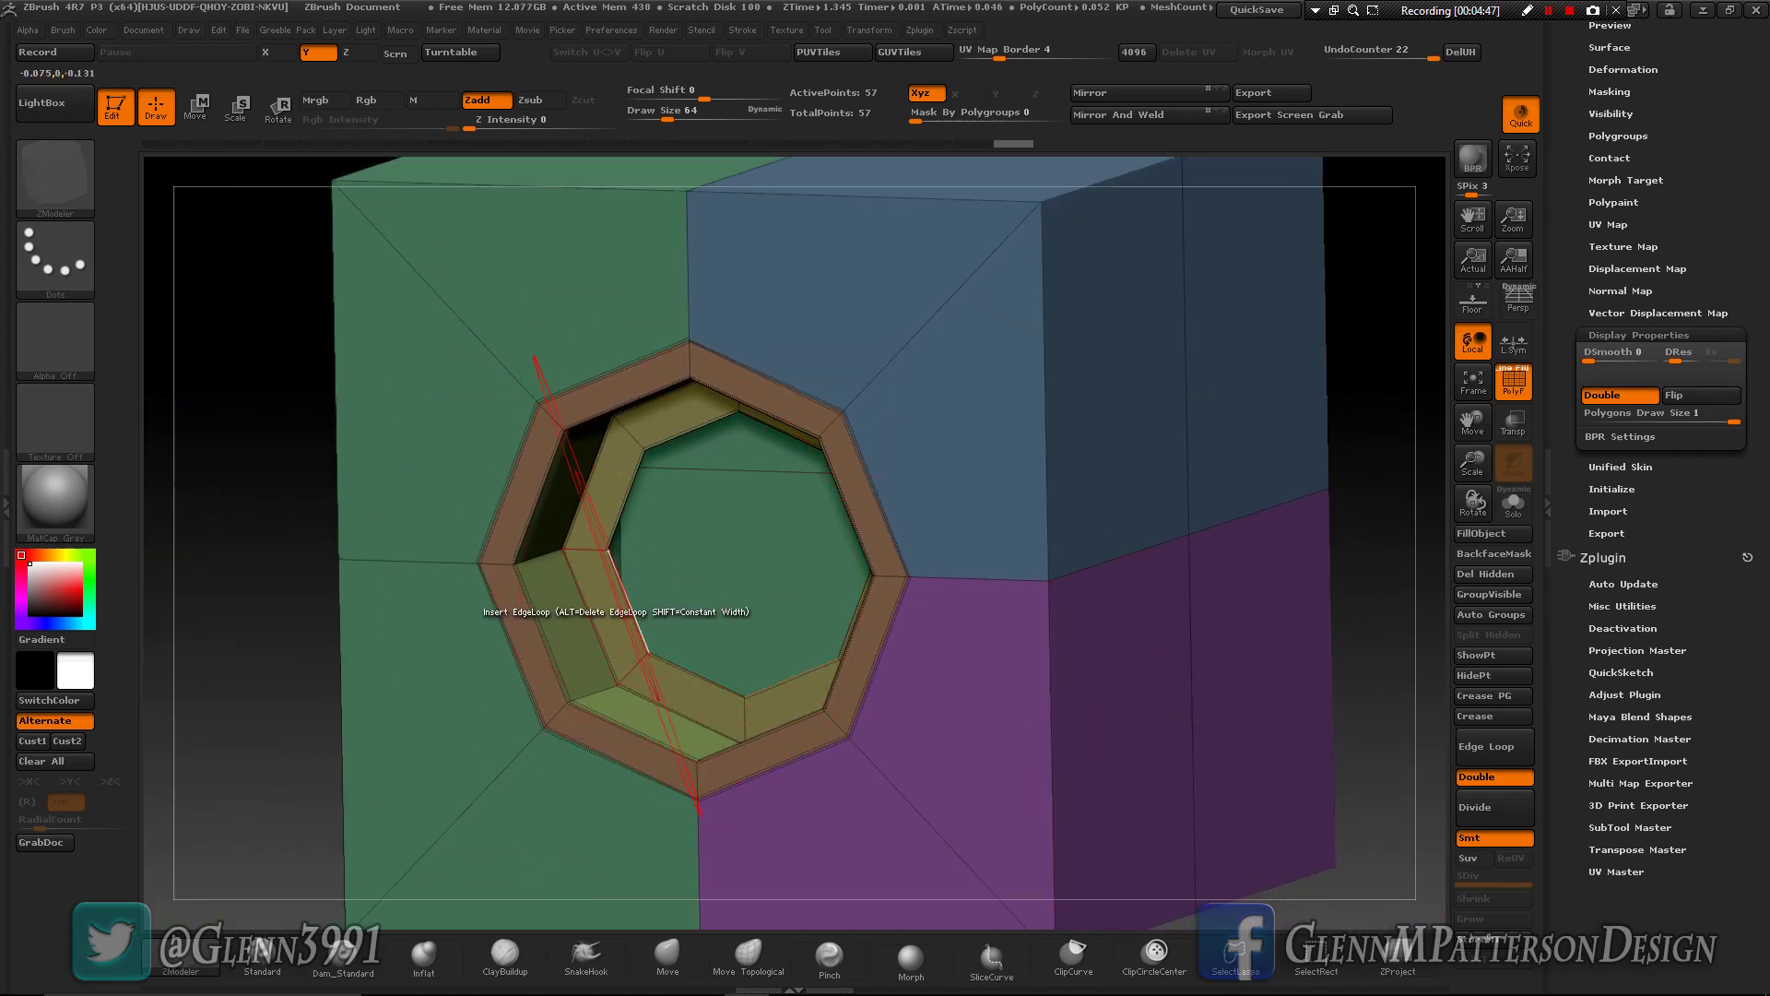
pyautogui.press('space')
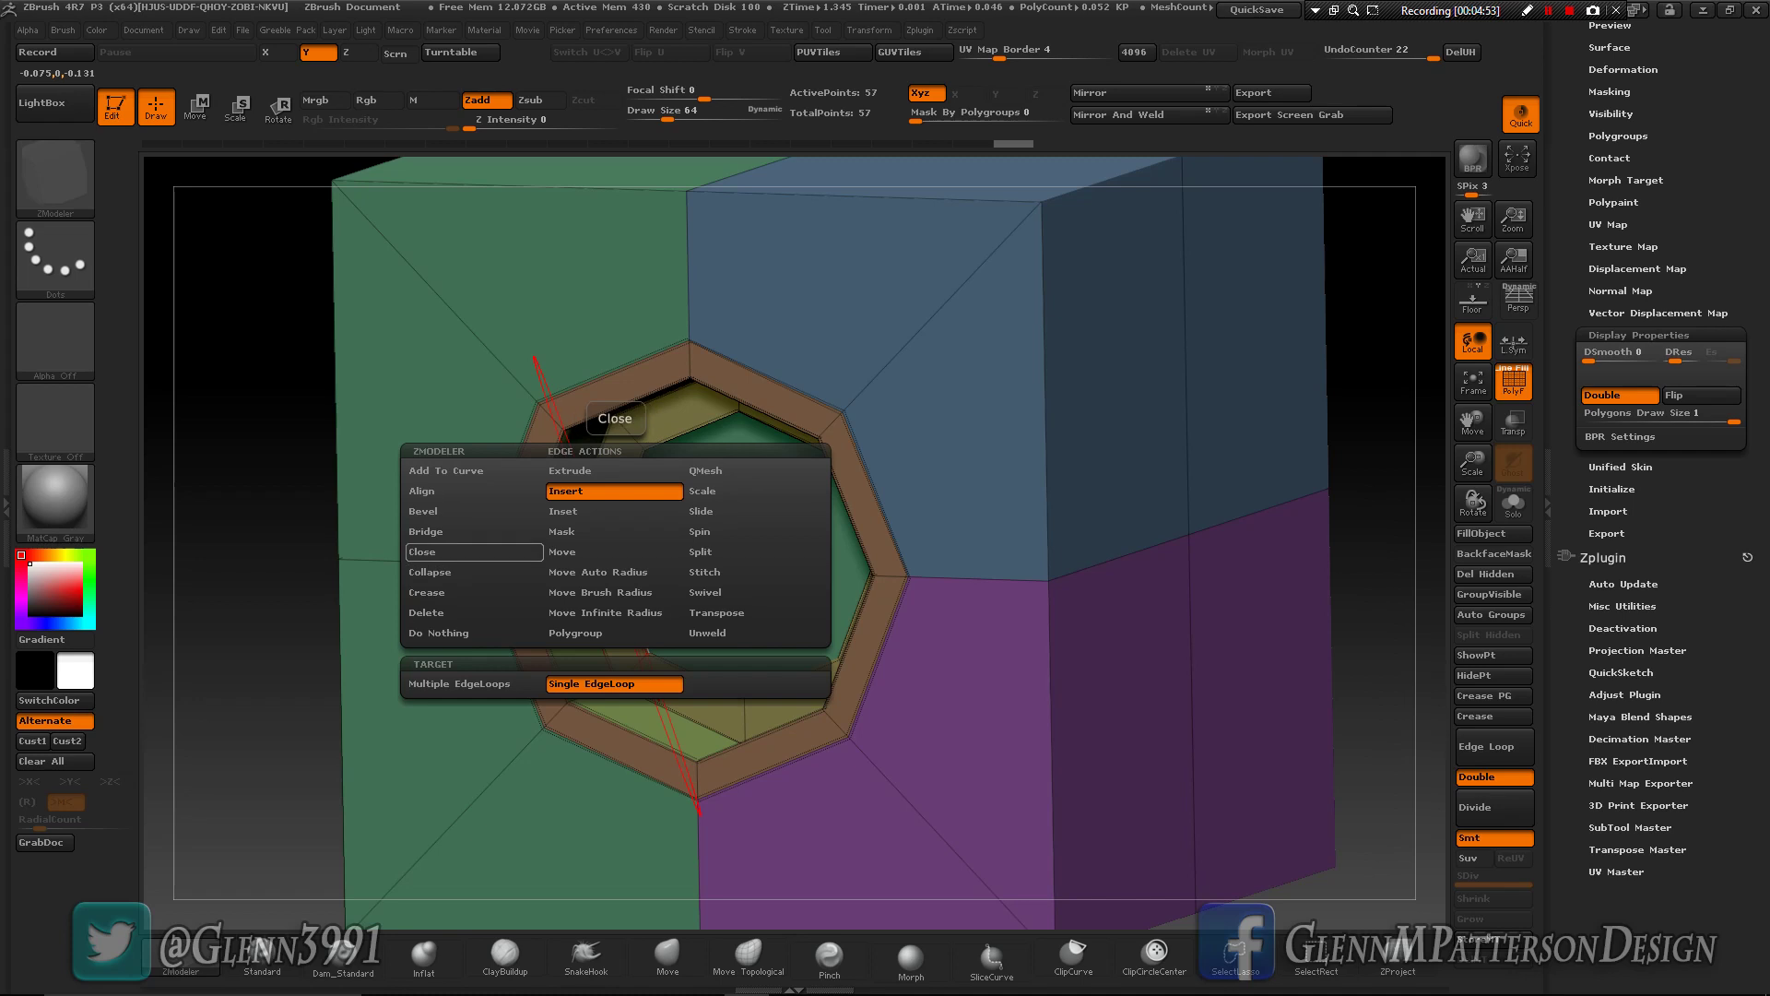
pyautogui.click(474, 551)
pyautogui.click(614, 683)
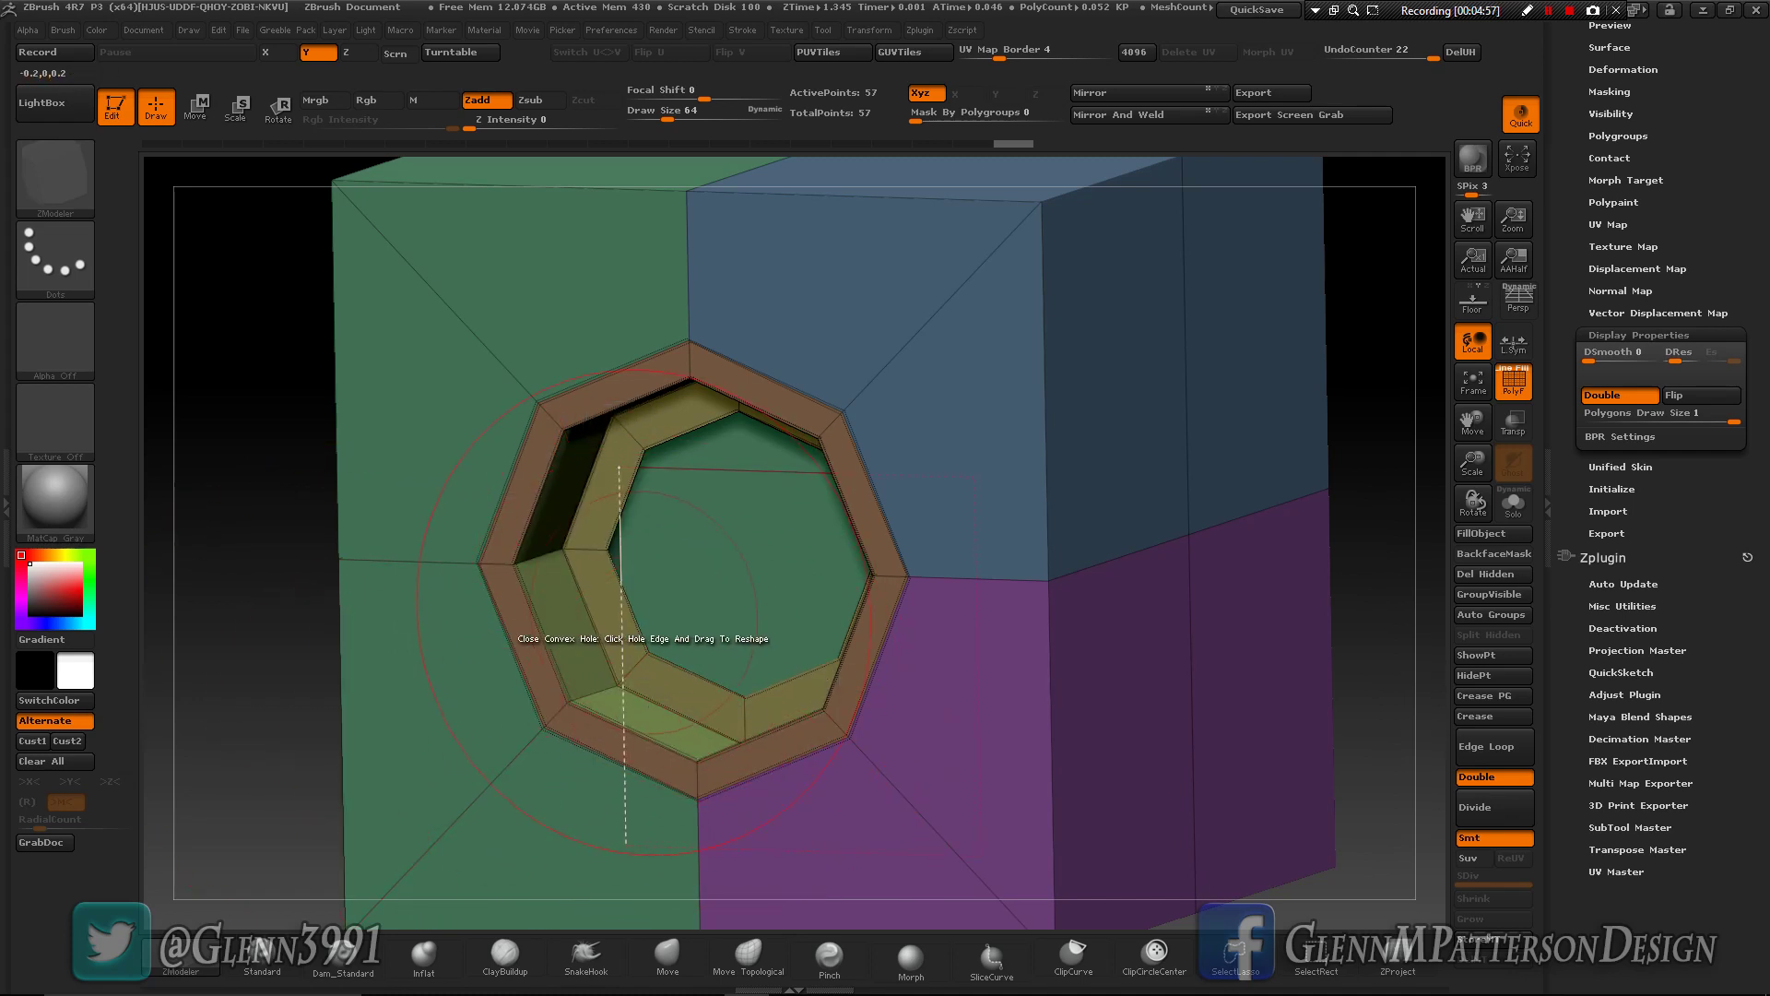
pyautogui.click(629, 599)
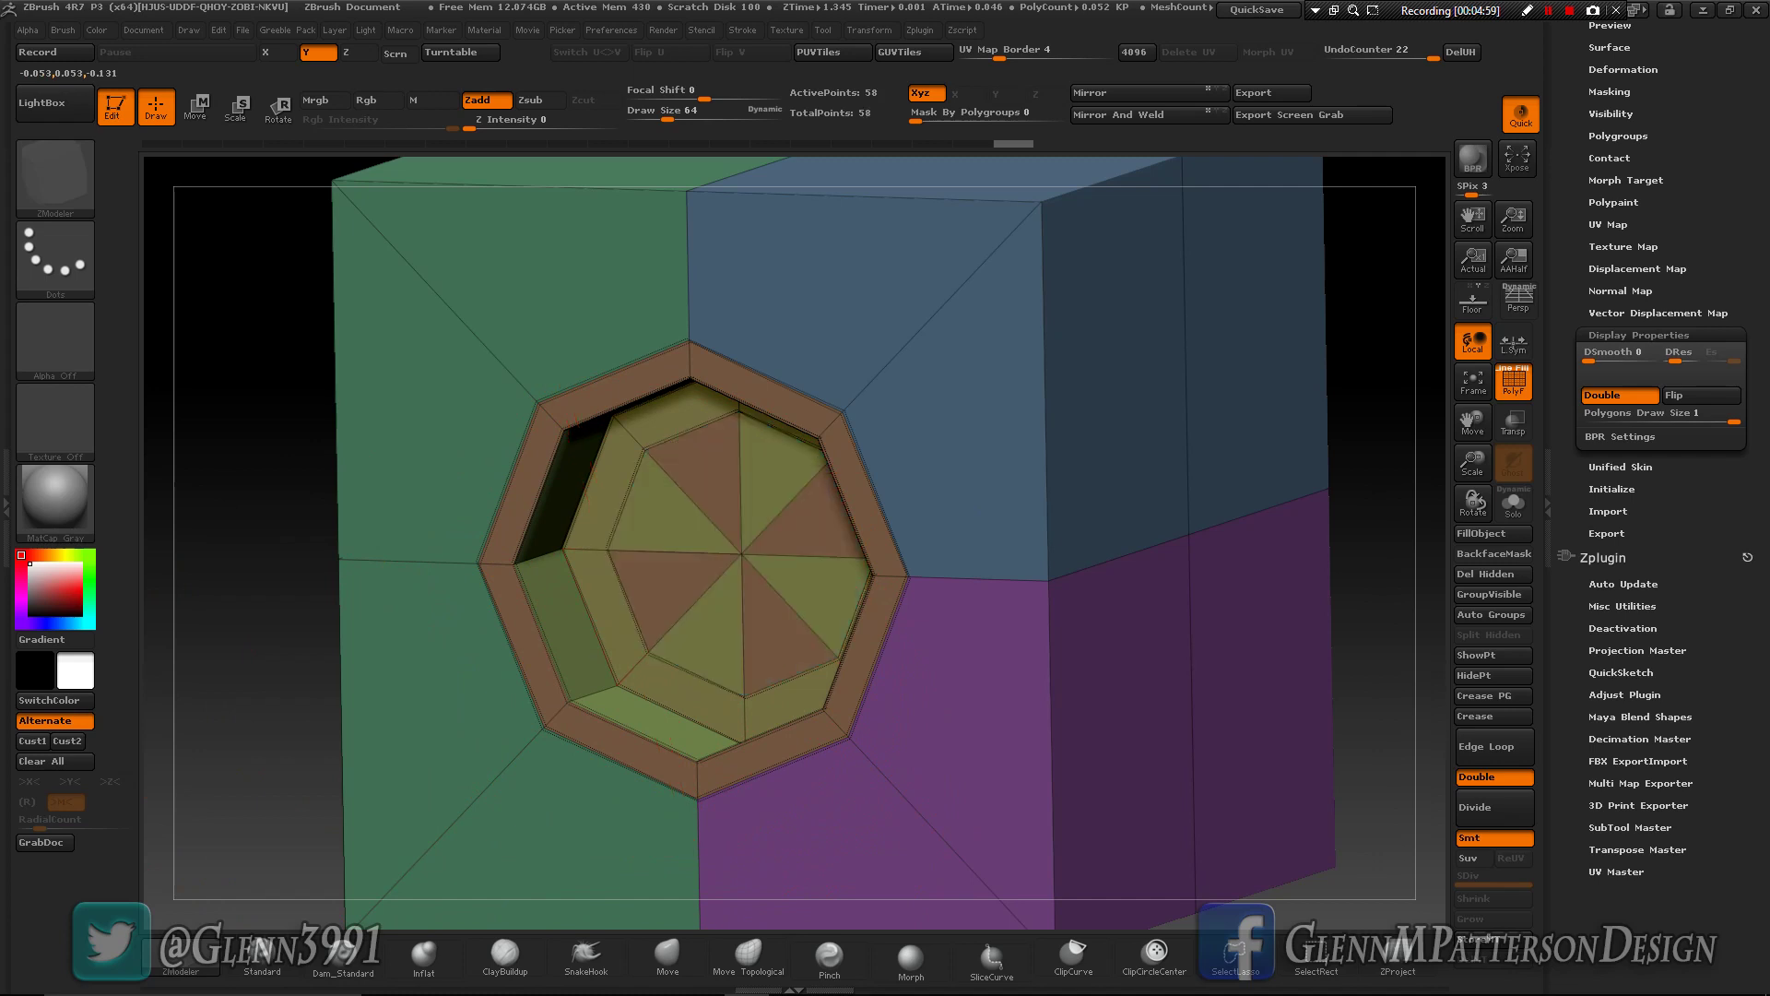
pyautogui.moveTo(629, 599); pyautogui.dragTo(660, 599)
pyautogui.moveTo(673, 571)
pyautogui.mouseDown()
pyautogui.moveTo(728, 572)
pyautogui.moveTo(673, 571)
pyautogui.moveTo(715, 572)
pyautogui.moveTo(687, 571)
pyautogui.moveTo(714, 571)
pyautogui.moveTo(715, 498)
pyautogui.moveTo(714, 567)
pyautogui.moveTo(692, 540)
pyautogui.moveTo(706, 567)
pyautogui.mouseUp()
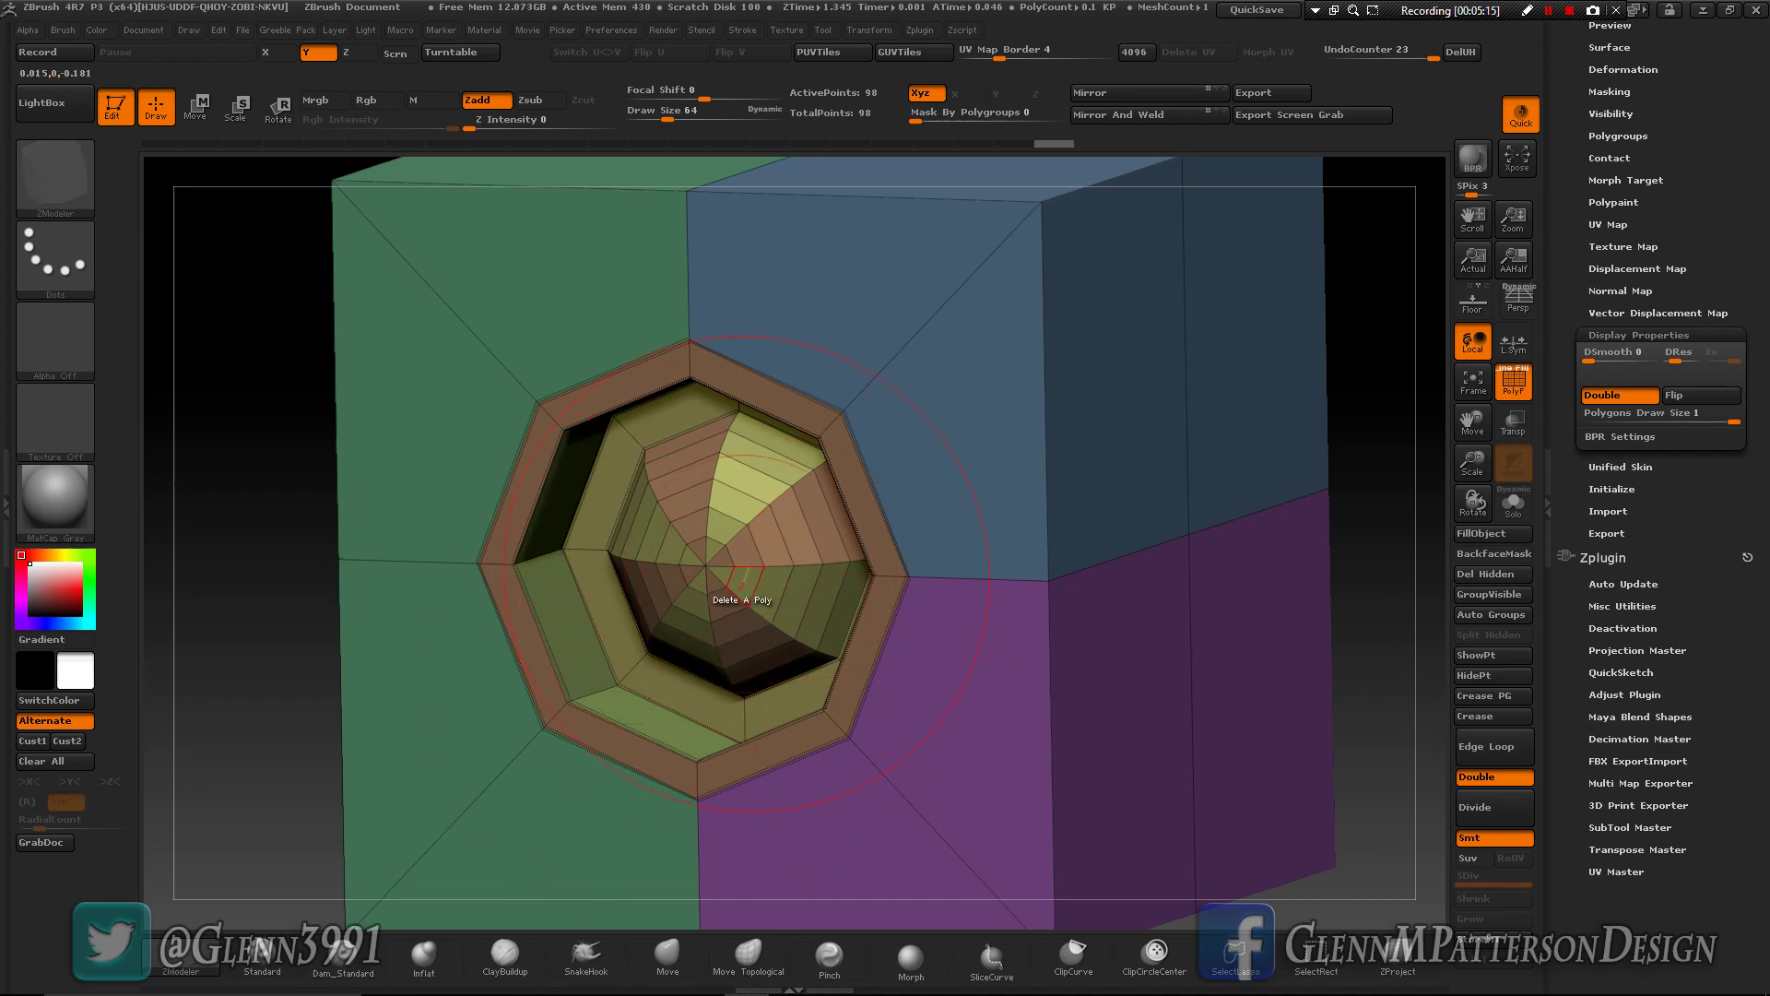
# - Isolate the circular recess and dome by hiding the cube's outer polygroups, assign them one polygroup, and unhide the rest
pyautogui.moveTo(737, 586)
pyautogui.mouseDown(button='right')
pyautogui.moveTo(931, 567)
pyautogui.moveTo(673, 588)
pyautogui.mouseUp(button='right')
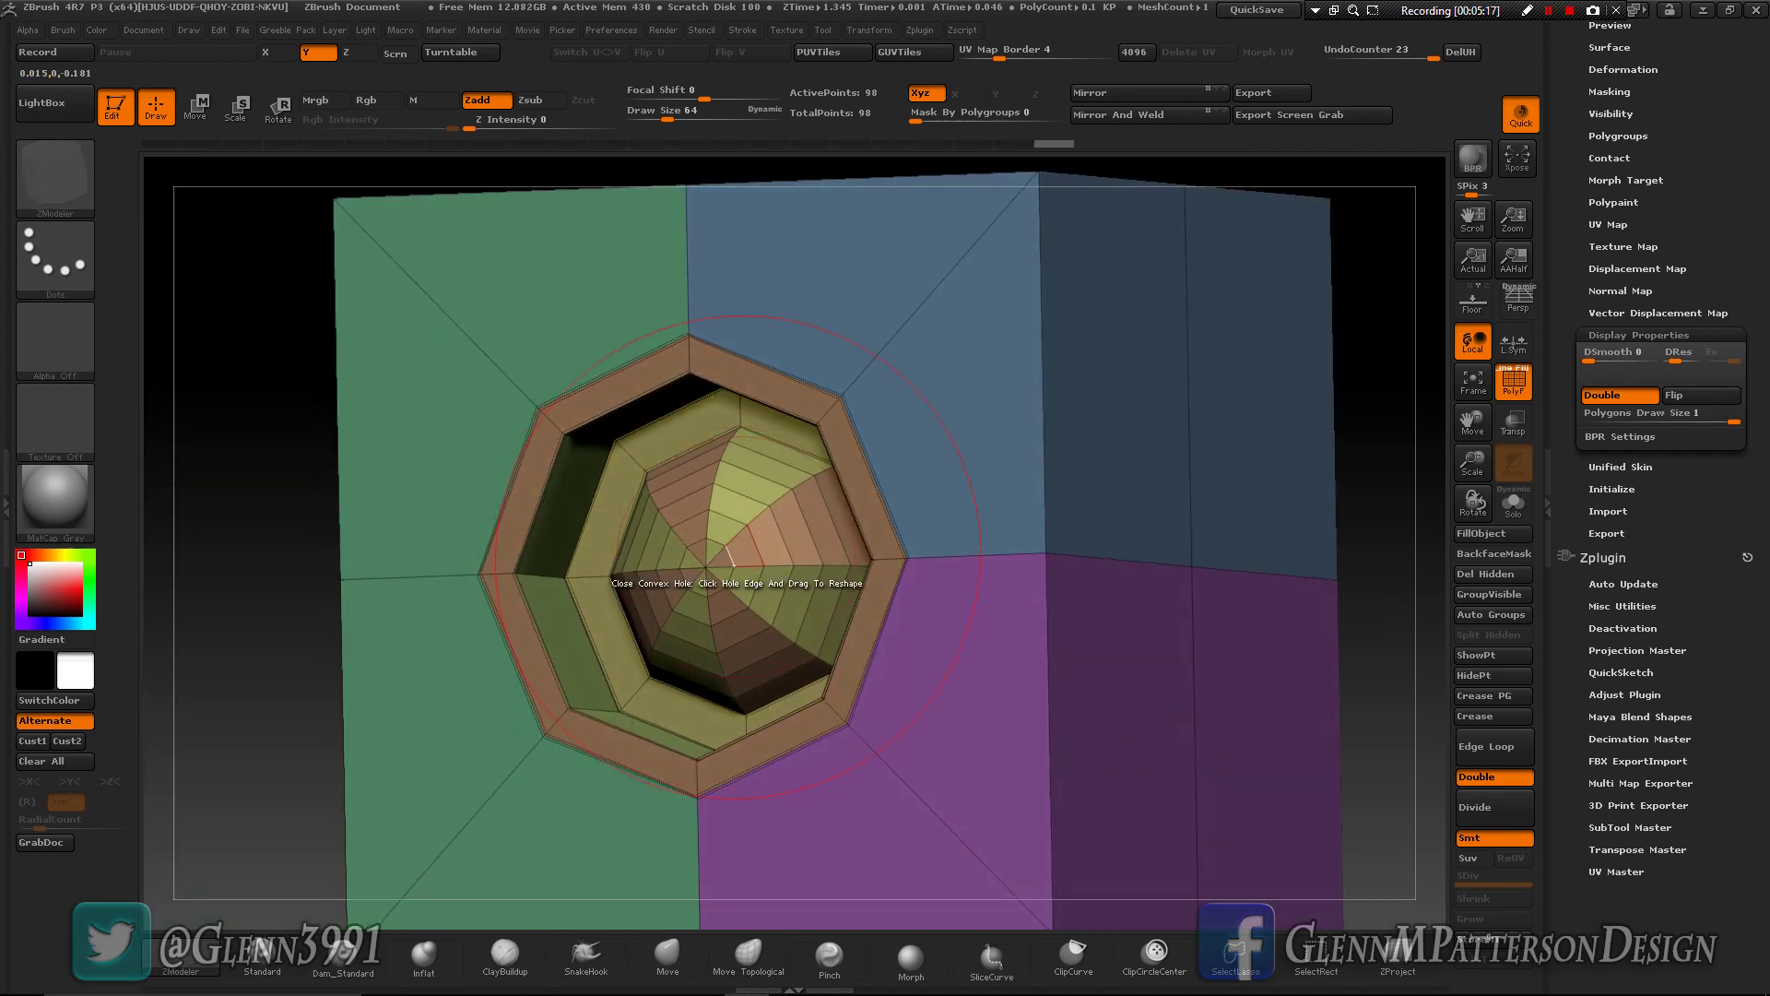
pyautogui.press('ctrl')
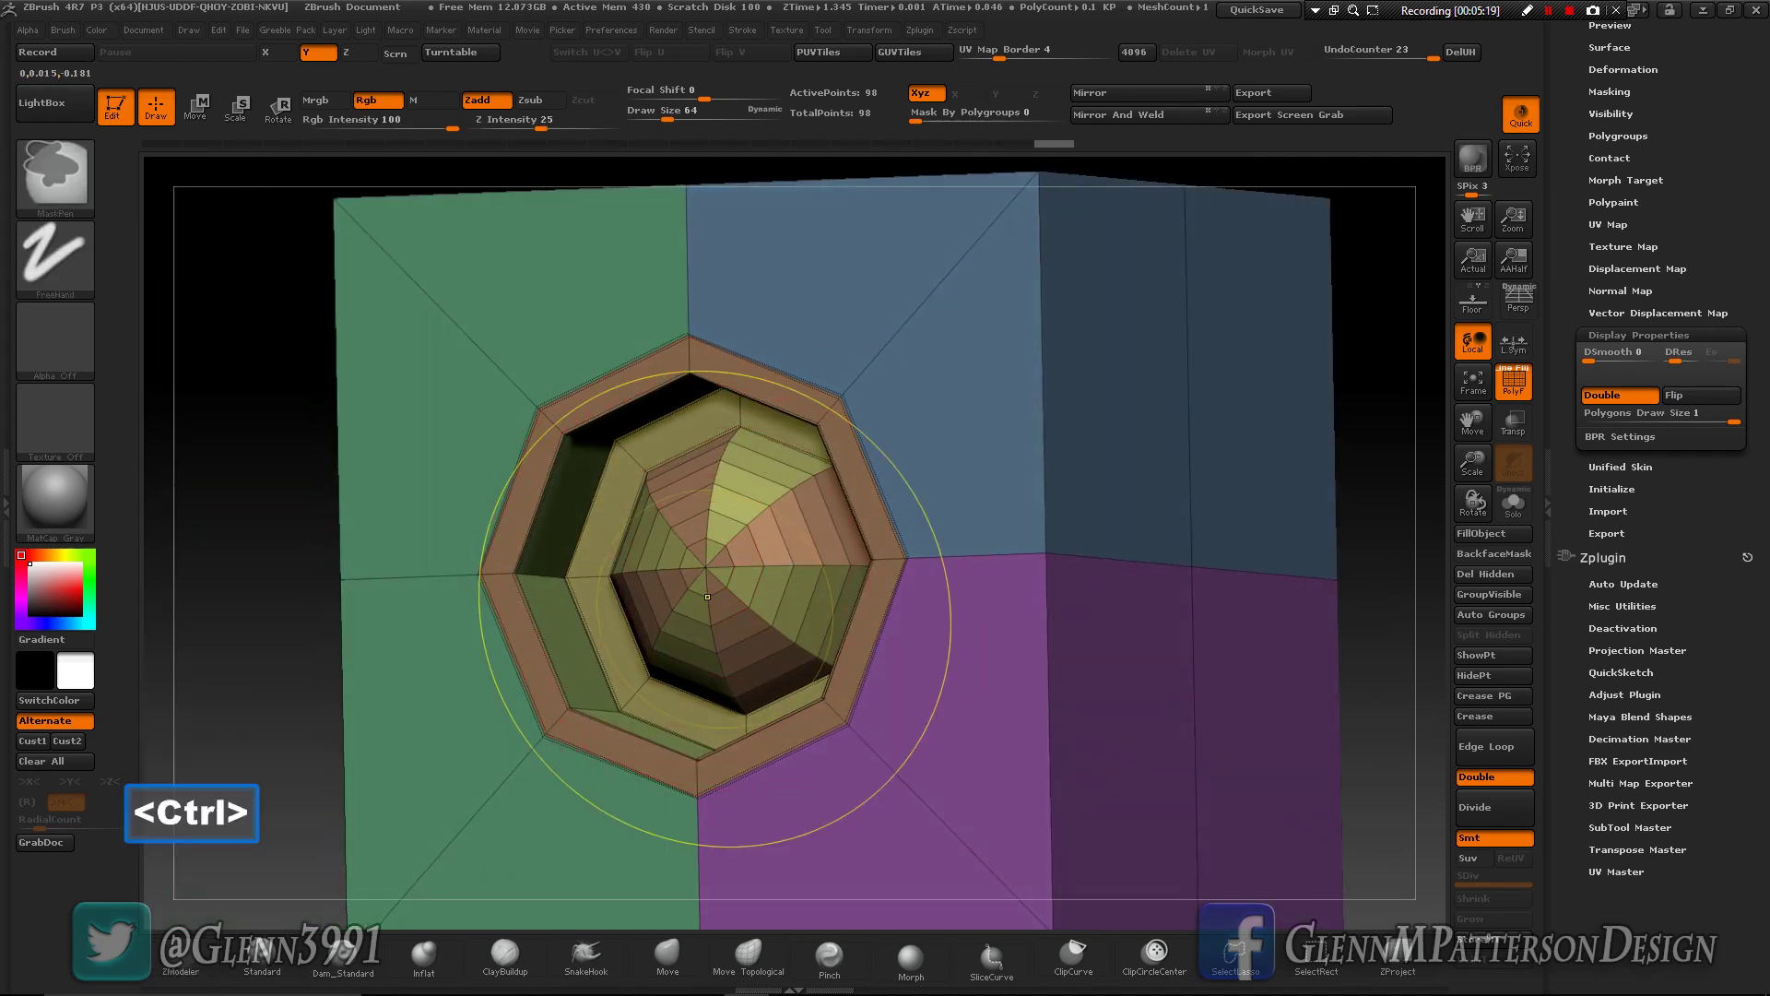
pyautogui.hotkey('ctrl', 'shift')
pyautogui.keyDown('ctrl'); pyautogui.keyDown('shift'); pyautogui.click(340, 585); pyautogui.keyUp('shift'); pyautogui.keyUp('ctrl')
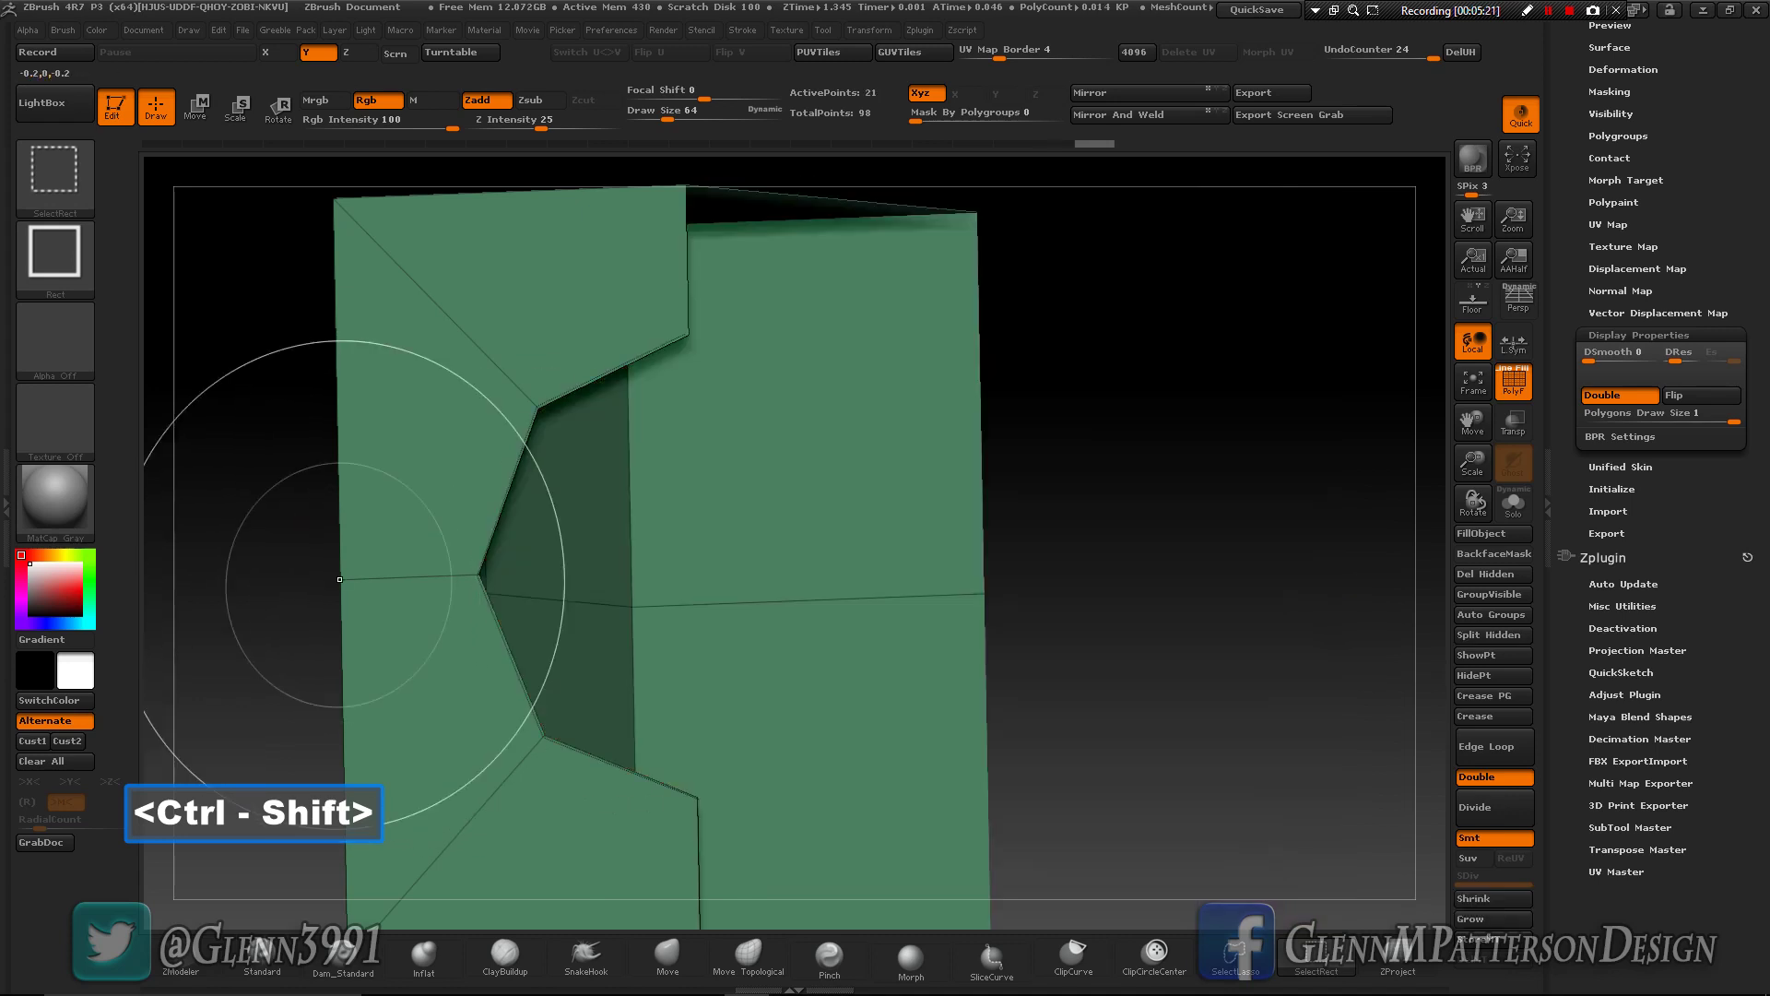
pyautogui.keyDown('ctrl'); pyautogui.keyDown('shift'); pyautogui.click(340, 585); pyautogui.keyUp('shift'); pyautogui.keyUp('ctrl')
pyautogui.keyDown('ctrl'); pyautogui.keyDown('shift'); pyautogui.click(1040, 563); pyautogui.keyUp('shift'); pyautogui.keyUp('ctrl')
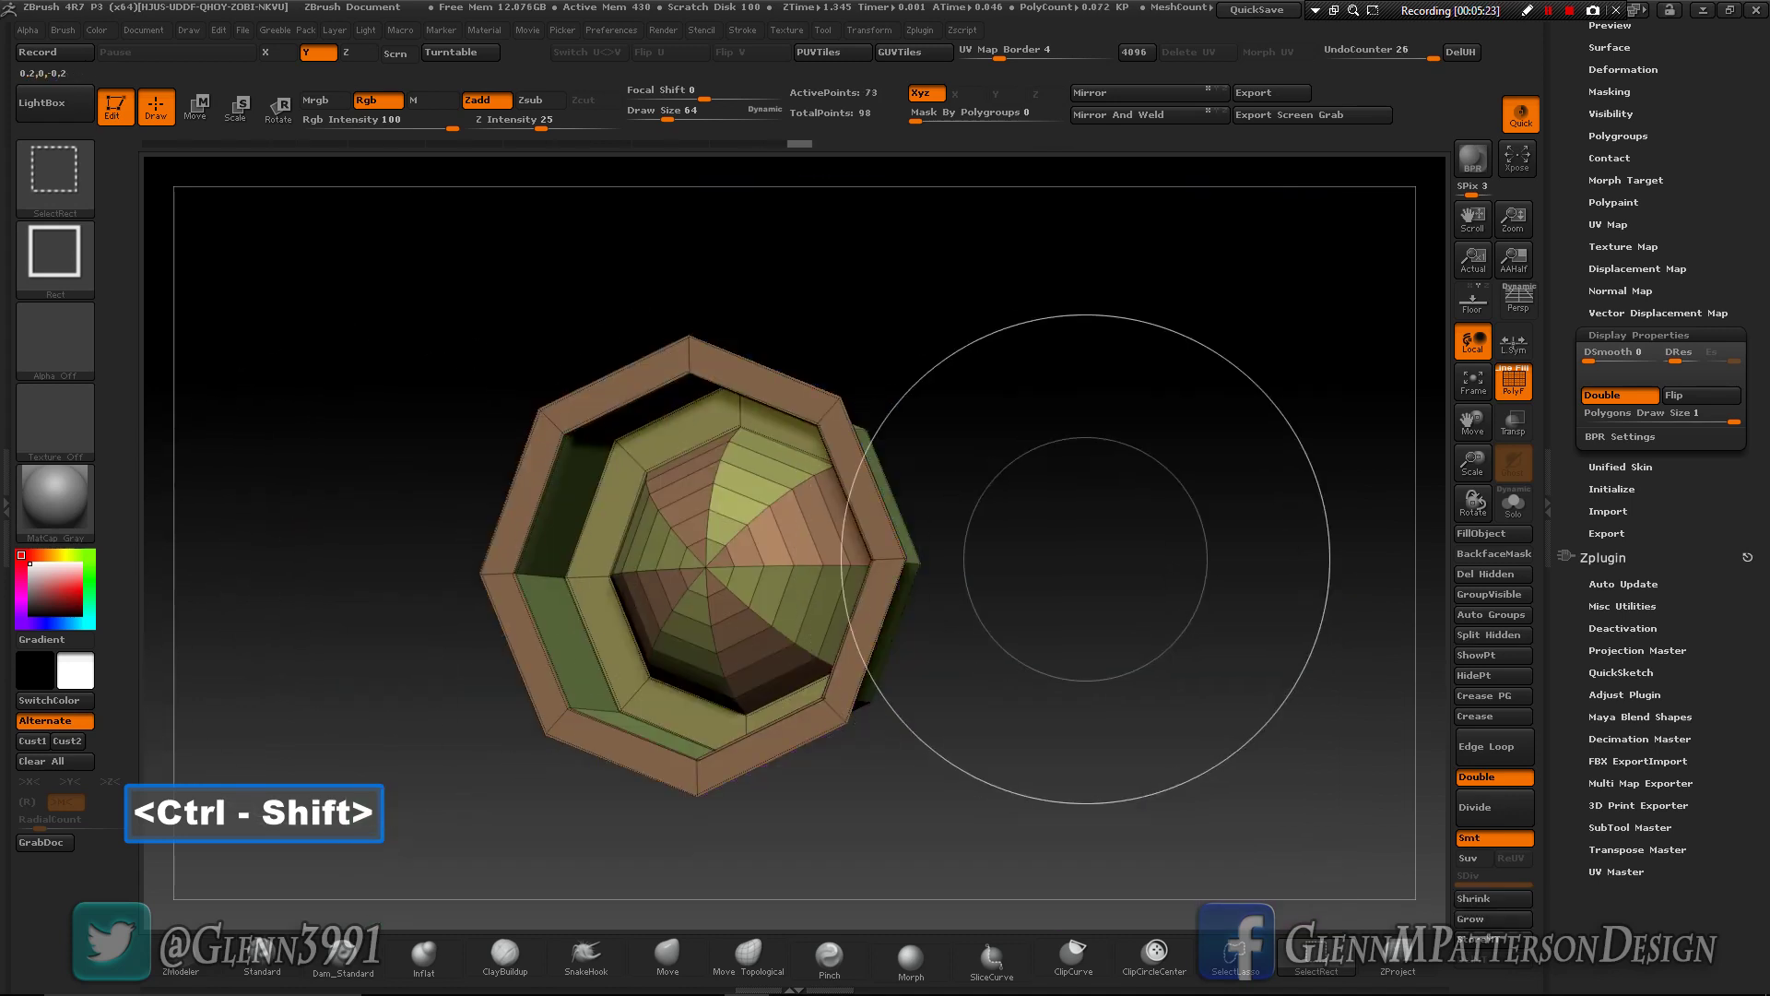
pyautogui.hotkey('ctrl', 'w')
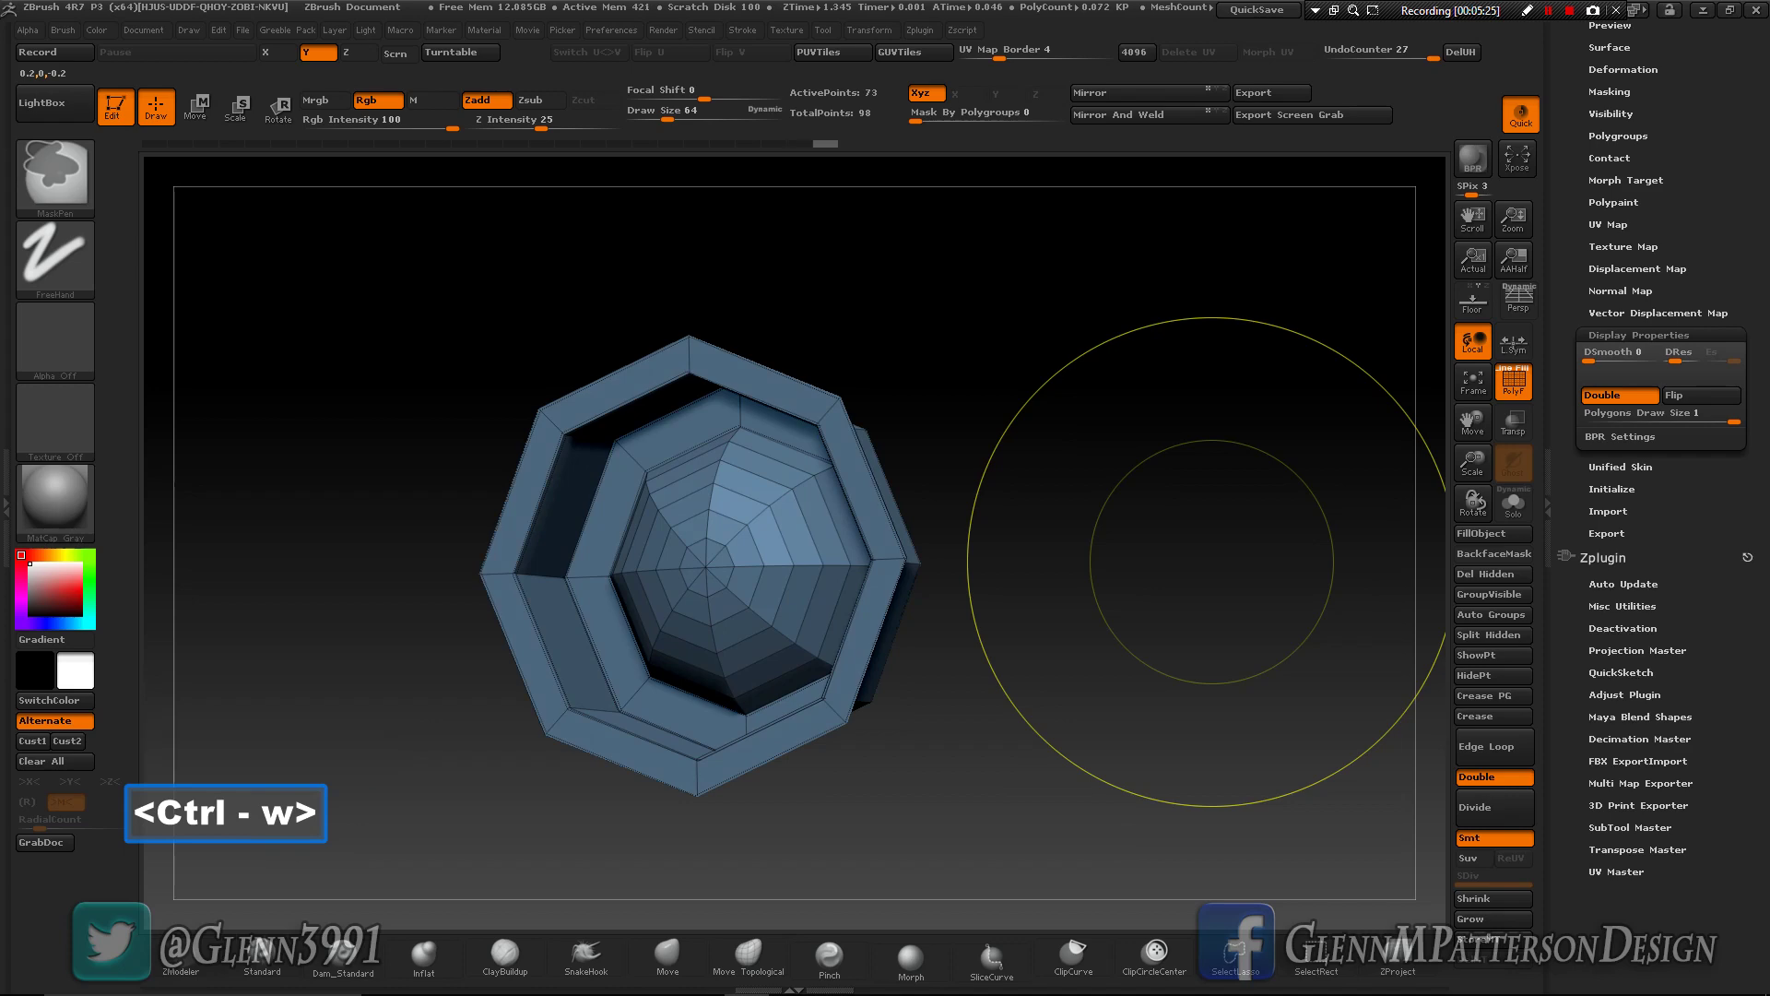
pyautogui.moveTo(1171, 590); pyautogui.dragTo(1120, 558)
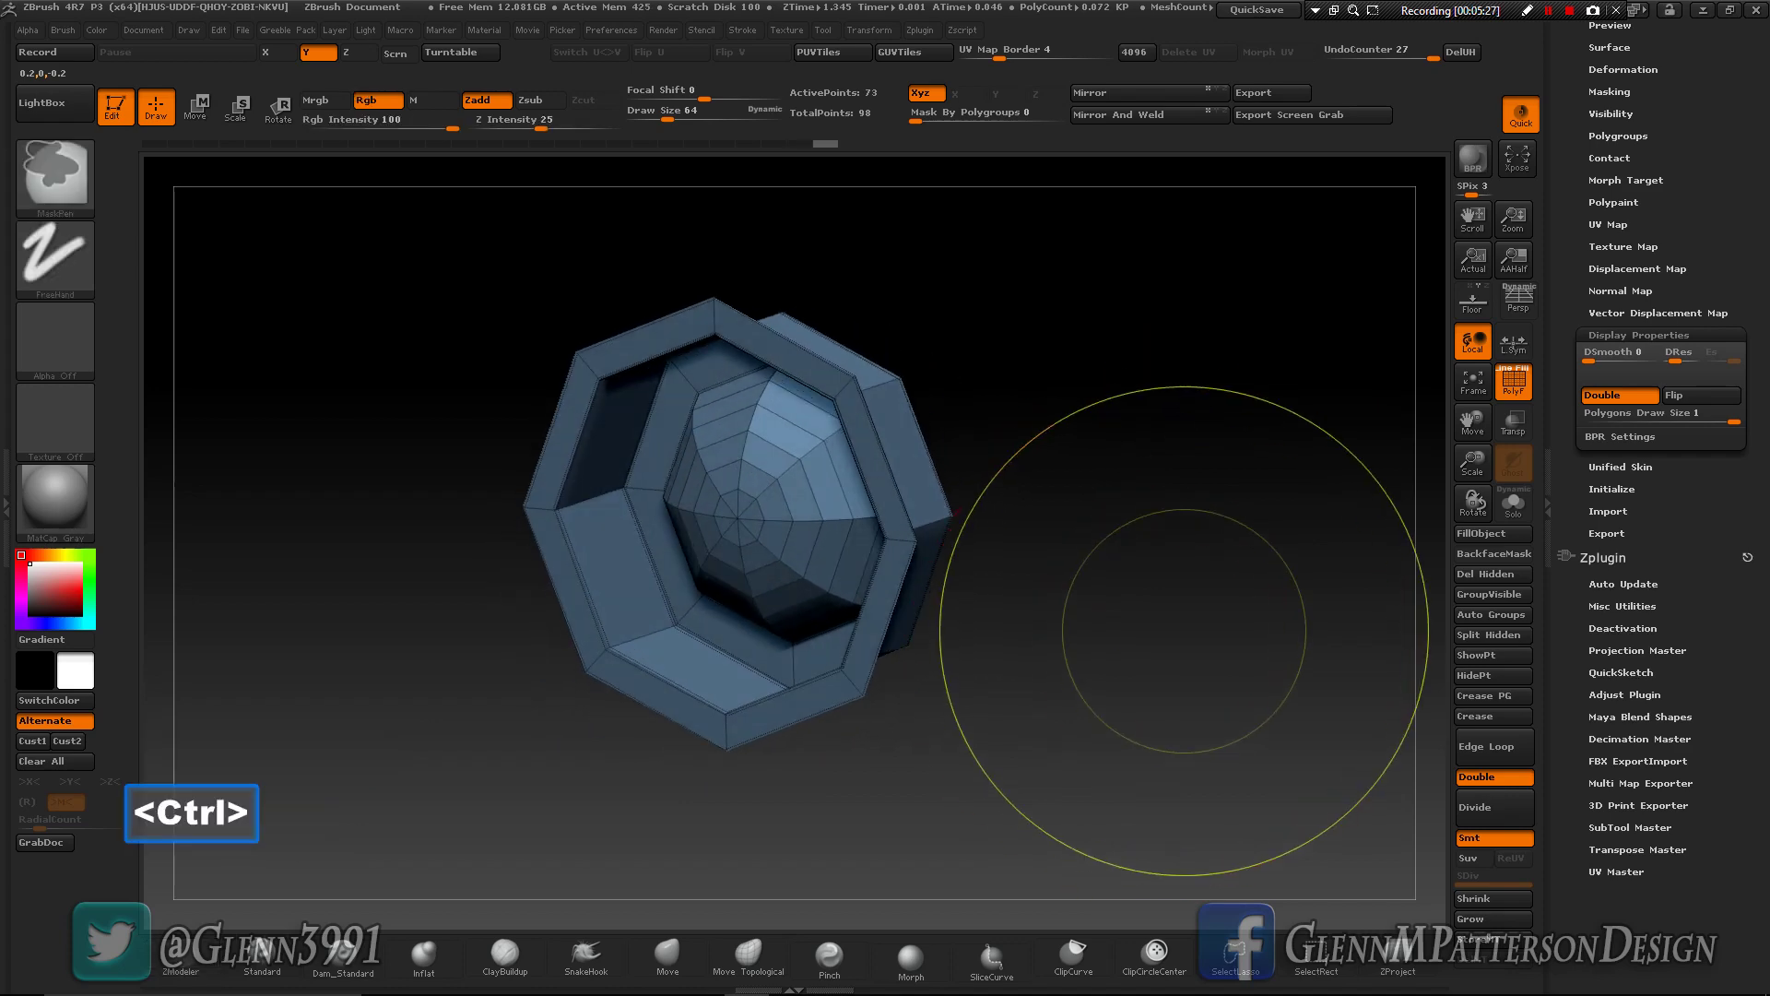
pyautogui.keyDown('ctrl'); pyautogui.keyDown('shift'); pyautogui.click(1123, 563); pyautogui.keyUp('shift'); pyautogui.keyUp('ctrl')
# - Turn on dynamic subdivision to preview the smoothed cube with its circular recess
pyautogui.moveTo(1060, 676); pyautogui.dragTo(1102, 626, button='right')
pyautogui.moveTo(1464, 457); pyautogui.dragTo(1462, 318)
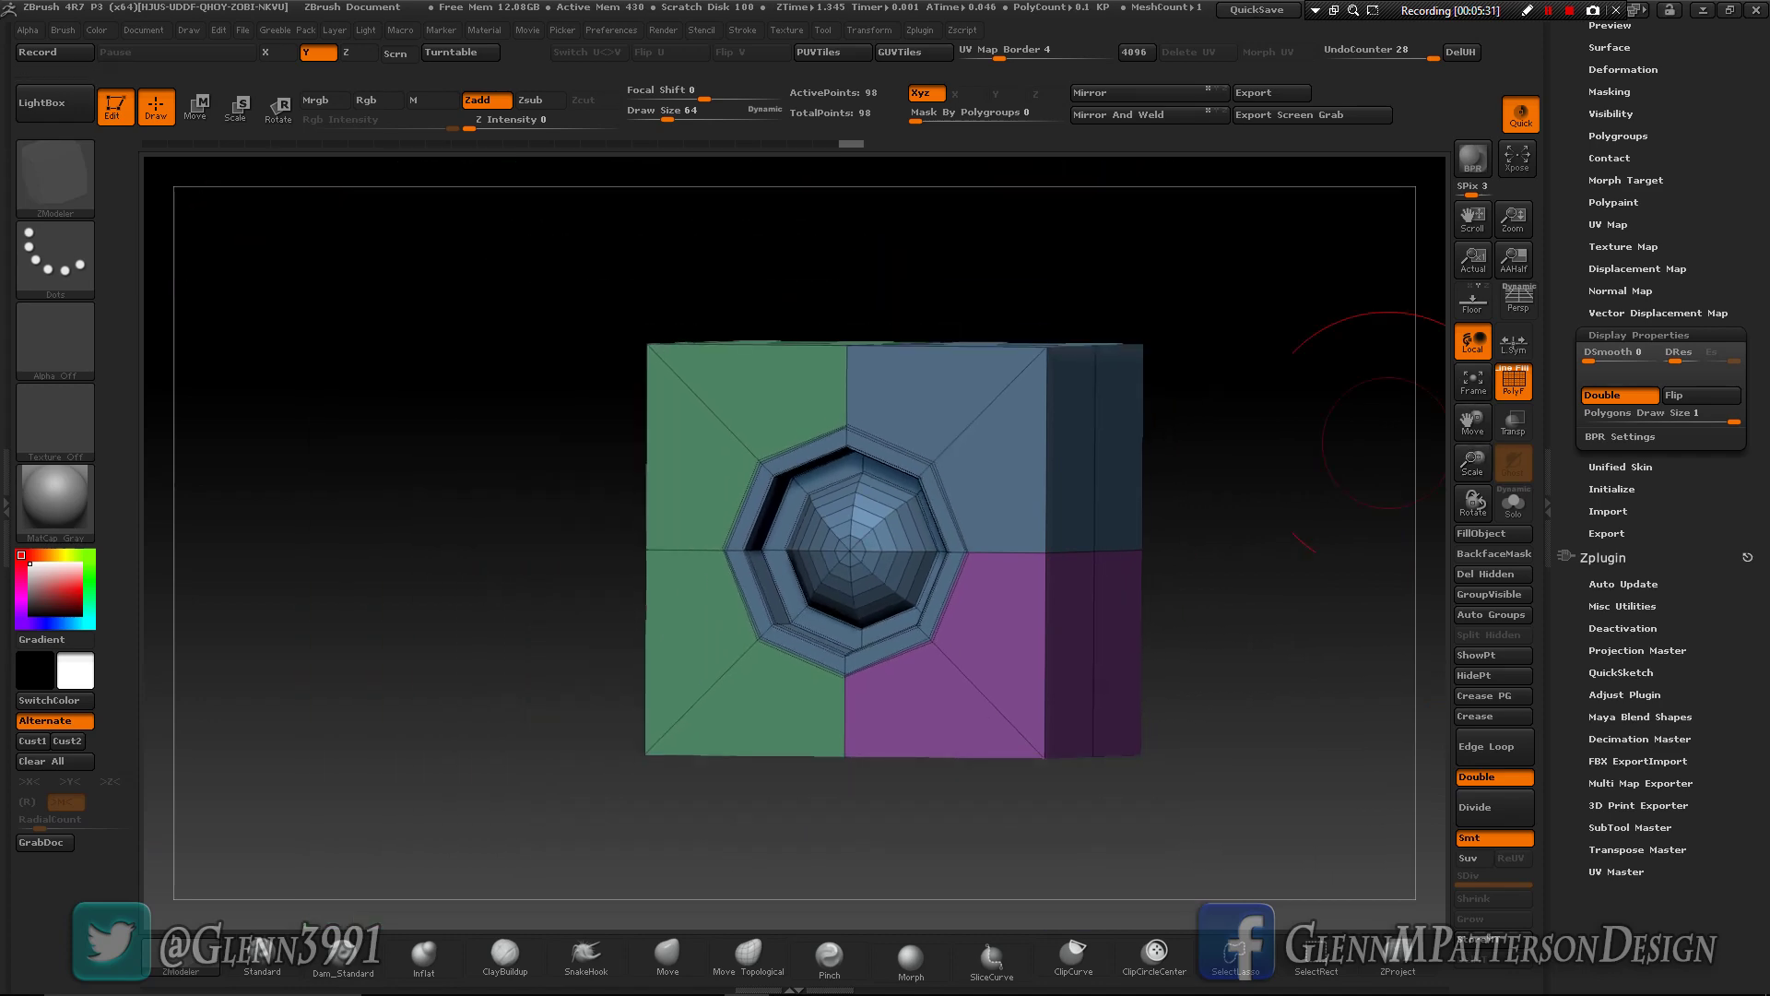
pyautogui.moveTo(991, 664)
pyautogui.mouseDown(button='right')
pyautogui.moveTo(1115, 661)
pyautogui.moveTo(1101, 600)
pyautogui.moveTo(1018, 562)
pyautogui.moveTo(991, 659)
pyautogui.moveTo(922, 714)
pyautogui.moveTo(1125, 622)
pyautogui.moveTo(940, 647)
pyautogui.moveTo(965, 672)
pyautogui.moveTo(993, 664)
pyautogui.mouseUp(button='right')
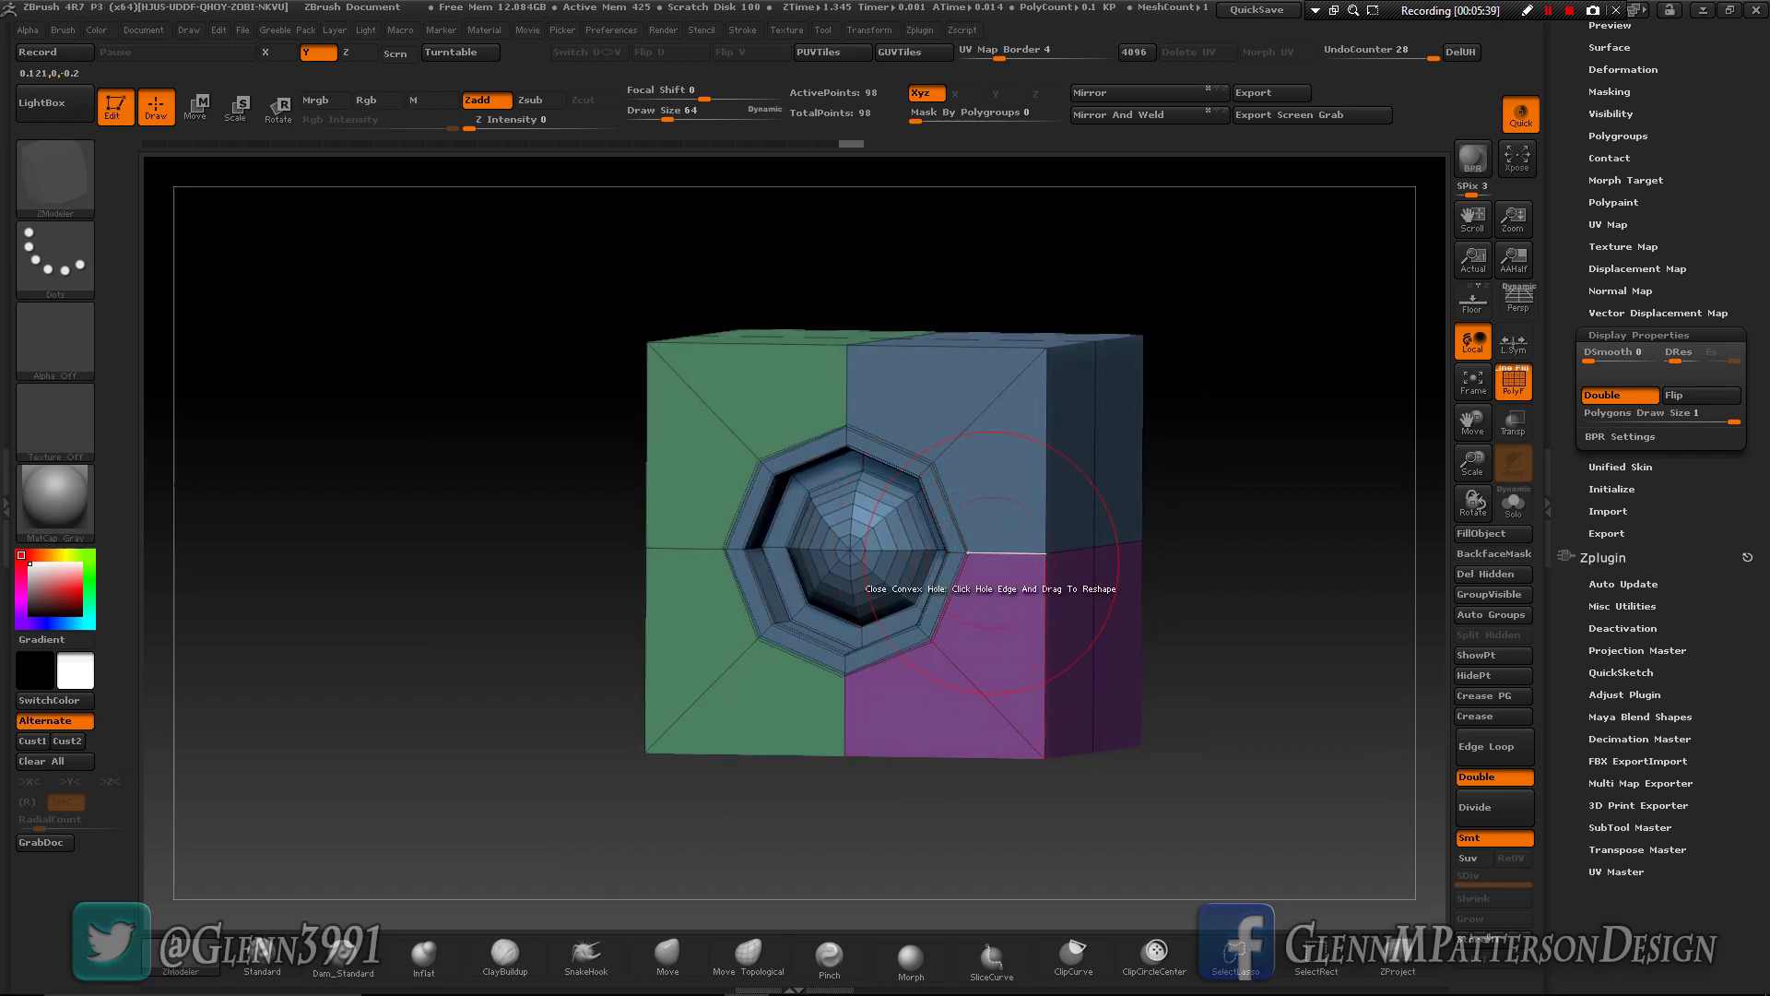
pyautogui.press('d')
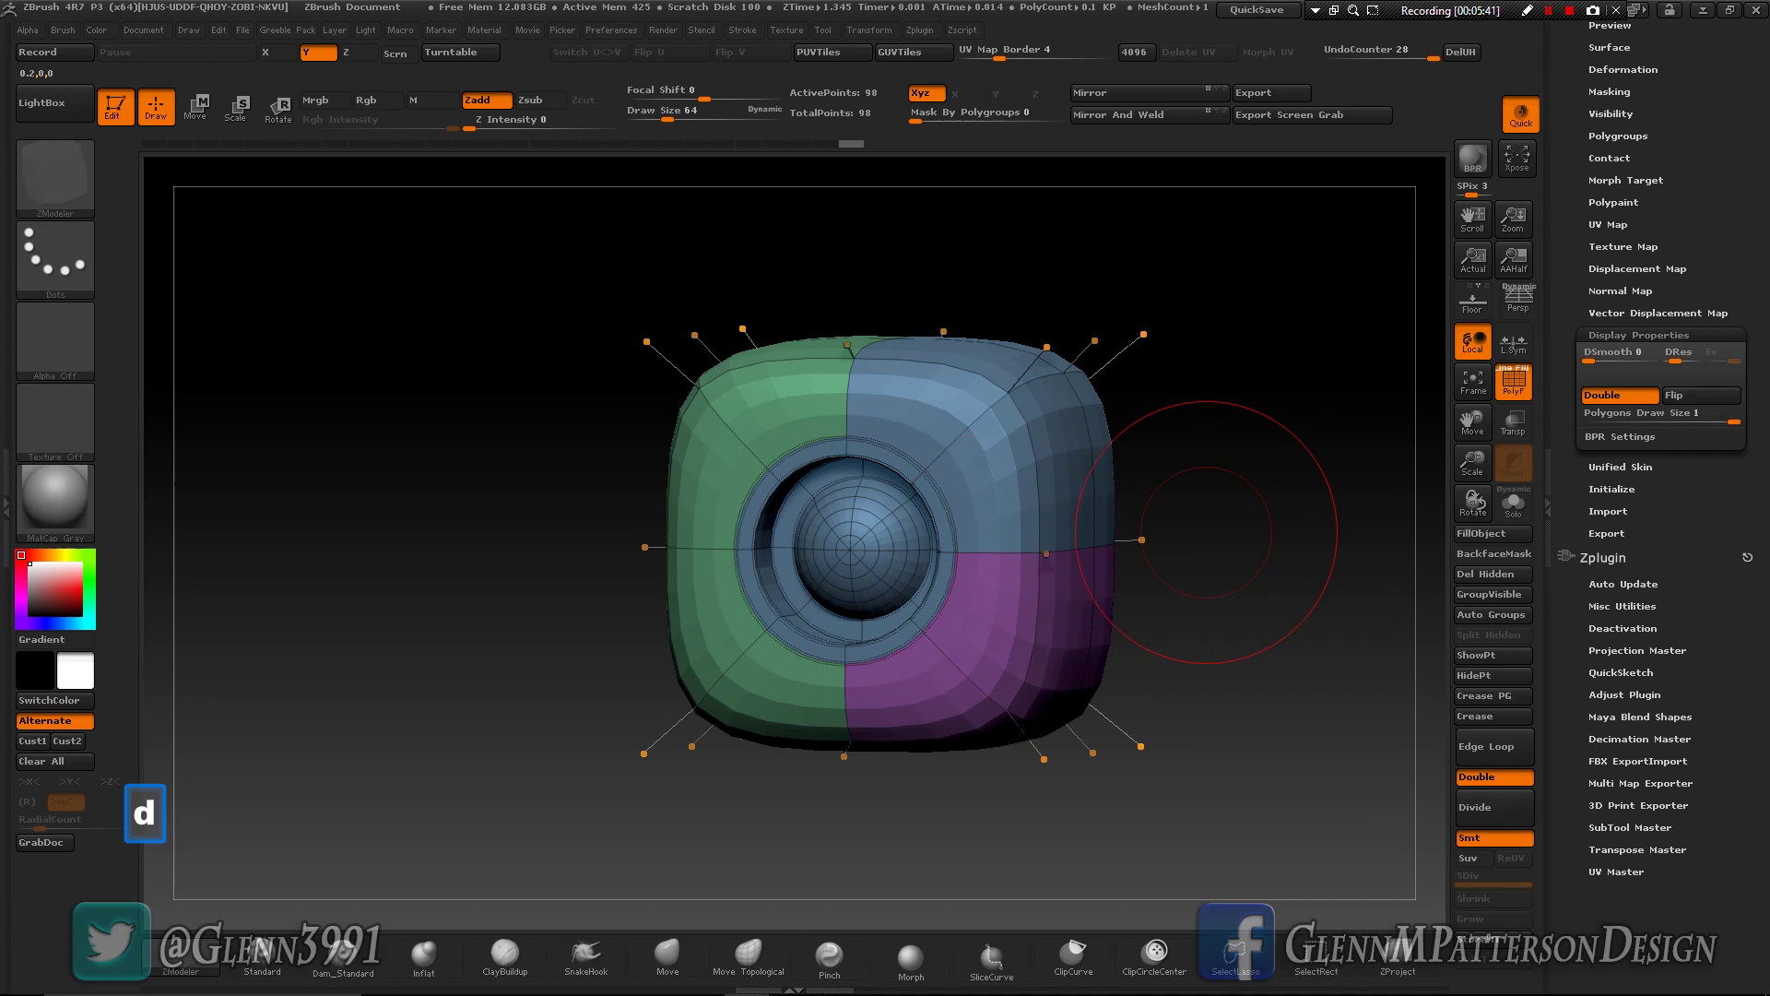
# - Set the cube's dynamic subdivision SmoothSubdiv level to 7 and examine the smoothed recess and dome up close
pyautogui.moveTo(1570, 443); pyautogui.dragTo(1569, 918)
pyautogui.click(1615, 369)
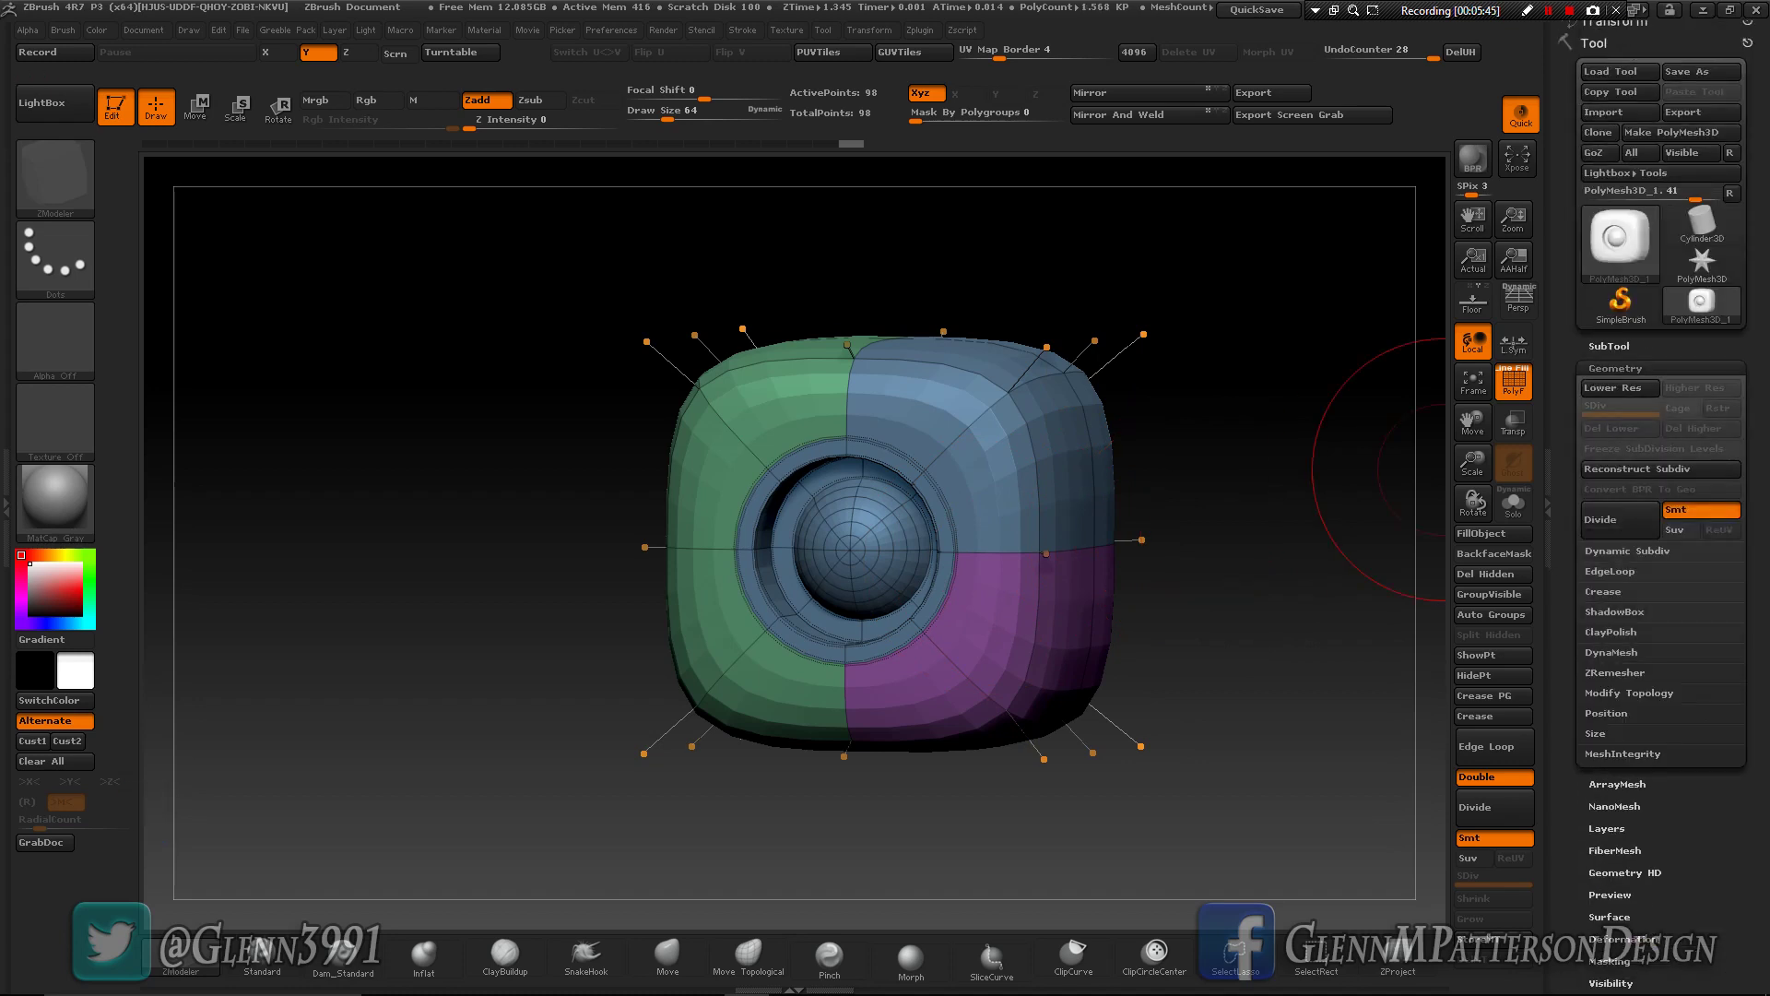
pyautogui.click(1627, 550)
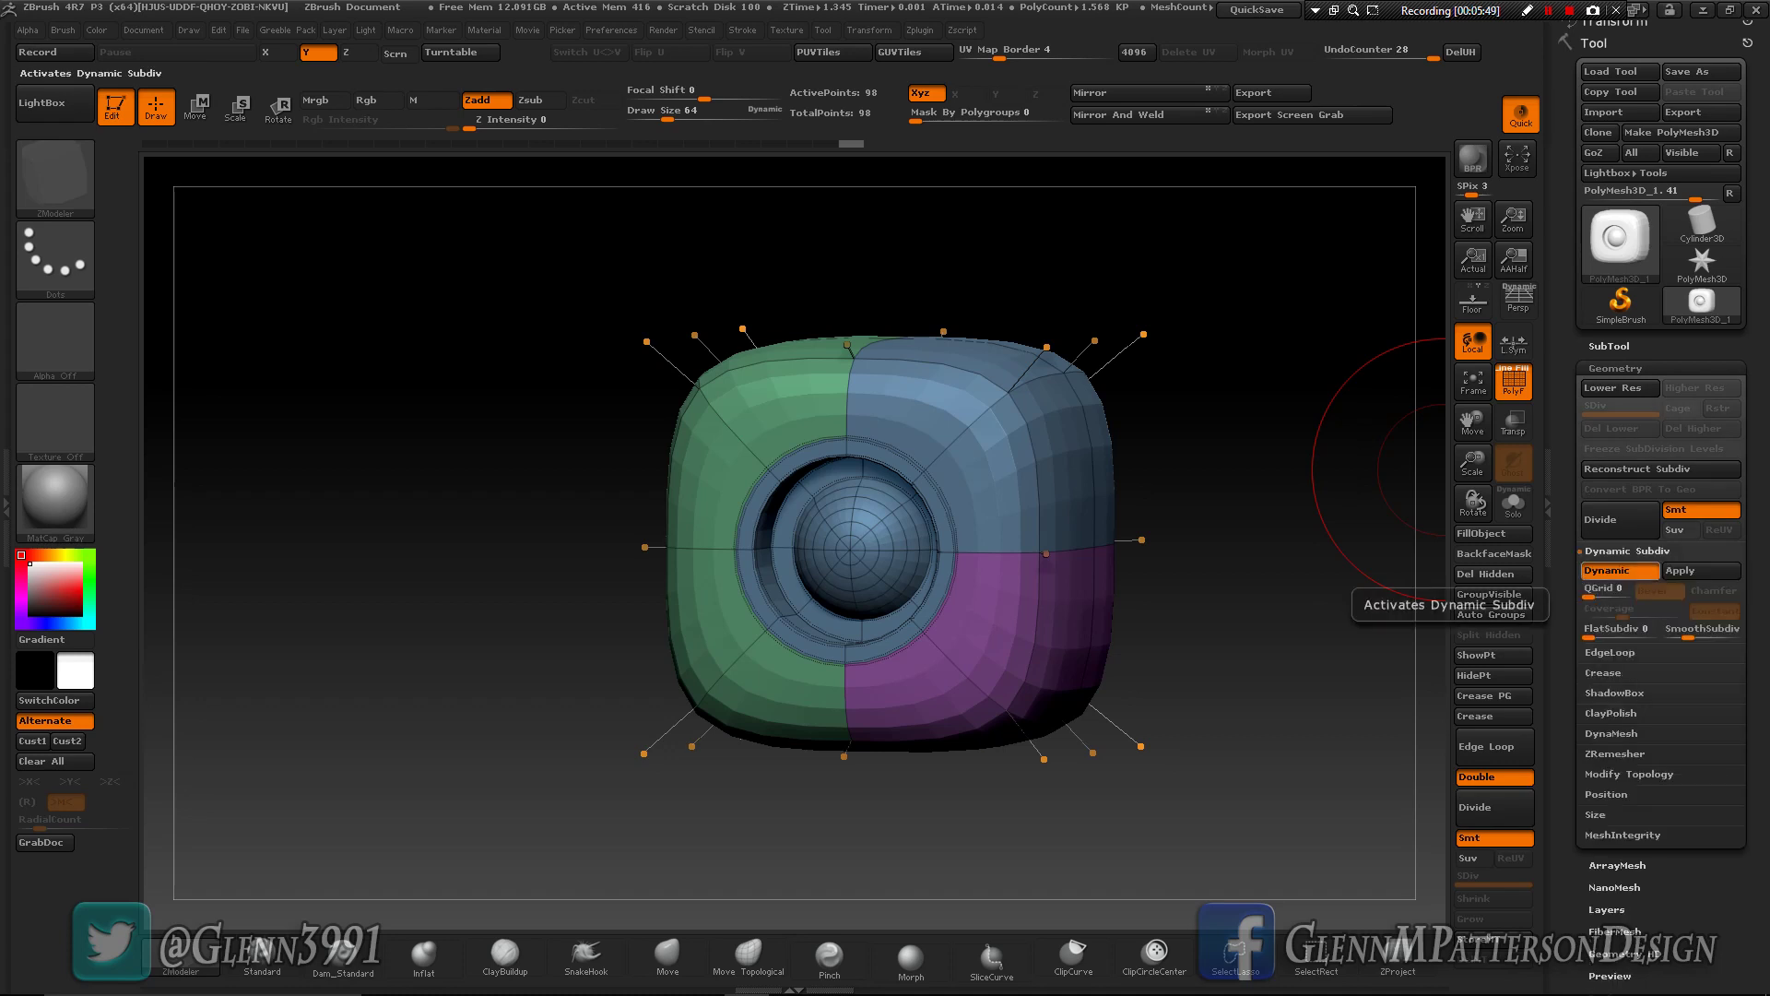
pyautogui.hotkey('shift', 'd')
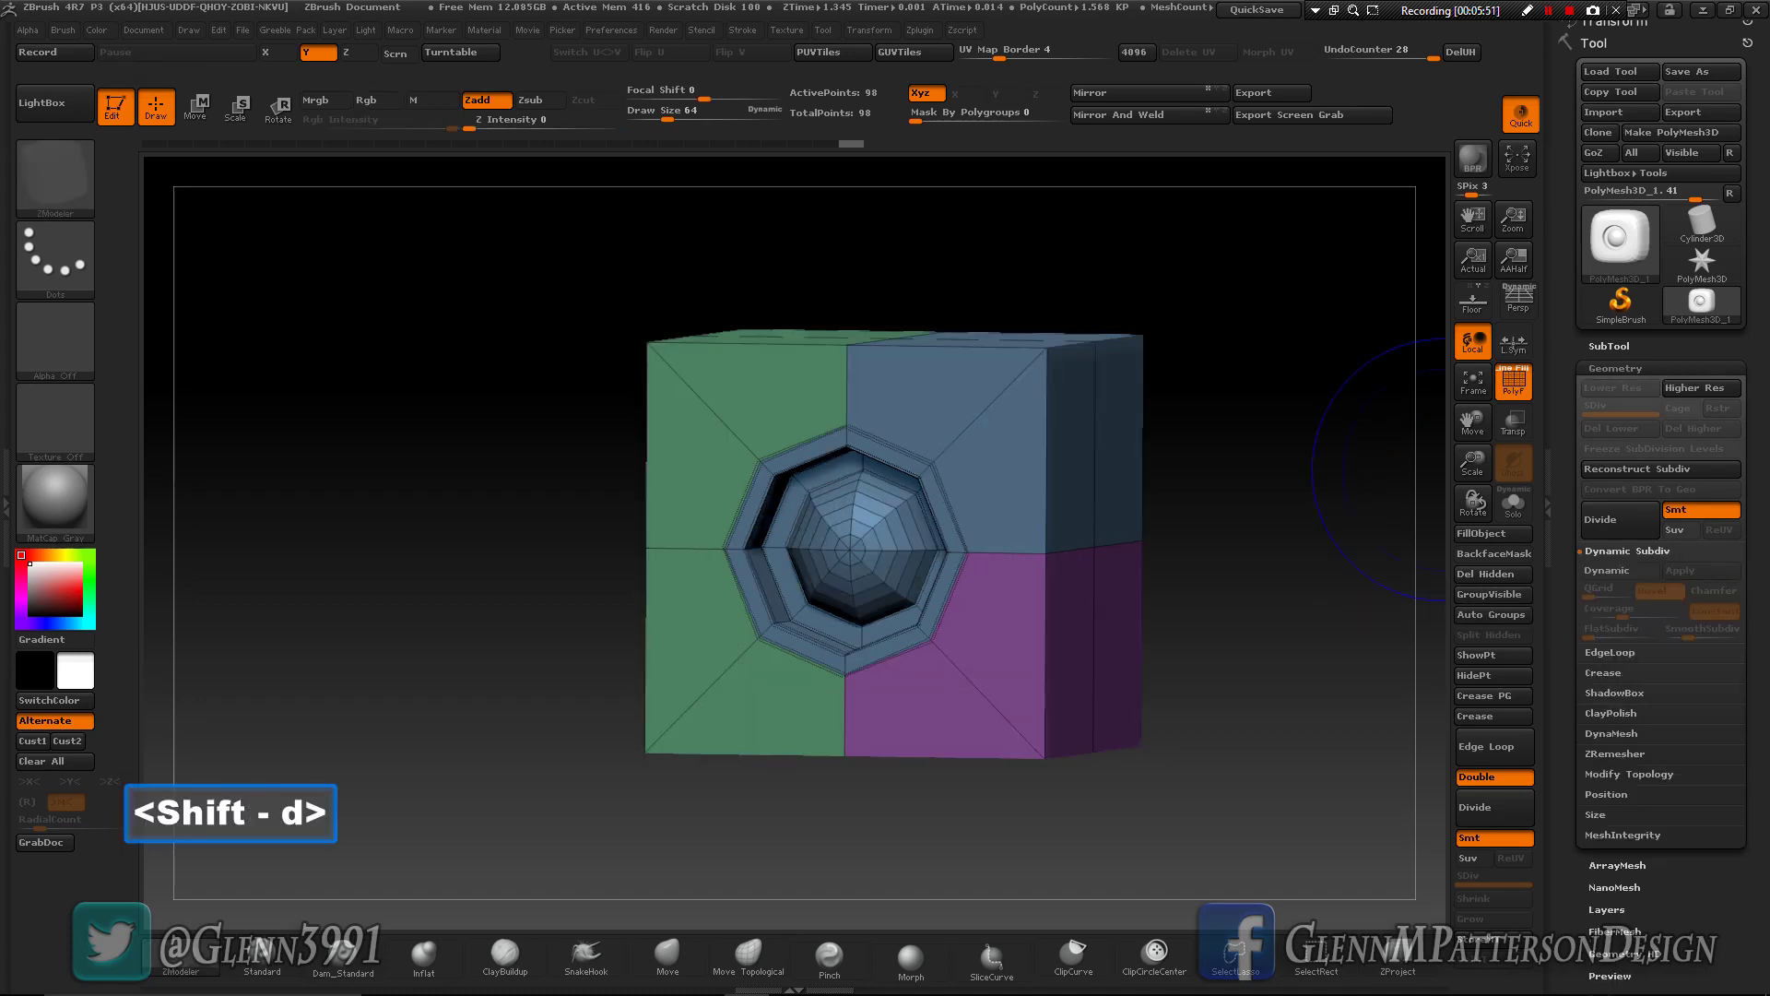
pyautogui.press('d')
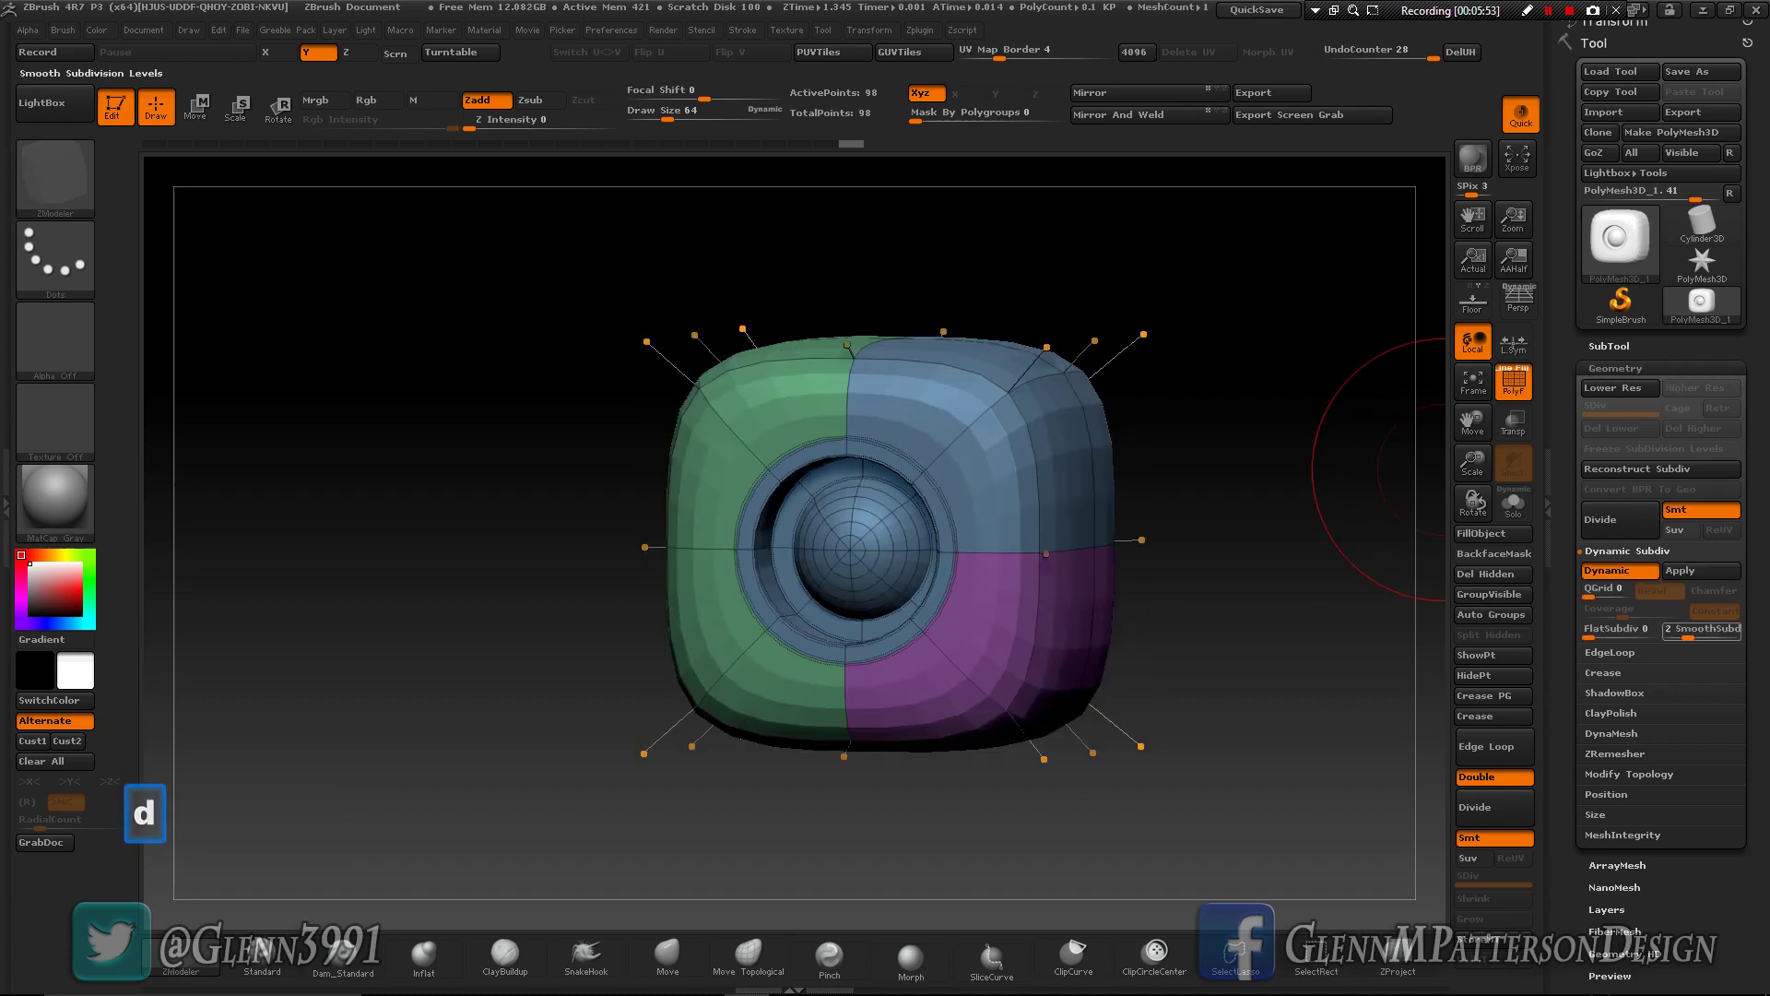
pyautogui.moveTo(1689, 634); pyautogui.dragTo(1715, 634)
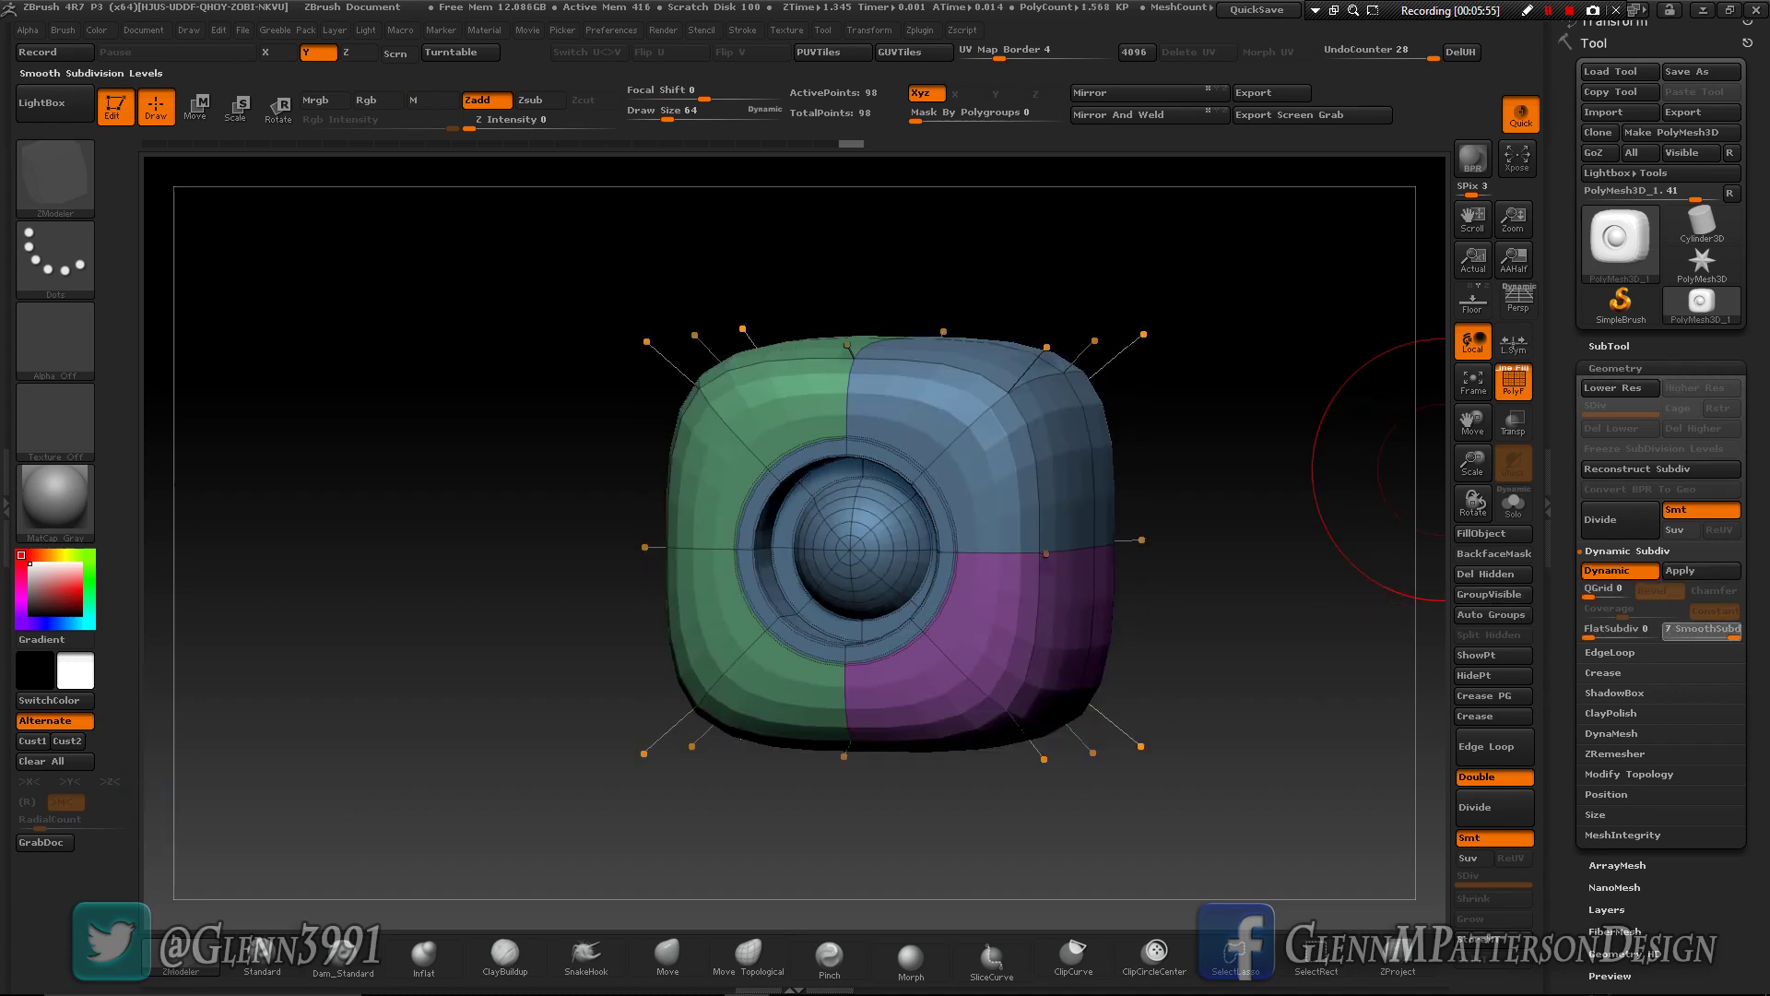
pyautogui.moveTo(1228, 717)
pyautogui.mouseDown()
pyautogui.moveTo(1277, 710)
pyautogui.moveTo(1383, 613)
pyautogui.moveTo(1222, 636)
pyautogui.moveTo(1203, 719)
pyautogui.mouseUp()
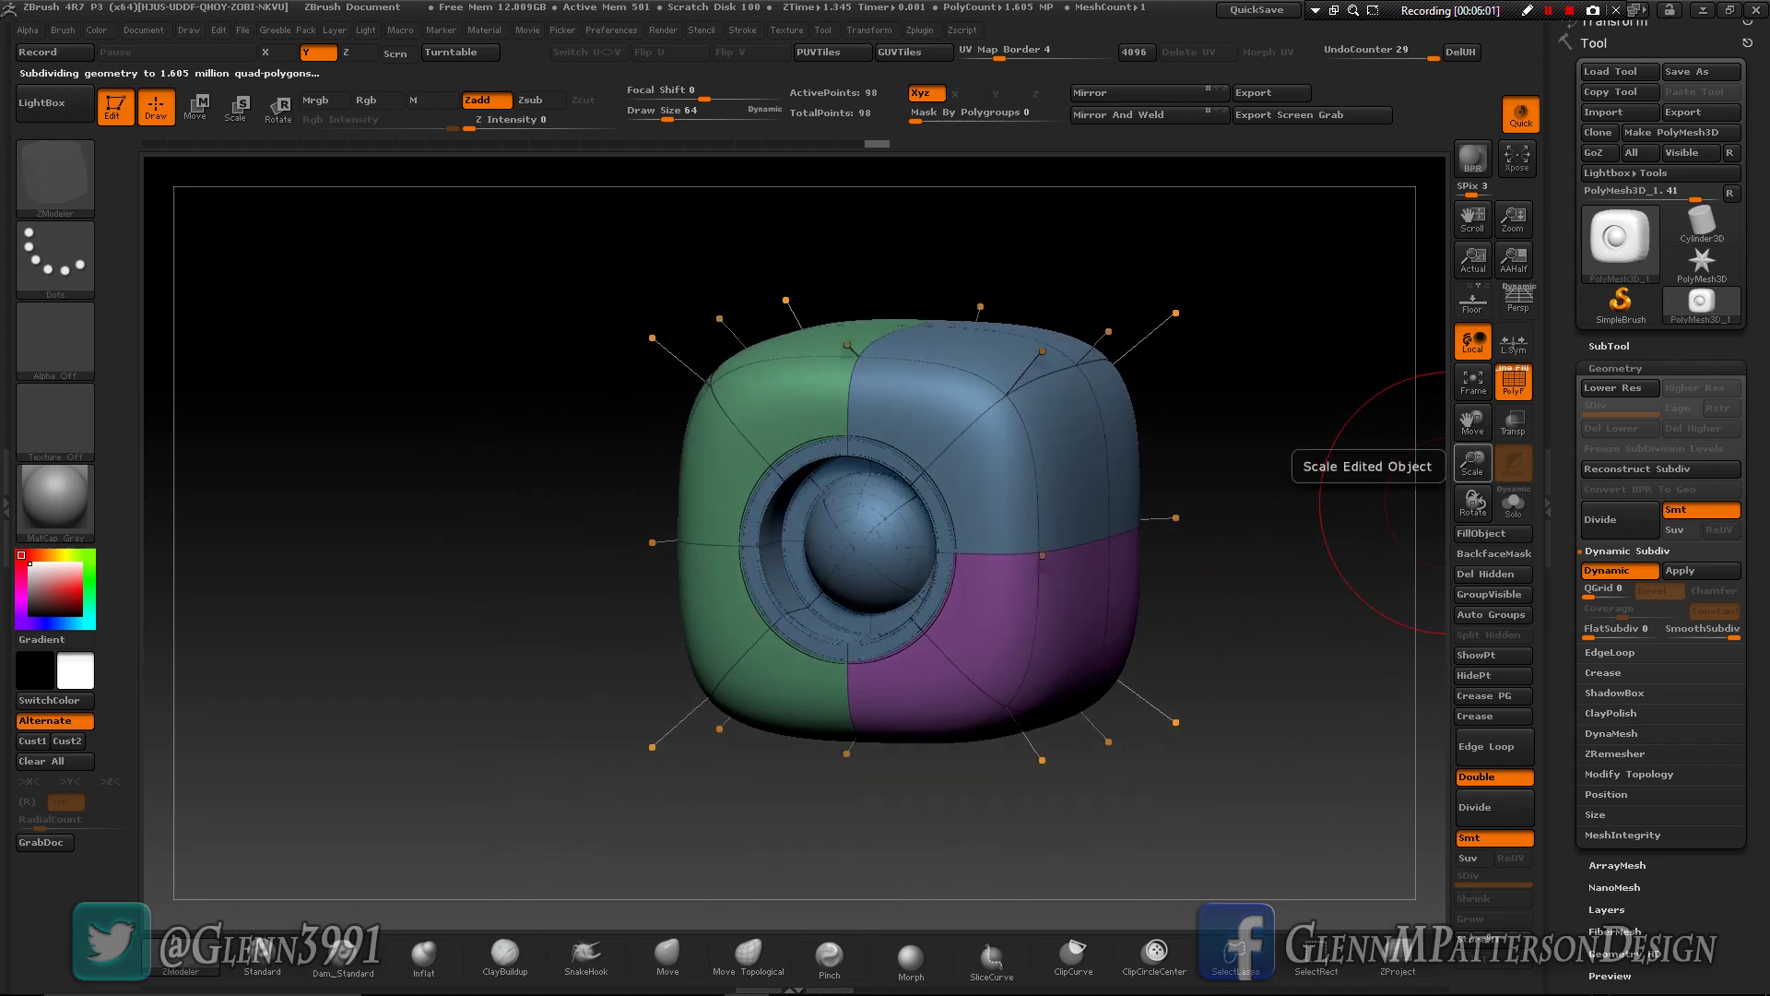
pyautogui.moveTo(1472, 461); pyautogui.dragTo(1468, 419)
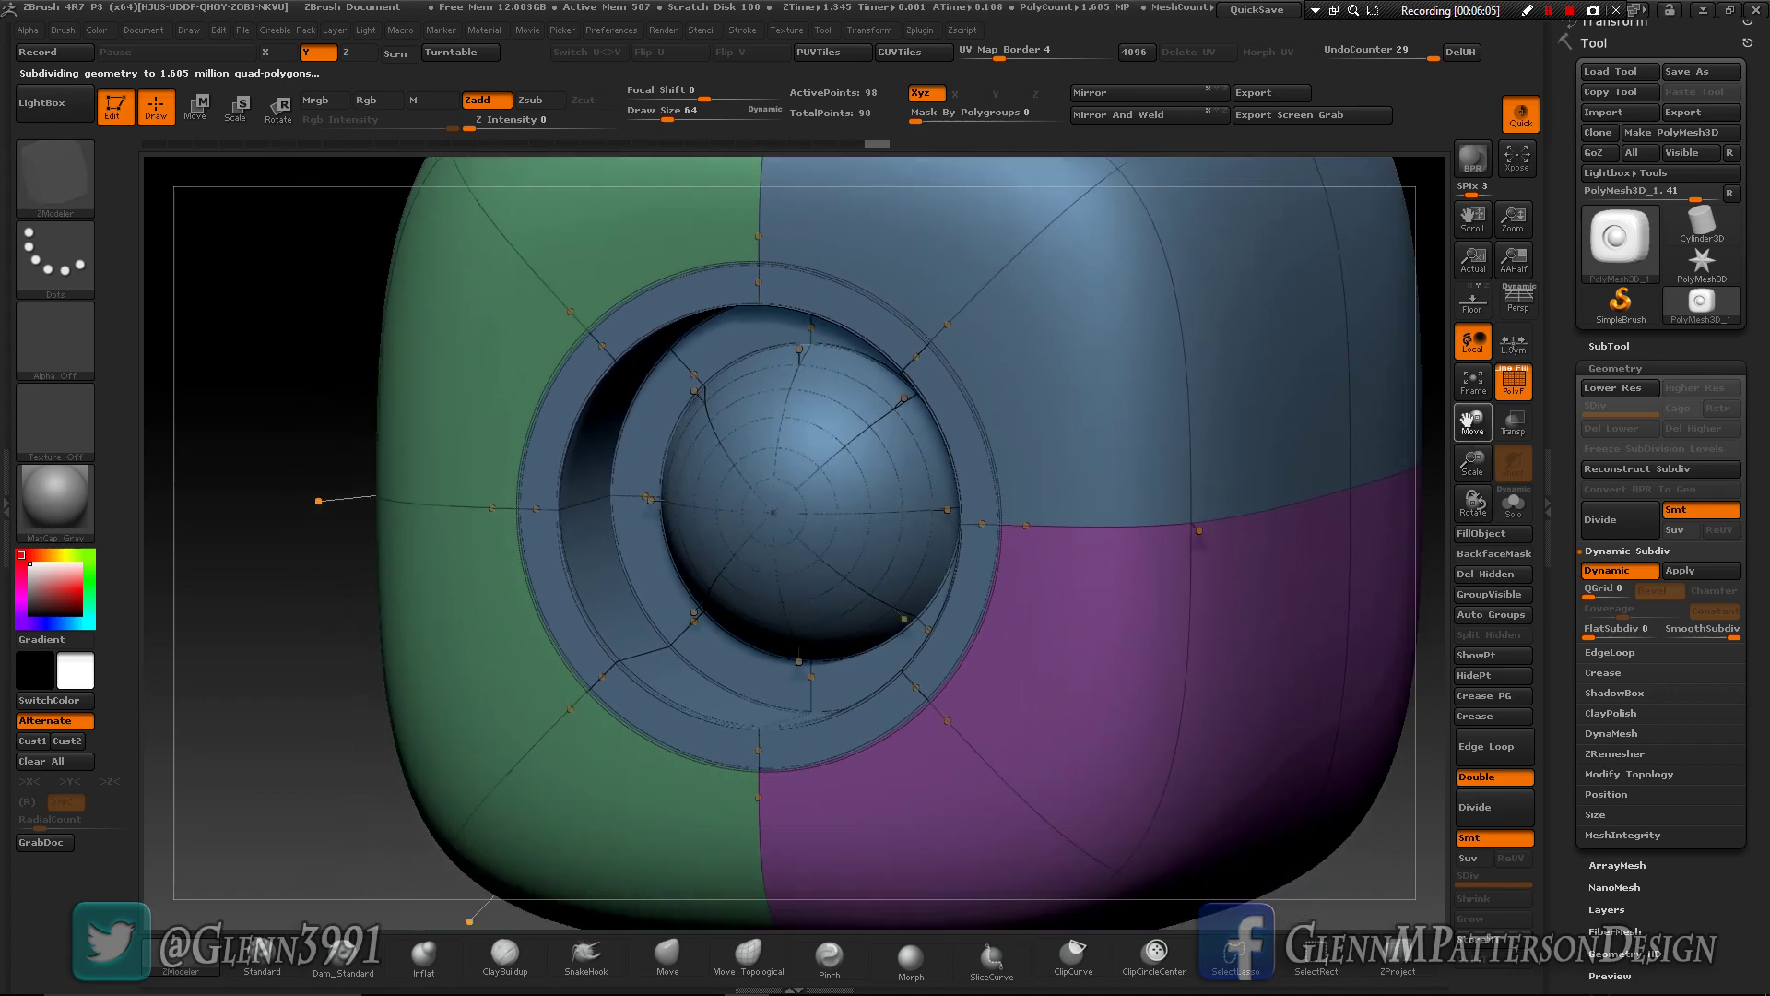
pyautogui.moveTo(1318, 881); pyautogui.dragTo(1281, 848)
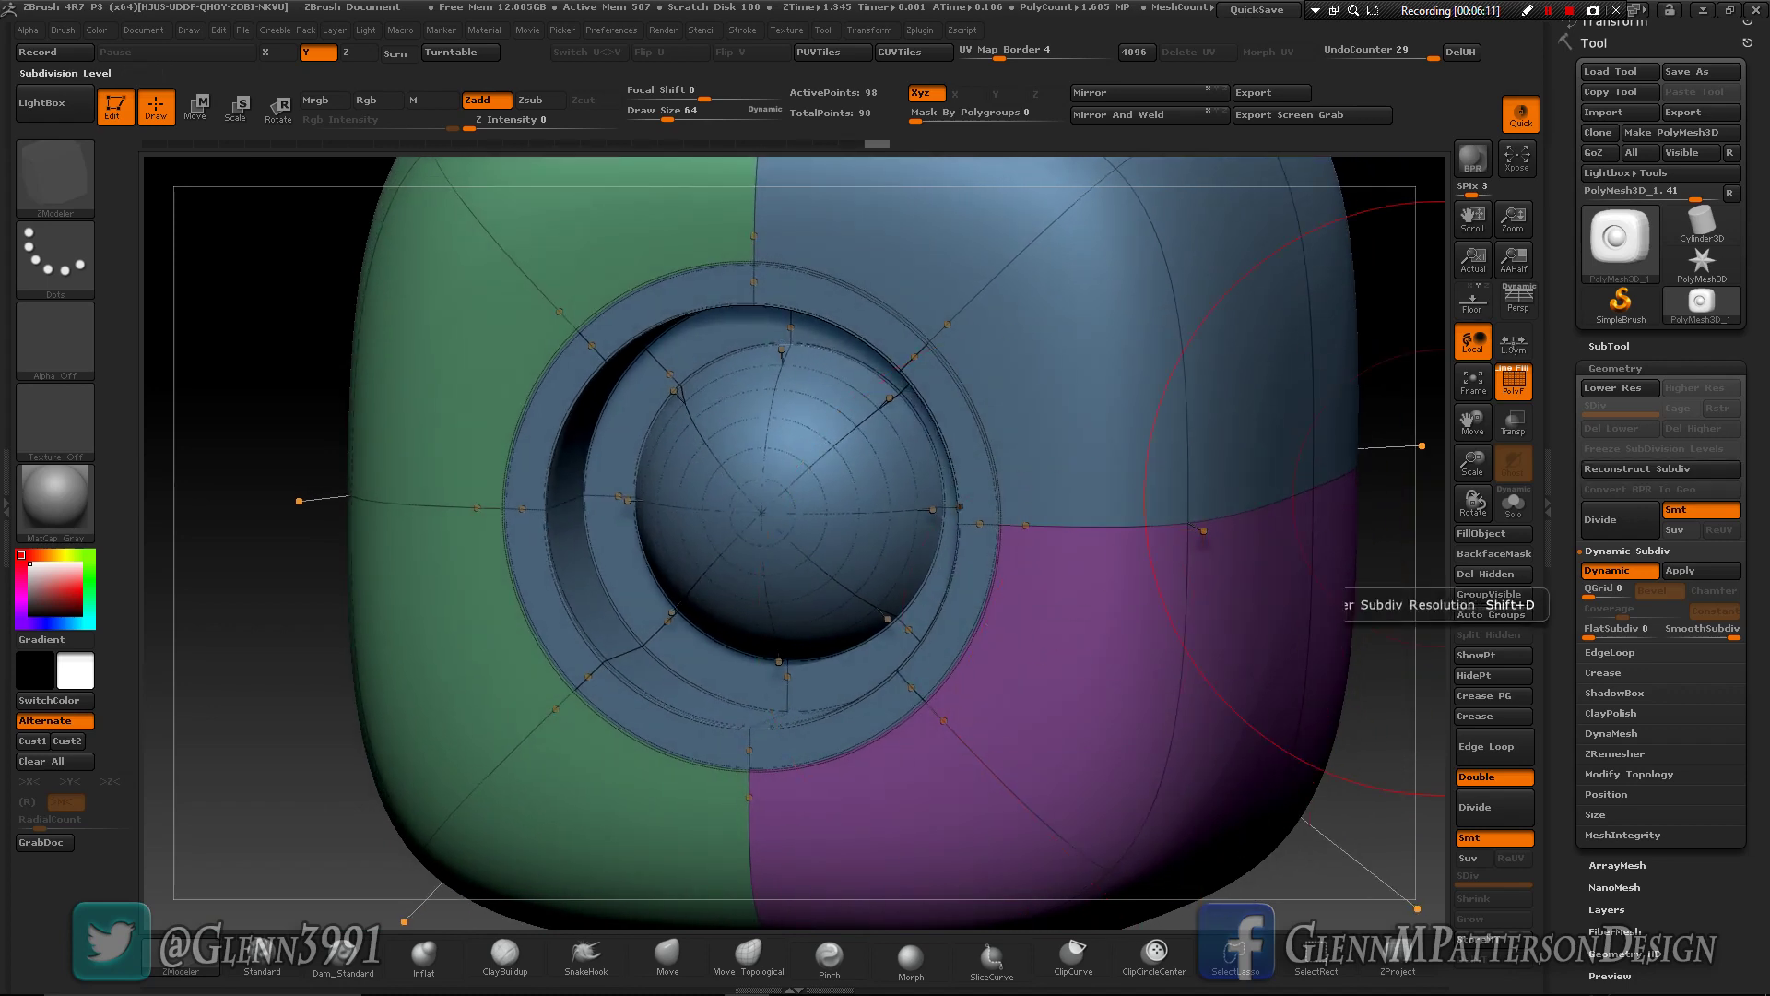
# - Clone the polygrouped cube tool four times as backup copies
pyautogui.moveTo(1570, 396); pyautogui.dragTo(1570, 406)
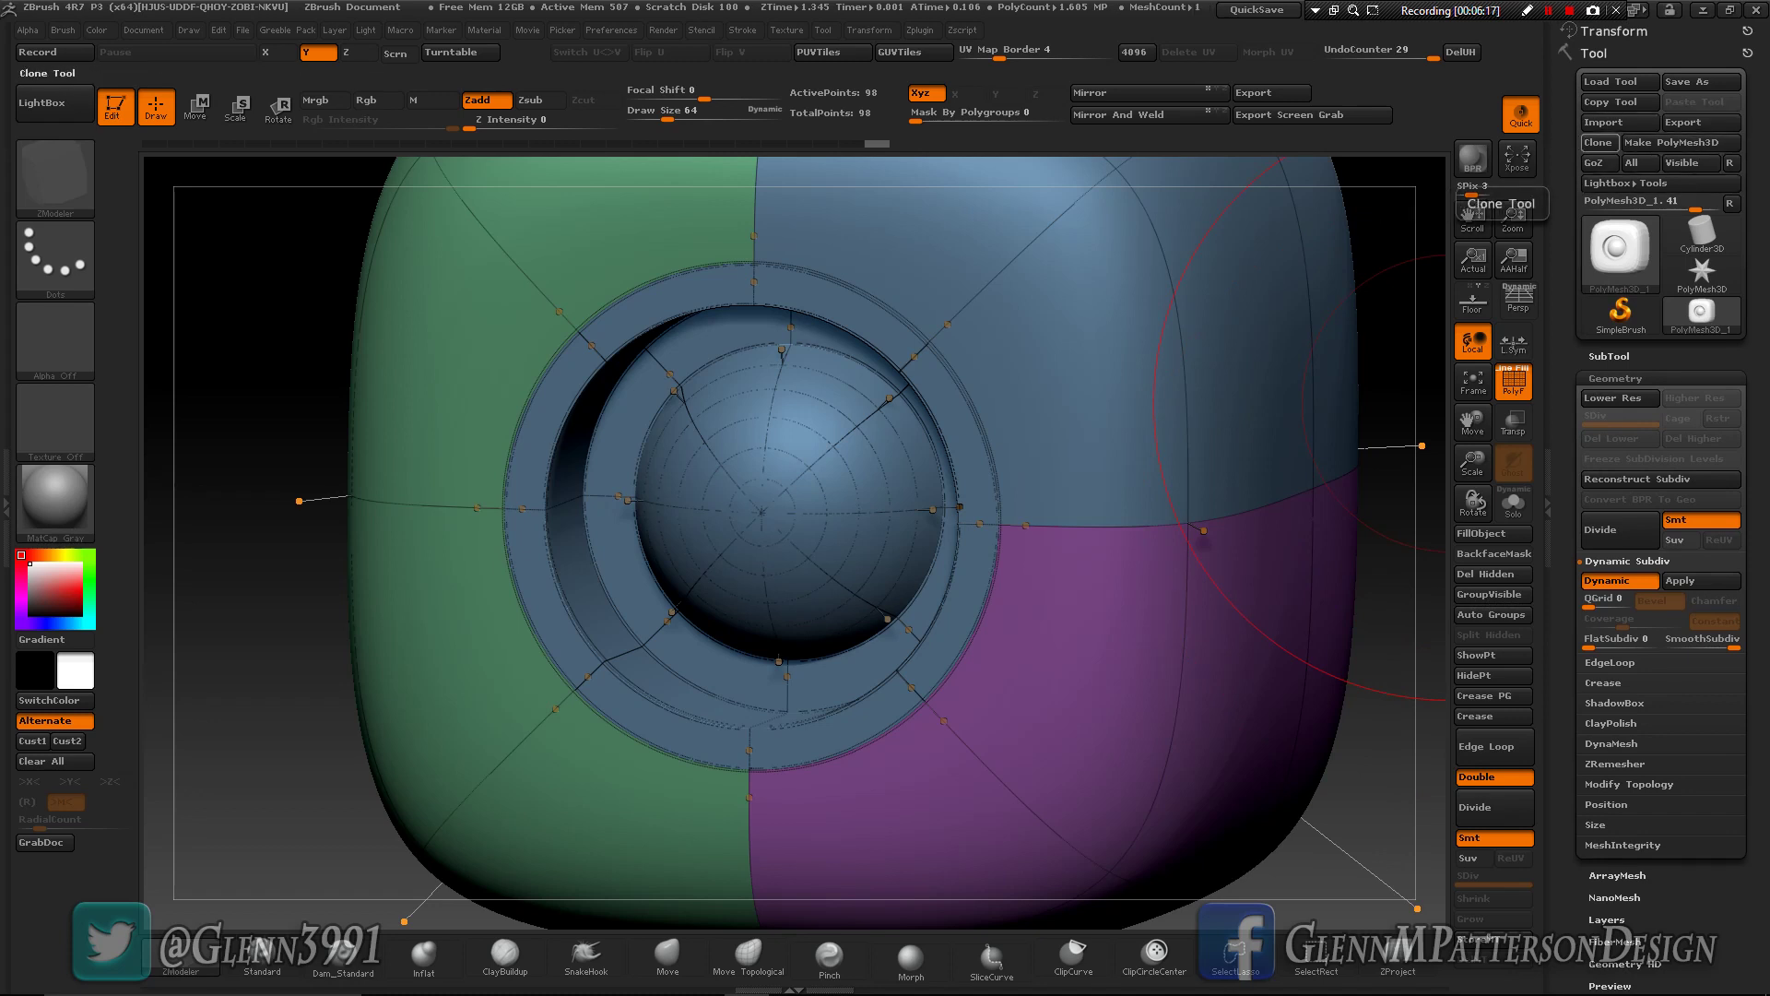
pyautogui.click(1597, 142)
pyautogui.click(1597, 142)
pyautogui.click(1597, 142)
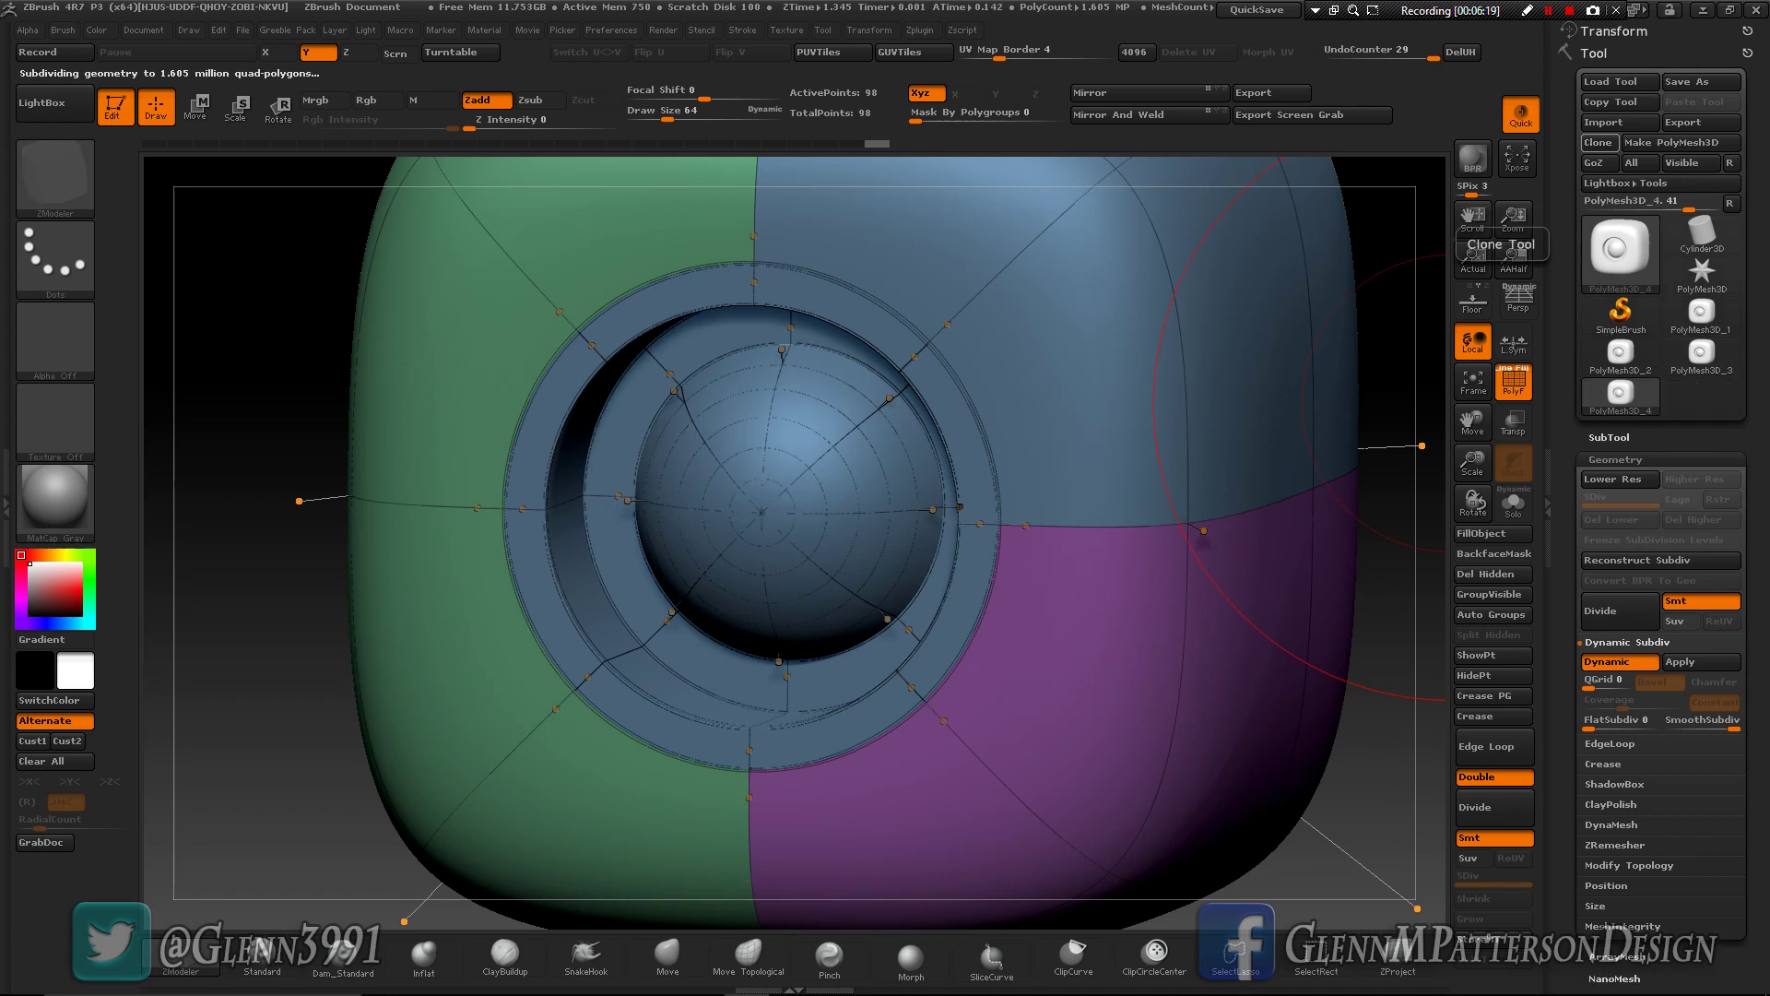
pyautogui.click(1598, 142)
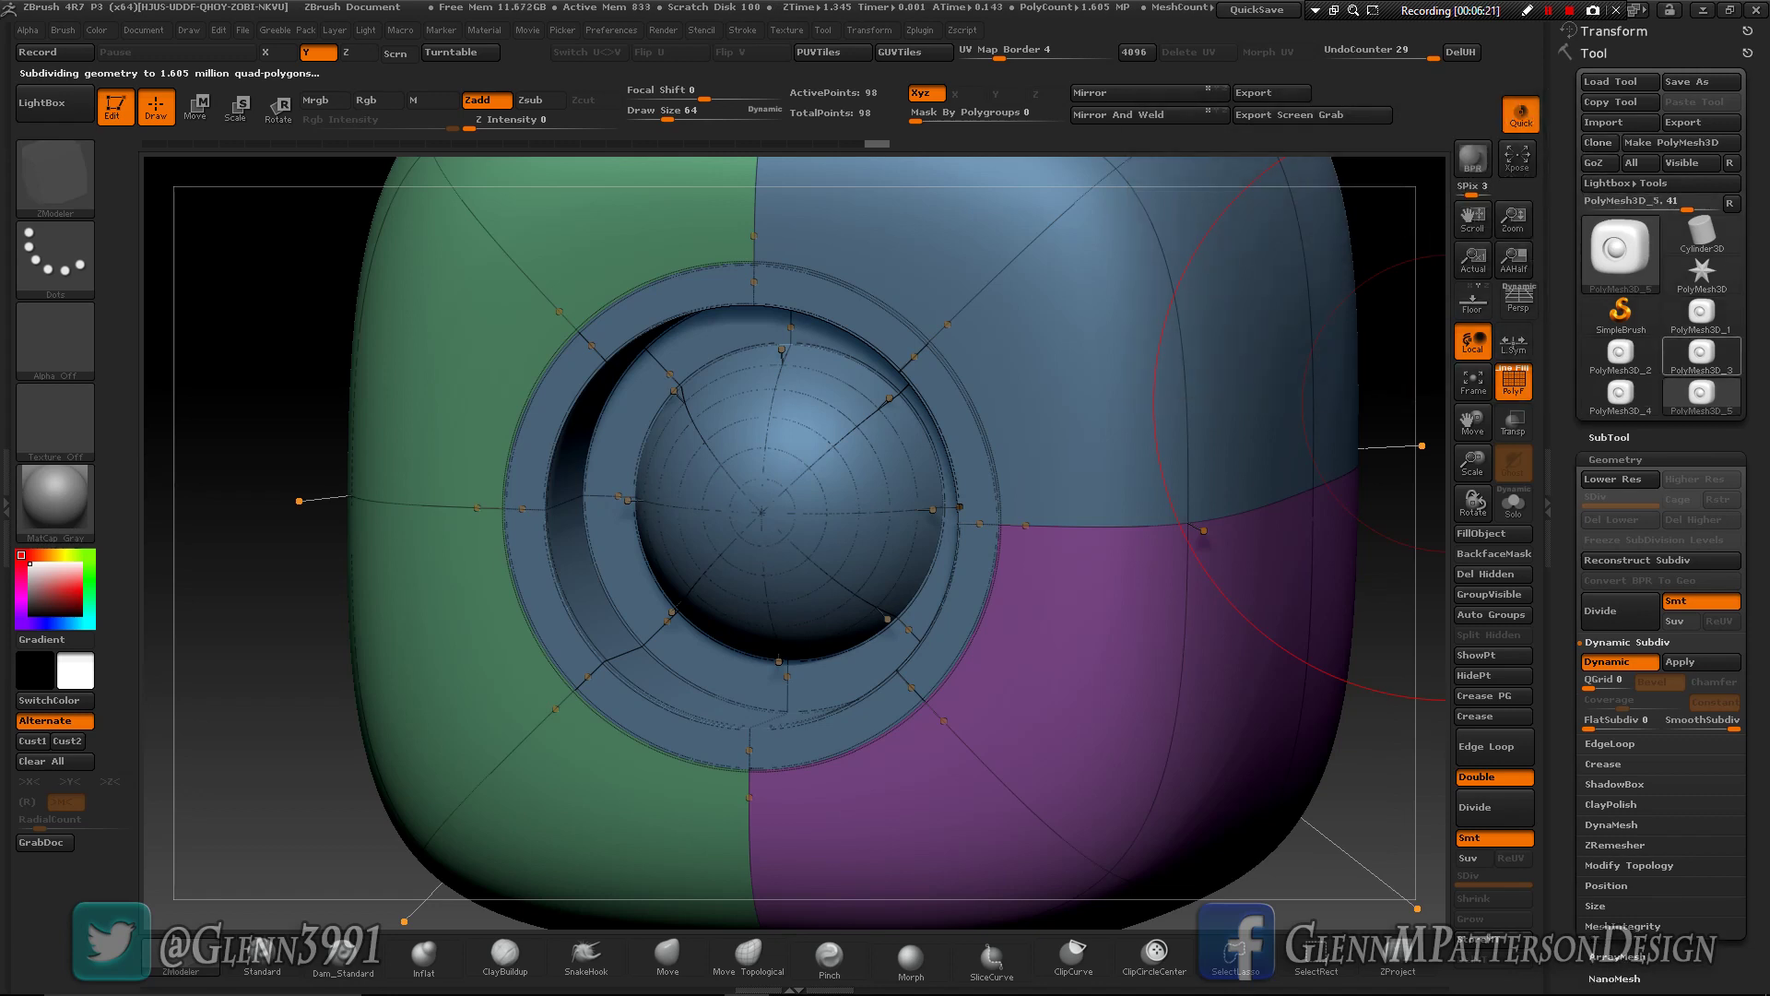
pyautogui.moveTo(1701, 313)
pyautogui.moveTo(1569, 516)
pyautogui.mouseDown()
pyautogui.moveTo(1569, 379)
pyautogui.moveTo(1568, 505)
pyautogui.mouseUp()
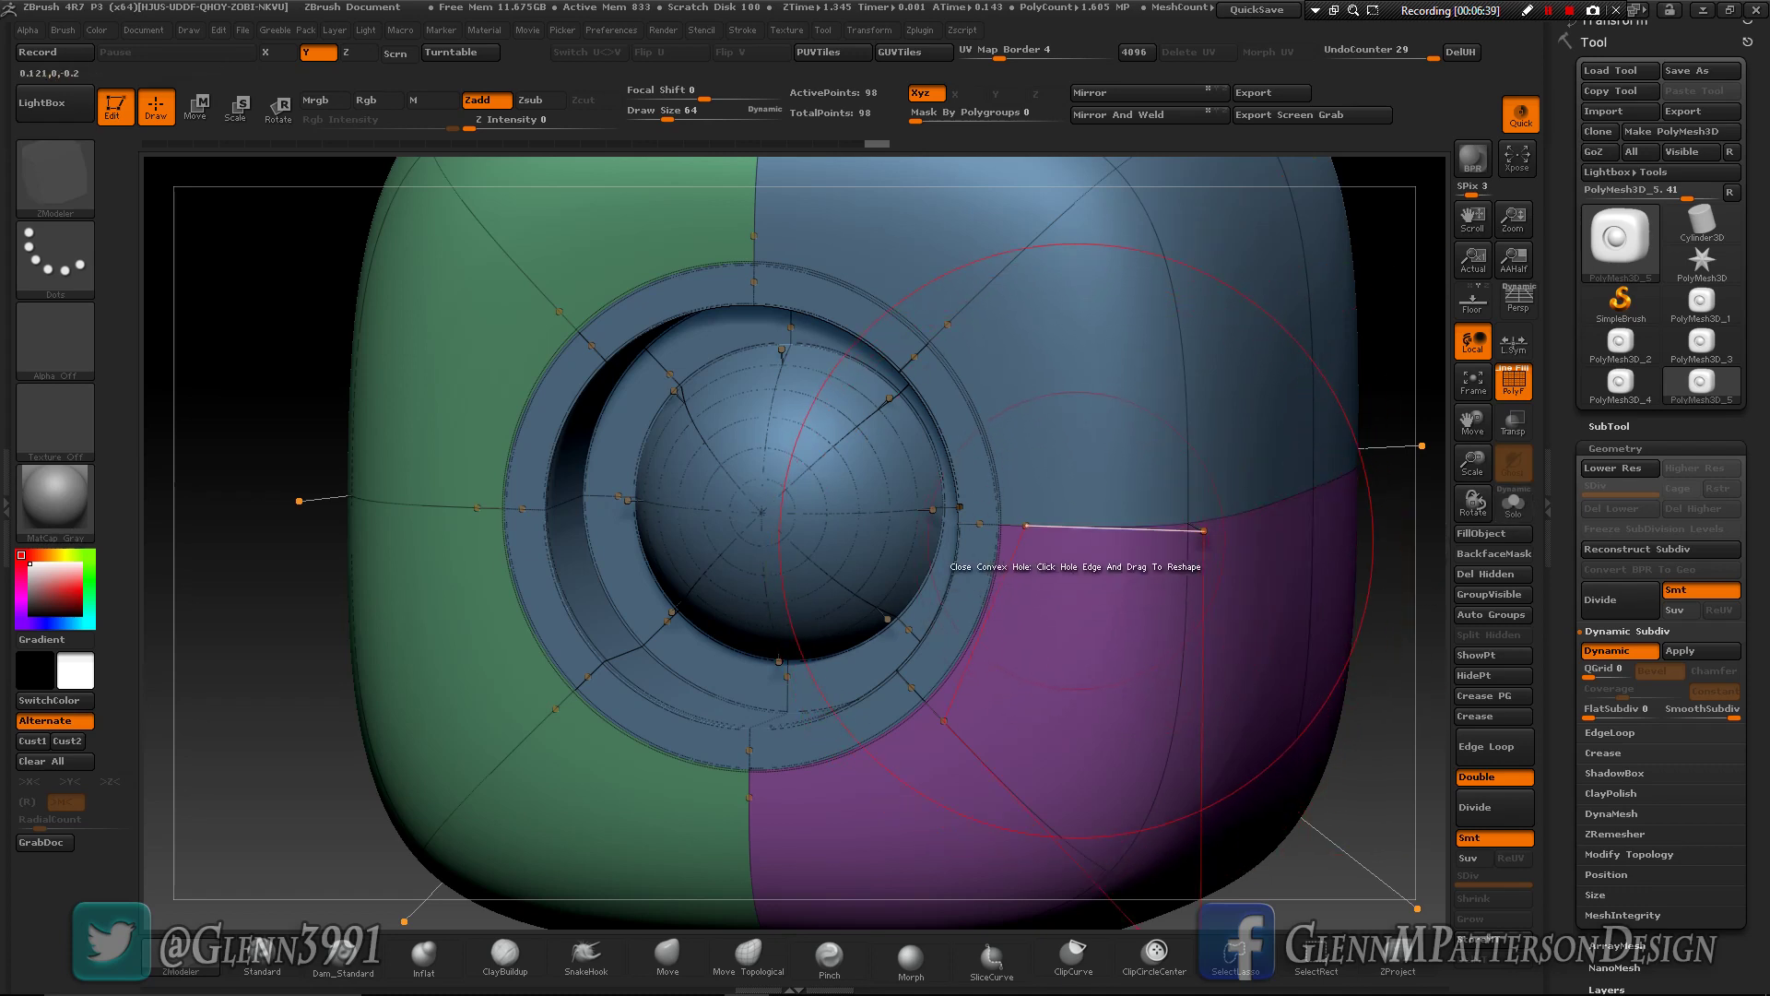
# - Split the cube into separate subtools by polygroup with Groups Split, accepting that the operation cannot be undone
pyautogui.moveTo(1242, 564)
pyautogui.mouseDown(button='right')
pyautogui.moveTo(1210, 574)
pyautogui.moveTo(1203, 543)
pyautogui.moveTo(1238, 579)
pyautogui.mouseUp(button='right')
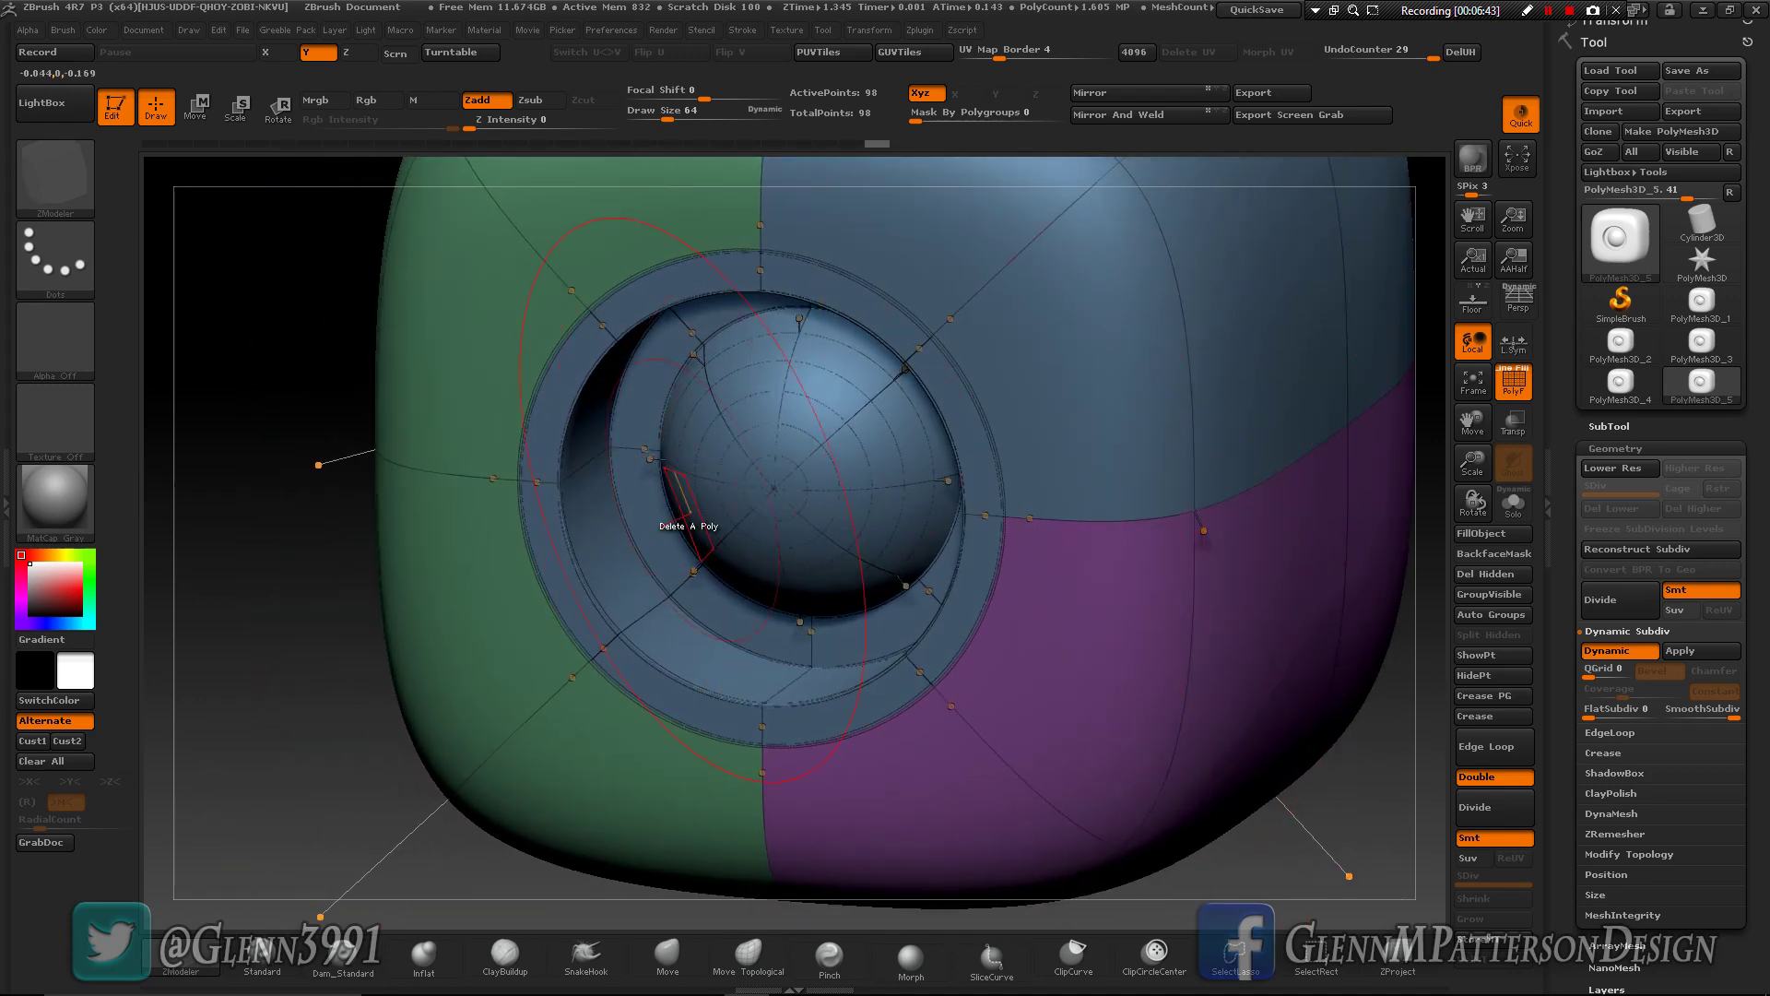
pyautogui.moveTo(799, 447)
pyautogui.mouseDown(button='right')
pyautogui.moveTo(784, 444)
pyautogui.moveTo(798, 415)
pyautogui.moveTo(837, 426)
pyautogui.moveTo(813, 431)
pyautogui.mouseUp(button='right')
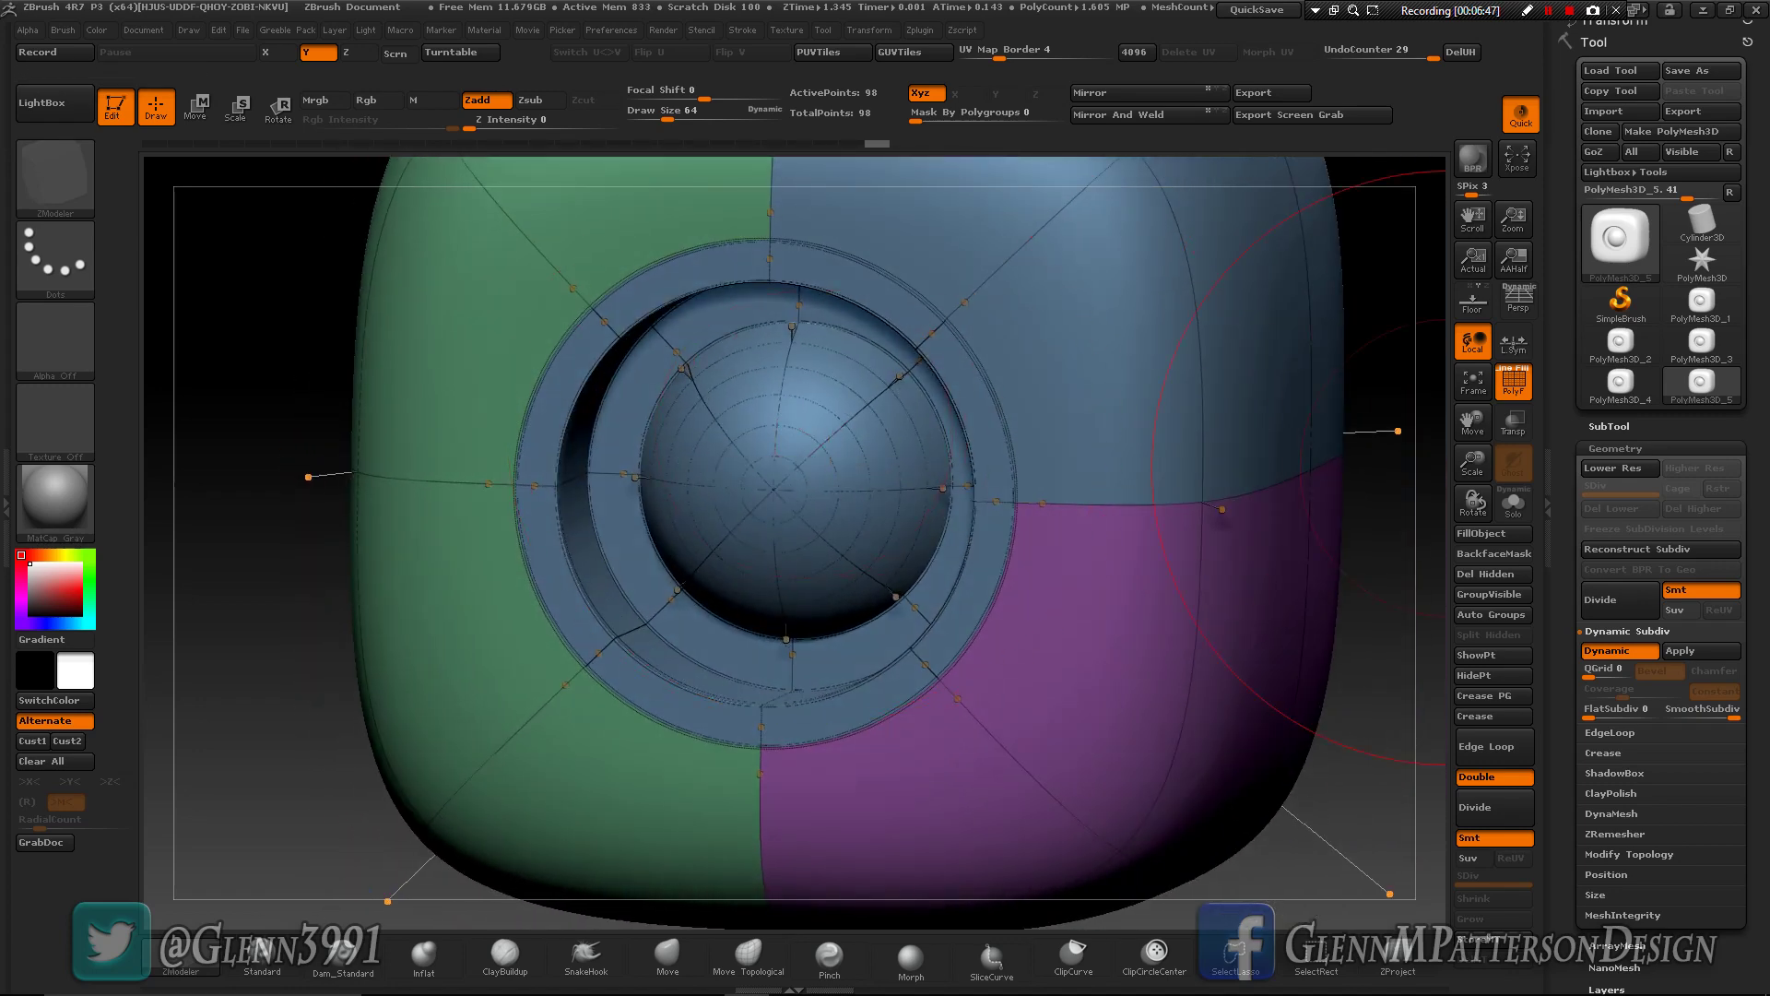
pyautogui.click(1608, 427)
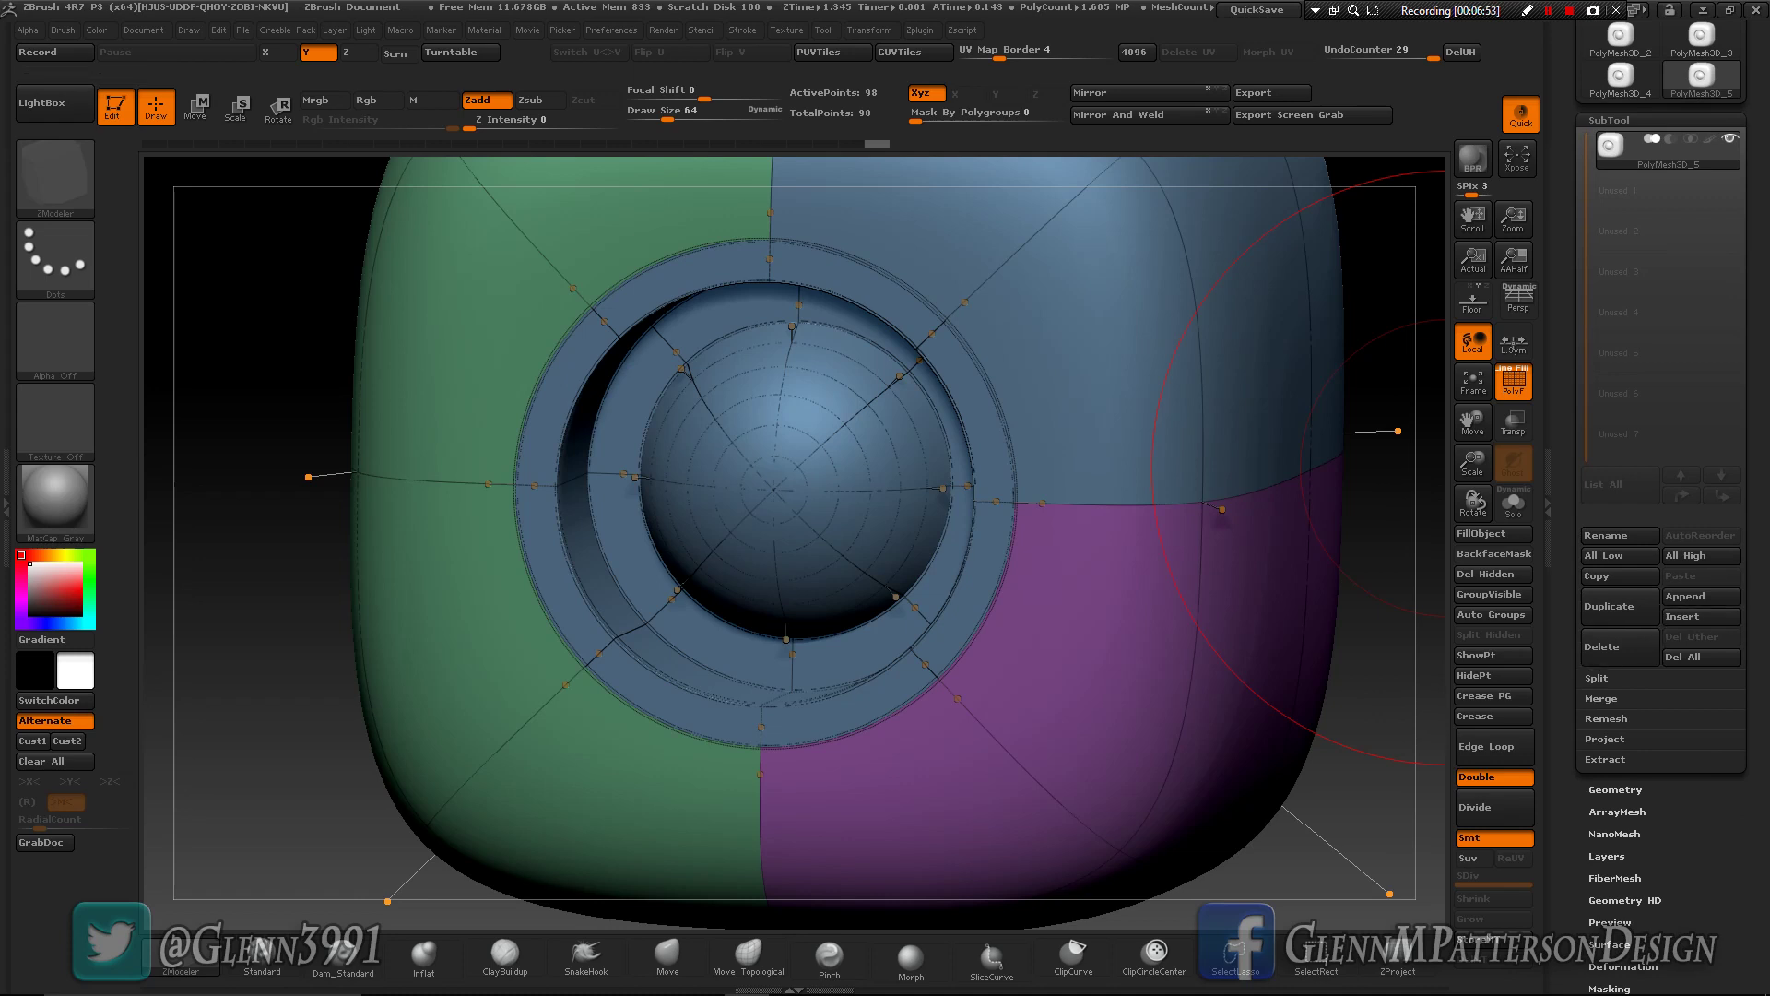
pyautogui.click(1597, 677)
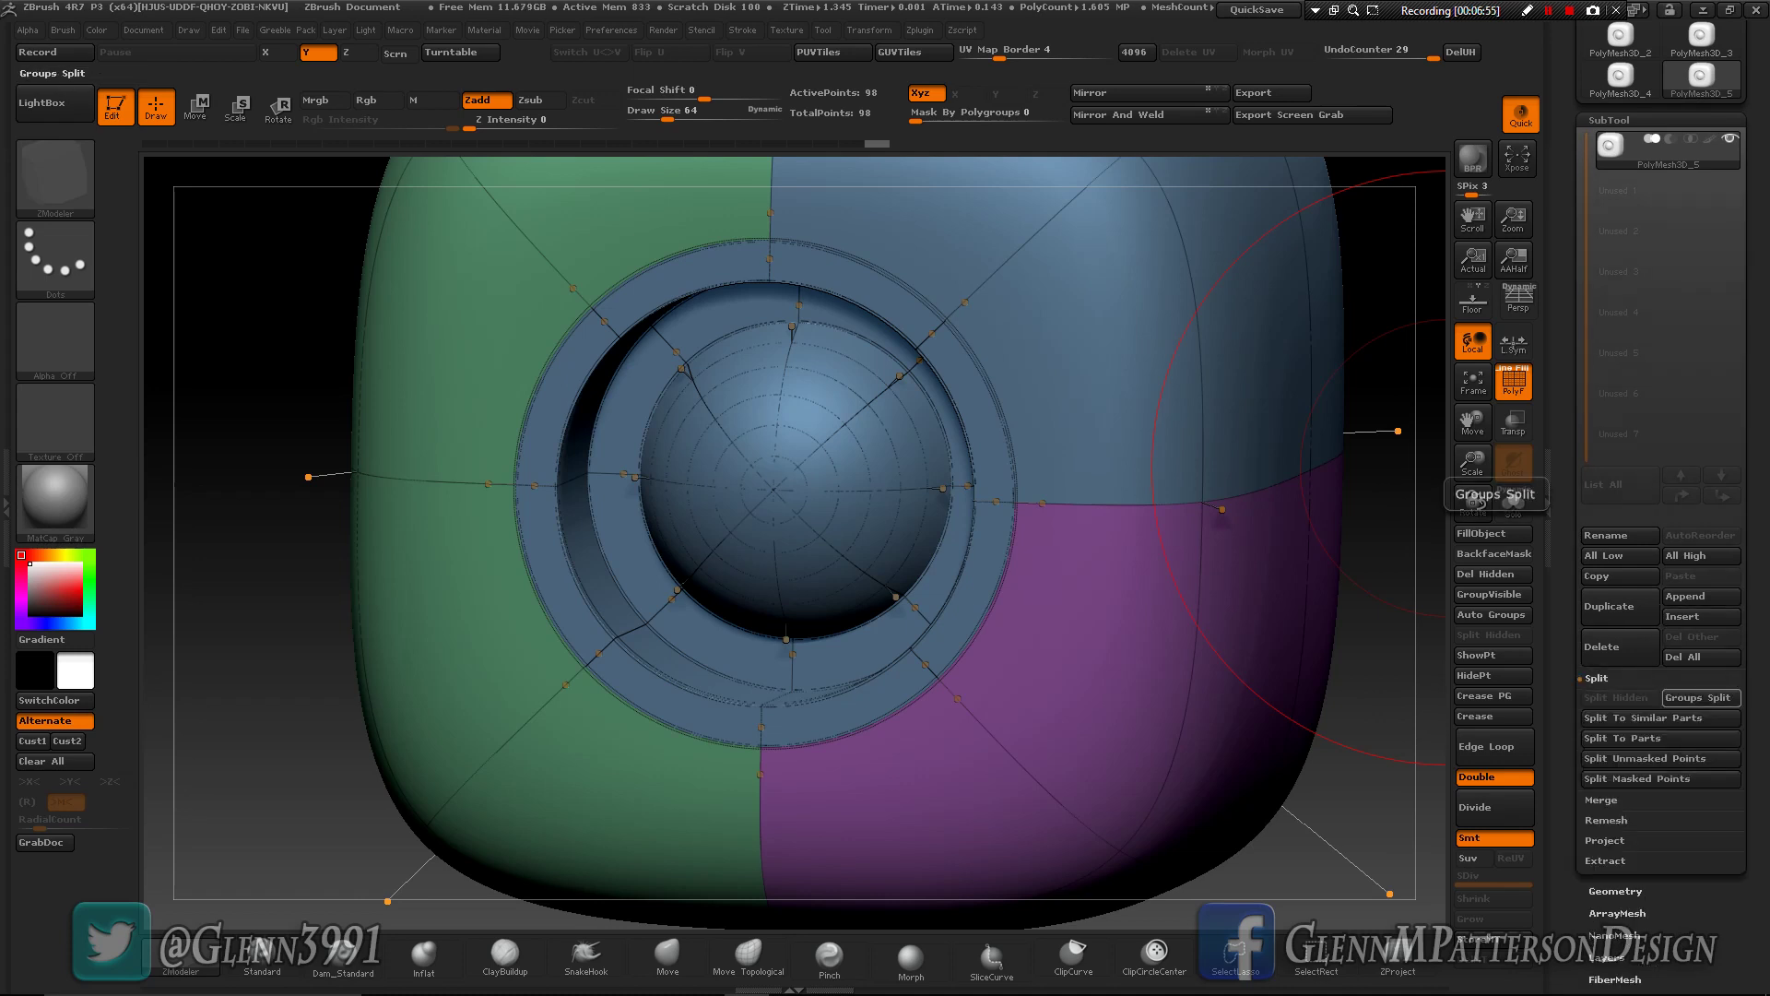
pyautogui.click(1697, 697)
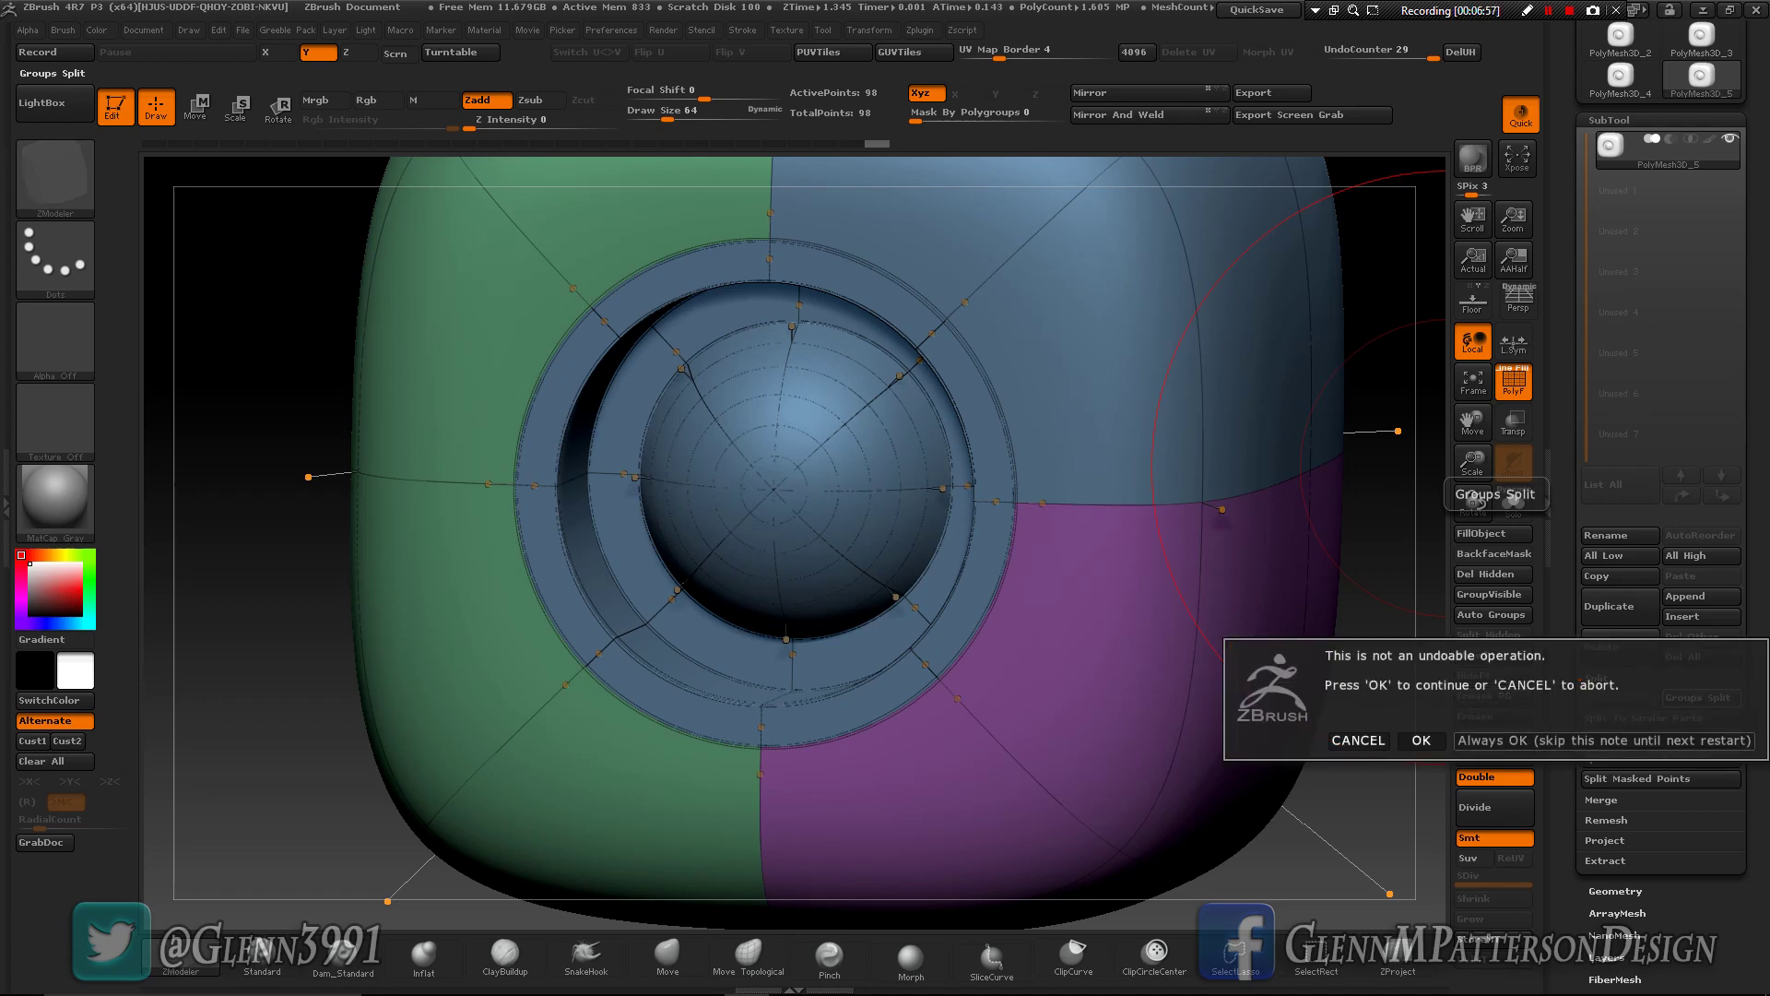
pyautogui.click(1421, 741)
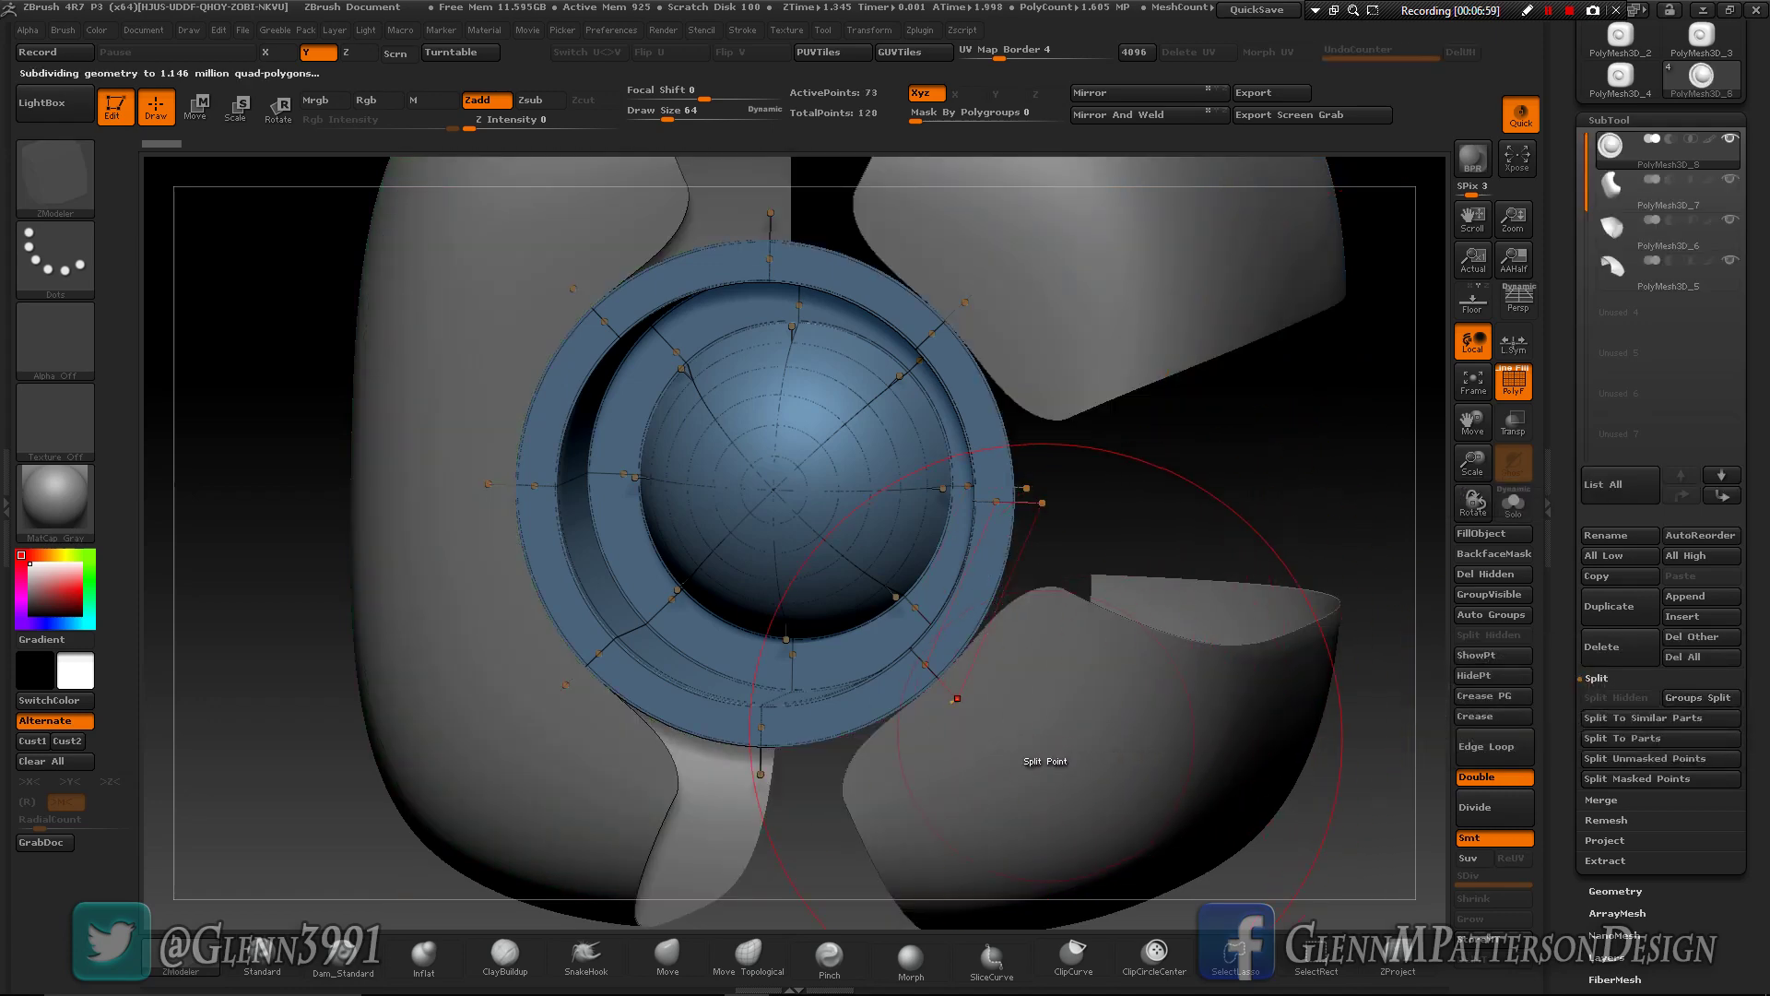
# - Inspect the gaps between the circular recess and the split panels, and make the green side panel the active subtool
pyautogui.moveTo(1046, 740); pyautogui.dragTo(986, 714)
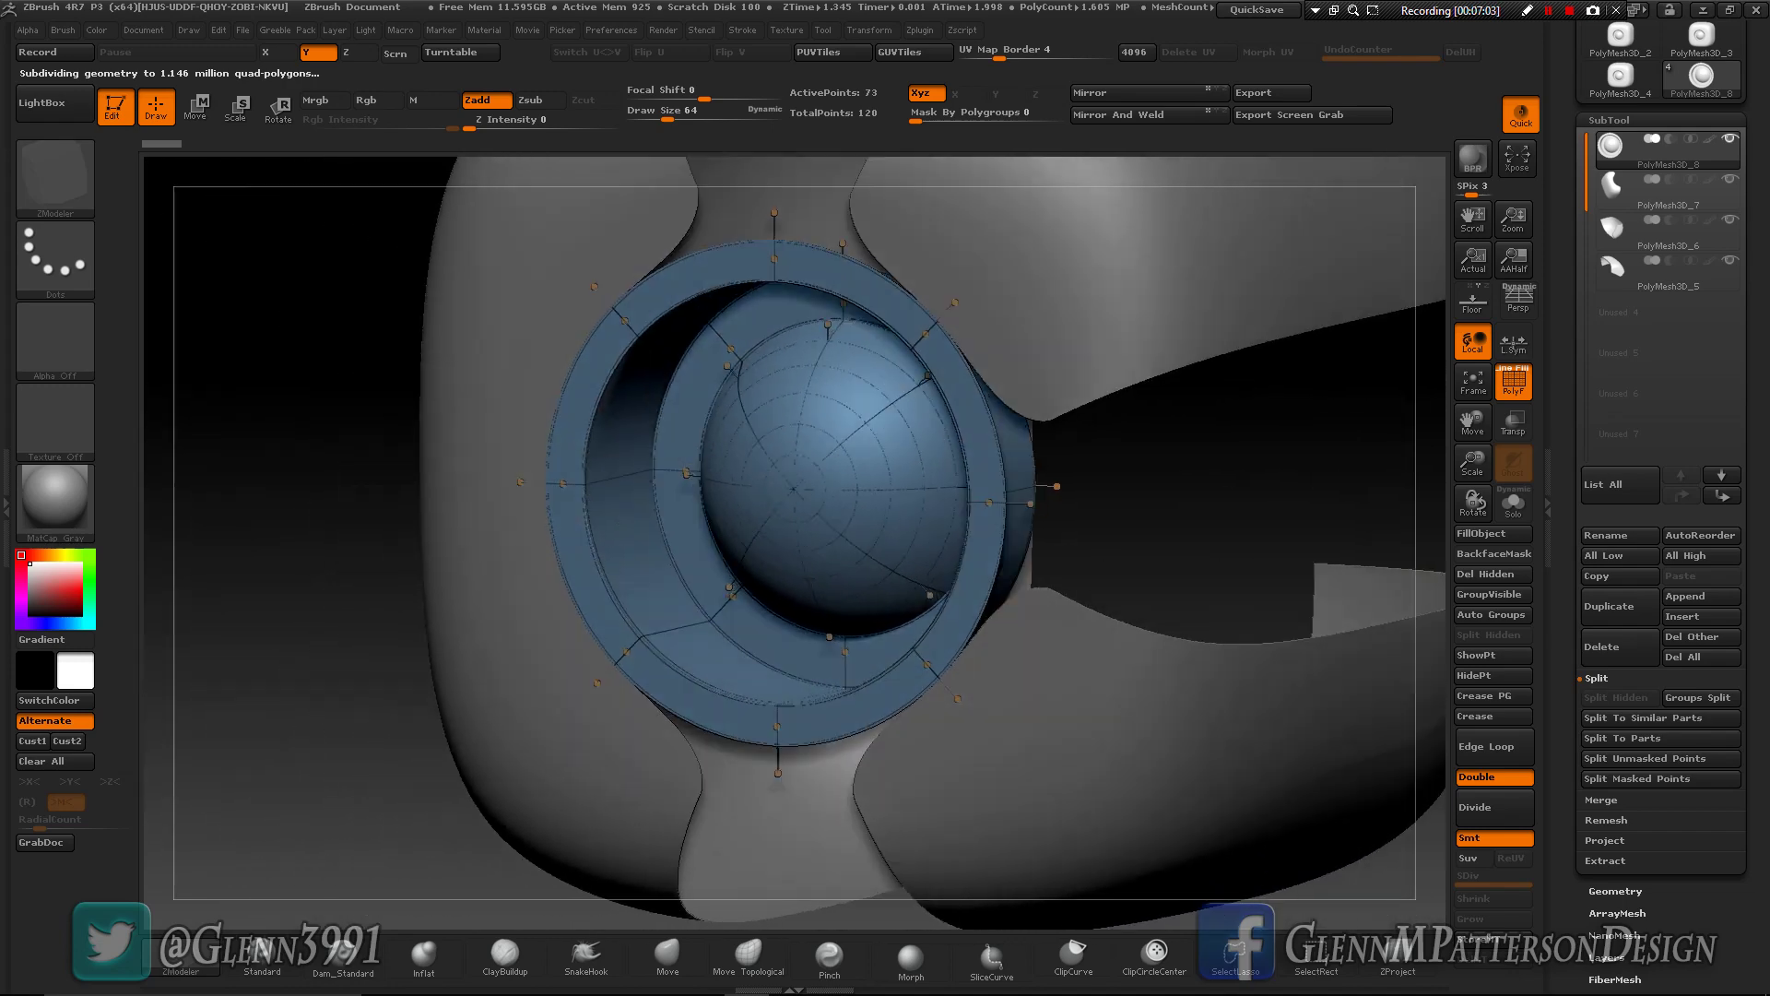
pyautogui.moveTo(792, 699); pyautogui.dragTo(839, 645)
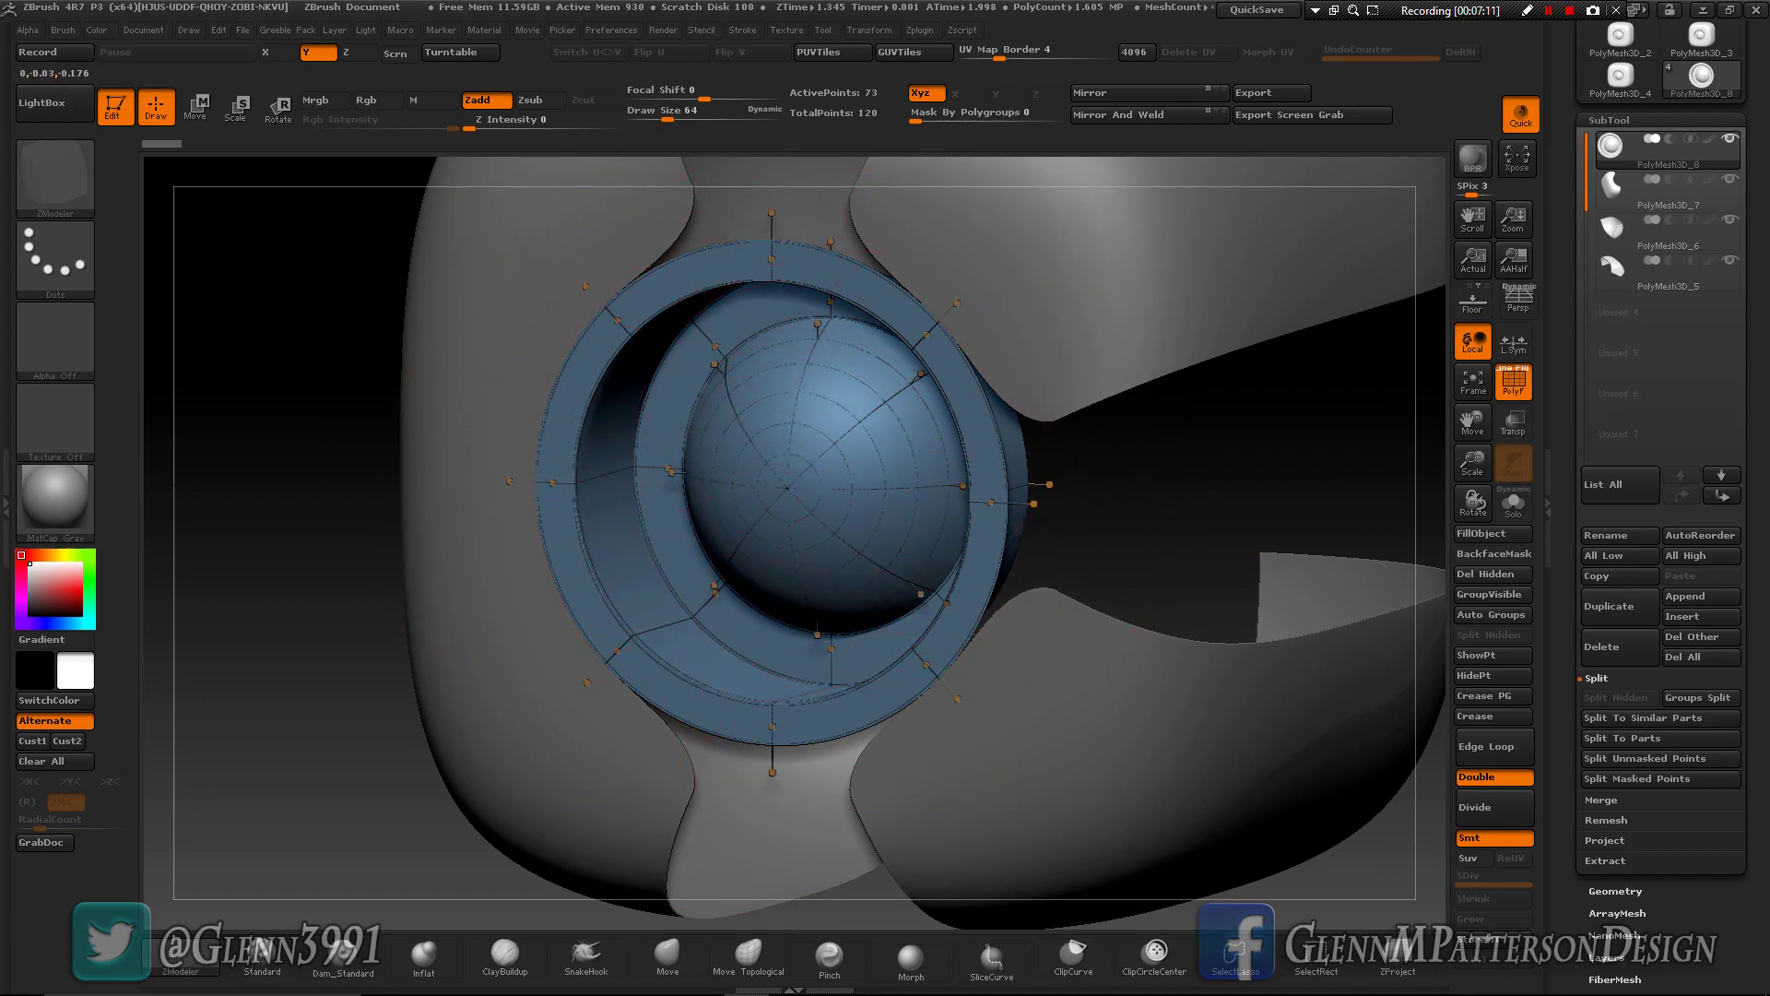
pyautogui.moveTo(783, 415)
pyautogui.mouseDown(button='right')
pyautogui.moveTo(884, 415)
pyautogui.moveTo(807, 410)
pyautogui.mouseUp(button='right')
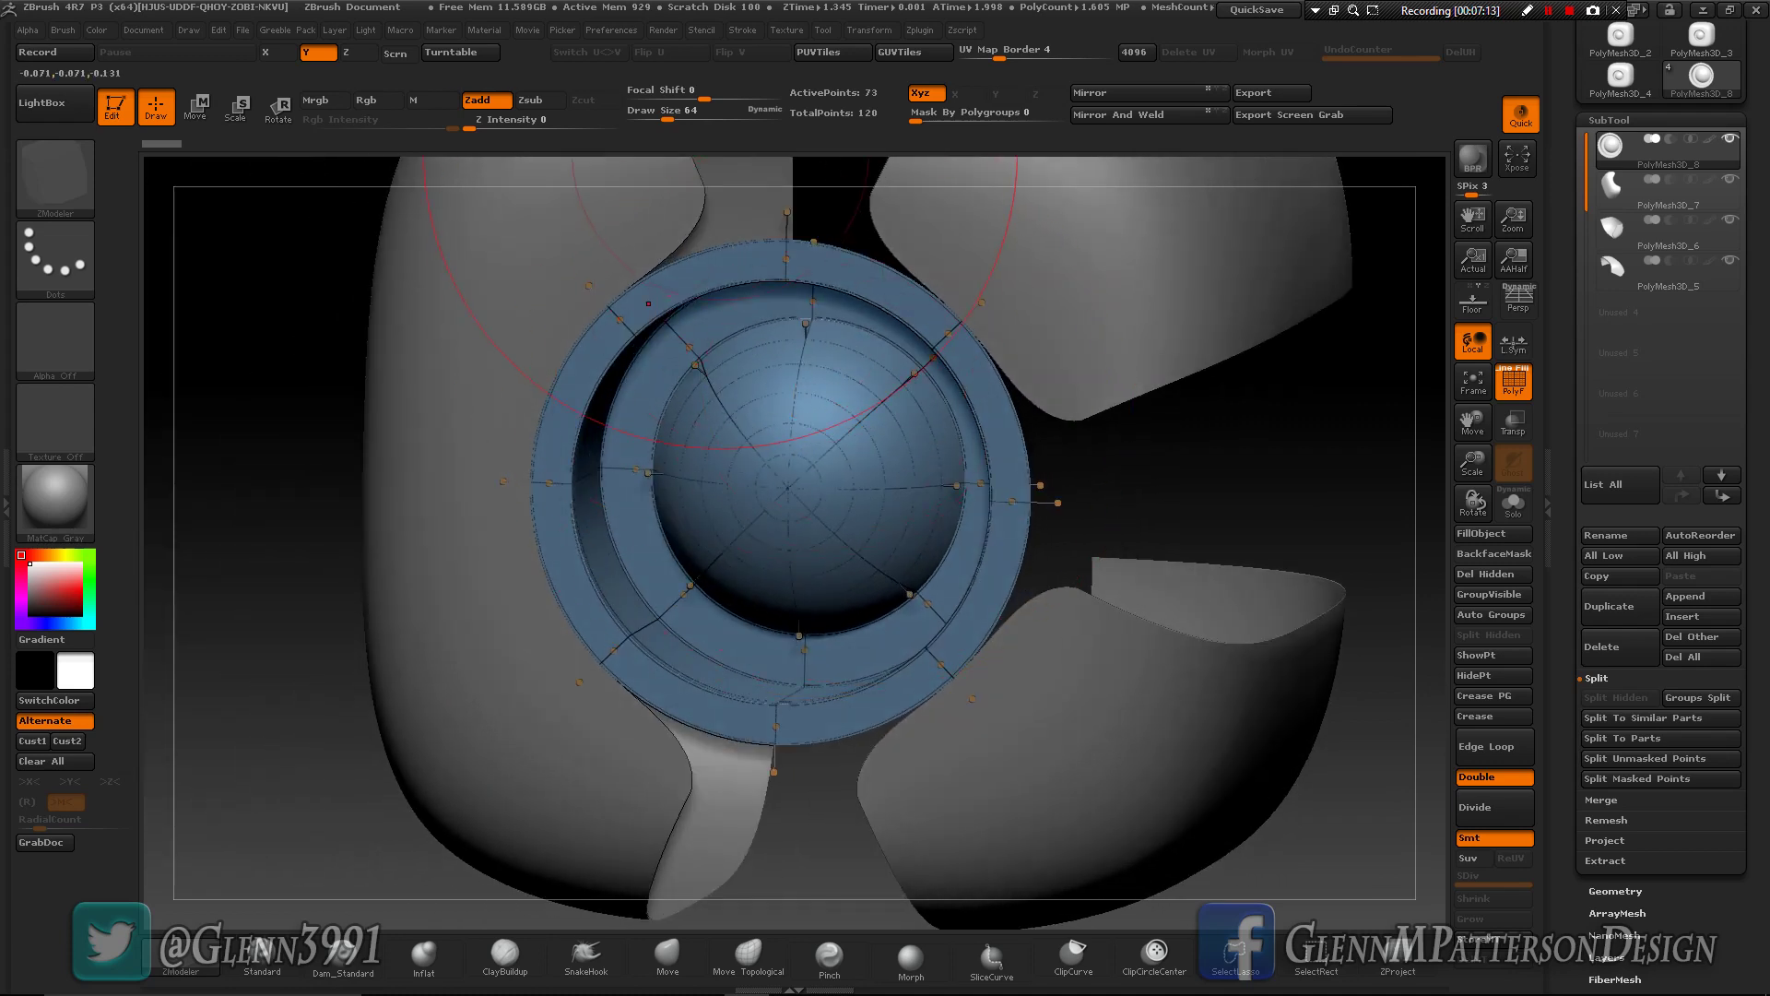
pyautogui.moveTo(1472, 423); pyautogui.dragTo(1478, 560)
pyautogui.press('Down')
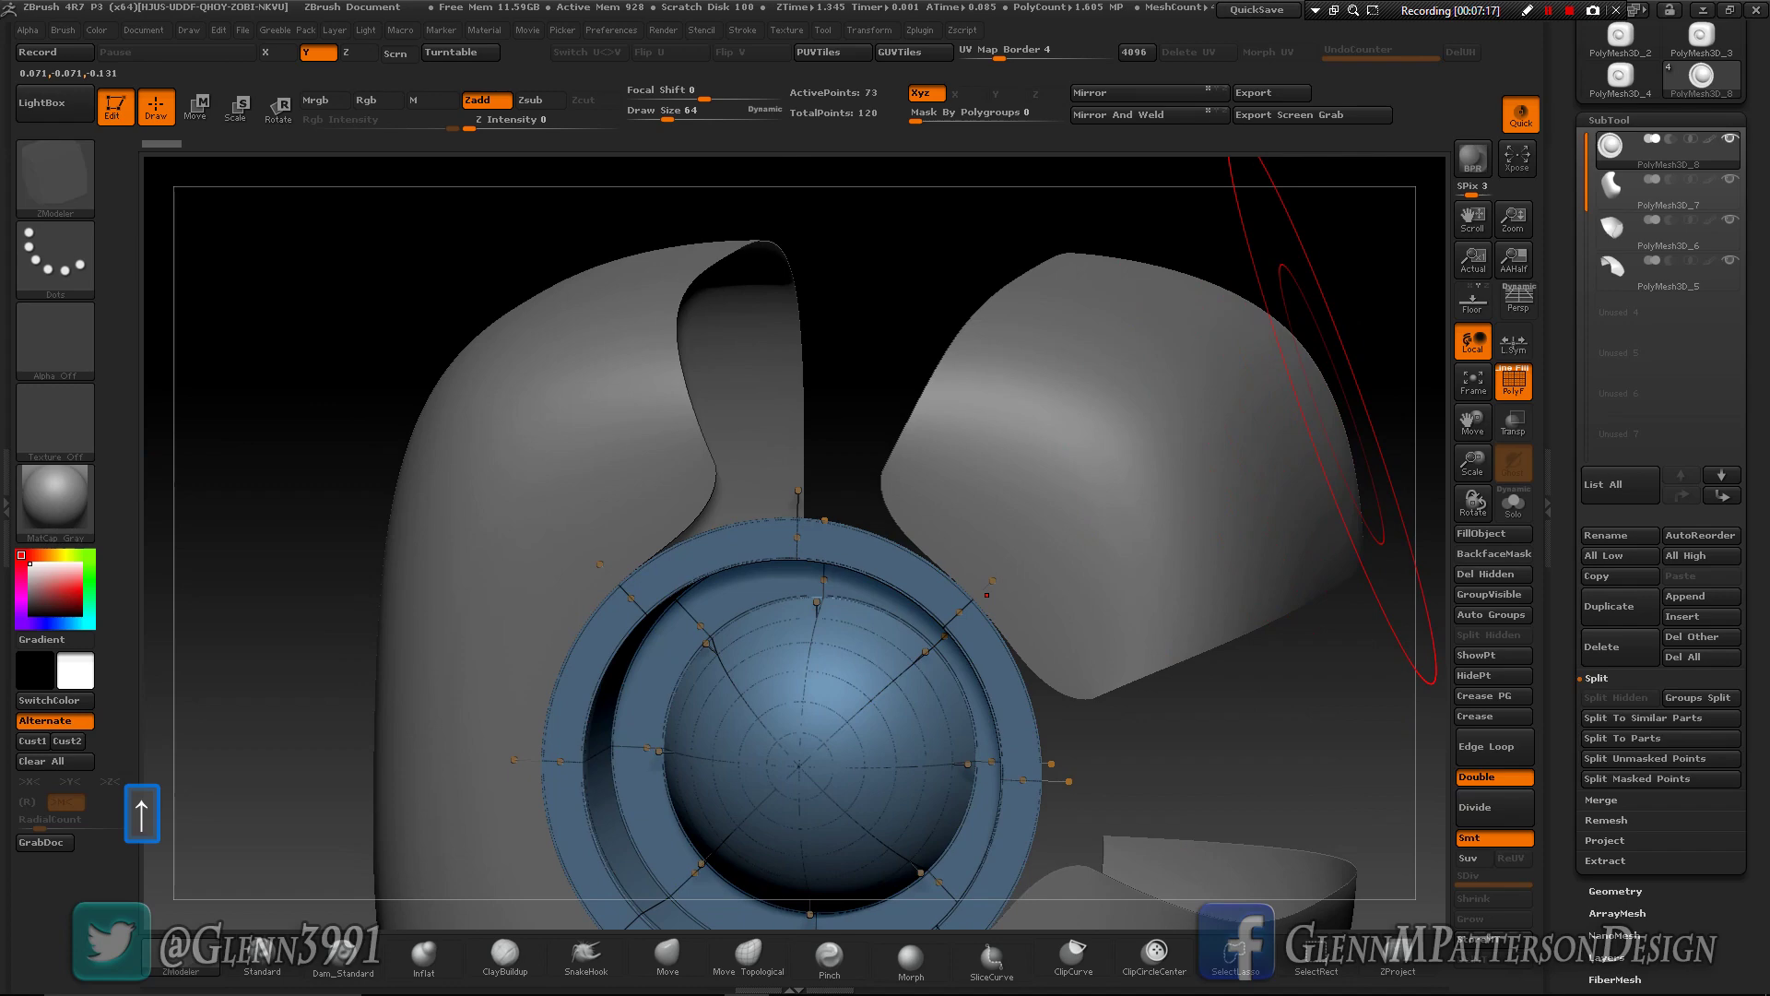
pyautogui.moveTo(601, 429)
pyautogui.mouseDown(button='right')
pyautogui.moveTo(516, 442)
pyautogui.moveTo(571, 458)
pyautogui.mouseUp(button='right')
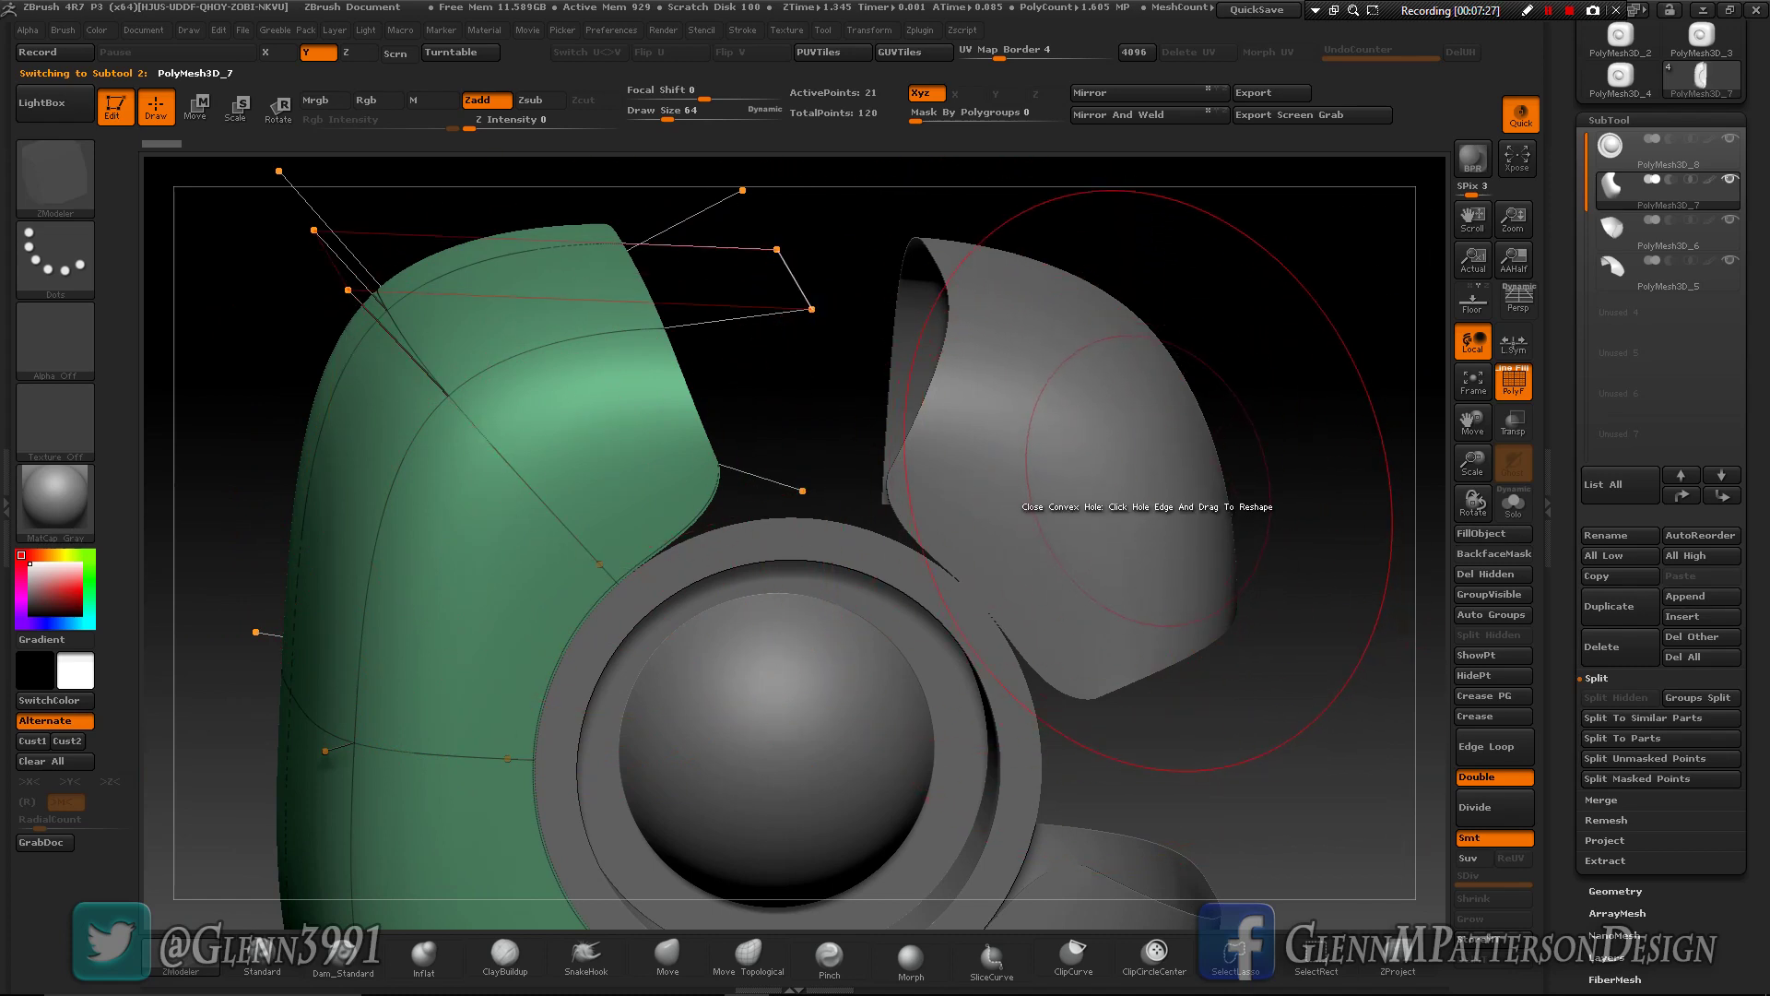
# - Set the draw size to 1 and compare the green panel's edges with dynamic subdivision off and on
pyautogui.hotkey('shift', 'd')
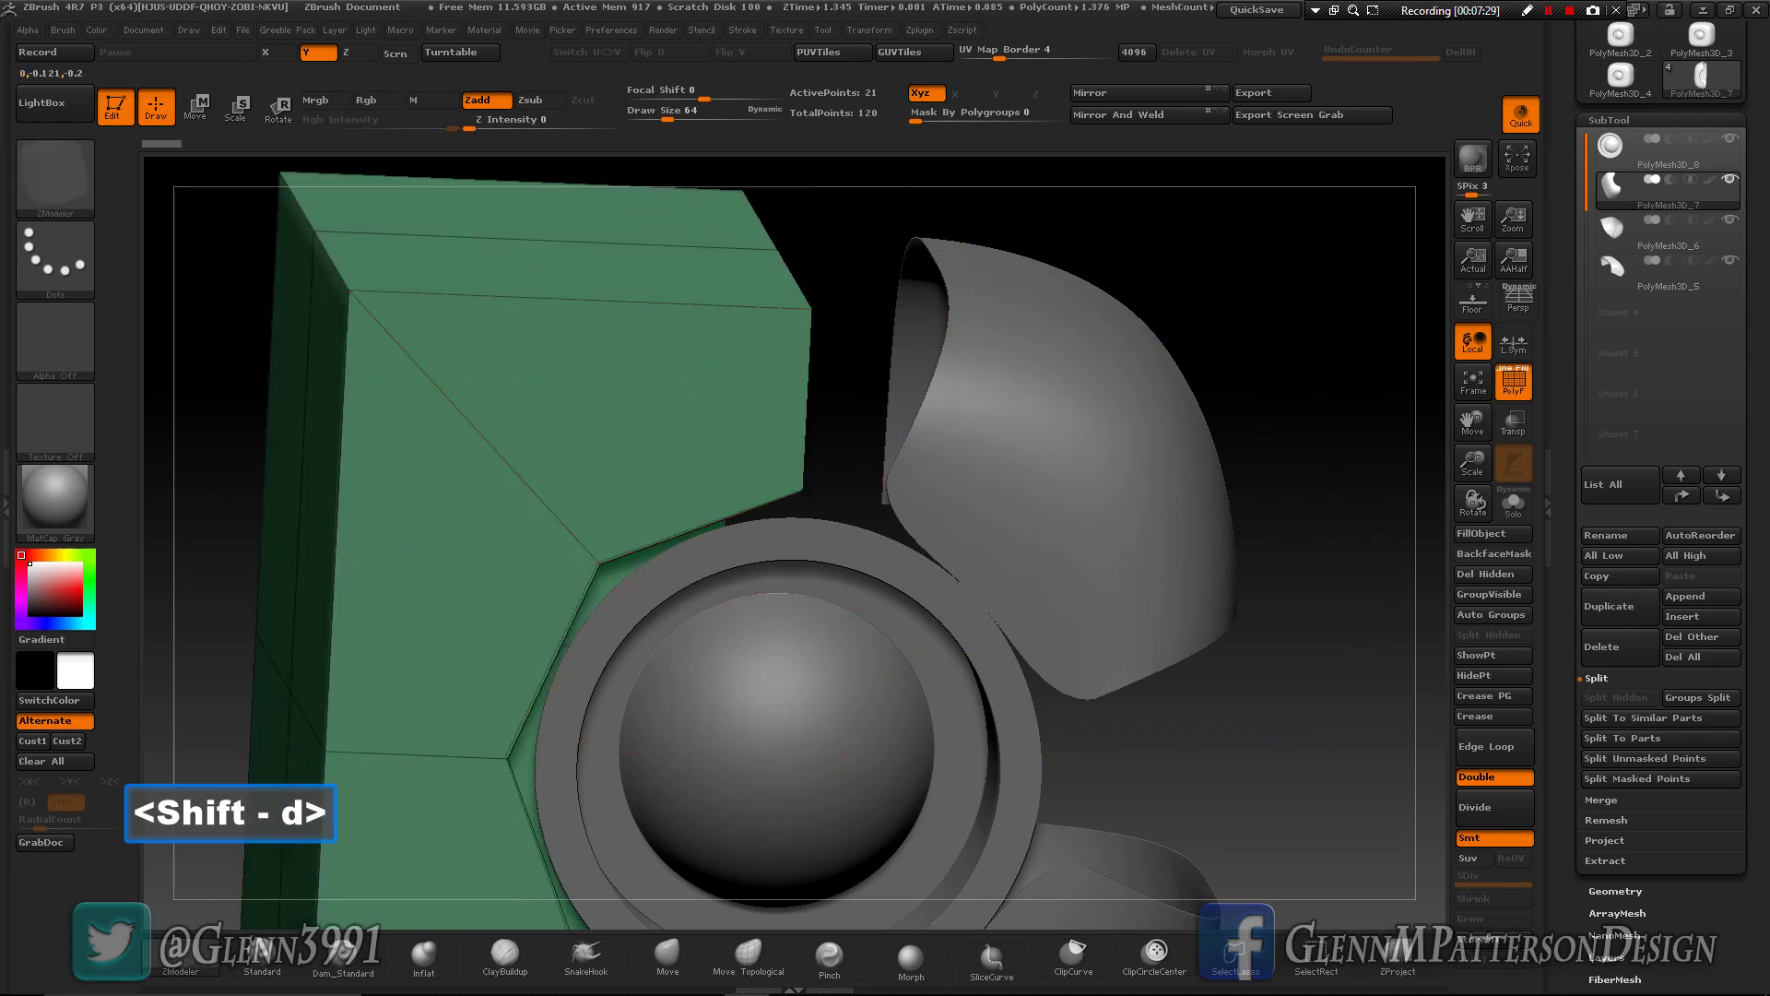
pyautogui.moveTo(706, 474); pyautogui.dragTo(708, 378, button='right')
pyautogui.press('space')
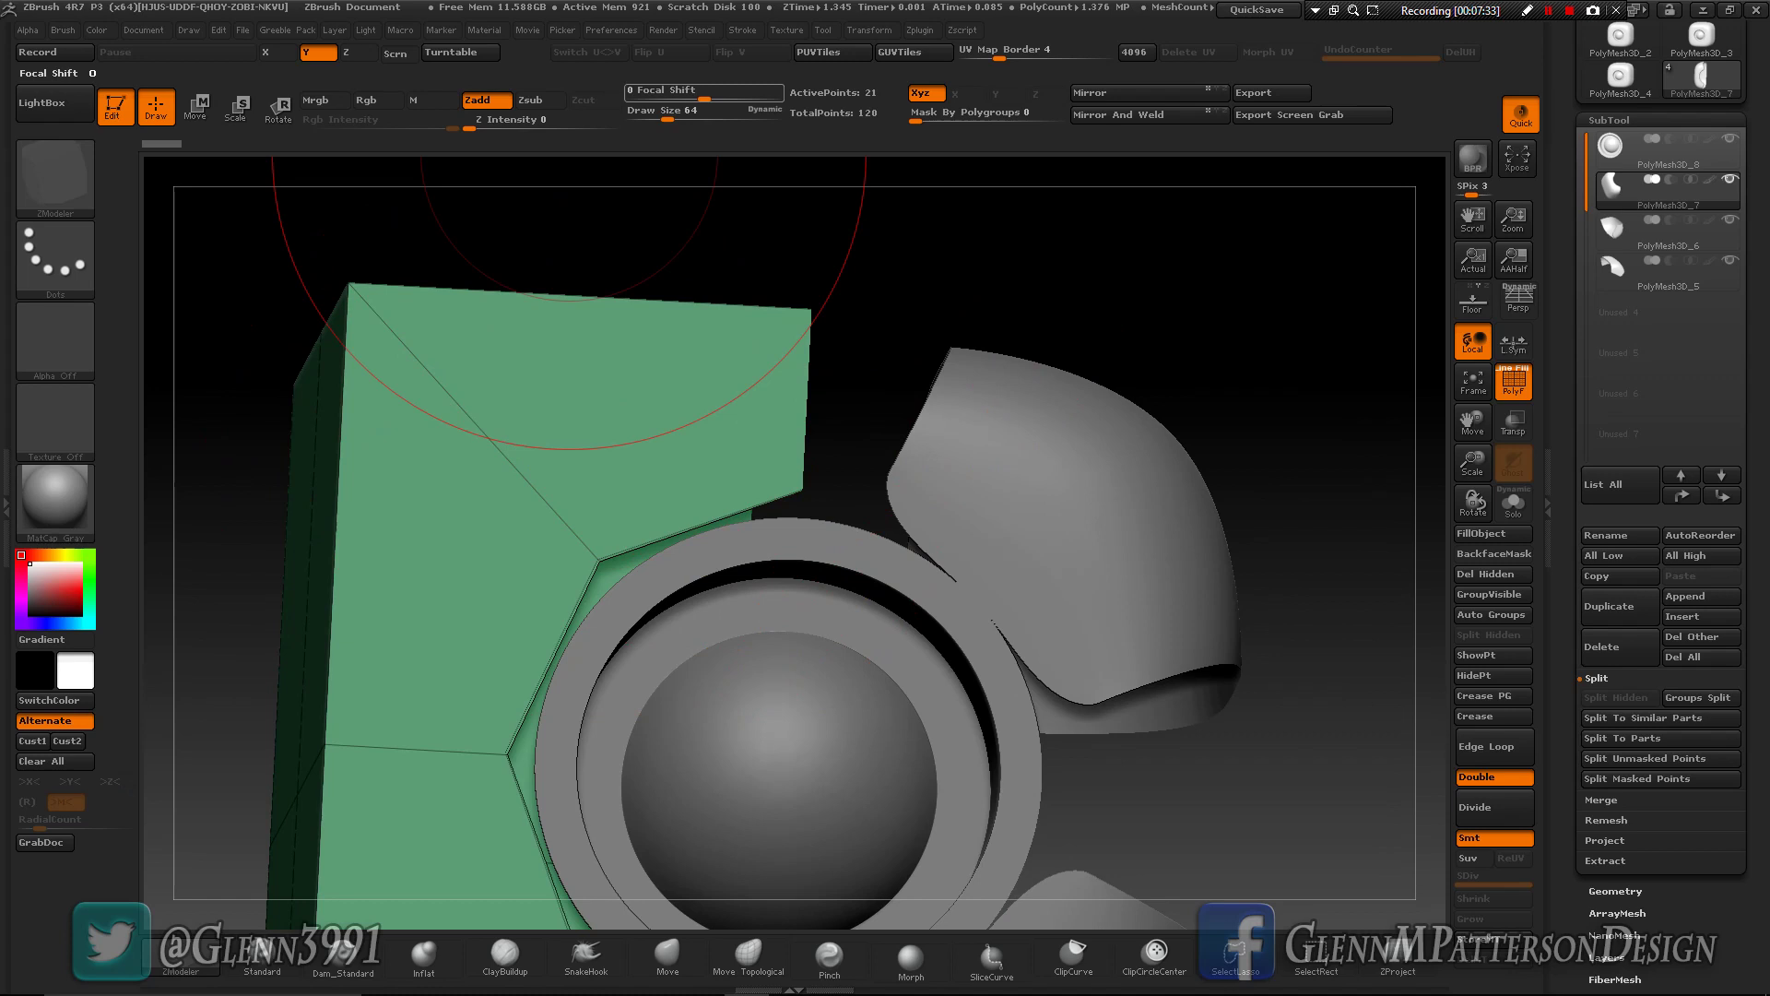
pyautogui.moveTo(667, 118); pyautogui.dragTo(632, 118)
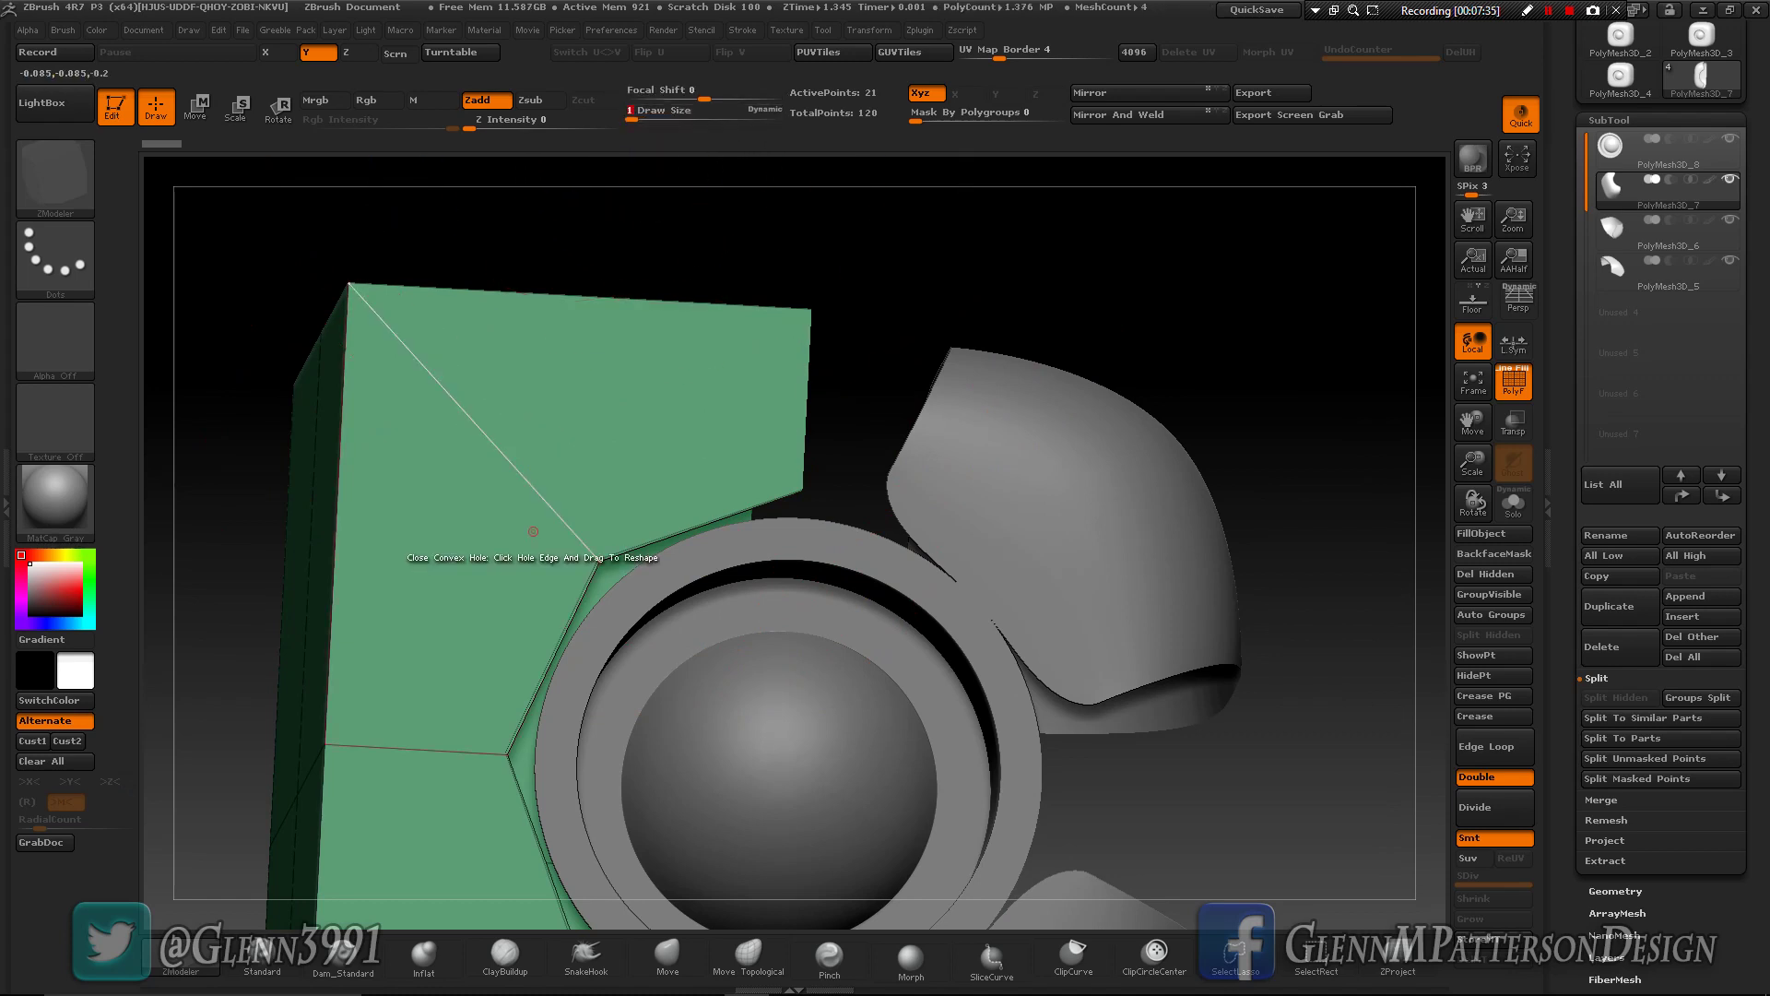
pyautogui.moveTo(557, 494); pyautogui.dragTo(547, 542, button='right')
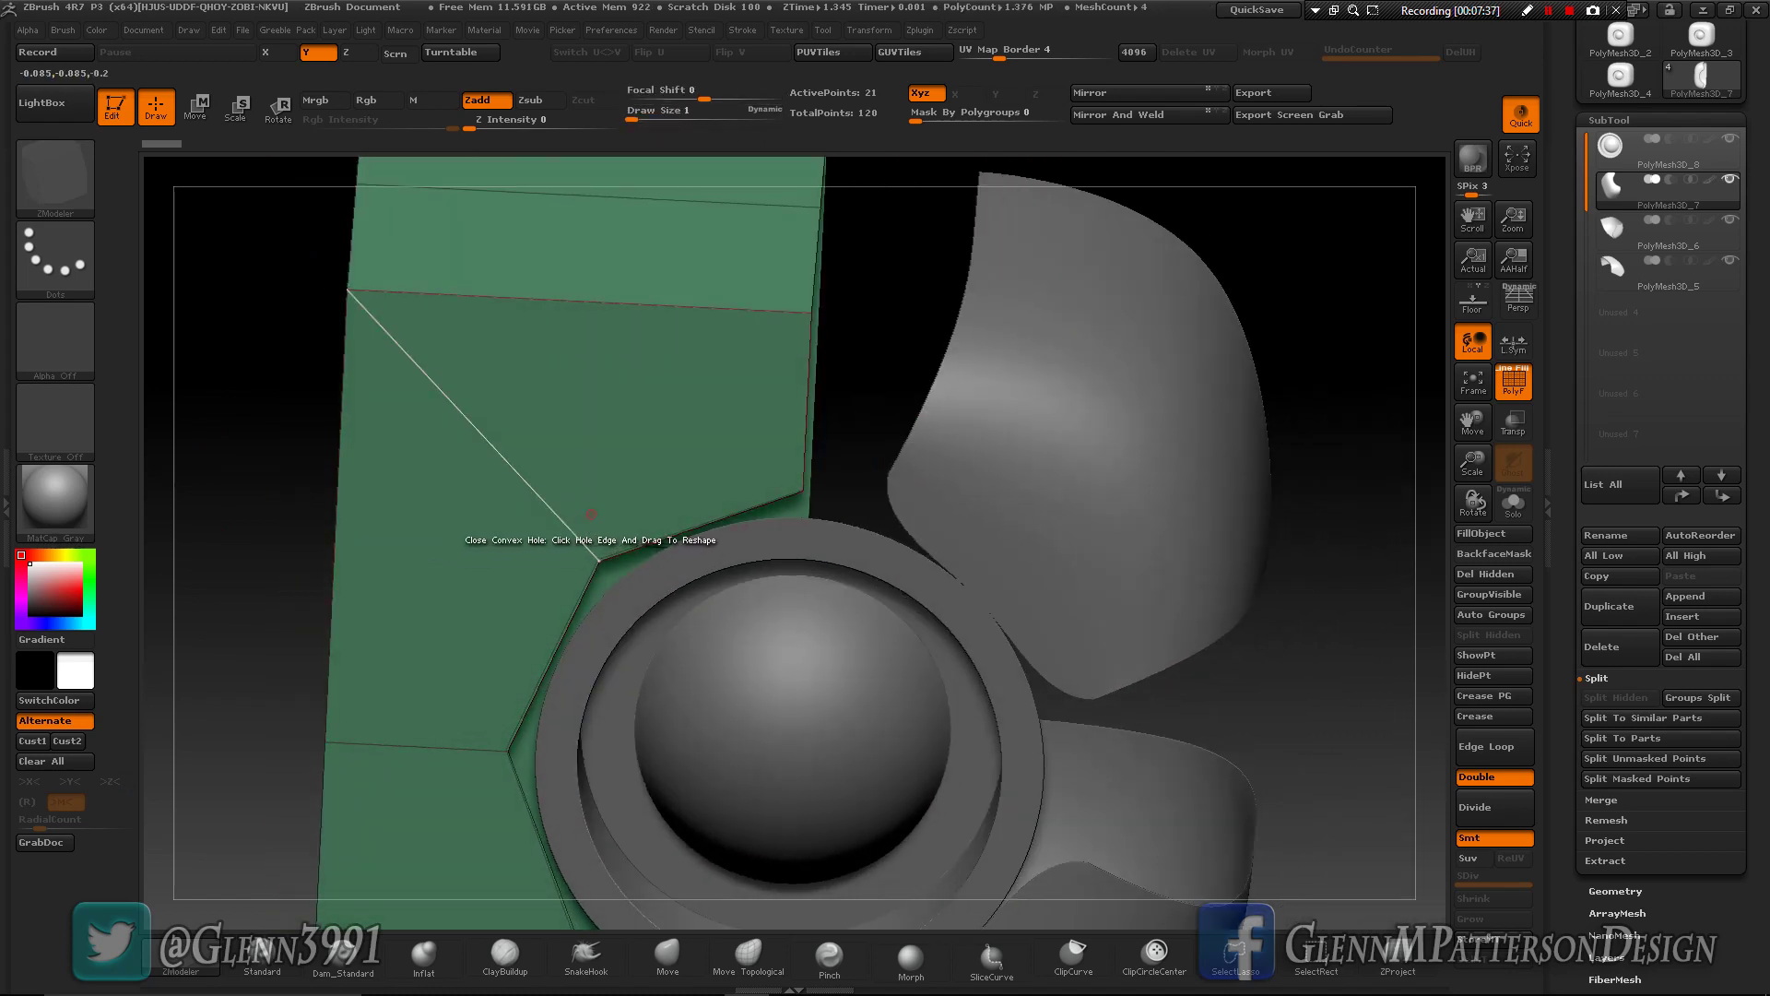
pyautogui.press('d')
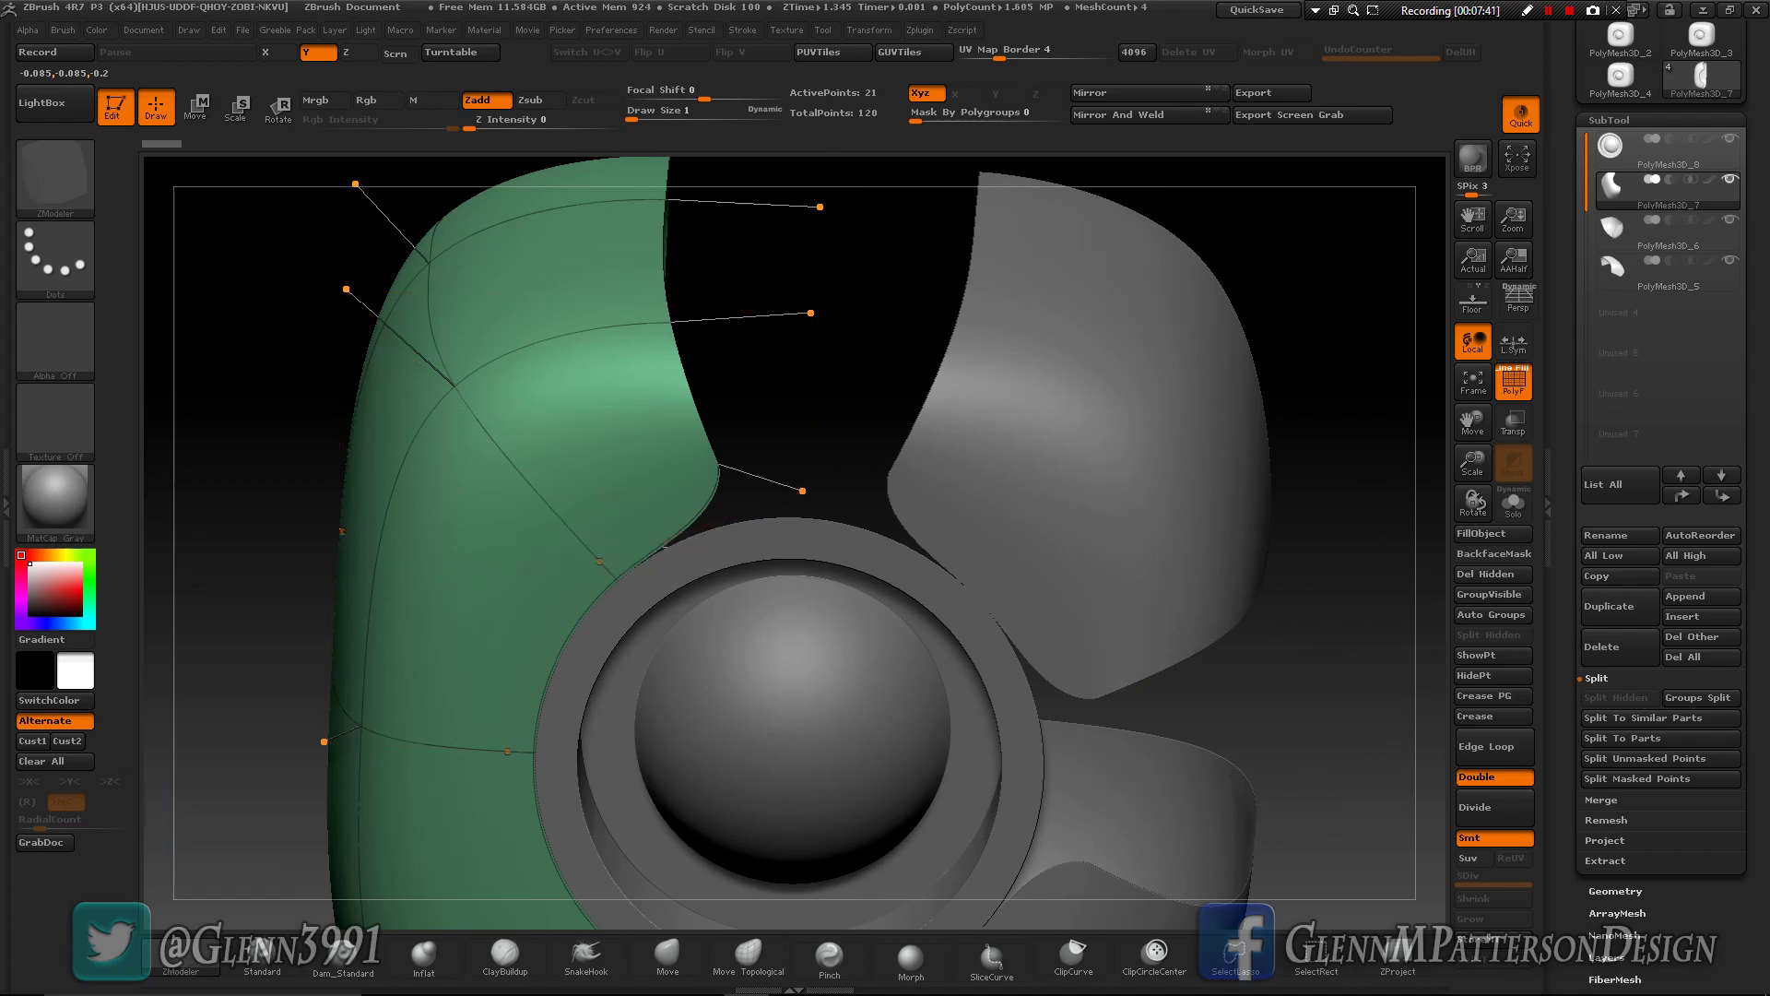
# - Insert ZModeler edge loops on the green panel, one following its circular cutout and another close to its straight split edge
pyautogui.press('space')
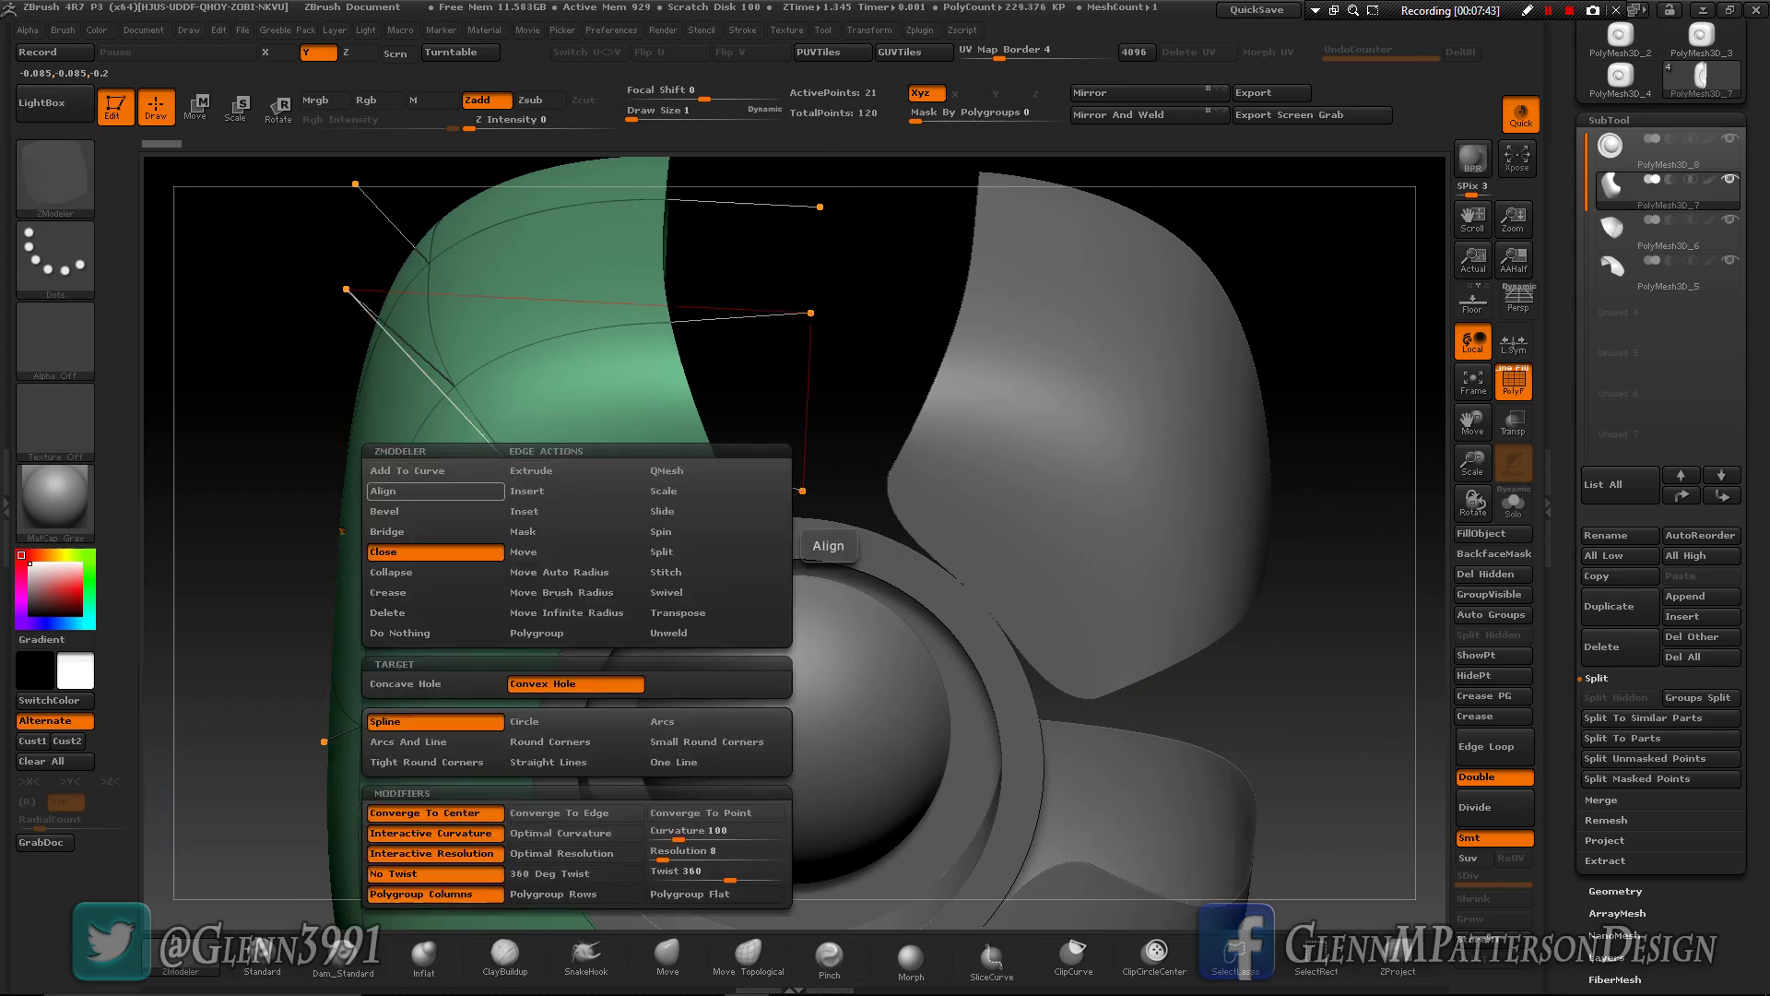
pyautogui.click(524, 491)
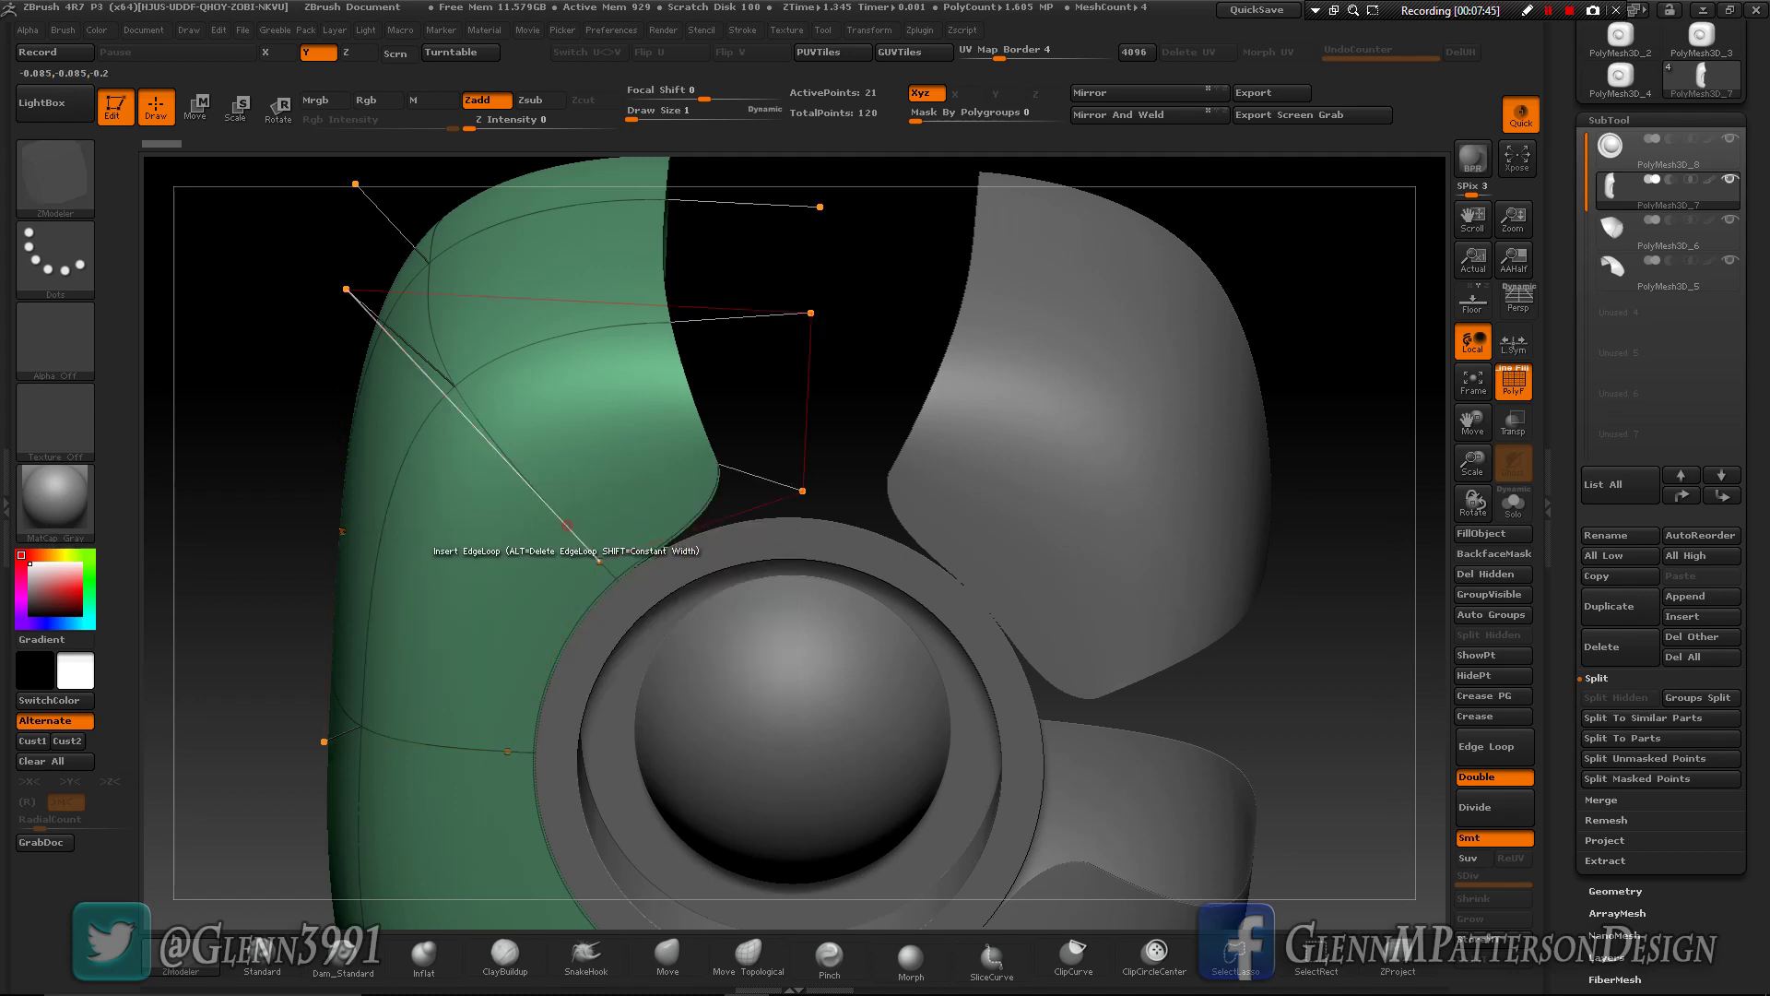
pyautogui.click(566, 525)
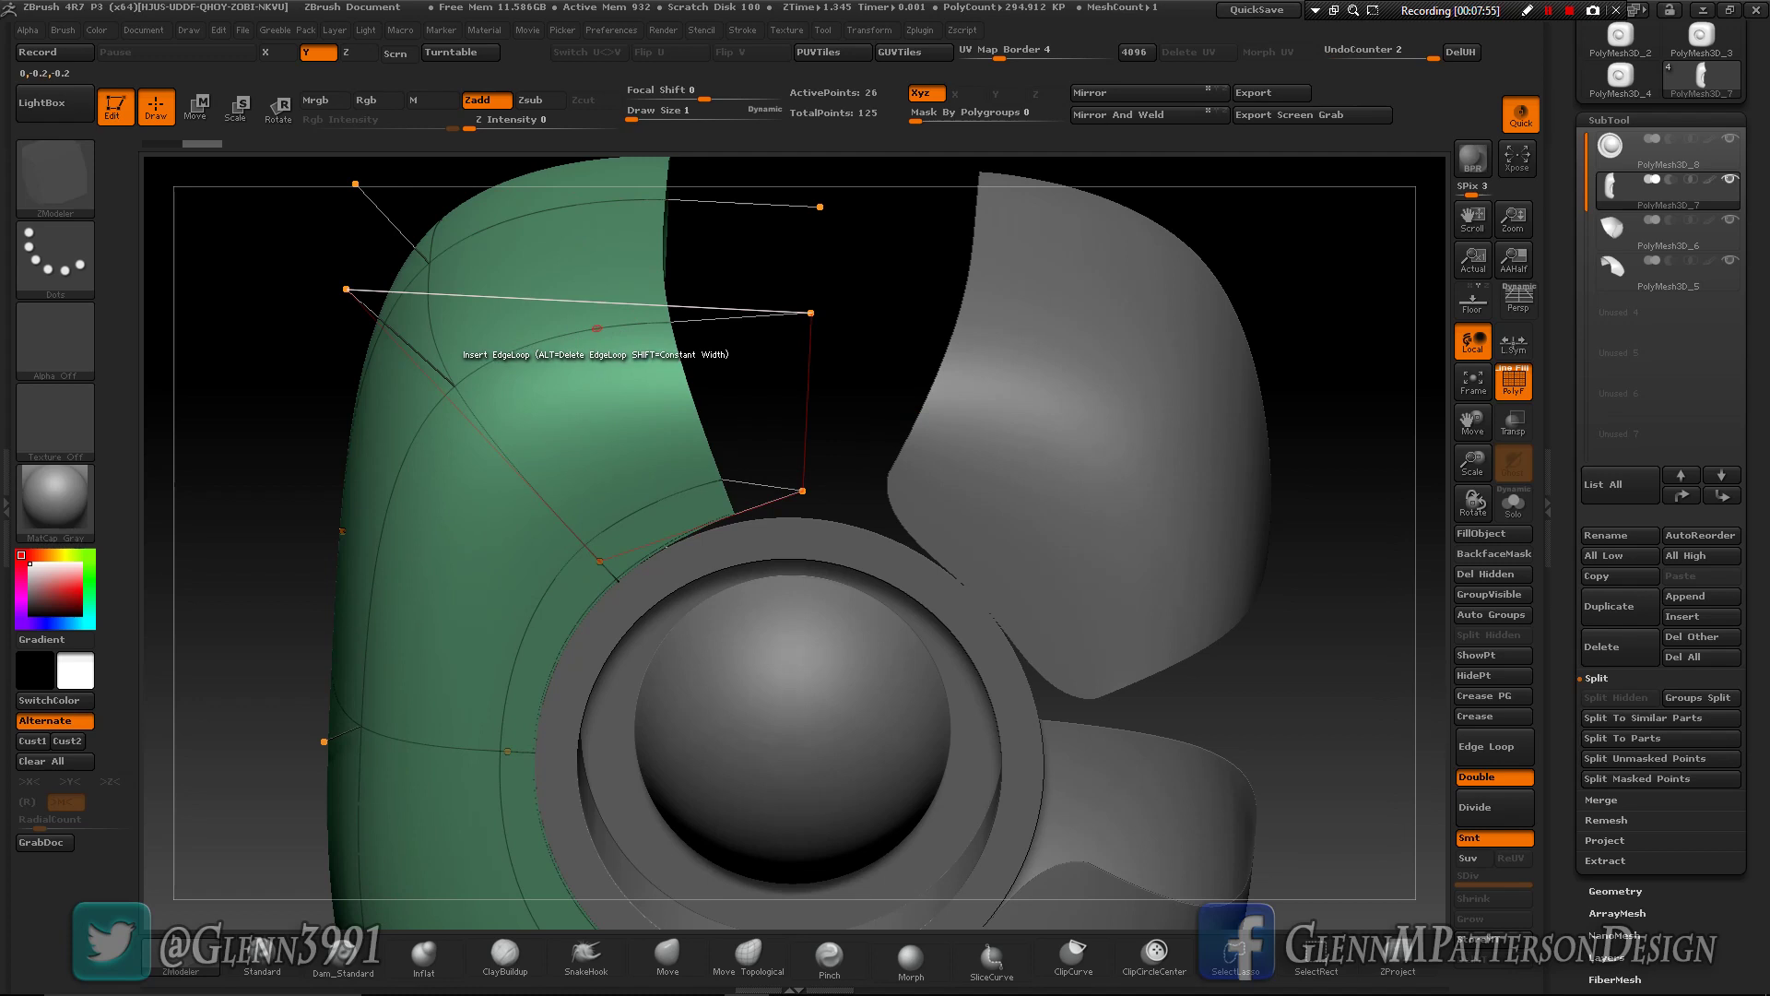
pyautogui.moveTo(597, 328); pyautogui.dragTo(811, 313)
pyautogui.moveTo(1069, 479); pyautogui.dragTo(1060, 427)
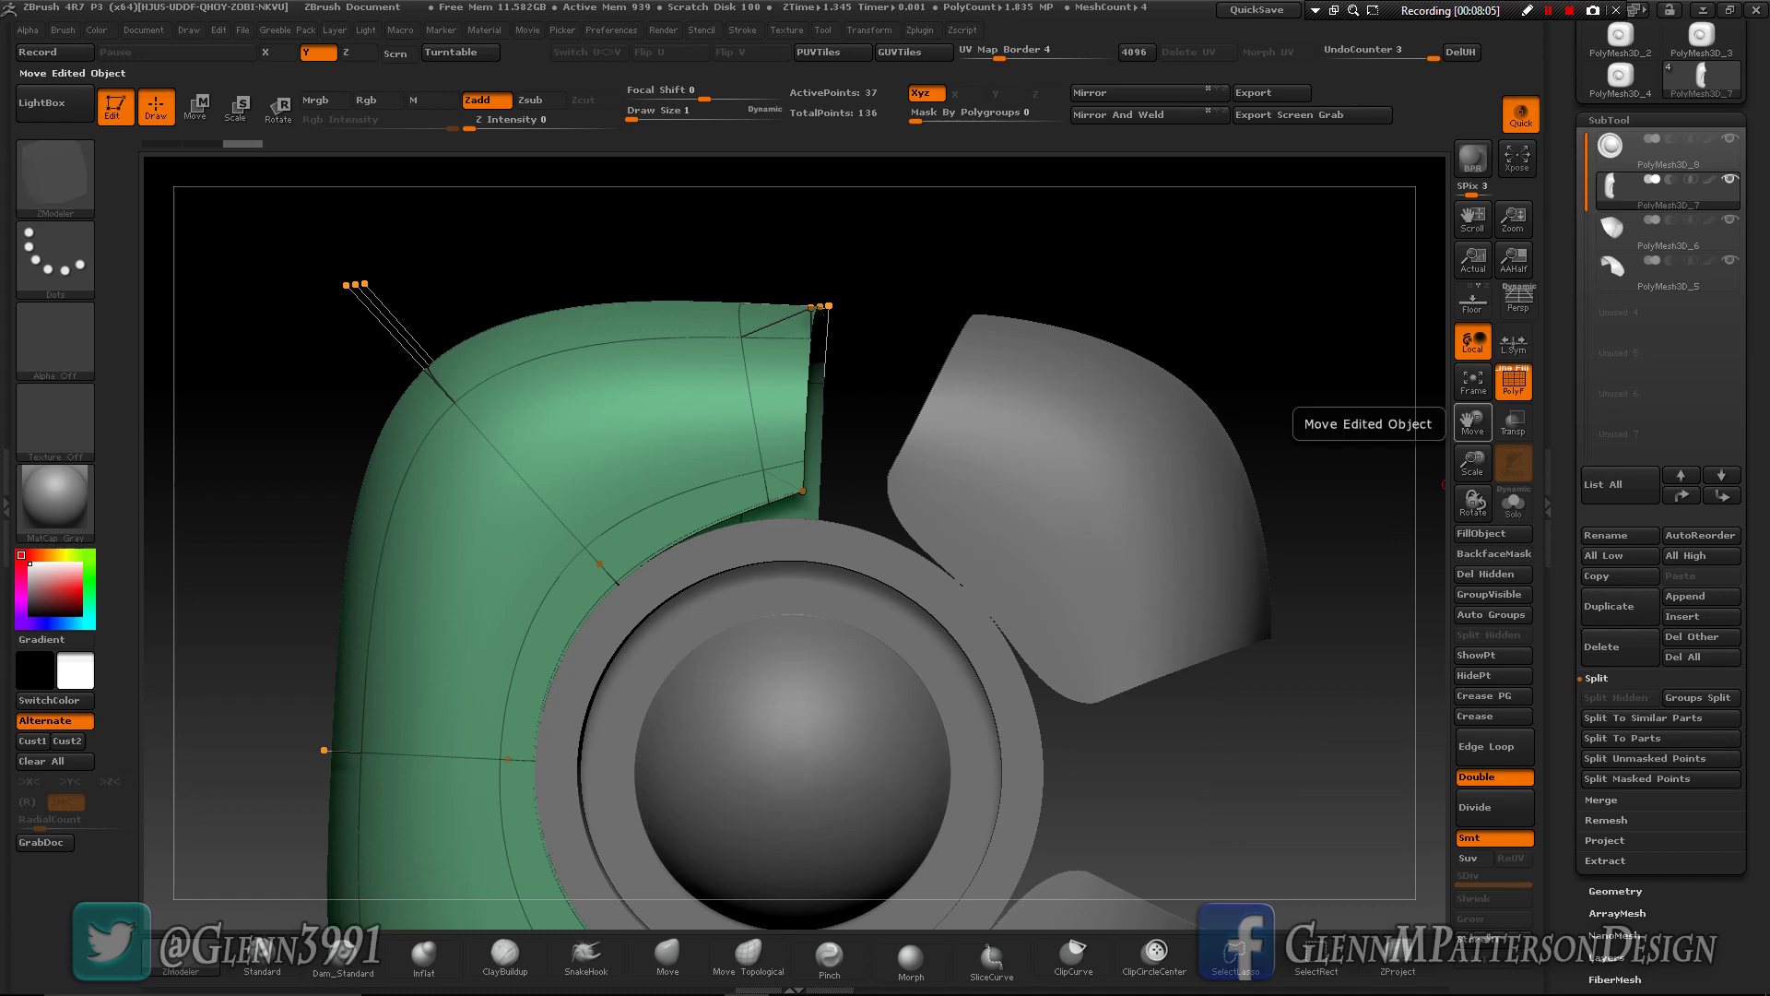
pyautogui.moveTo(1472, 422); pyautogui.dragTo(1516, 127)
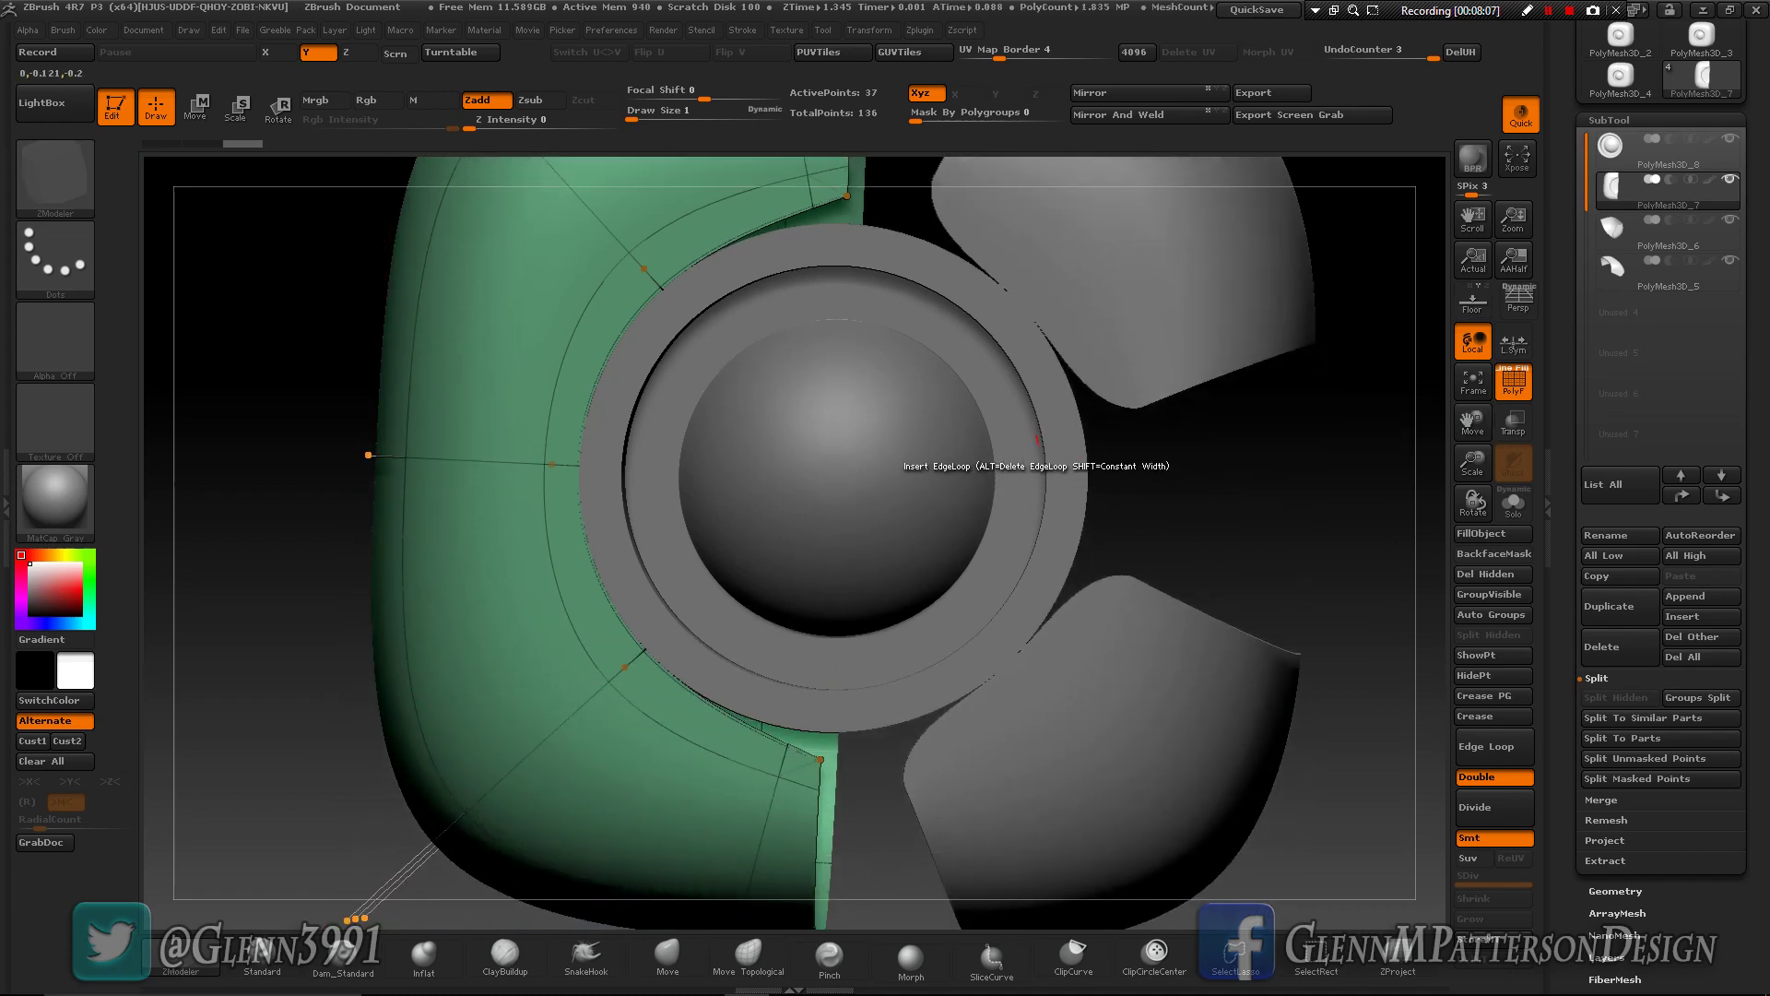
pyautogui.moveTo(1473, 422); pyautogui.dragTo(1481, 709)
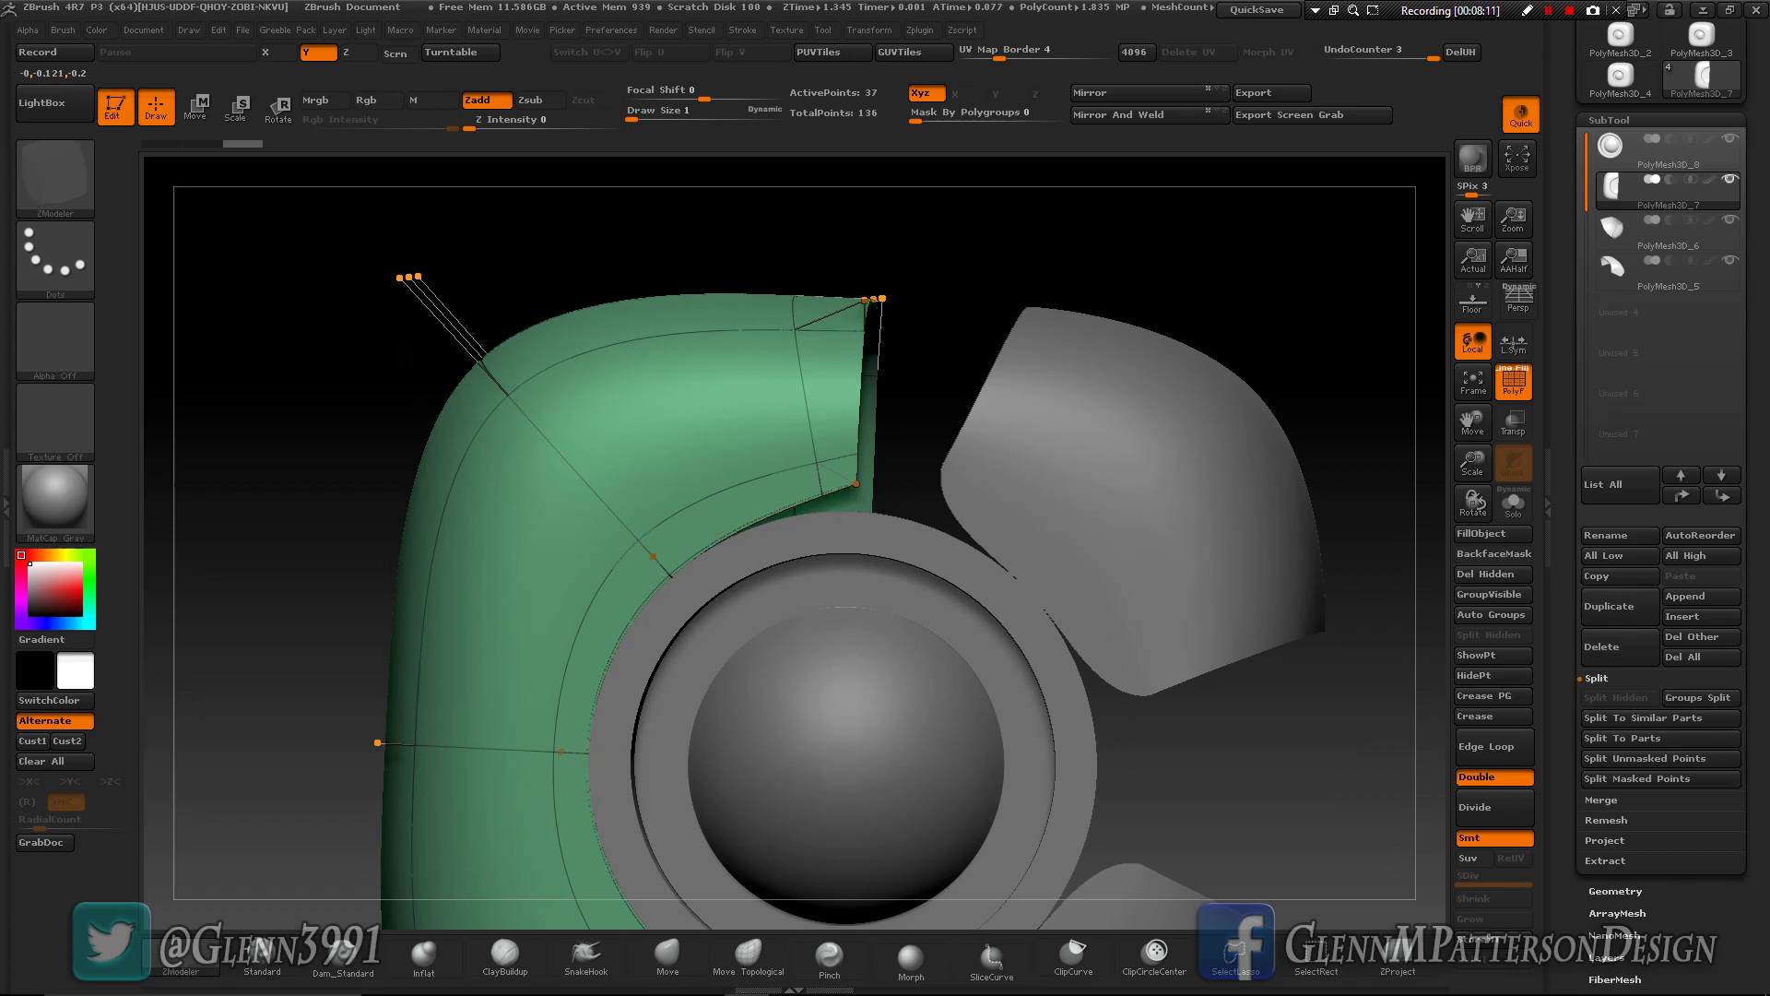
# - Crease the green panel's upper corner point where the split edge meets the circular cutout, using ZModeler's Crease point action
pyautogui.press('space')
pyautogui.click(712, 503)
pyautogui.click(856, 483)
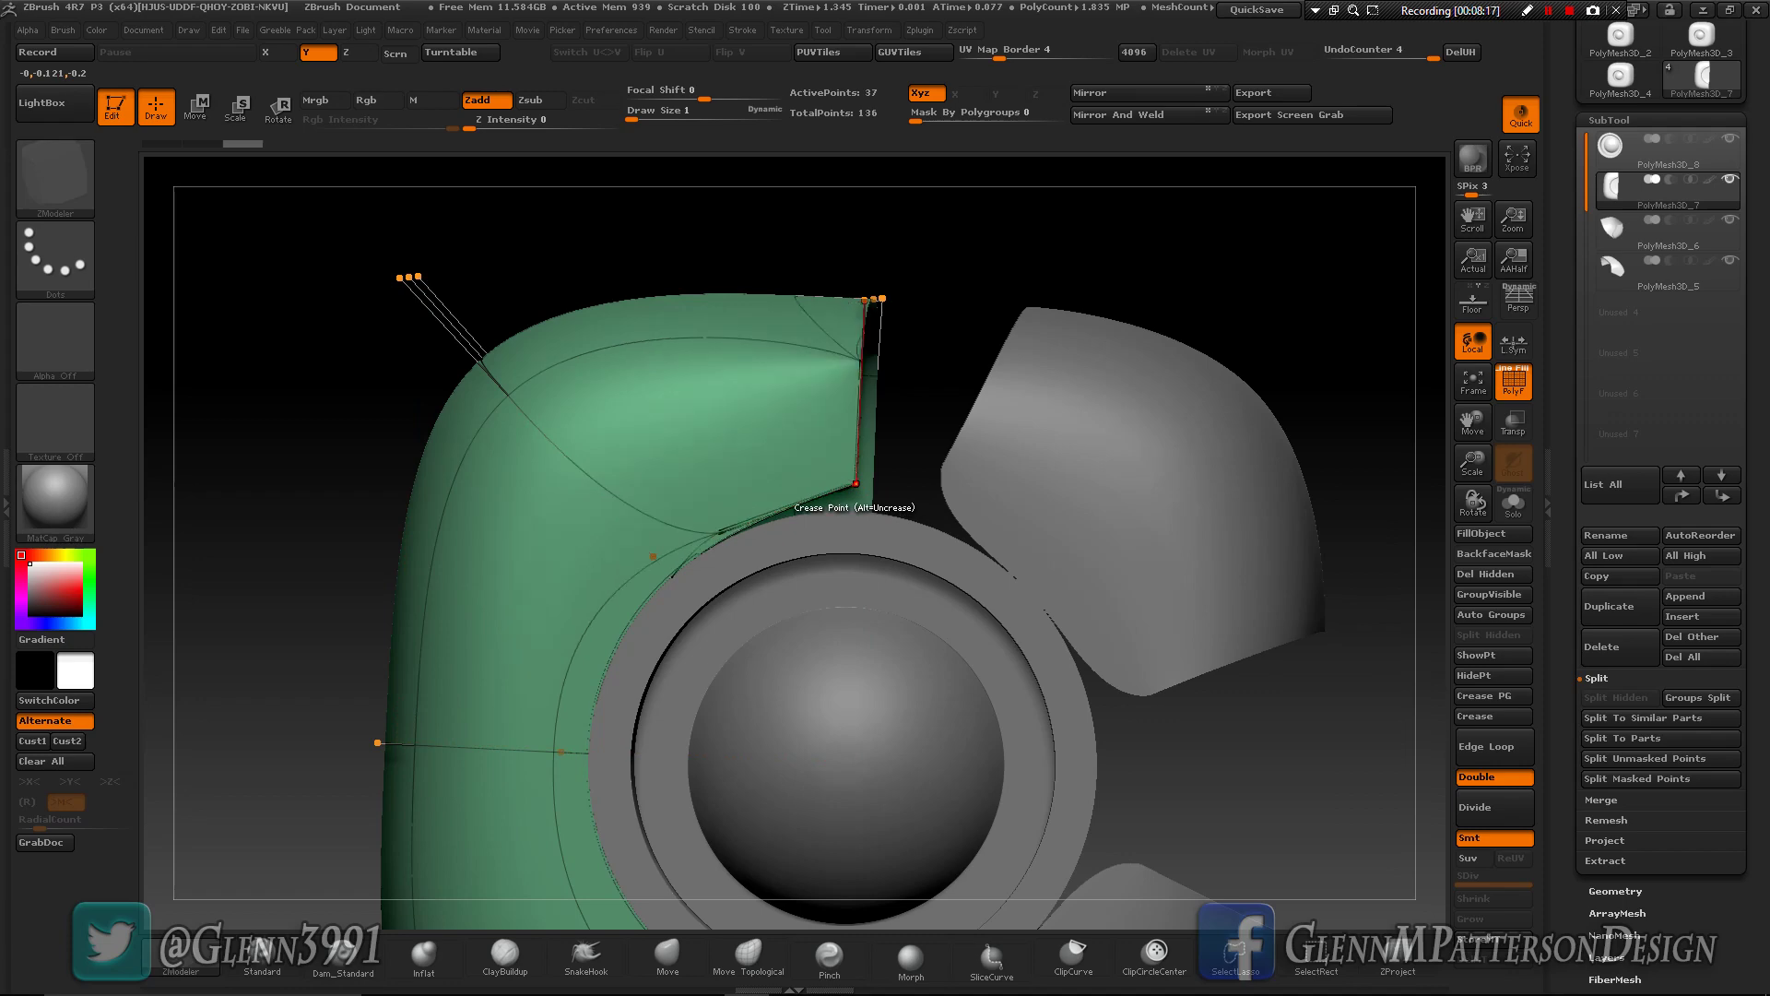
# - Inspect the green panel's creased corner, and make the unsplit polygrouped cube PolyMesh3D_4 the active tool
pyautogui.moveTo(922, 406); pyautogui.dragTo(820, 397)
pyautogui.moveTo(786, 411); pyautogui.dragTo(1041, 420, button='right')
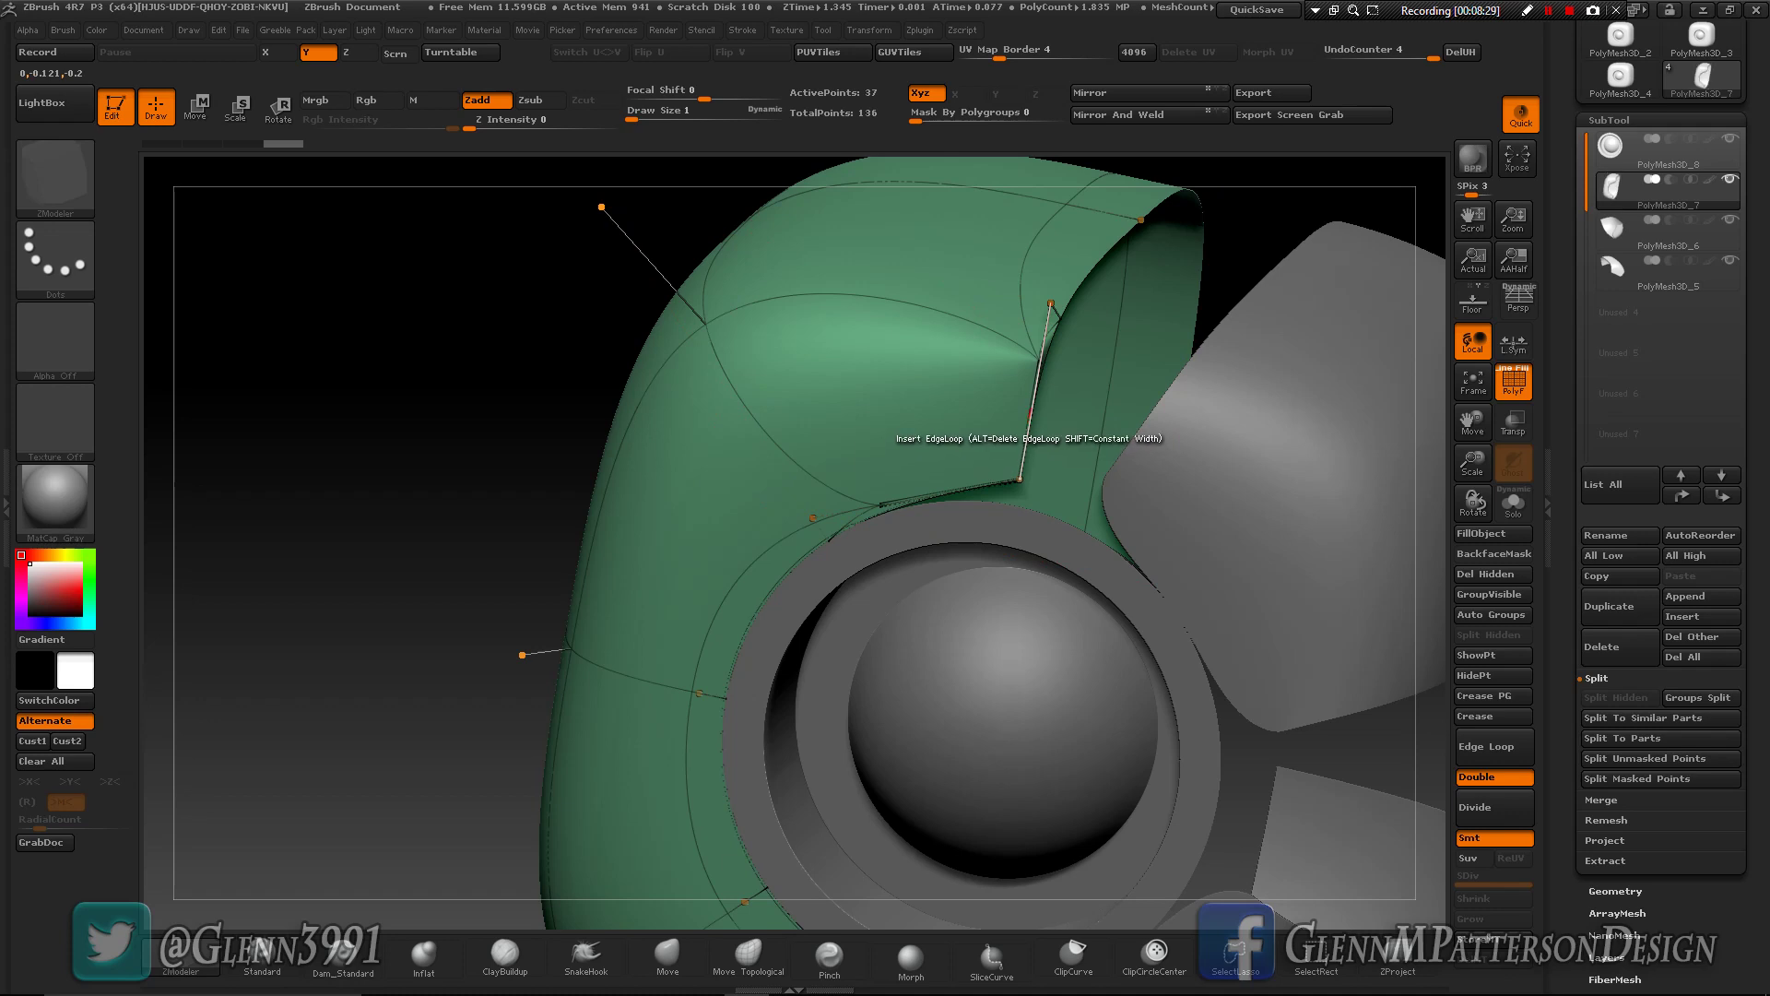
pyautogui.moveTo(1569, 360); pyautogui.dragTo(1568, 676)
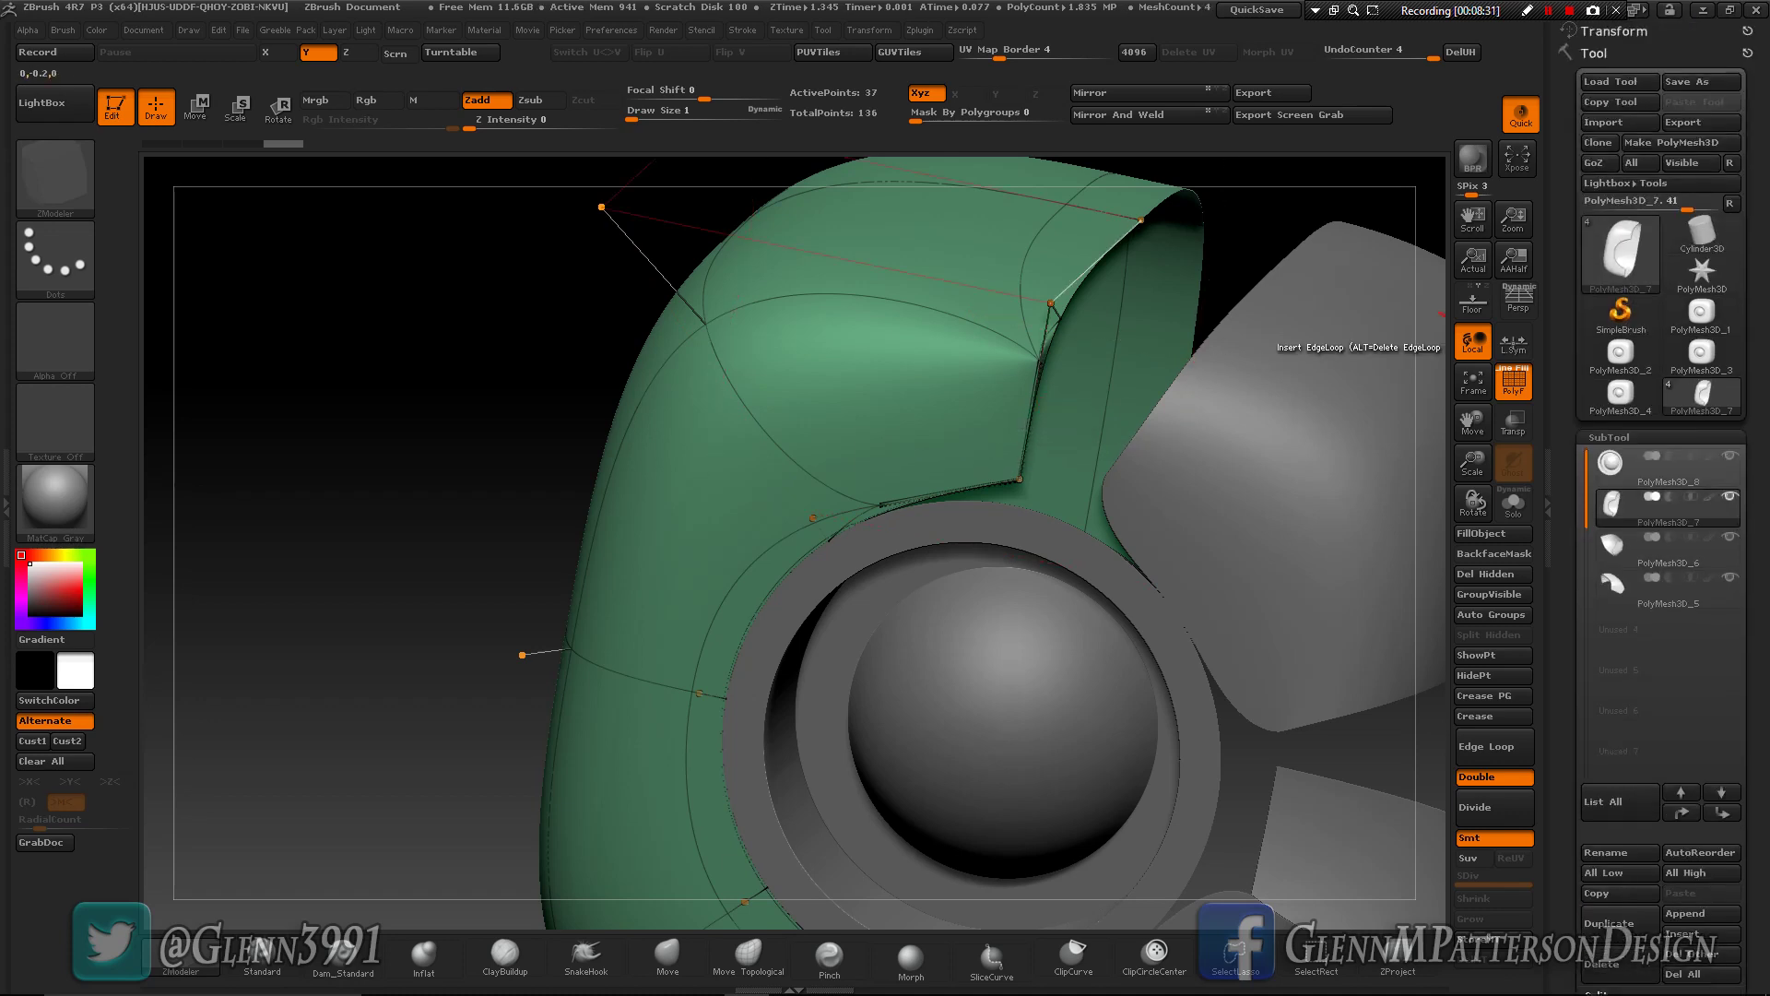
pyautogui.moveTo(1619, 394)
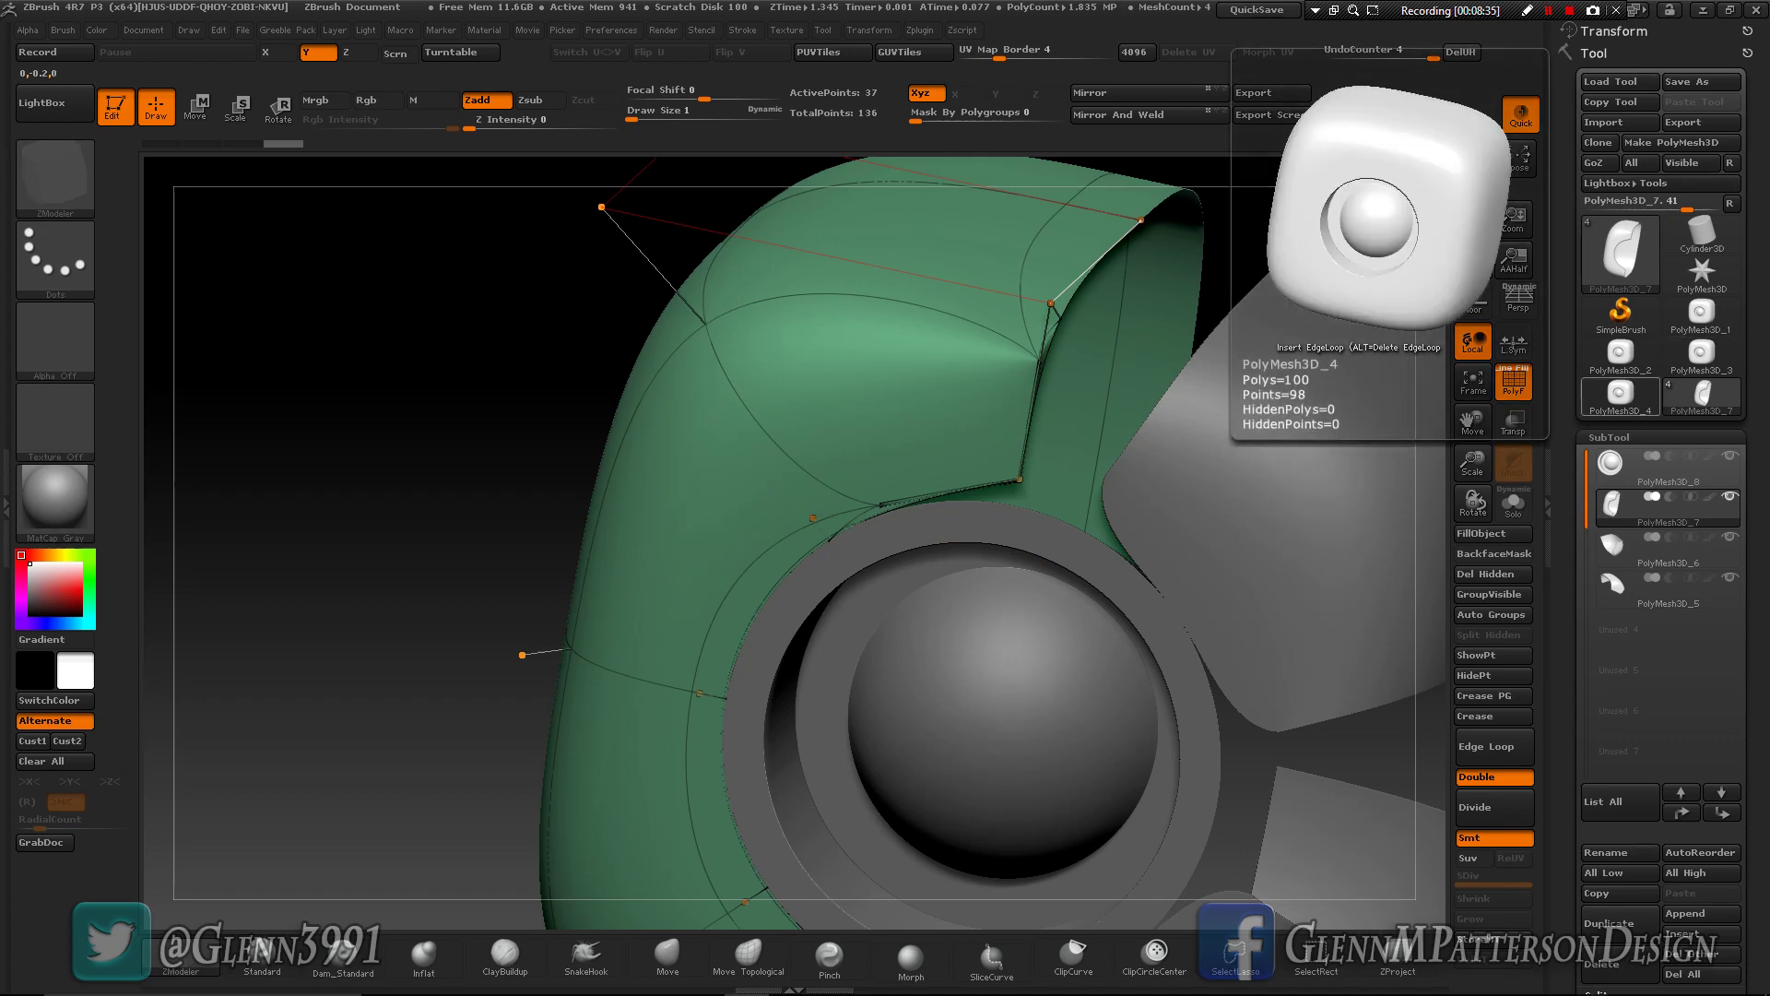
pyautogui.click(1620, 395)
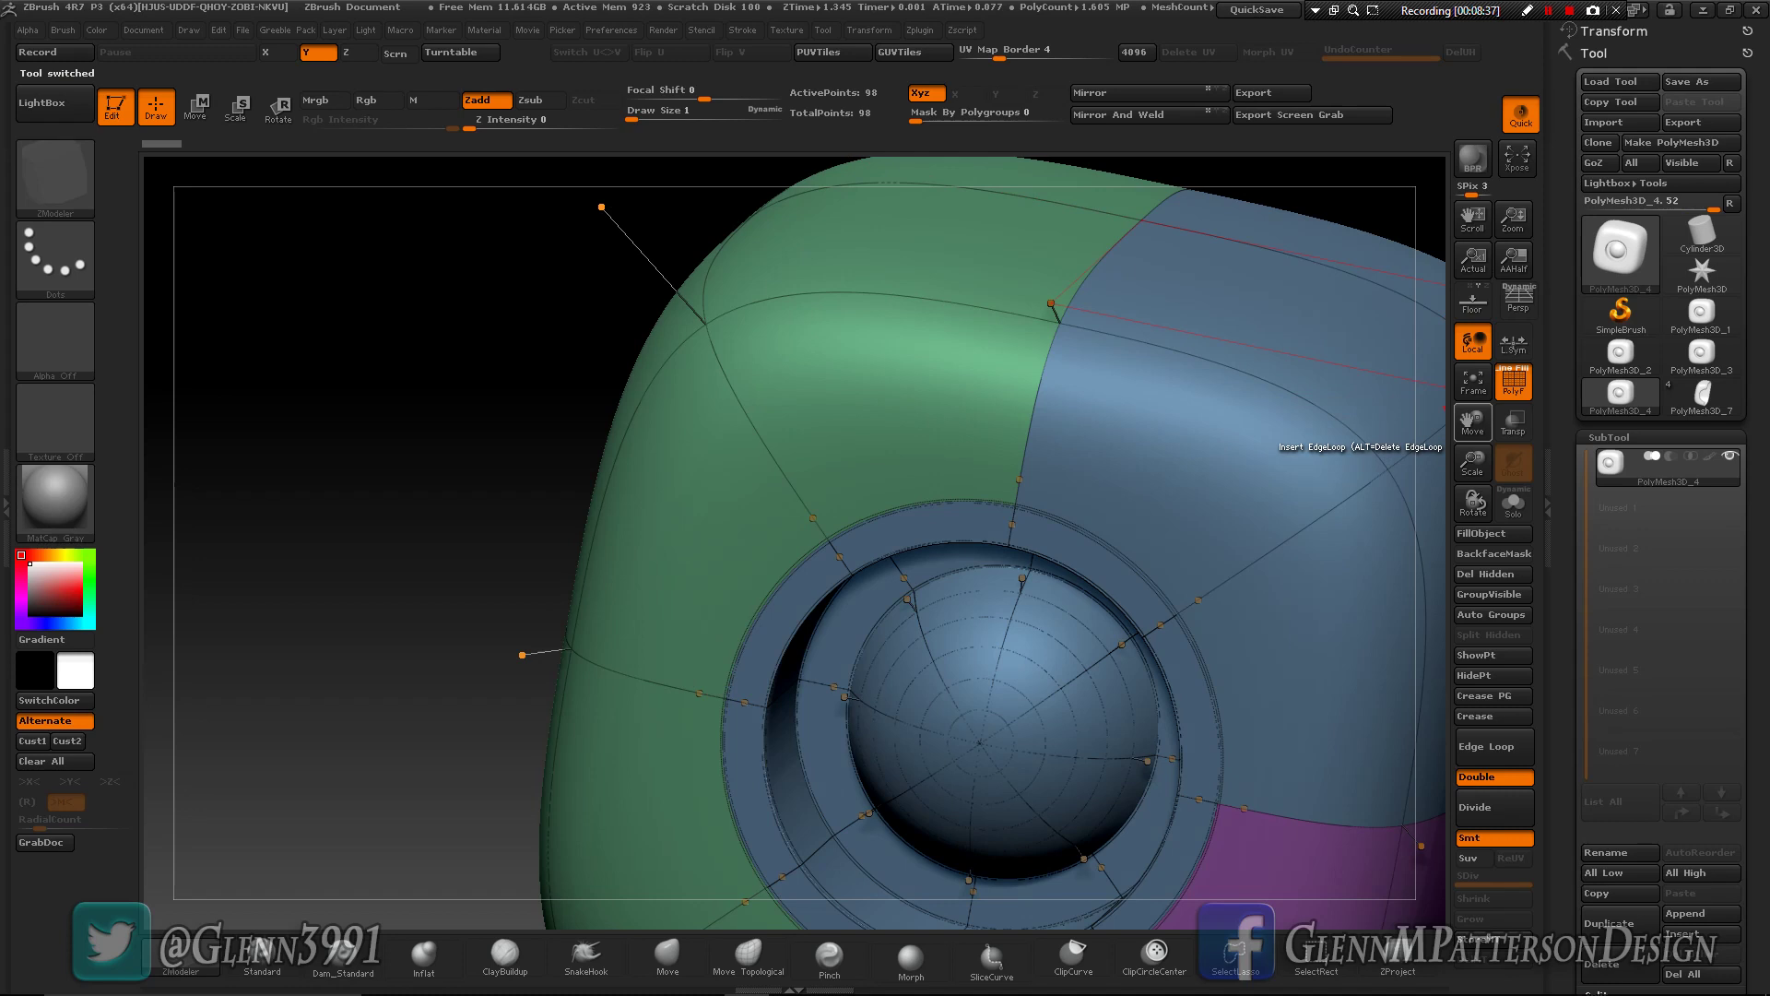
pyautogui.moveTo(1467, 421); pyautogui.dragTo(1212, 288)
# - Review the unsplit cube's Dynamic Subdiv and Panel Loops settings alongside its recess and panel edges
pyautogui.moveTo(1569, 784); pyautogui.dragTo(1569, 333)
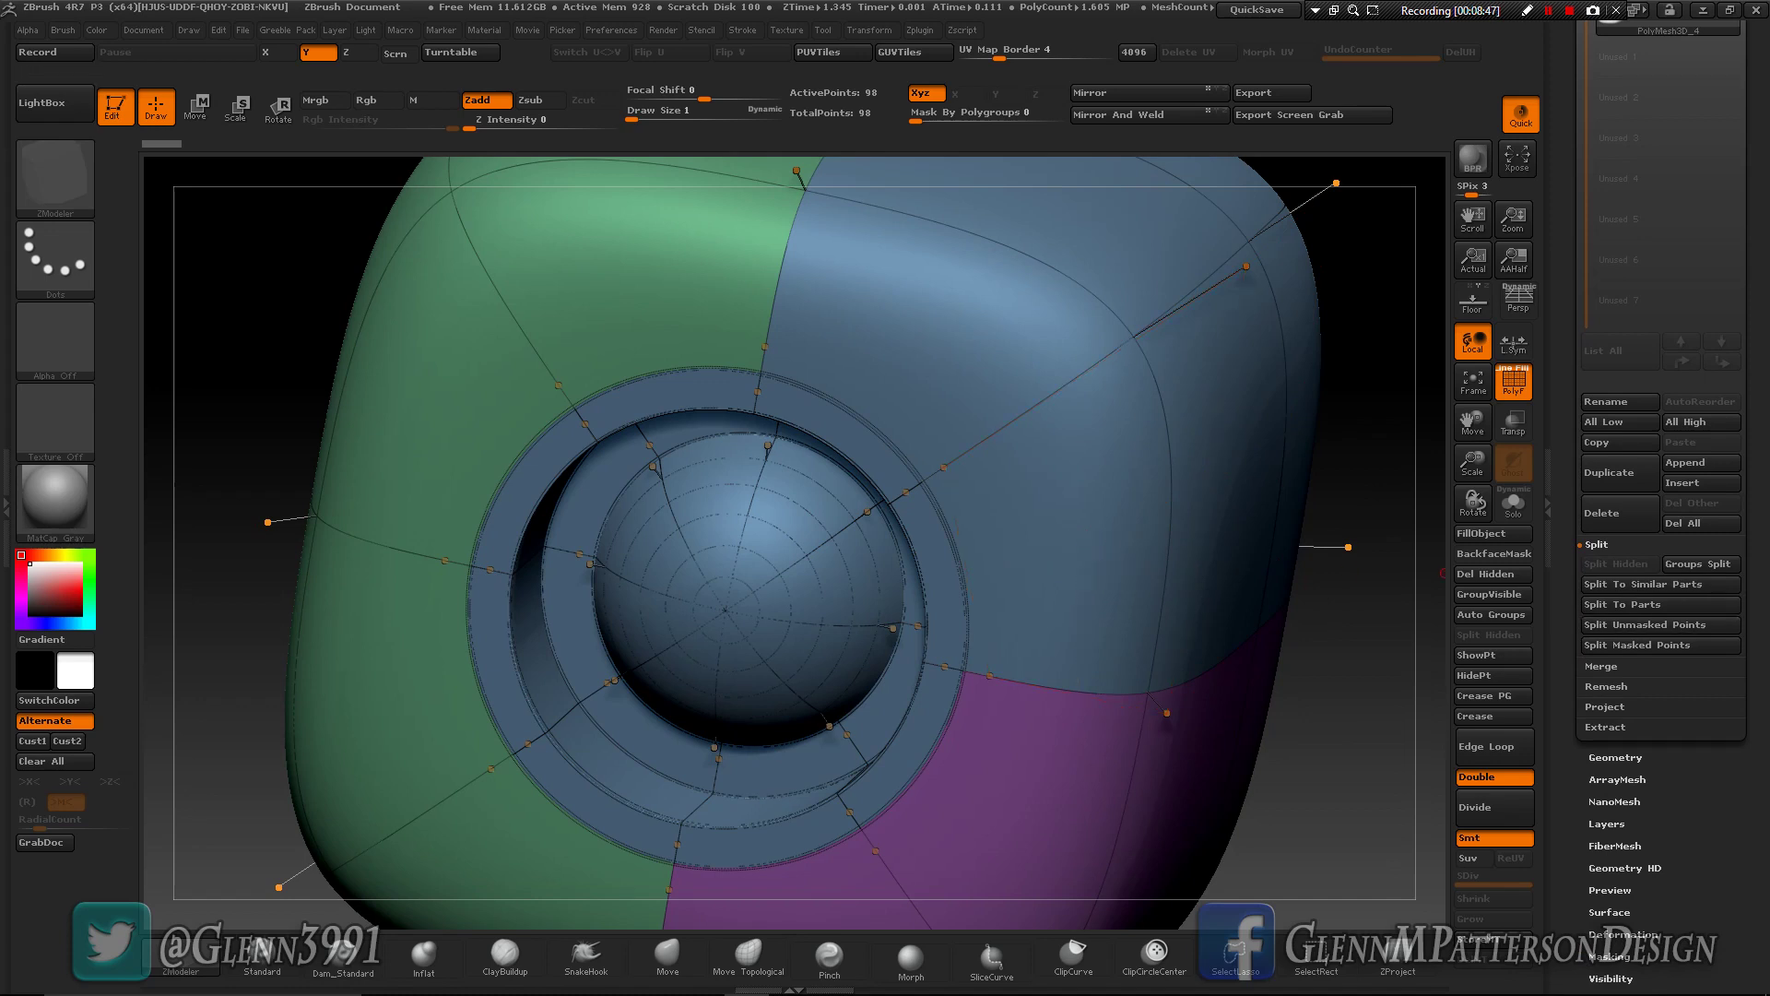
pyautogui.click(1614, 758)
pyautogui.scroll(4, 1659, 503)
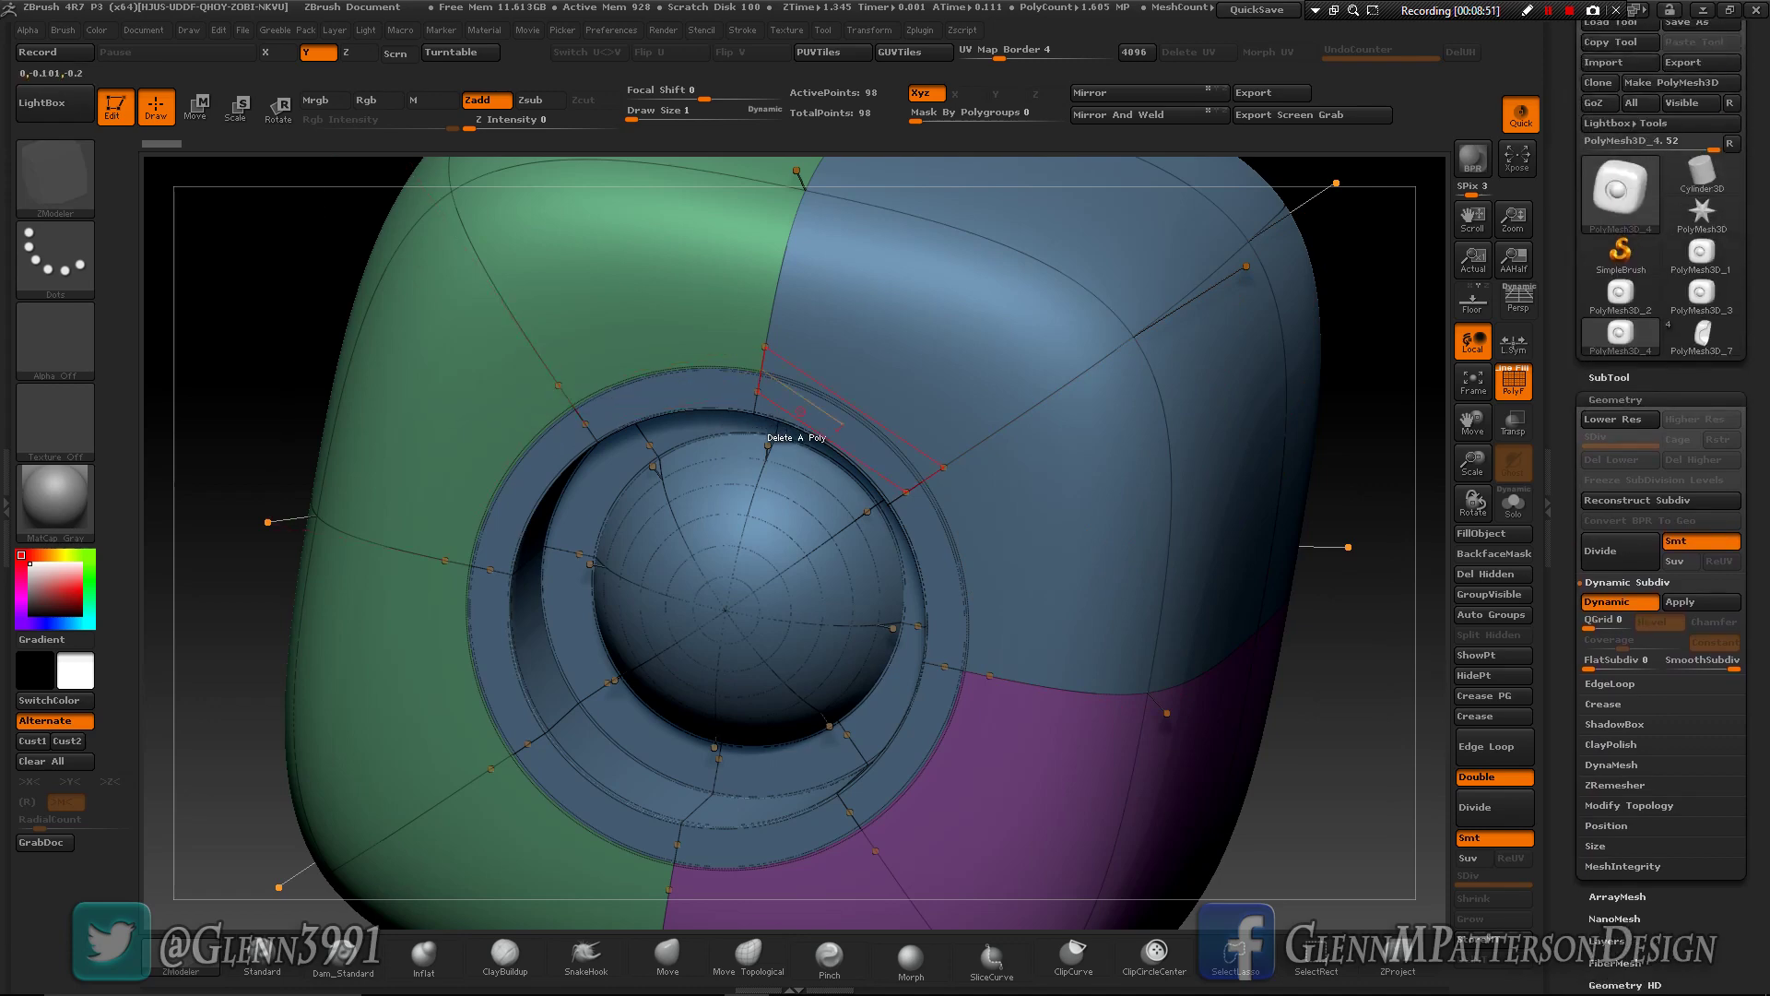
pyautogui.moveTo(795, 391)
pyautogui.mouseDown(button='right')
pyautogui.moveTo(595, 378)
pyautogui.moveTo(830, 395)
pyautogui.mouseUp(button='right')
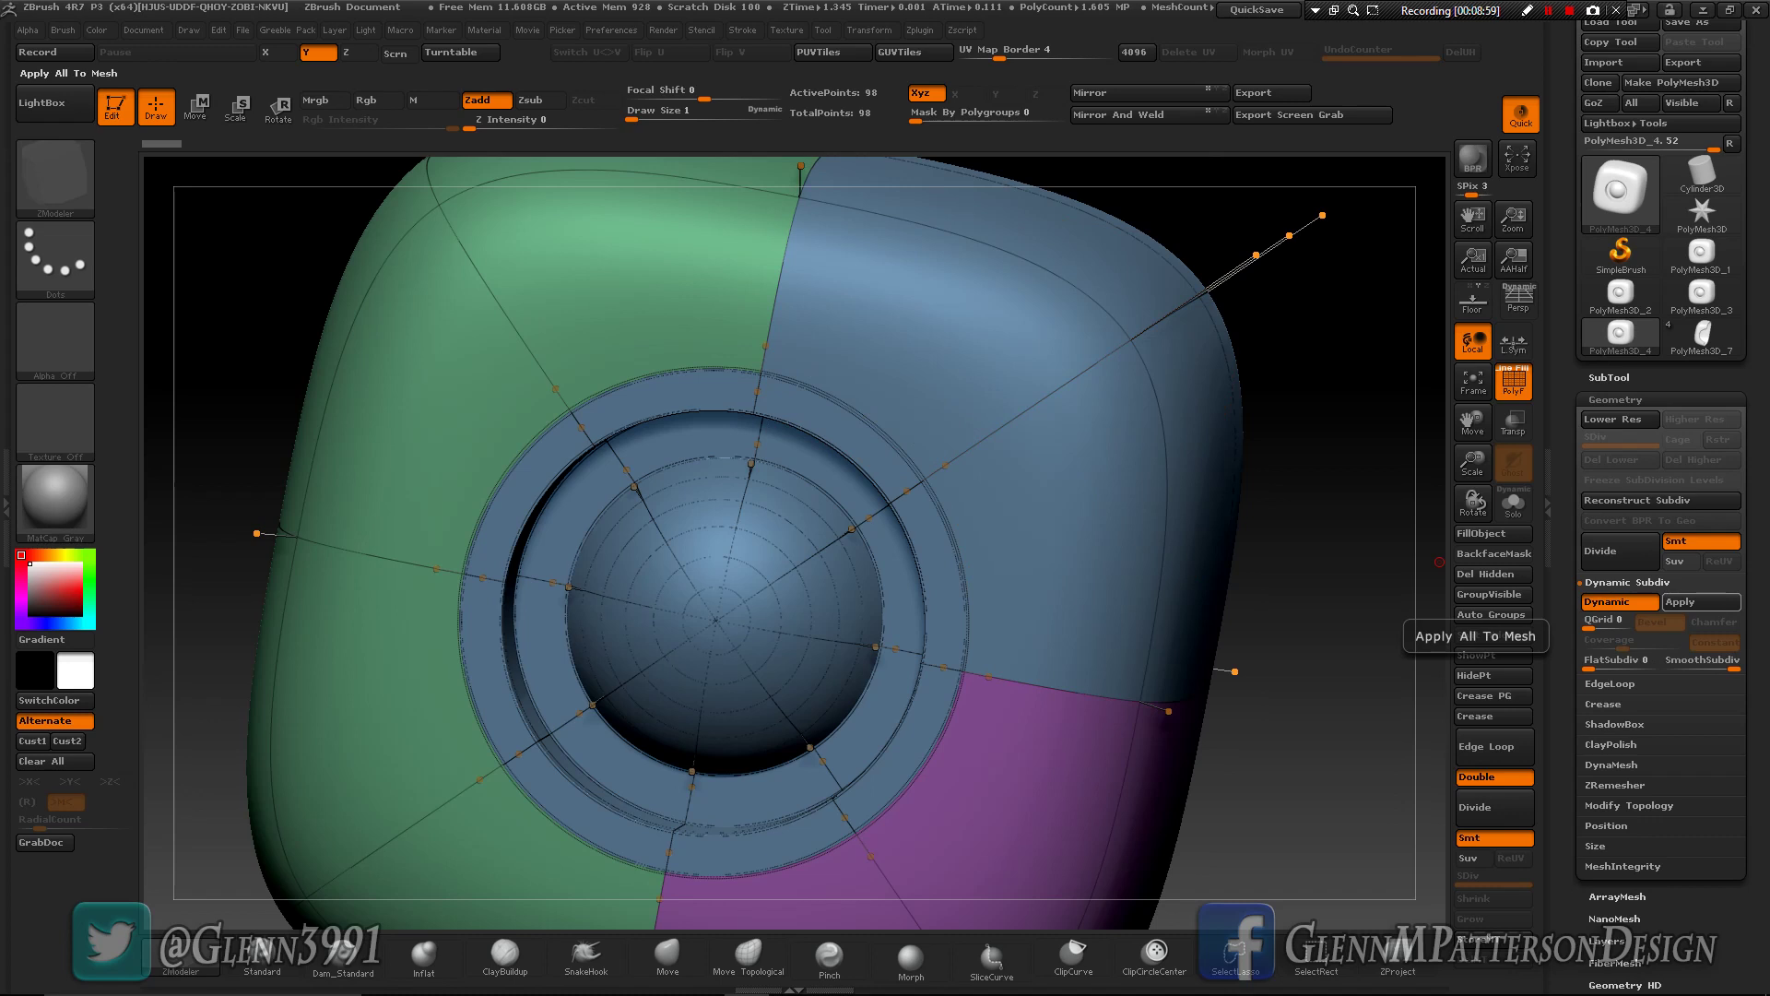
pyautogui.click(1609, 684)
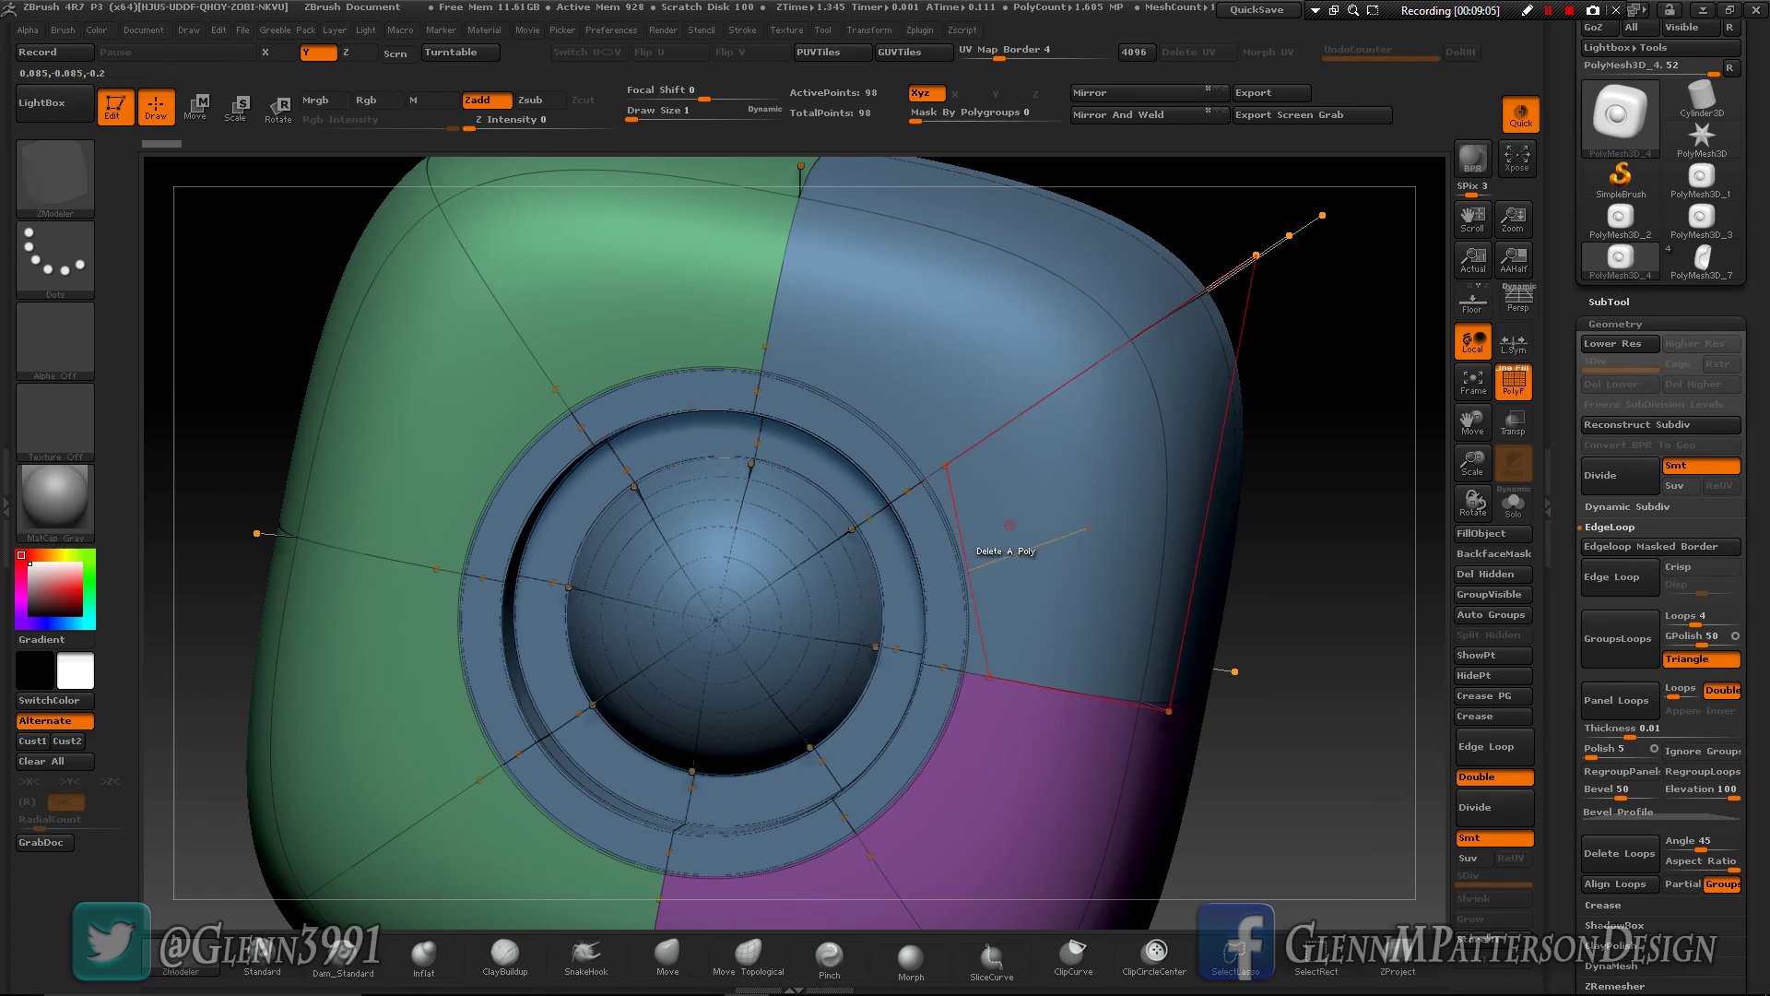
pyautogui.moveTo(1039, 528); pyautogui.dragTo(908, 525, button='right')
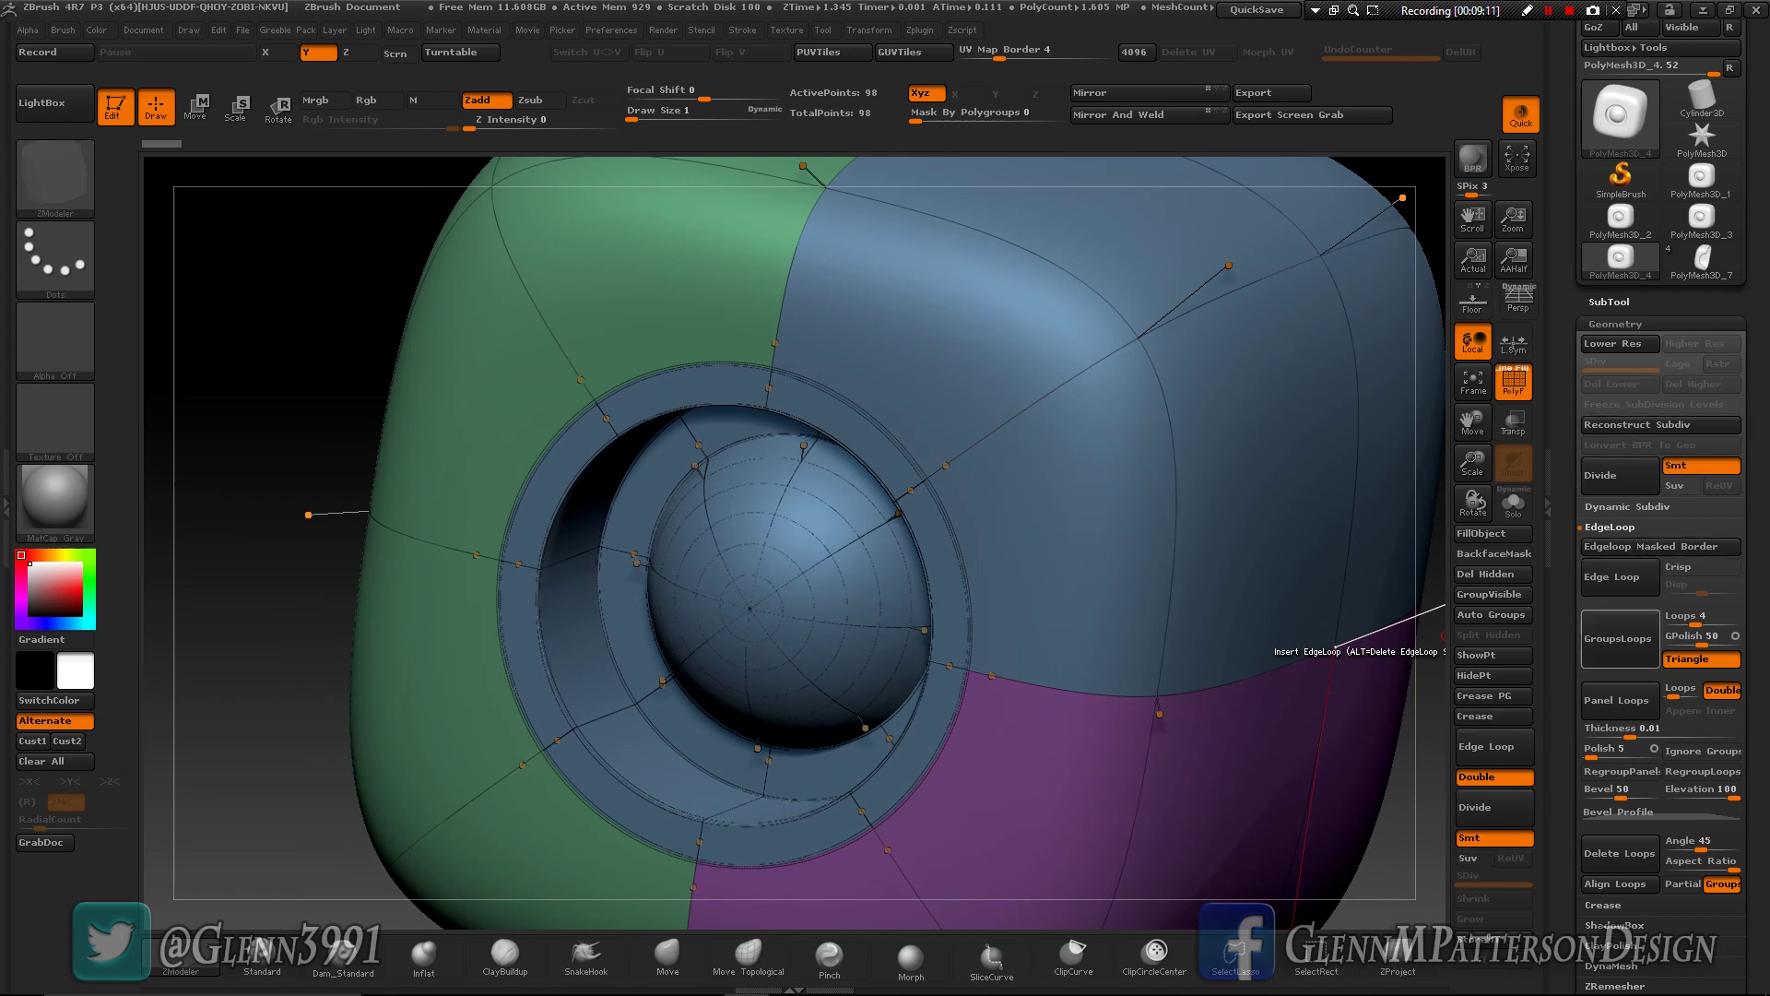
pyautogui.click(1622, 728)
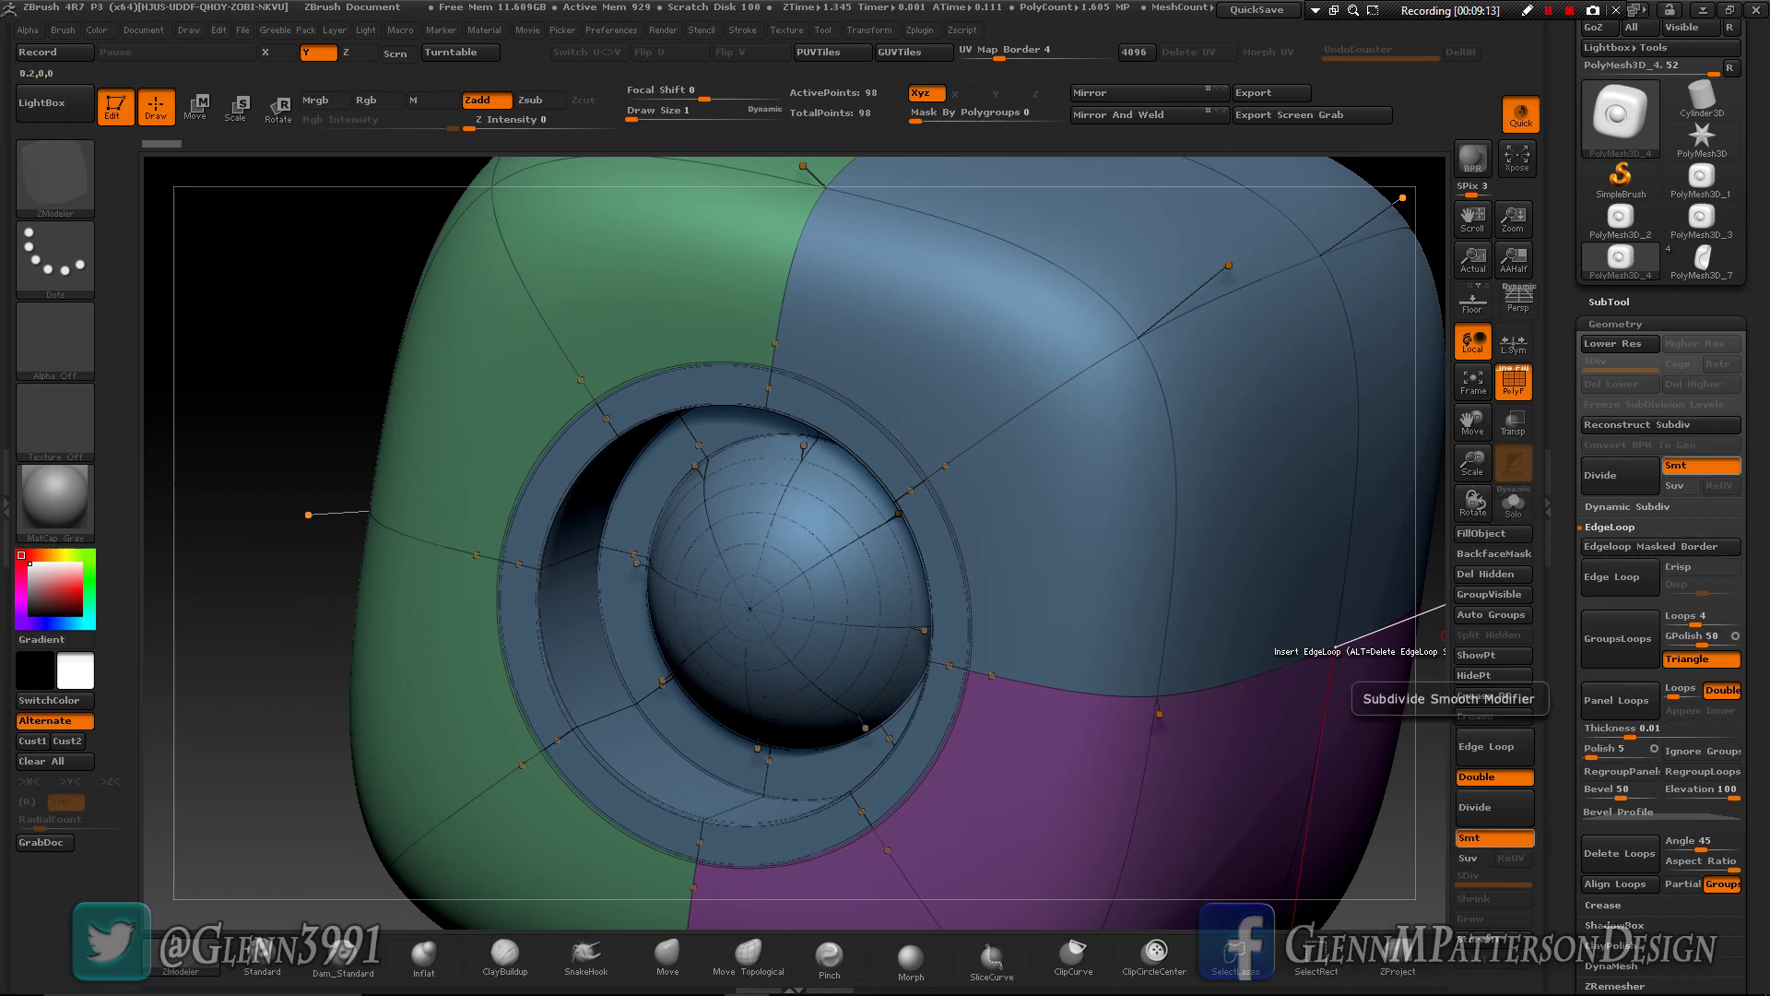
# - Apply the dynamic subdivision to the unsplit cube's mesh and compare its subdivision levels 1 and 8
pyautogui.click(1609, 303)
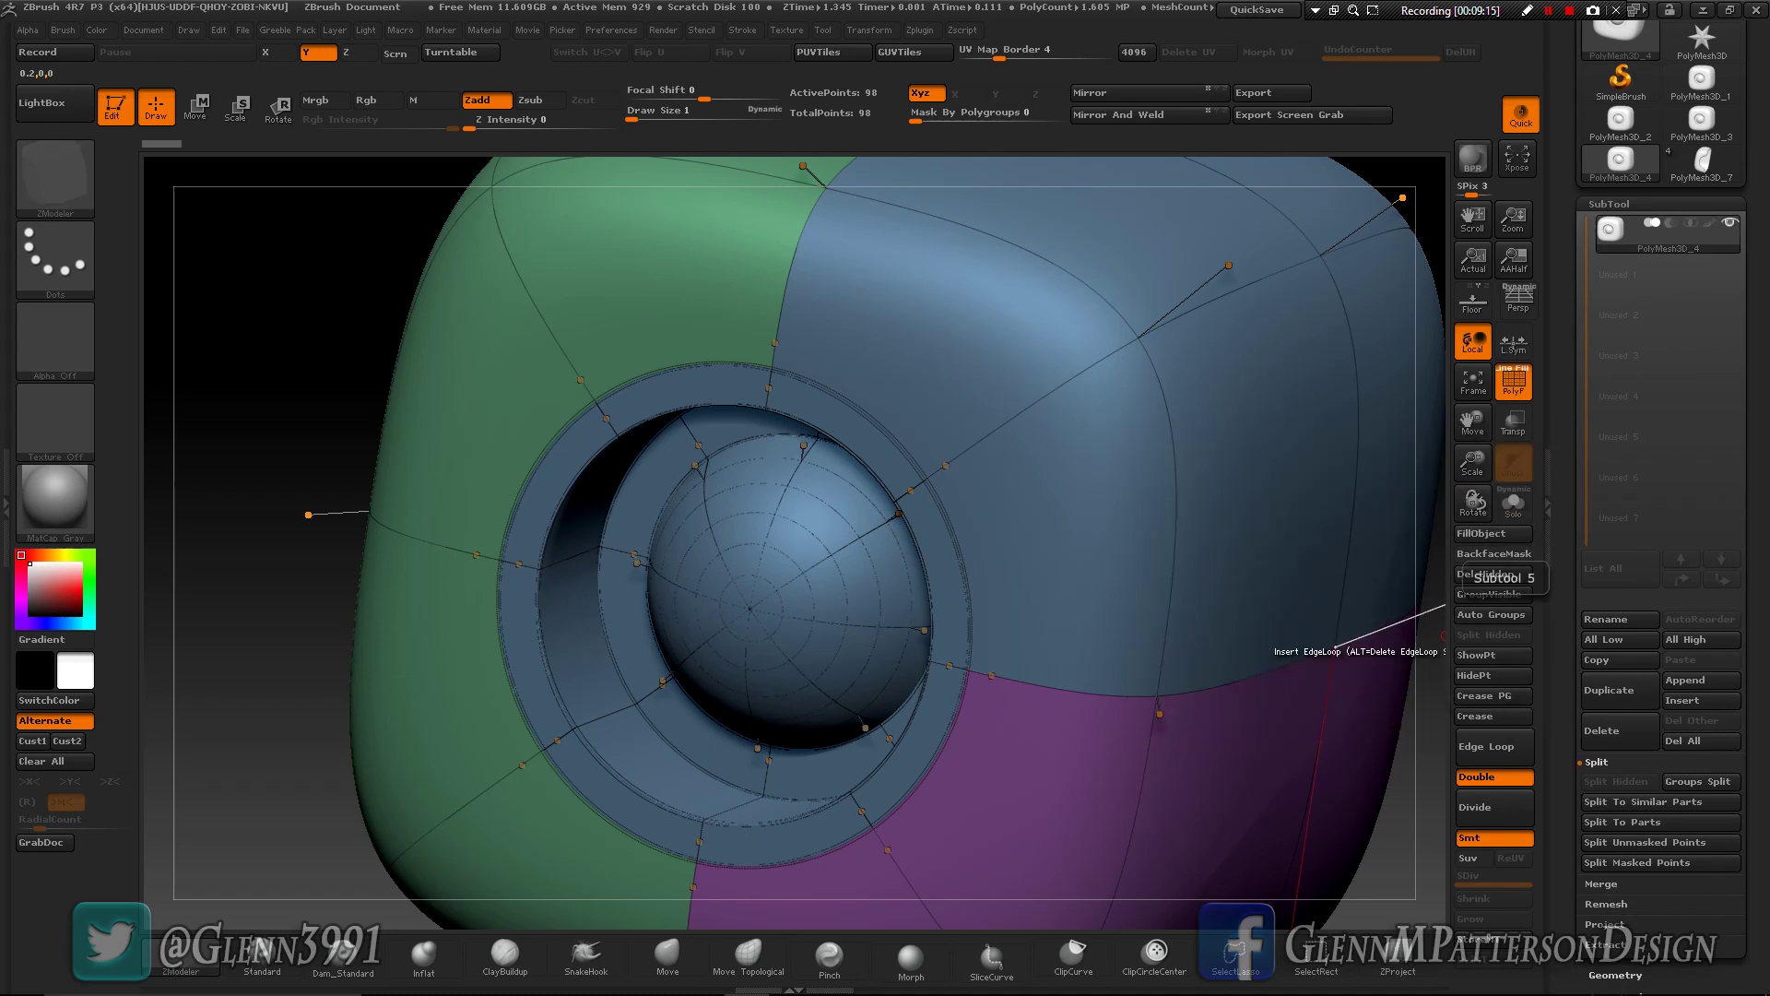
pyautogui.moveTo(1570, 640); pyautogui.dragTo(1570, 301)
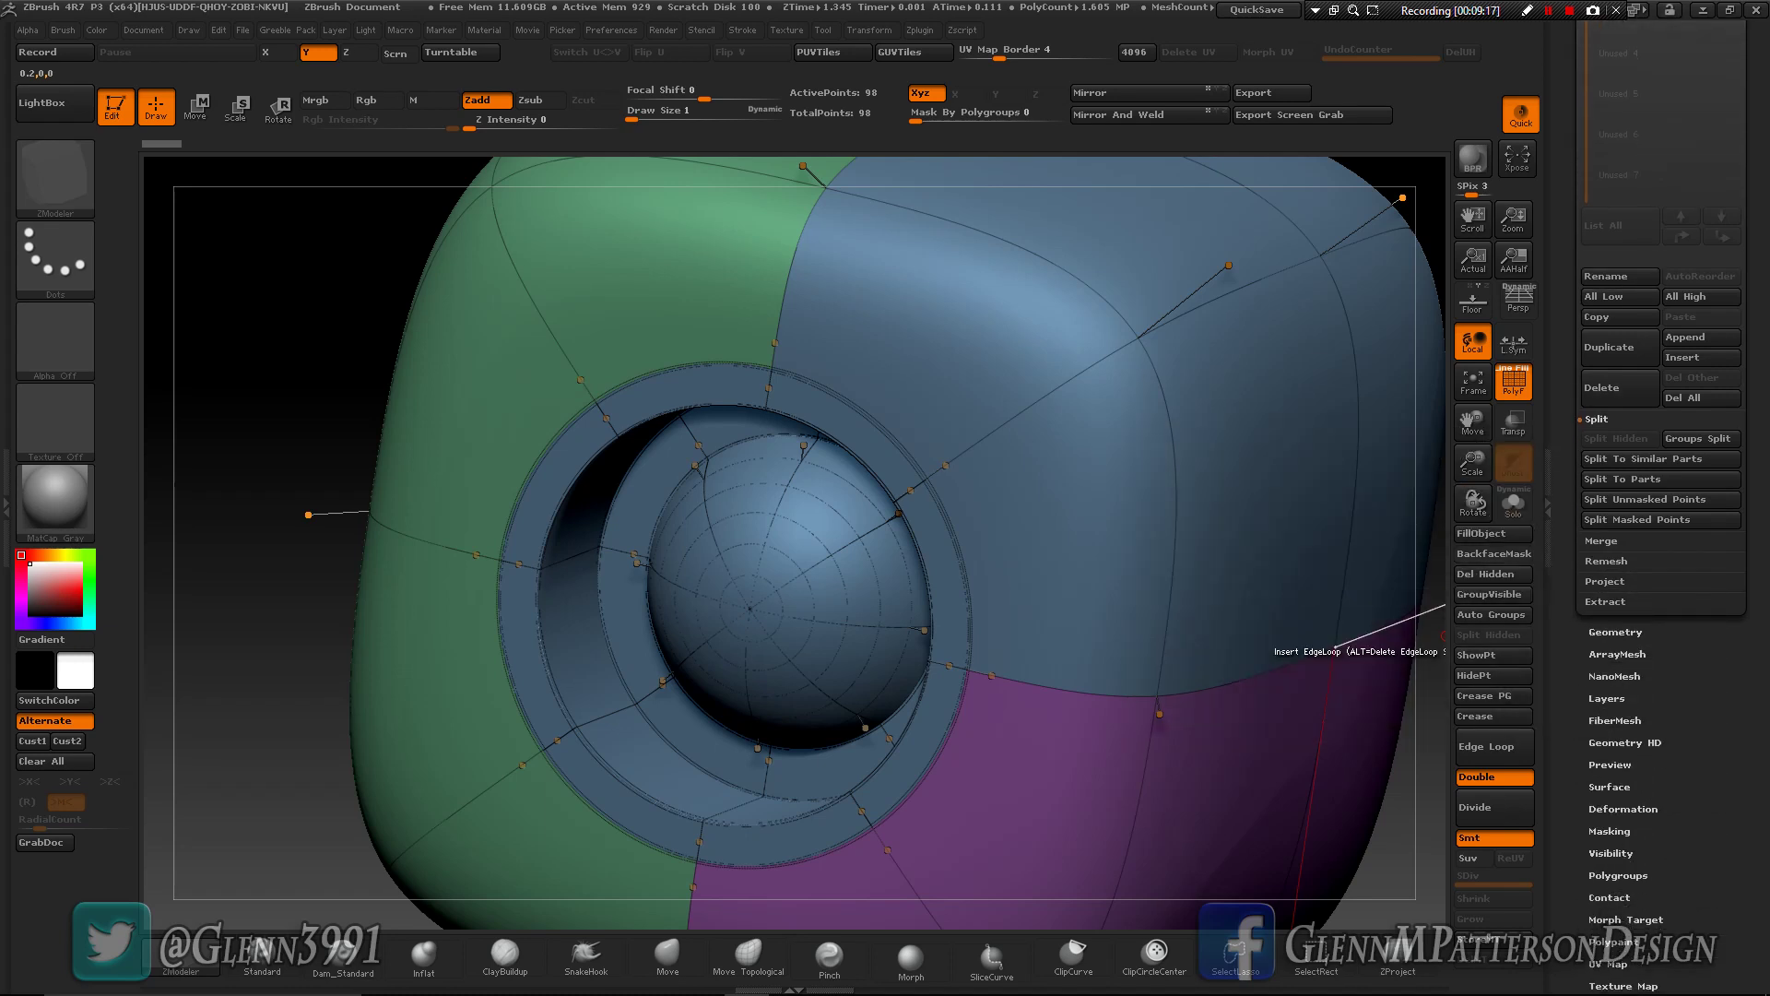
pyautogui.click(1615, 632)
pyautogui.moveTo(1570, 516); pyautogui.dragTo(1570, 875)
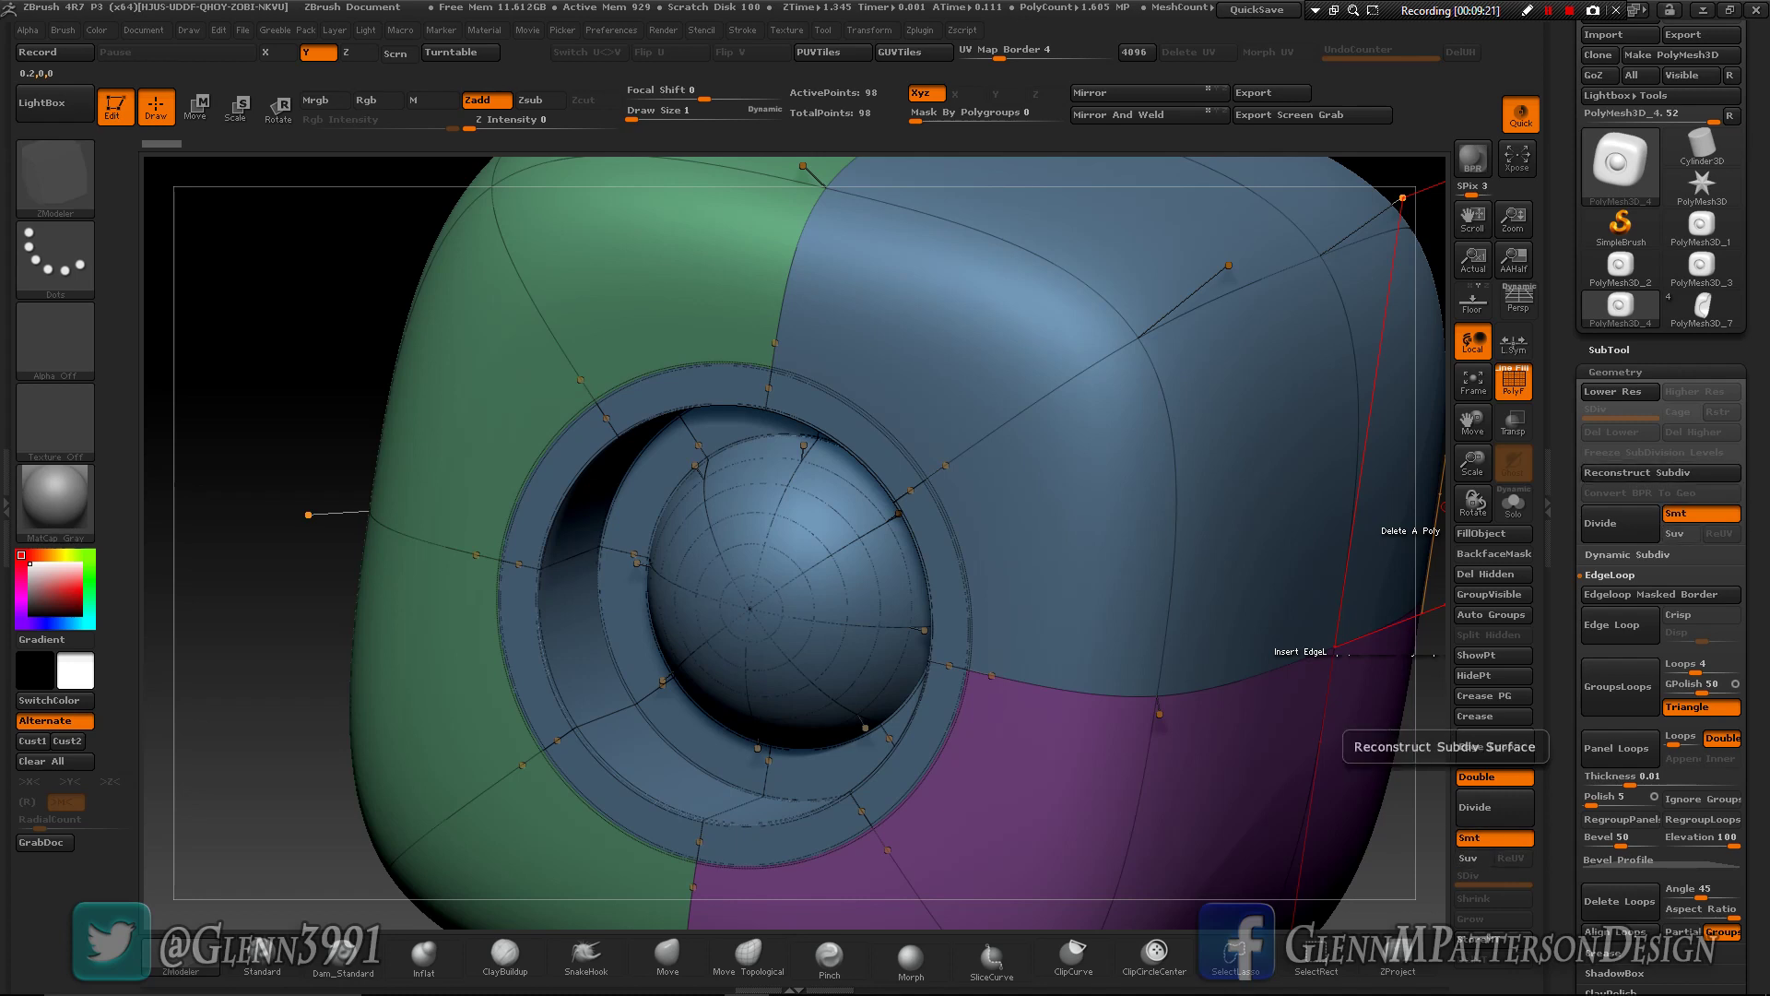
pyautogui.click(1627, 555)
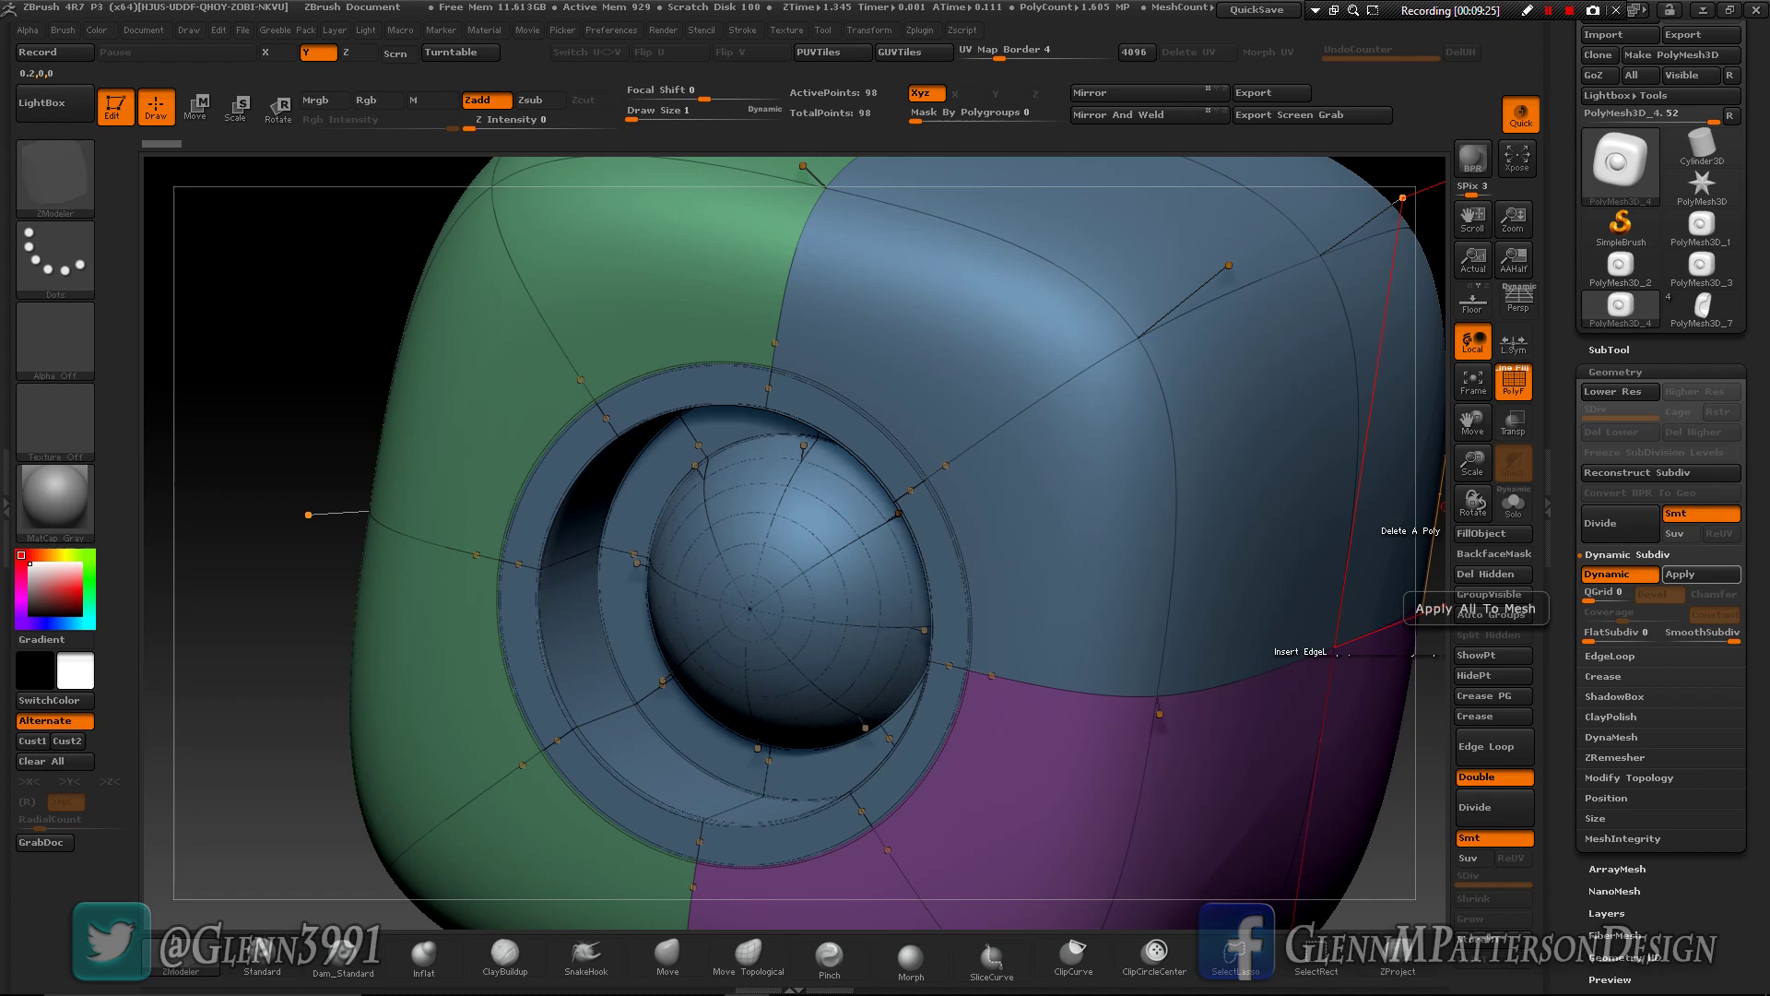
pyautogui.click(1696, 573)
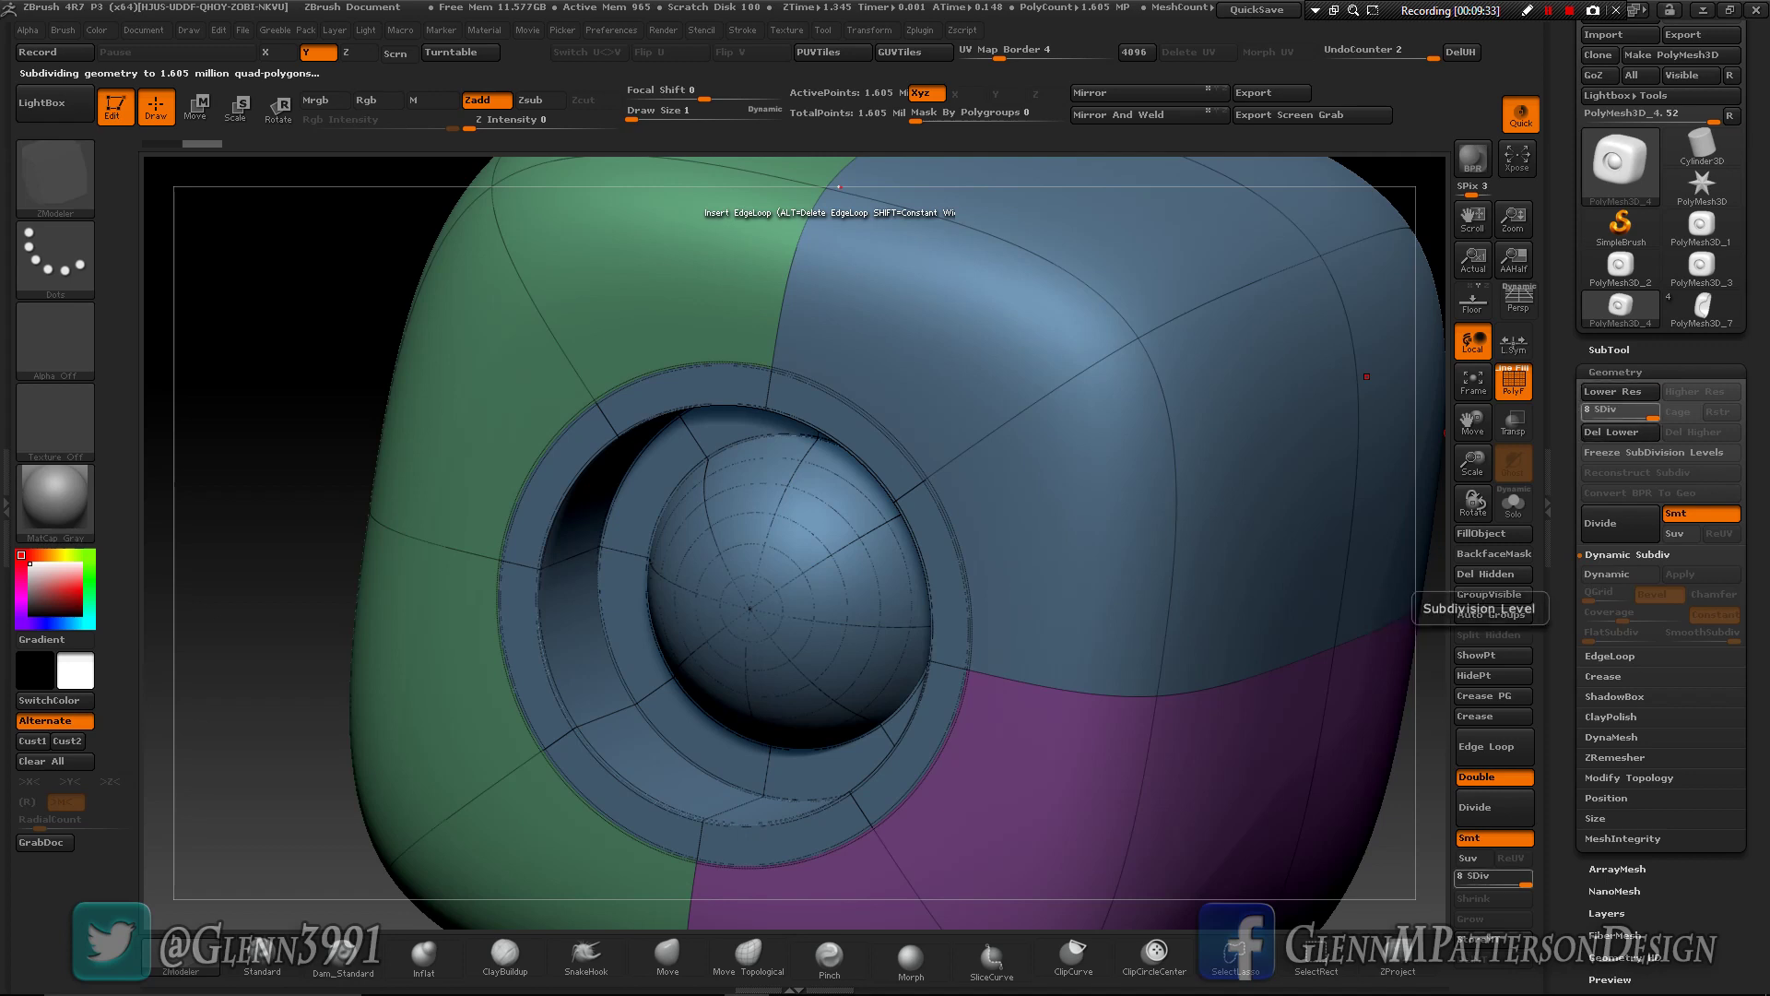
pyautogui.click(1616, 413)
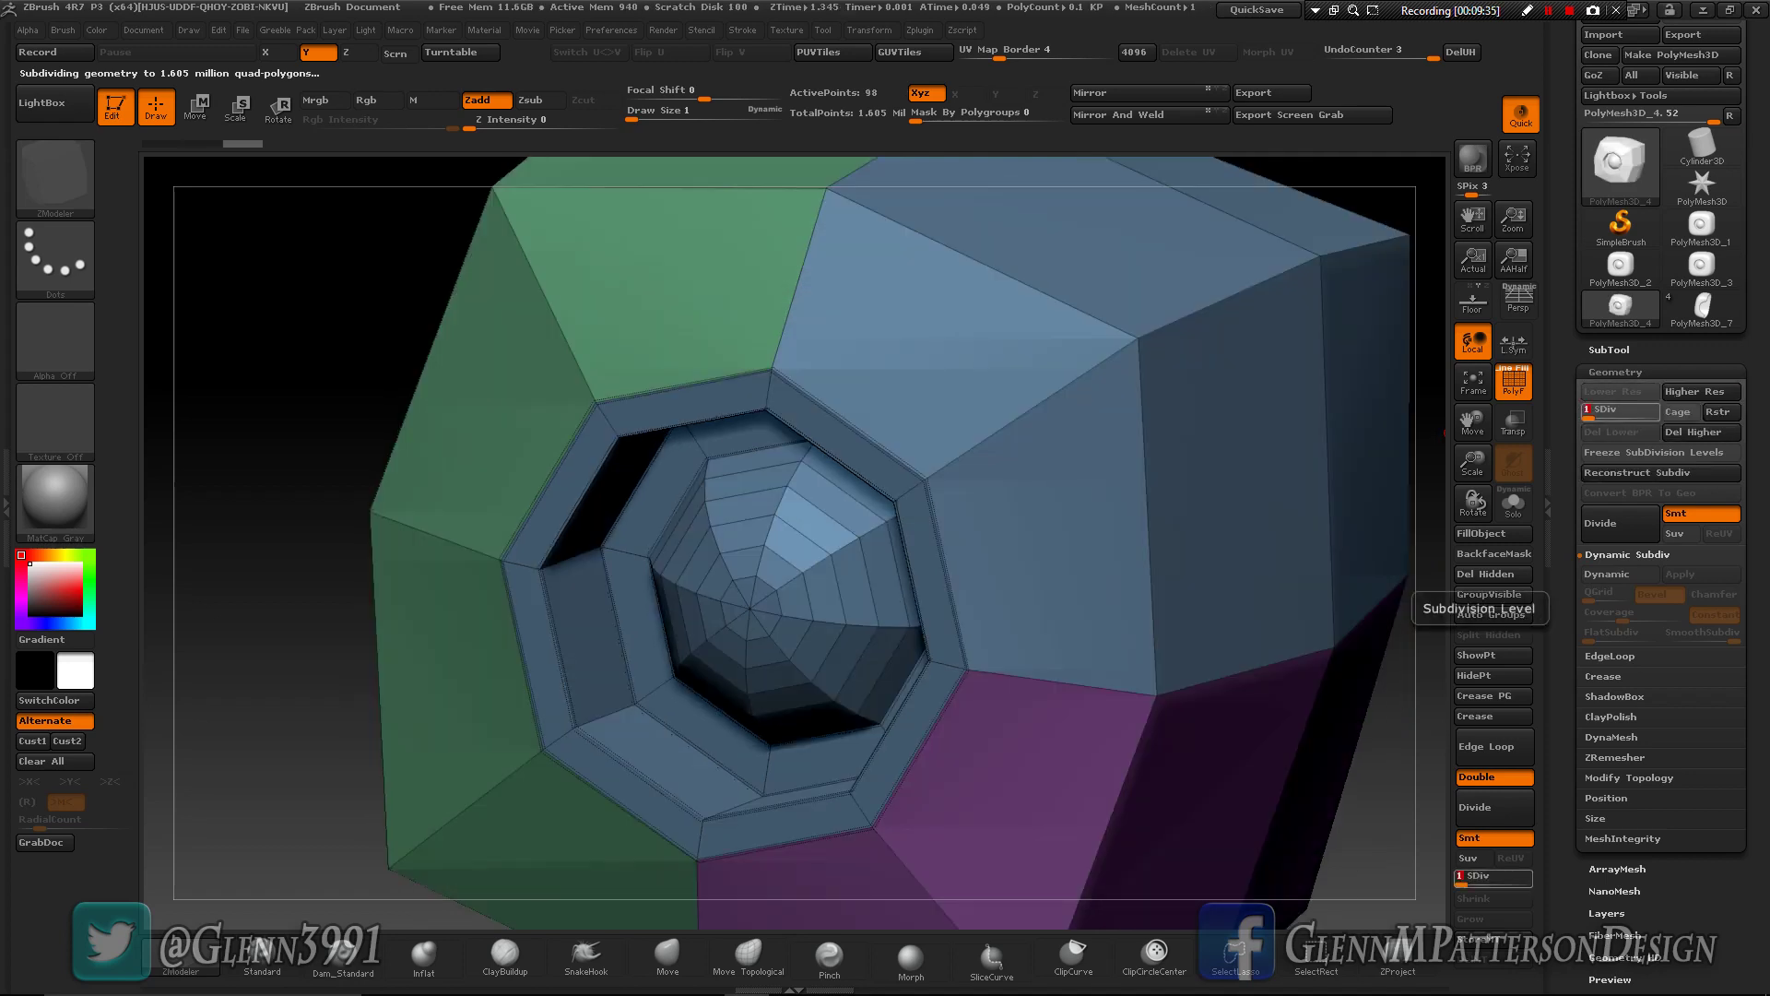
pyautogui.moveTo(1589, 413); pyautogui.dragTo(1654, 413)
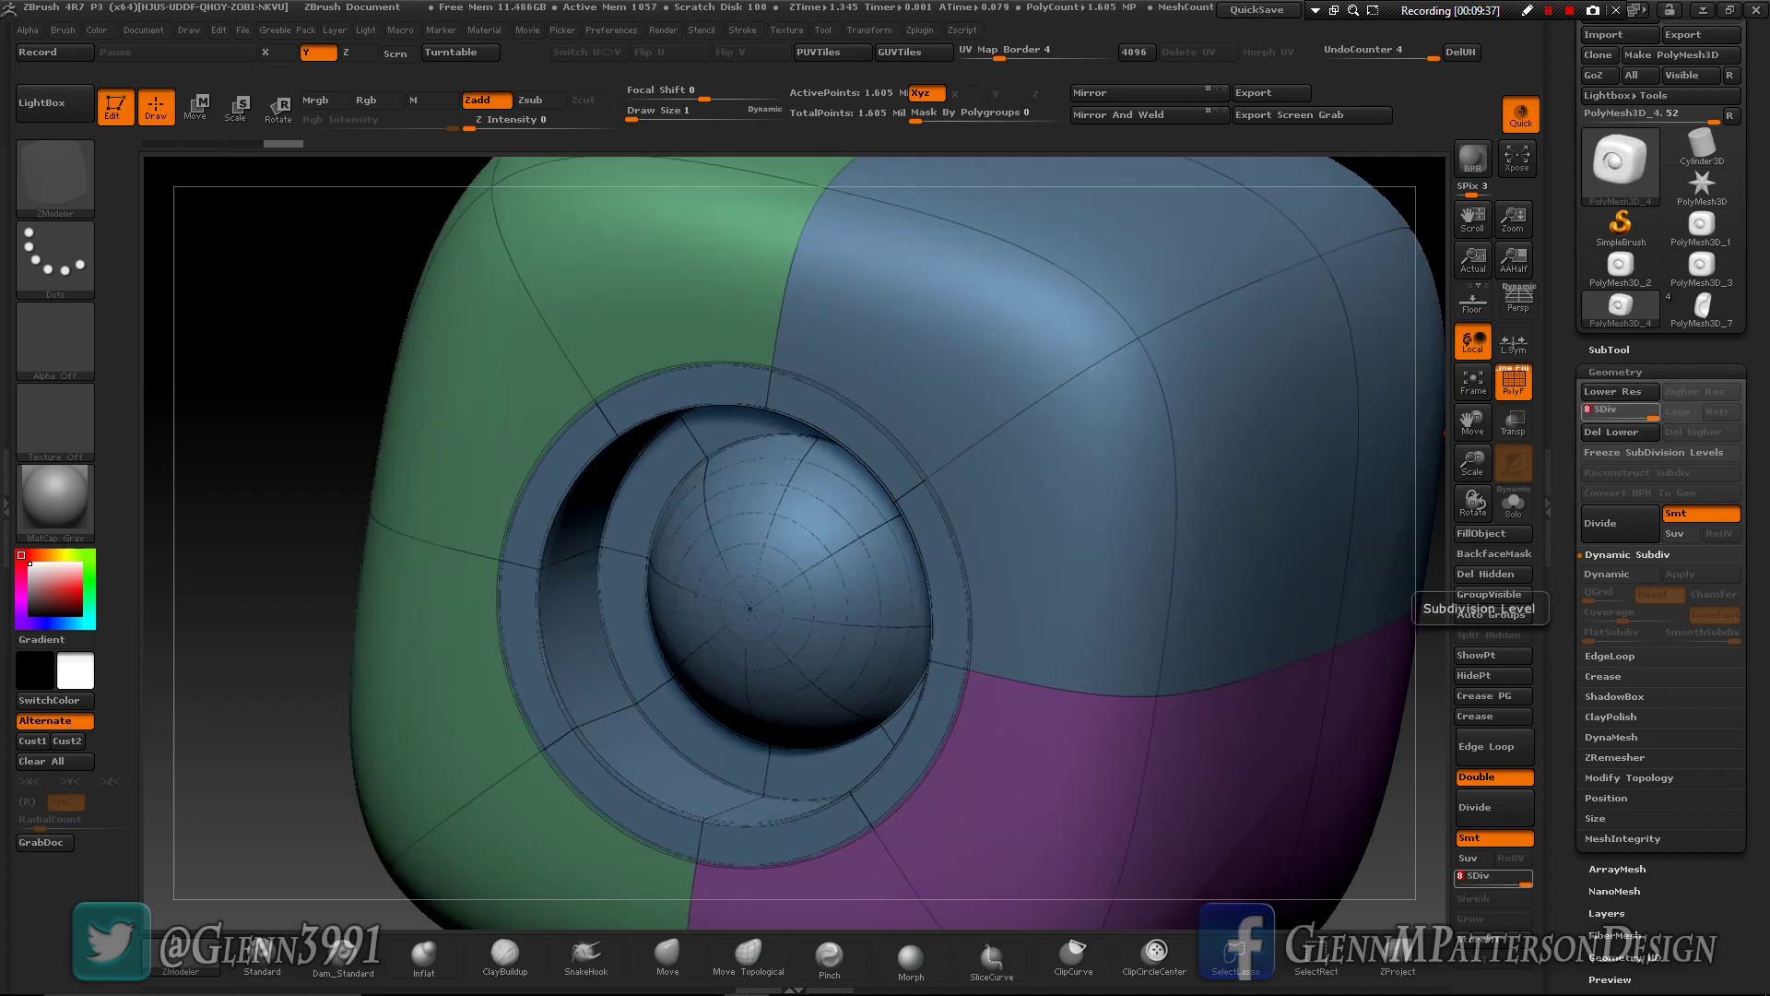
# - Split the cube into subtools with Groups Split and compare the circular recess piece at subdivision levels 4 and 8
pyautogui.click(1608, 349)
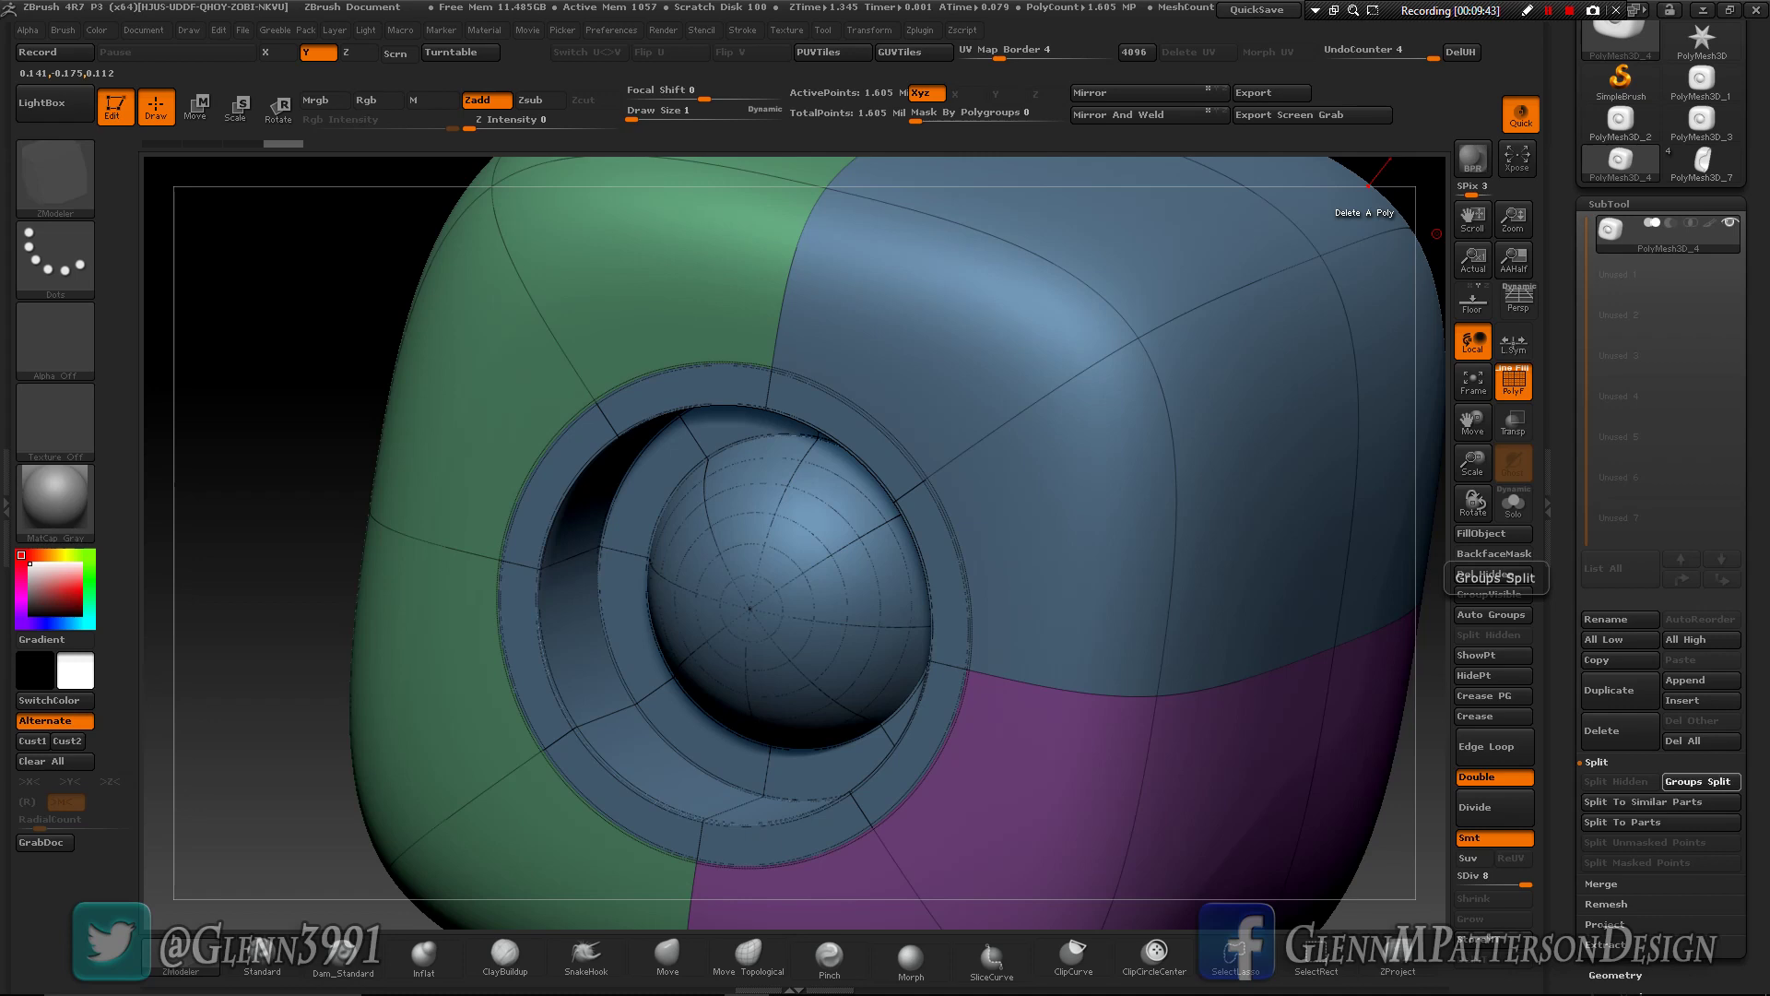
pyautogui.click(1701, 780)
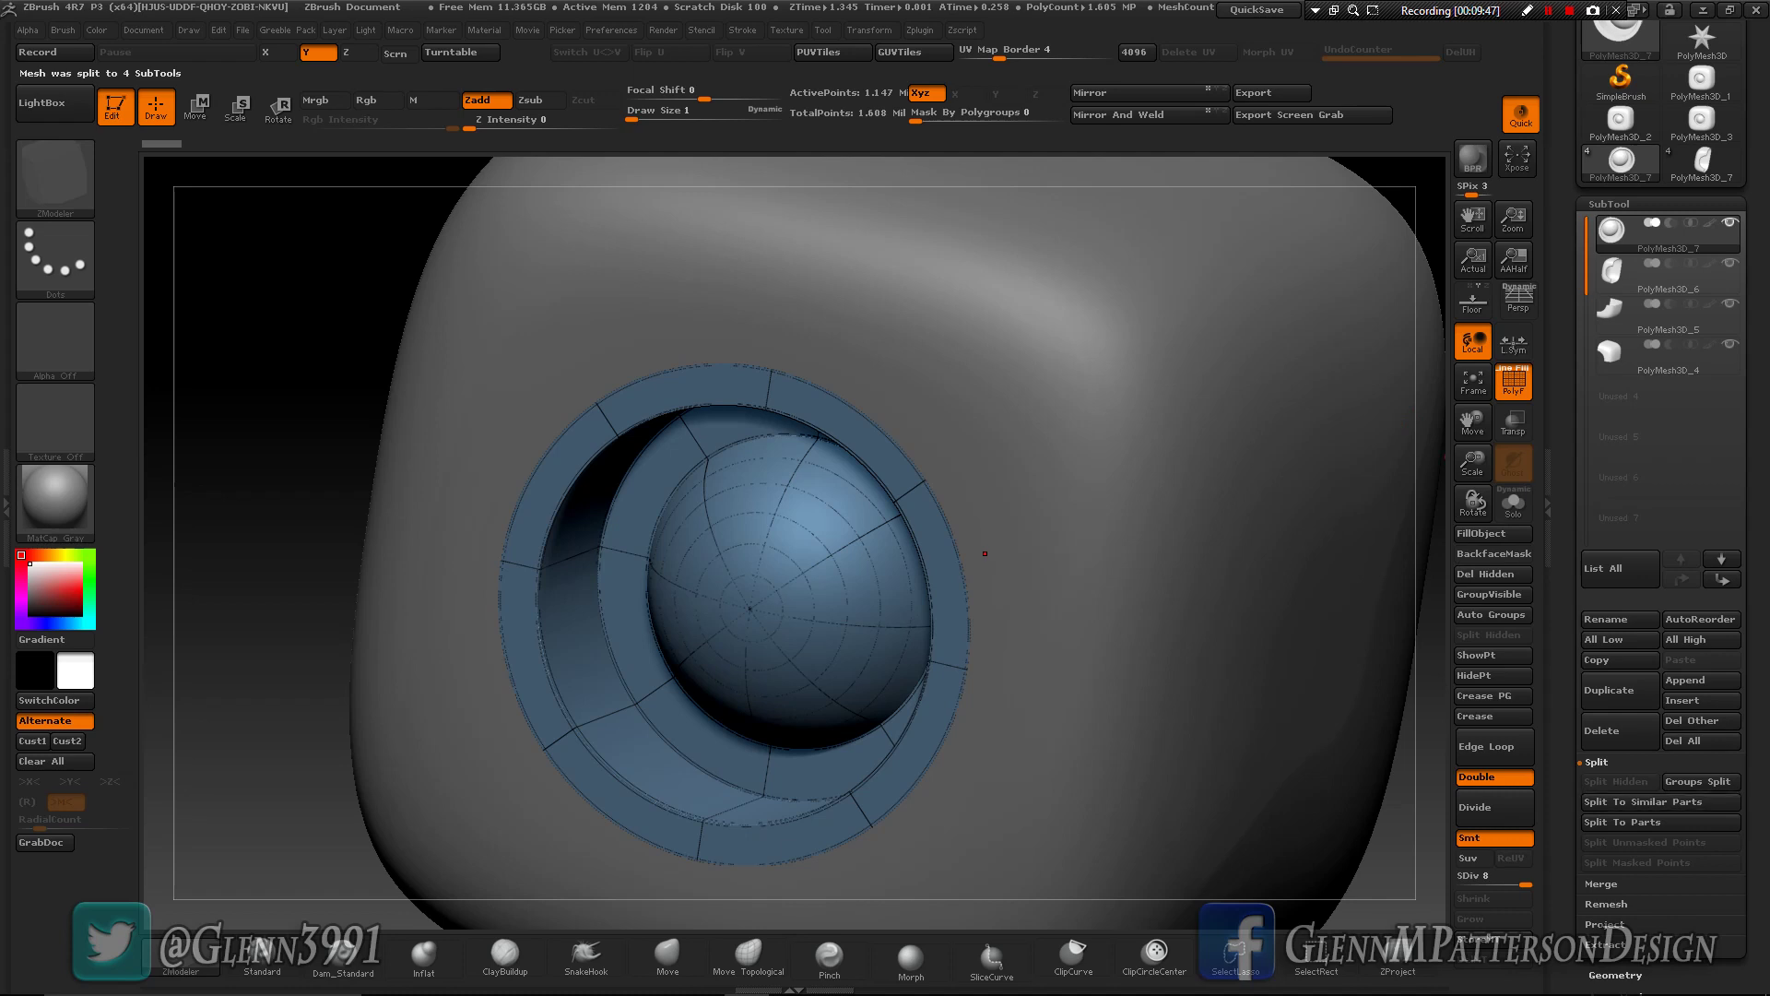
pyautogui.moveTo(1753, 784); pyautogui.dragTo(1753, 683)
pyautogui.click(1615, 472)
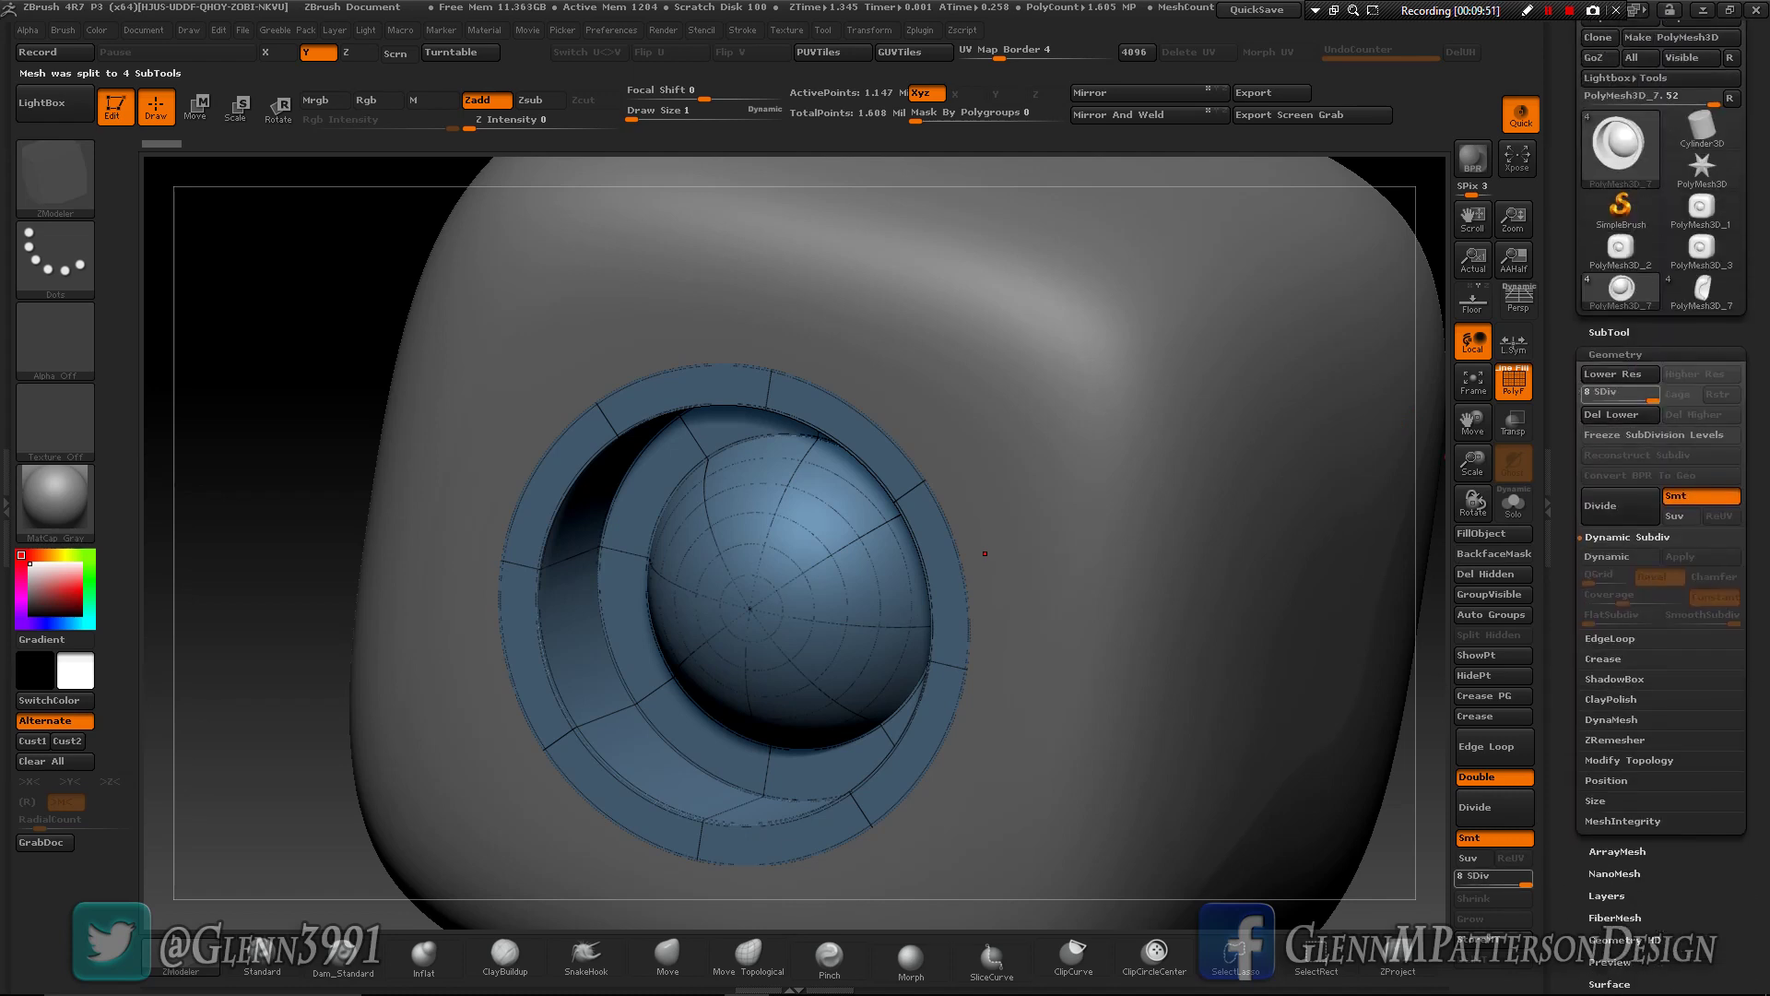
pyautogui.click(1625, 395)
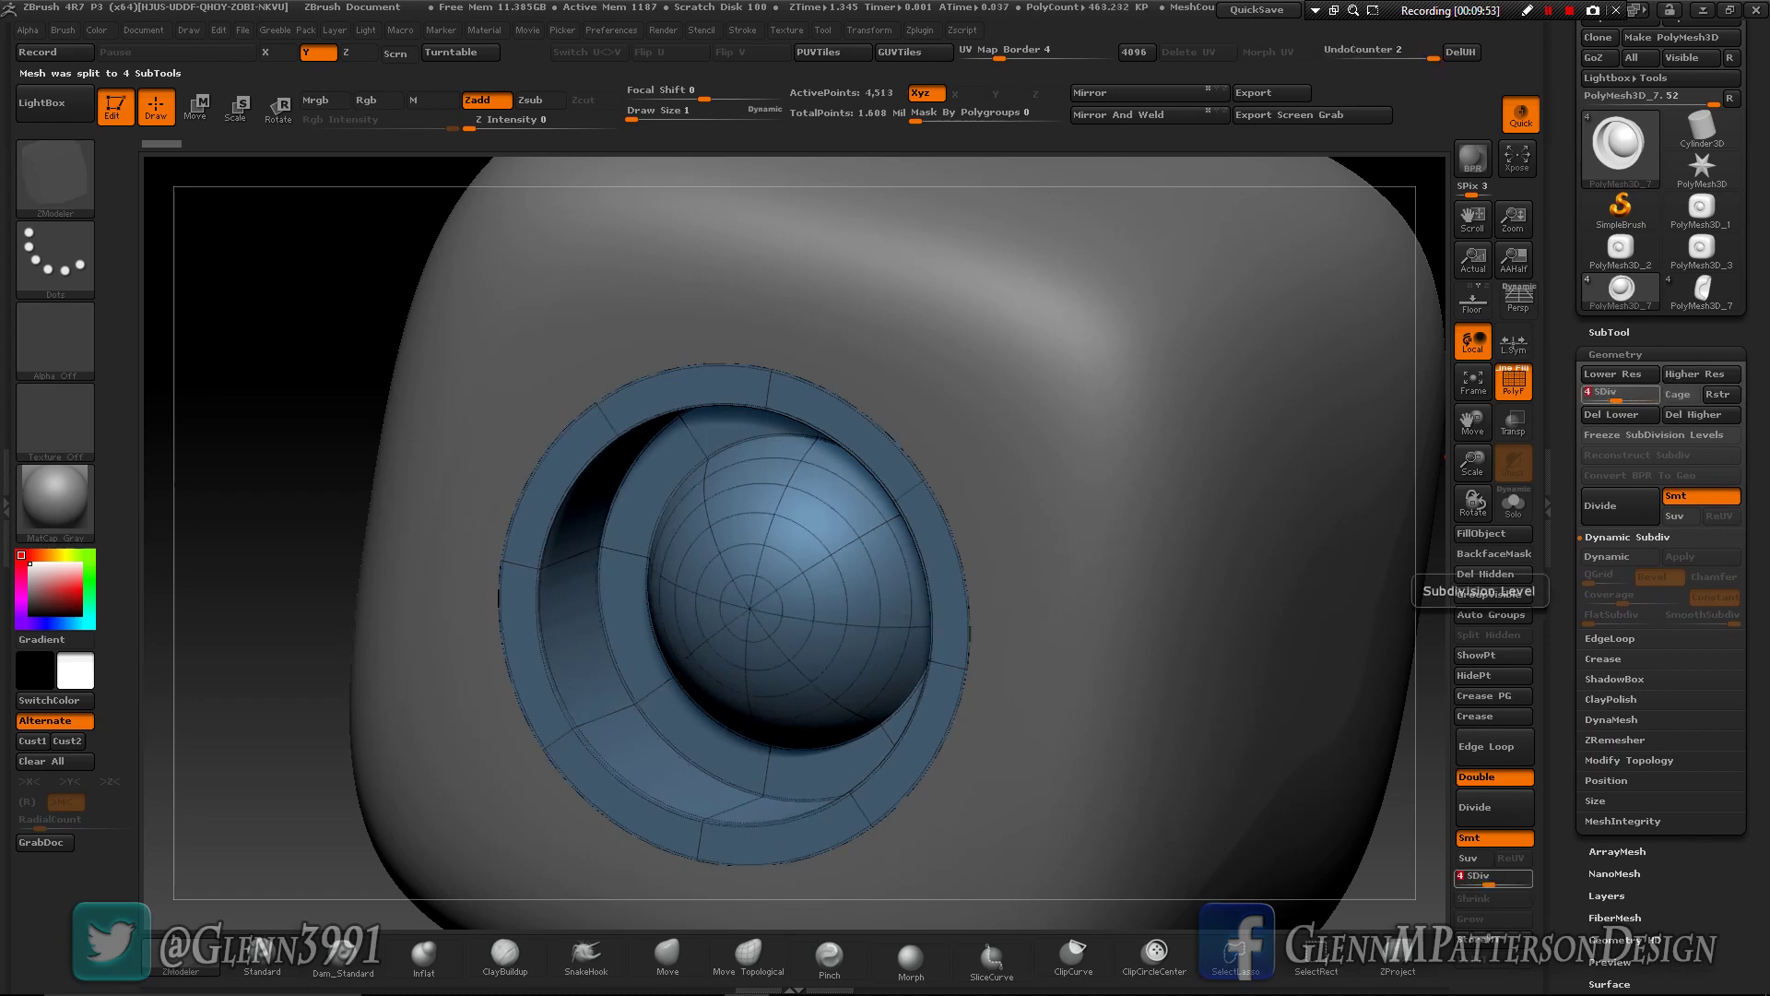
pyautogui.click(1625, 395)
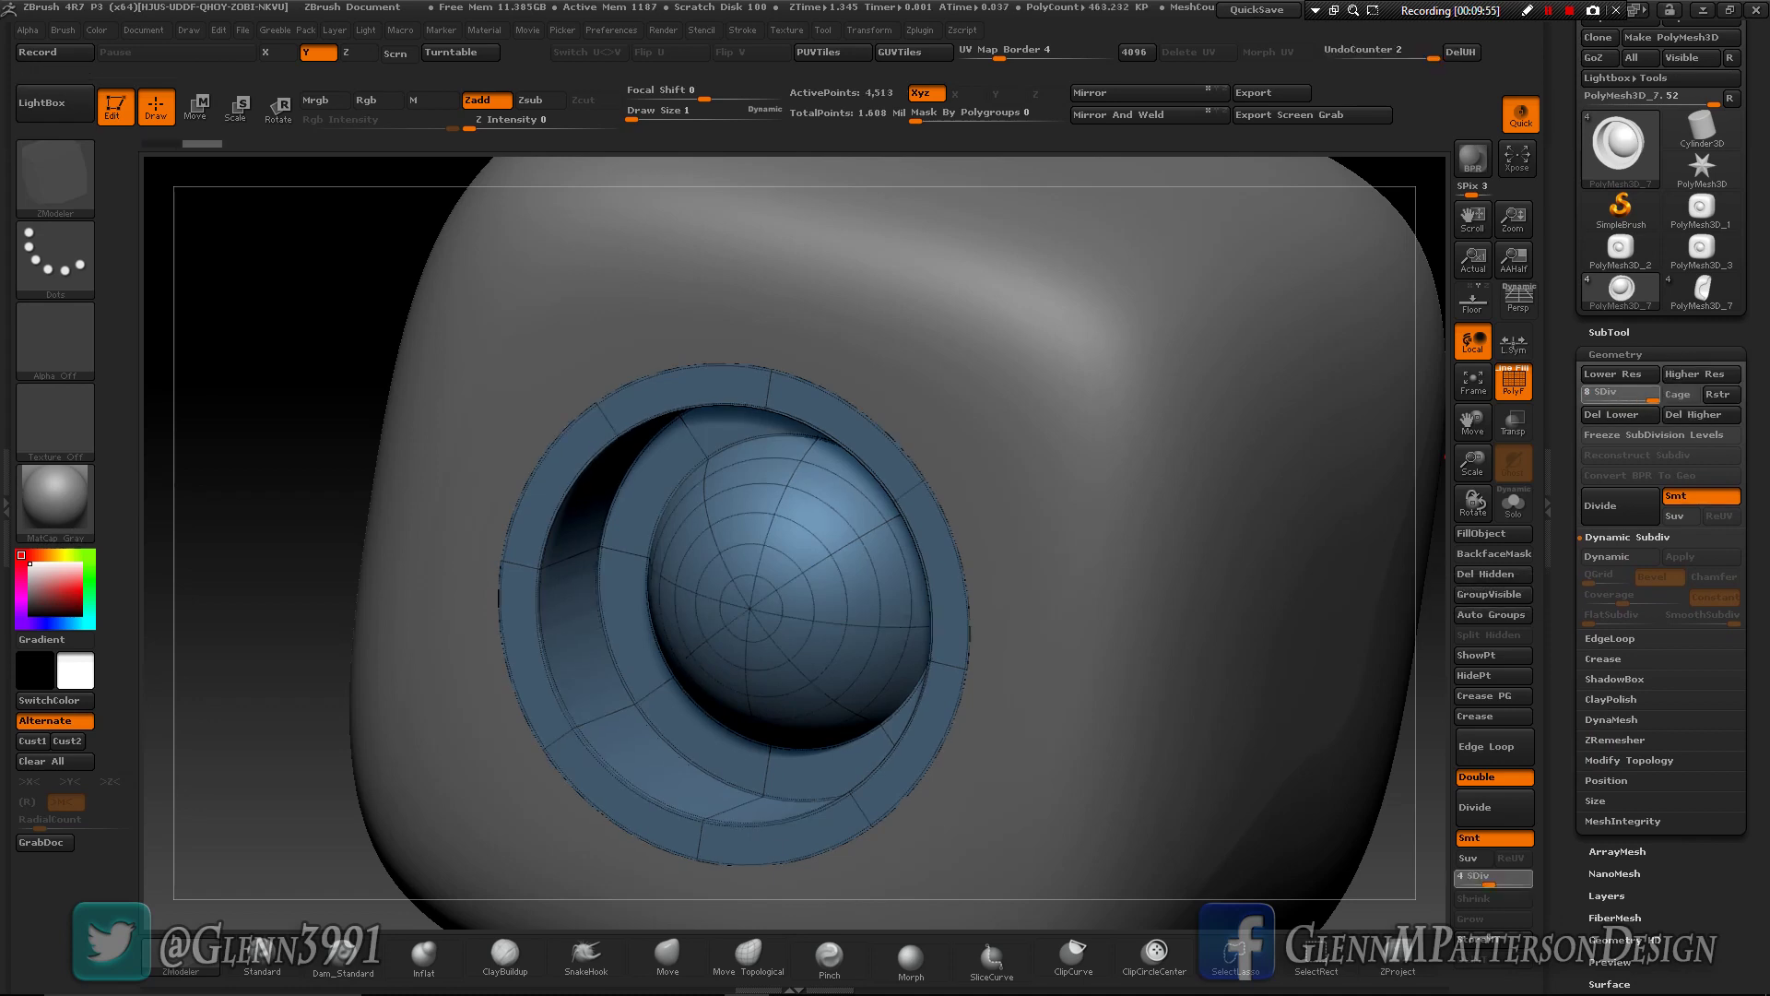
pyautogui.click(1650, 392)
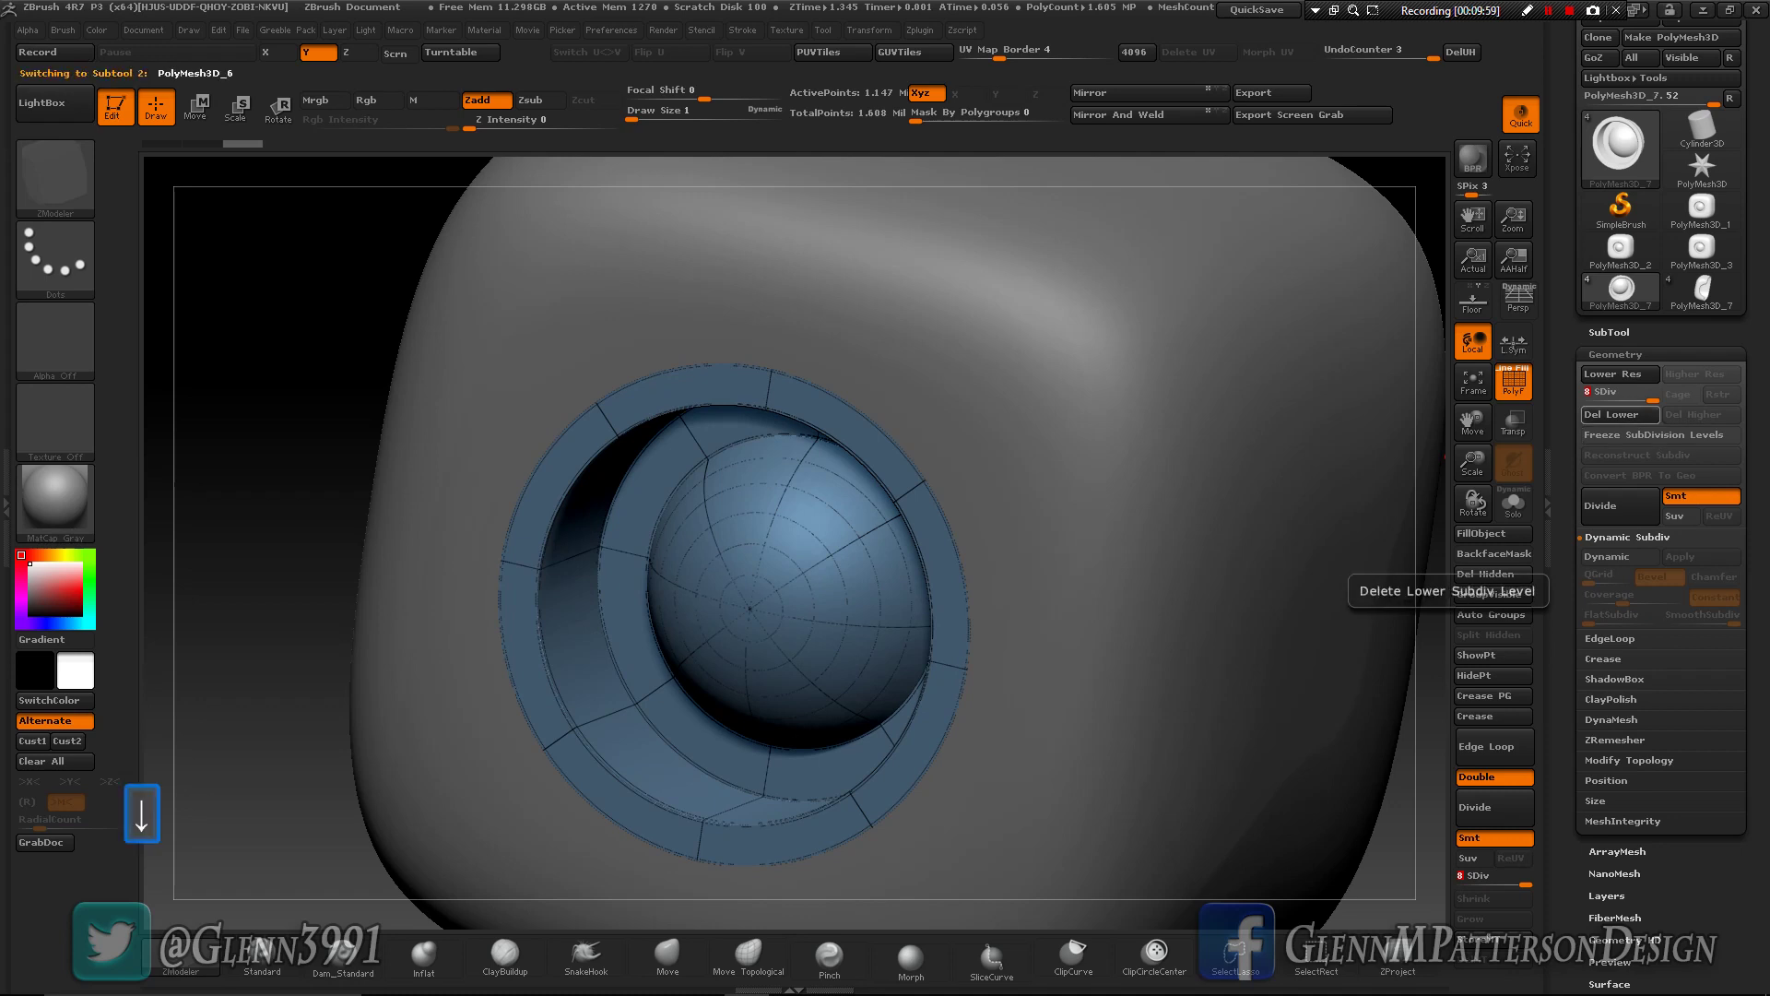
# - Isolate the green side panel and set its Panel Loops options to 16 loops, polish 0, bevel 0 and elevation -100
pyautogui.click(1513, 502)
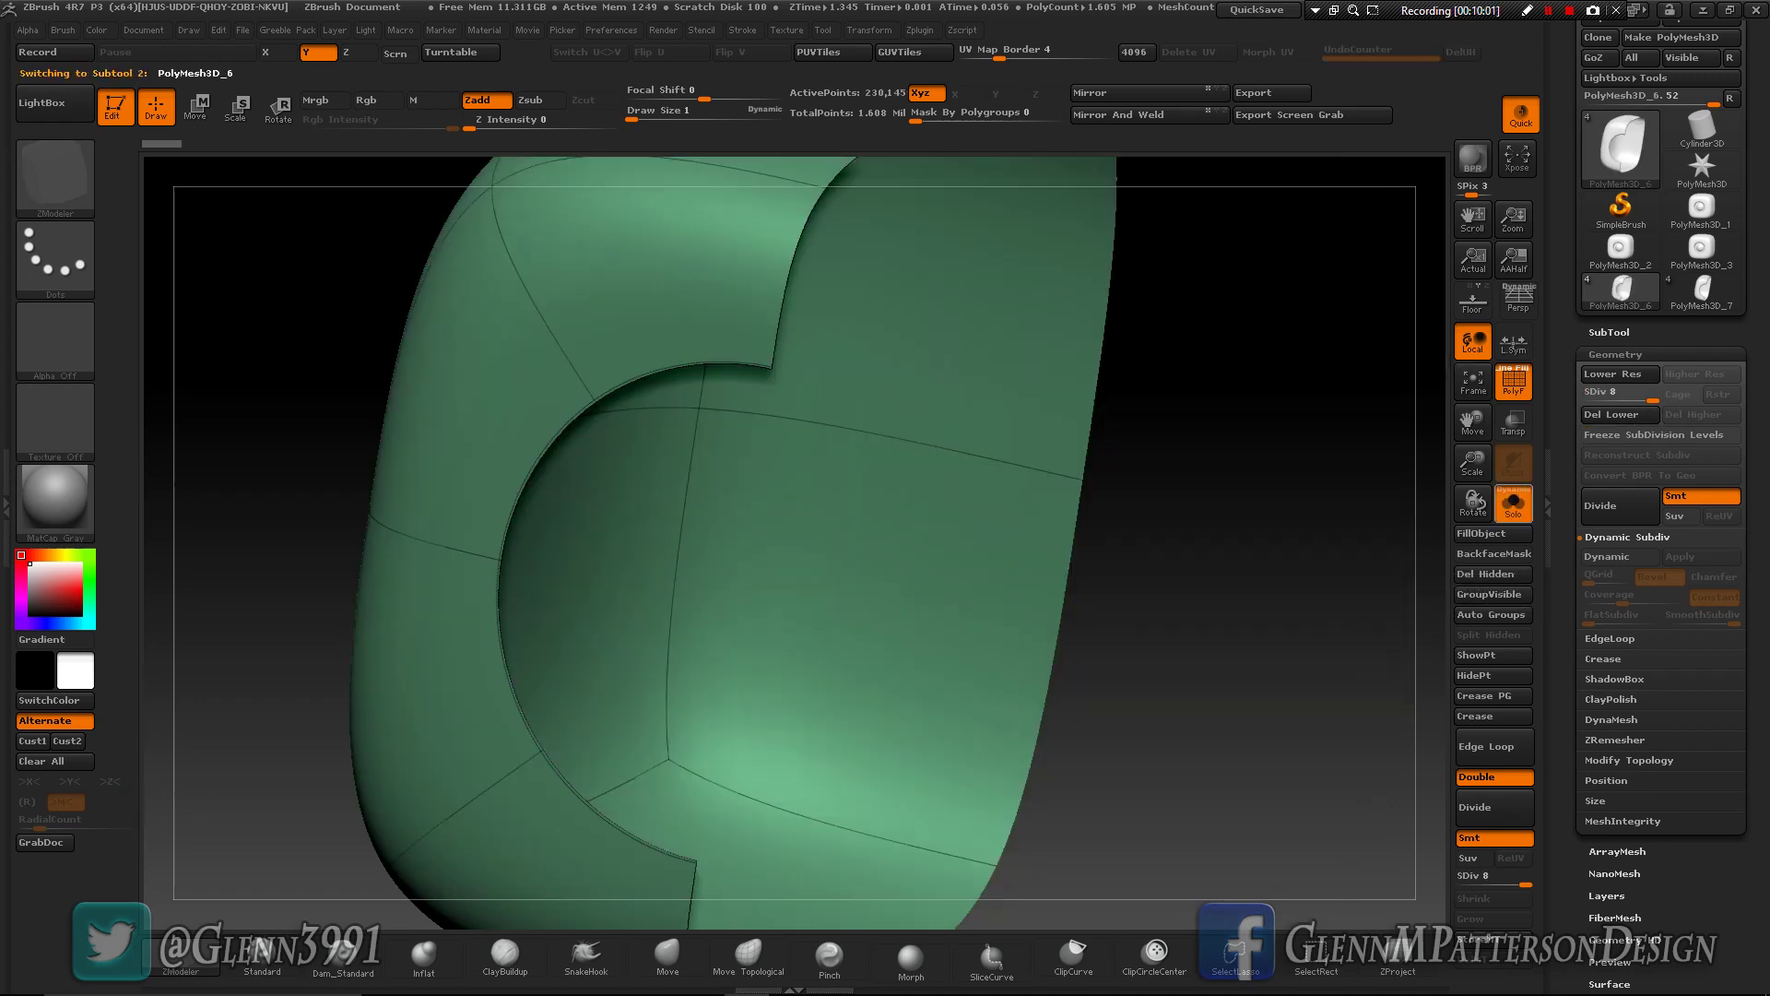
pyautogui.moveTo(1472, 419); pyautogui.dragTo(1466, 419)
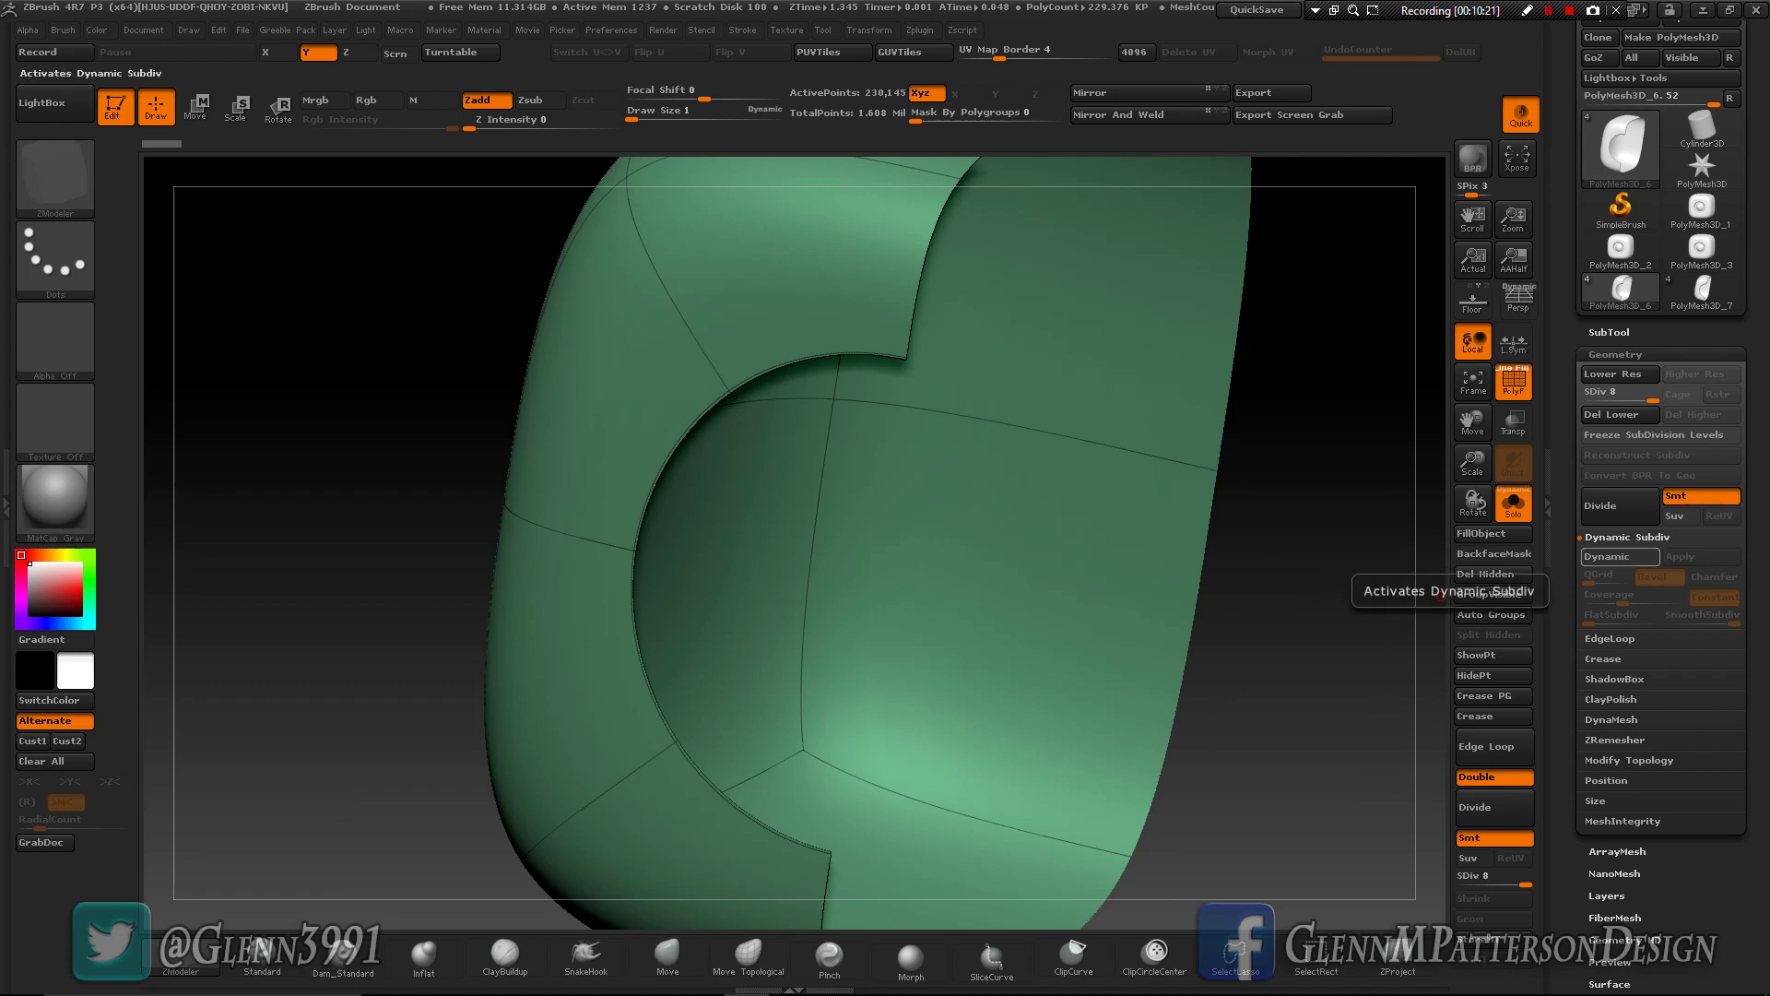
pyautogui.click(1610, 638)
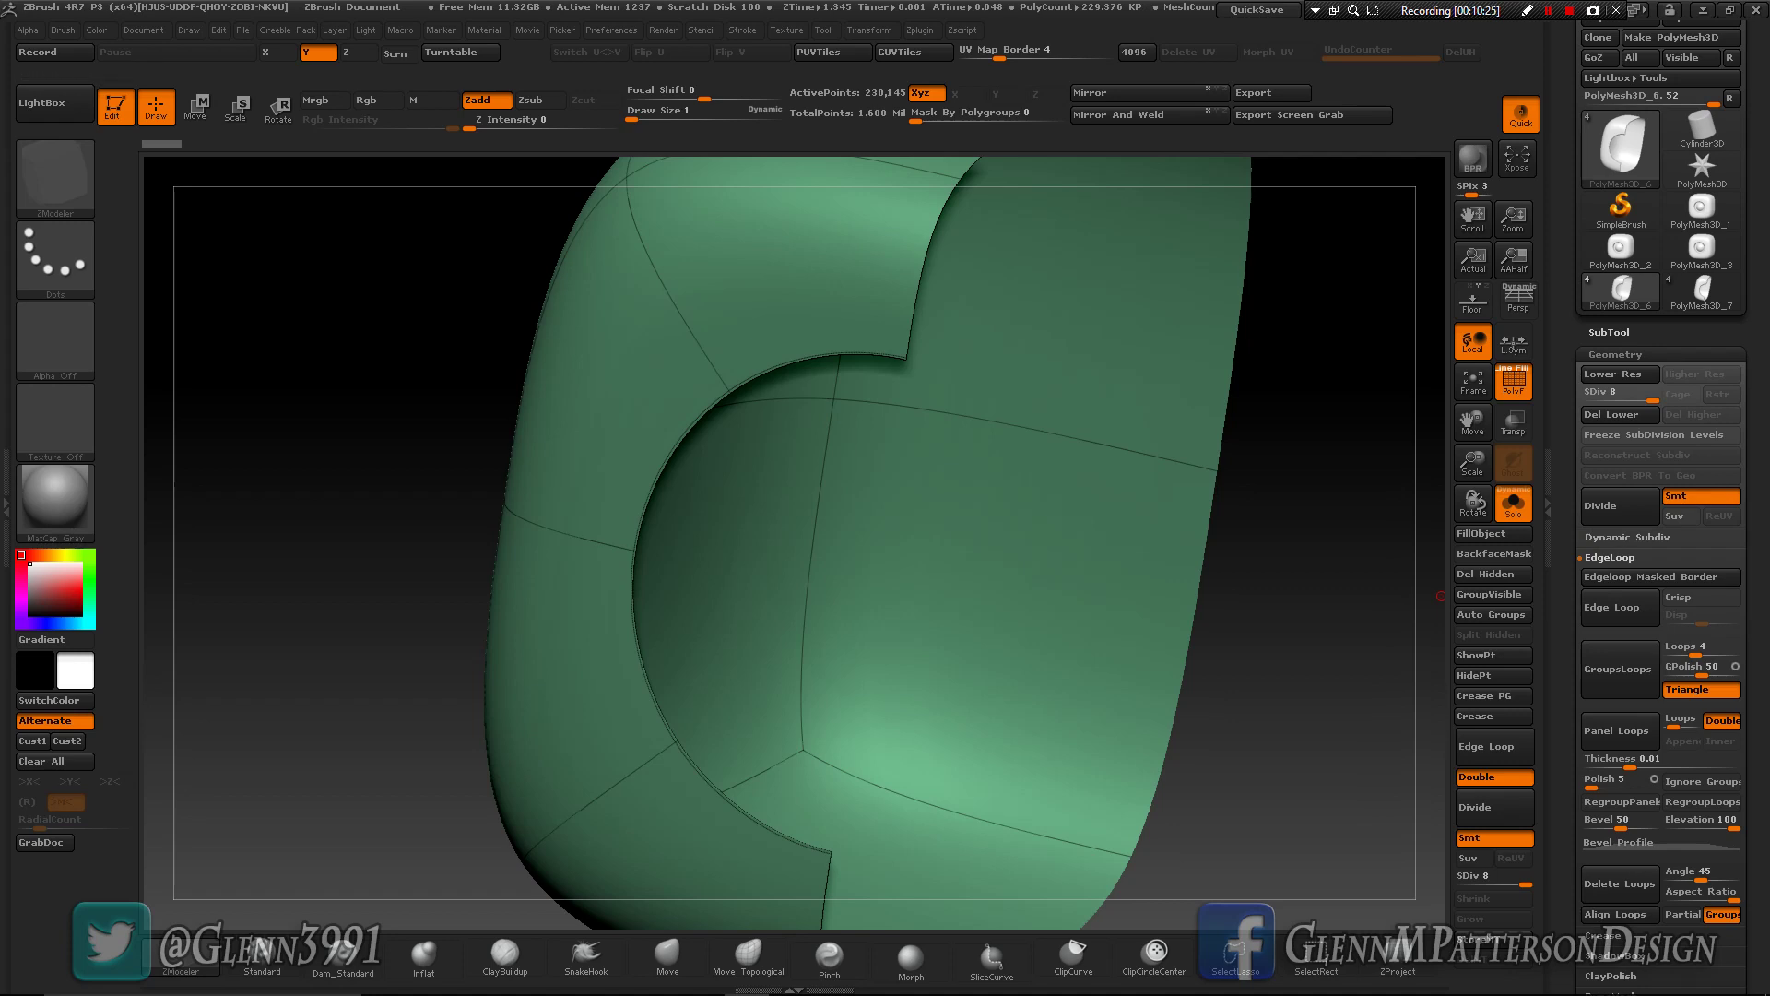
pyautogui.scroll(-3, 1659, 645)
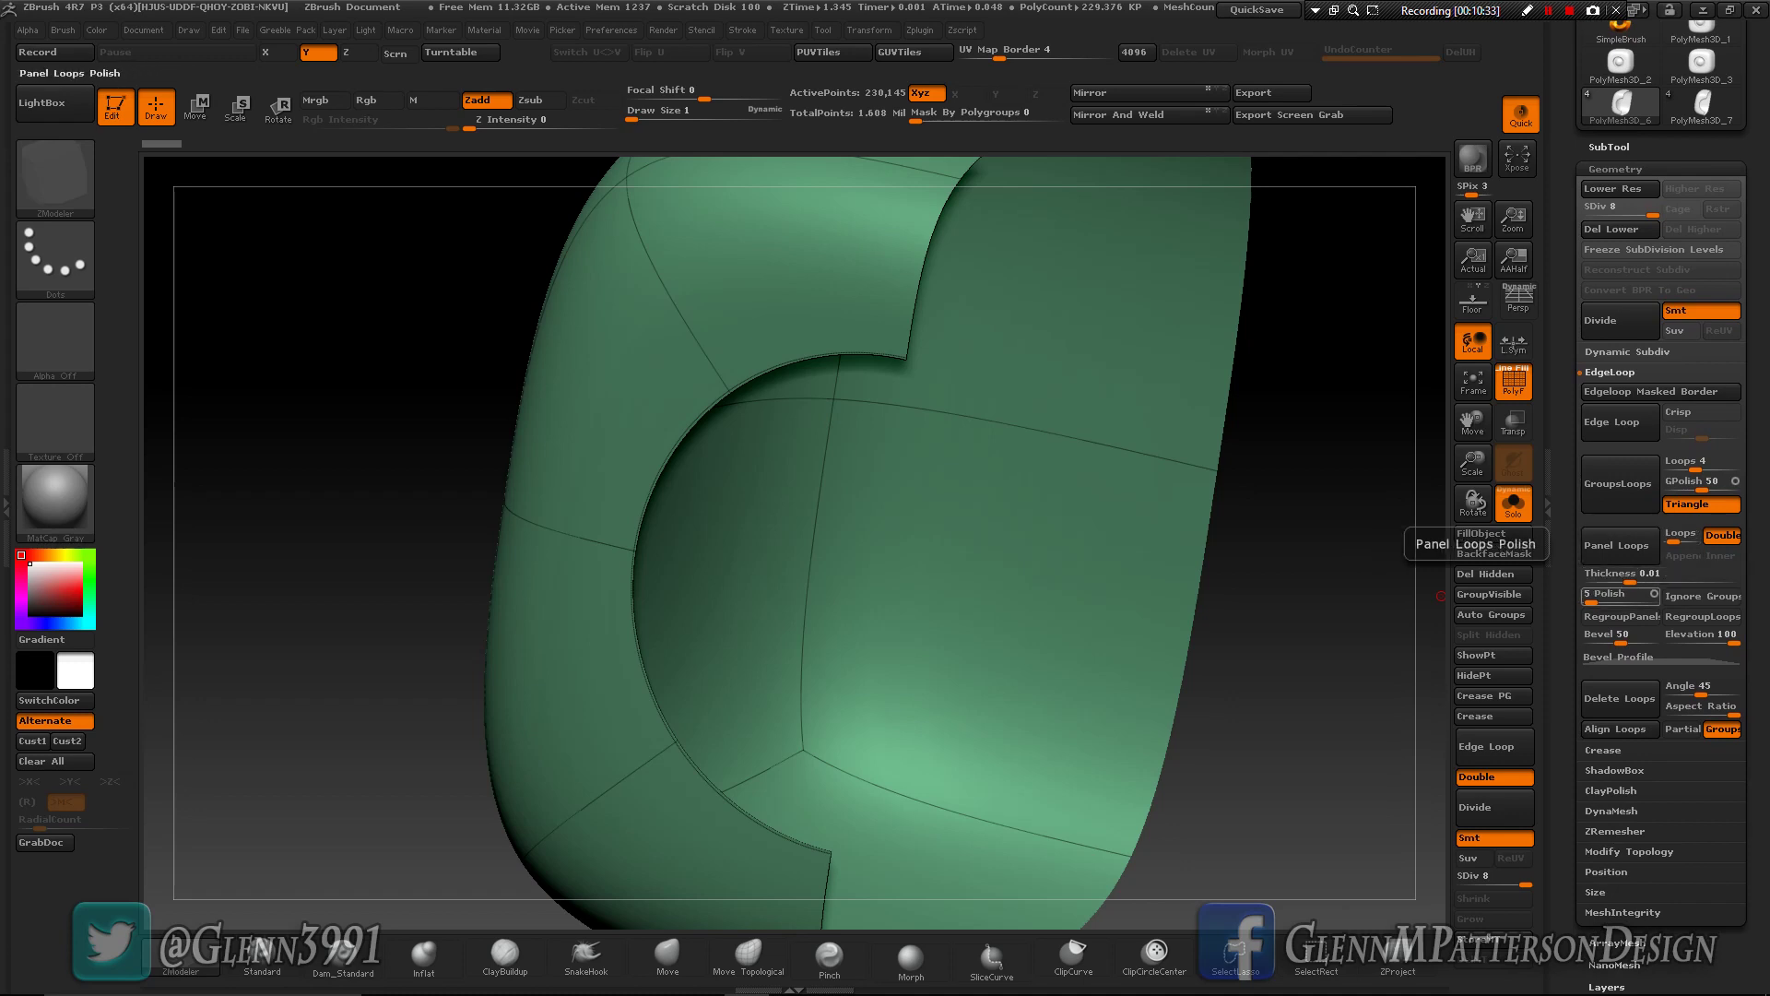
pyautogui.moveTo(1592, 597); pyautogui.dragTo(1583, 634)
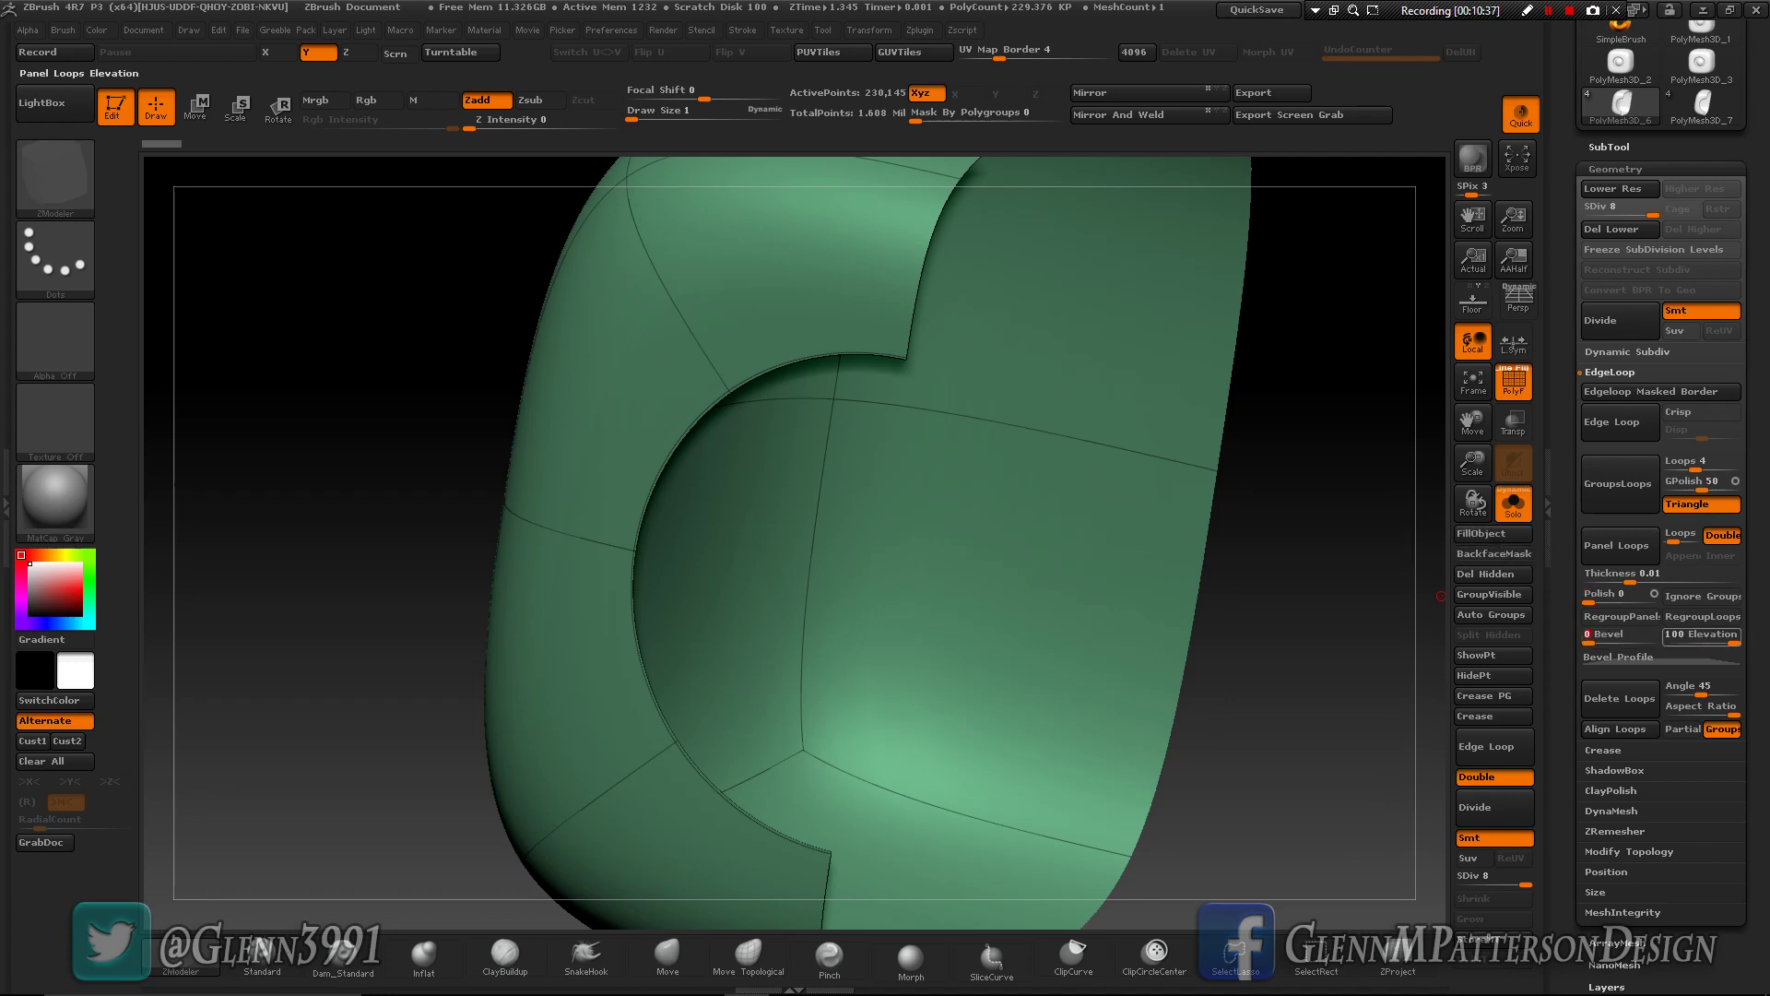
pyautogui.moveTo(1701, 635); pyautogui.dragTo(1665, 634)
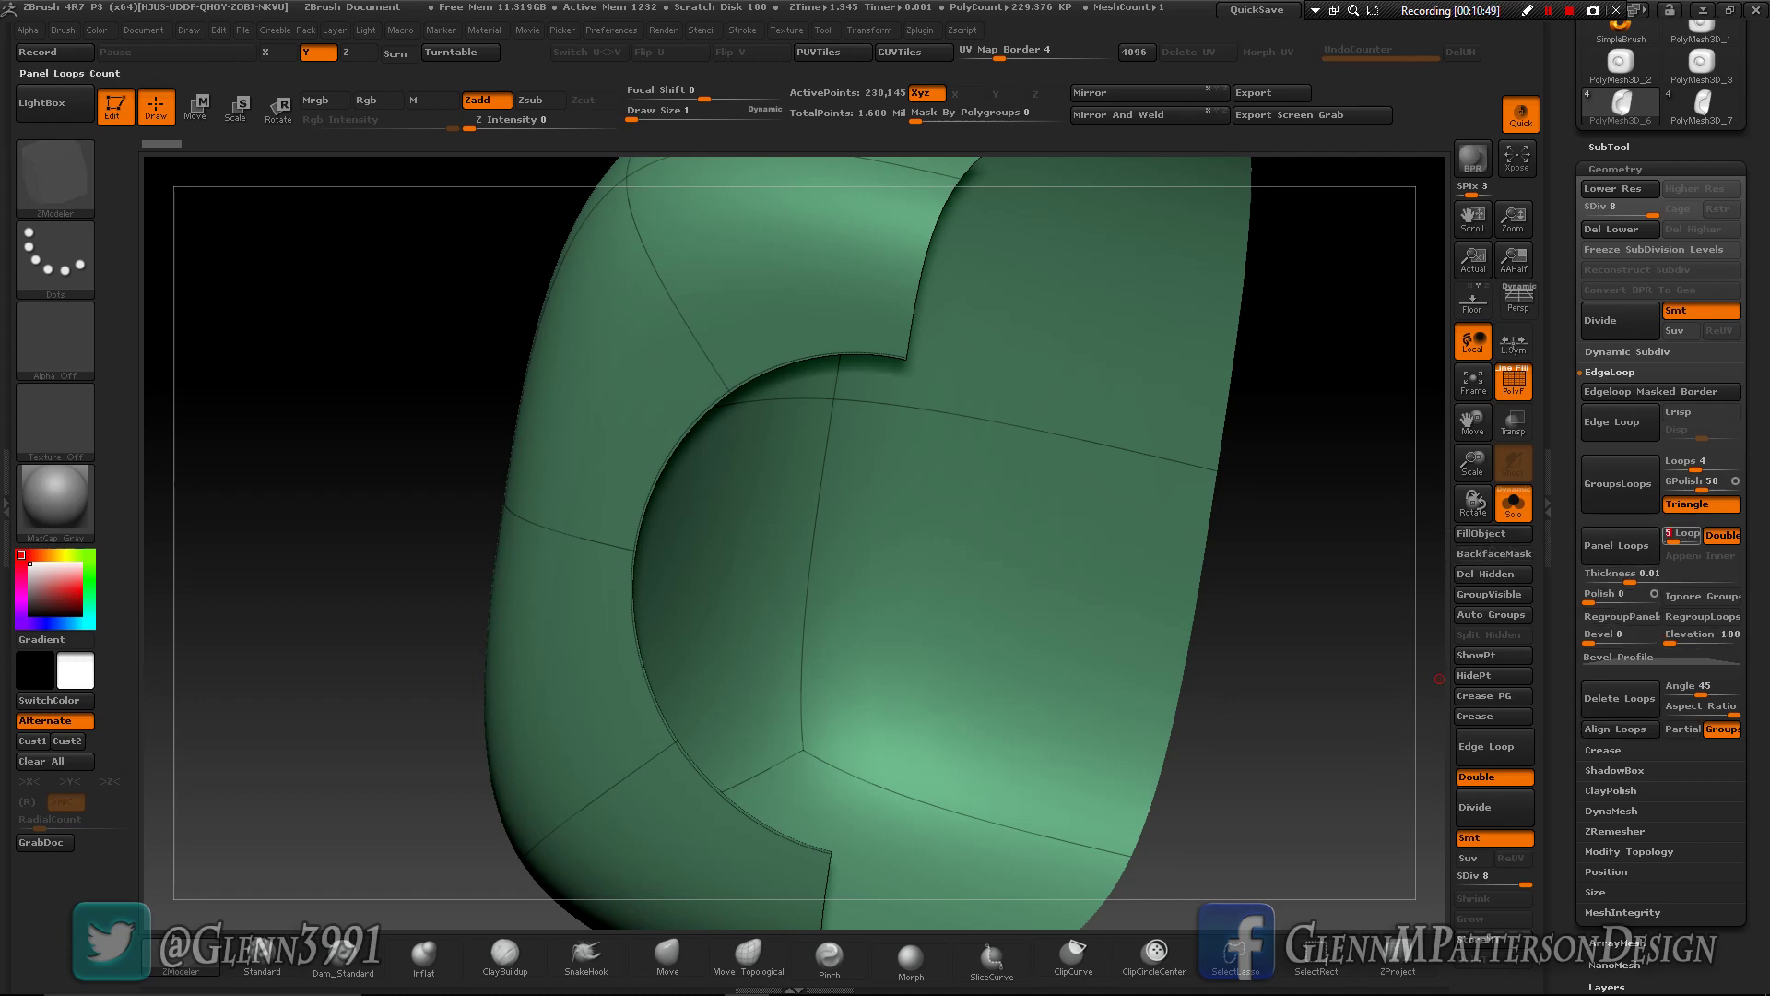
pyautogui.write('16')
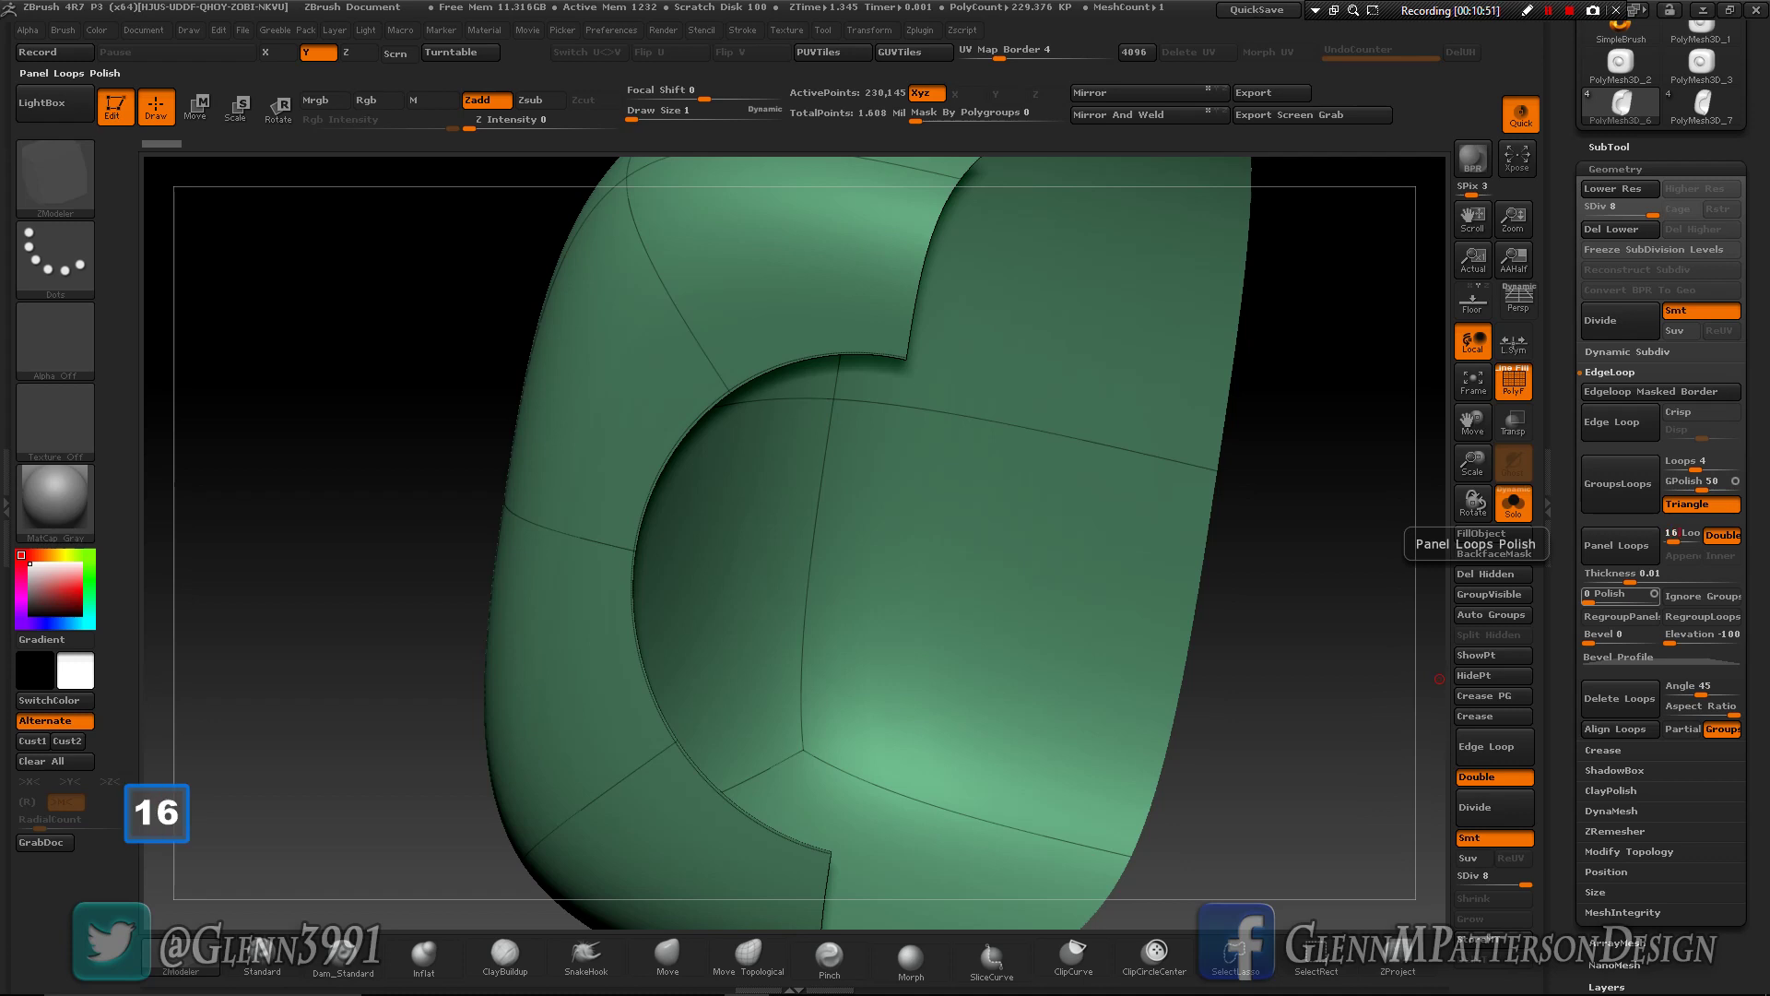
pyautogui.press('Return')
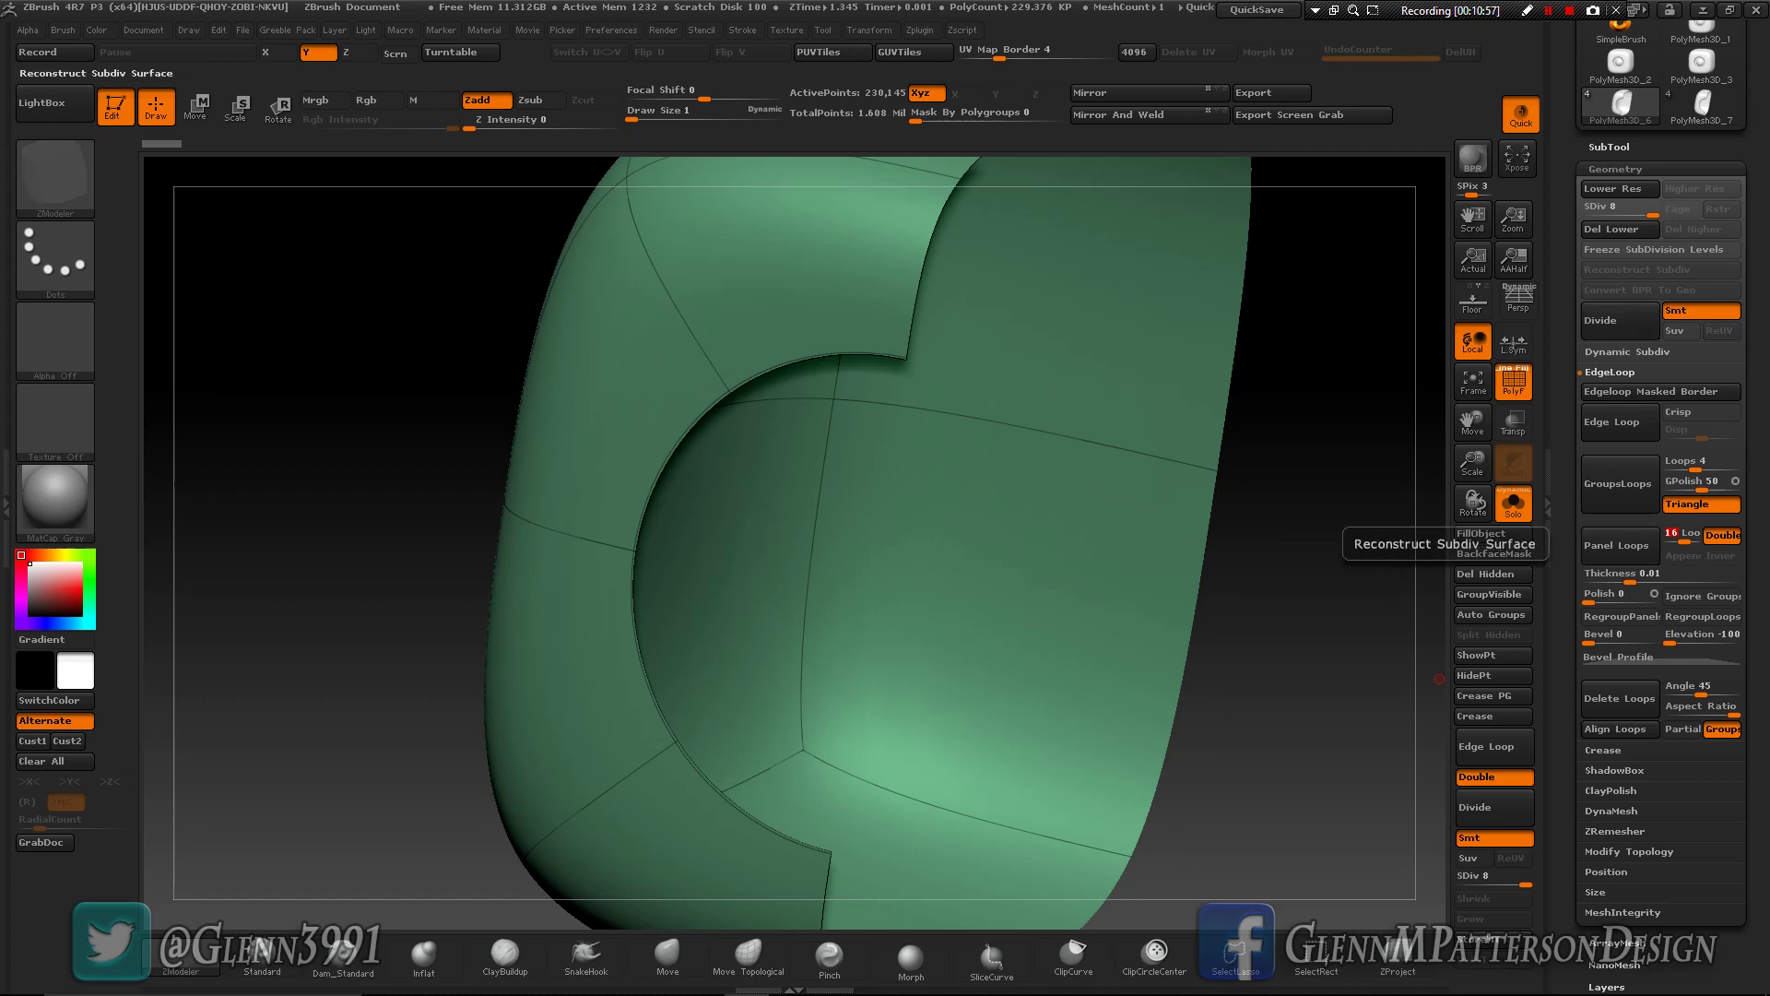
# - Delete the green panel's lower subdivision levels and give it thickness with Panel Loops, checking the new rim up close
pyautogui.click(1623, 228)
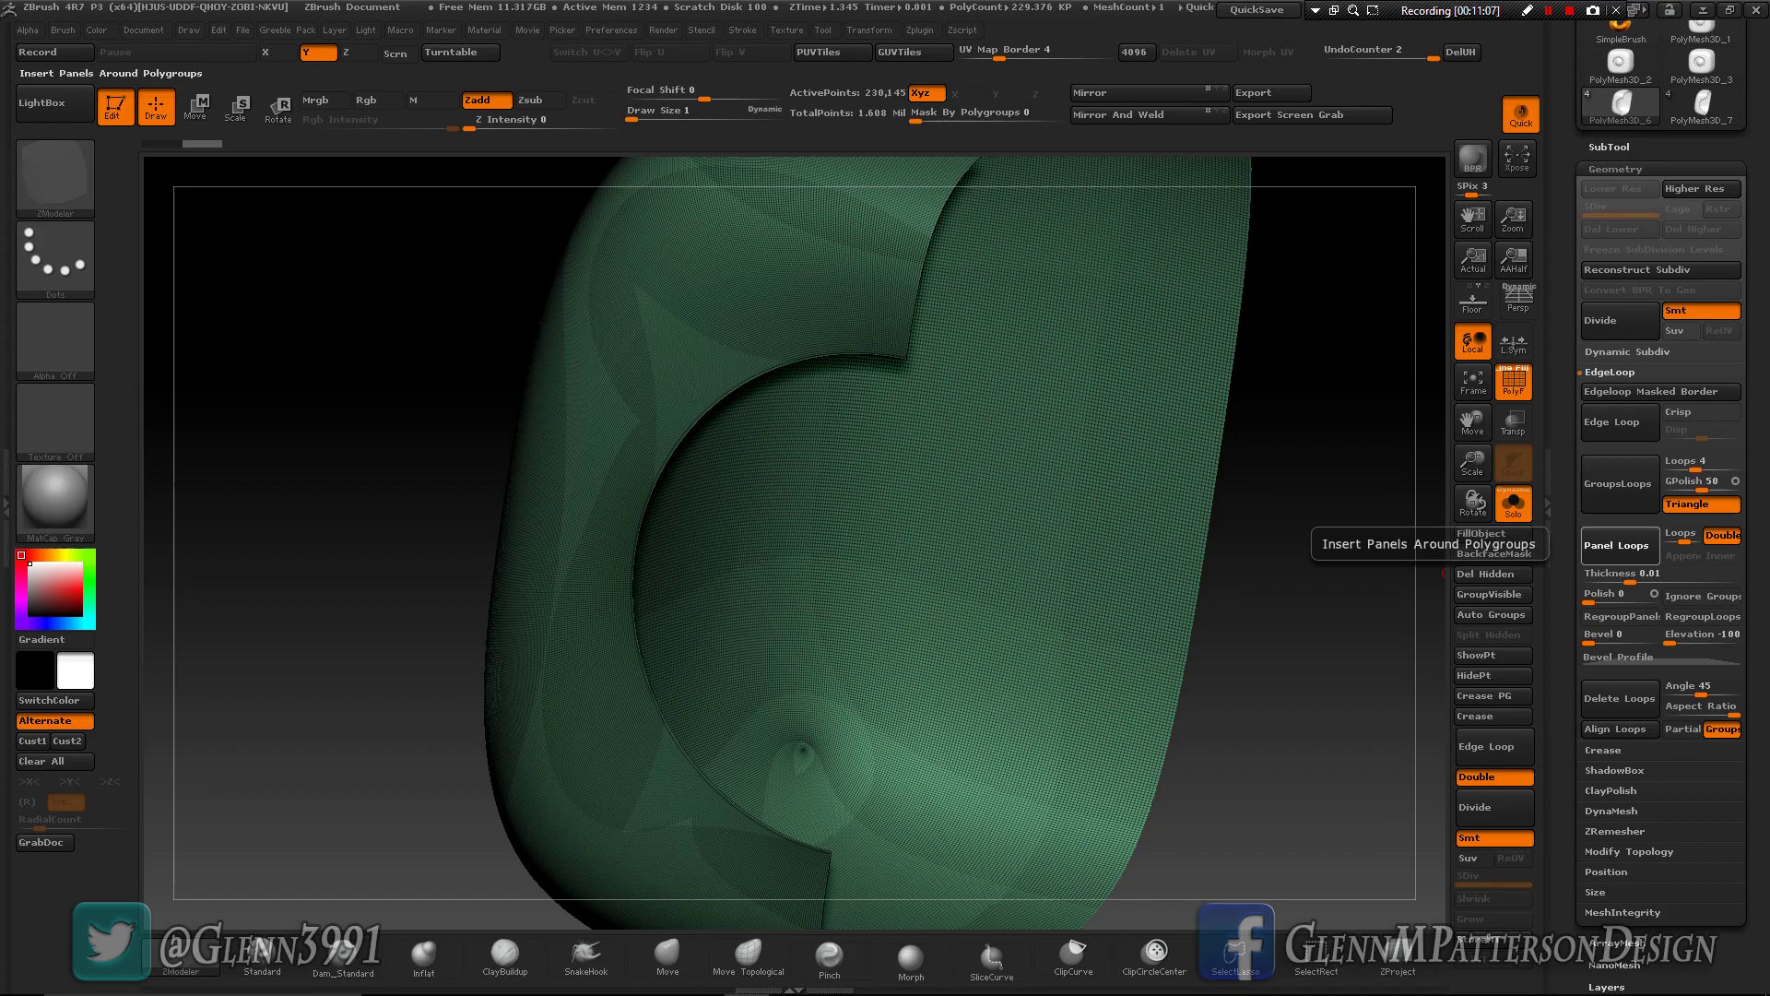
pyautogui.click(1620, 544)
pyautogui.moveTo(1079, 673); pyautogui.dragTo(1051, 645, button='right')
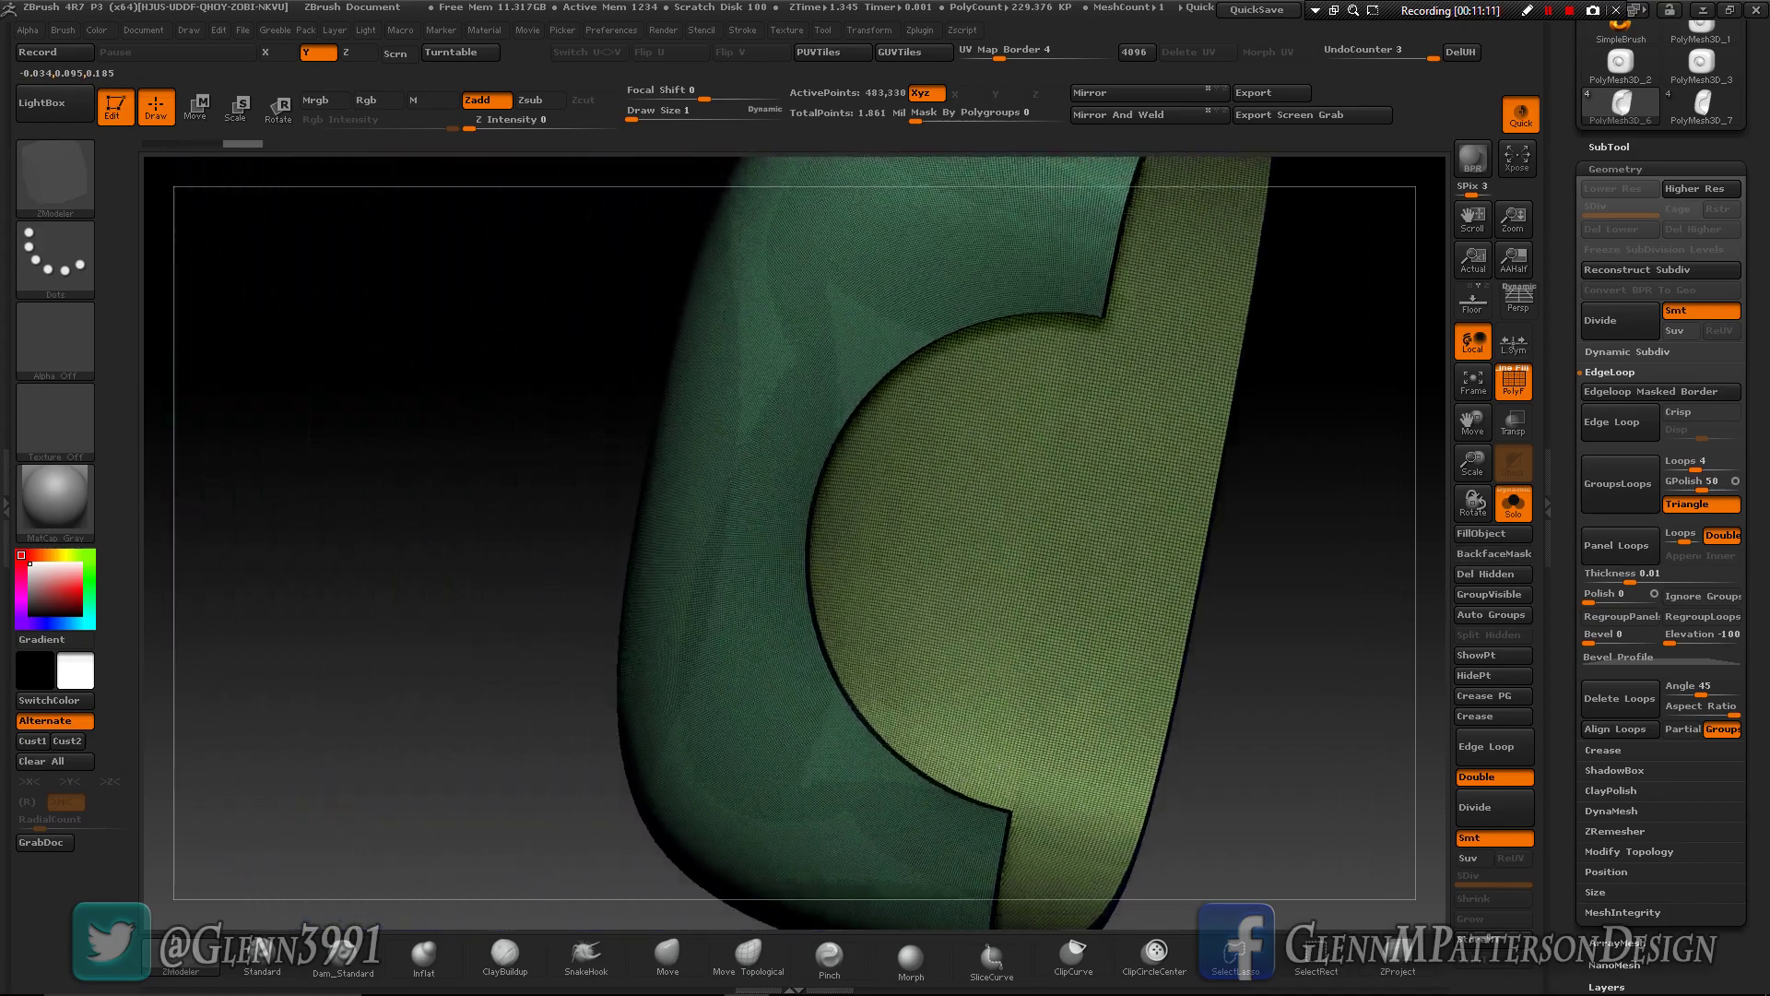
pyautogui.moveTo(701, 719); pyautogui.dragTo(1007, 782)
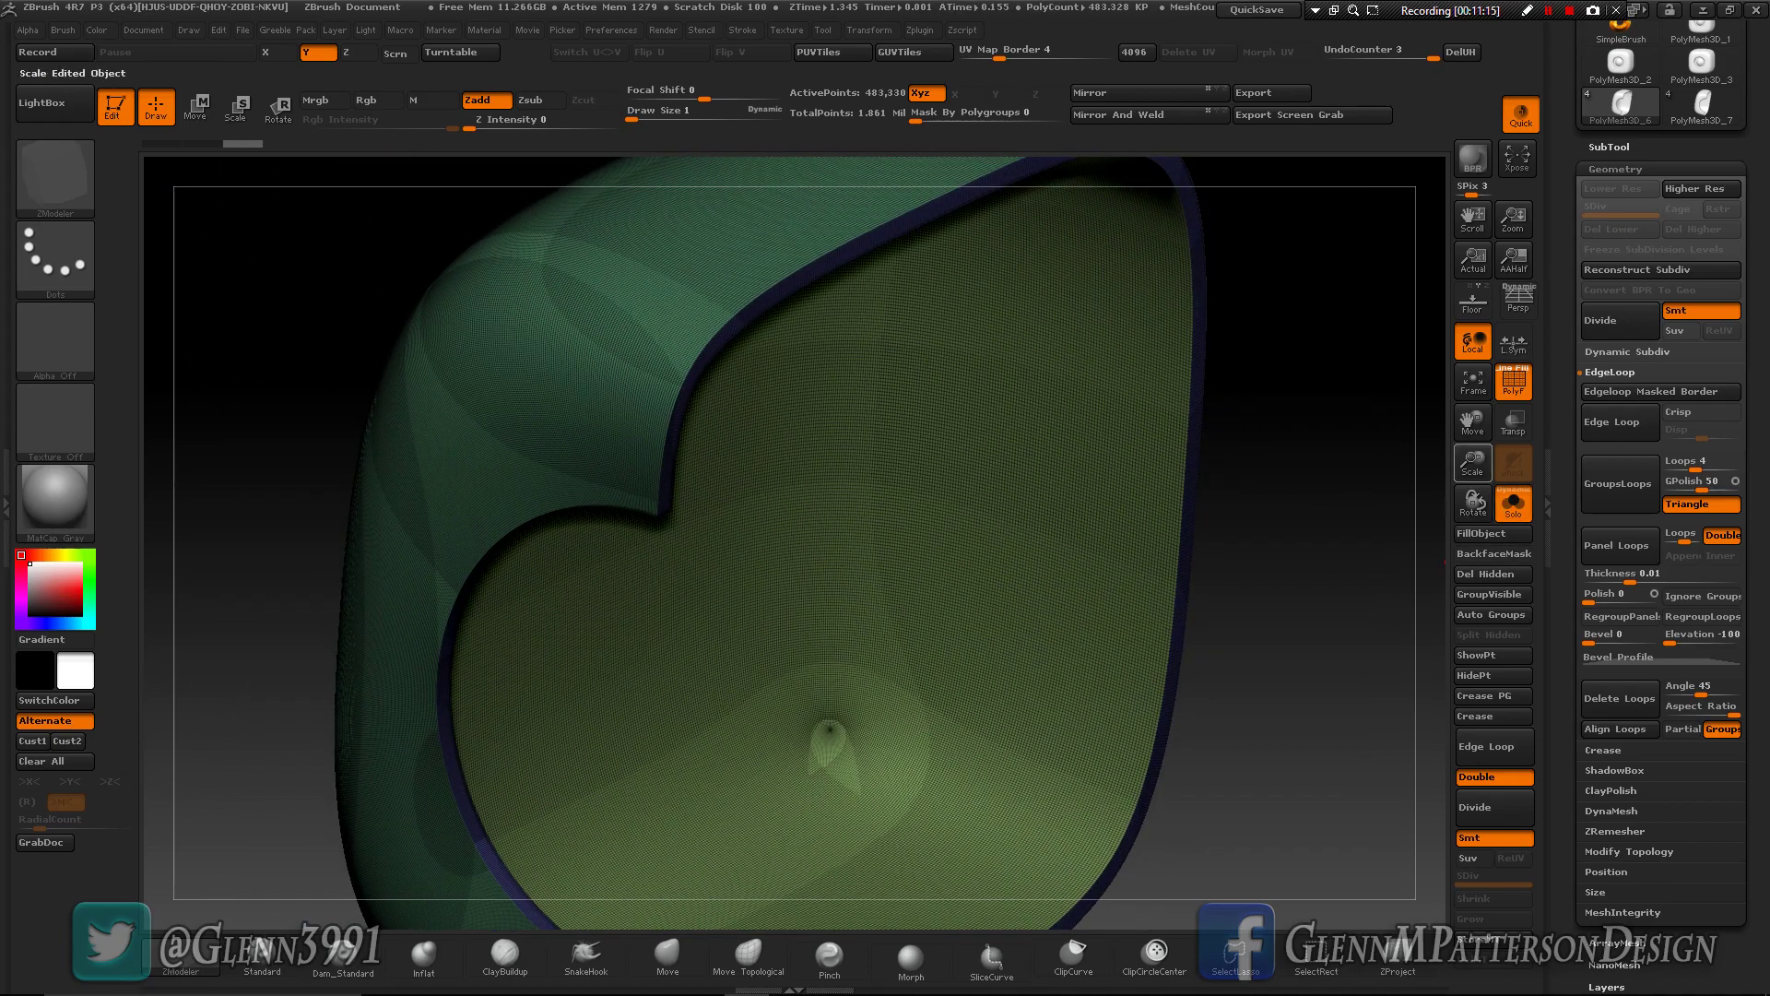
pyautogui.moveTo(1472, 461); pyautogui.dragTo(1751, 645)
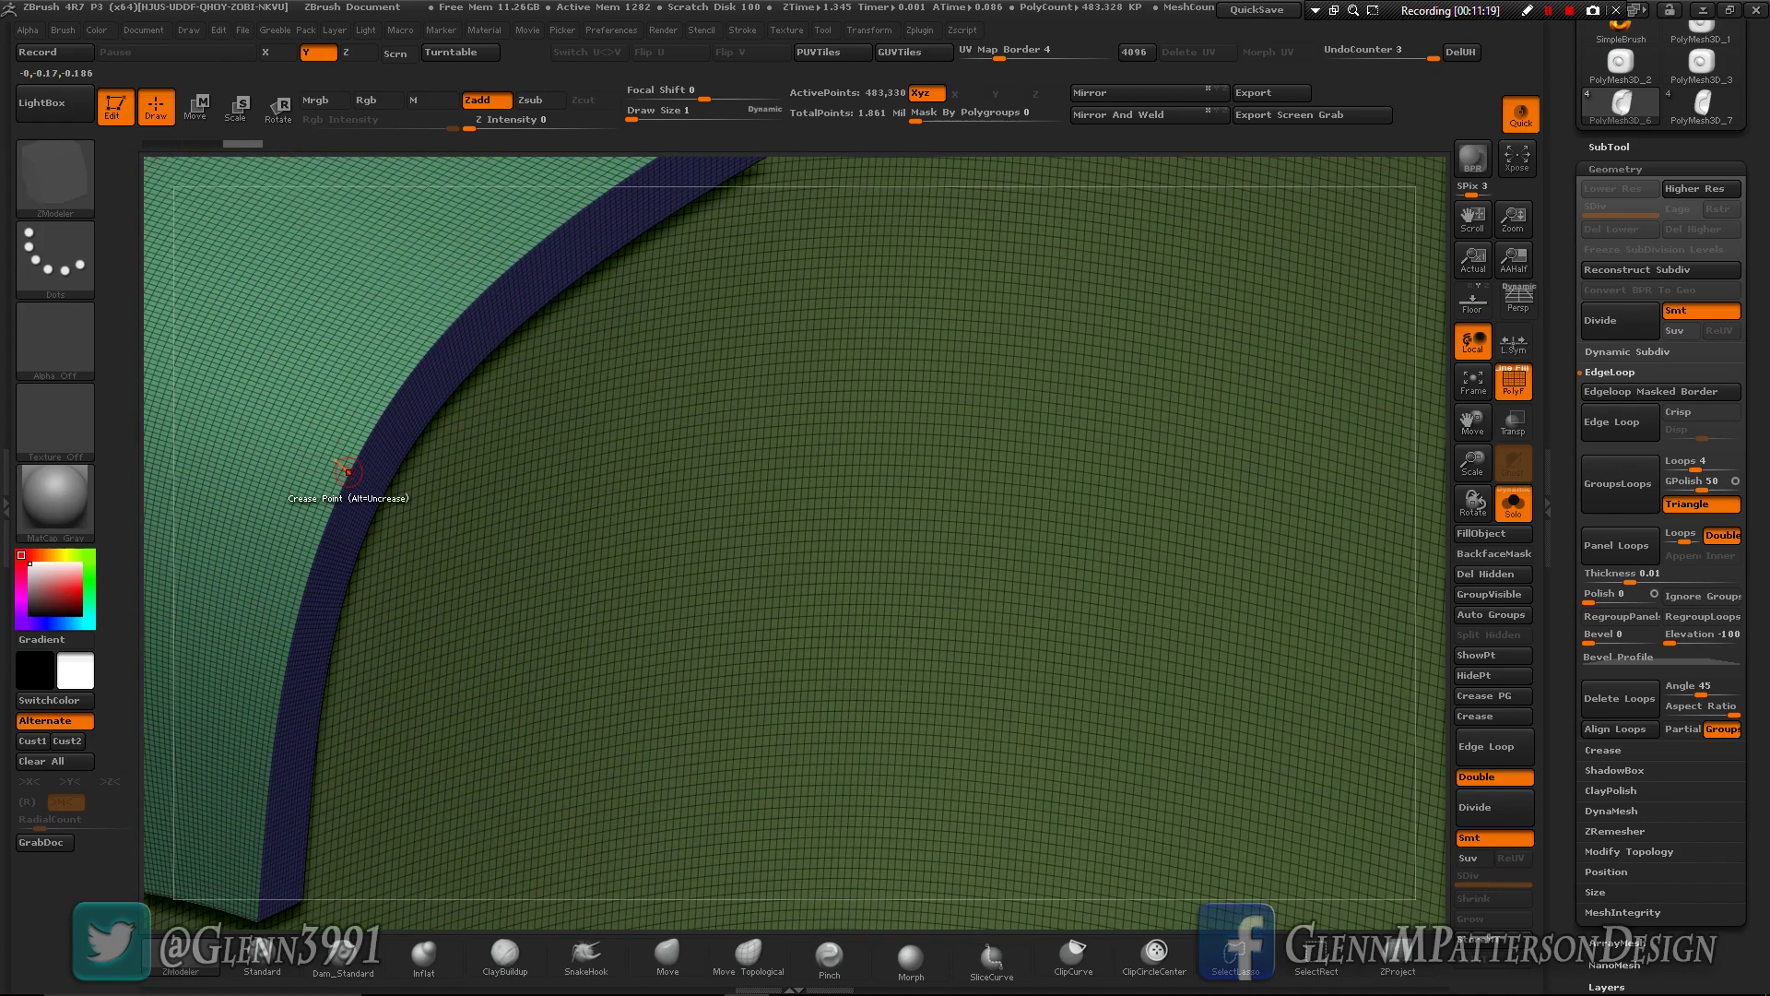
# - Rebuild the thickened green panel's lower subdivision levels with Reconstruct Subdiv and stay on the lowest level
pyautogui.moveTo(348, 467)
pyautogui.mouseDown(button='right')
pyautogui.moveTo(189, 337)
pyautogui.moveTo(336, 433)
pyautogui.mouseUp(button='right')
pyautogui.moveTo(1438, 461); pyautogui.dragTo(1416, 398)
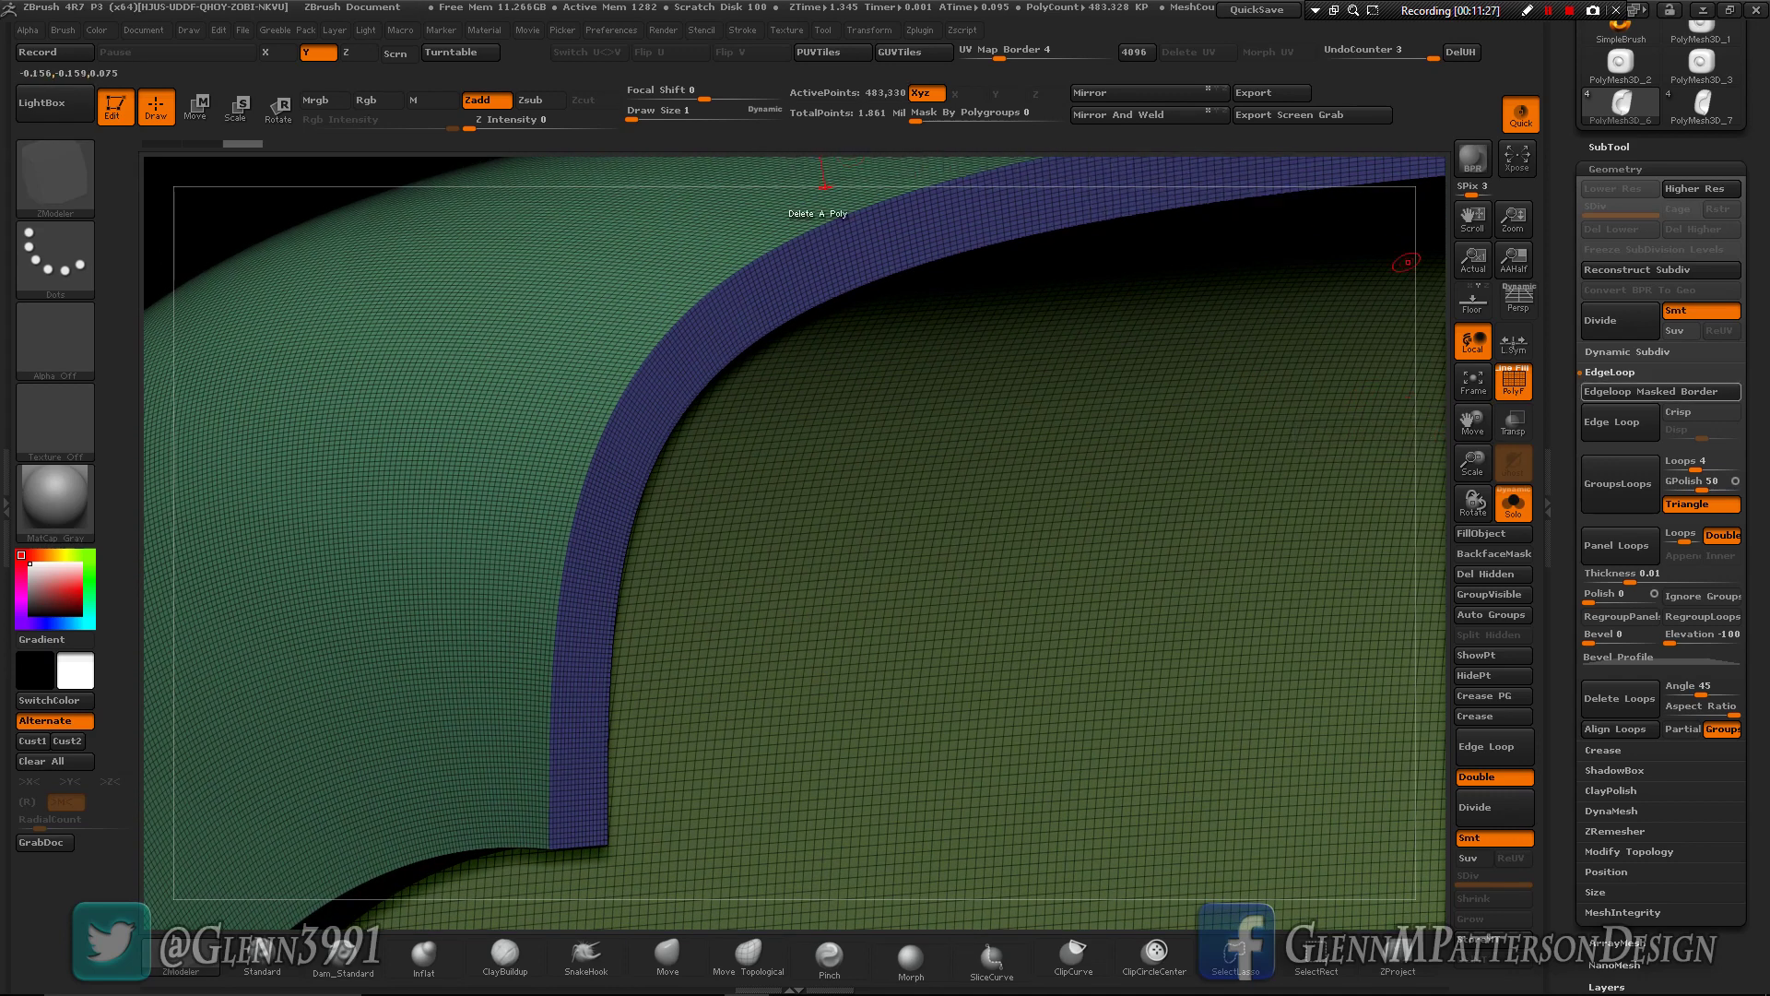
pyautogui.moveTo(1472, 419); pyautogui.dragTo(1472, 419)
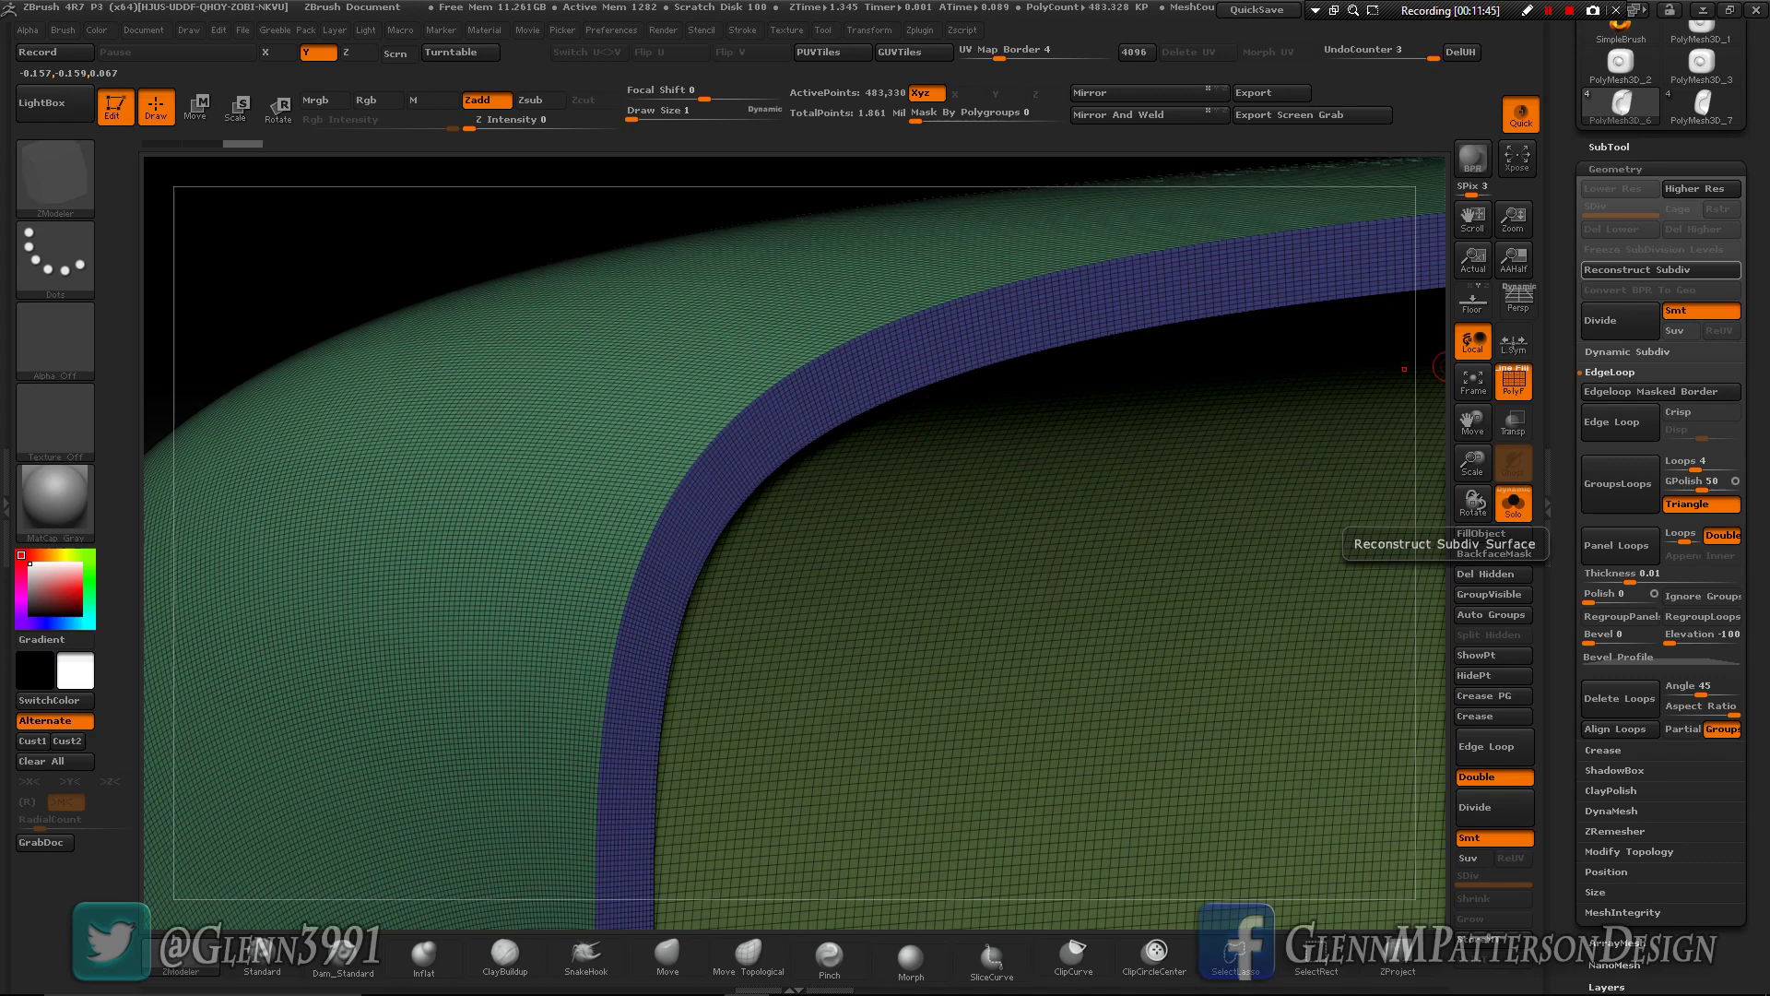
pyautogui.click(1660, 270)
pyautogui.click(1661, 270)
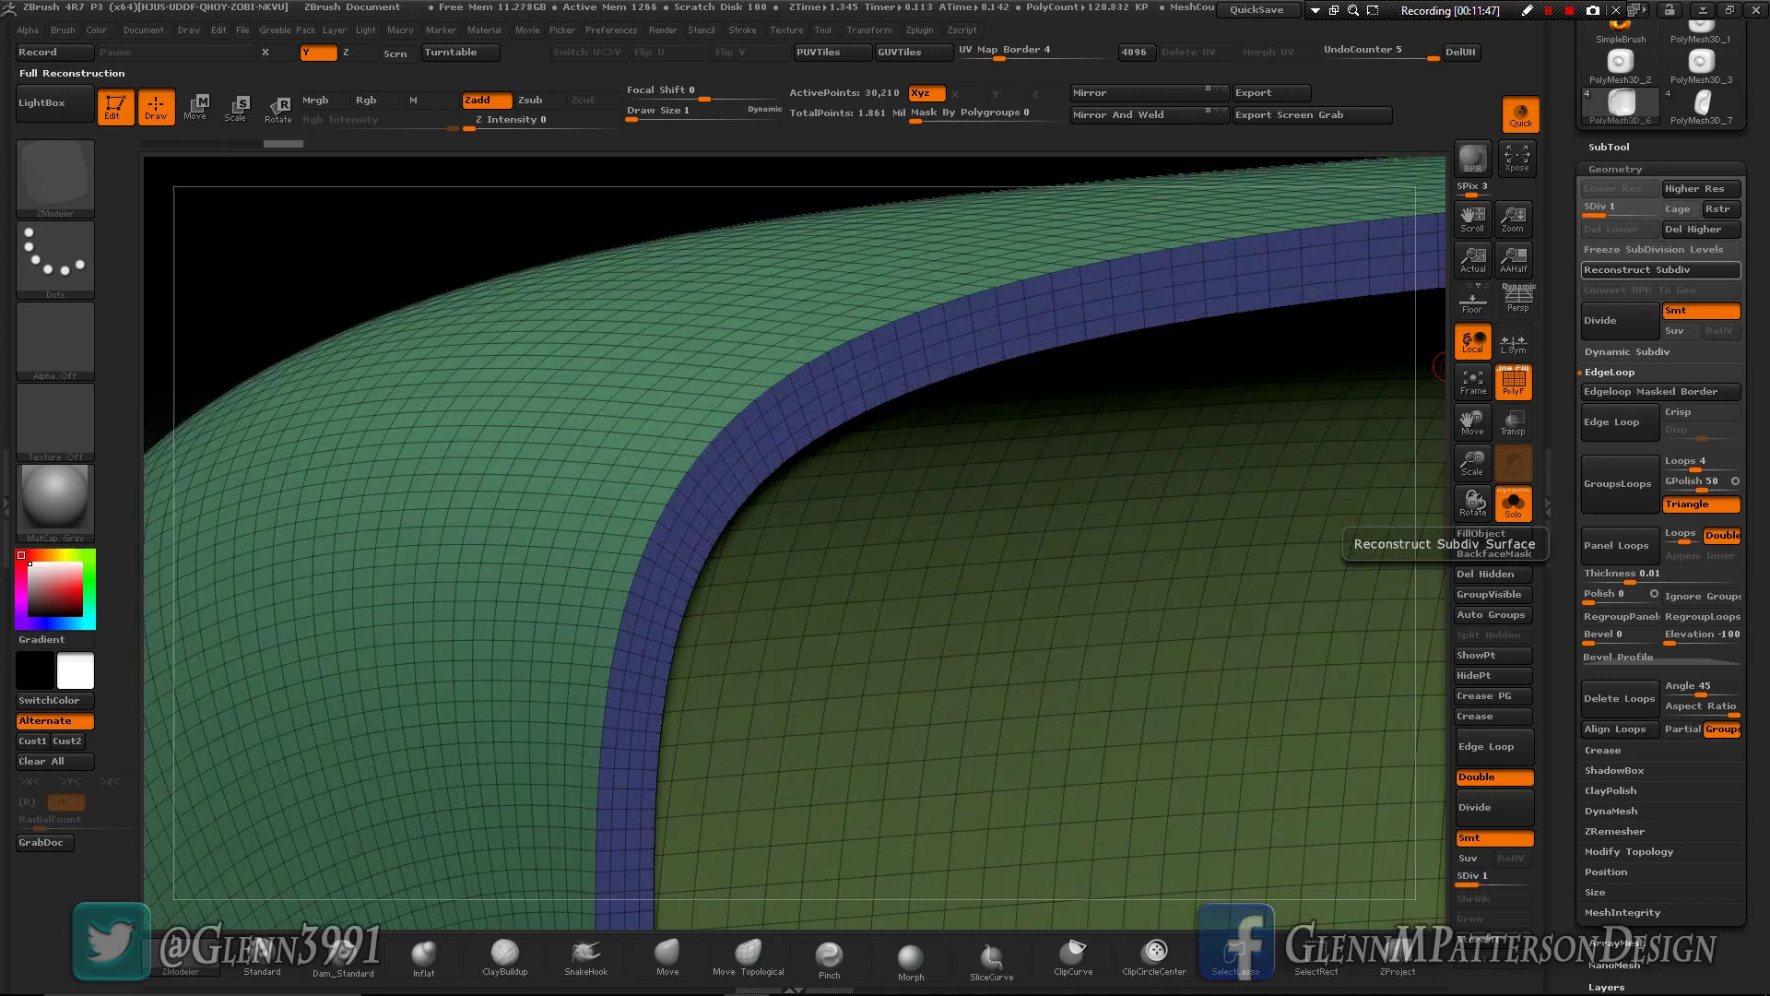
pyautogui.hotkey('shift', 'd')
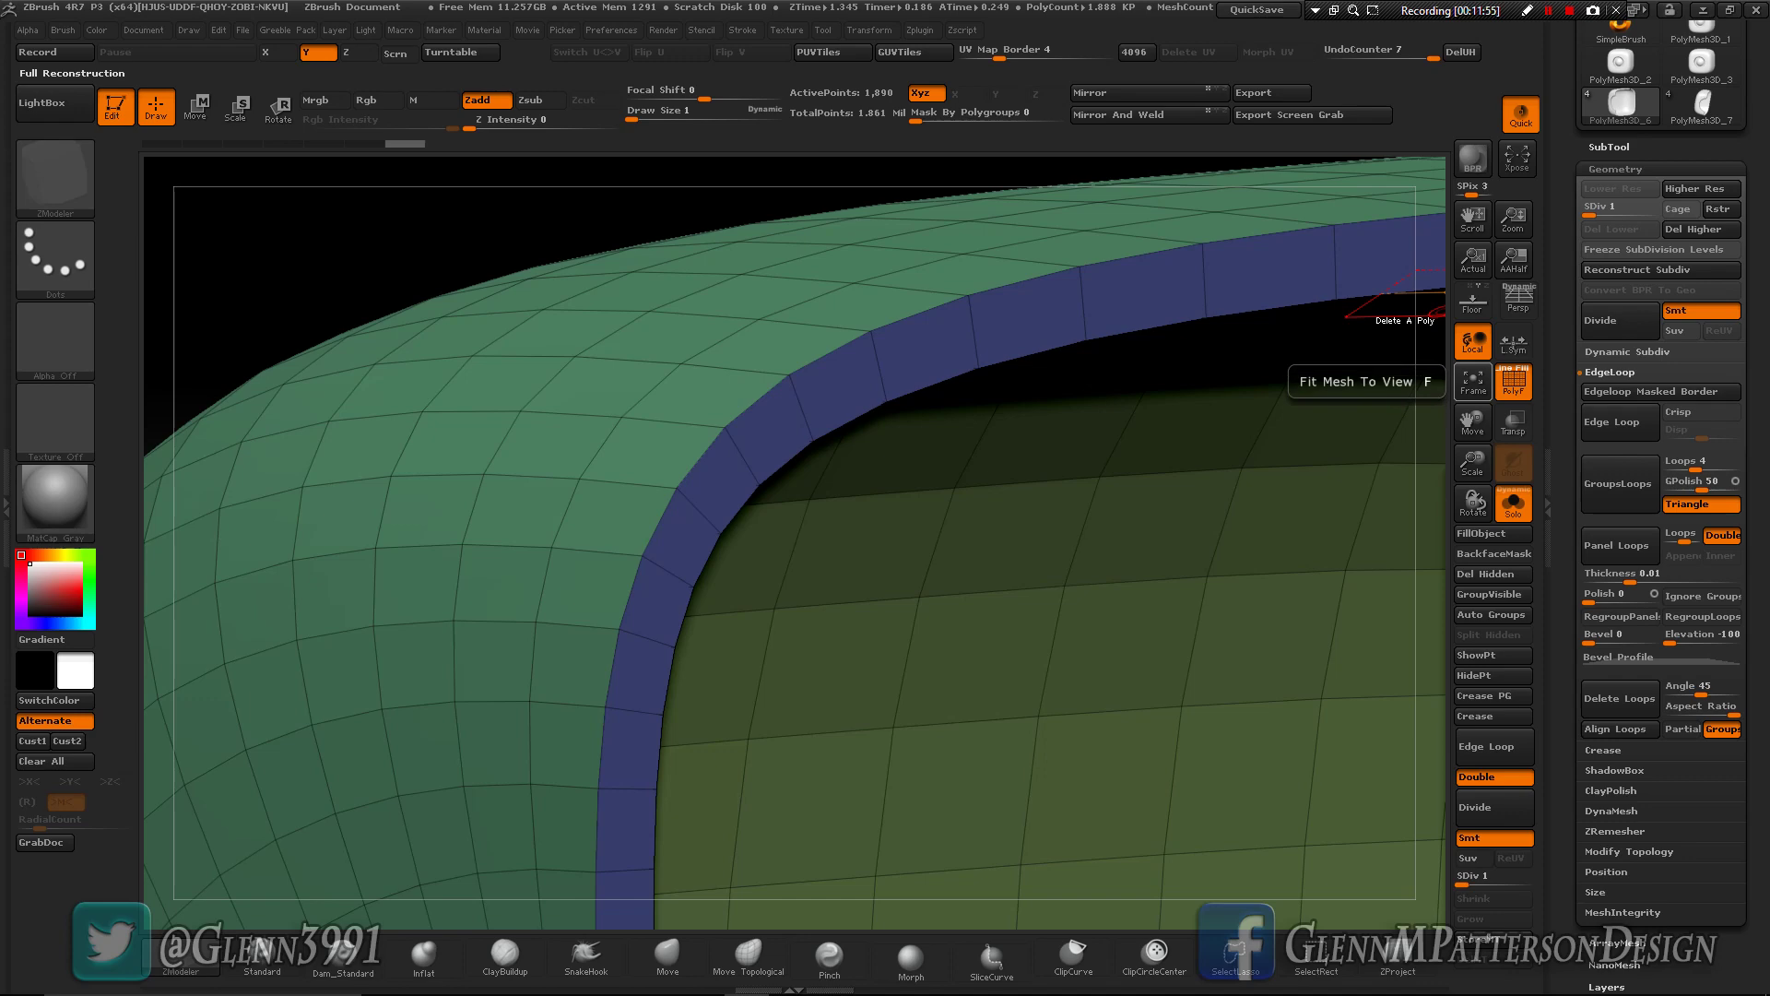
# - Delete the green panel's higher subdivision levels so only the reconstructed low-poly mesh is left, and isolate the panel again
pyautogui.click(1472, 382)
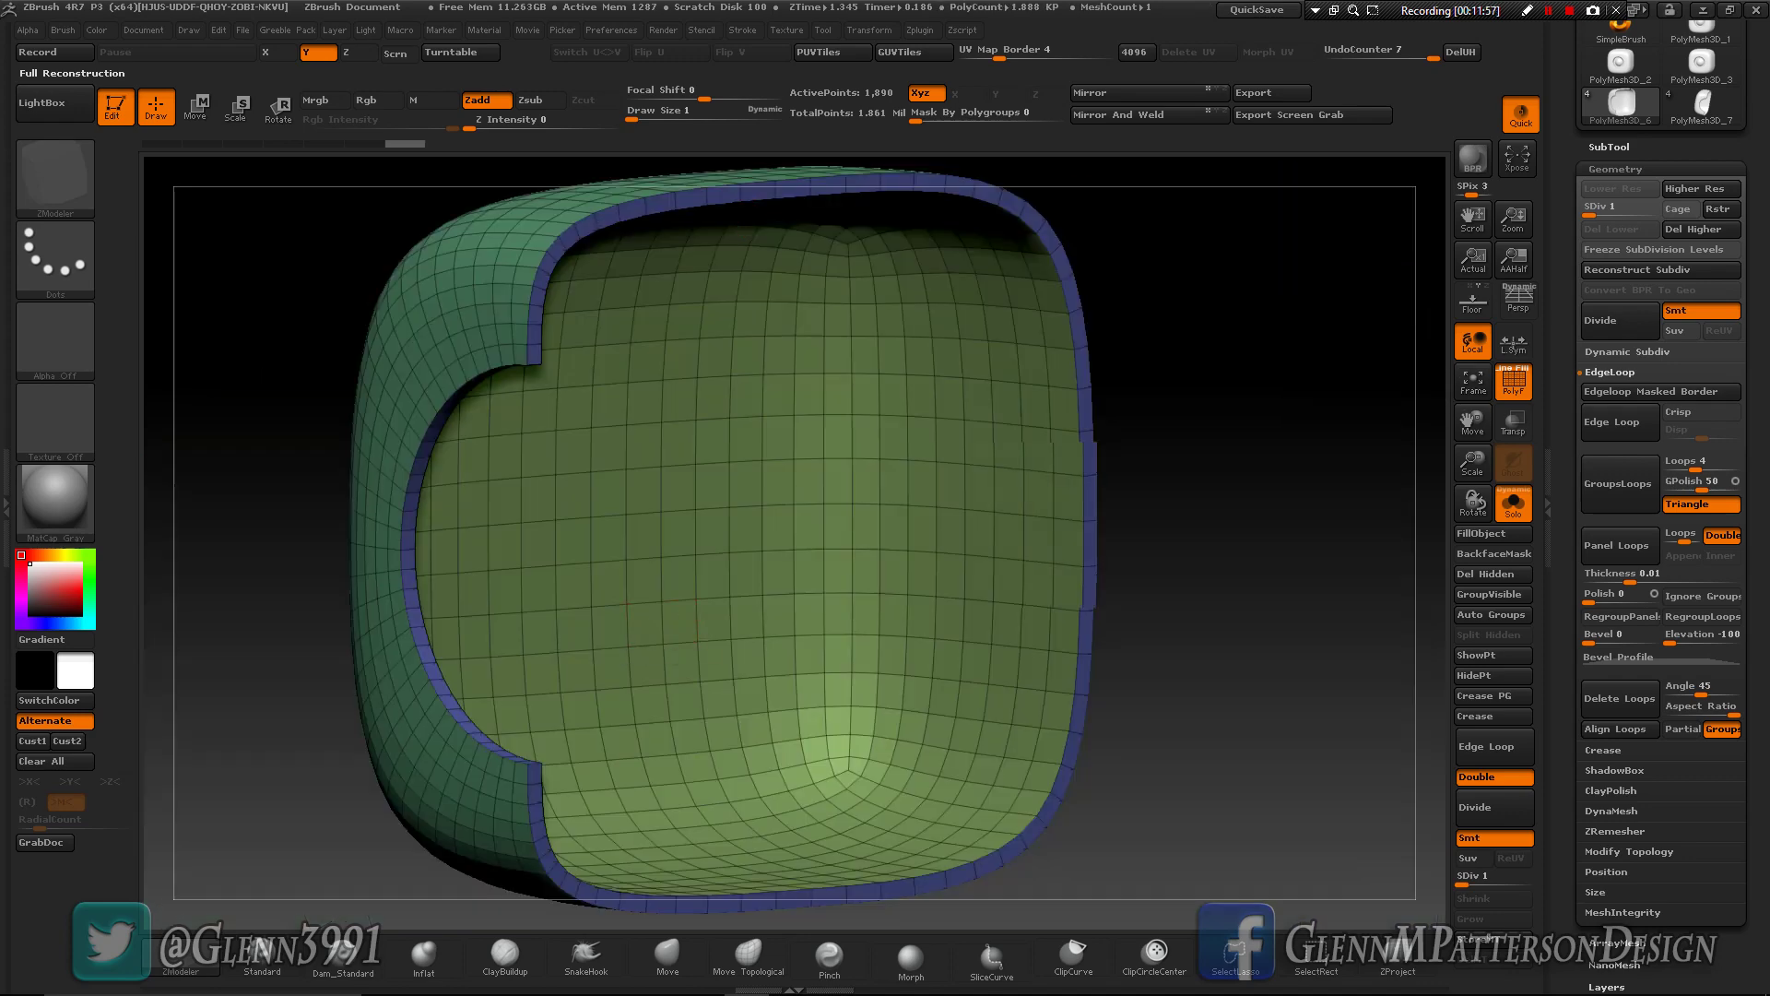
pyautogui.moveTo(1189, 516); pyautogui.dragTo(1226, 539)
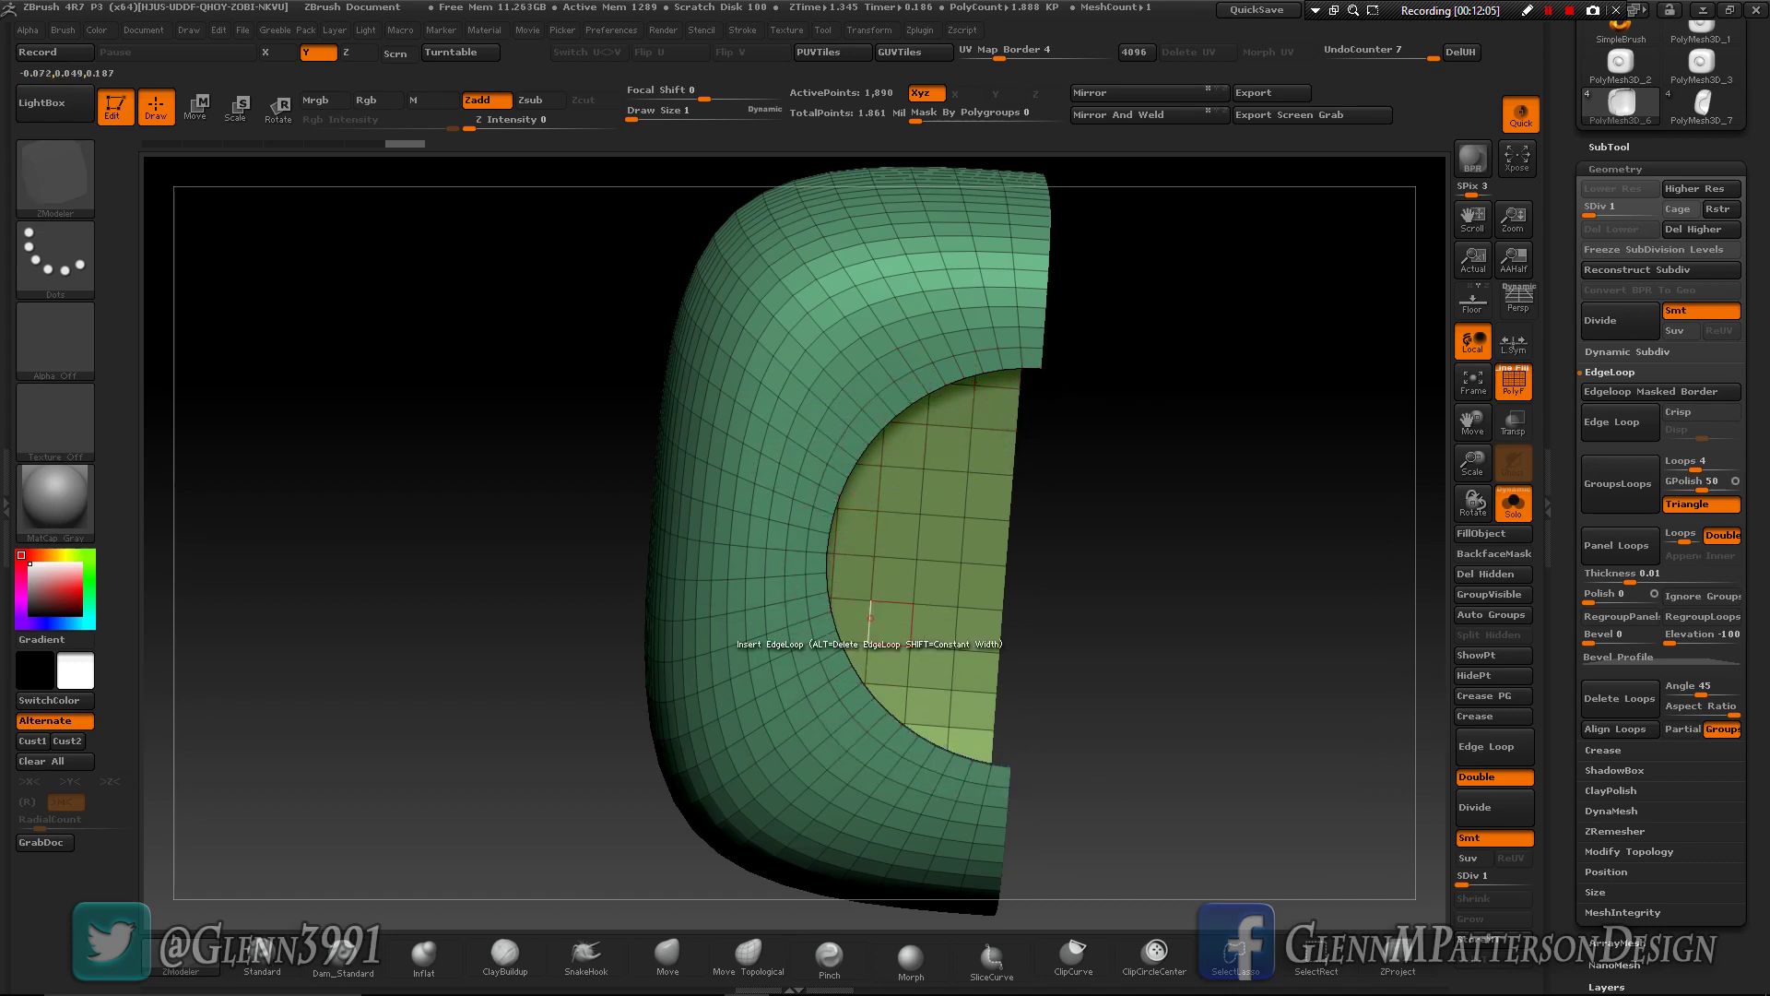
pyautogui.moveTo(1198, 599); pyautogui.dragTo(901, 624)
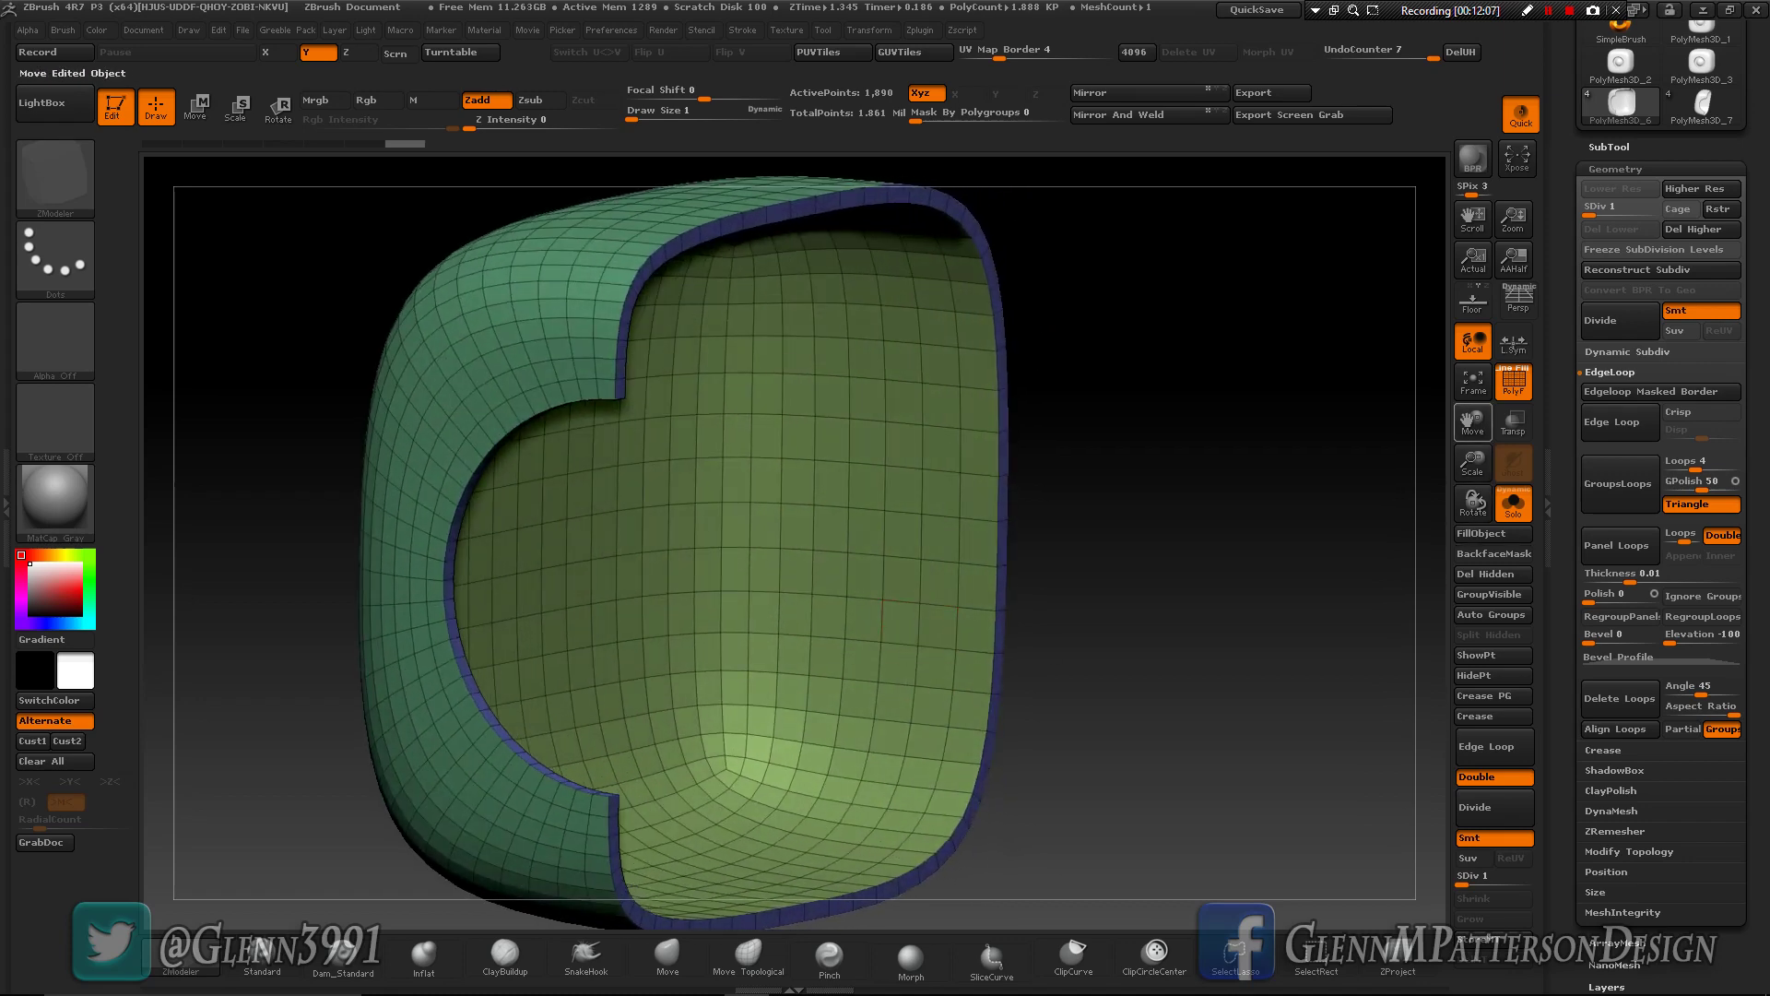
pyautogui.moveTo(1472, 422); pyautogui.dragTo(1626, 448)
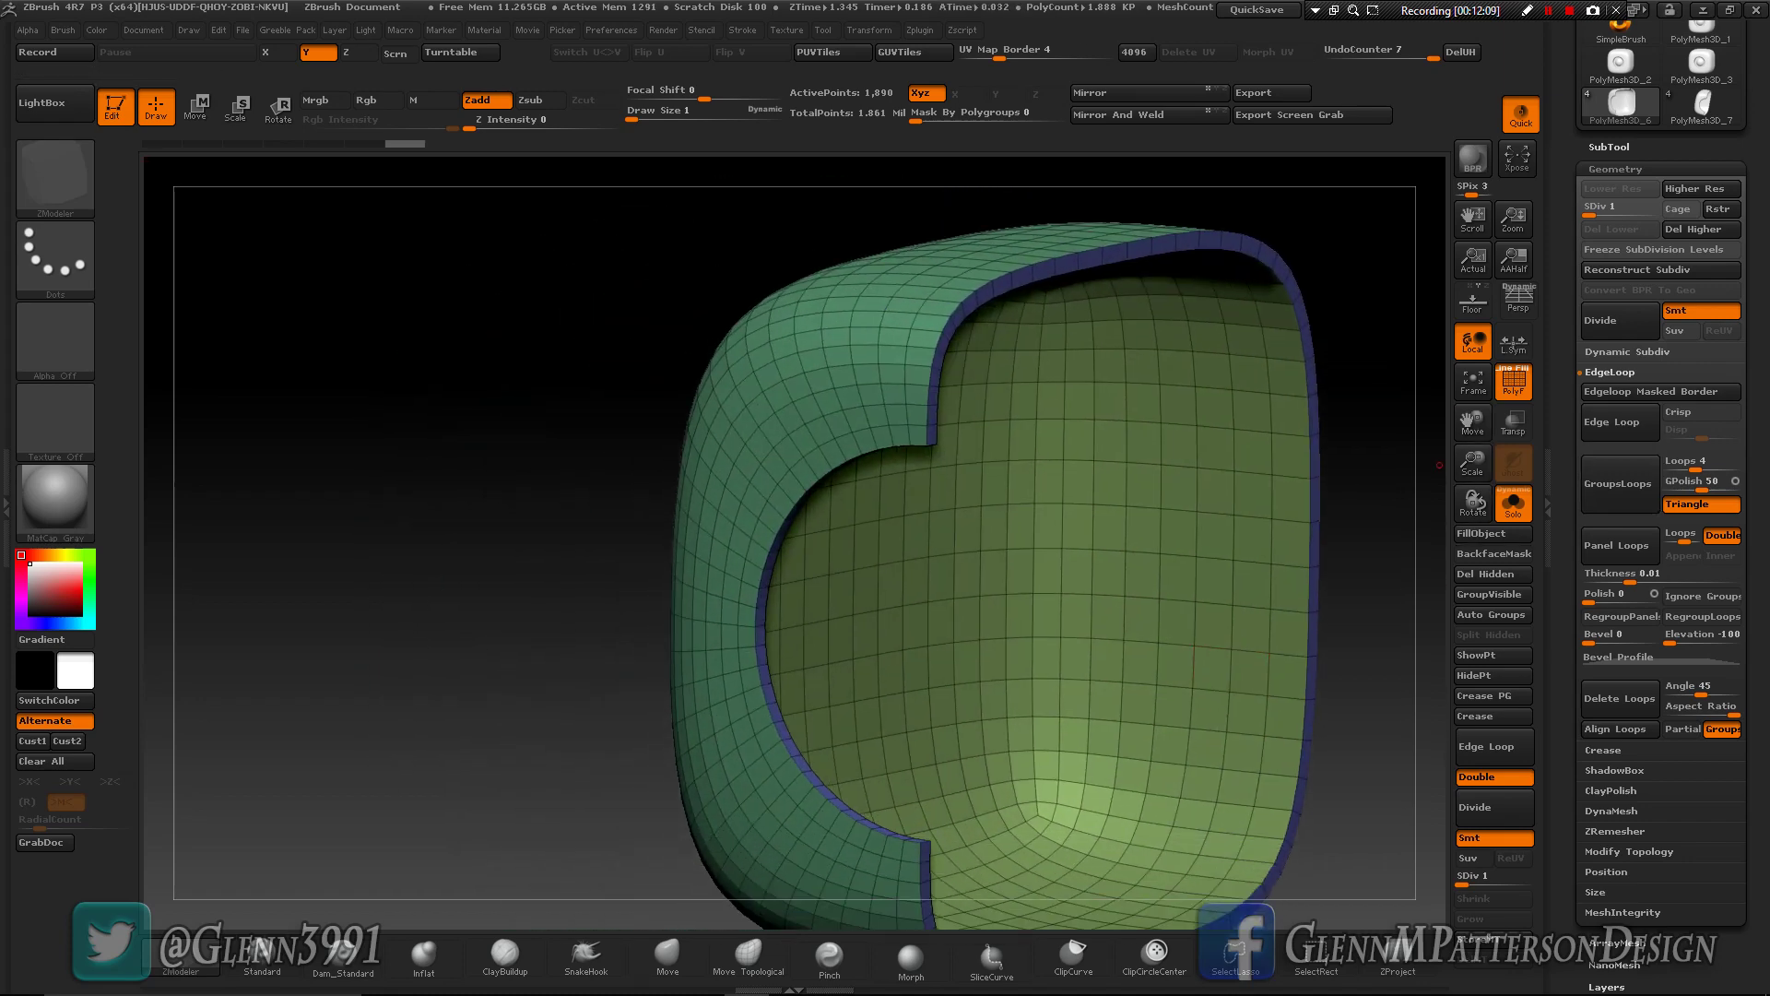
pyautogui.moveTo(1472, 463); pyautogui.dragTo(1513, 502)
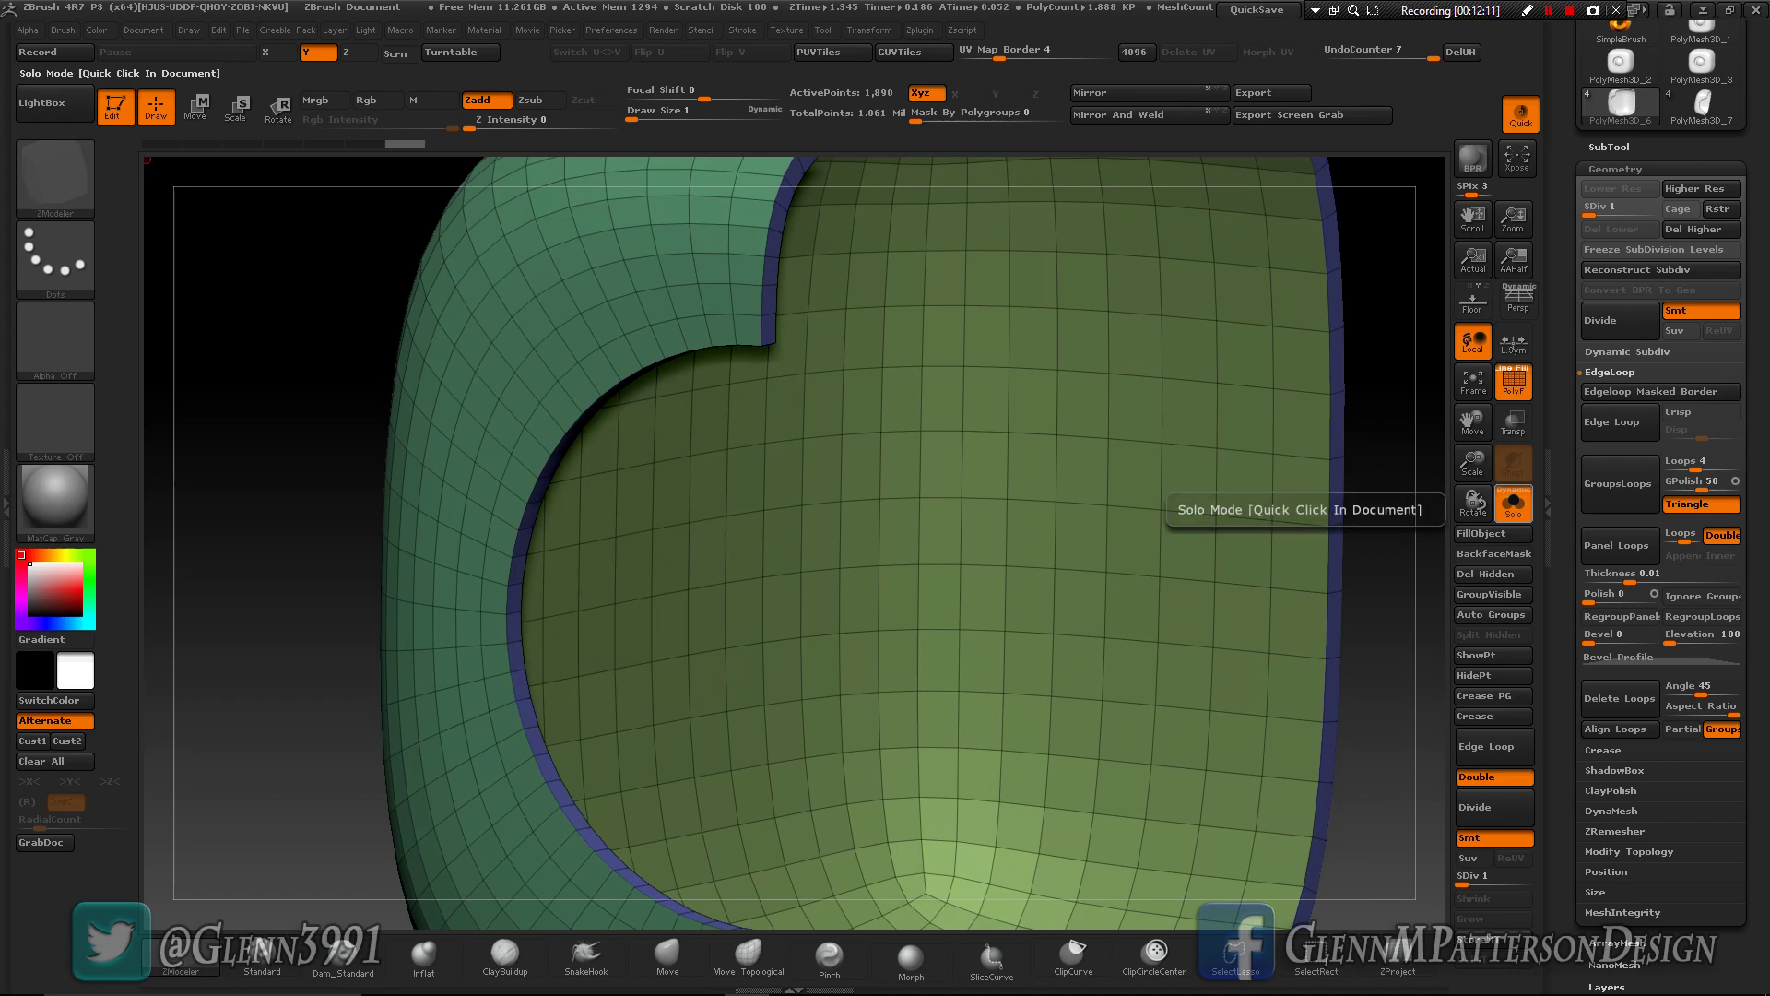
pyautogui.click(1512, 503)
pyautogui.moveTo(1058, 395)
pyautogui.mouseDown()
pyautogui.moveTo(1244, 341)
pyautogui.moveTo(1272, 295)
pyautogui.moveTo(1060, 396)
pyautogui.moveTo(1001, 392)
pyautogui.moveTo(1056, 389)
pyautogui.mouseUp()
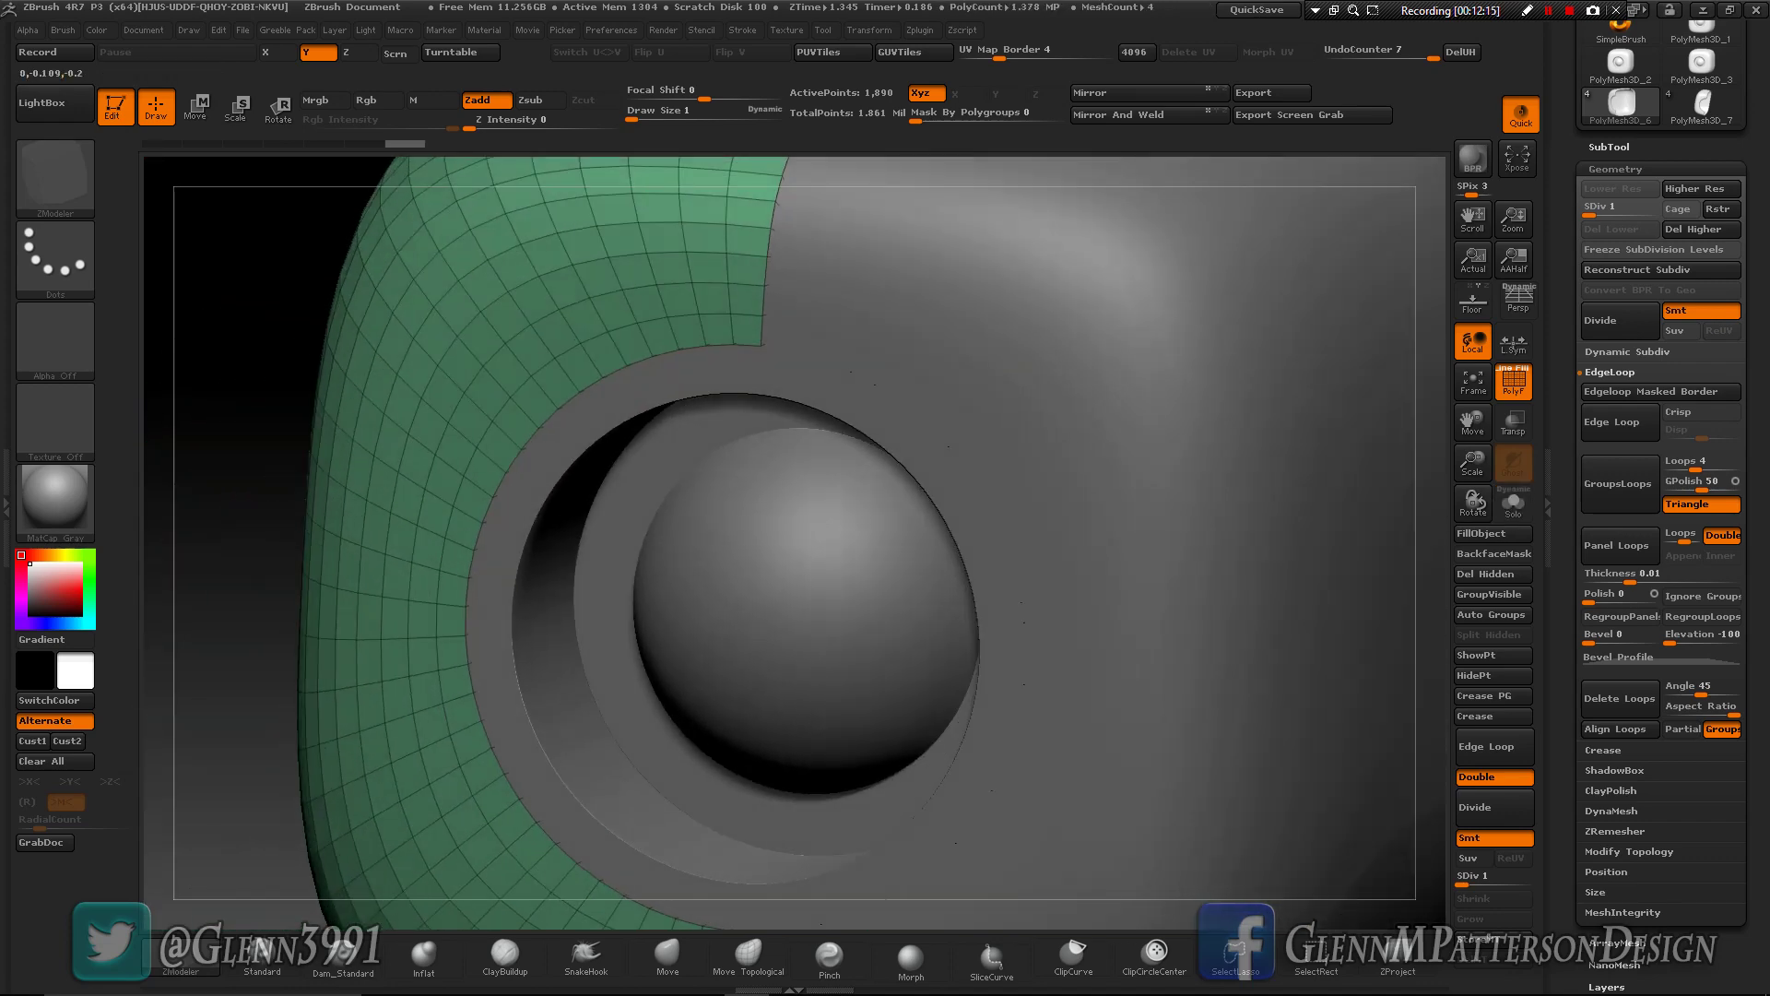
pyautogui.click(1701, 229)
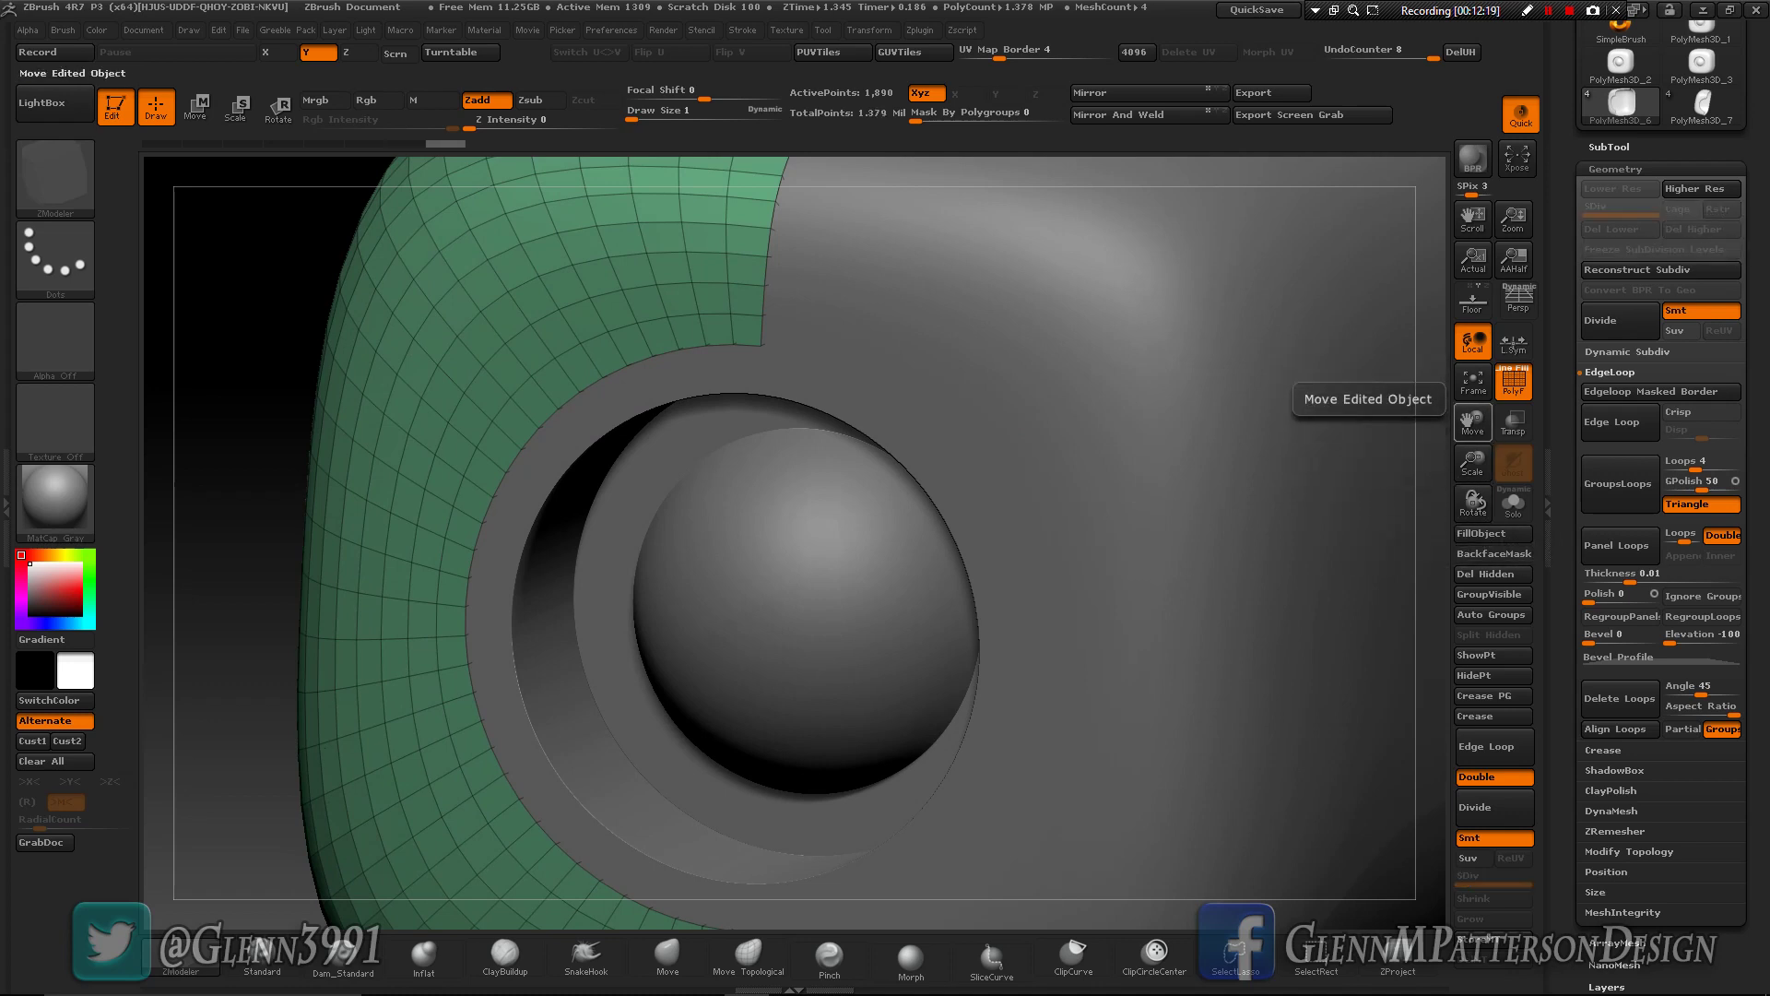
pyautogui.click(1513, 503)
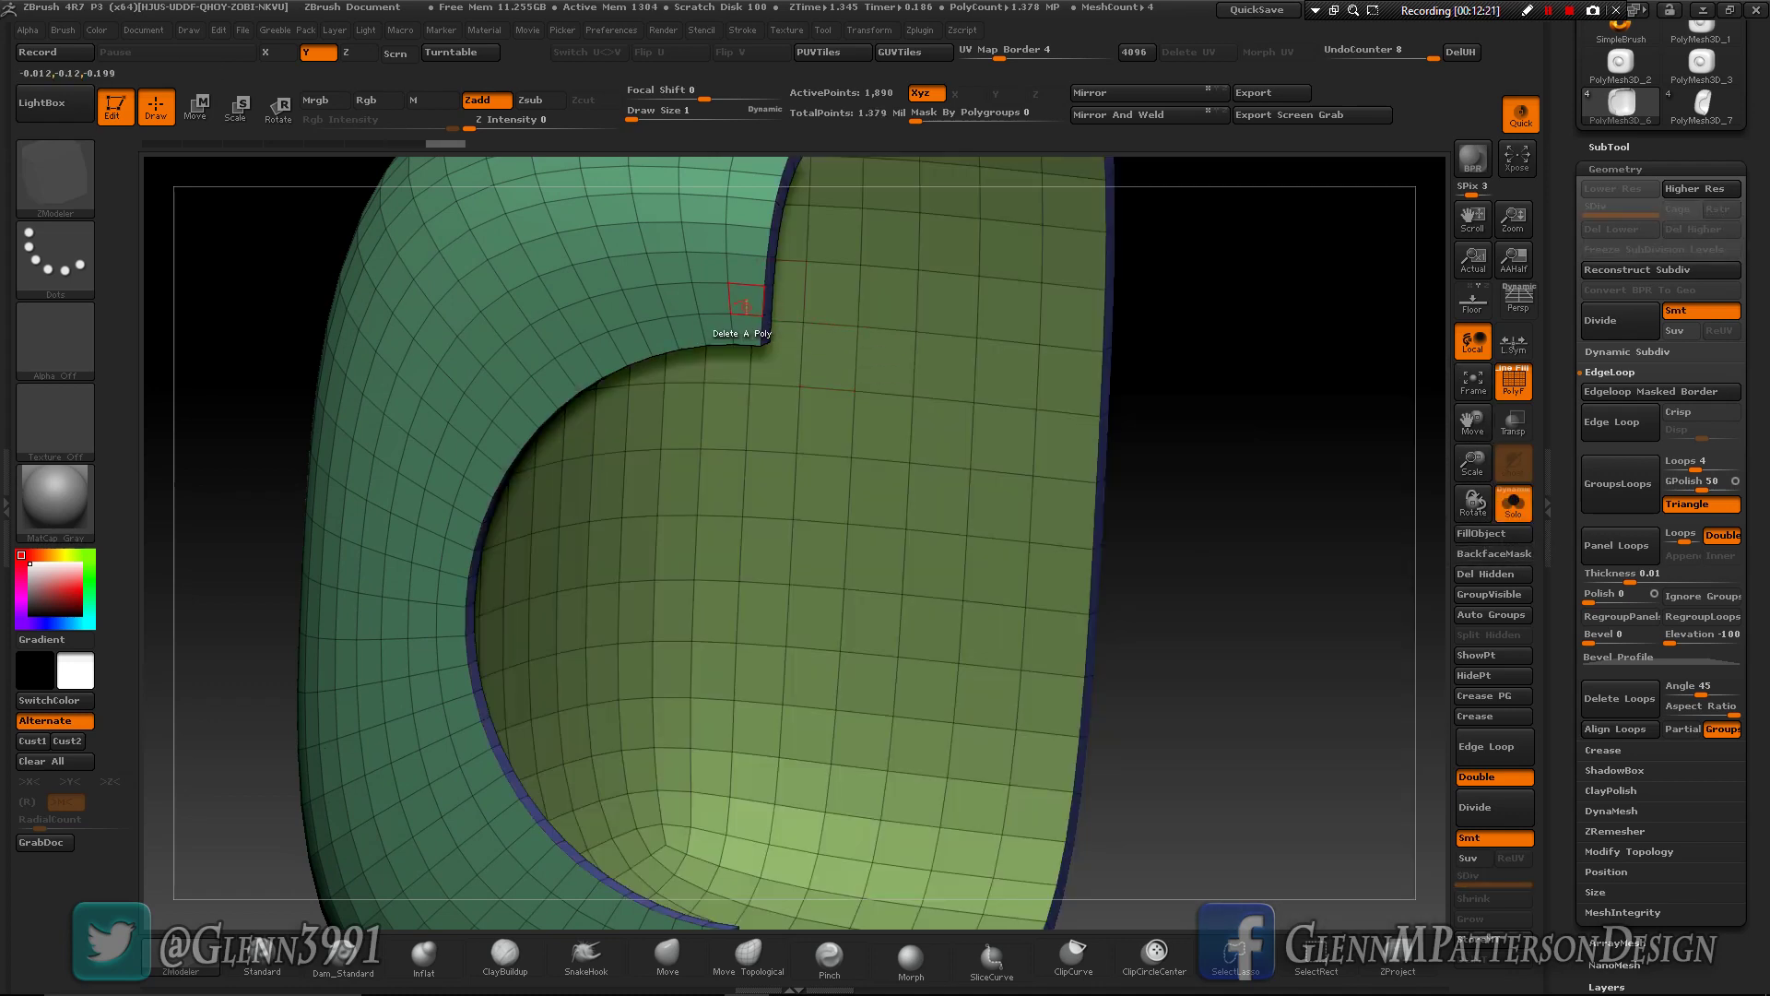
# - Preview the low-poly panel's rim with dynamic subdivision, checking how its corners are smoothed, and switch the preview off
pyautogui.moveTo(743, 318)
pyautogui.mouseDown(button='right')
pyautogui.moveTo(858, 323)
pyautogui.moveTo(738, 304)
pyautogui.mouseUp(button='right')
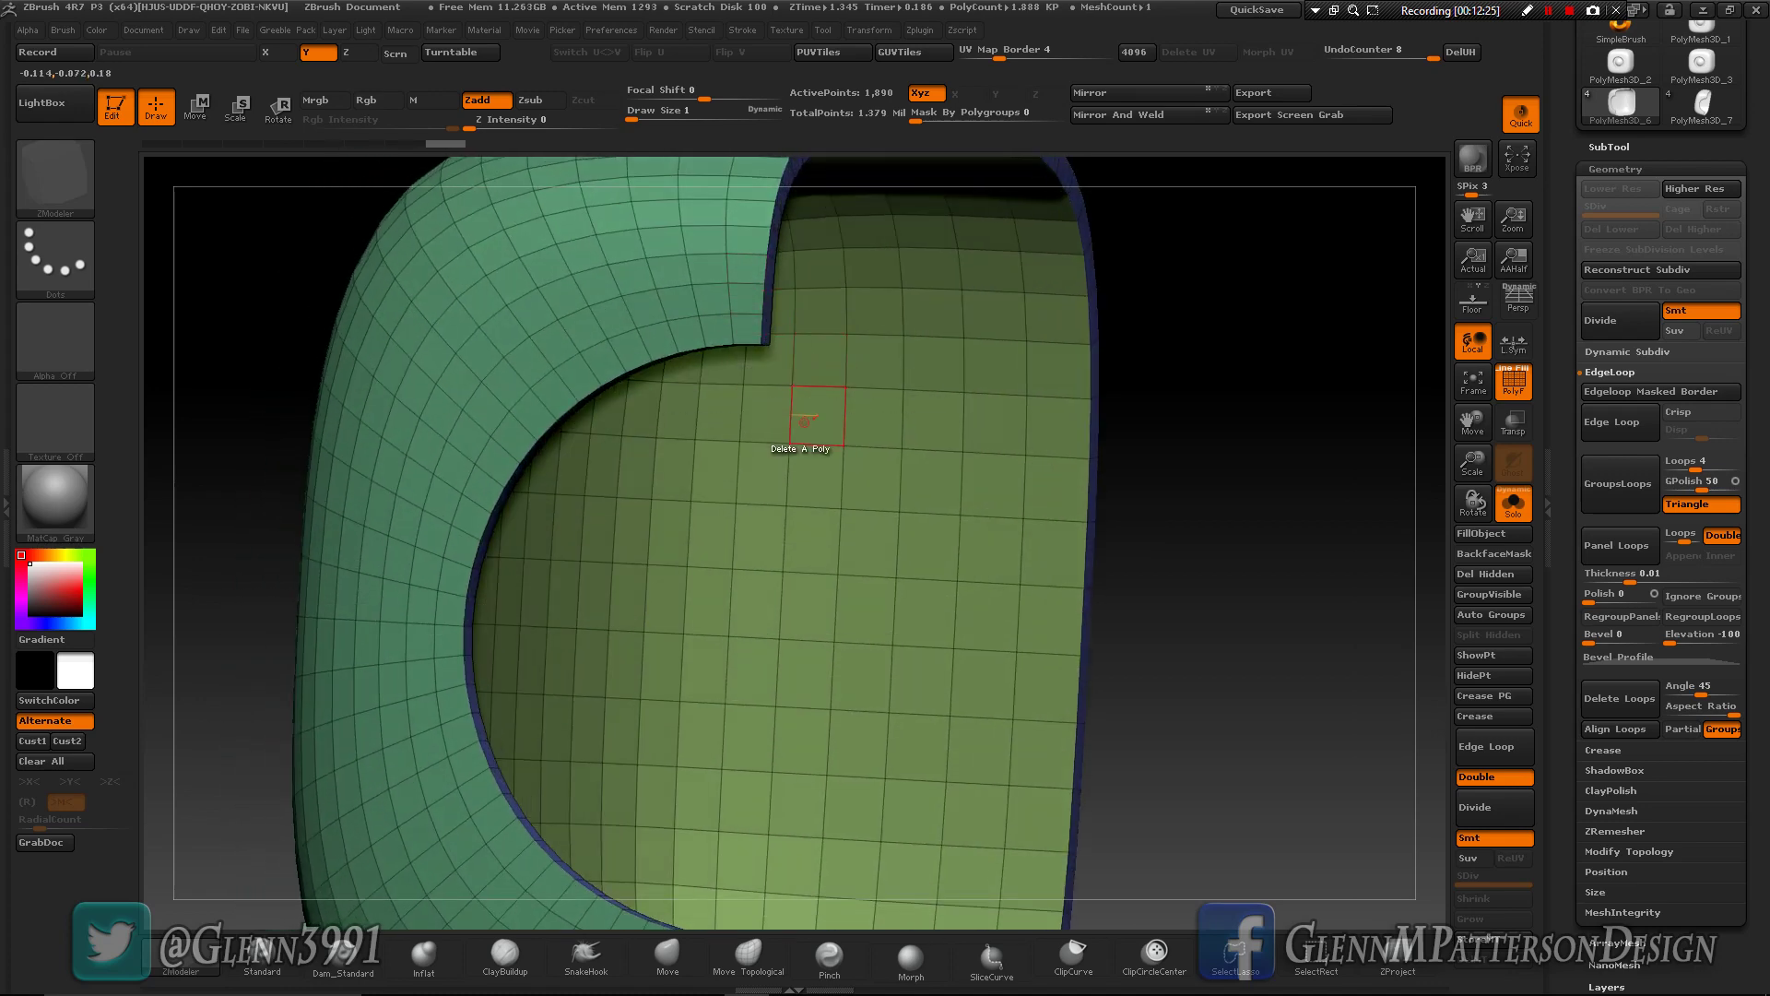
pyautogui.hotkey('ctrl', 'd')
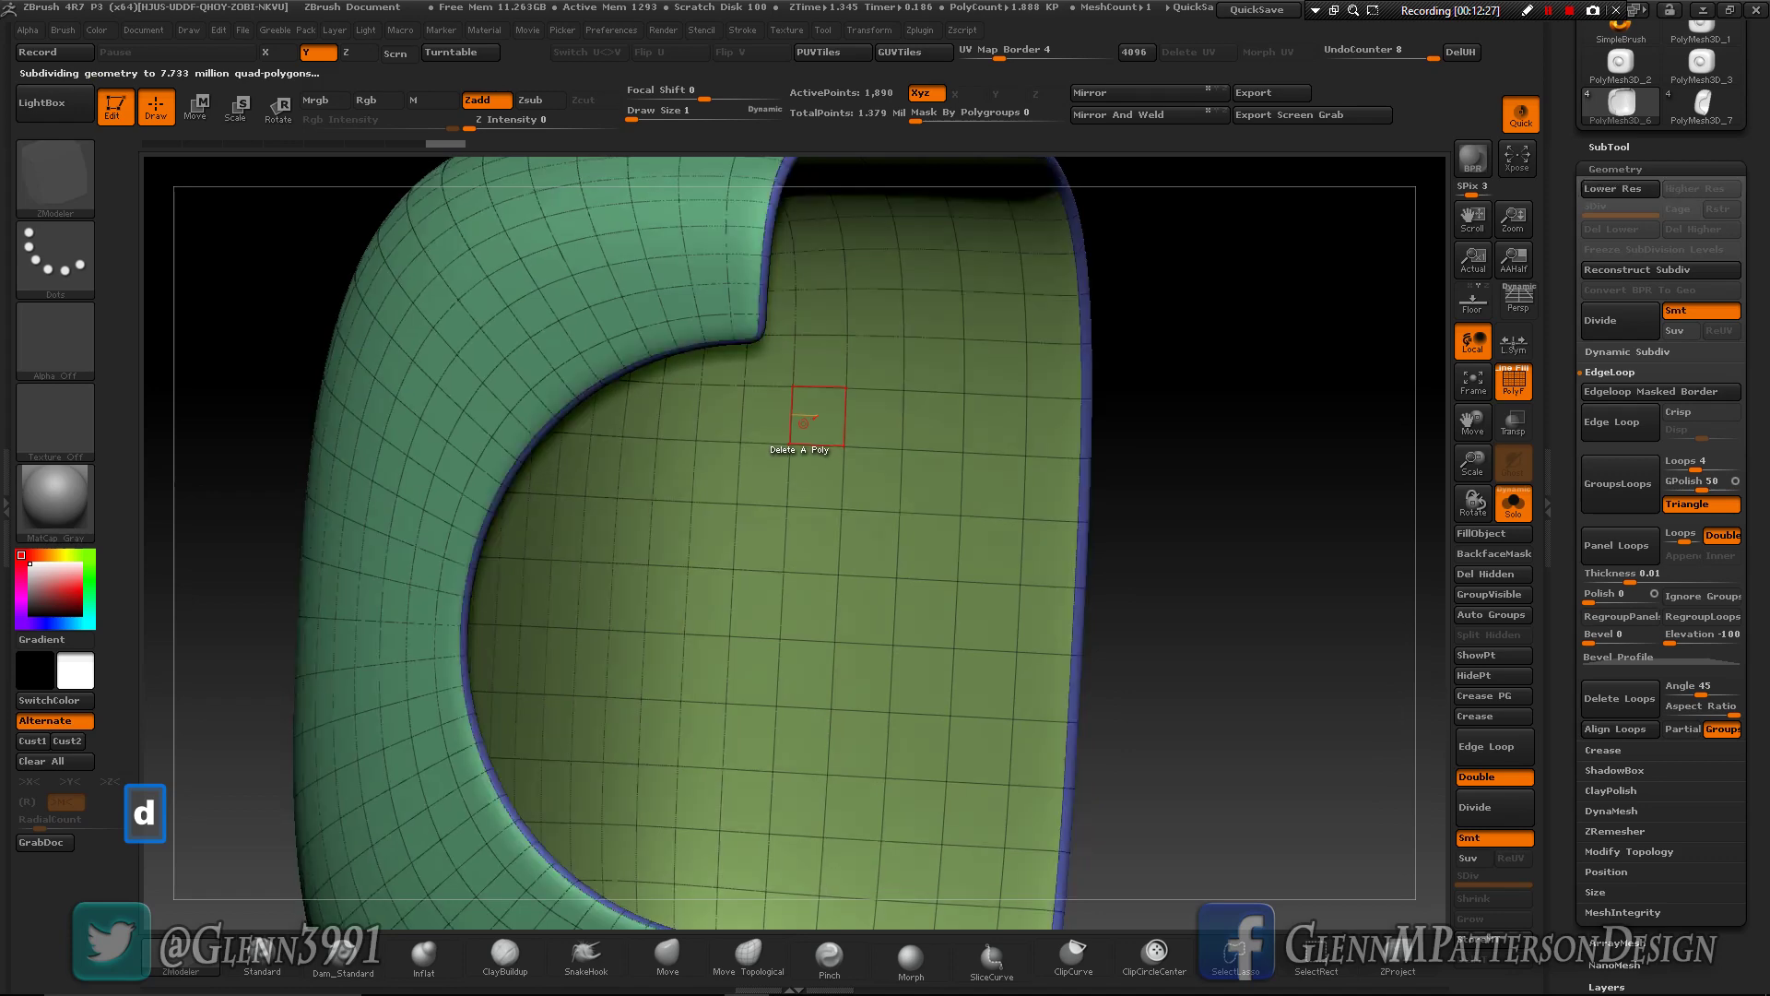
pyautogui.moveTo(804, 452); pyautogui.dragTo(767, 475, button='right')
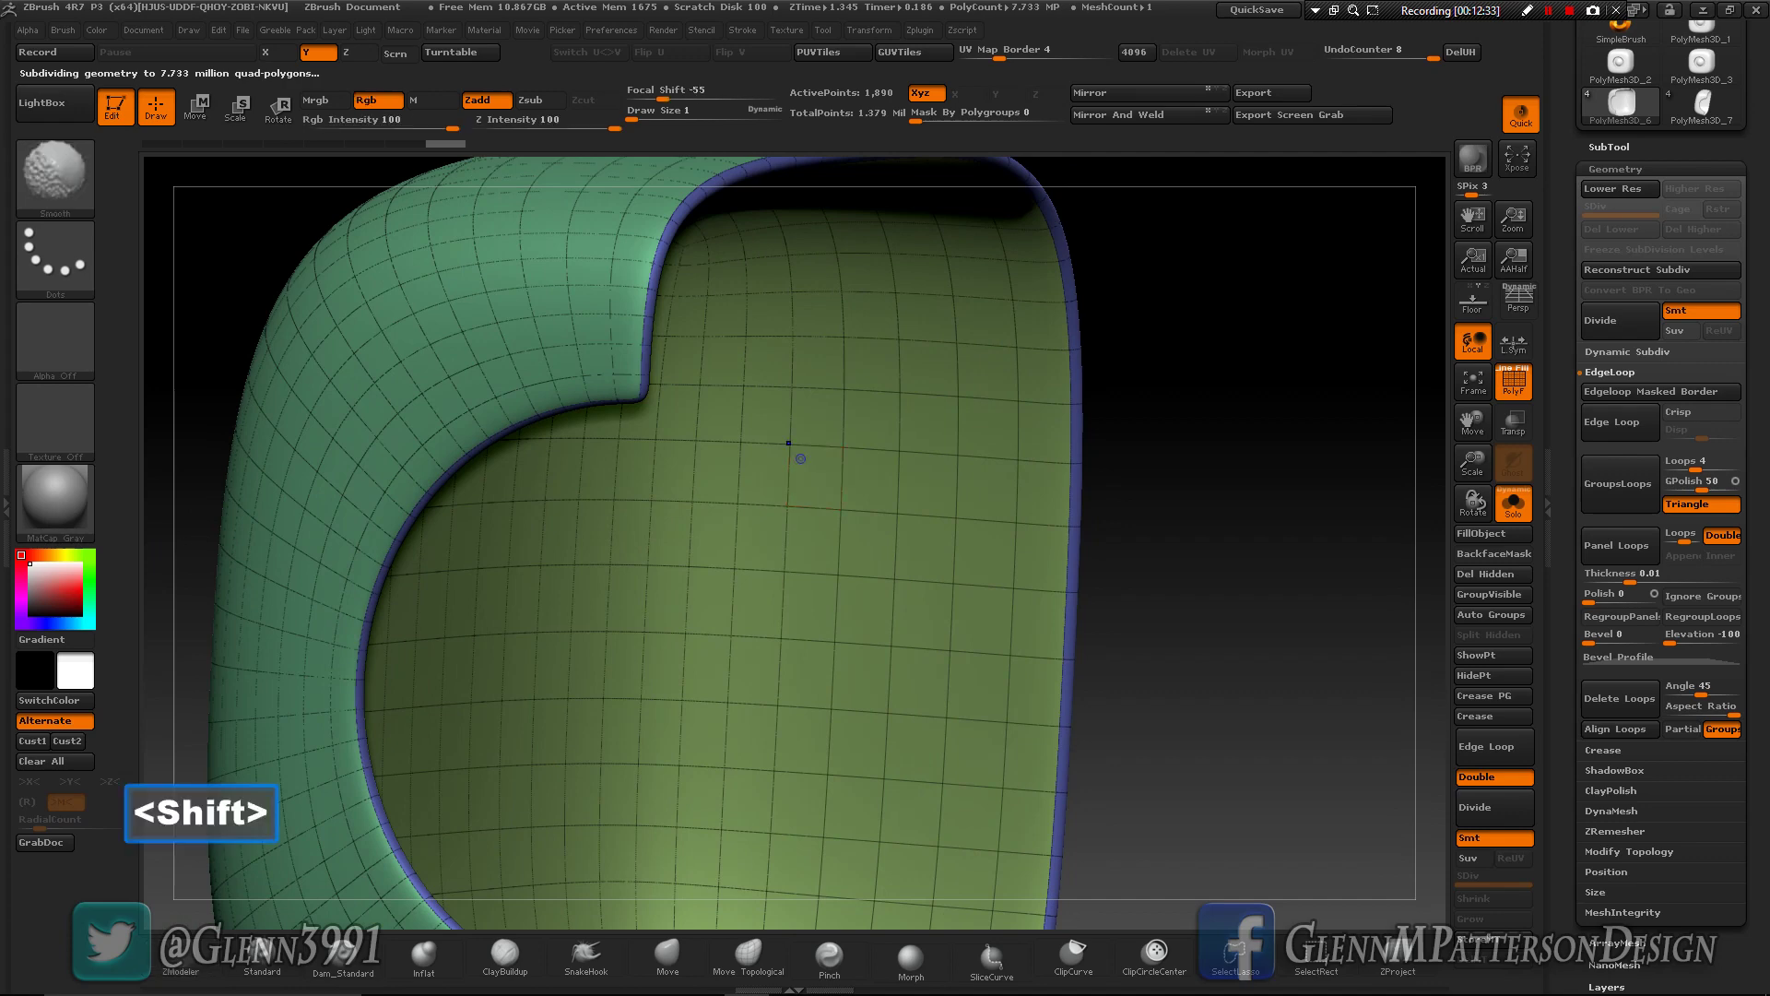
pyautogui.hotkey('shift', 'd')
# - Set the ZModeler edge action to Bevel on EdgeLoop Complete, with Two Rows and Sharp Edge
pyautogui.moveTo(597, 329); pyautogui.dragTo(613, 369, button='right')
pyautogui.moveTo(1472, 465); pyautogui.dragTo(1461, 580)
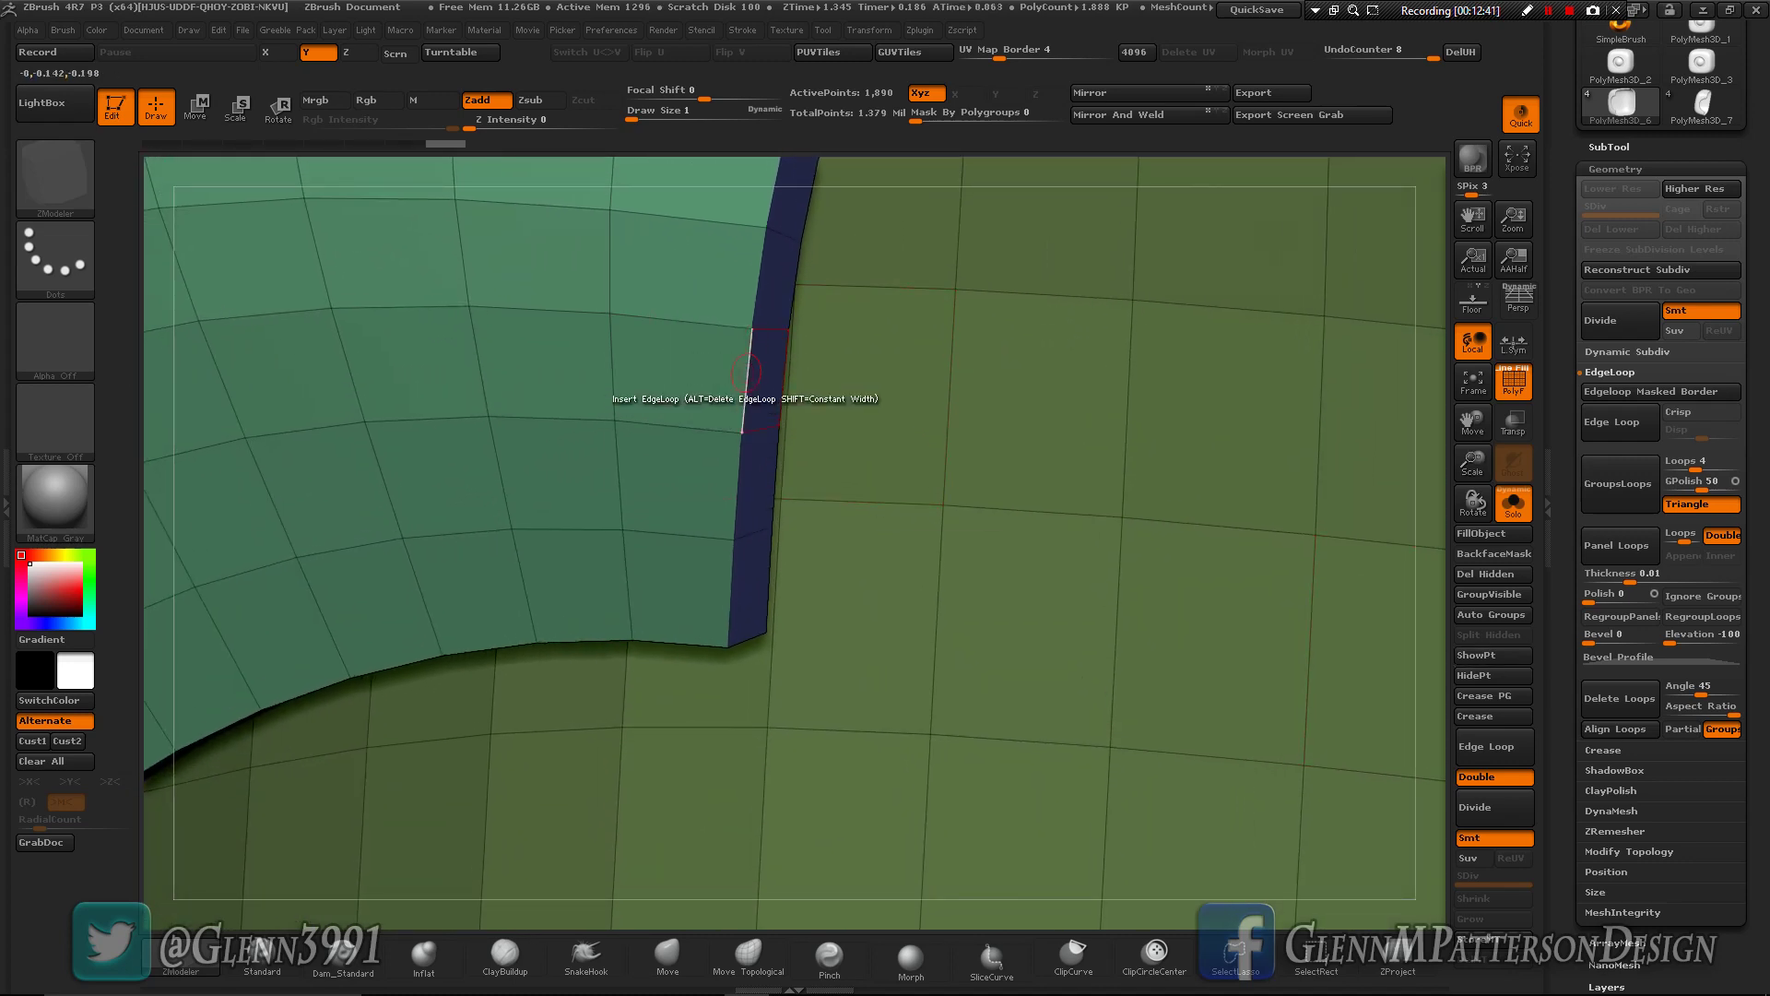
pyautogui.press('space')
pyautogui.click(604, 410)
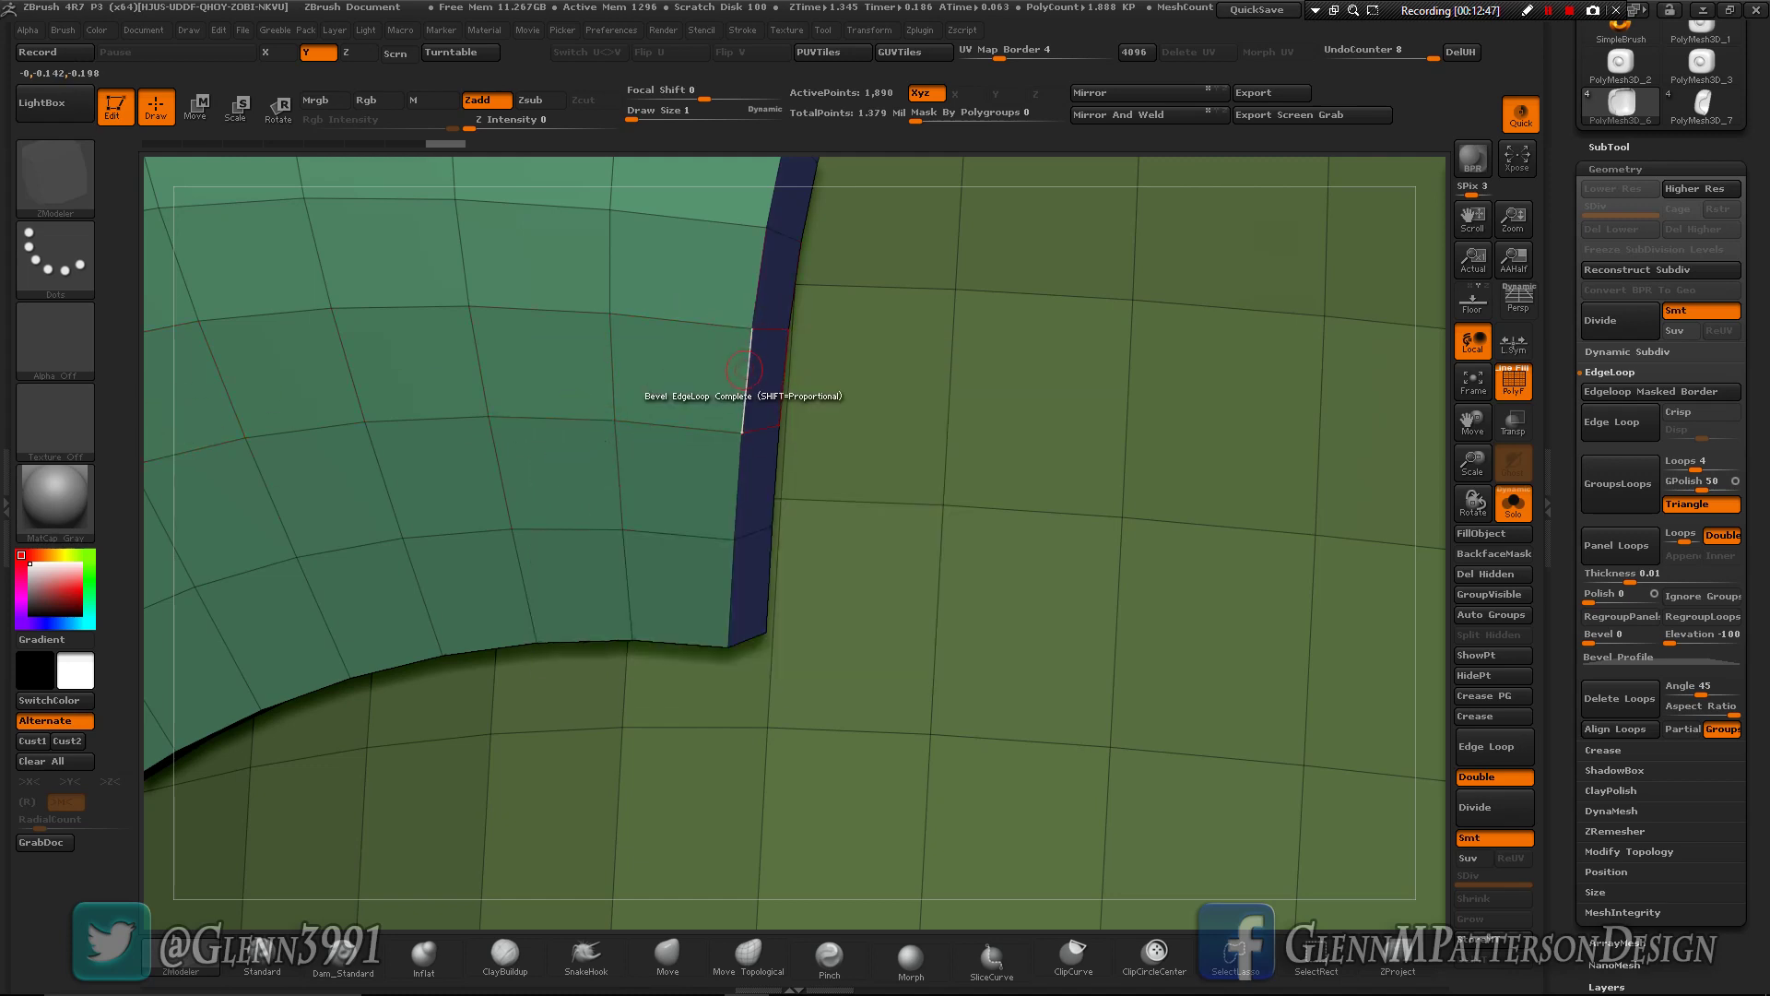
pyautogui.press('space')
pyautogui.click(688, 631)
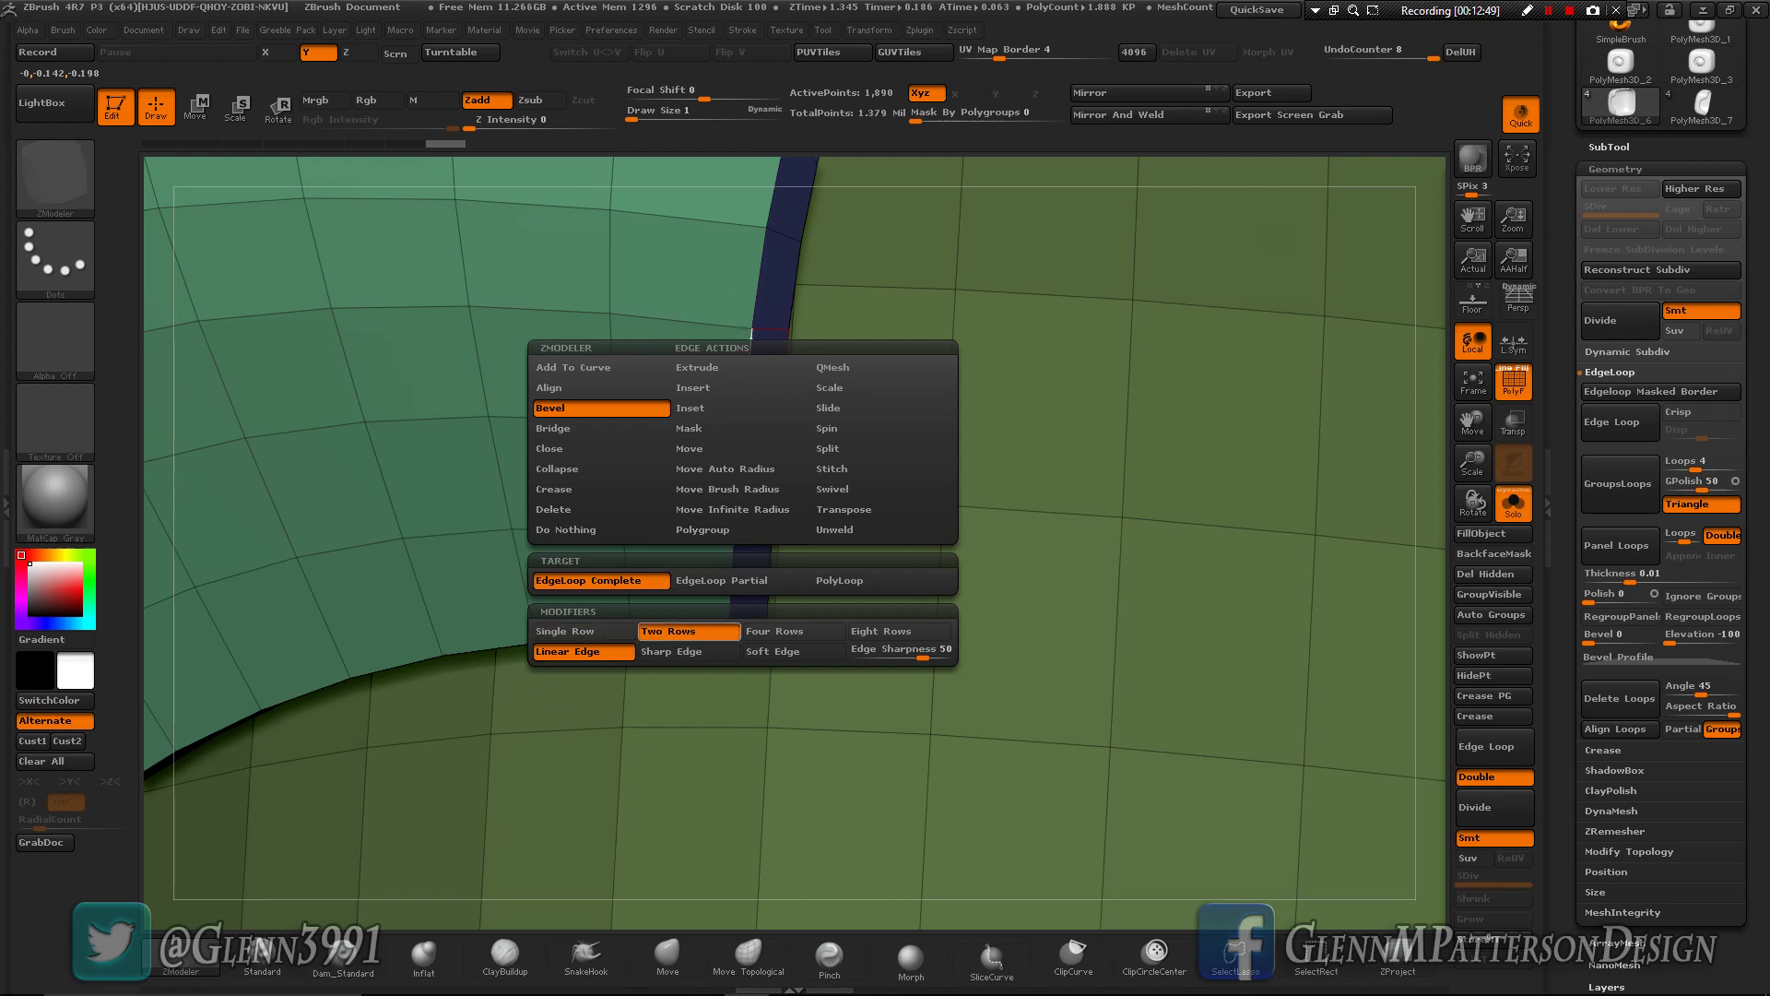
pyautogui.click(688, 652)
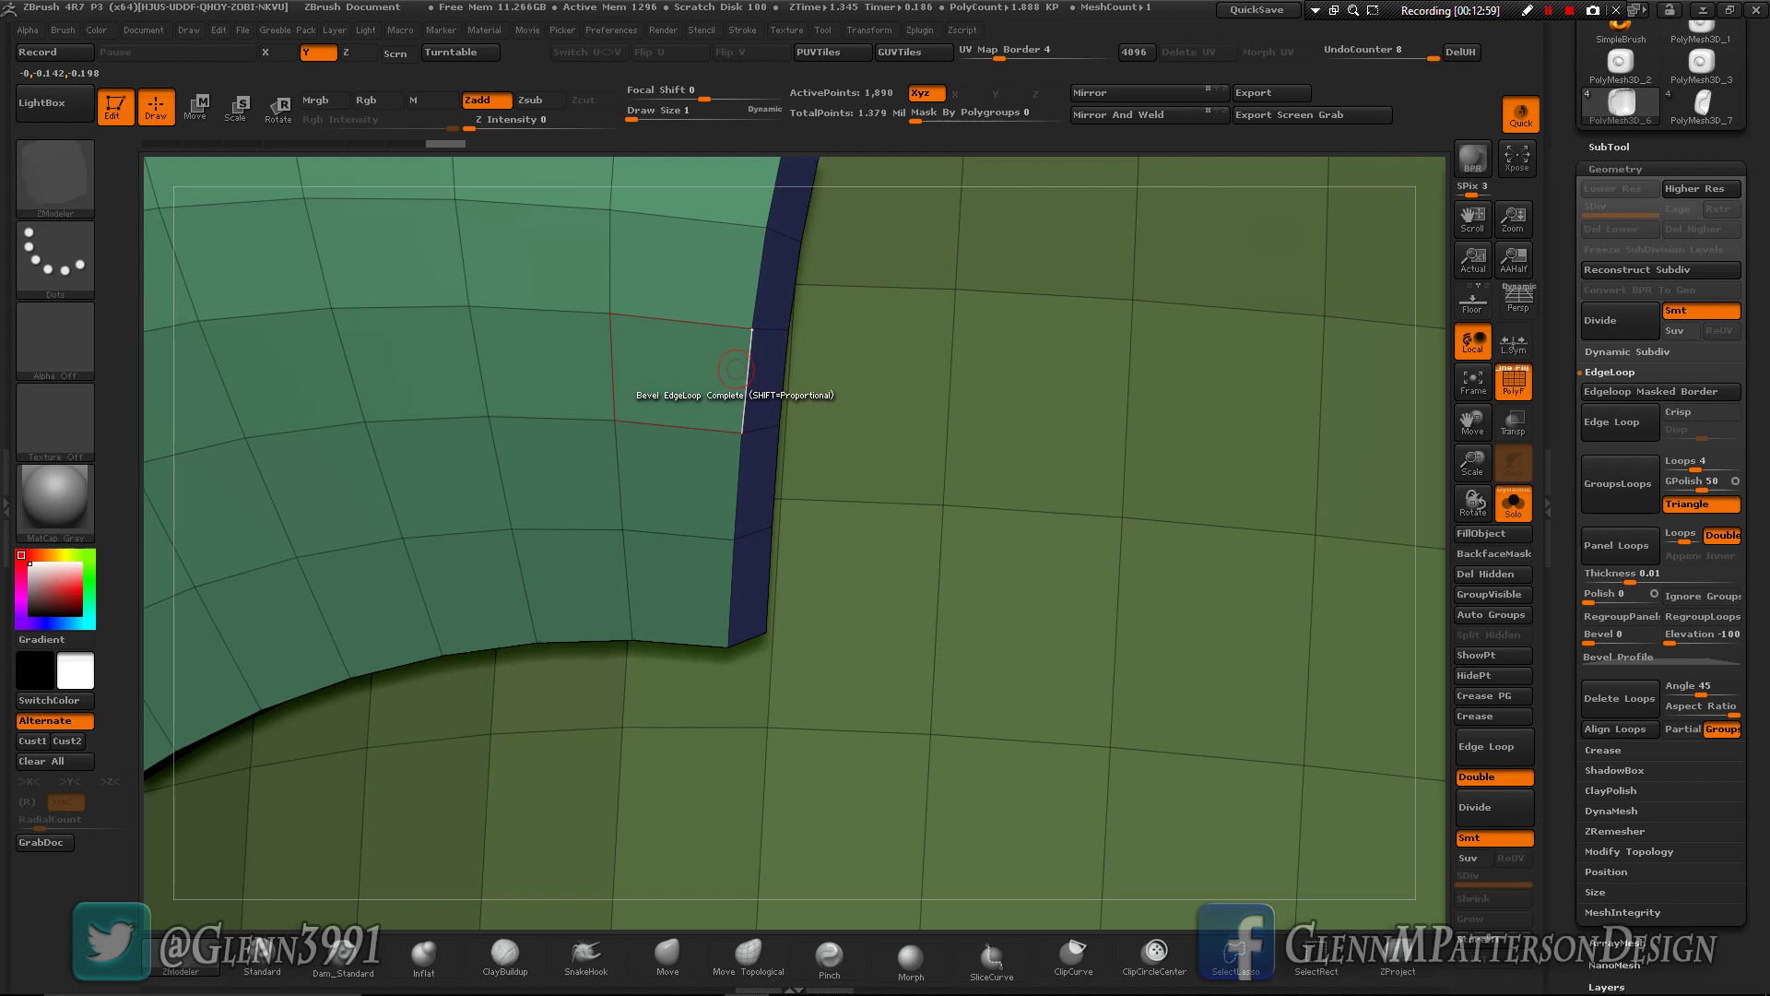
# - Bevel the panel's outer rim edge, undoing the first attempt and redoing it around the circular cutout too
pyautogui.click(735, 369)
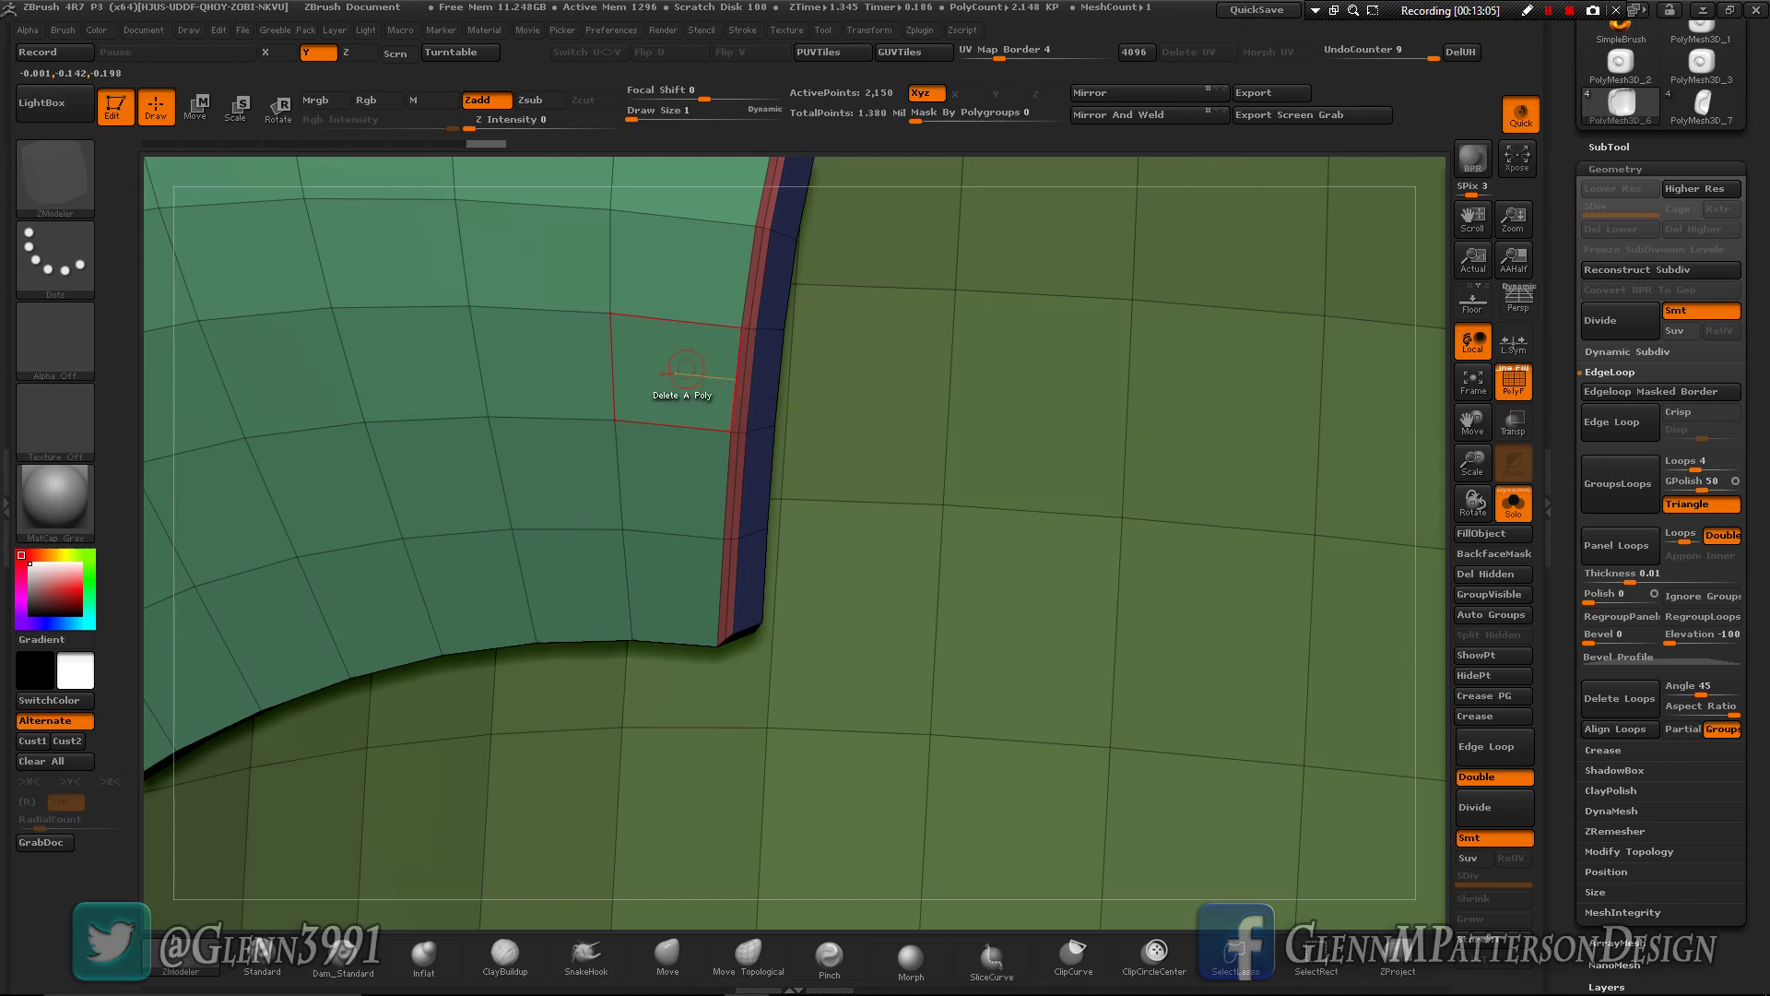
pyautogui.hotkey('ctrl', 'z')
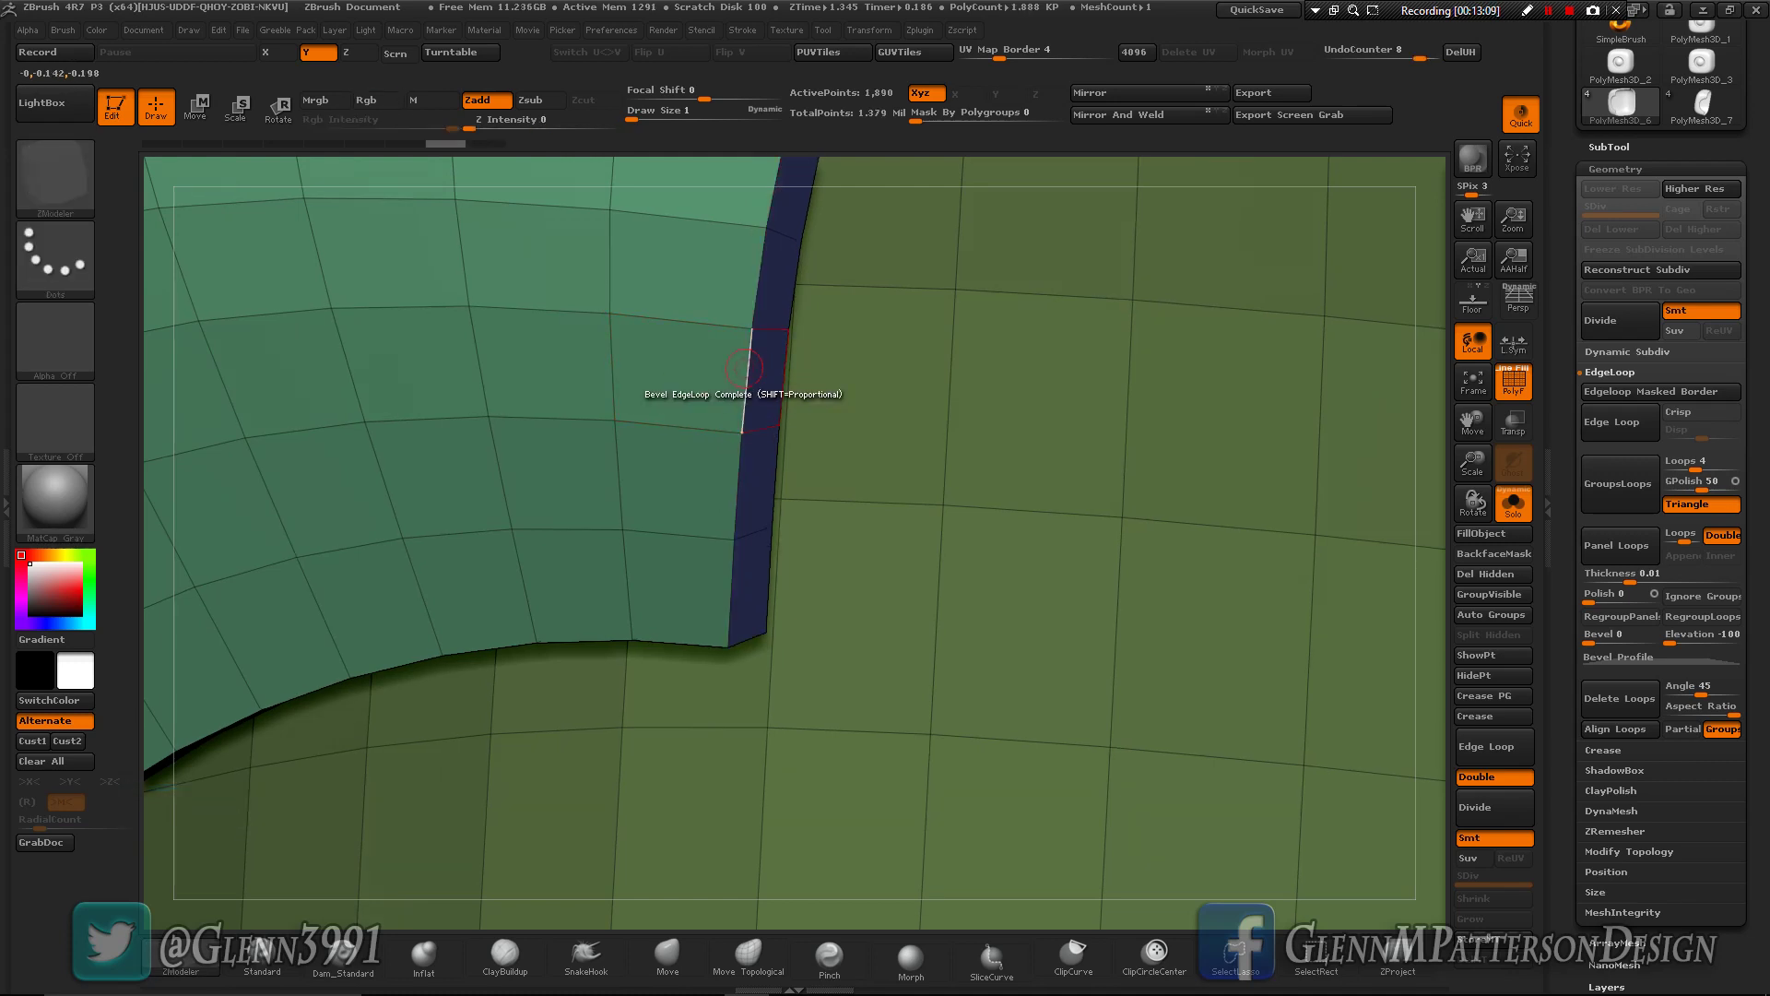
pyautogui.moveTo(744, 368); pyautogui.dragTo(752, 358)
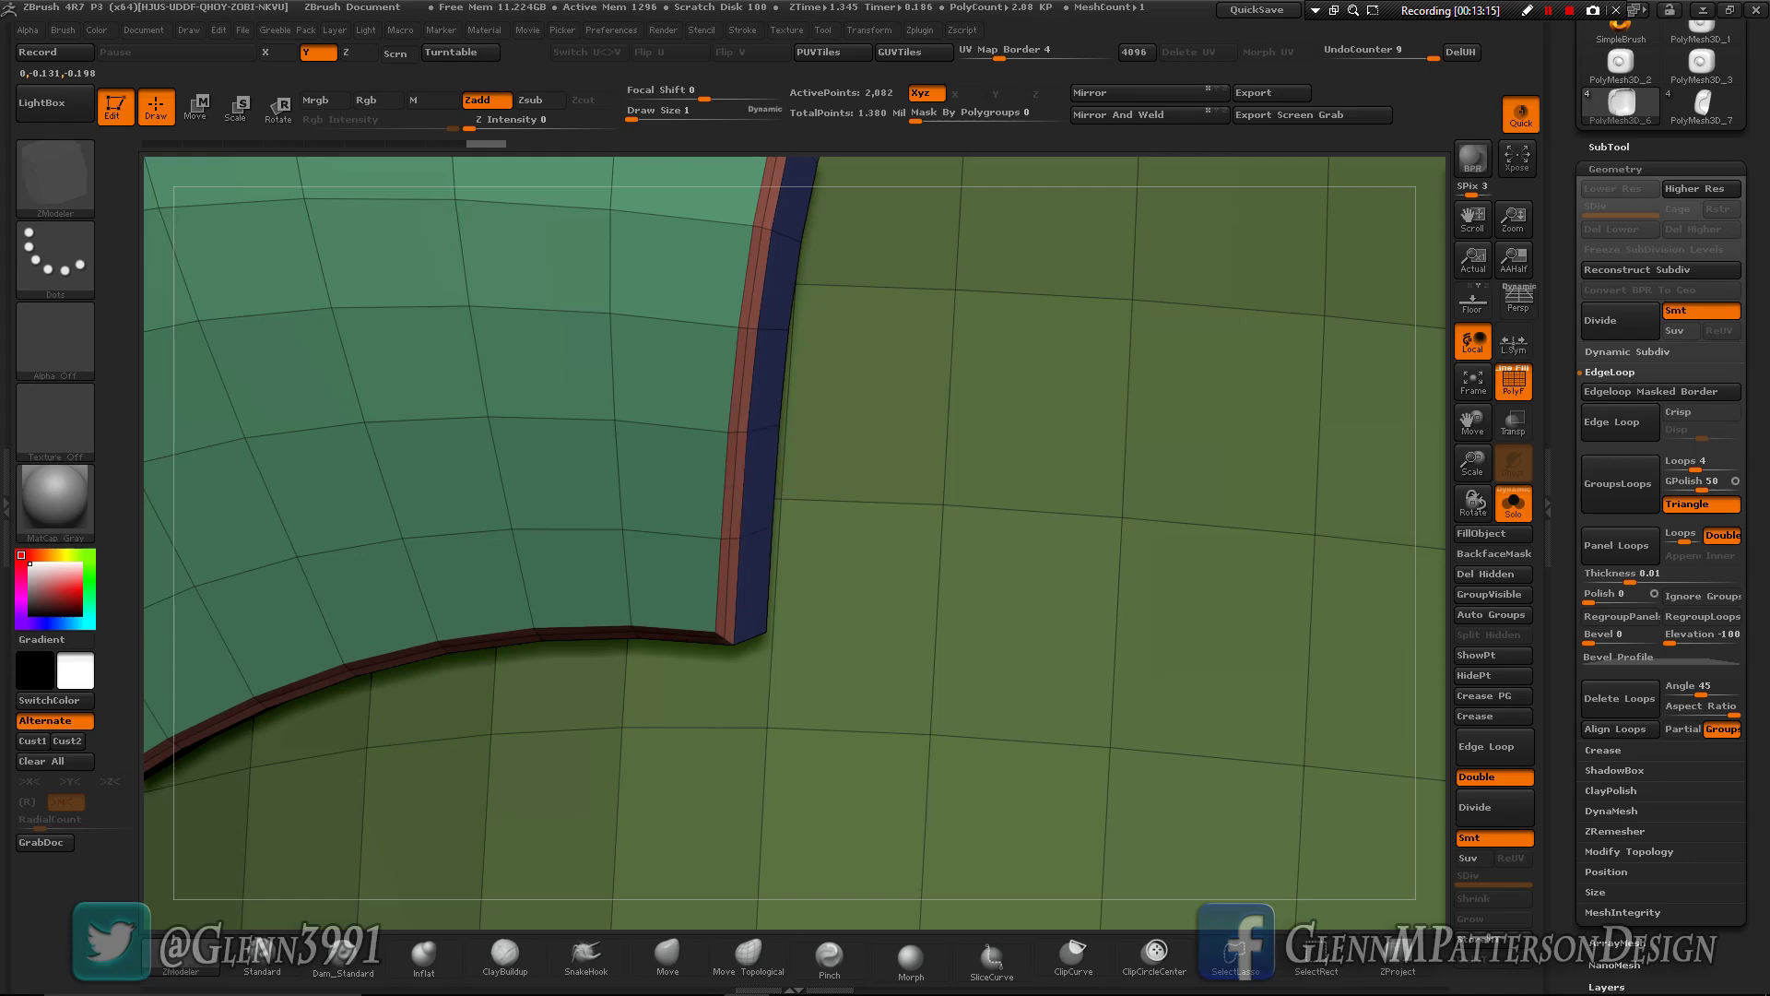
pyautogui.moveTo(751, 359); pyautogui.dragTo(747, 431, button='right')
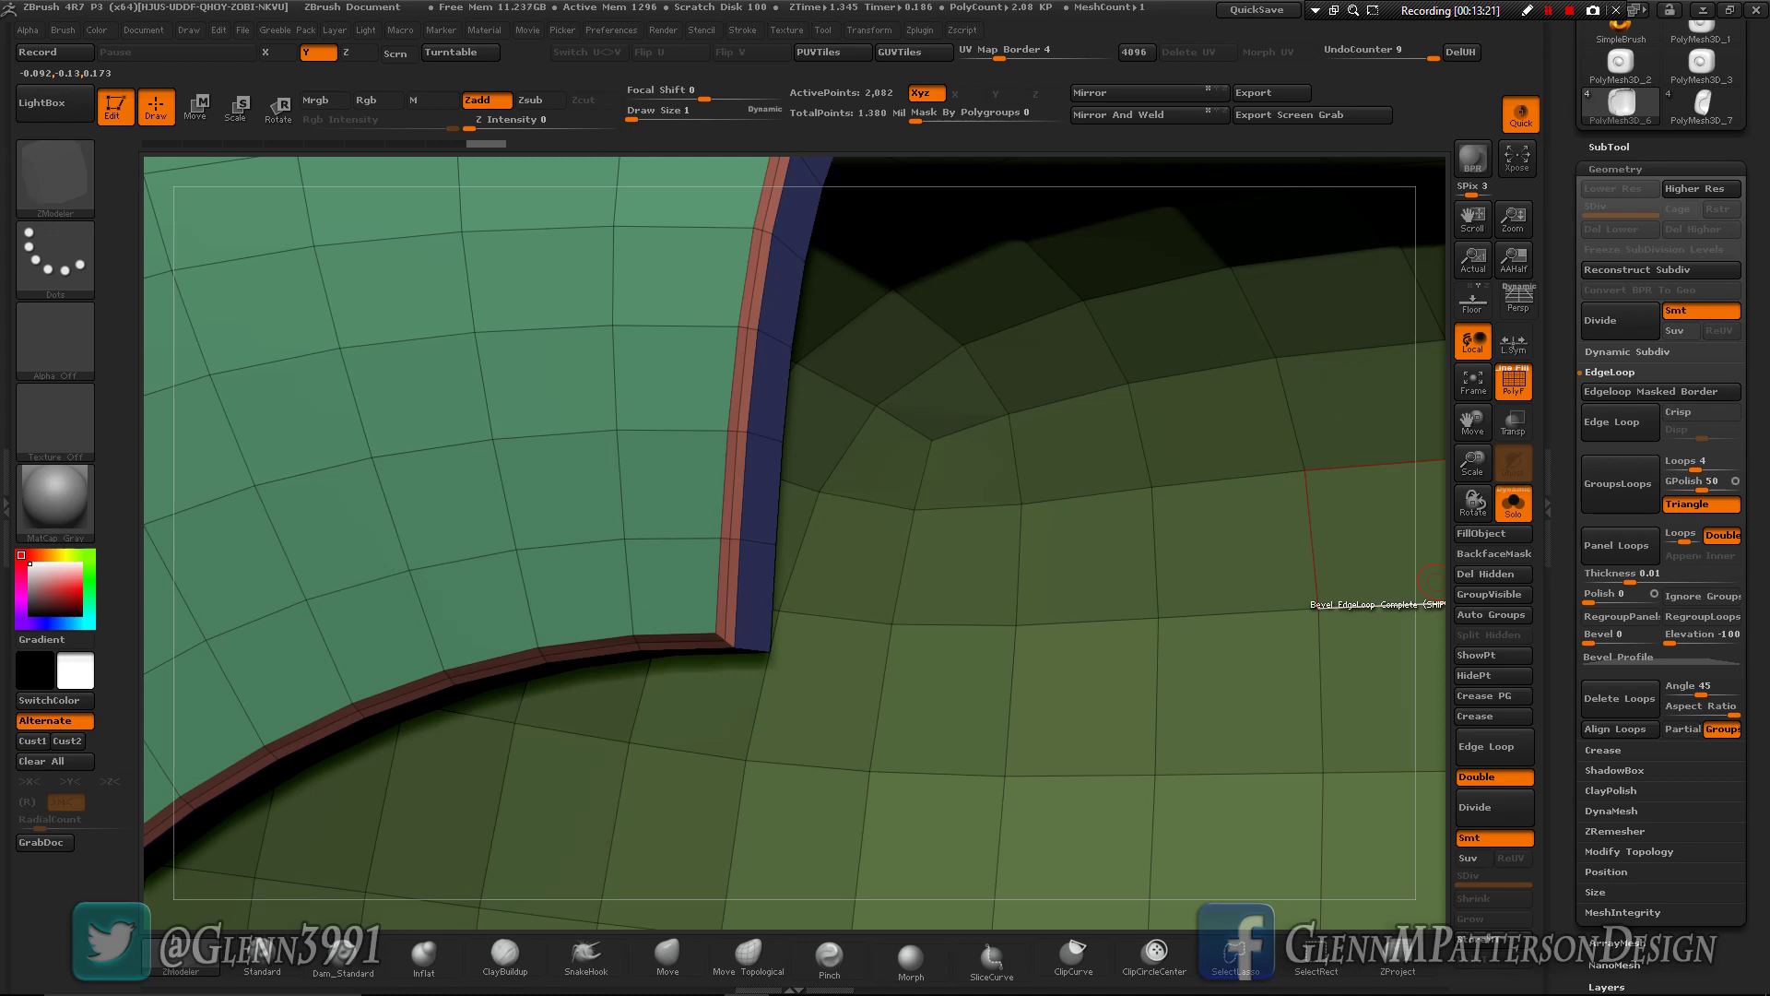
# - Crease the beveled panel's polygroup borders and preview the rim corner with dynamic subdivision on and off
pyautogui.scroll(-4, 1659, 507)
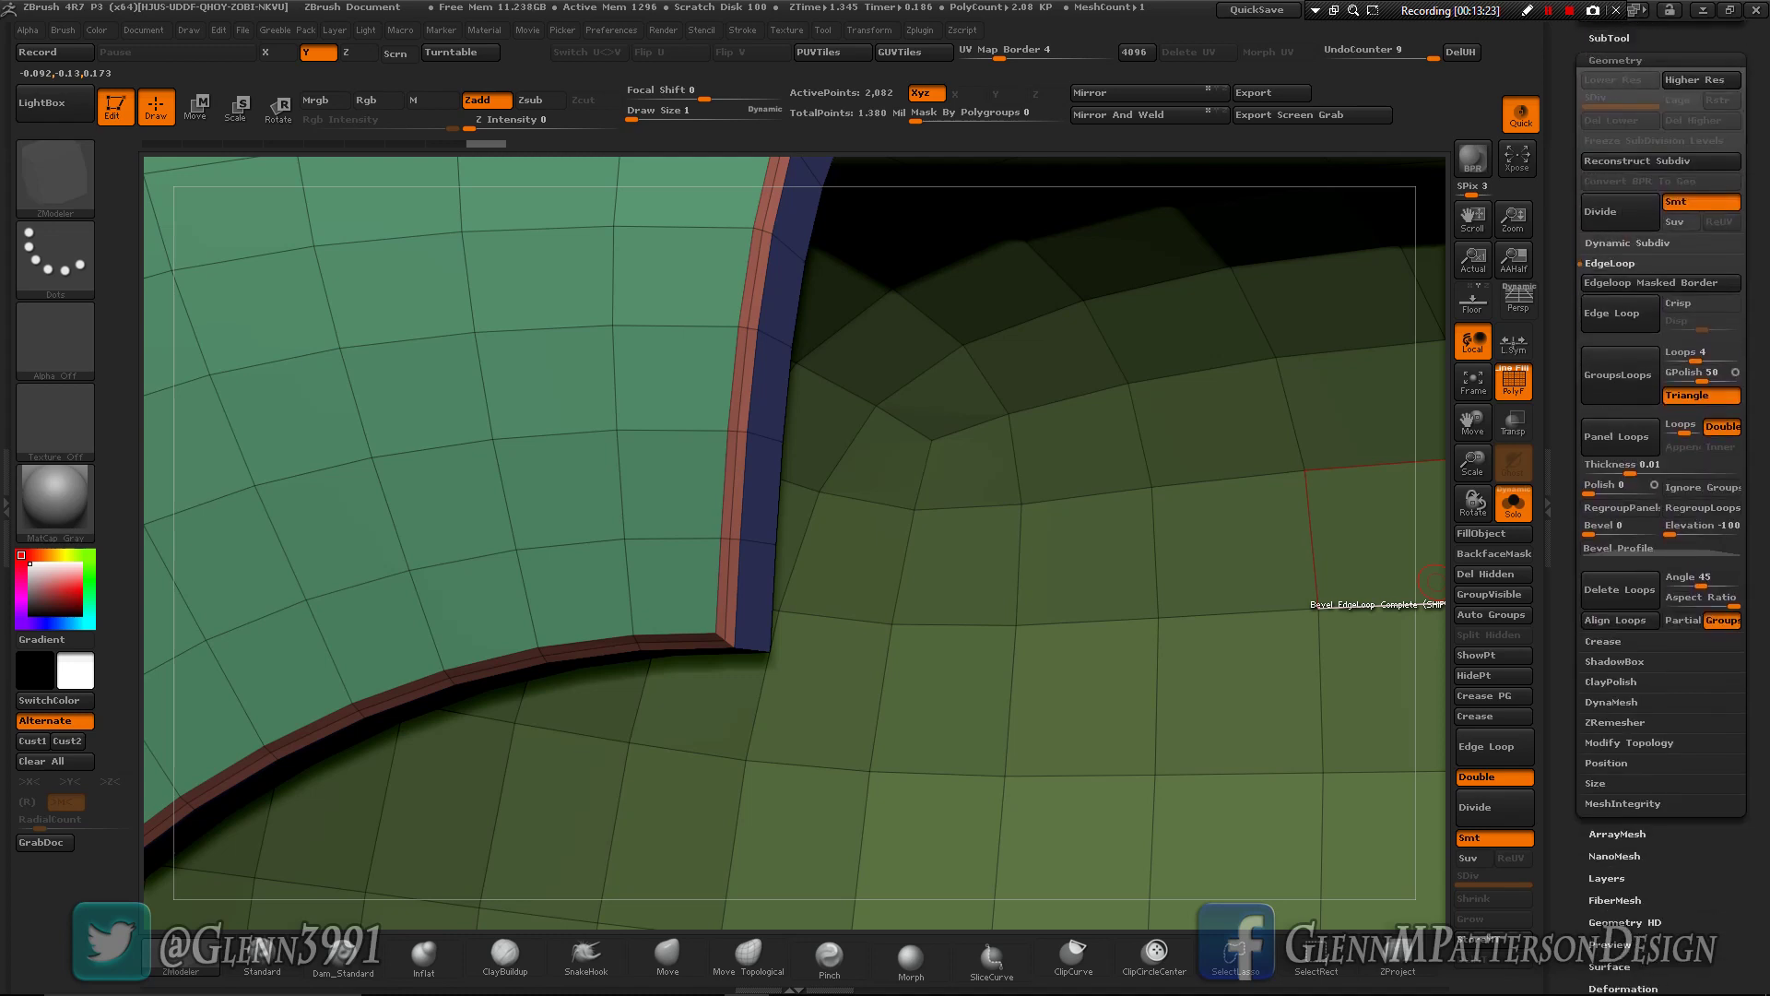
pyautogui.click(1603, 641)
pyautogui.scroll(8, 1660, 461)
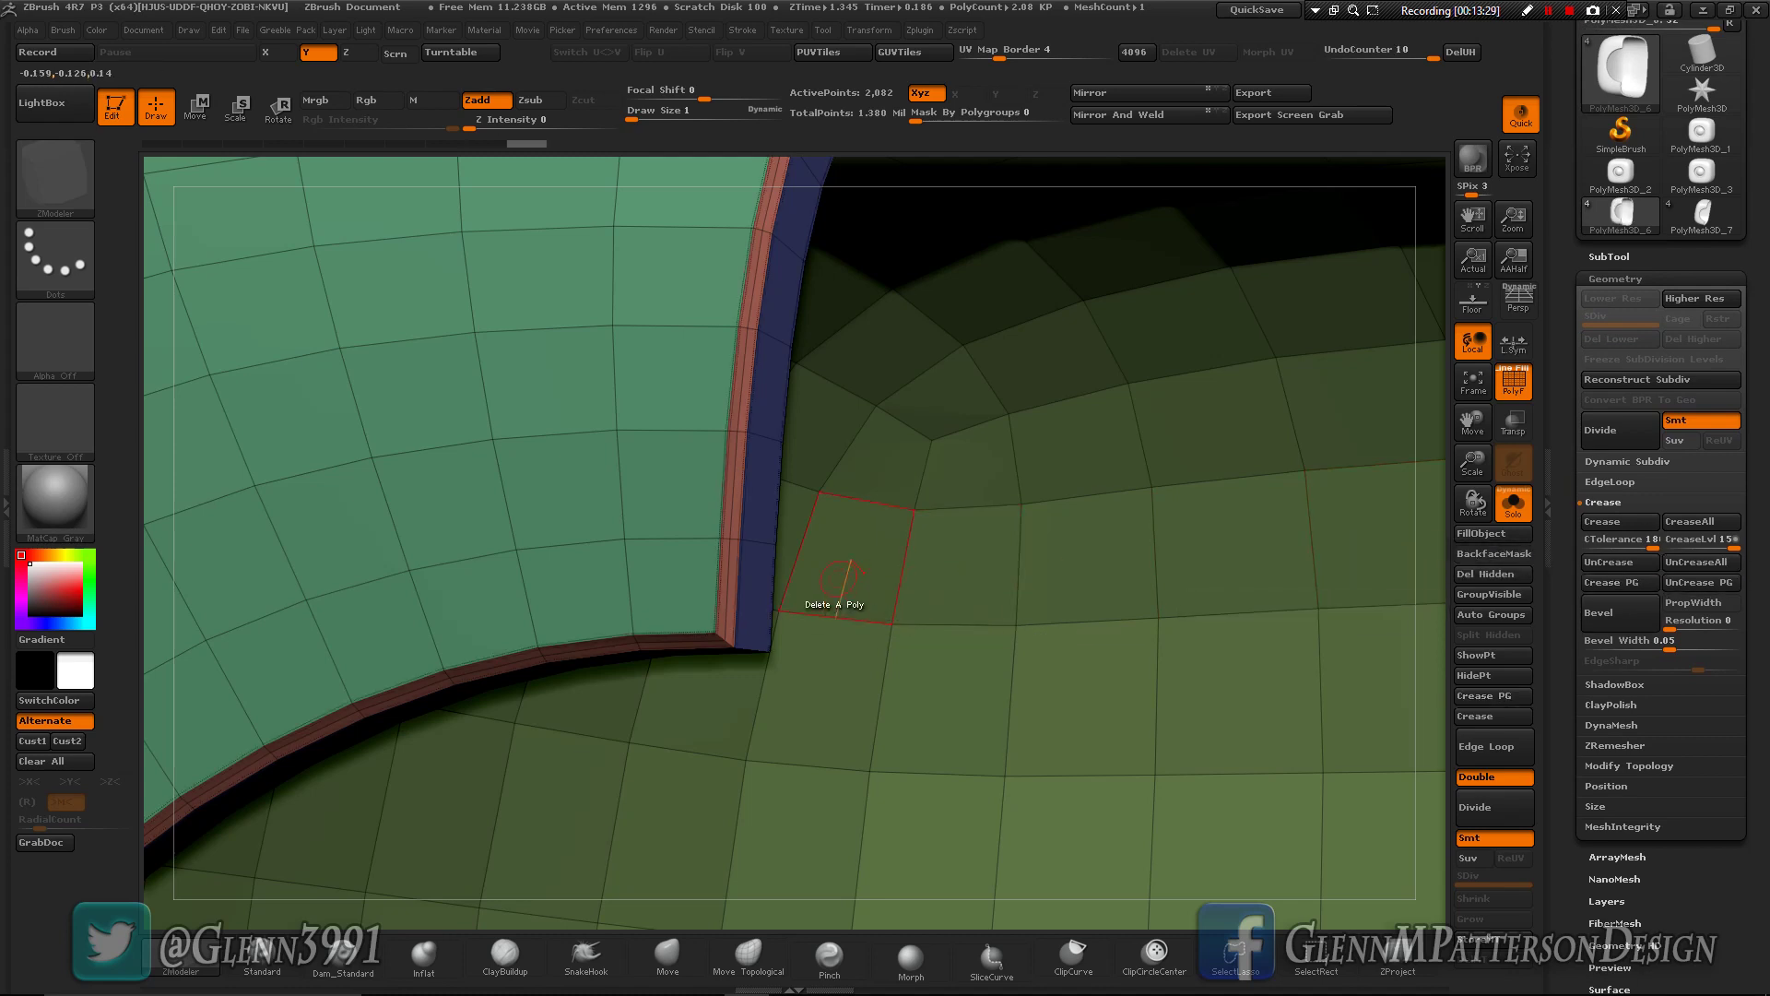
pyautogui.click(740, 574)
pyautogui.moveTo(745, 574); pyautogui.dragTo(751, 527, button='right')
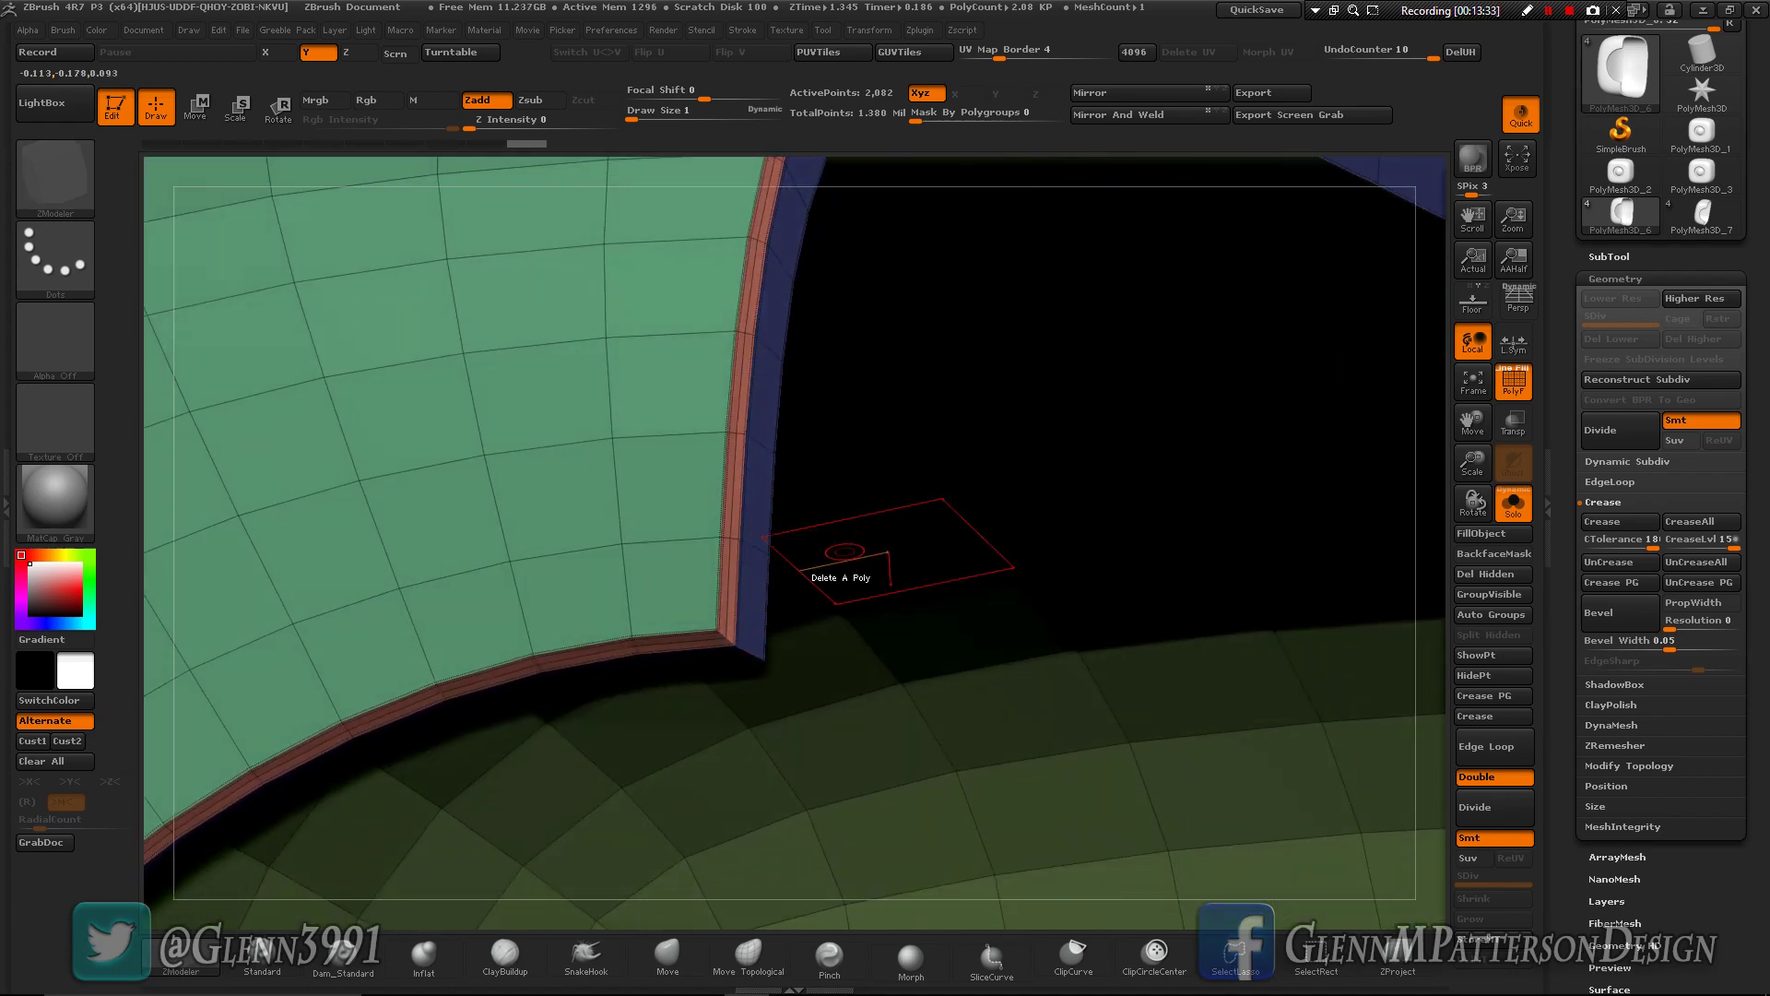
pyautogui.press('d')
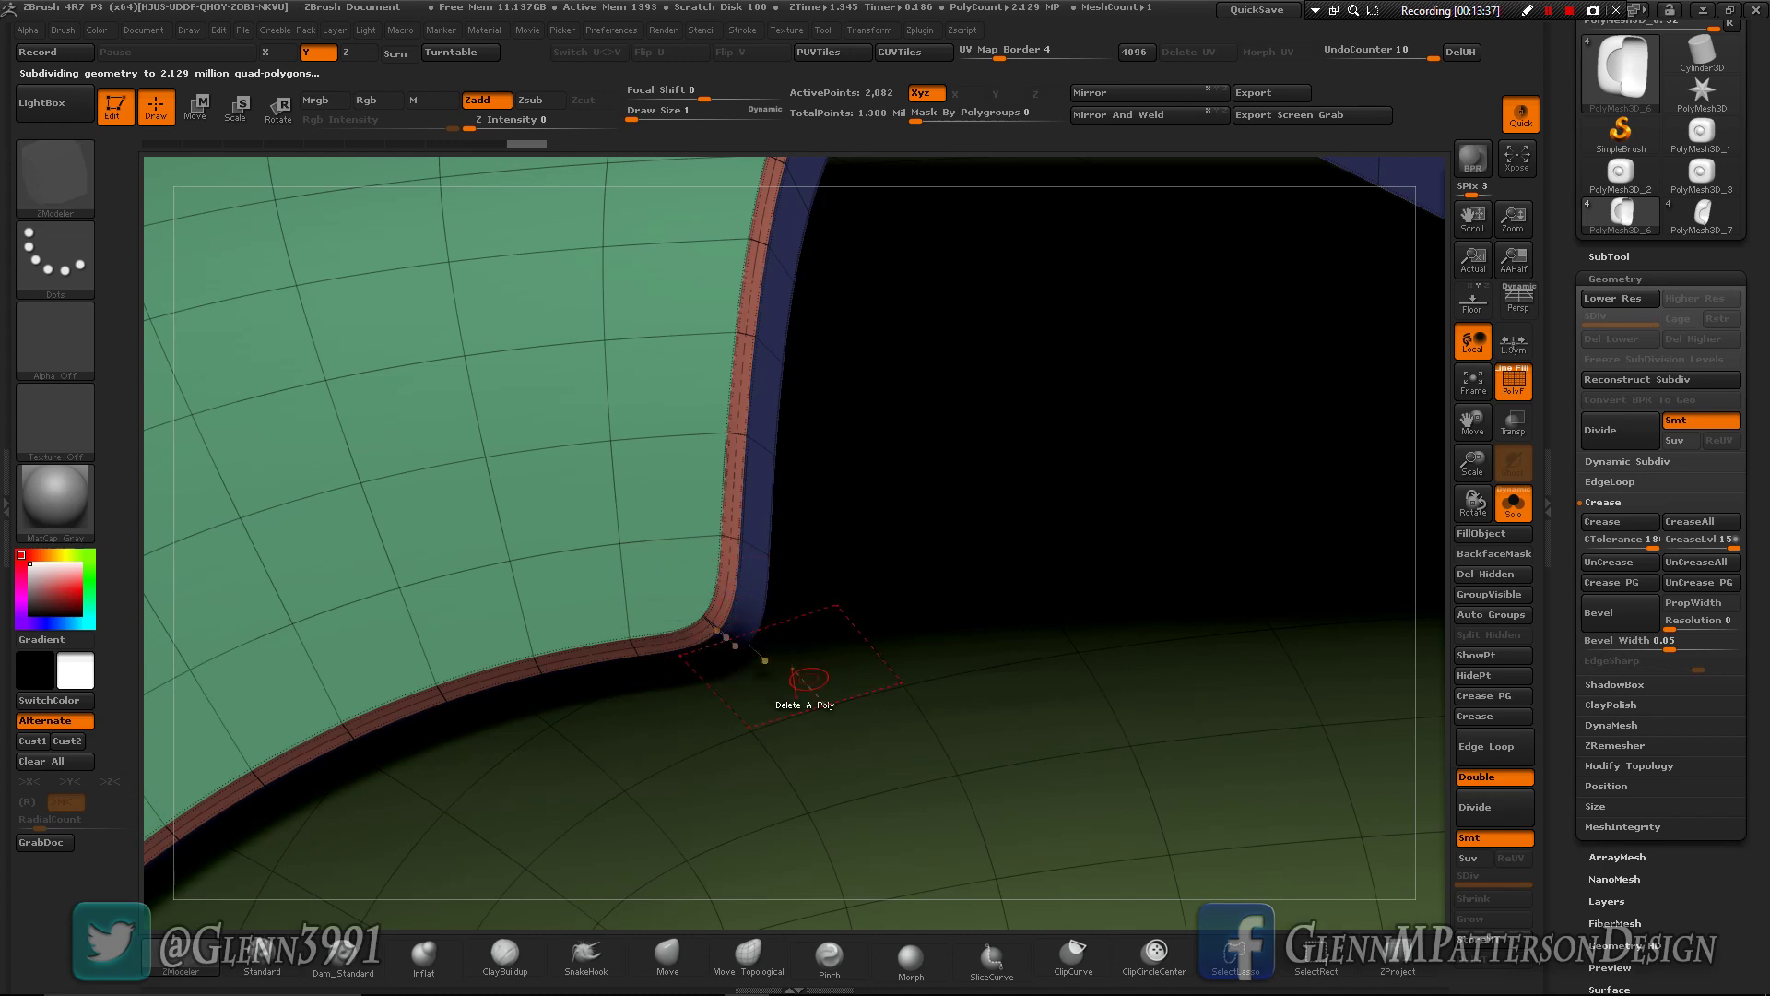
pyautogui.hotkey('shift', 'd')
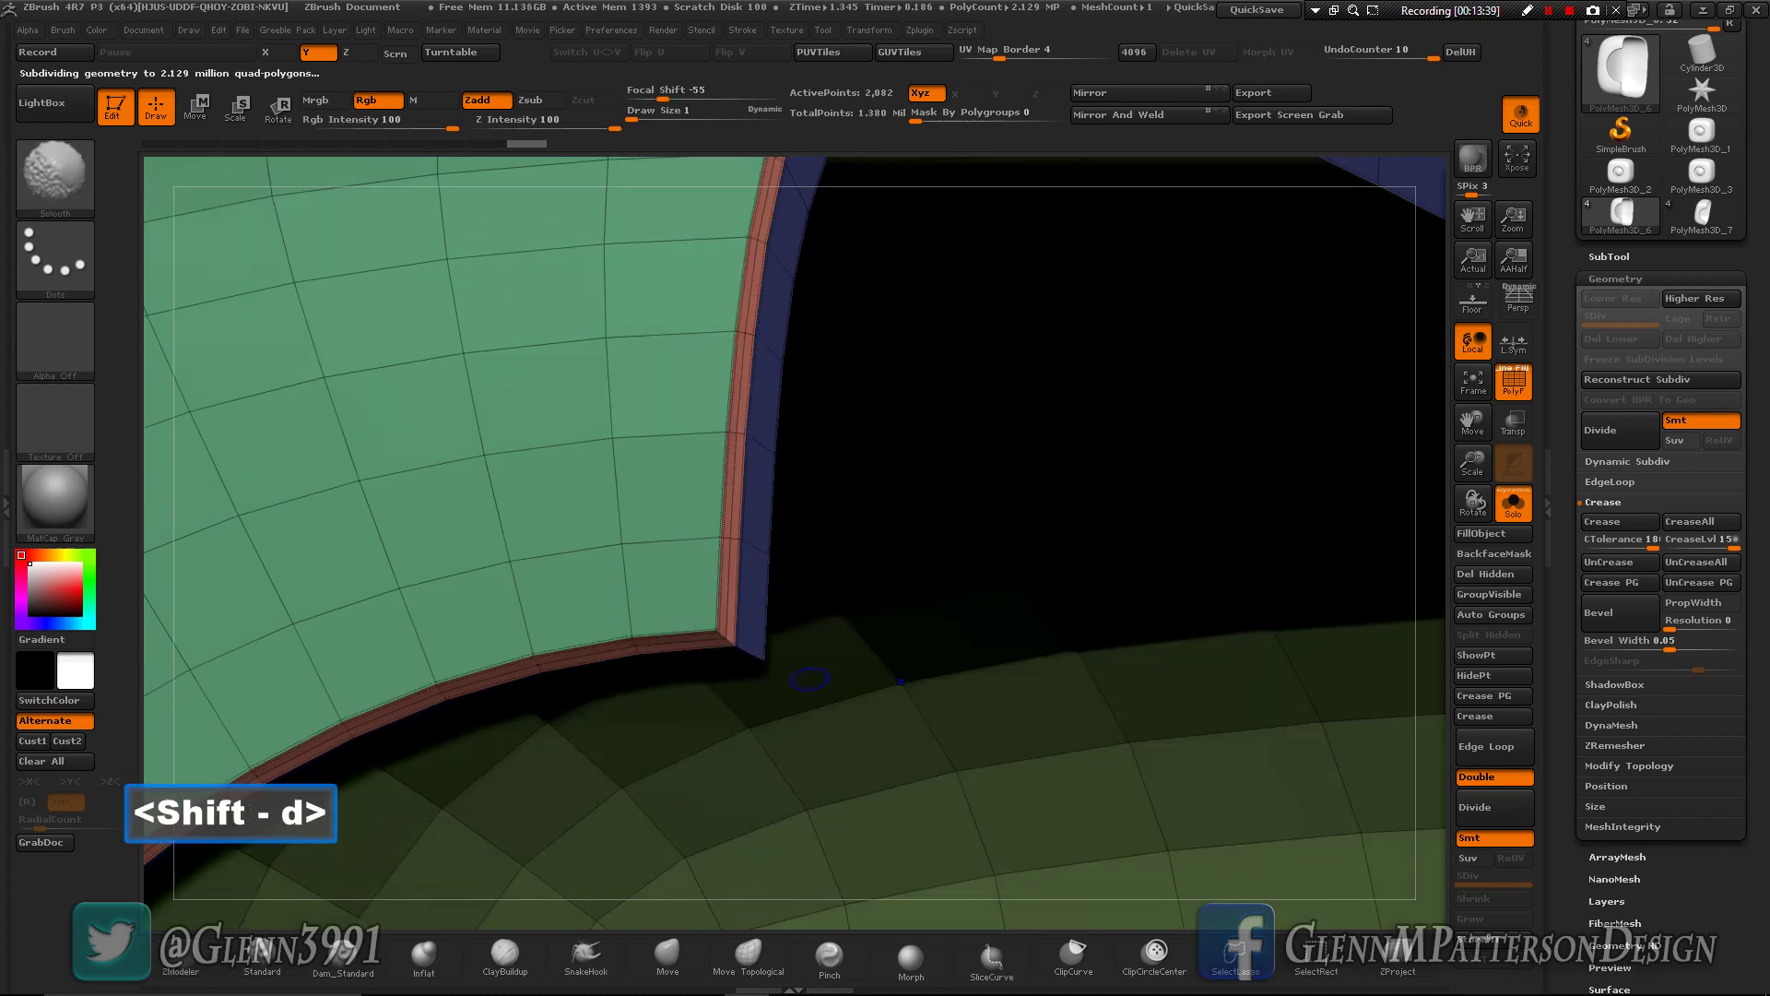
# - Set the ZModeler edge action to Crease and crease the short corner edges across the bevel and rim at the circular cutout
pyautogui.moveTo(1473, 463); pyautogui.dragTo(1450, 540)
pyautogui.moveTo(1472, 424); pyautogui.dragTo(1636, 151)
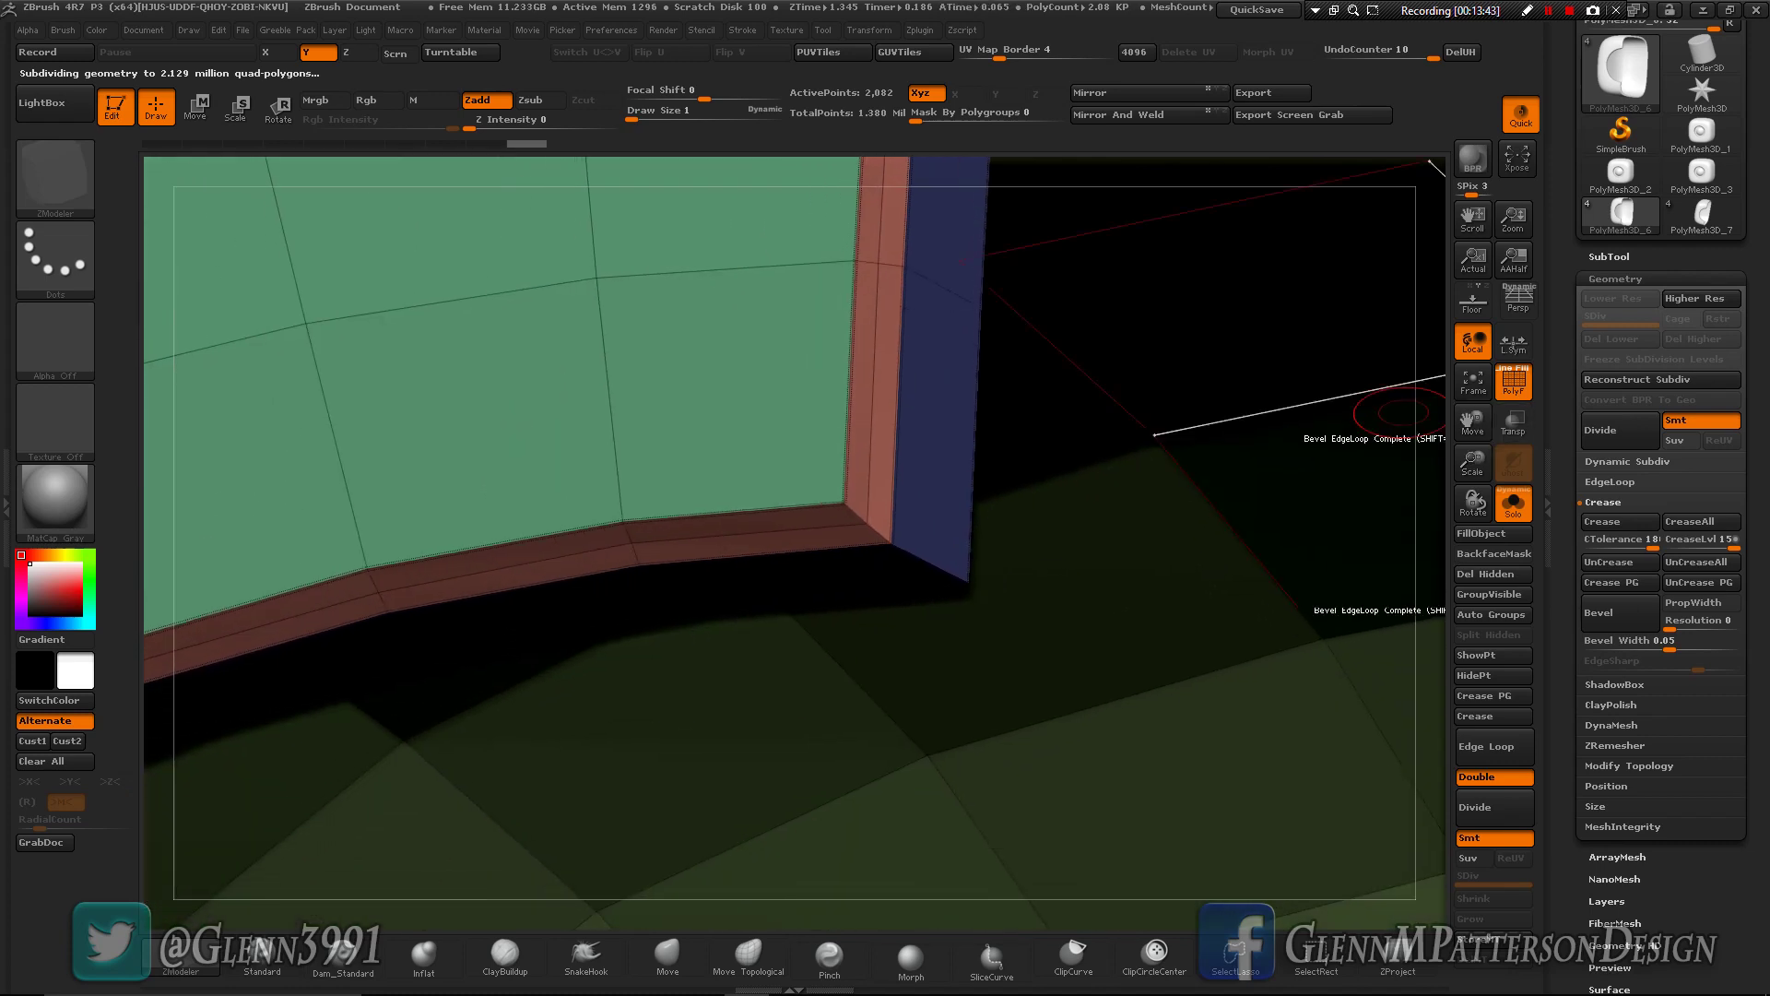
pyautogui.press('space')
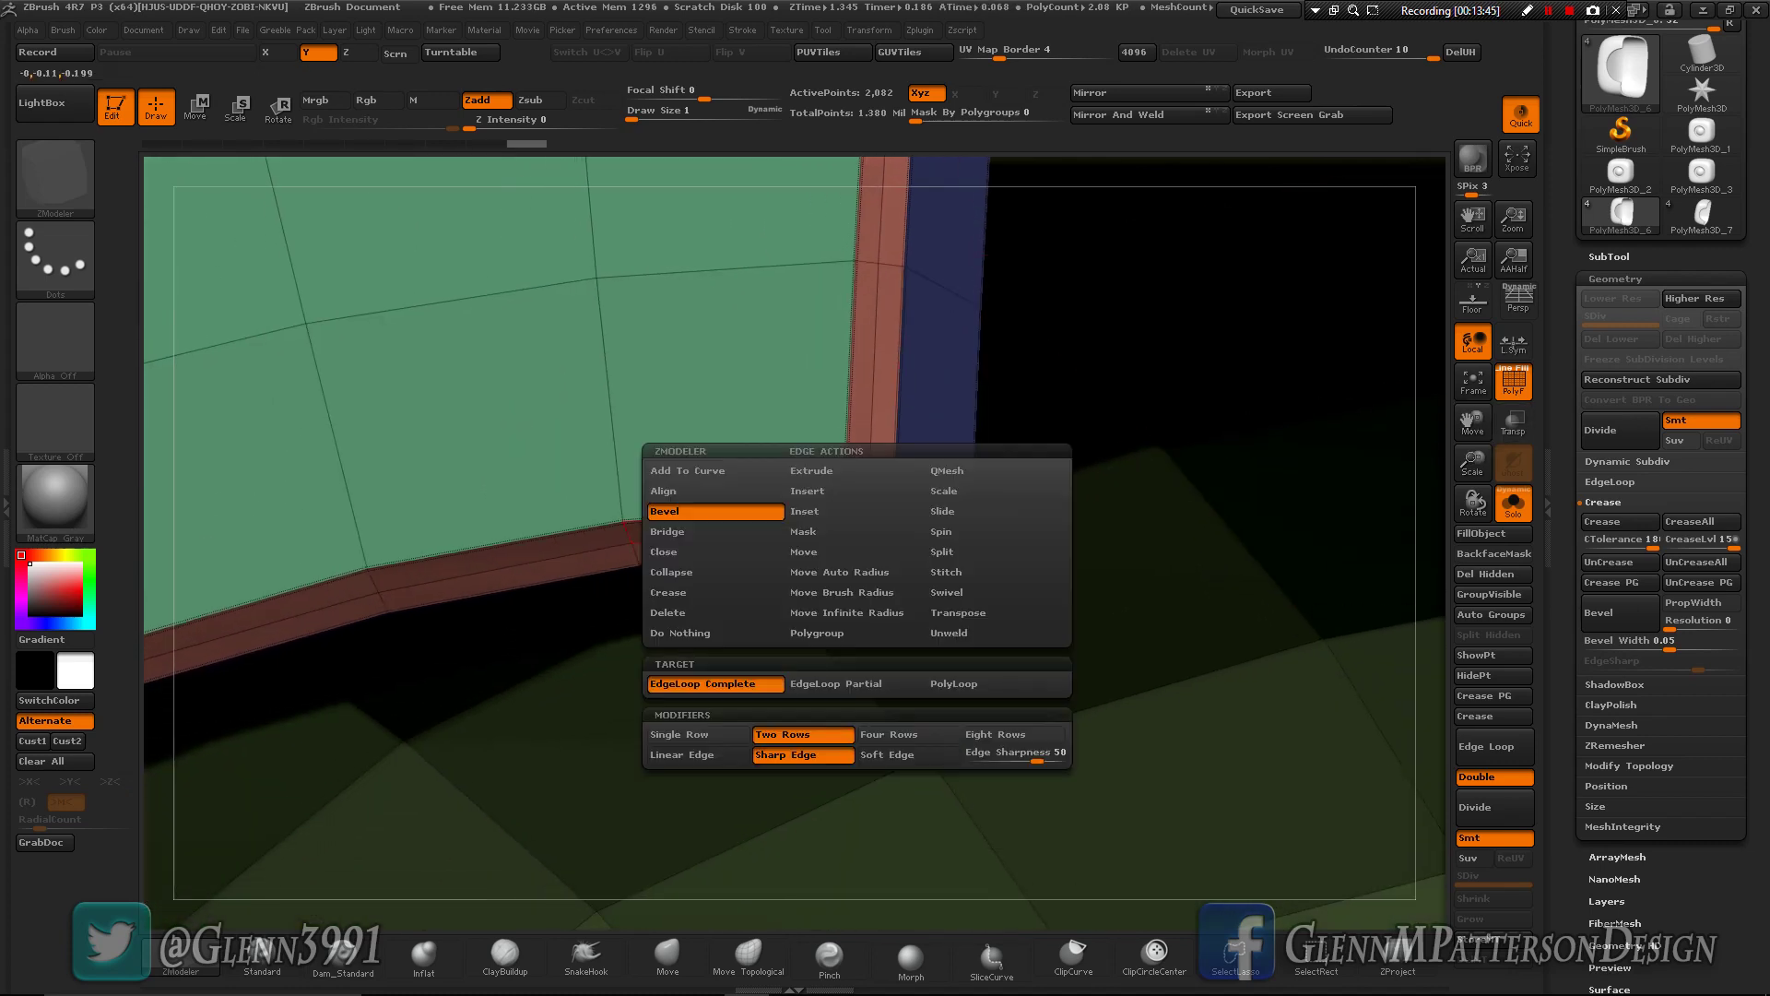
pyautogui.click(715, 592)
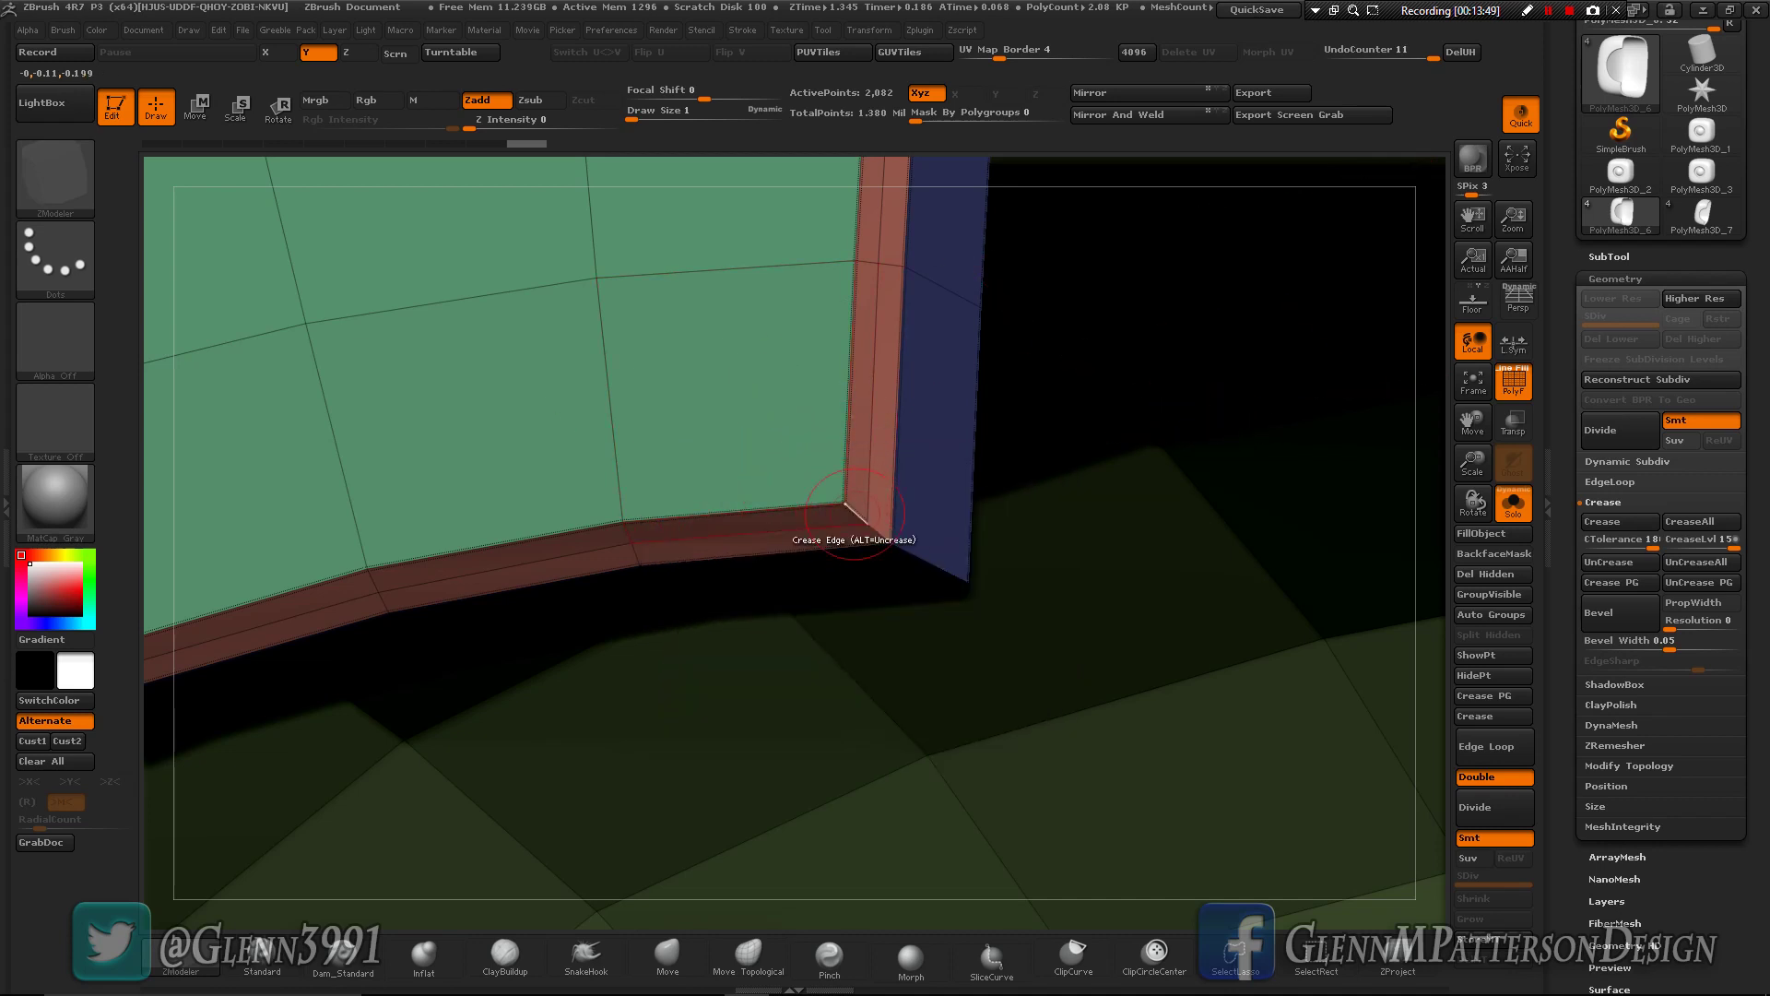
pyautogui.click(872, 529)
pyautogui.click(918, 555)
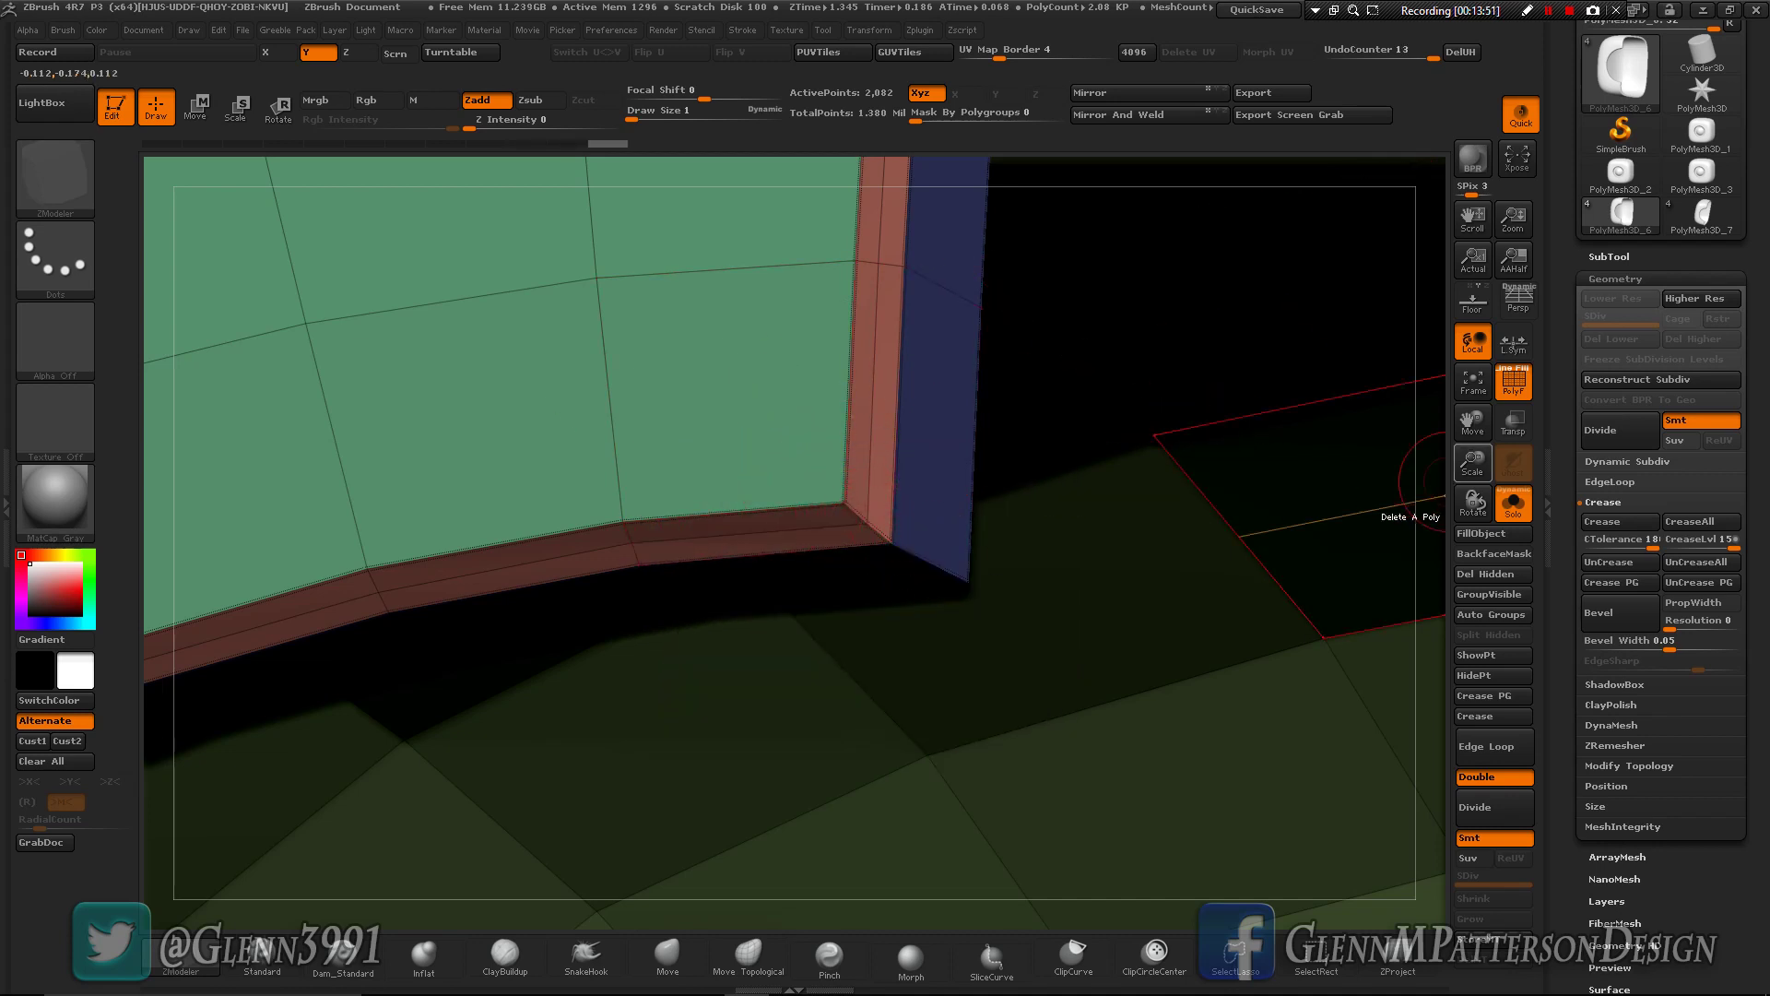
# - Crease the short edges across the rim and bevel at the other corner of the circular cutout
pyautogui.moveTo(1472, 463); pyautogui.dragTo(1514, 261)
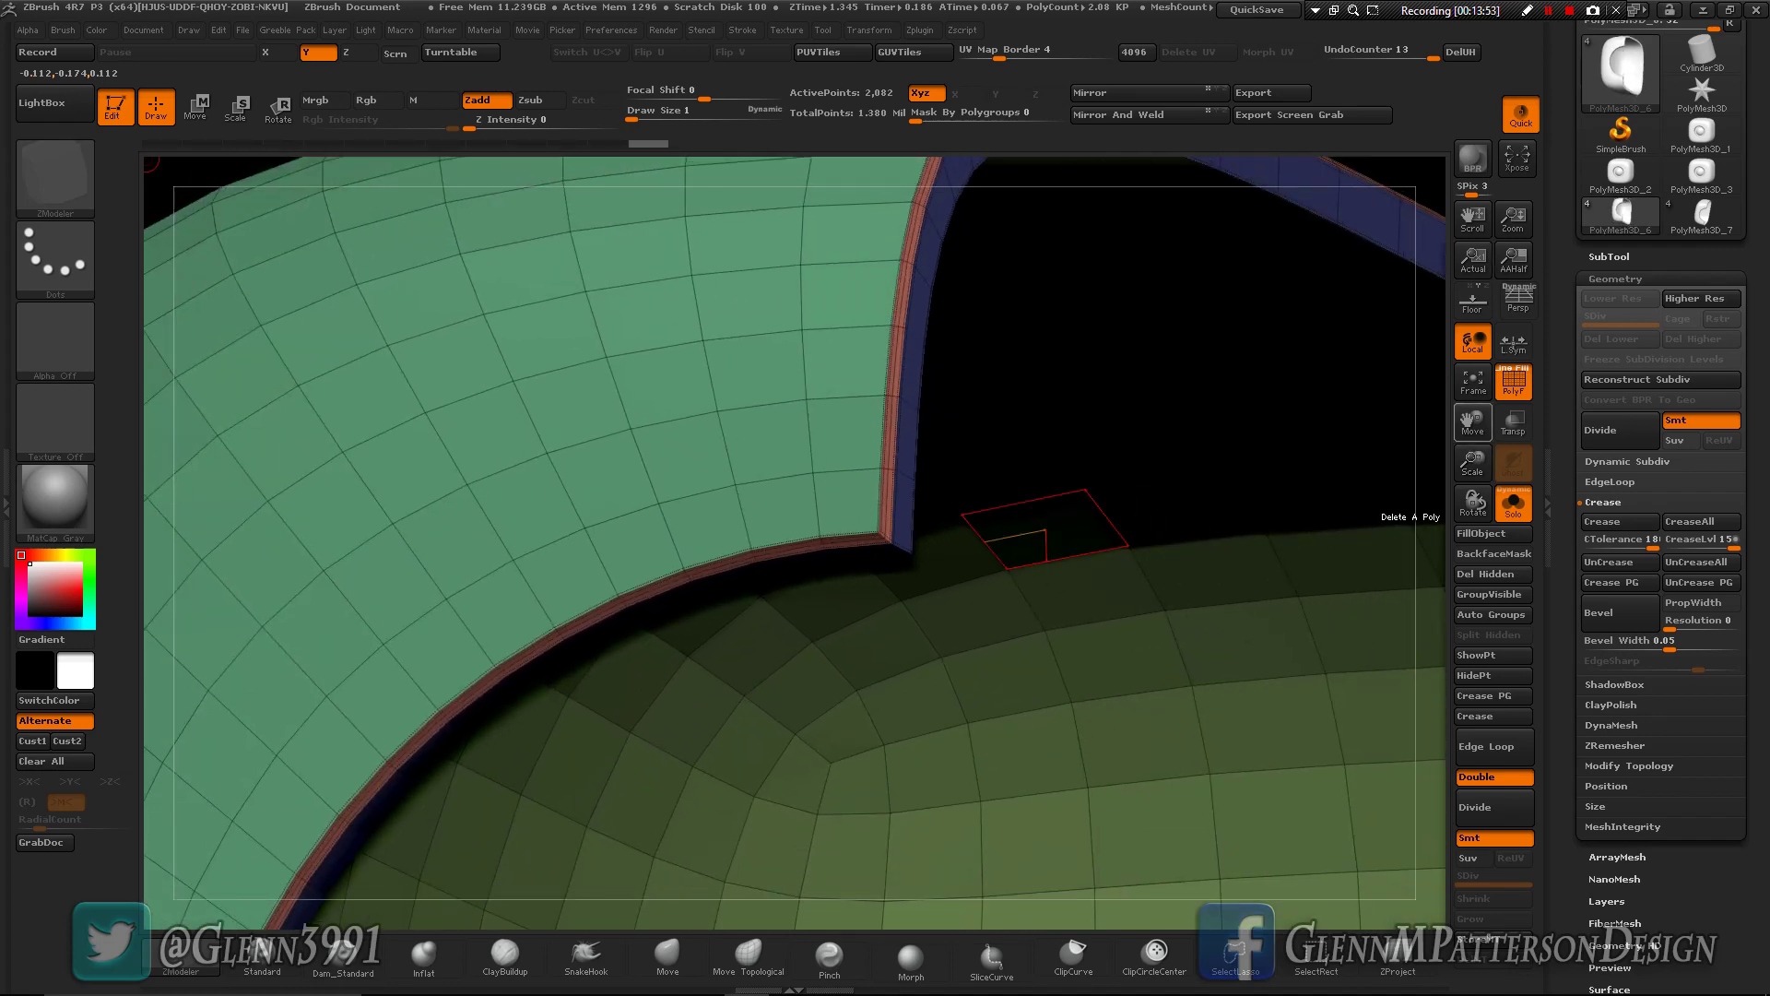
pyautogui.moveTo(1472, 422); pyautogui.dragTo(1547, 11)
pyautogui.moveTo(1472, 423); pyautogui.dragTo(1525, 152)
pyautogui.moveTo(1472, 504); pyautogui.dragTo(1397, 538)
pyautogui.moveTo(1472, 463); pyautogui.dragTo(1480, 697)
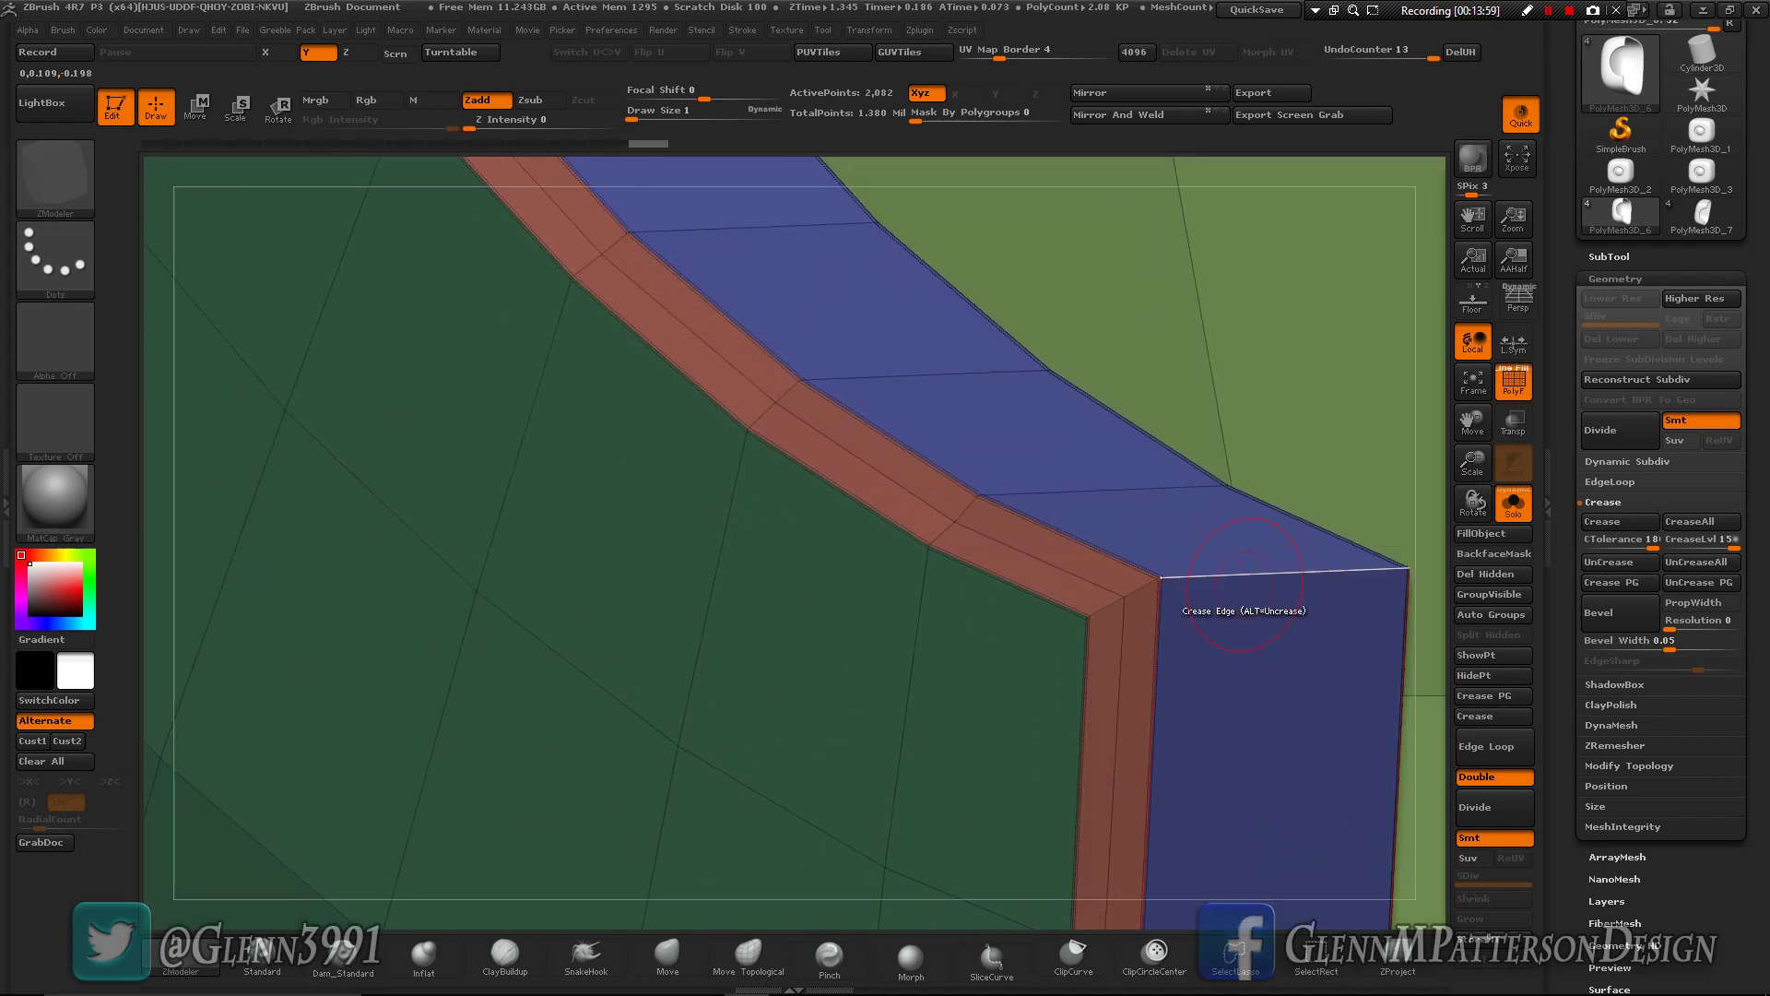
pyautogui.click(1240, 580)
pyautogui.click(1124, 596)
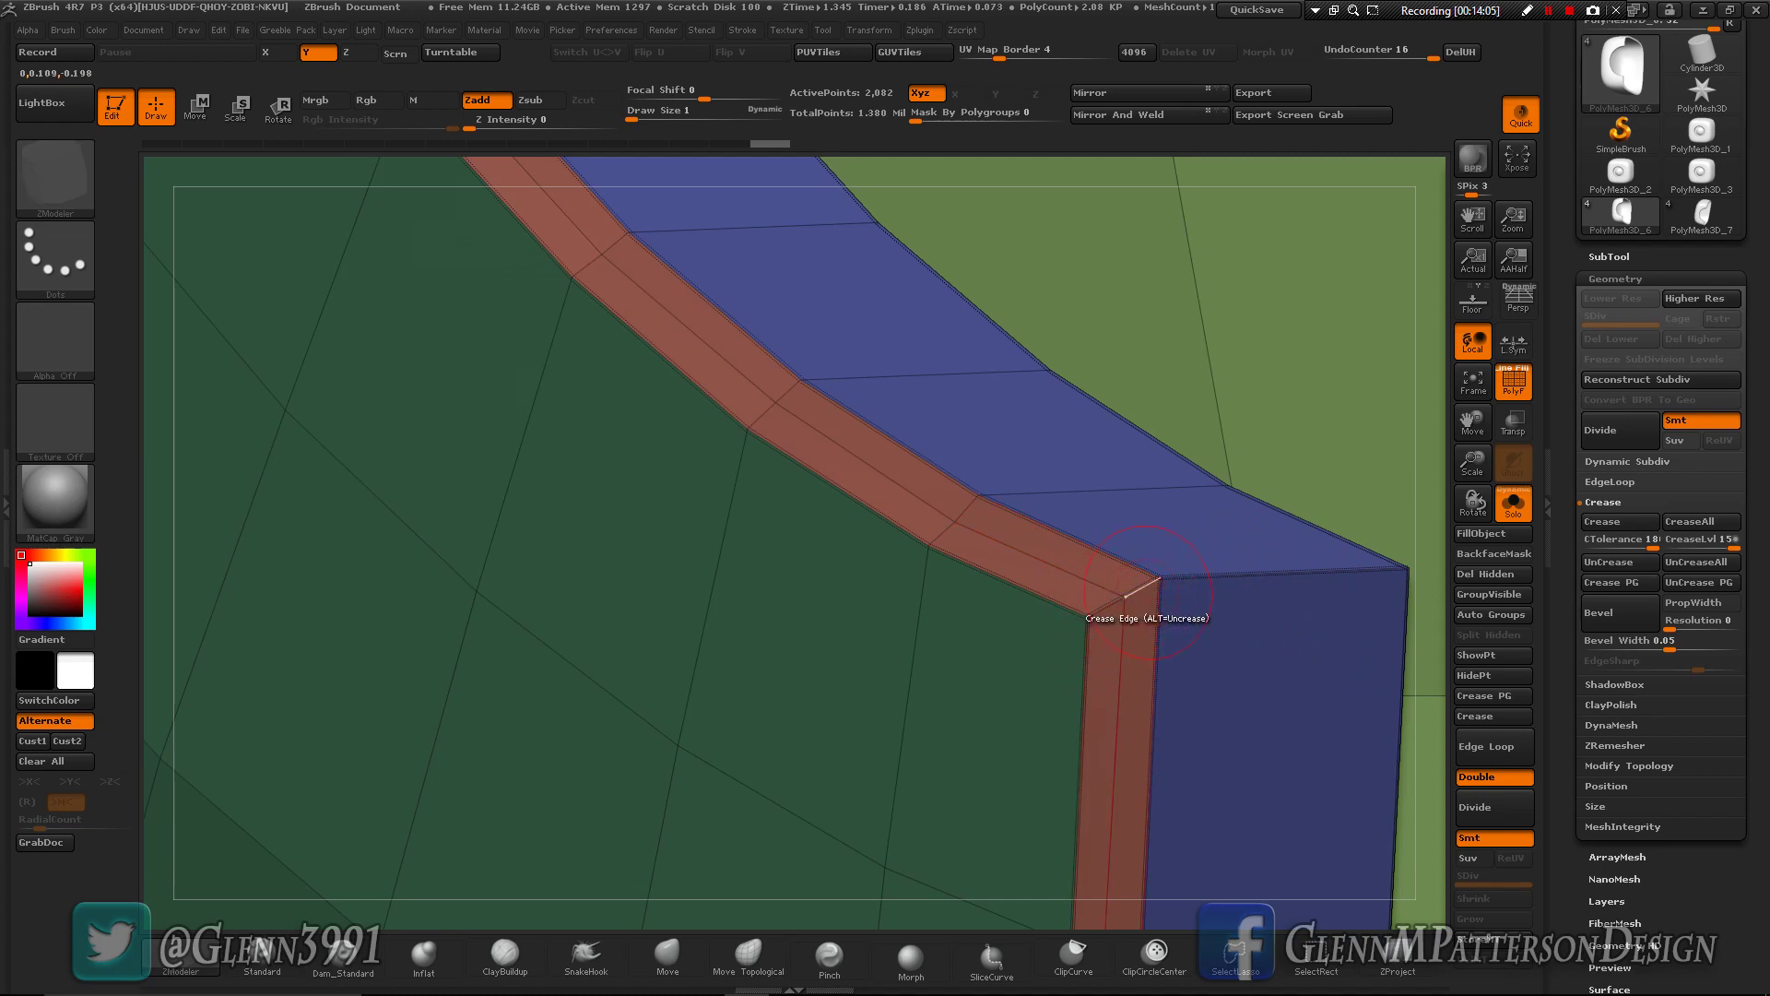
# - Inspect the green panel's seam within the whole model, with the wireframe hidden and dynamic subdivision on
pyautogui.moveTo(1277, 728); pyautogui.dragTo(1443, 566, button='right')
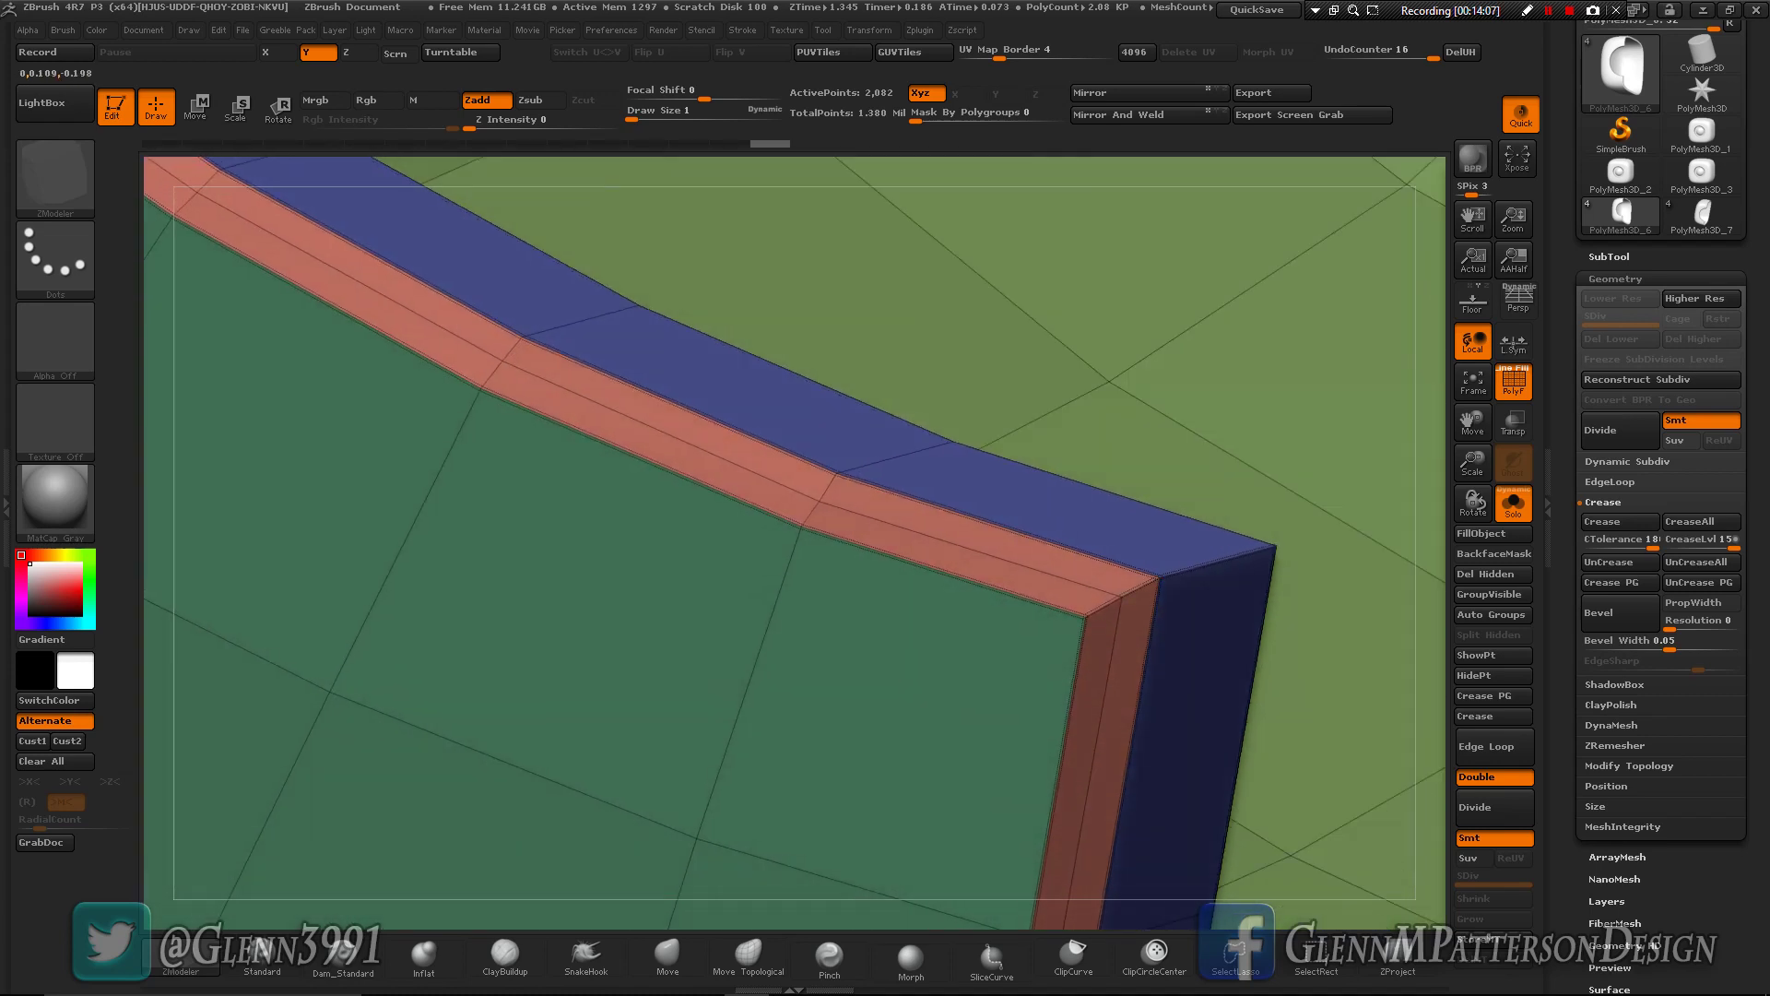
pyautogui.press('f')
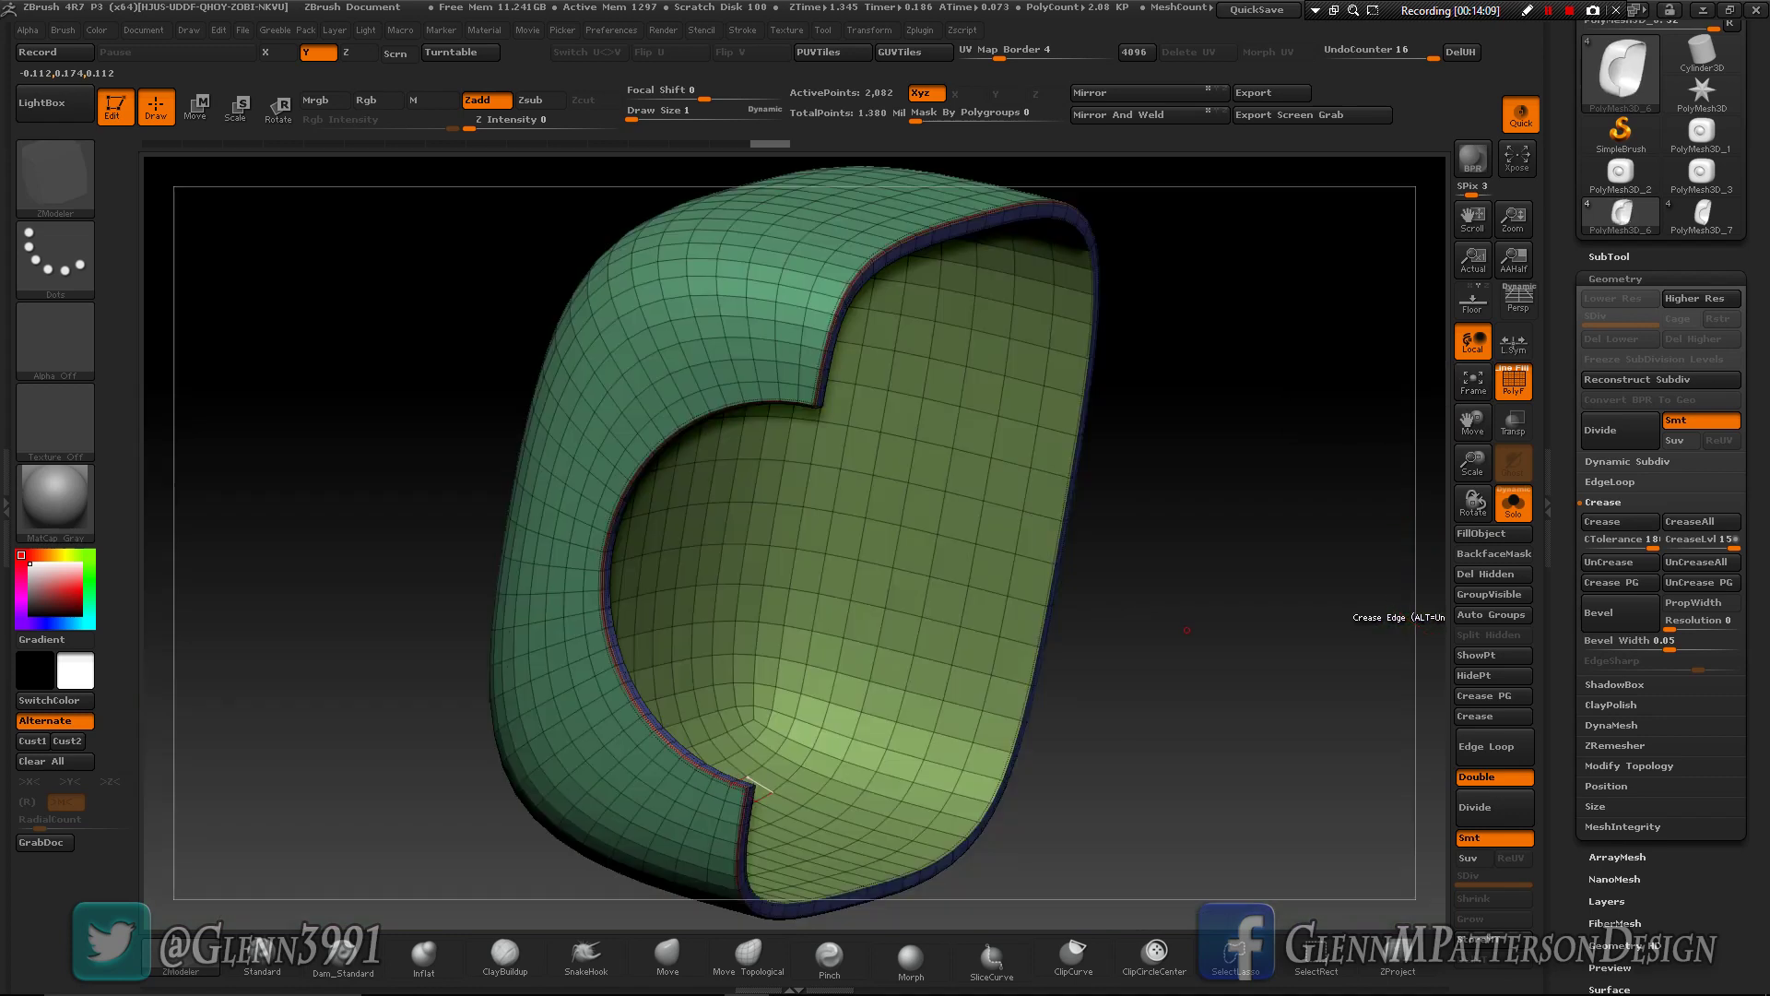
pyautogui.click(1513, 504)
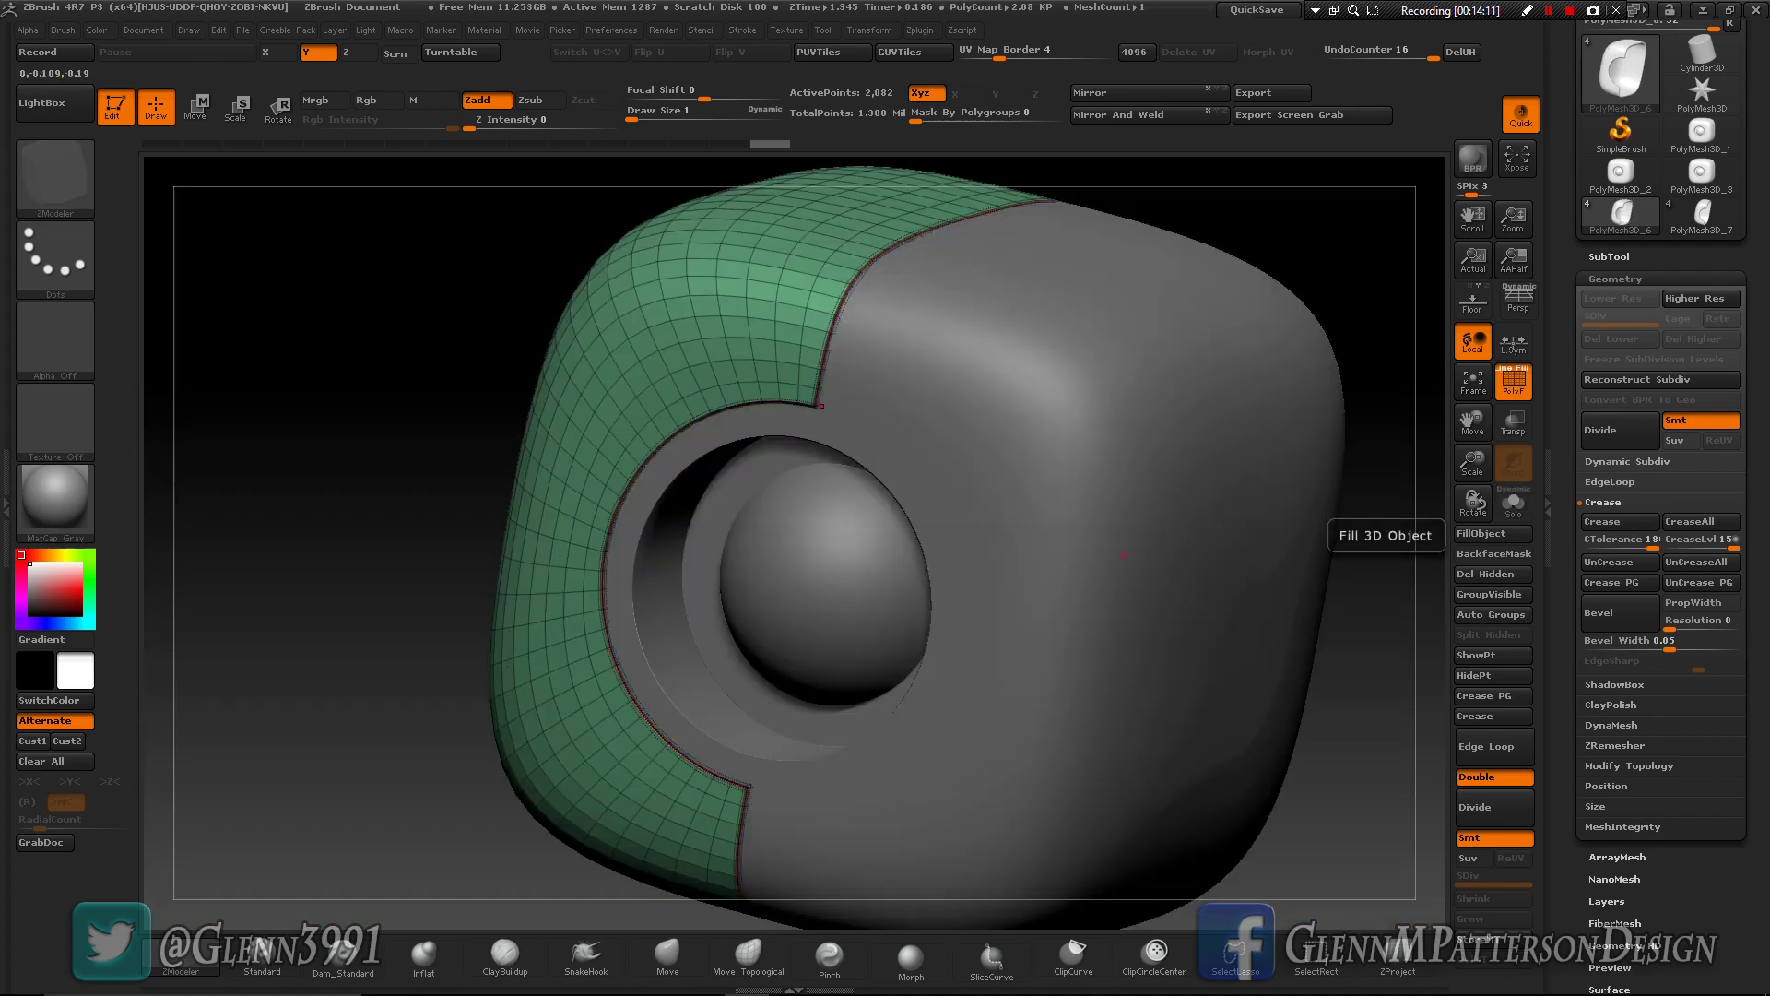
pyautogui.moveTo(1415, 555); pyautogui.dragTo(1292, 562)
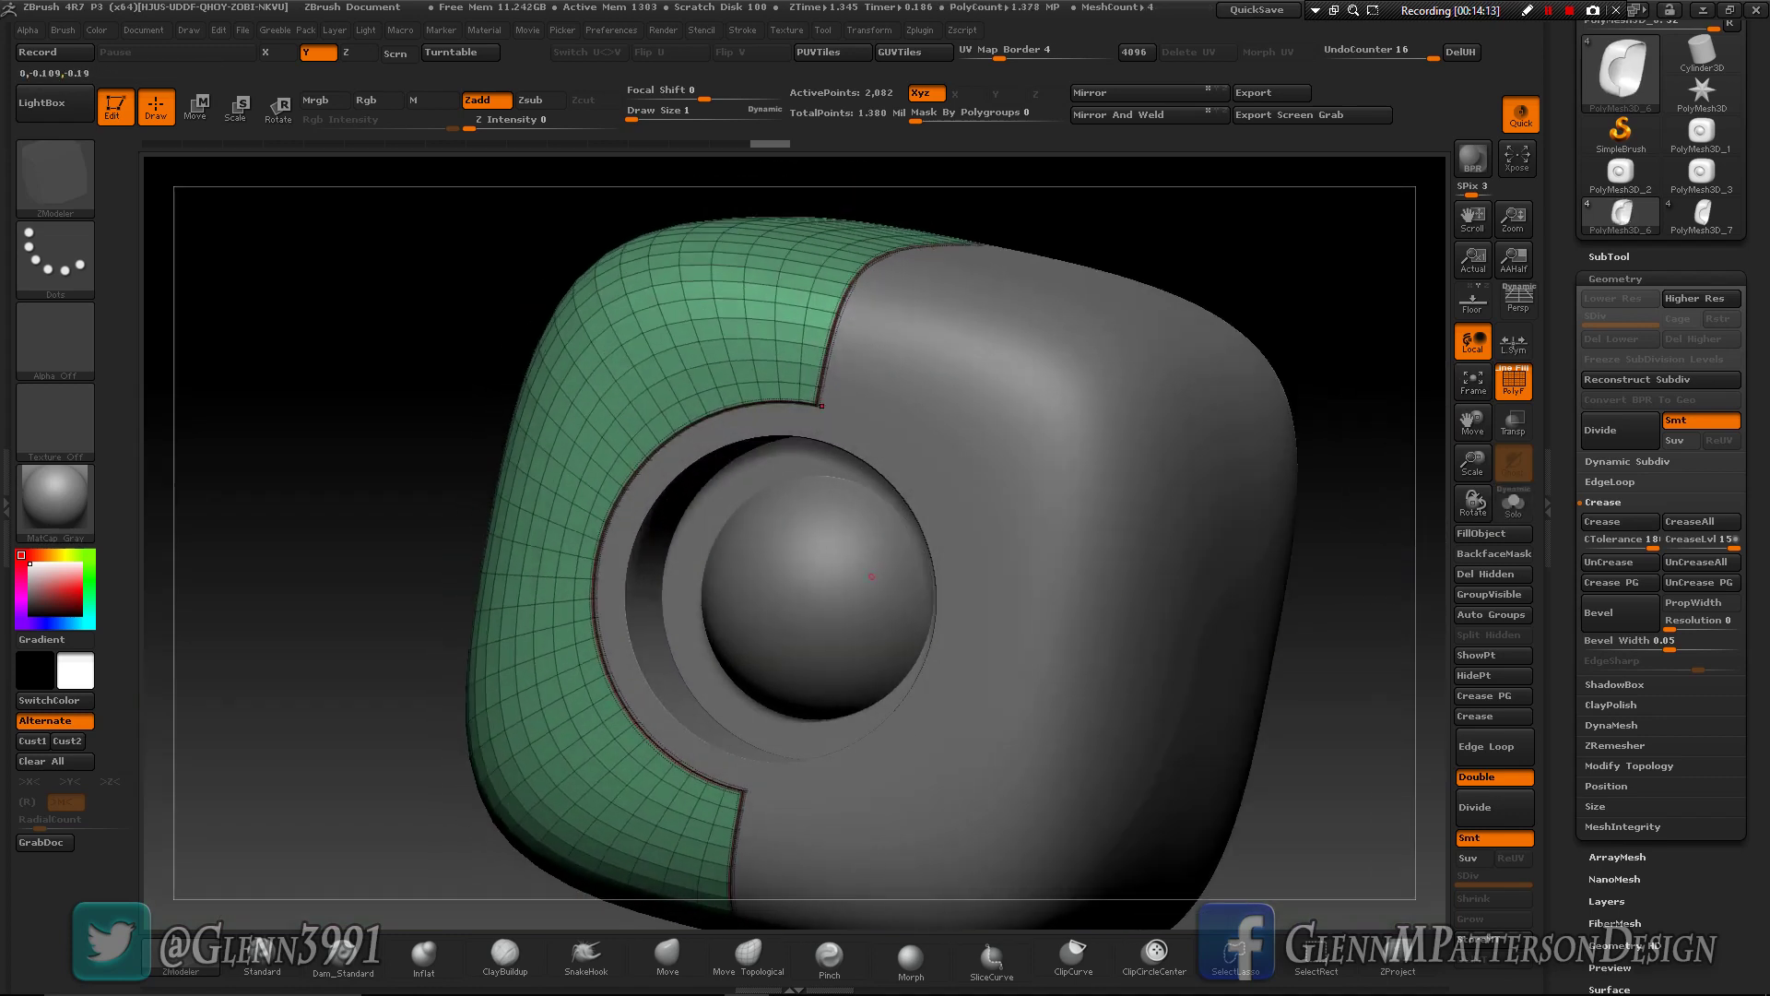
pyautogui.click(1513, 379)
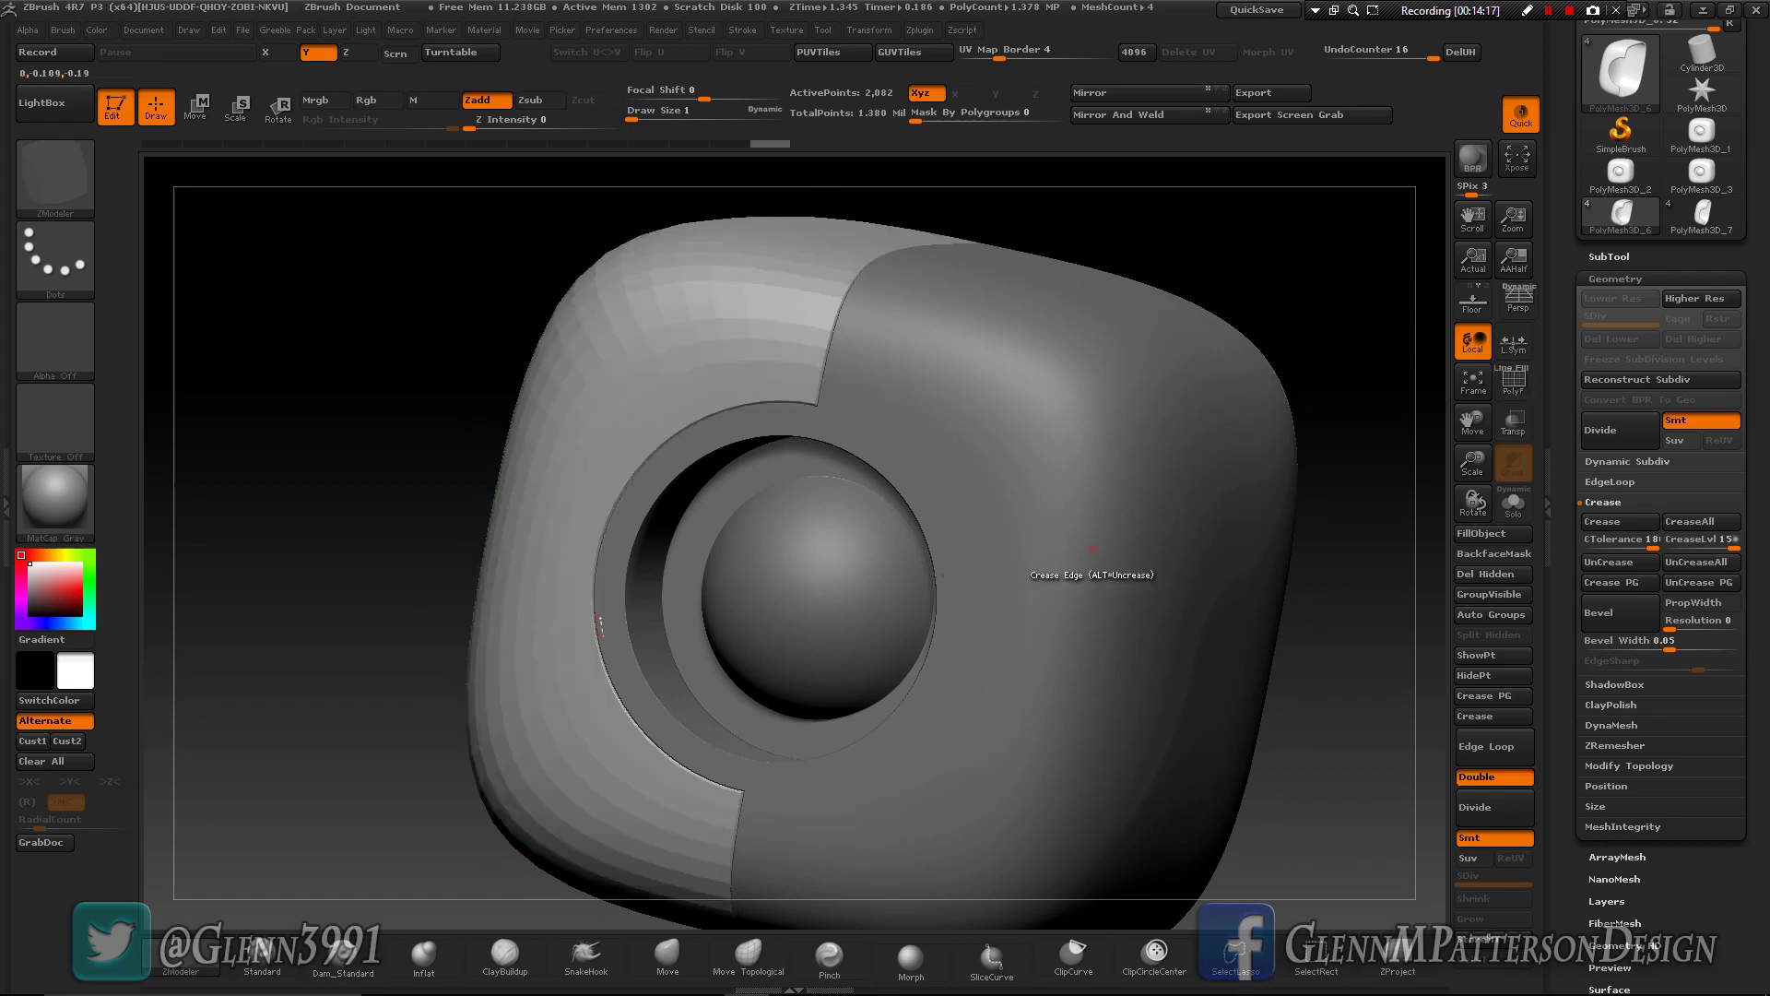
pyautogui.press('d')
pyautogui.moveTo(816, 408); pyautogui.dragTo(848, 424, button='right')
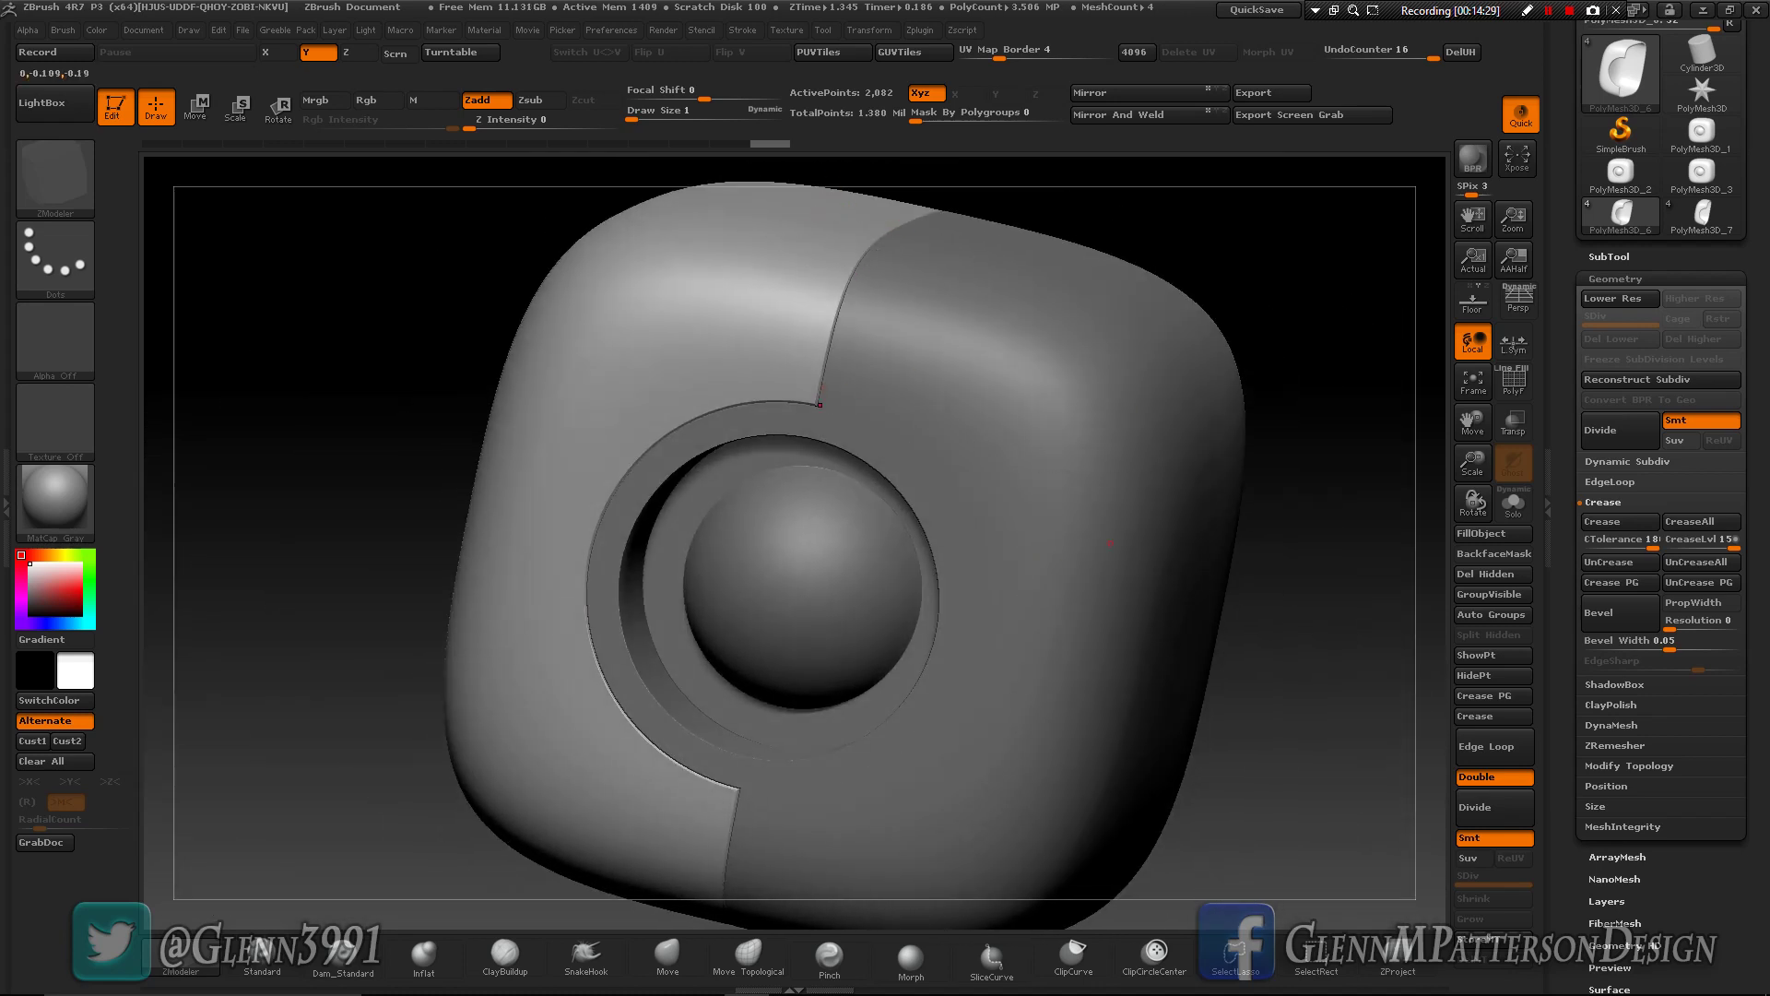
pyautogui.moveTo(1116, 513)
pyautogui.mouseDown(button='right')
pyautogui.moveTo(922, 516)
pyautogui.moveTo(1023, 516)
pyautogui.mouseUp(button='right')
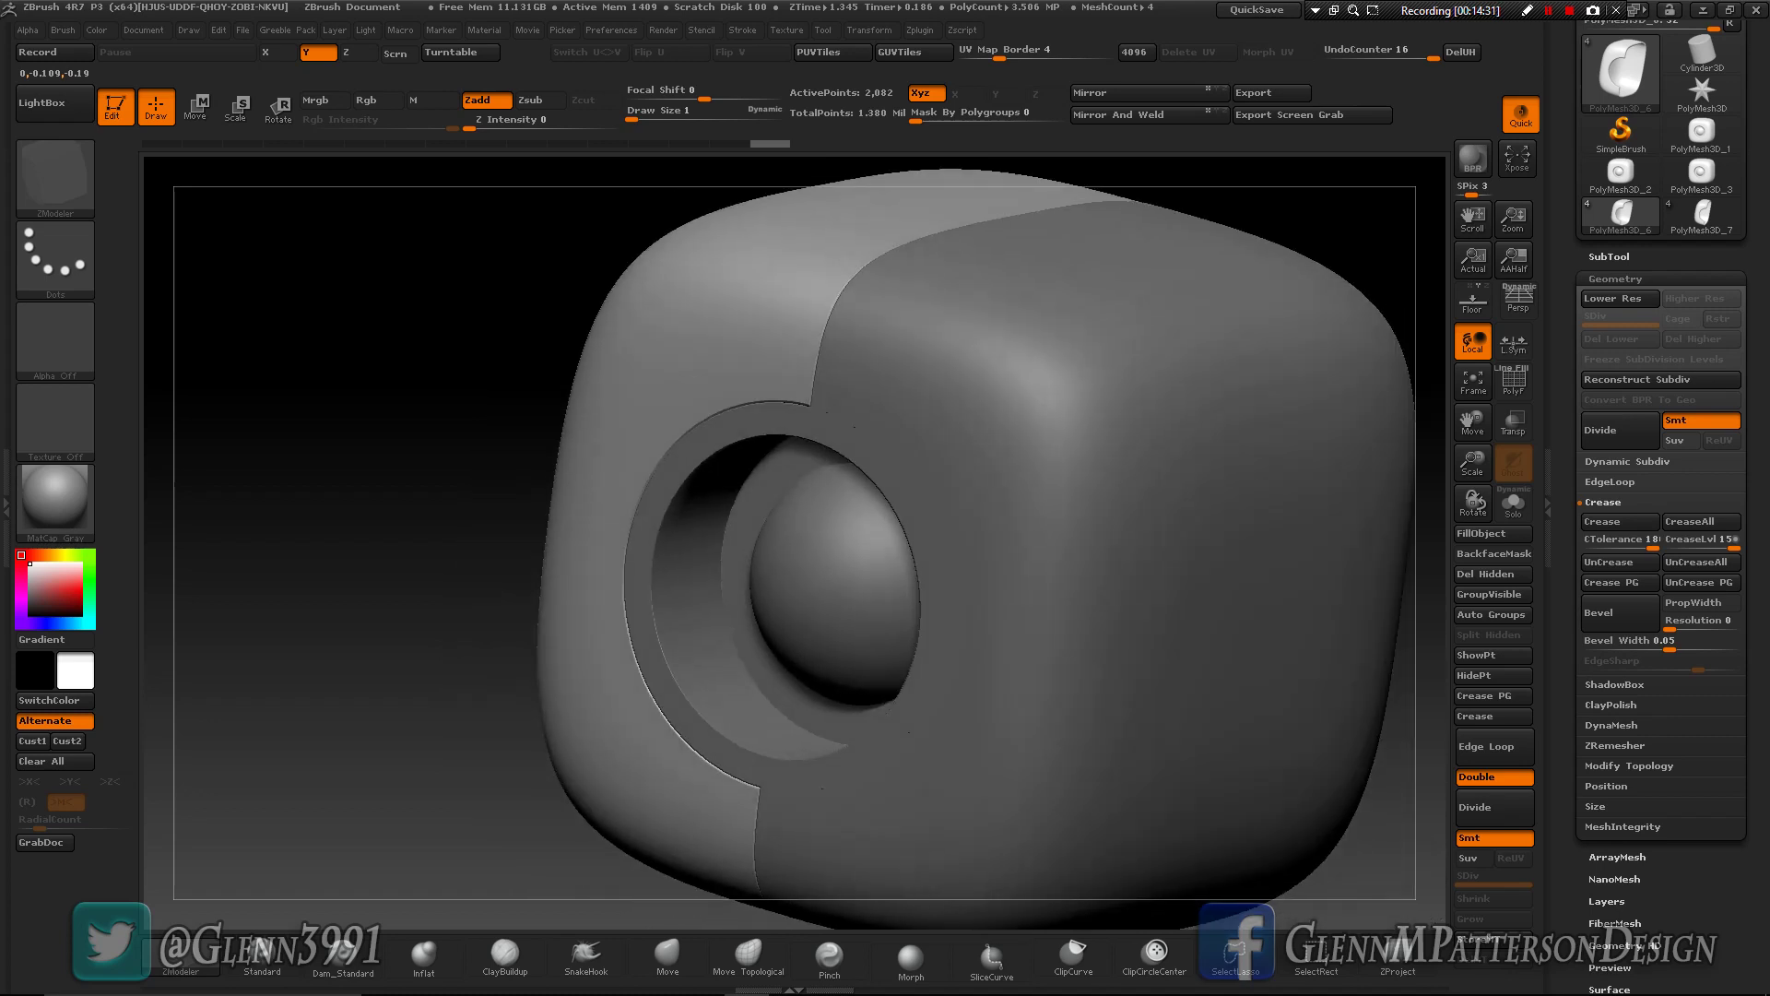
# - Switch to the purple panel subtool, isolate it with its wireframe shown, and delete its lower subdivision levels
pyautogui.press('Down')
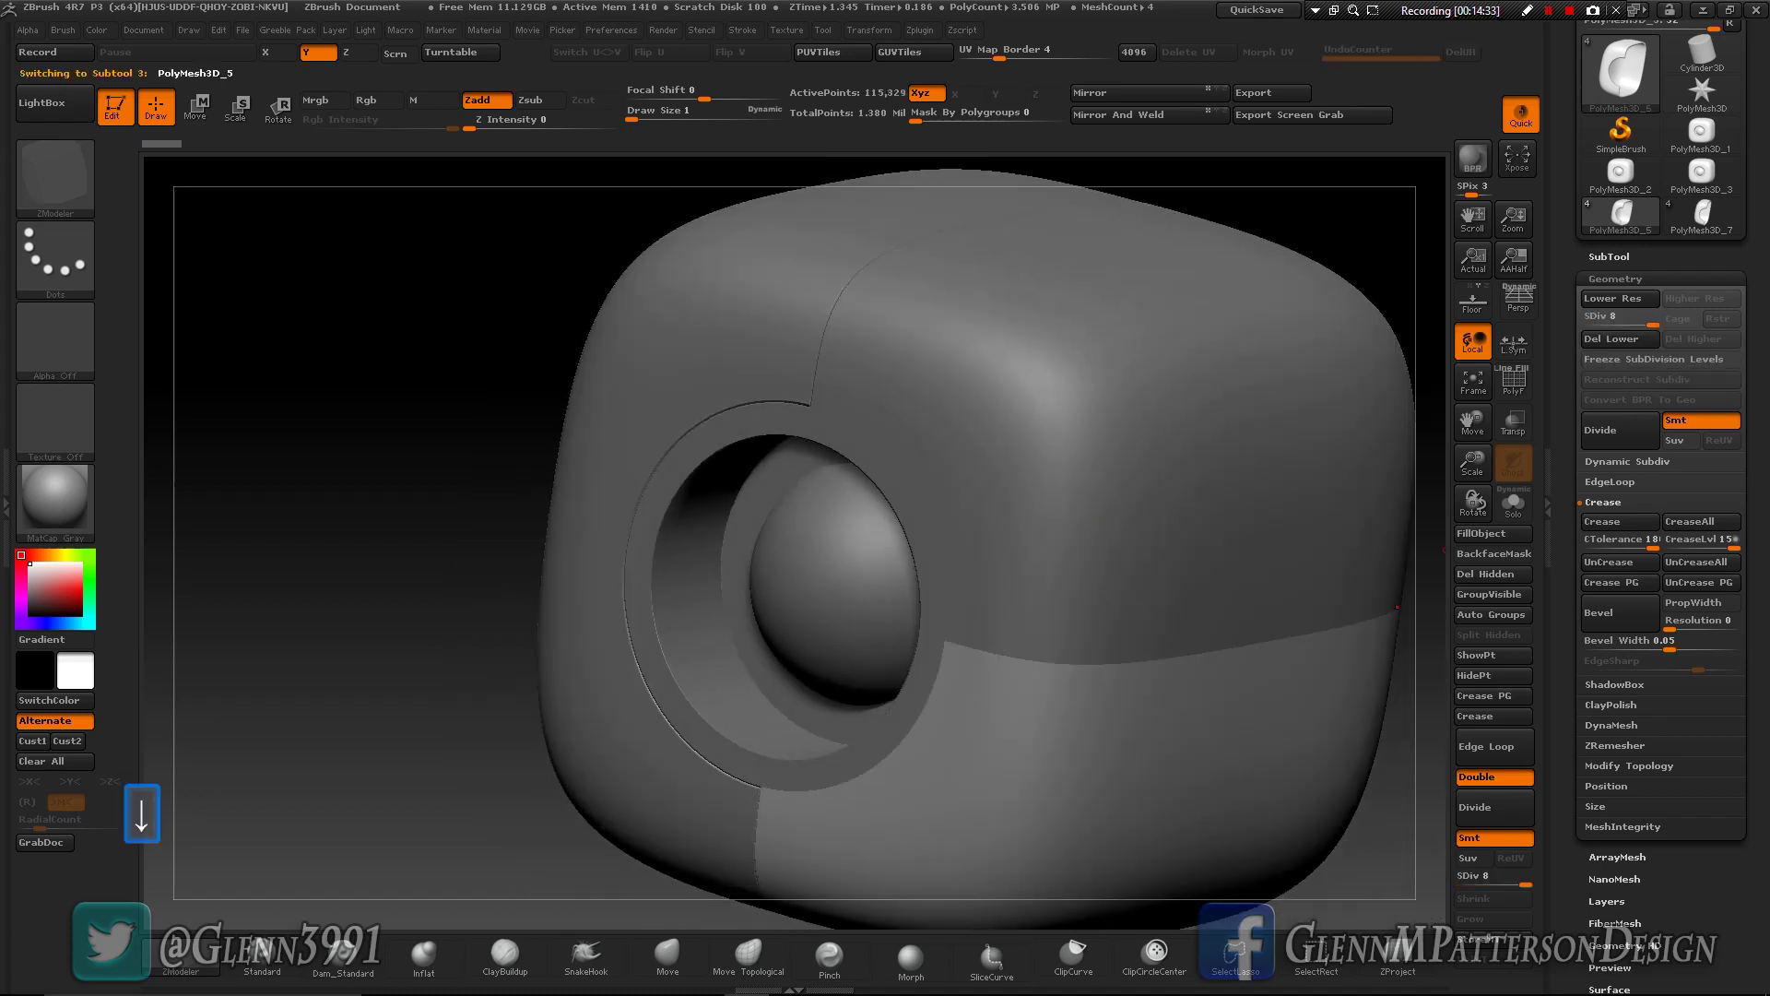
pyautogui.hotkey('shift', 'f')
pyautogui.click(1512, 503)
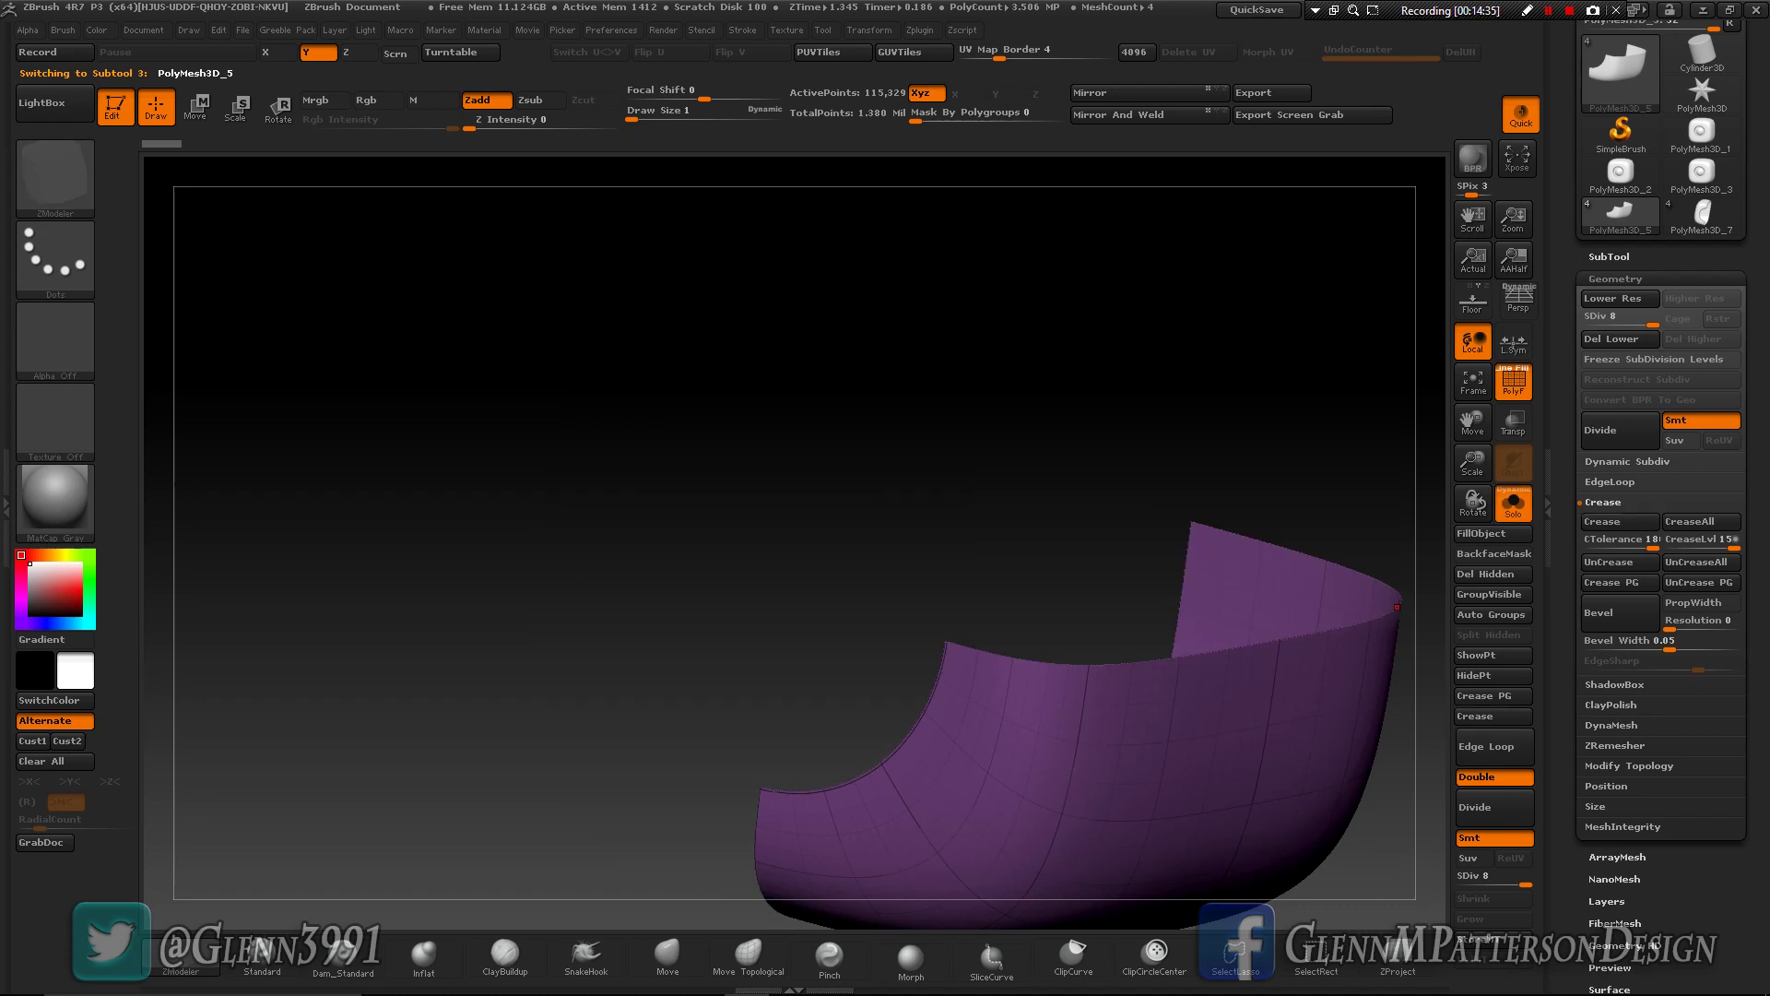
pyautogui.moveTo(1160, 782); pyautogui.dragTo(1281, 792, button='right')
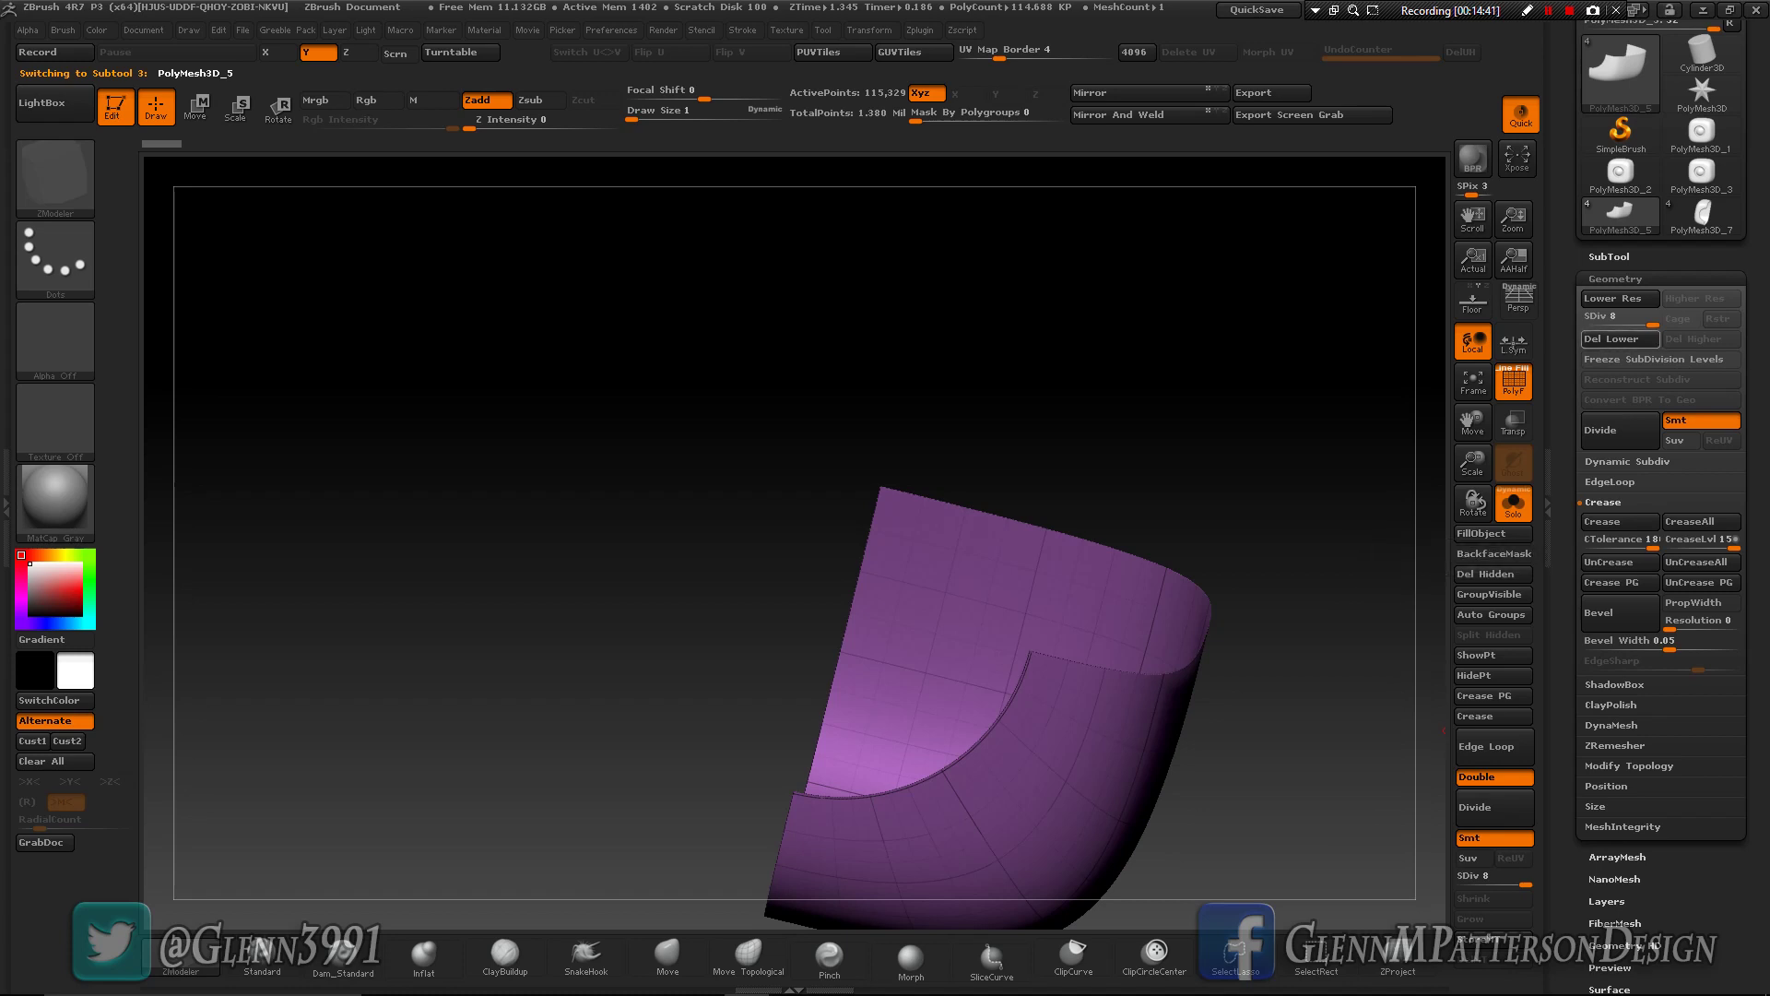
pyautogui.click(1620, 339)
pyautogui.click(1493, 716)
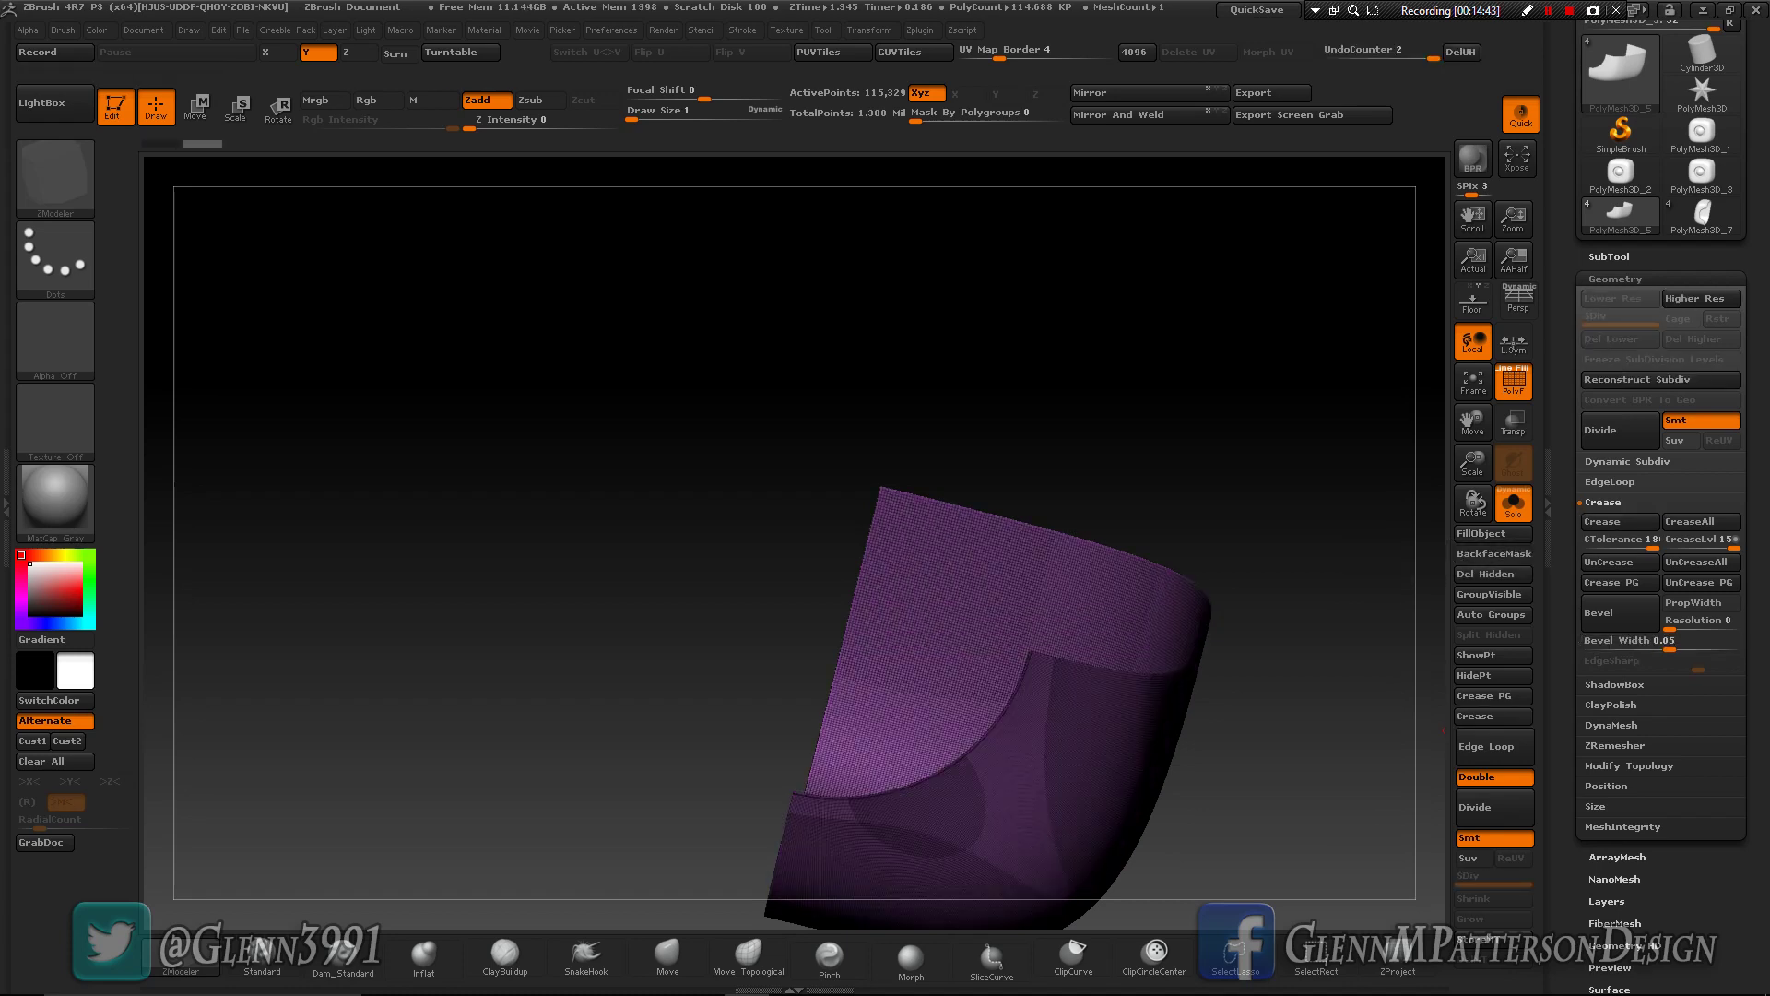
# - Thicken the purple panel with Panel Loops using 16 loops, Thickness 0.01, Polish 0, Bevel 0 and Elevation -100
pyautogui.click(1610, 481)
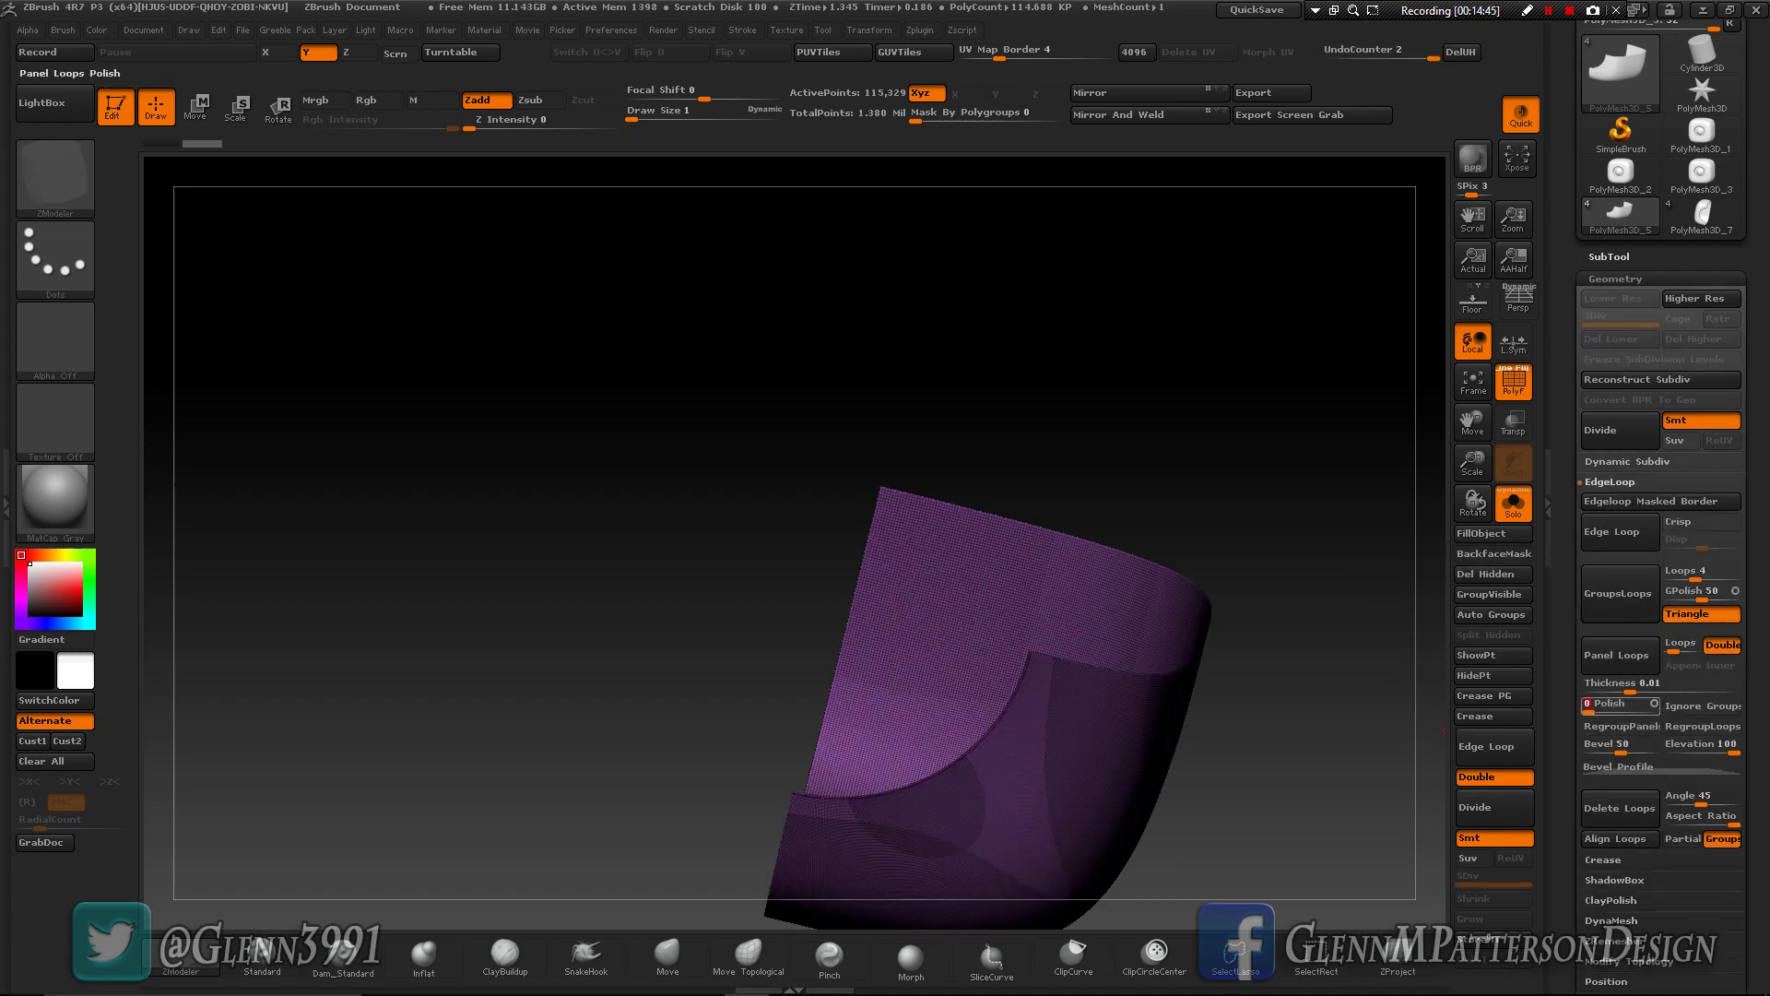
pyautogui.moveTo(1620, 746); pyautogui.dragTo(1550, 746)
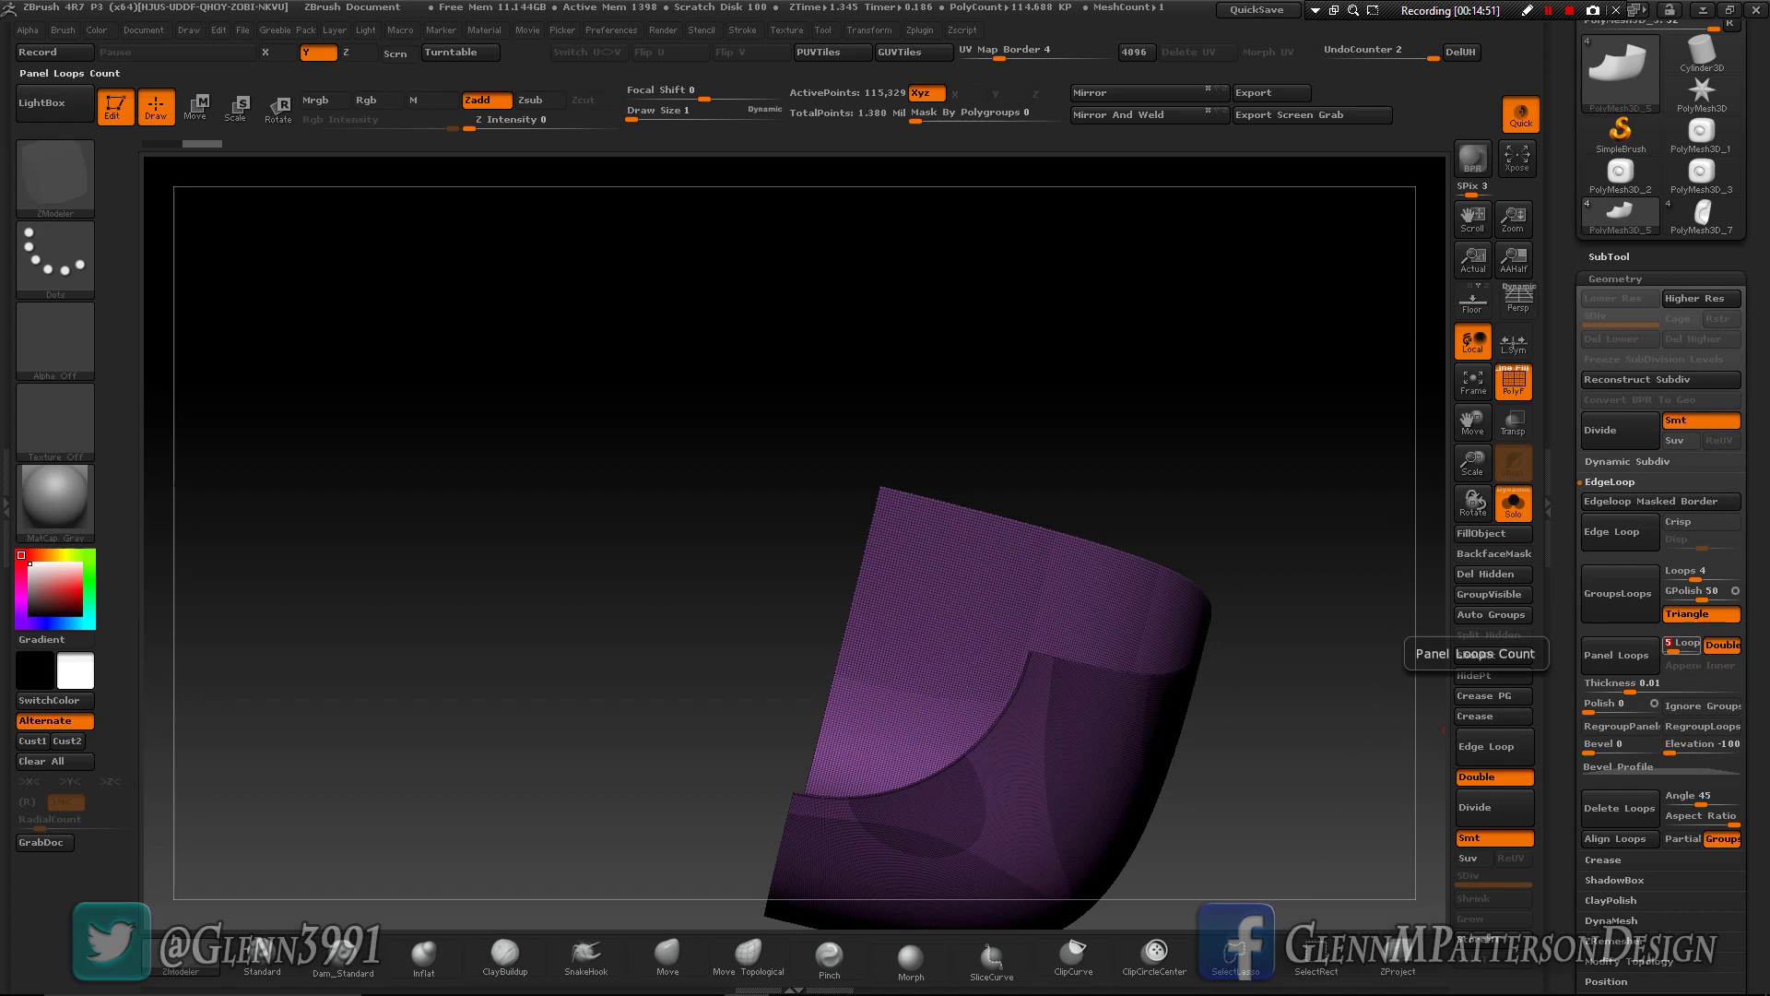
pyautogui.write('16')
pyautogui.press('Return')
pyautogui.click(1616, 654)
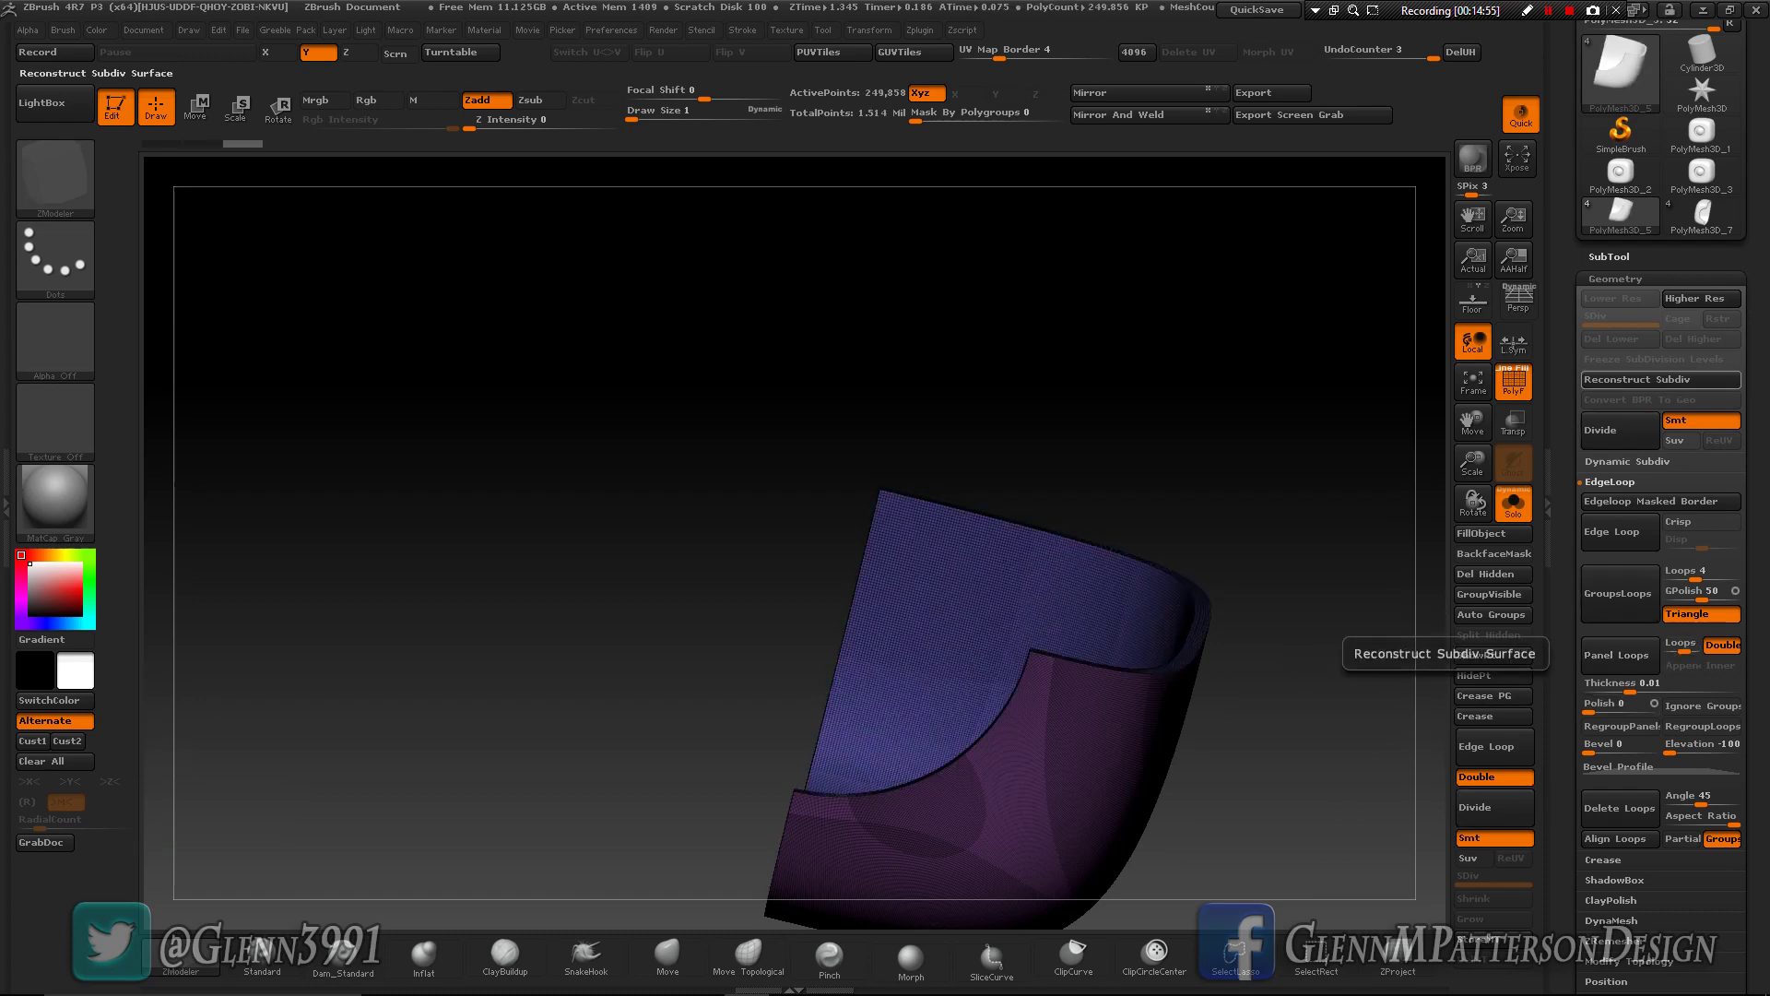
# - Reconstruct four lower subdivision levels on the purple panel and delete the higher levels
pyautogui.click(1650, 380)
pyautogui.click(1650, 380)
pyautogui.click(1650, 380)
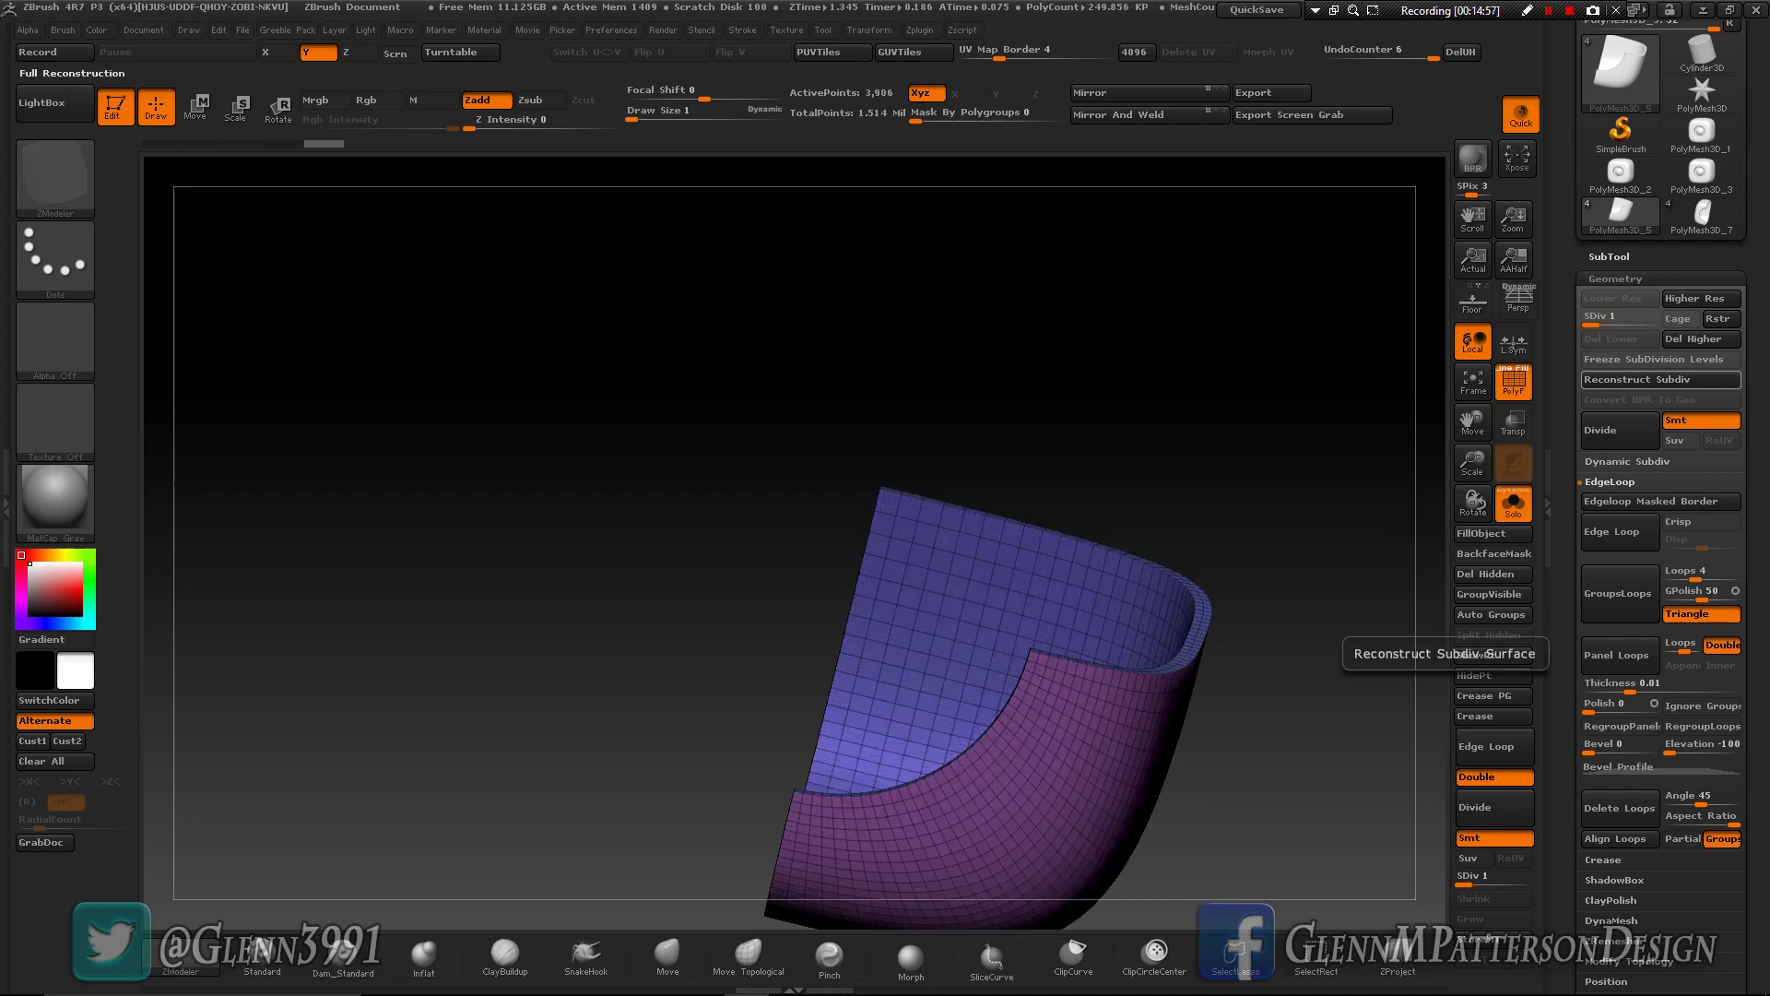
pyautogui.click(1651, 379)
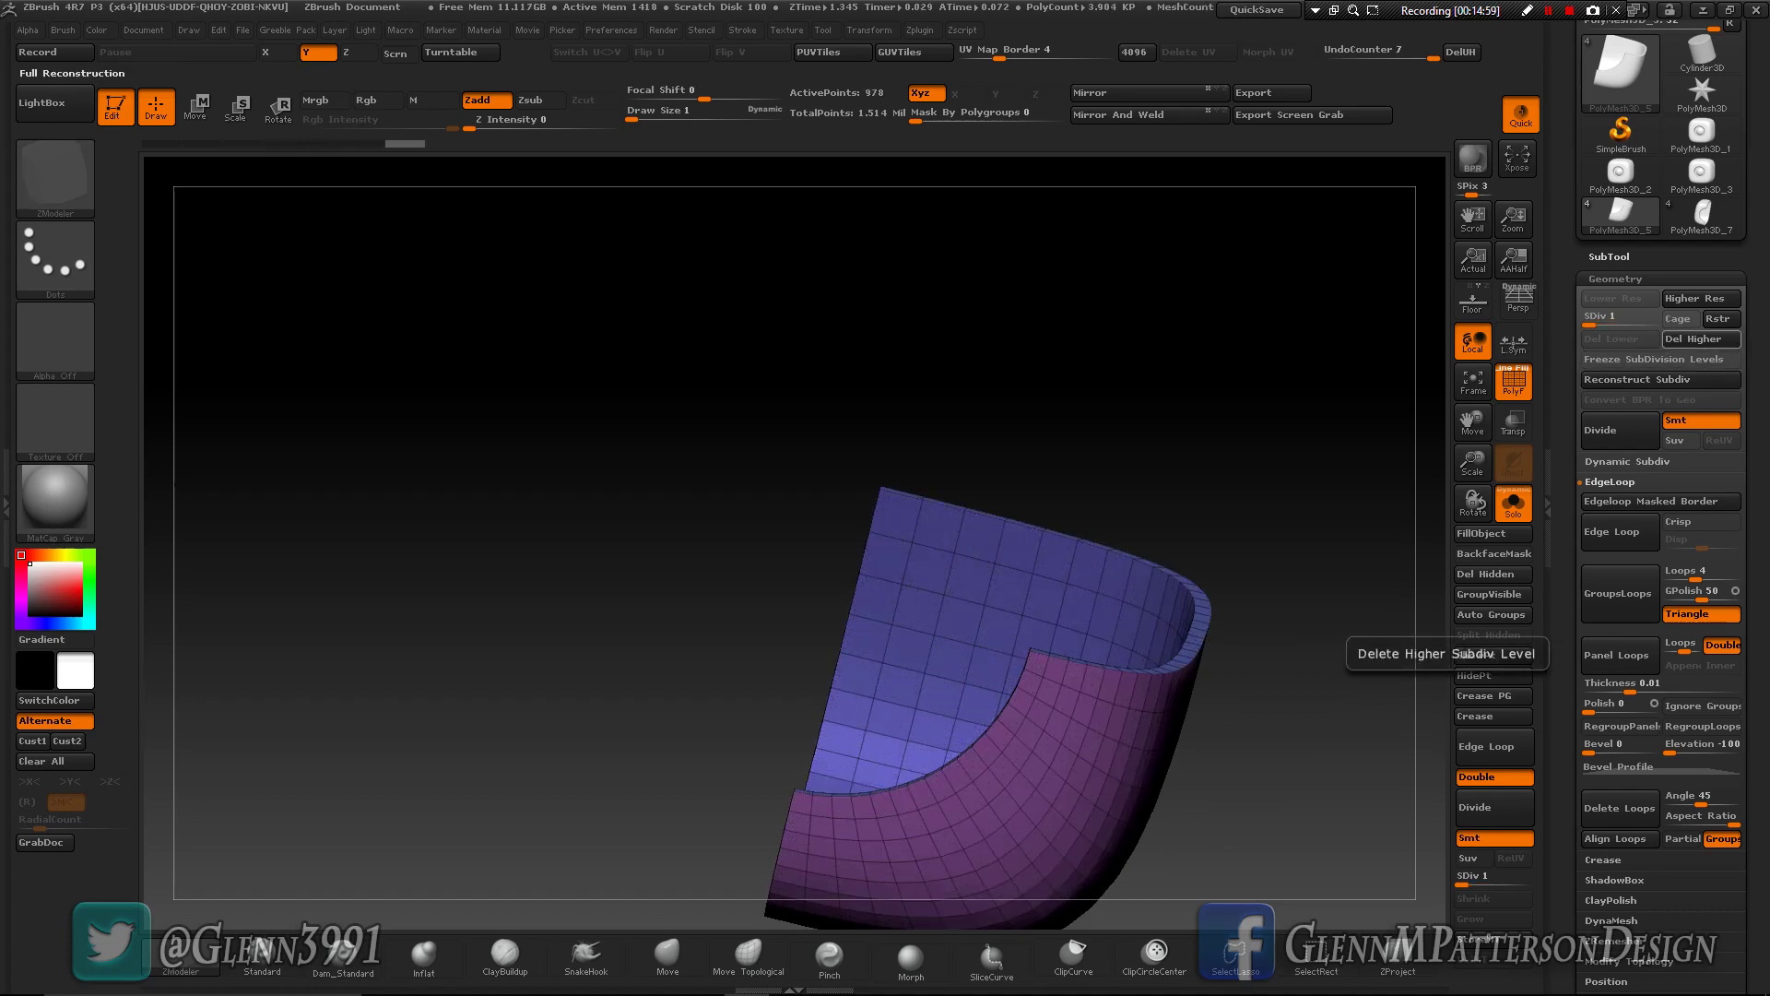
pyautogui.click(1701, 338)
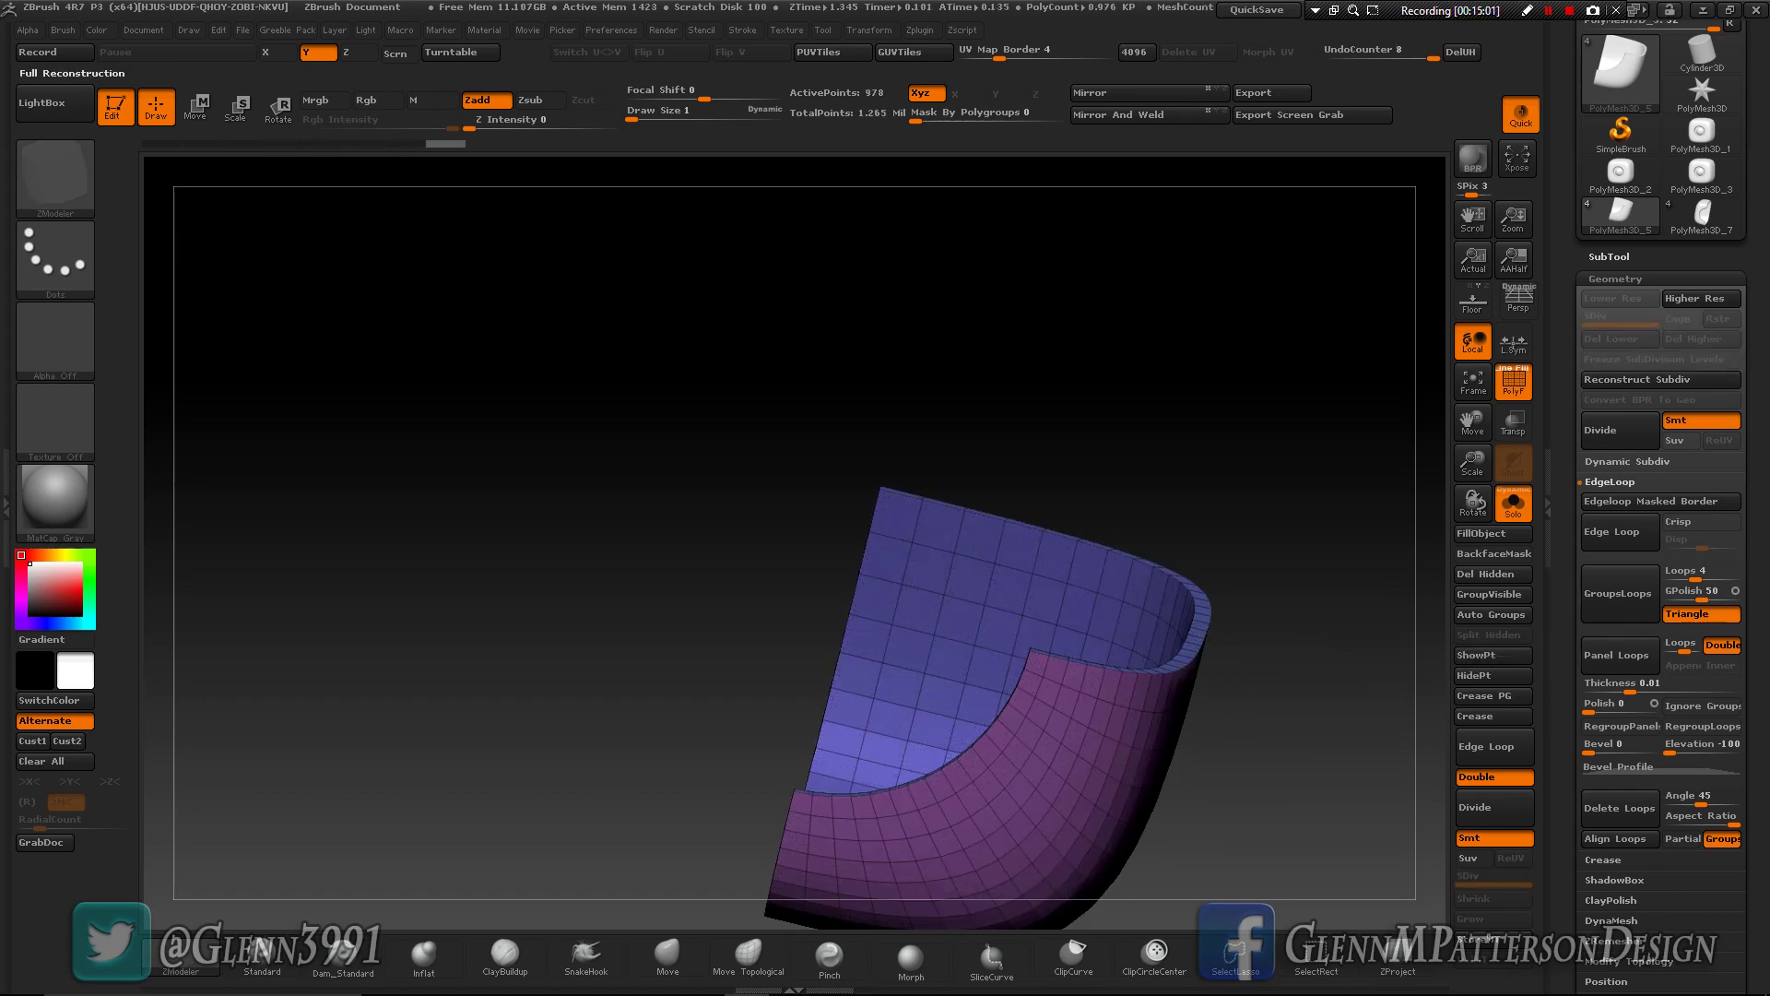
# - Set the ZModeler edge action to Bevel on the complete edge loop and bevel the purple panel's outer rim edge
pyautogui.moveTo(1472, 463); pyautogui.dragTo(1472, 544)
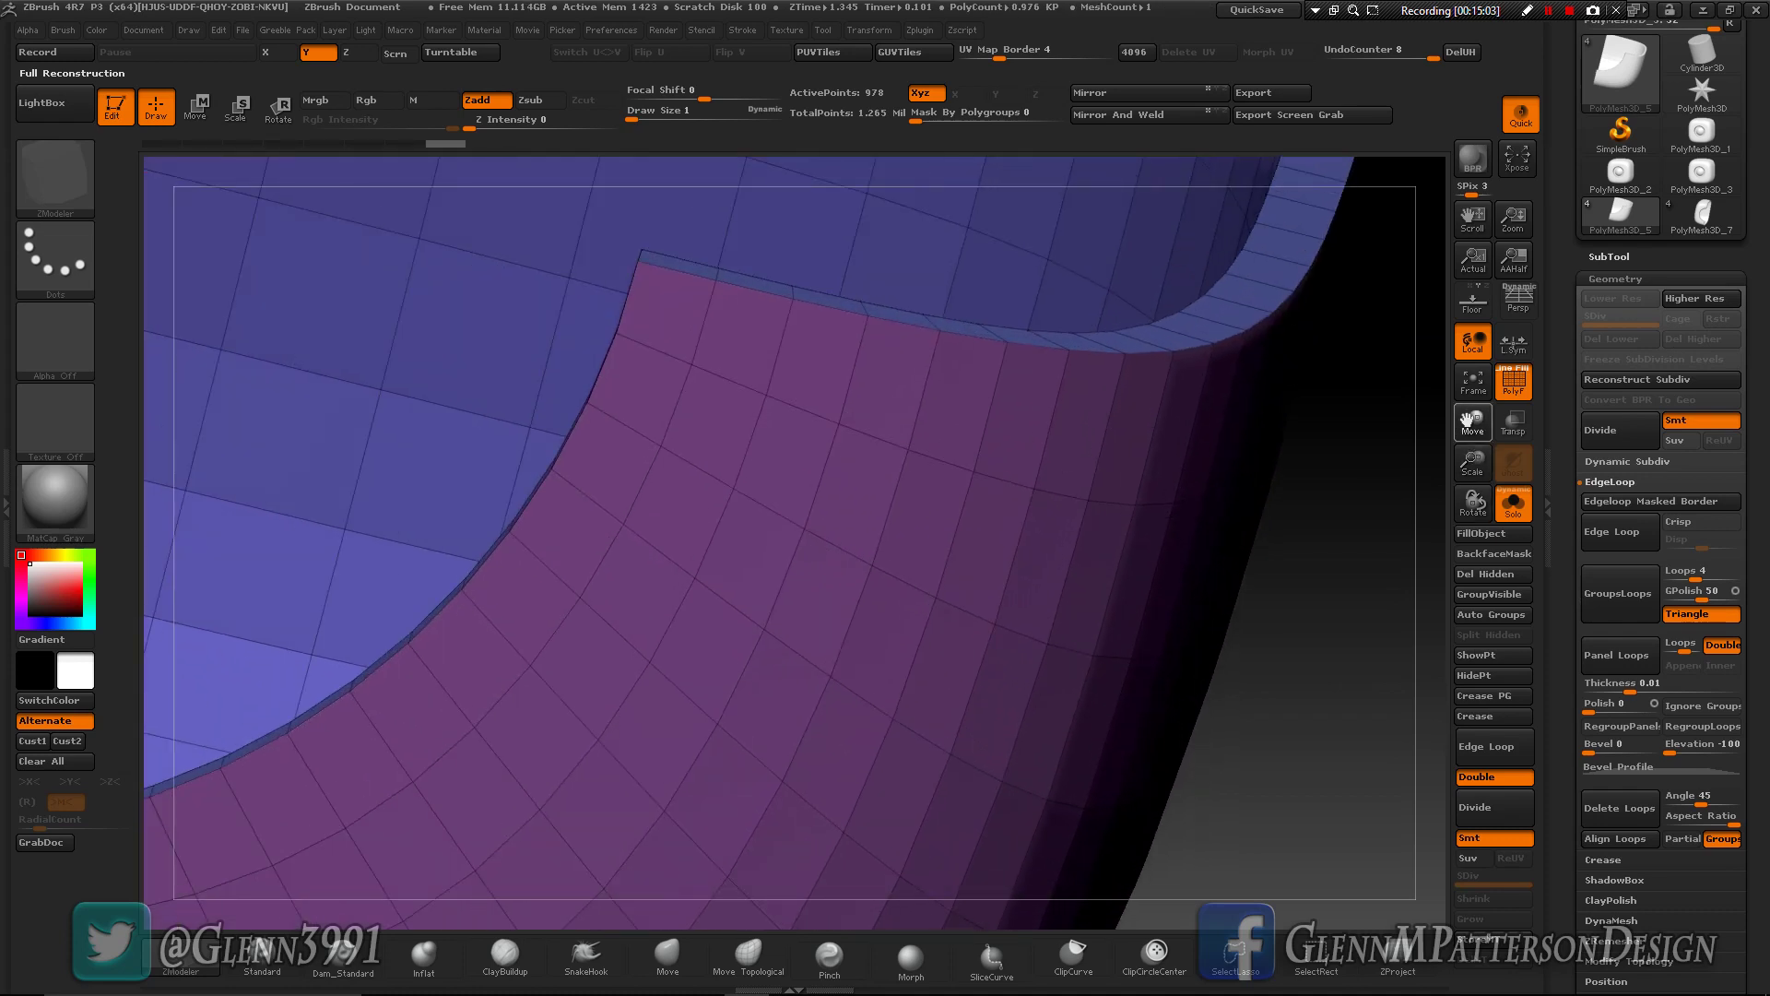
pyautogui.moveTo(1467, 420); pyautogui.dragTo(1749, 573)
pyautogui.moveTo(1121, 466); pyautogui.dragTo(1058, 490, button='right')
pyautogui.press('space')
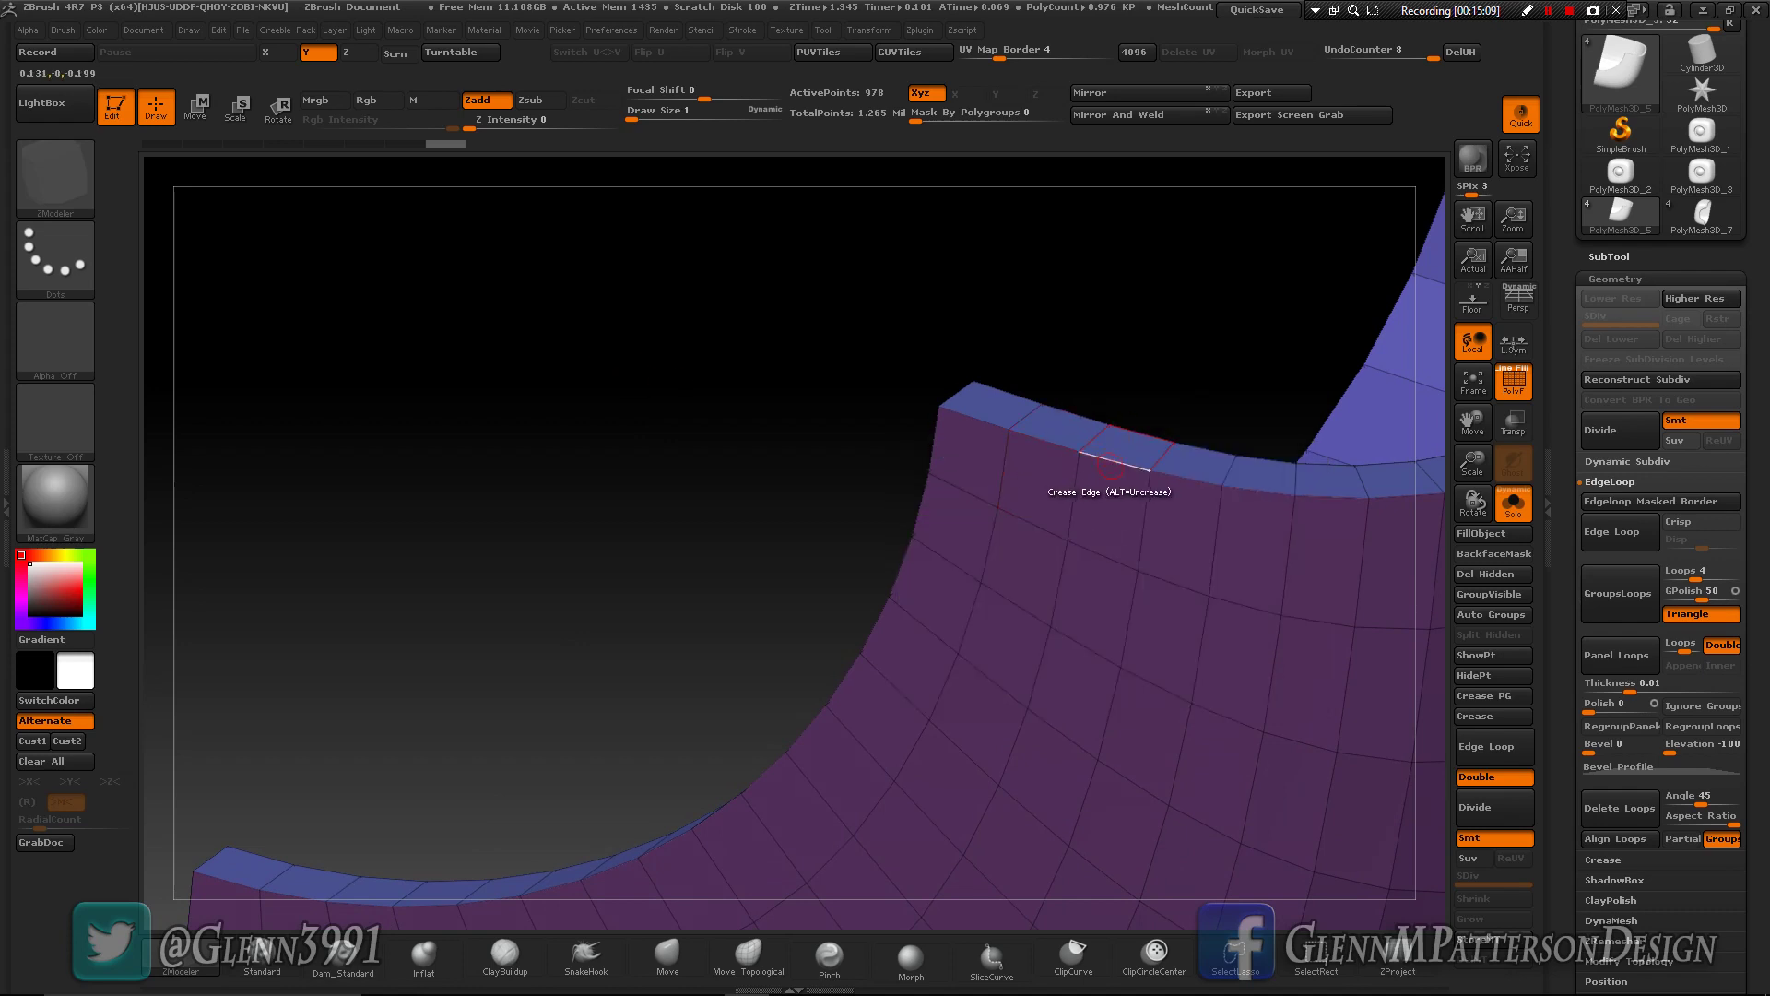
pyautogui.press('space')
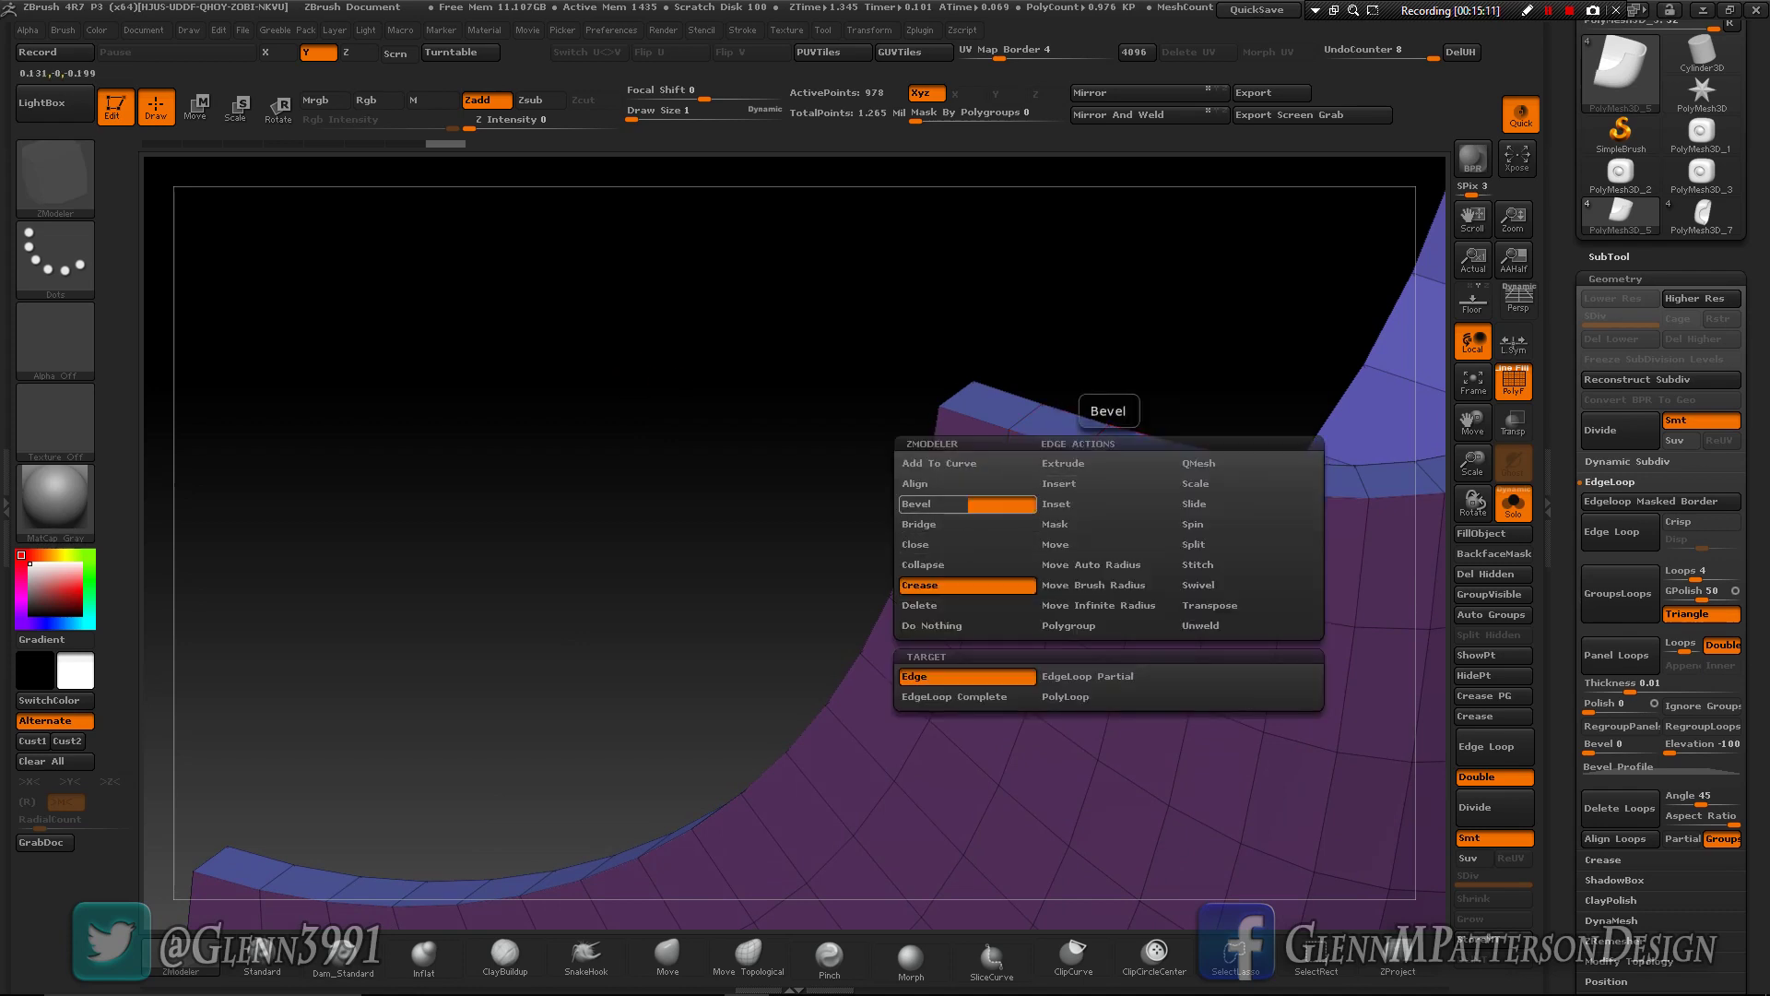
pyautogui.click(931, 503)
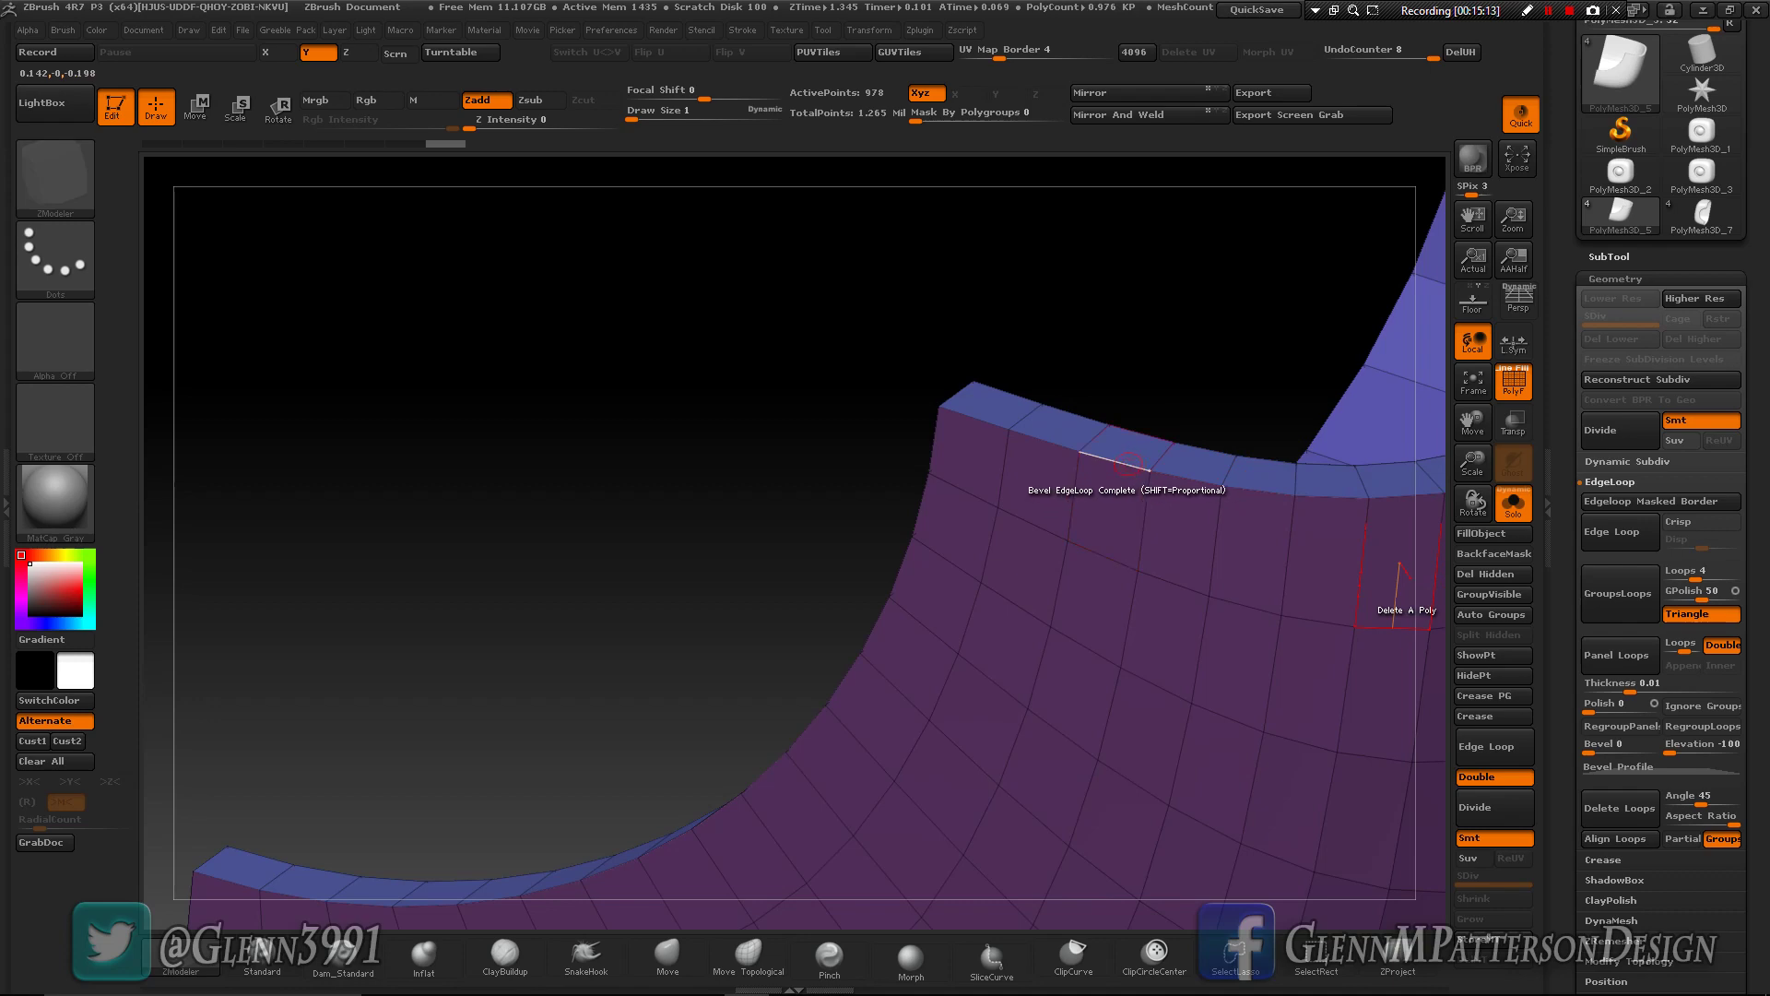
pyautogui.click(1128, 463)
# - Crease the polygroup borders of the beveled purple panel
pyautogui.moveTo(1091, 539); pyautogui.dragTo(1281, 618, button='right')
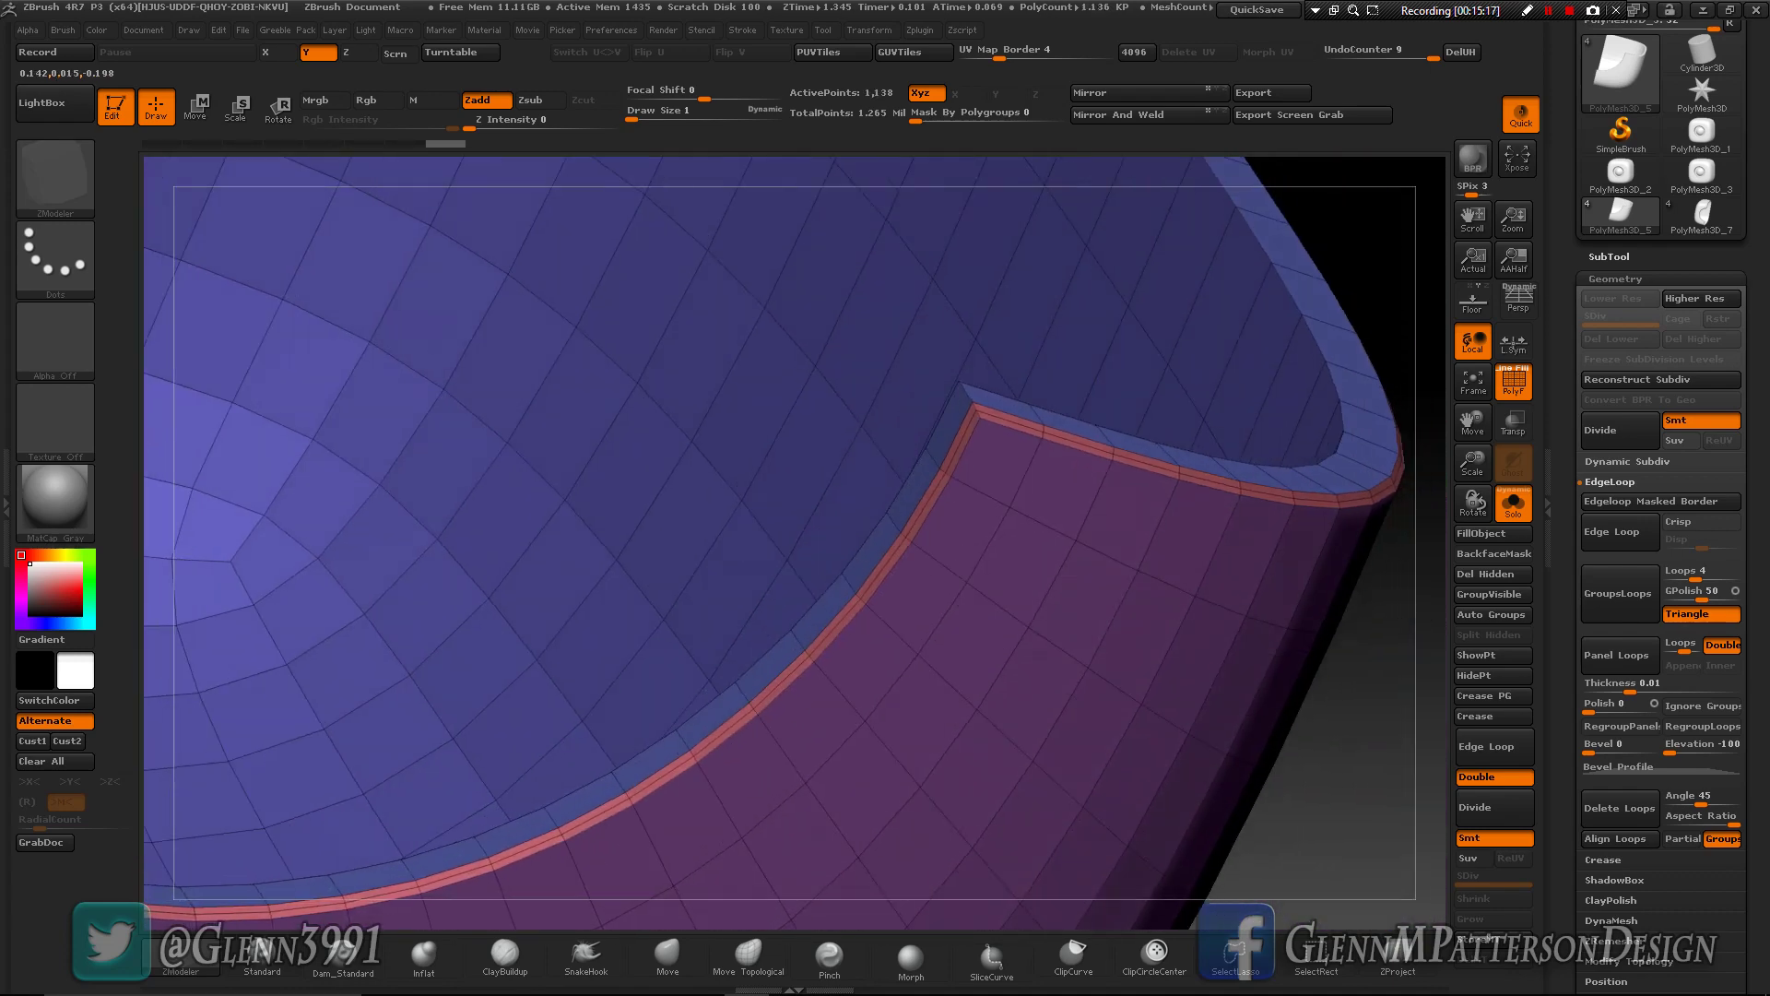
pyautogui.moveTo(968, 737); pyautogui.dragTo(1152, 599)
pyautogui.click(1459, 696)
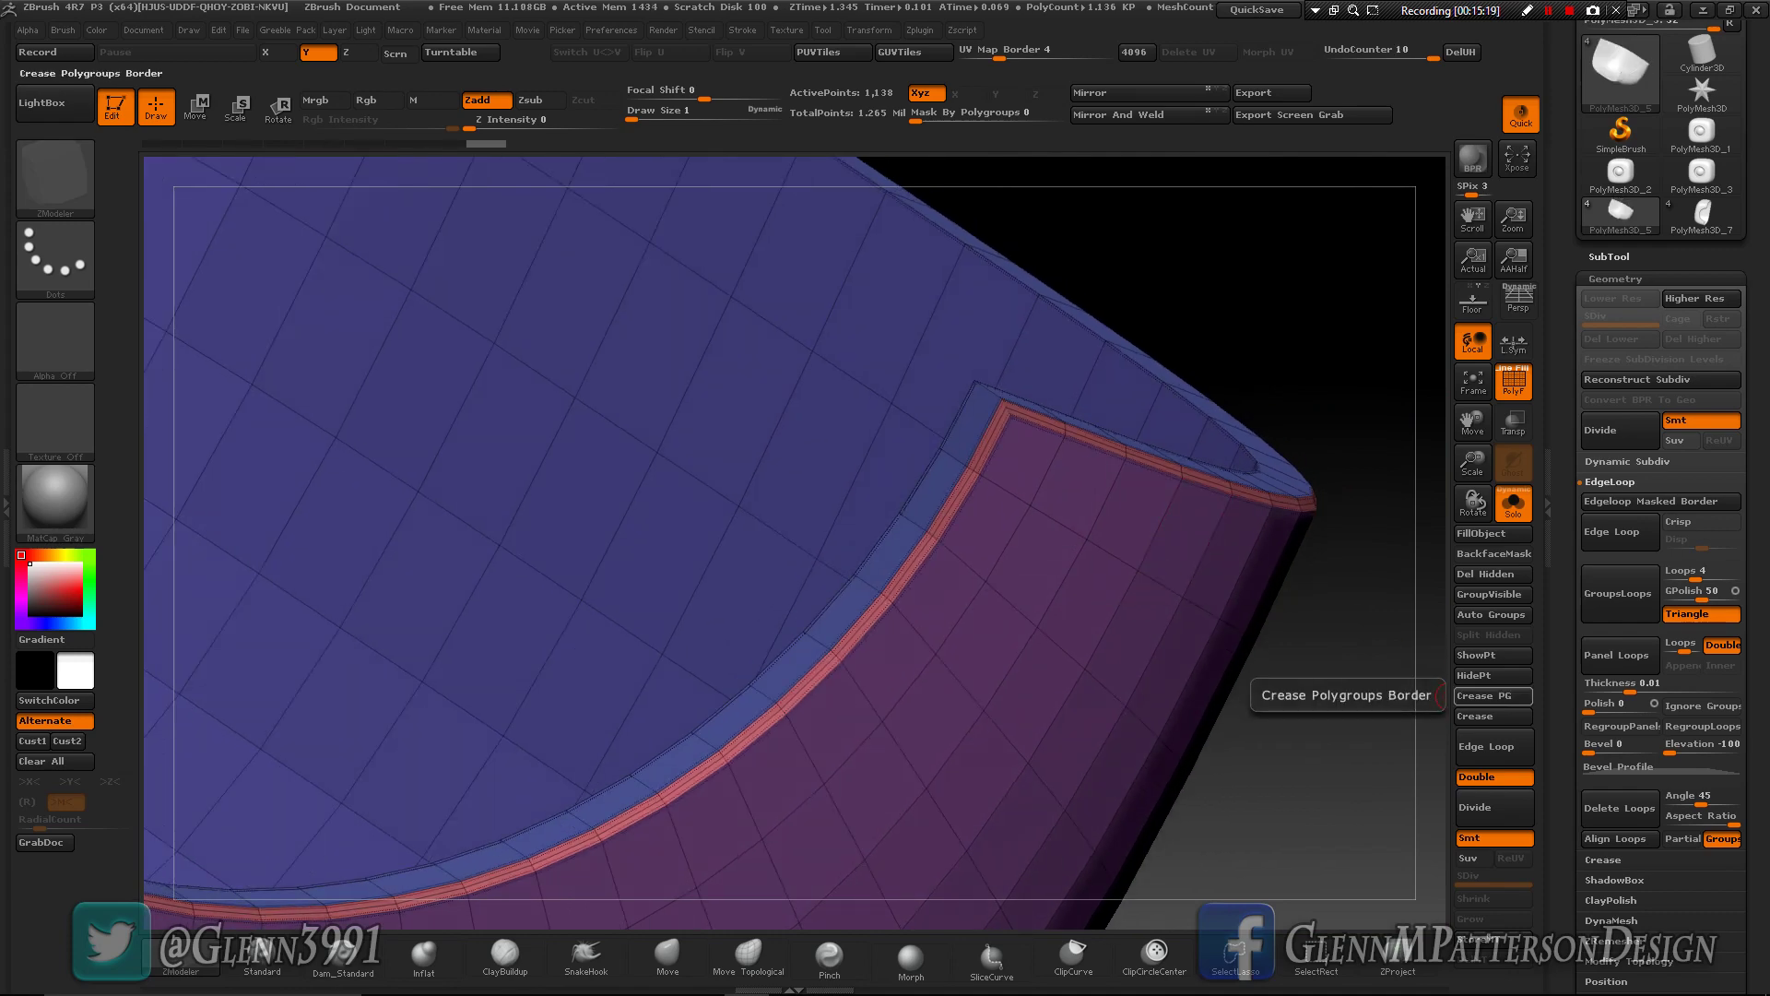
# - Set the ZModeler edge action to Crease and crease the short corner edges across the rim and bevel at one end of the circular cutout
pyautogui.moveTo(1006, 424); pyautogui.dragTo(1023, 544, button='right')
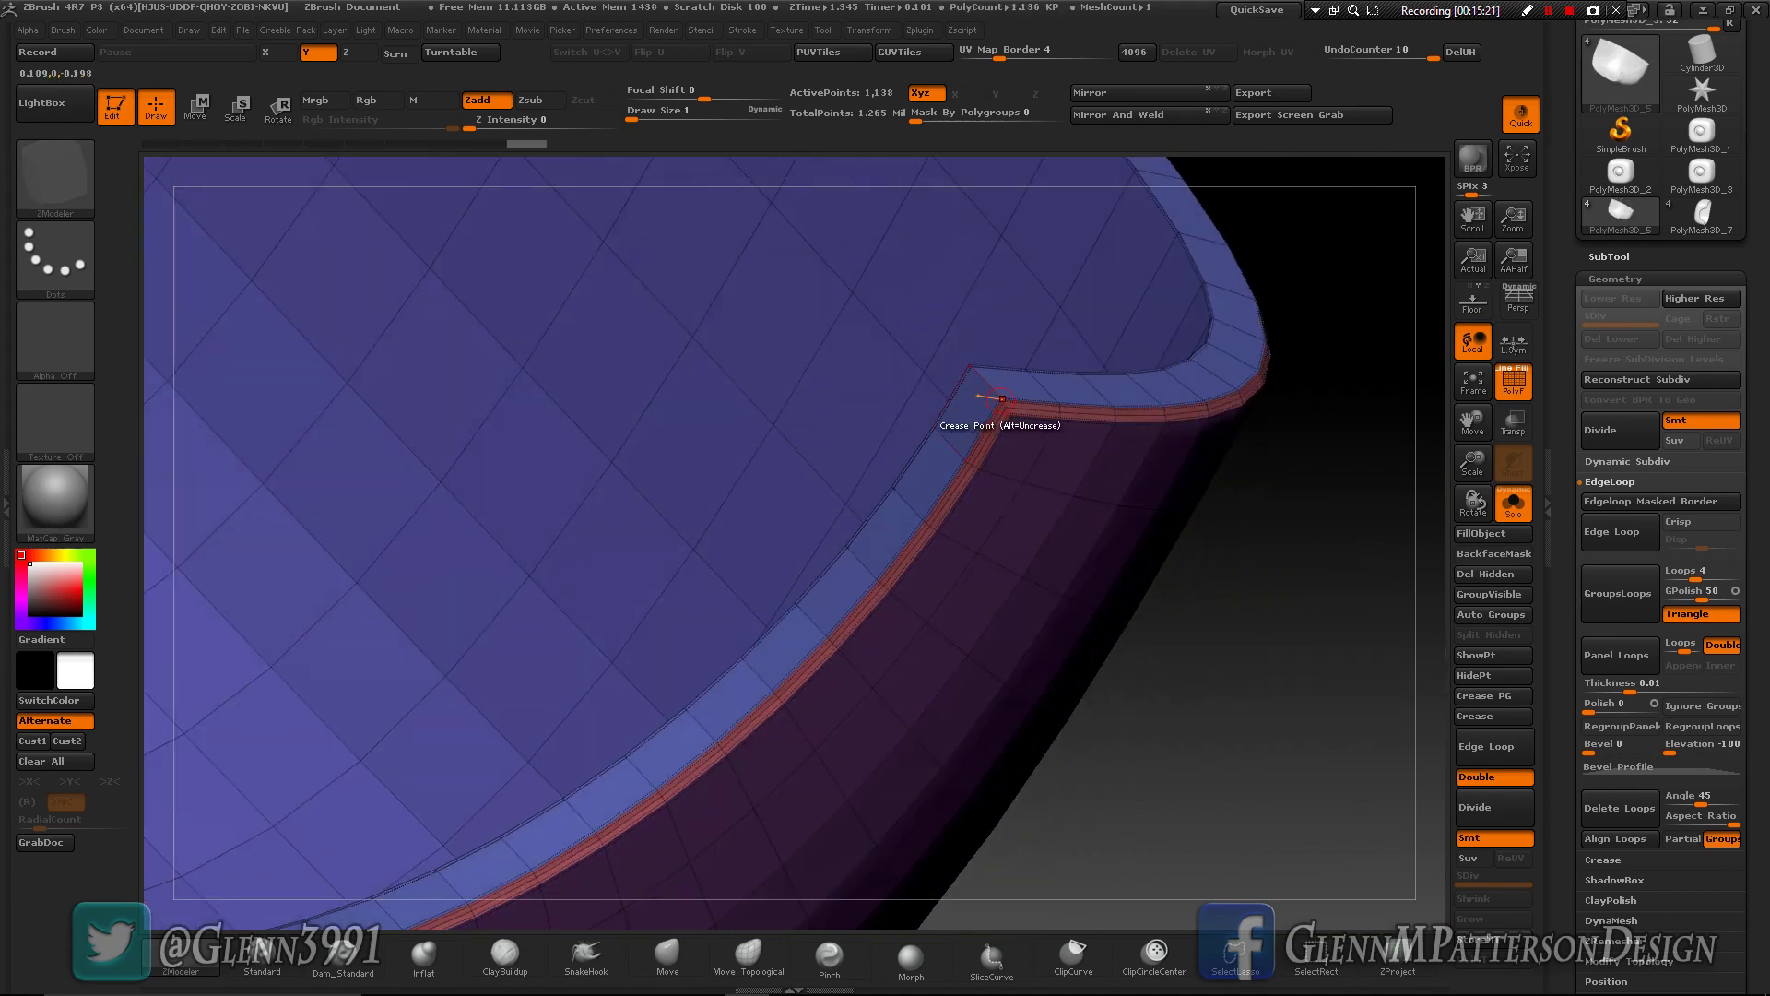
pyautogui.press('space')
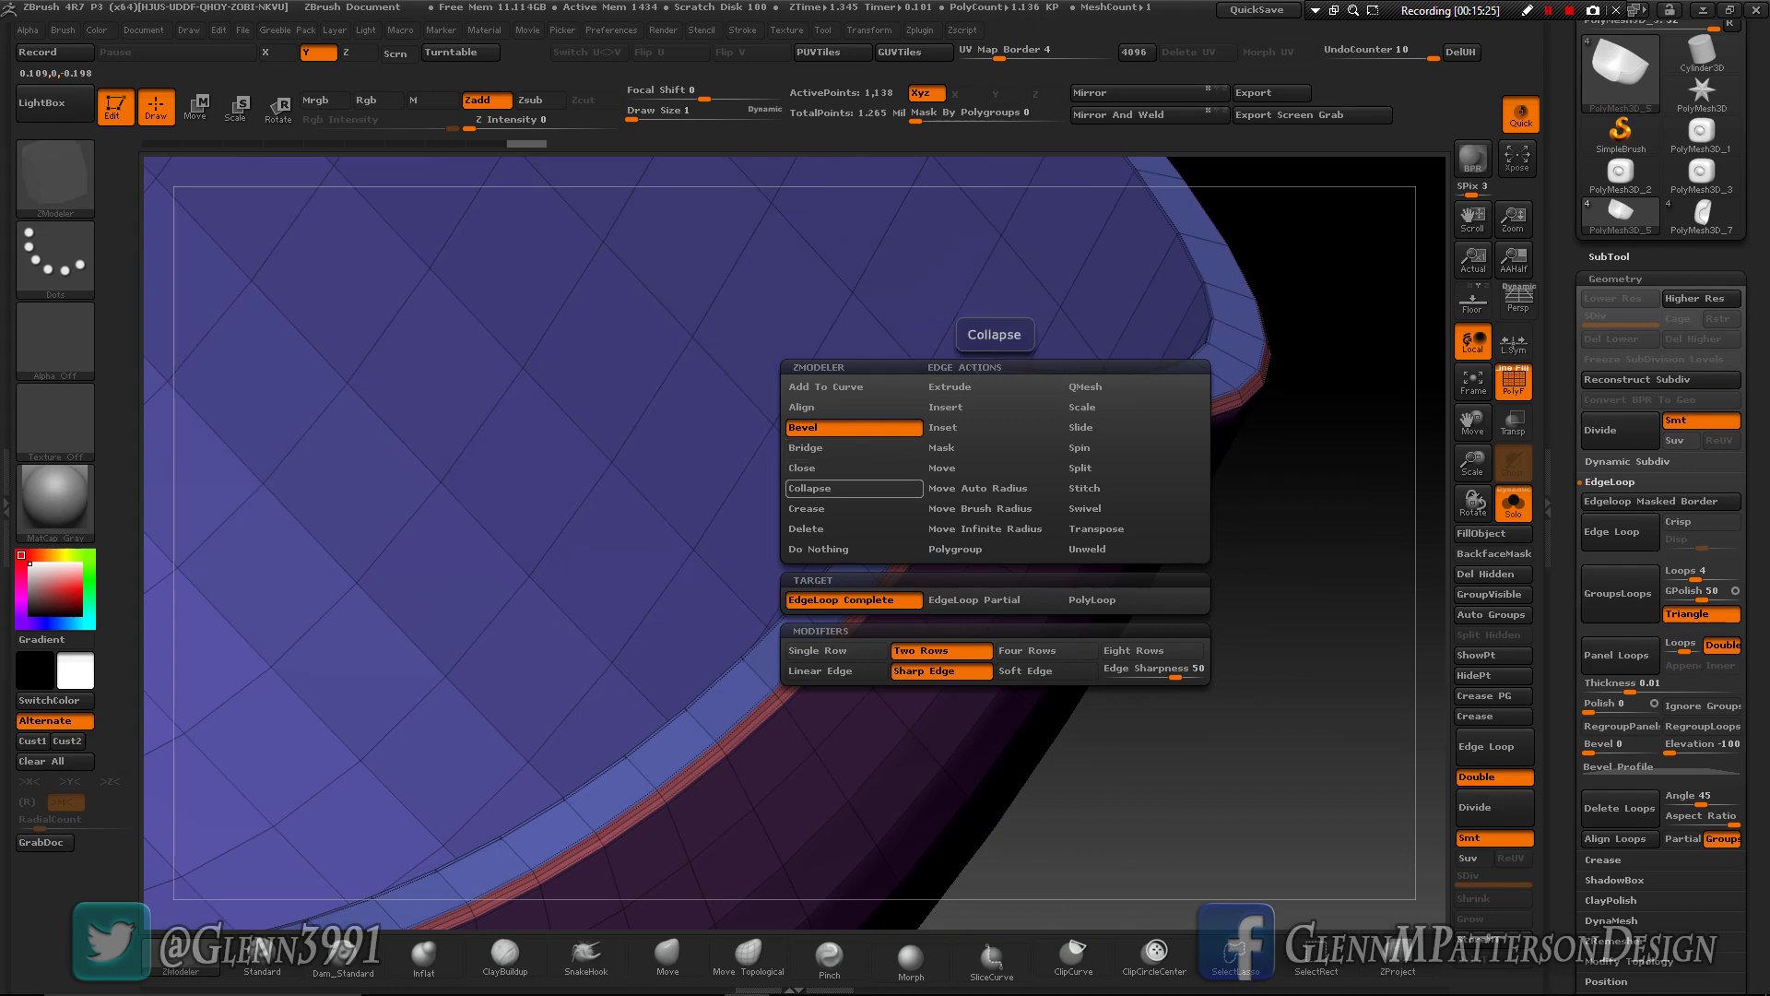
pyautogui.click(853, 508)
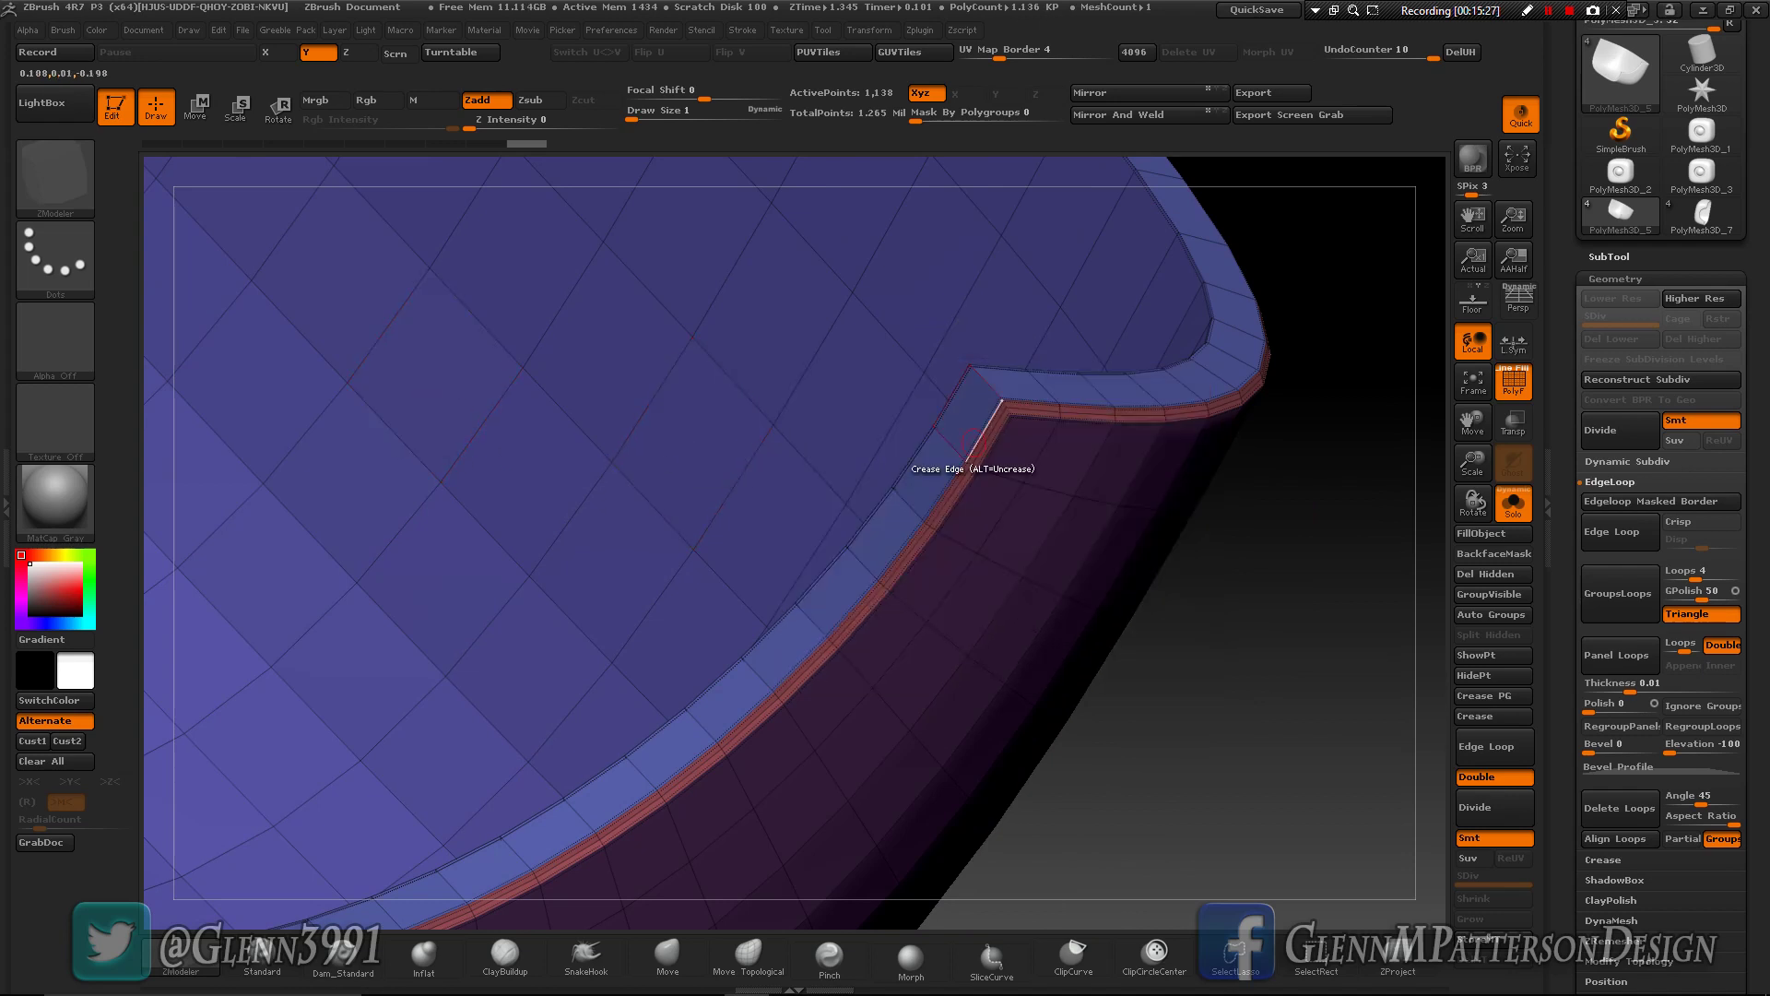
pyautogui.click(990, 392)
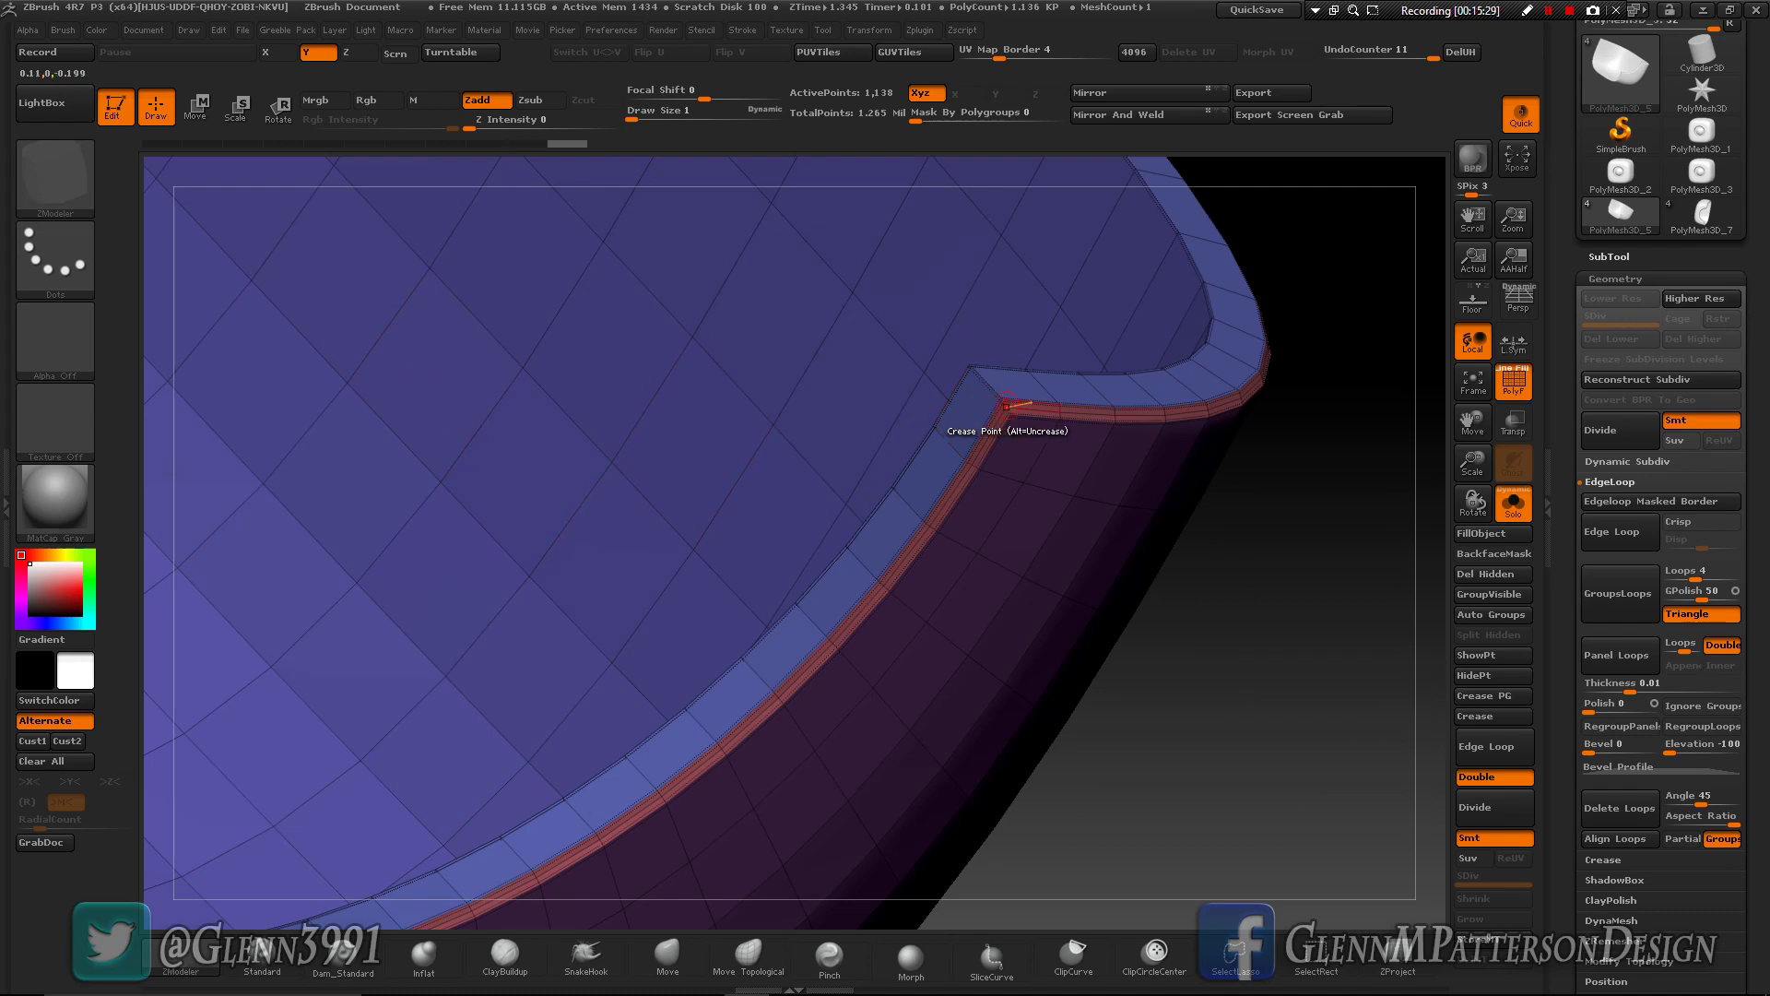
pyautogui.moveTo(1473, 463); pyautogui.dragTo(1482, 656)
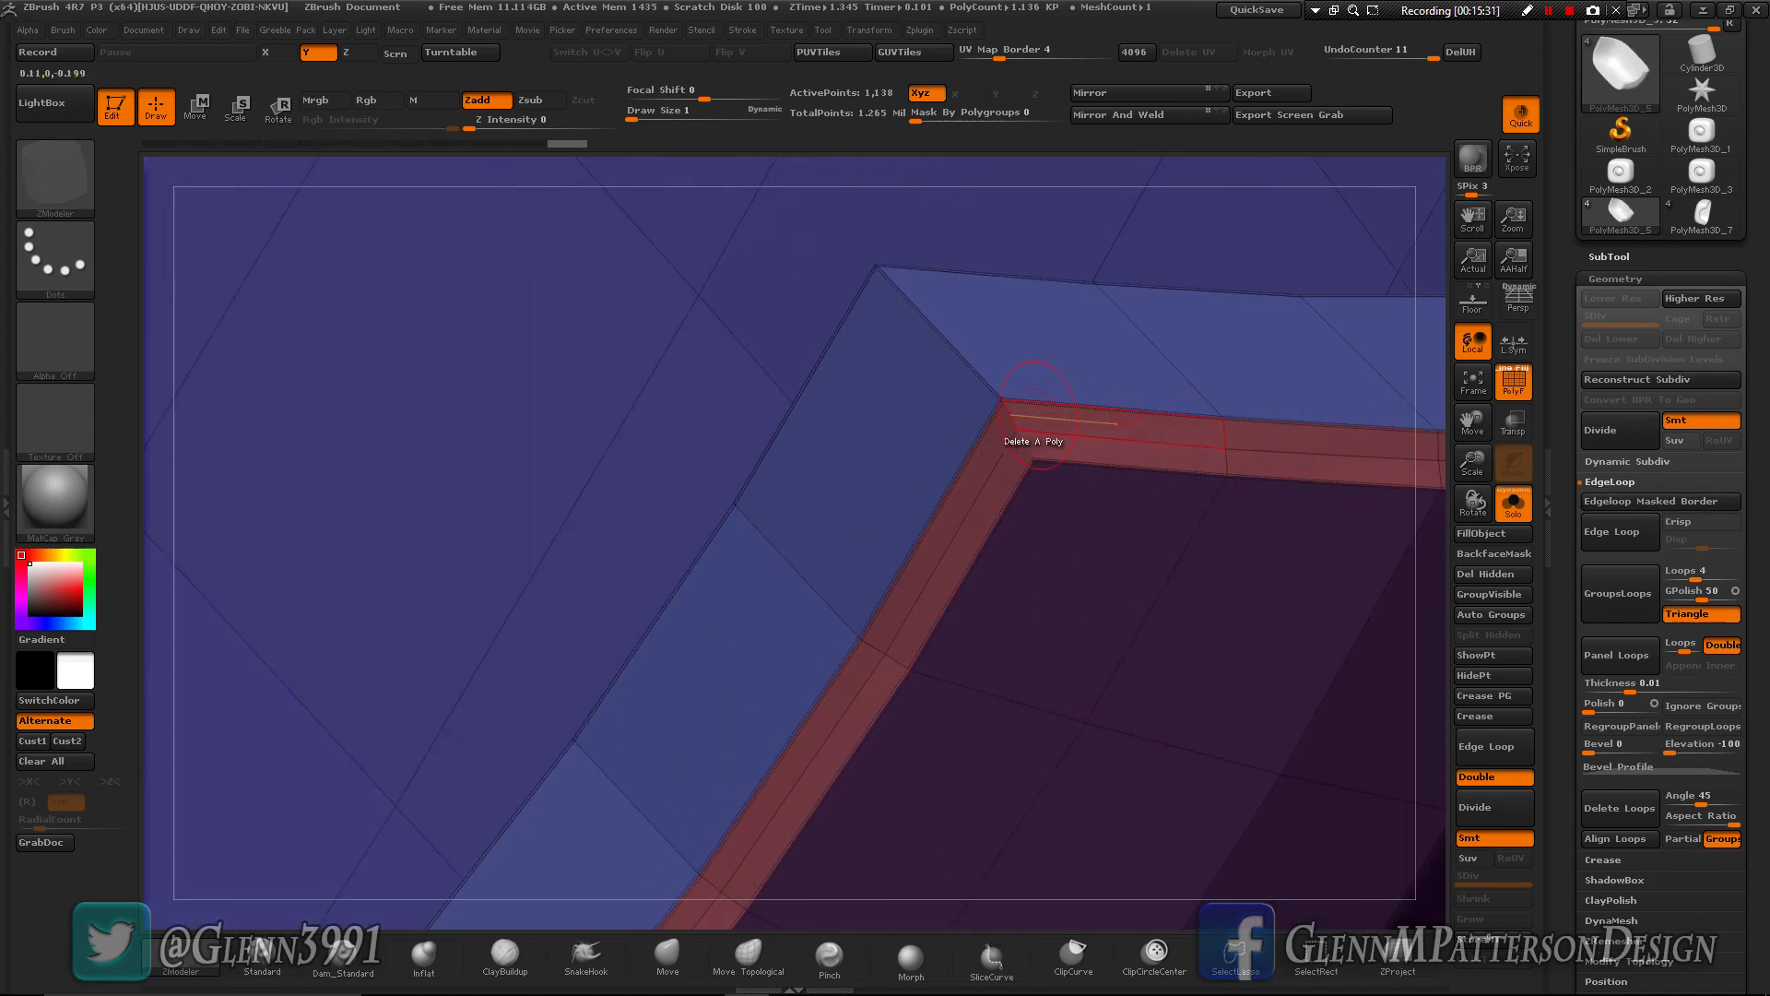
pyautogui.click(1029, 446)
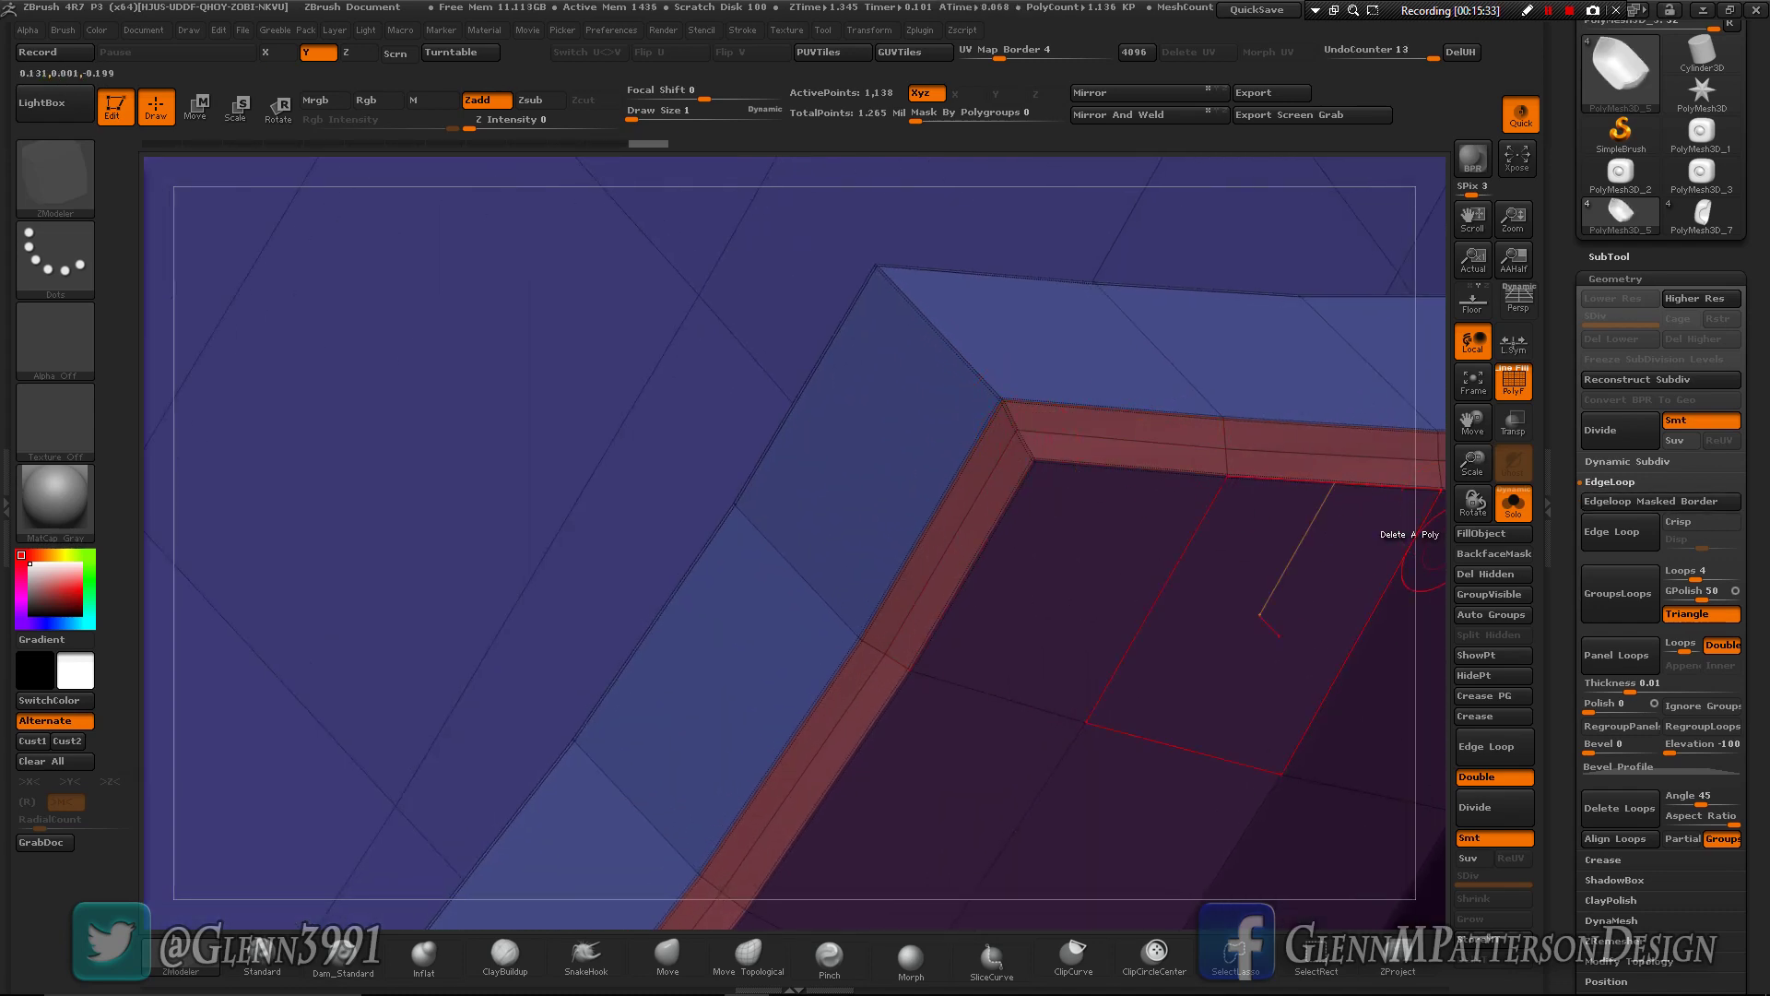
# - Crease the short edges across the rim and bevel at the other corner of the purple panel's circular cutout
pyautogui.moveTo(1473, 464); pyautogui.dragTo(1472, 282)
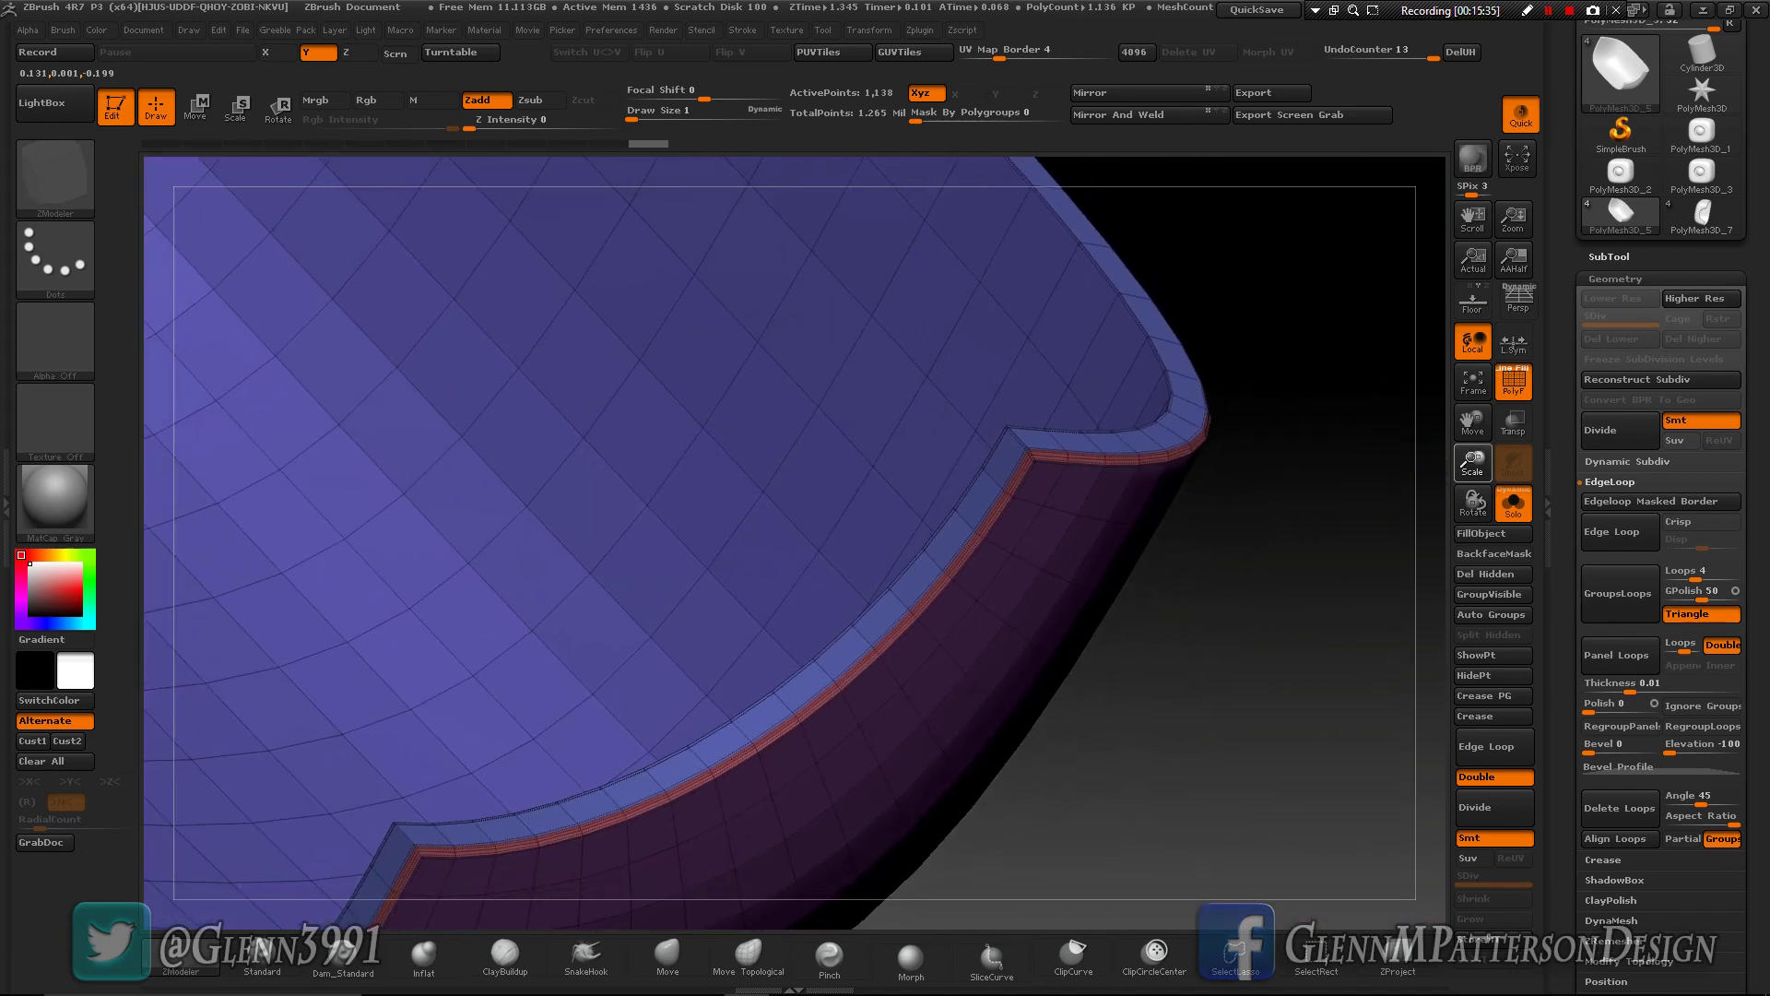
pyautogui.moveTo(640, 779); pyautogui.dragTo(638, 754, button='right')
pyautogui.moveTo(568, 819); pyautogui.dragTo(833, 780)
pyautogui.moveTo(1473, 466); pyautogui.dragTo(1473, 646)
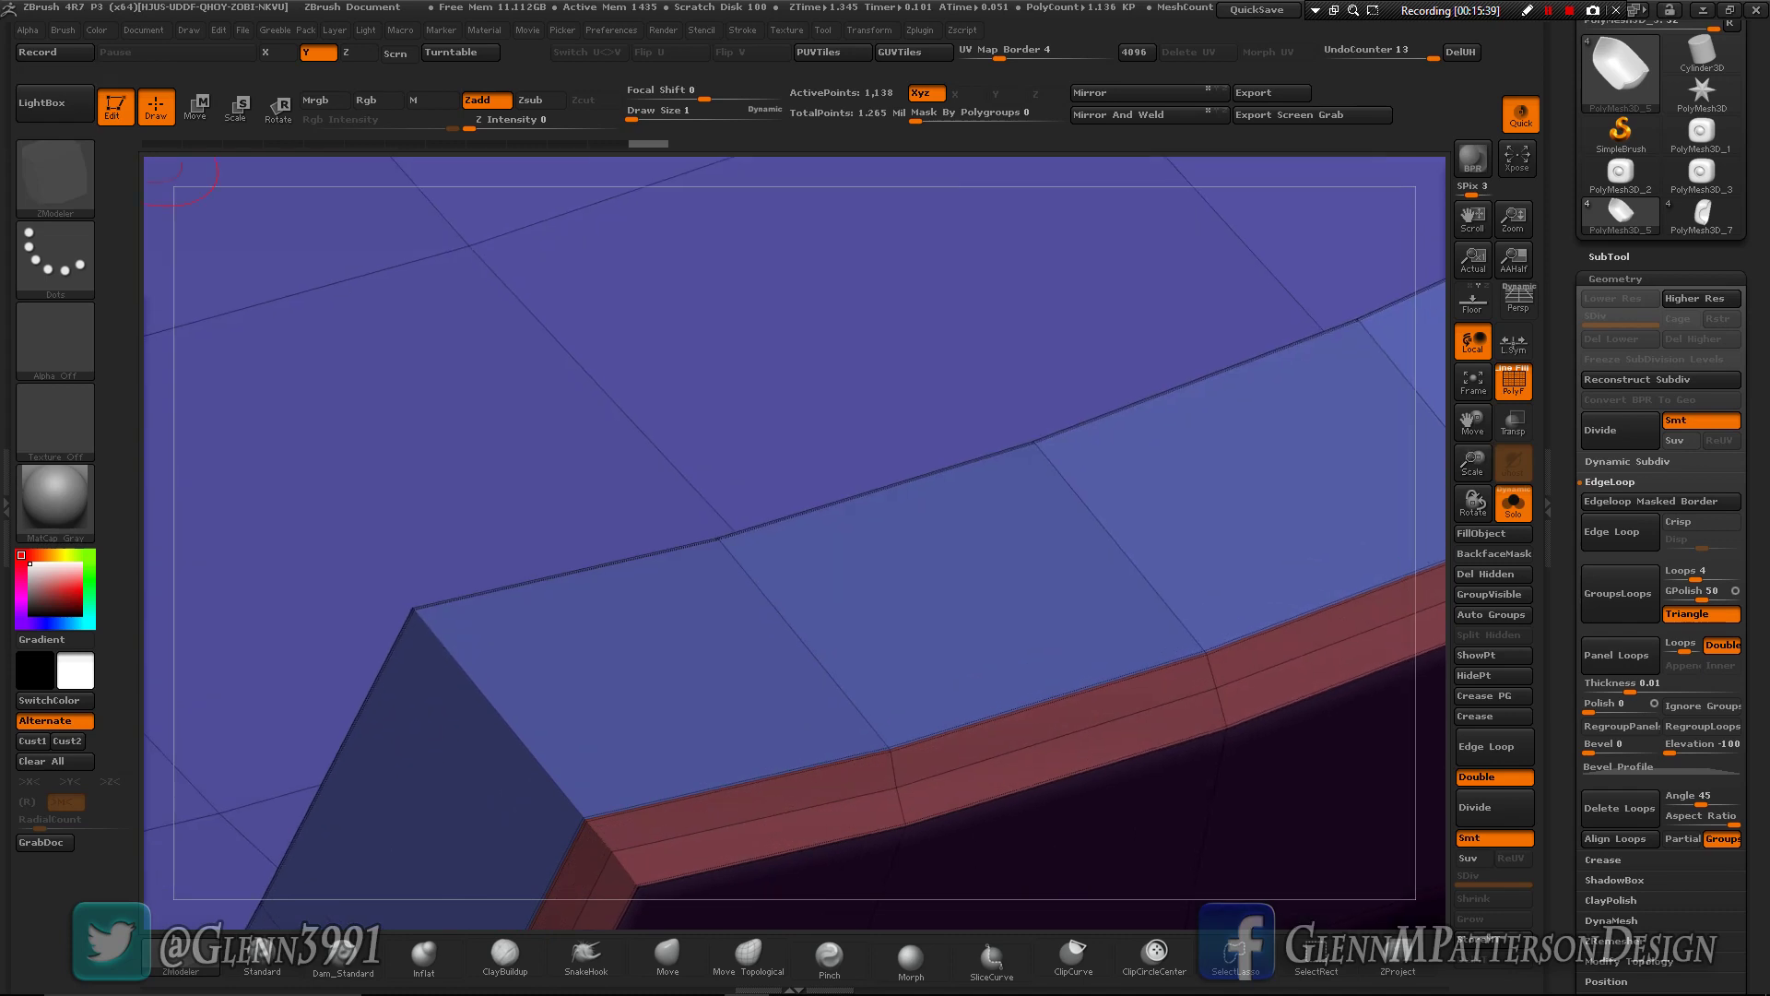
pyautogui.click(613, 855)
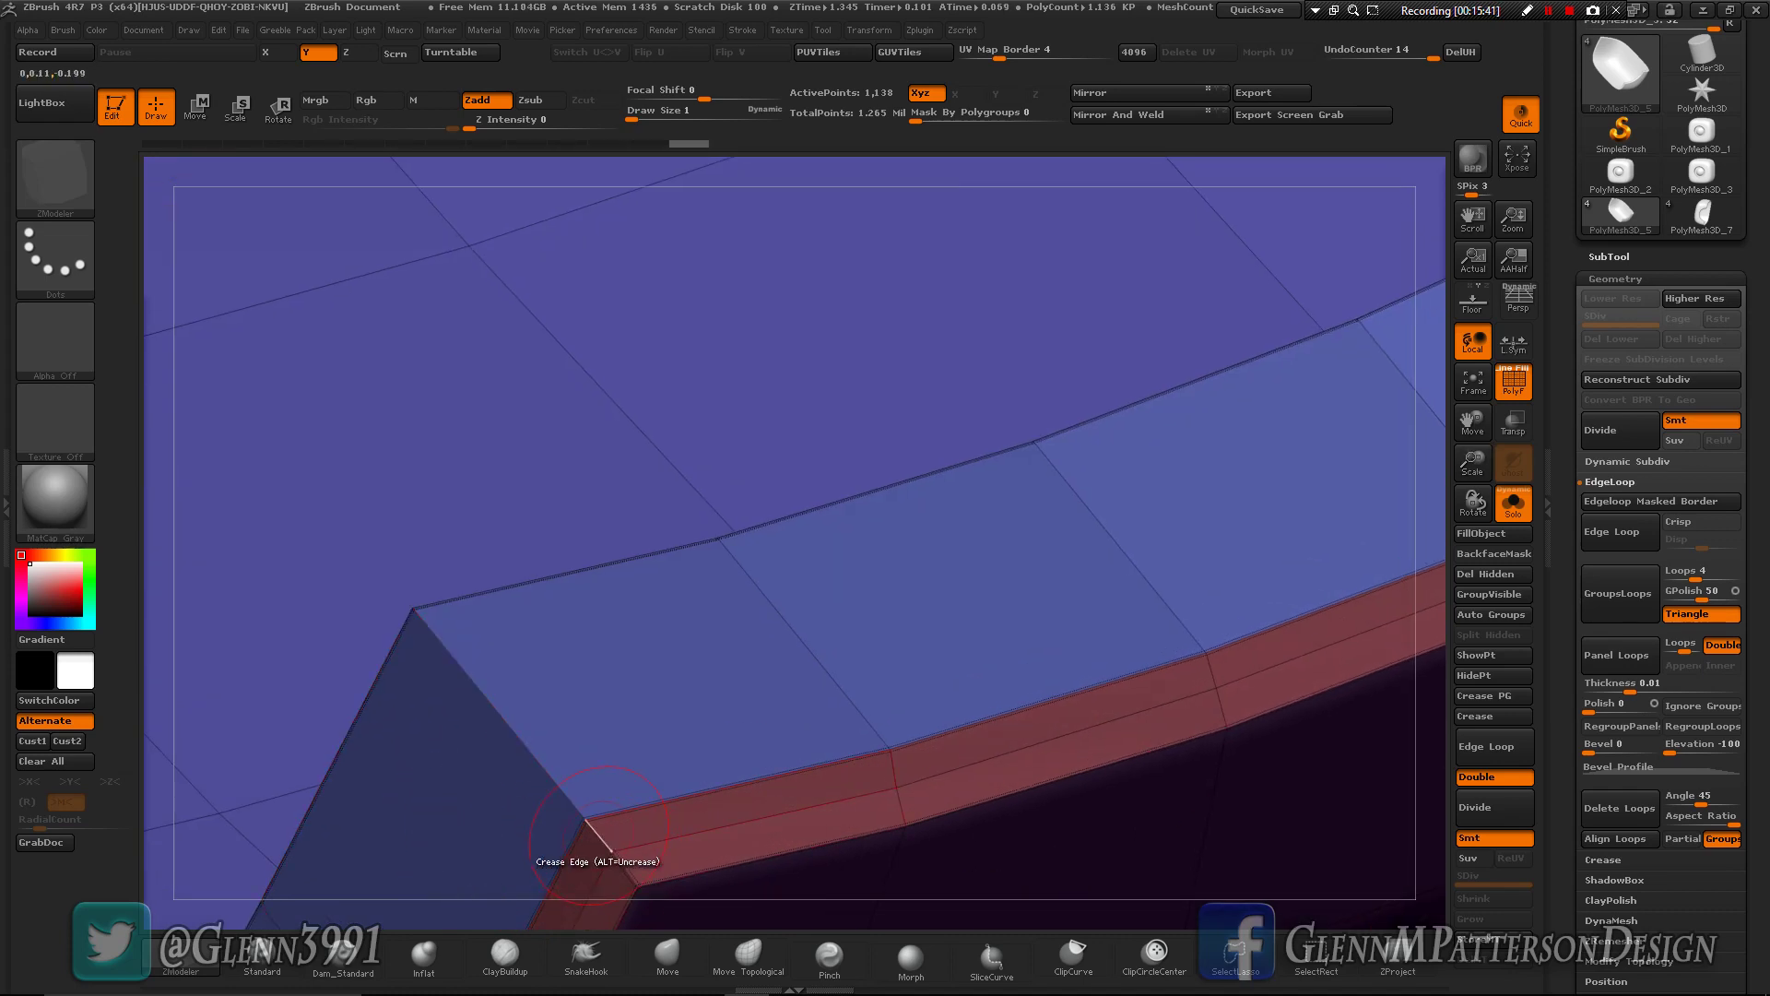
pyautogui.click(581, 816)
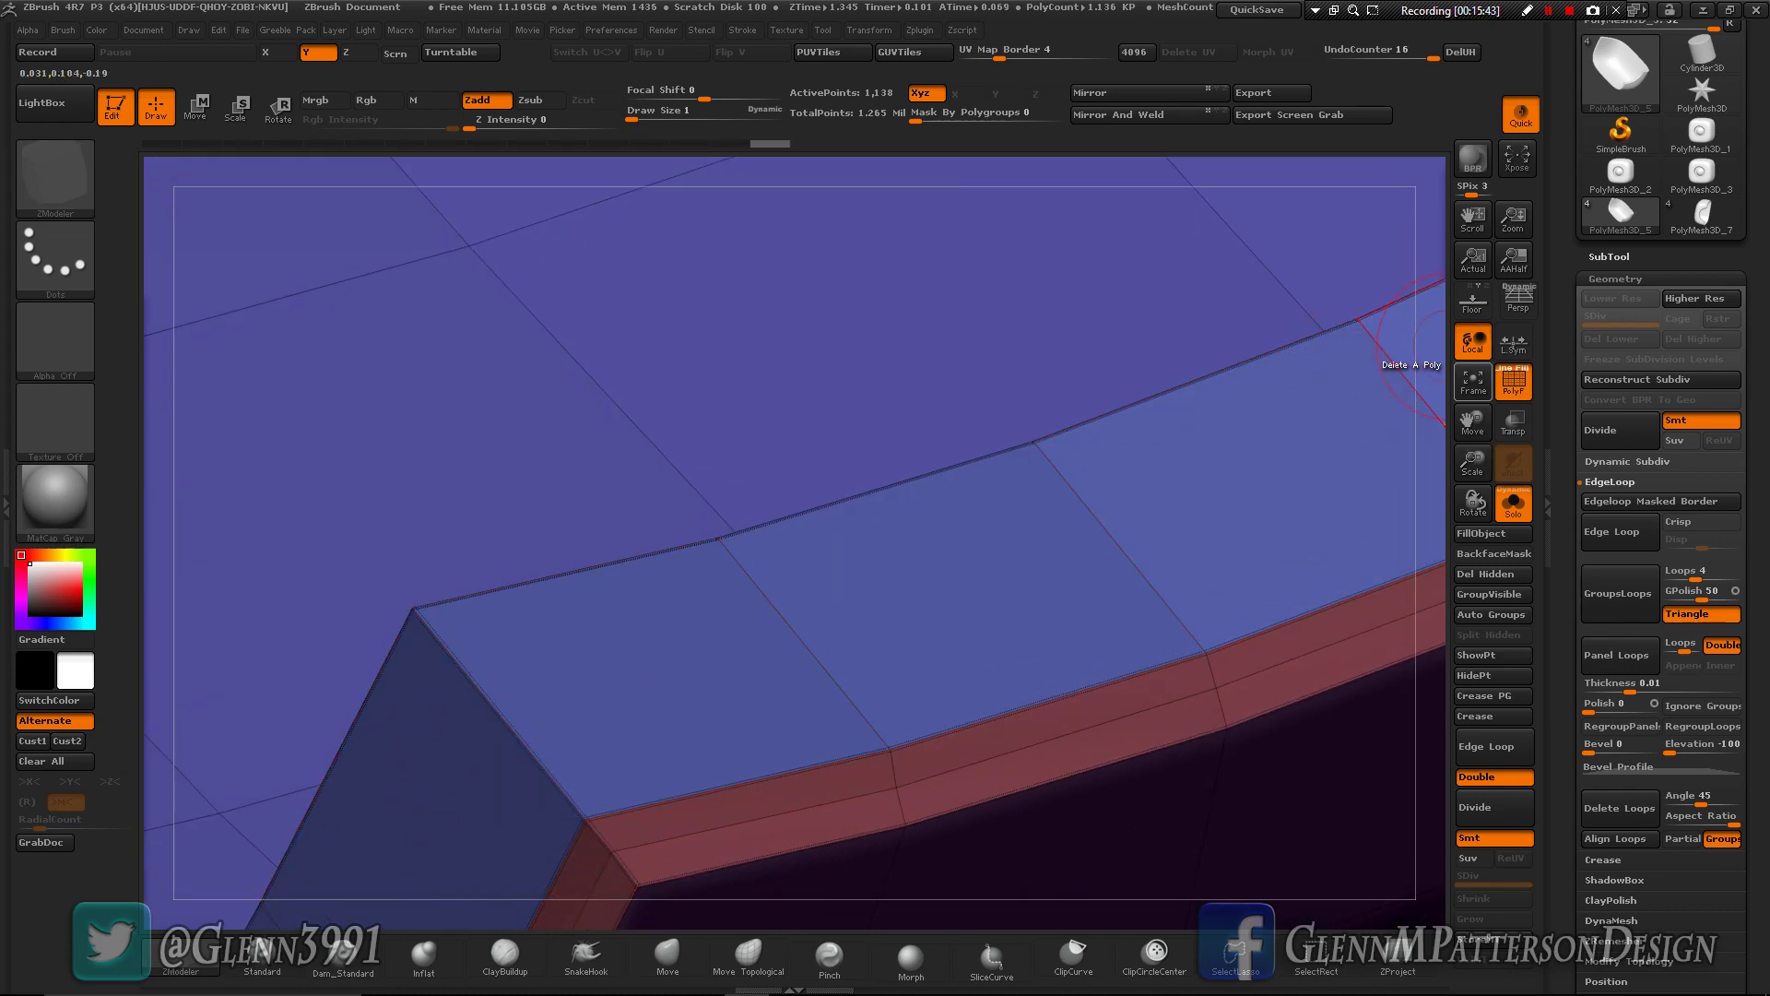
# - Crease the short edges across the rim and bevel at the pointed corner on the opposite end of the purple panel
pyautogui.press('f')
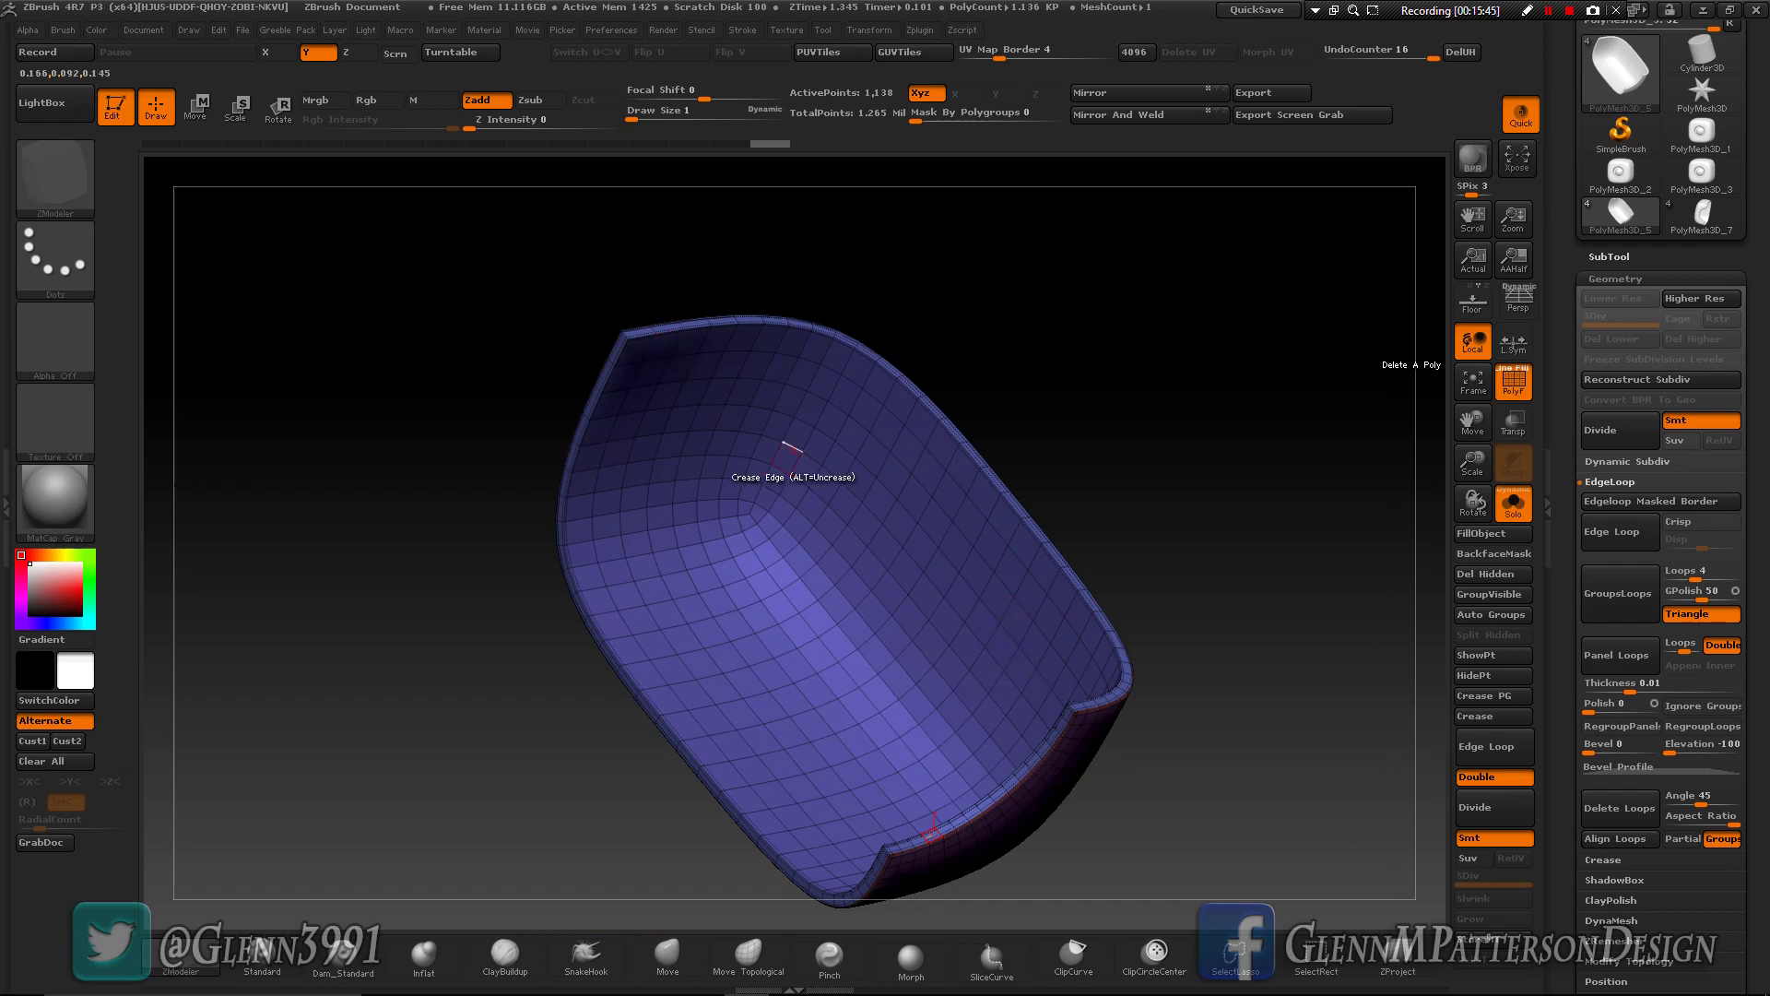
pyautogui.moveTo(1472, 423); pyautogui.dragTo(1768, 706)
pyautogui.moveTo(1018, 621); pyautogui.dragTo(957, 614)
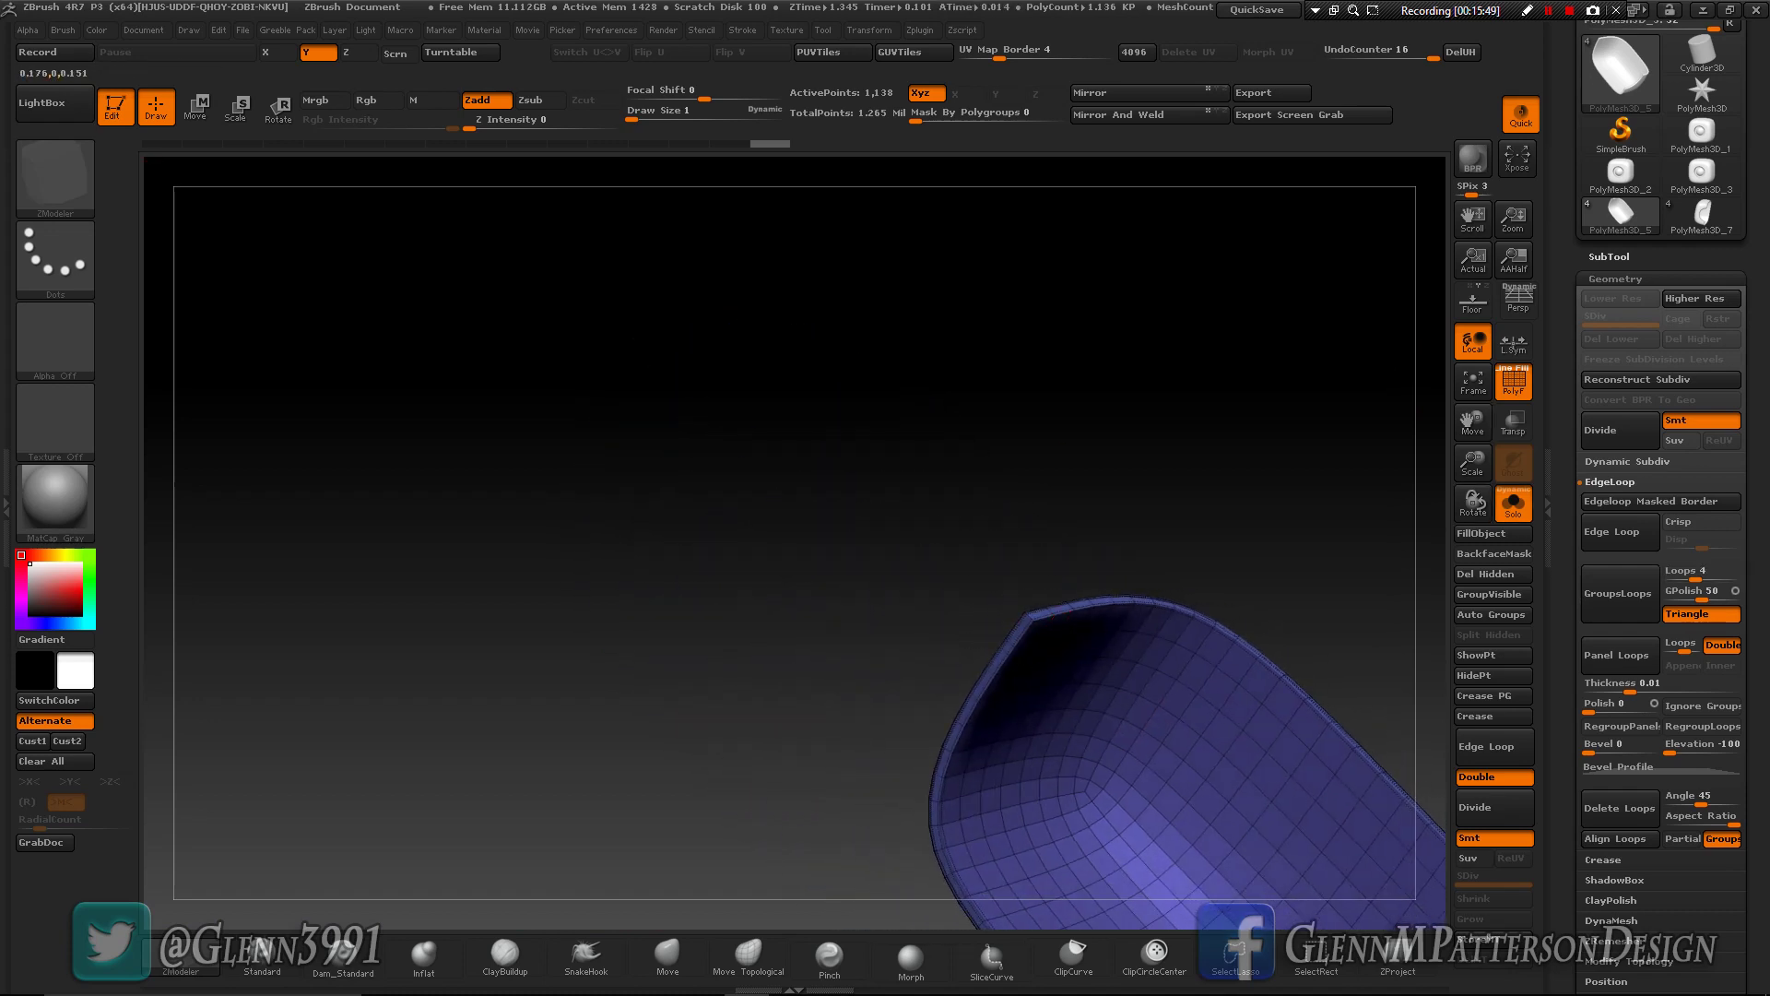
pyautogui.moveTo(1472, 463); pyautogui.dragTo(1483, 616)
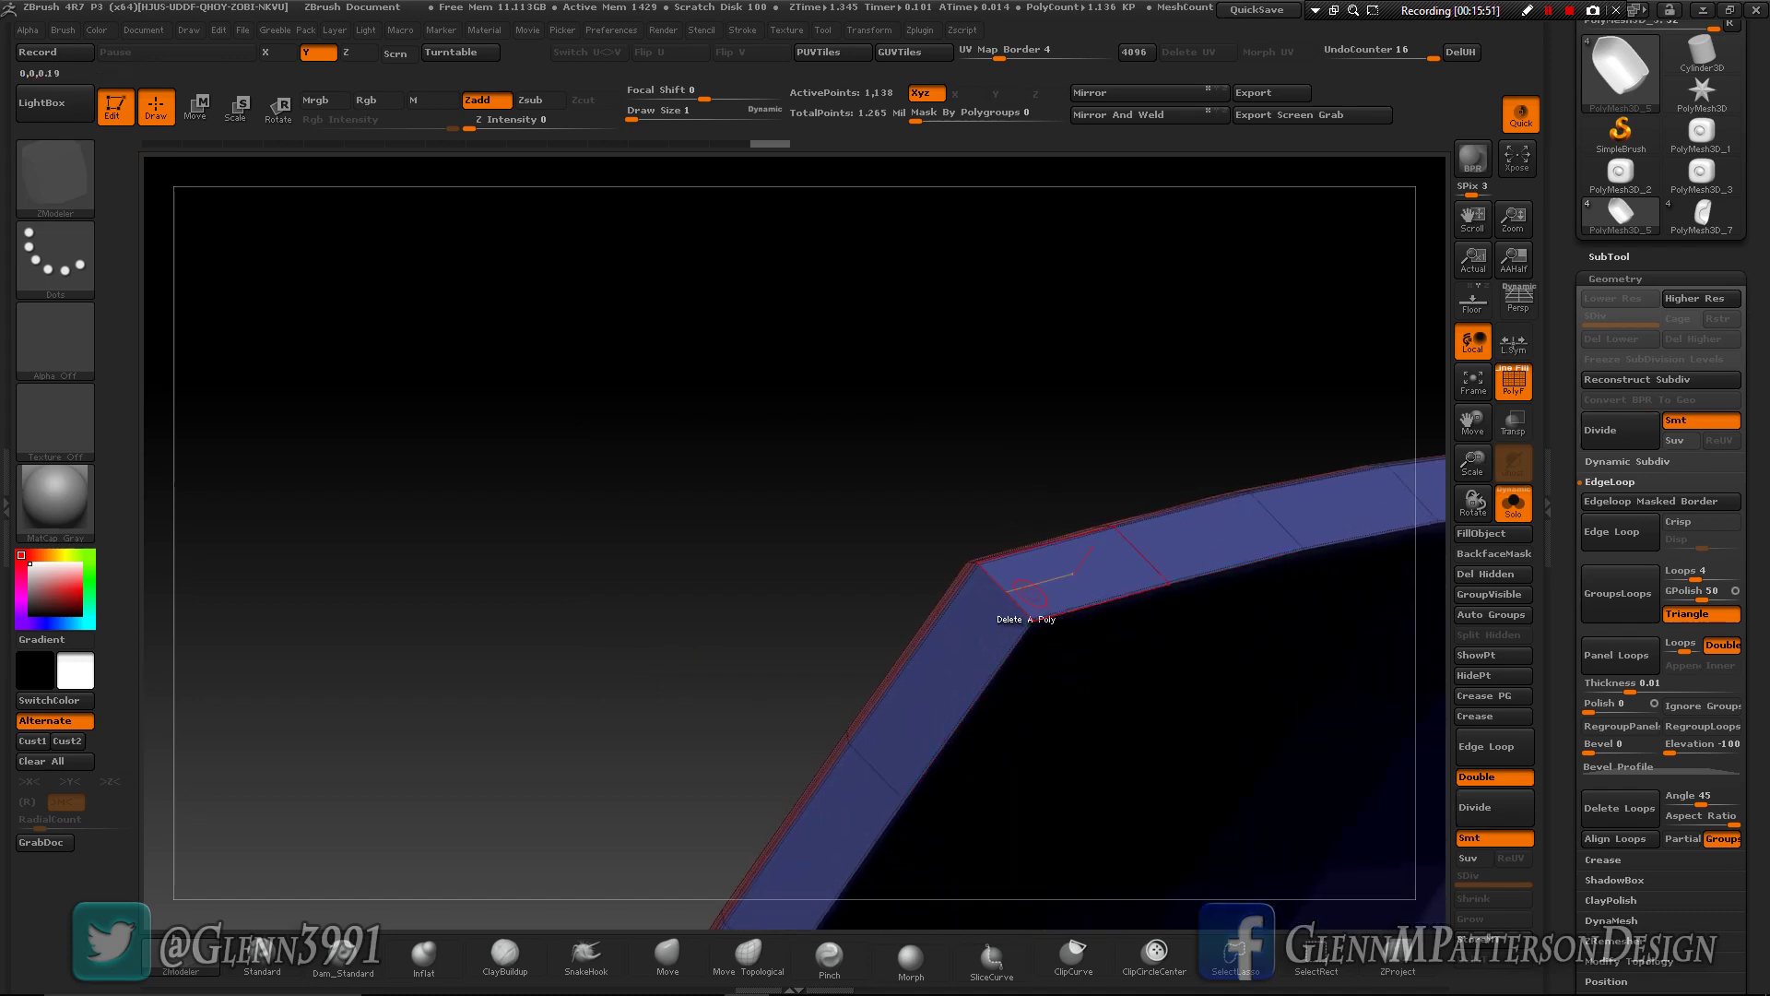
pyautogui.moveTo(1021, 601); pyautogui.dragTo(1082, 624)
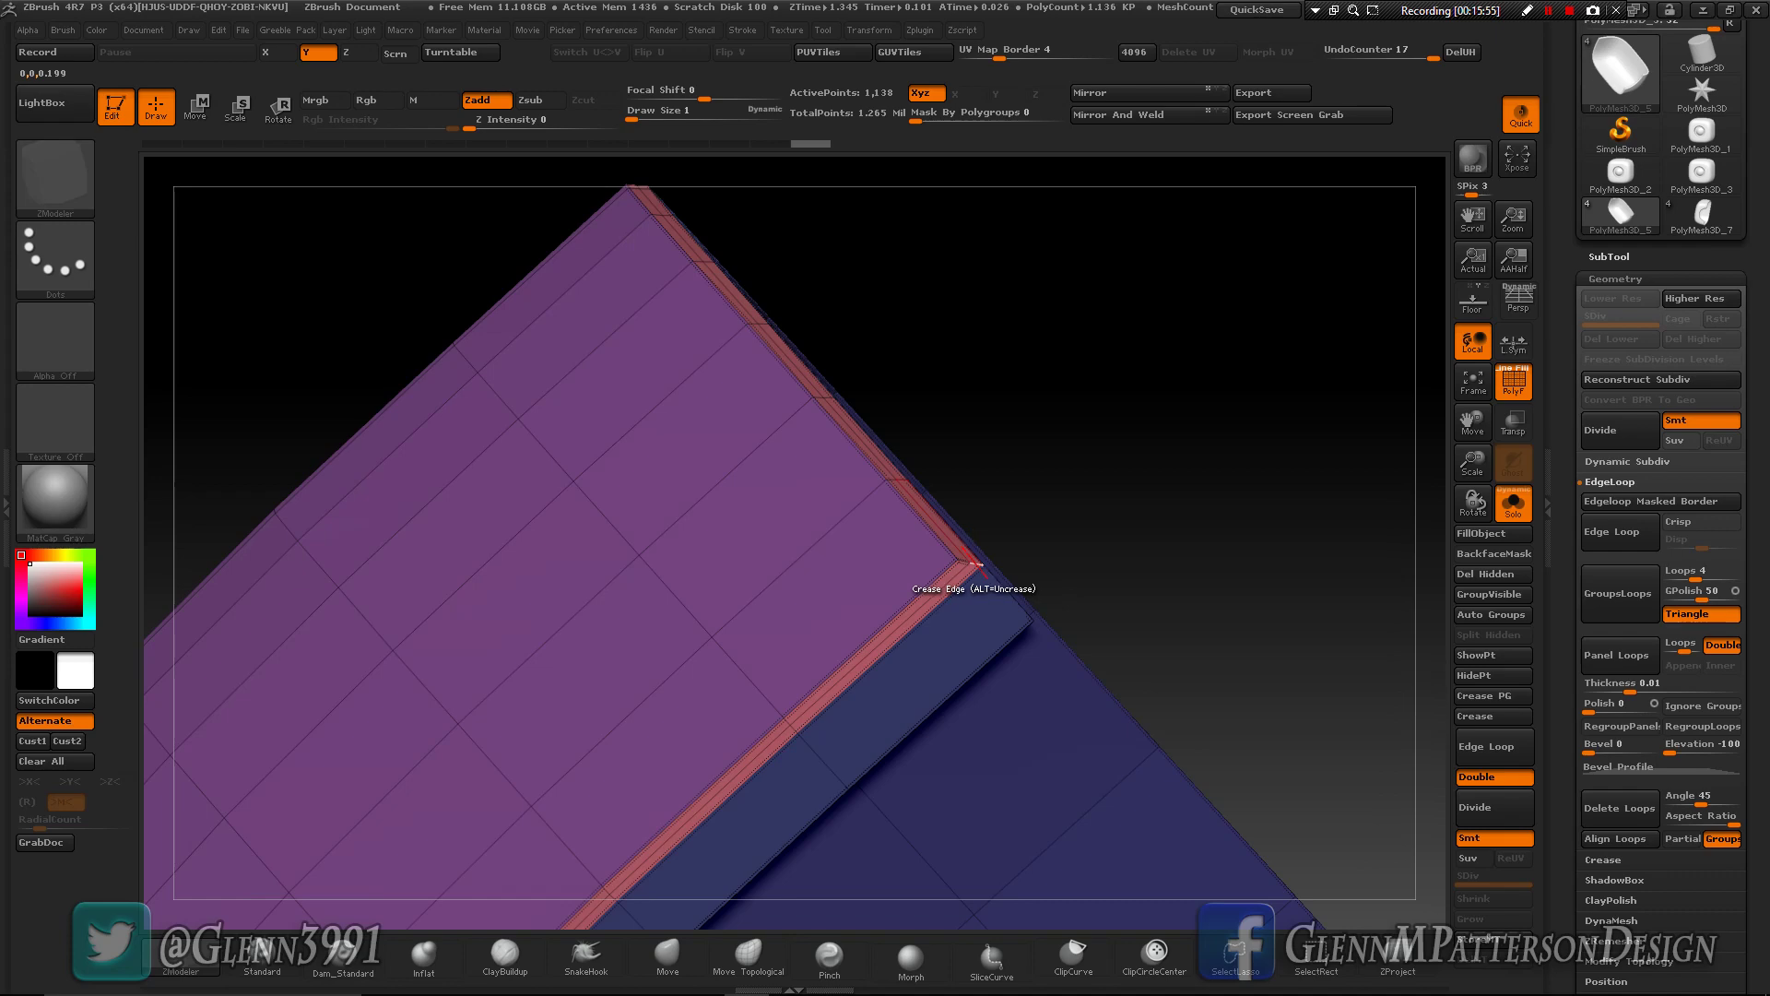
pyautogui.click(975, 564)
pyautogui.moveTo(975, 564); pyautogui.dragTo(848, 571, button='right')
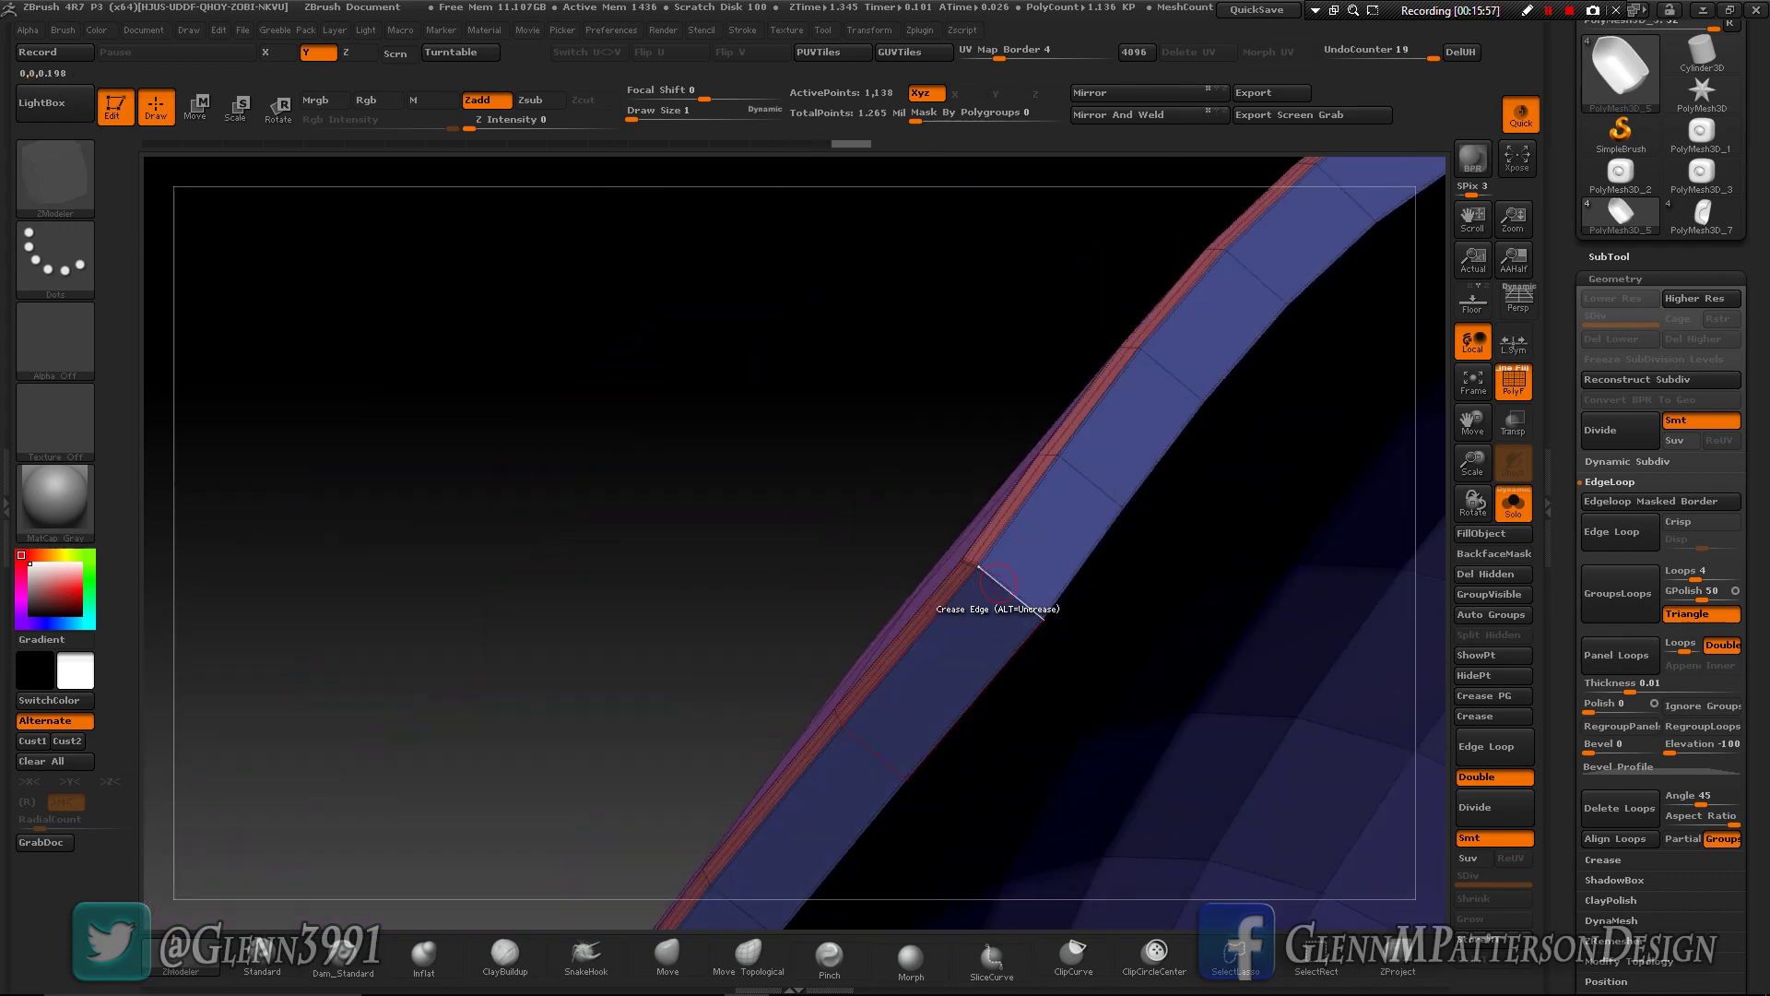
pyautogui.moveTo(1096, 541)
pyautogui.mouseDown(button='right')
pyautogui.moveTo(1050, 544)
pyautogui.moveTo(1060, 527)
pyautogui.mouseUp(button='right')
pyautogui.click(1097, 529)
# - Show all the panels again without polyframe and subdivide the creased panel to check its edges against its neighbours
pyautogui.click(1473, 382)
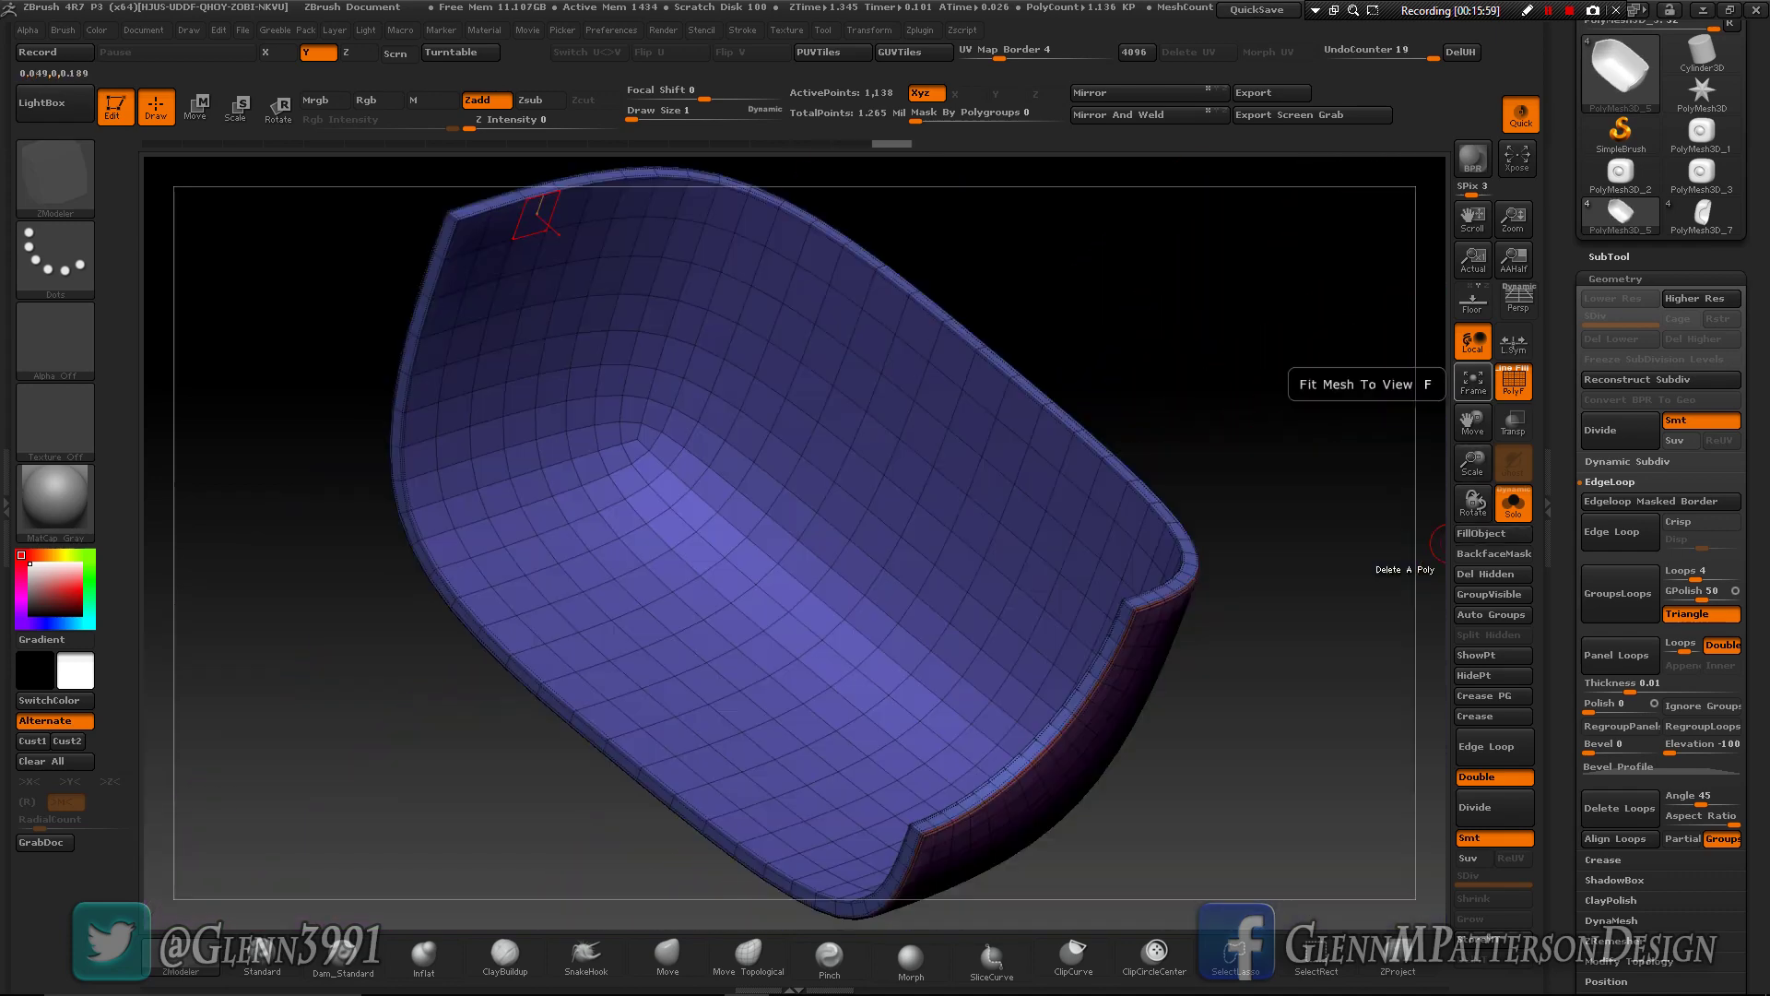
pyautogui.moveTo(1055, 747); pyautogui.dragTo(931, 613, button='right')
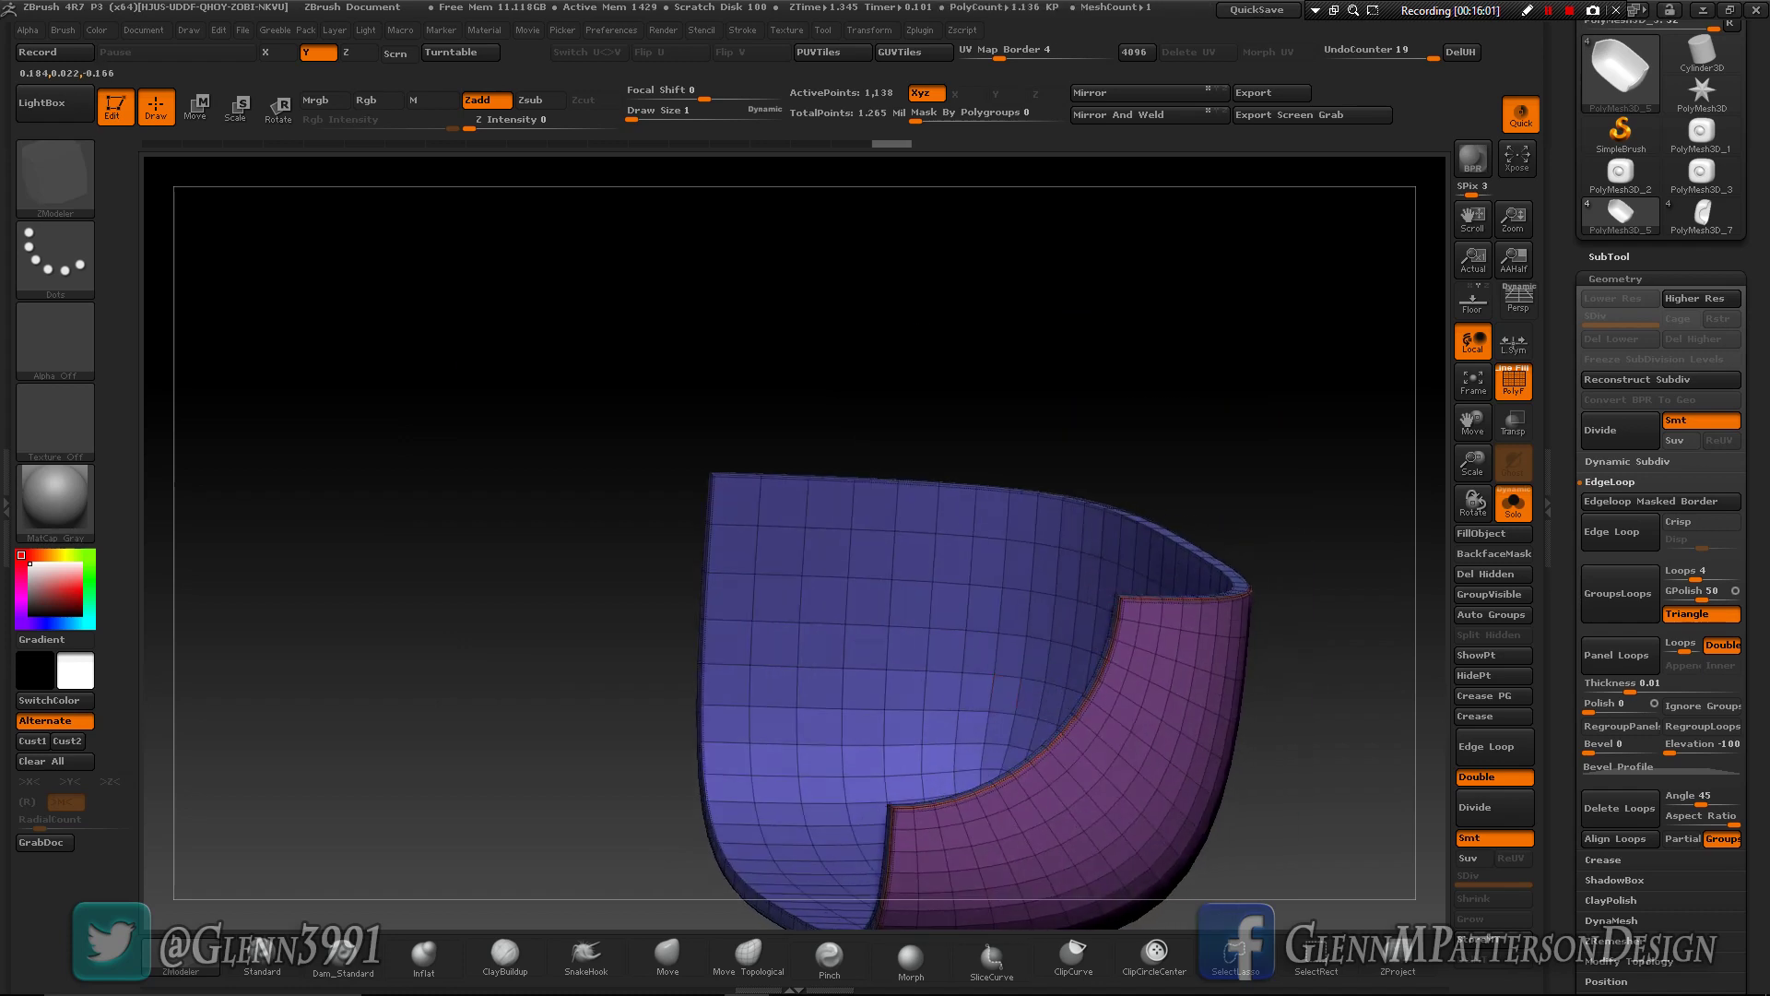
pyautogui.moveTo(1472, 461); pyautogui.dragTo(1059, 765)
pyautogui.click(1513, 504)
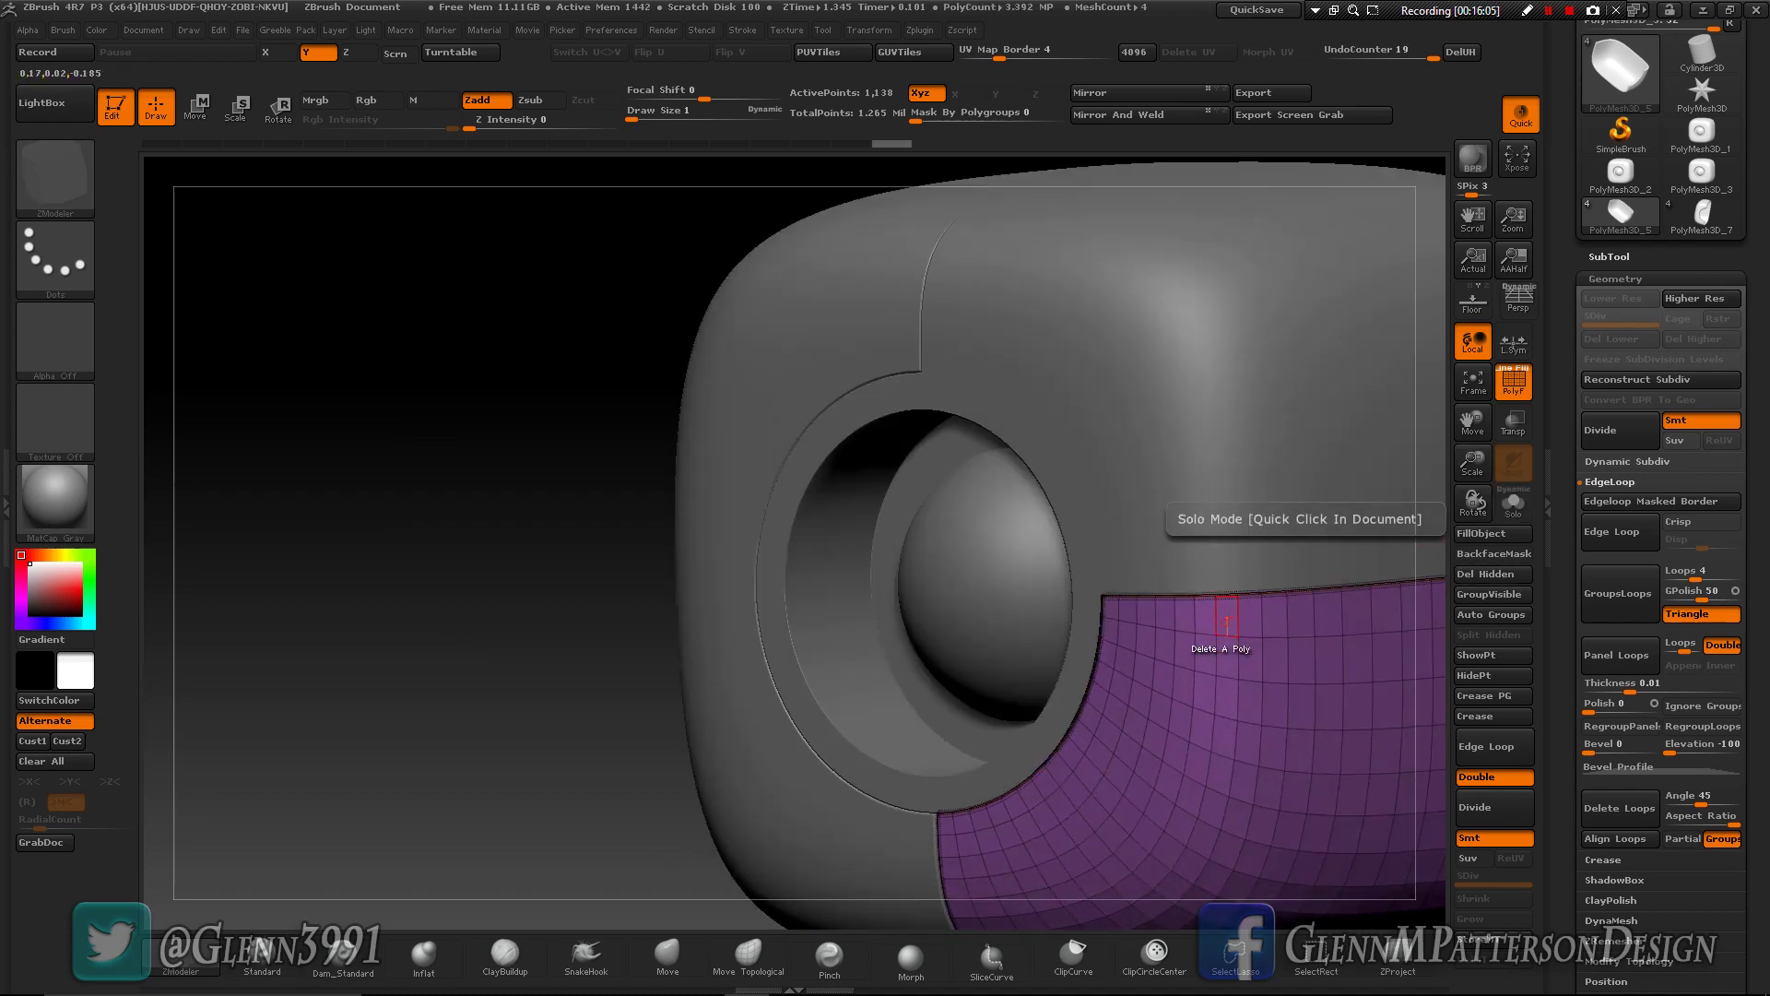
pyautogui.moveTo(1198, 616); pyautogui.dragTo(1252, 635, button='right')
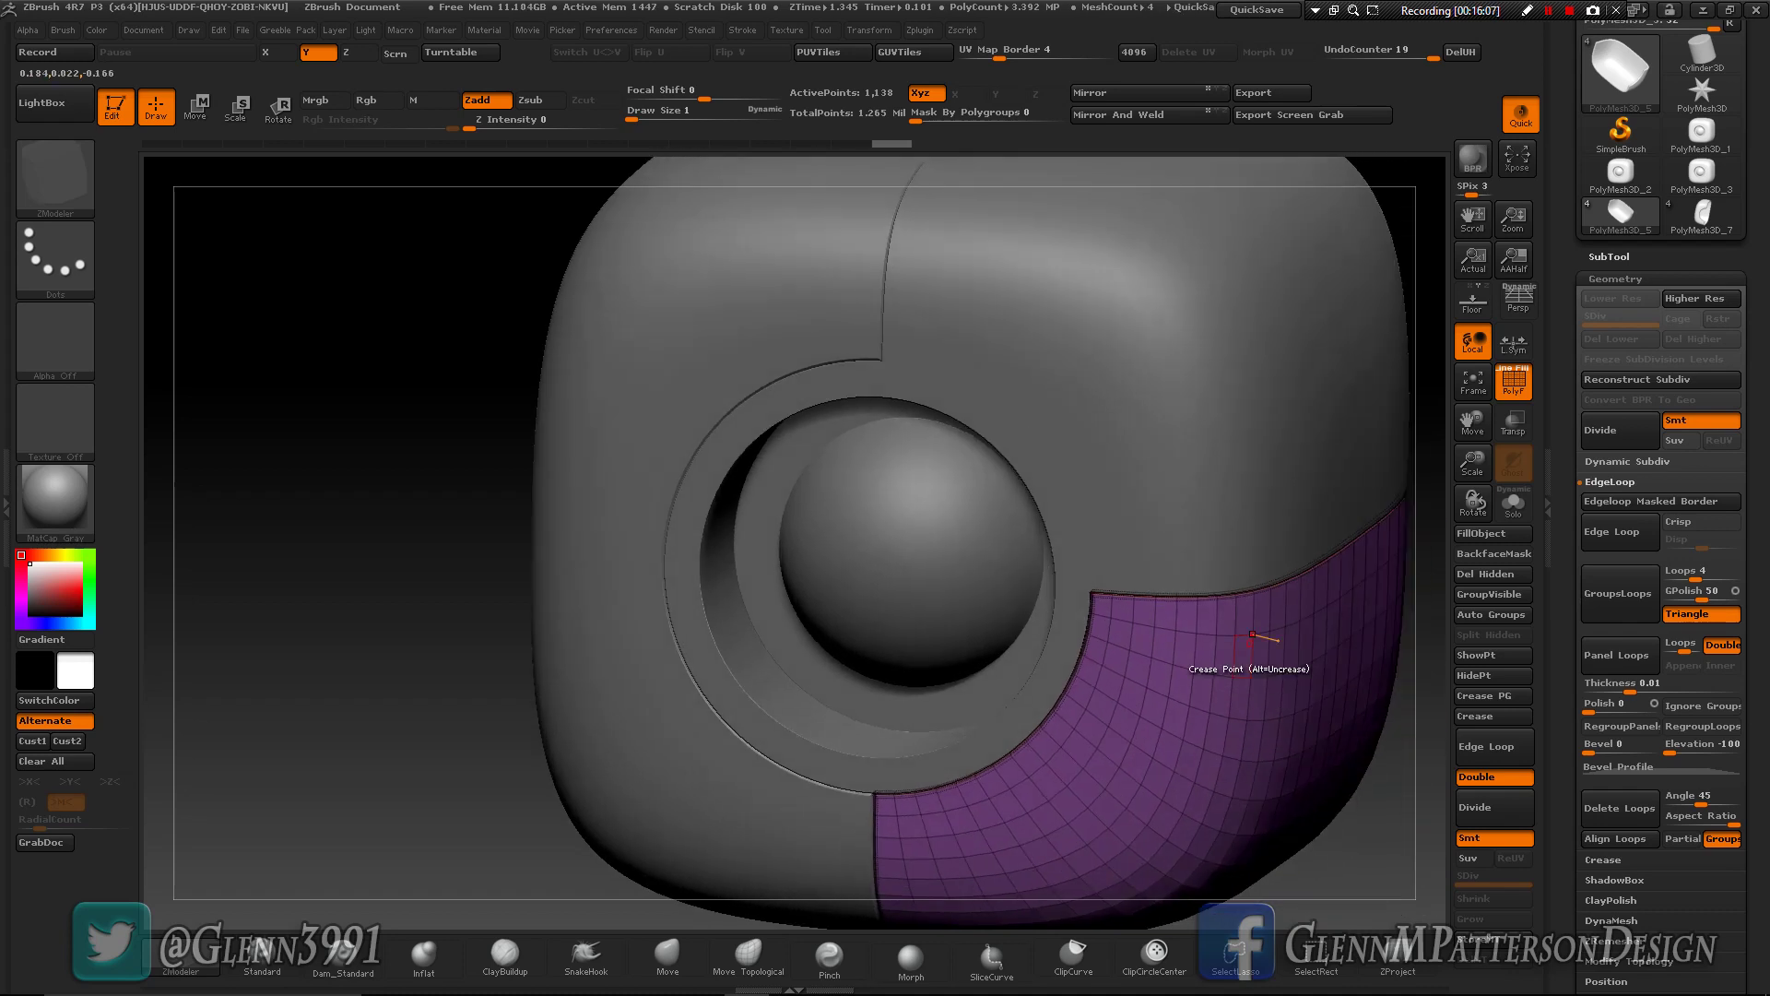
pyautogui.click(1513, 380)
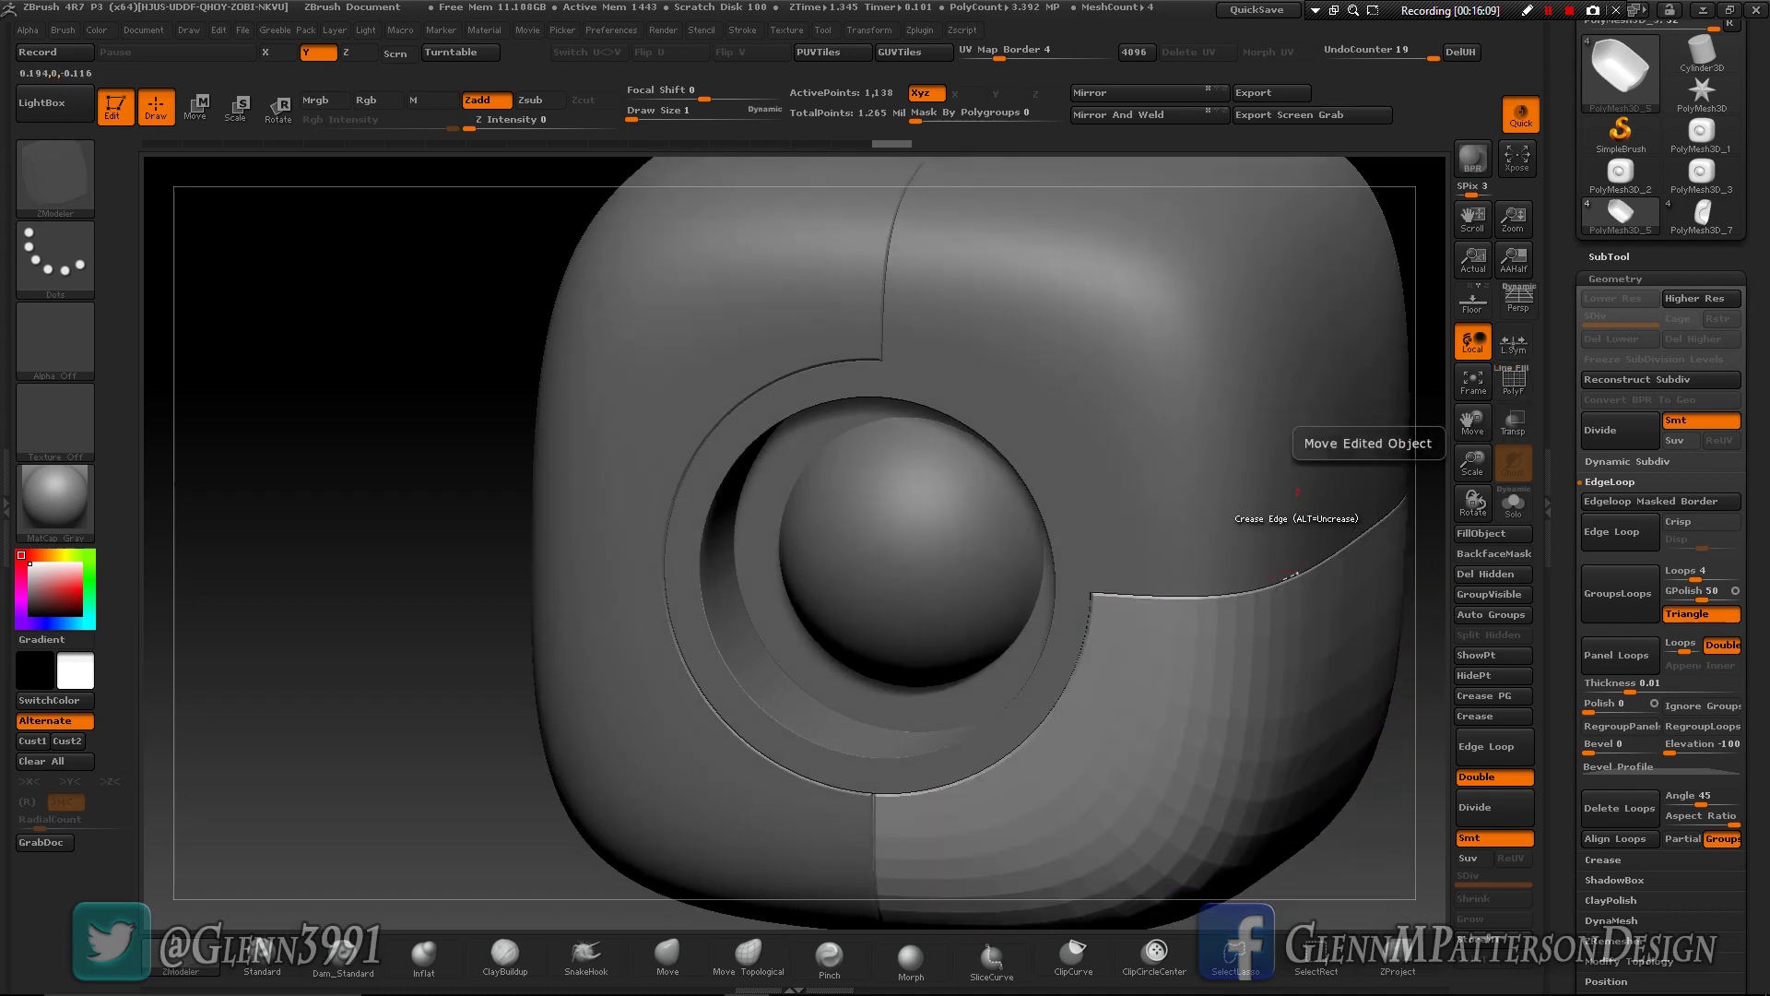
pyautogui.press('d')
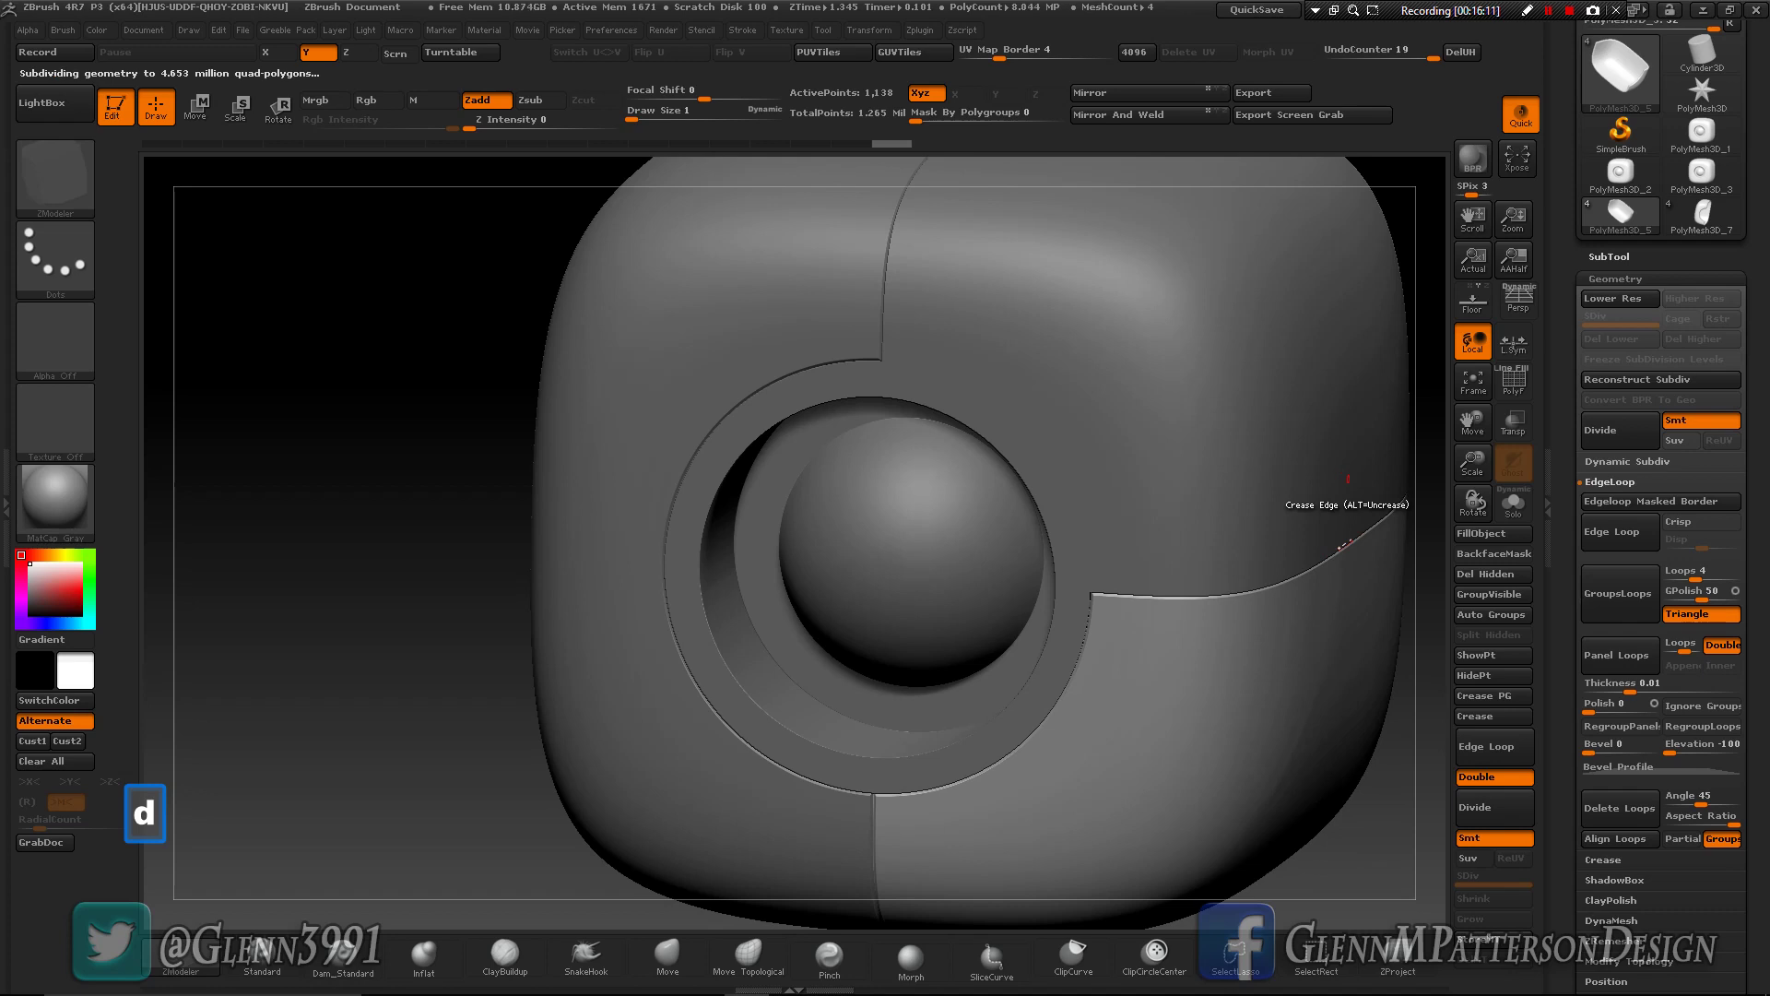
pyautogui.moveTo(1215, 708); pyautogui.dragTo(1410, 712, button='right')
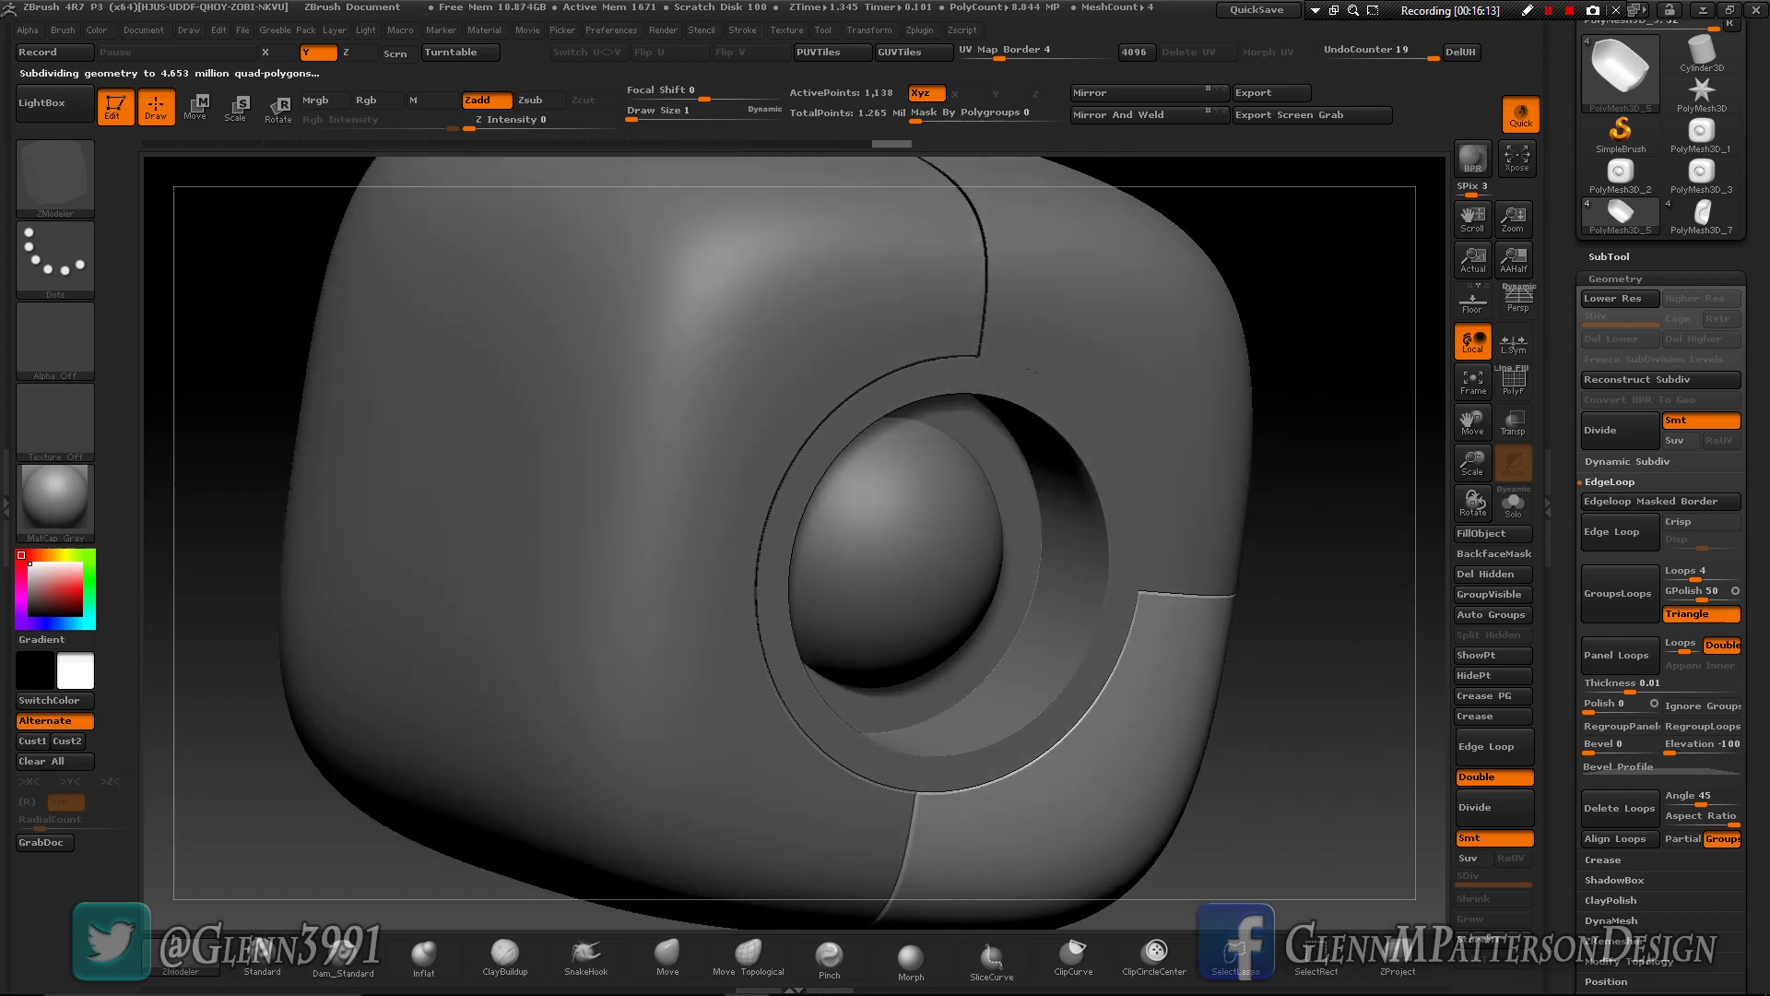
pyautogui.moveTo(1029, 372); pyautogui.dragTo(1417, 532)
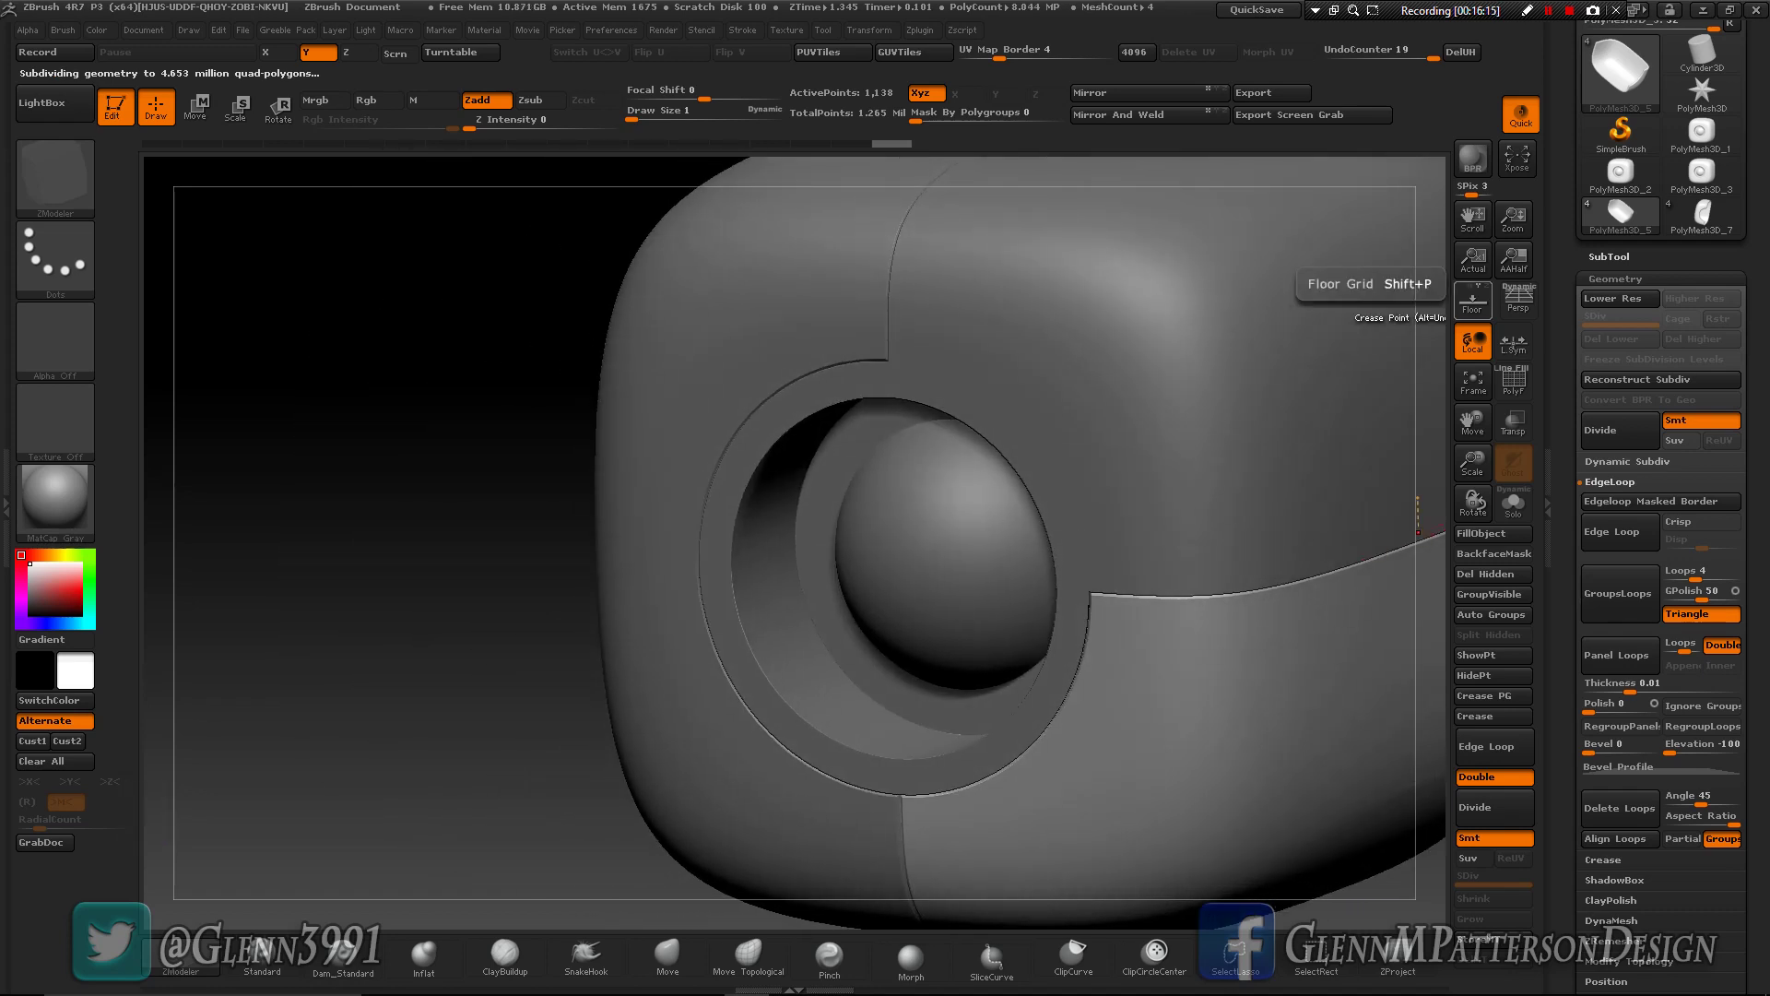
# - Isolate the large panel above the subdivided one with polyframe shown, and delete its lower subdivision levels
pyautogui.keyDown('alt'); pyautogui.click(1417, 532); pyautogui.keyUp('alt')
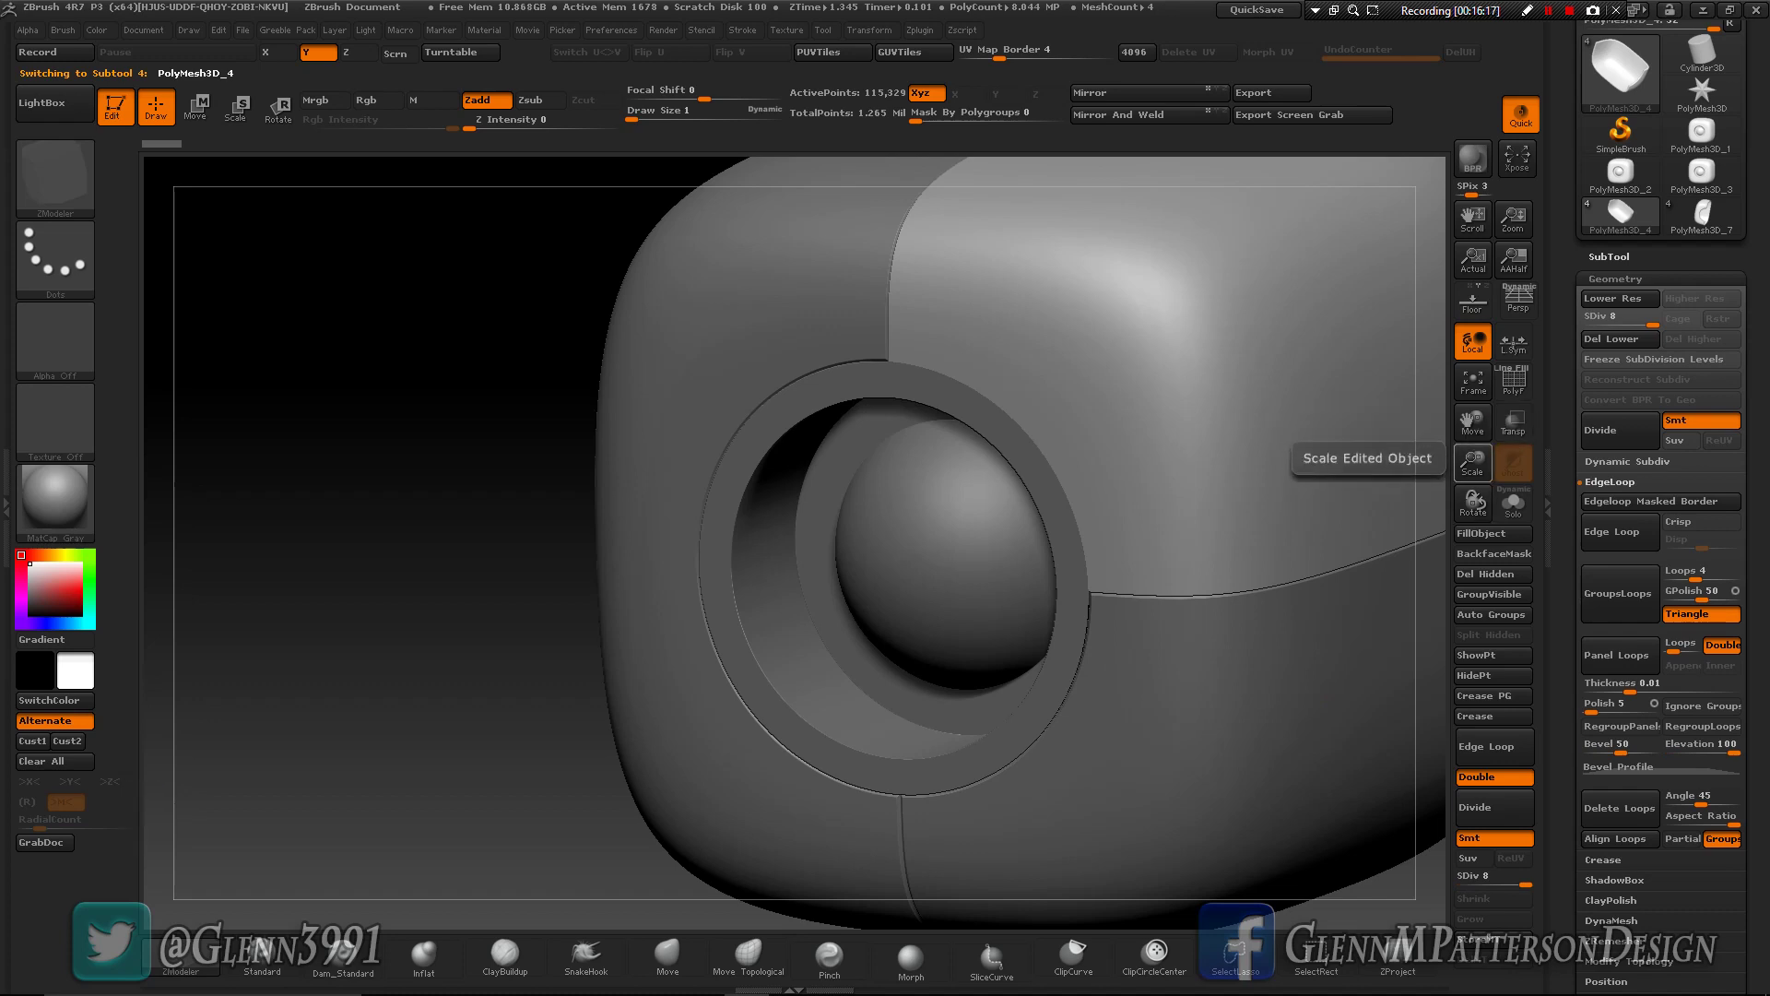
pyautogui.moveTo(1472, 461); pyautogui.dragTo(1194, 553)
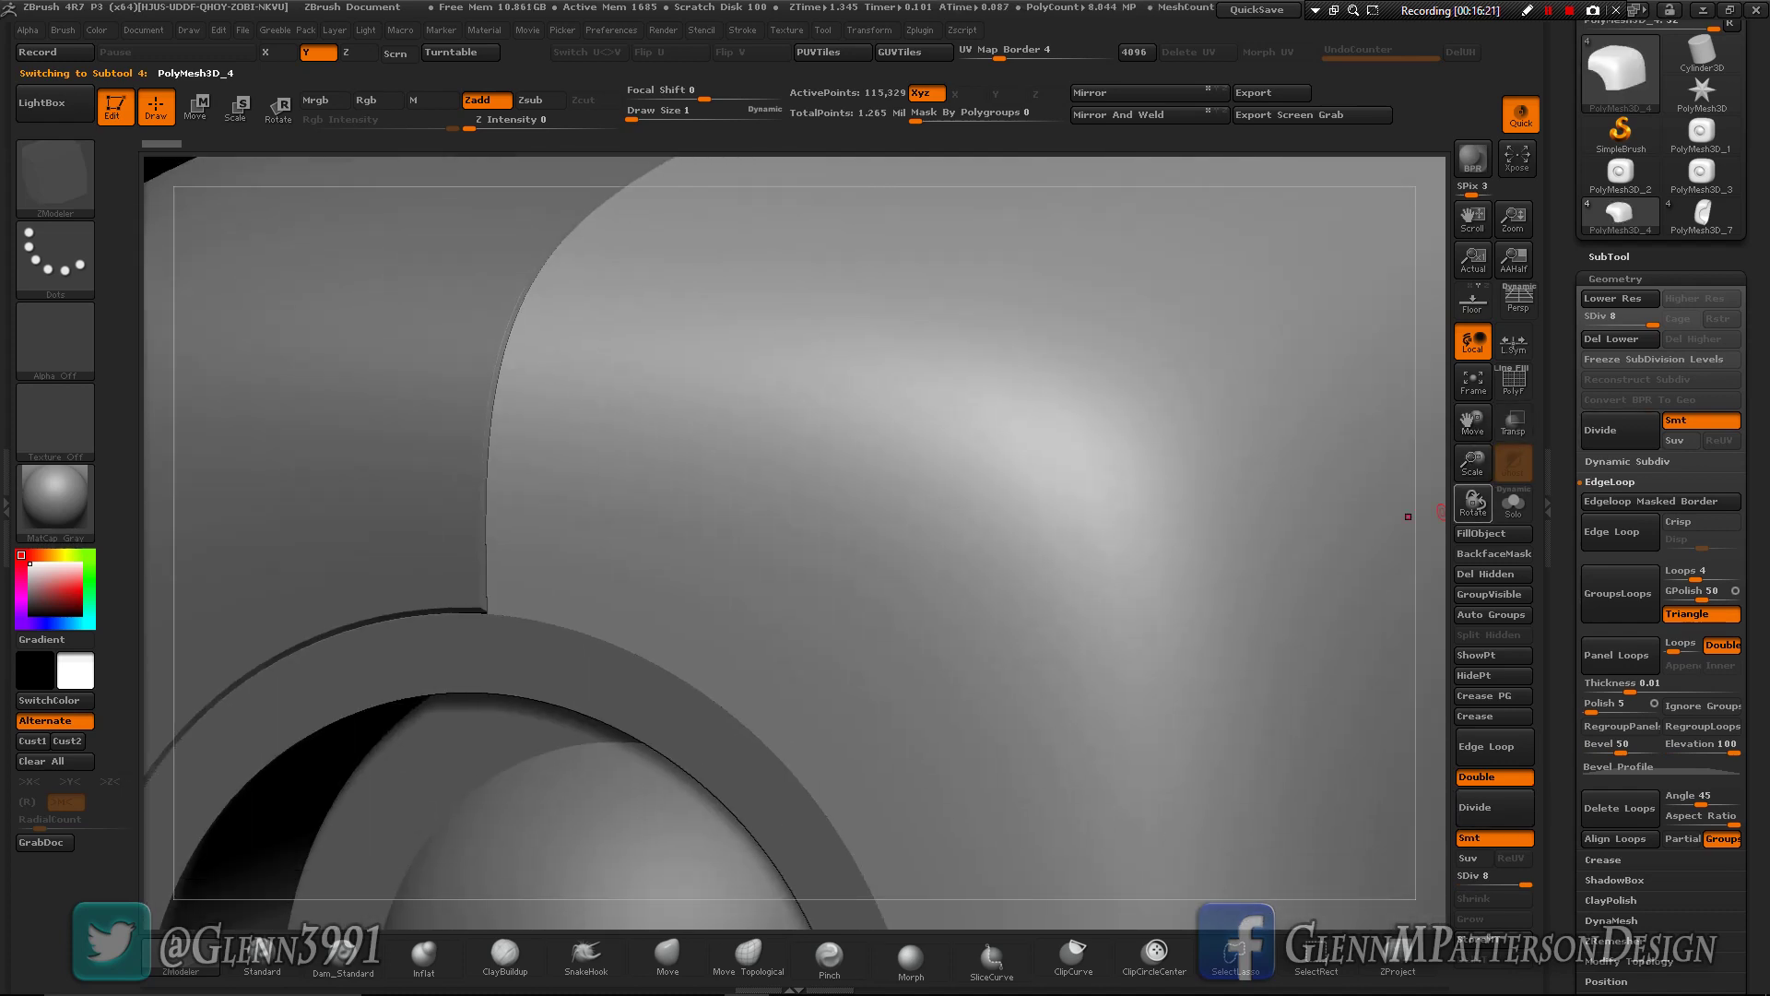
pyautogui.click(1473, 382)
pyautogui.click(1512, 504)
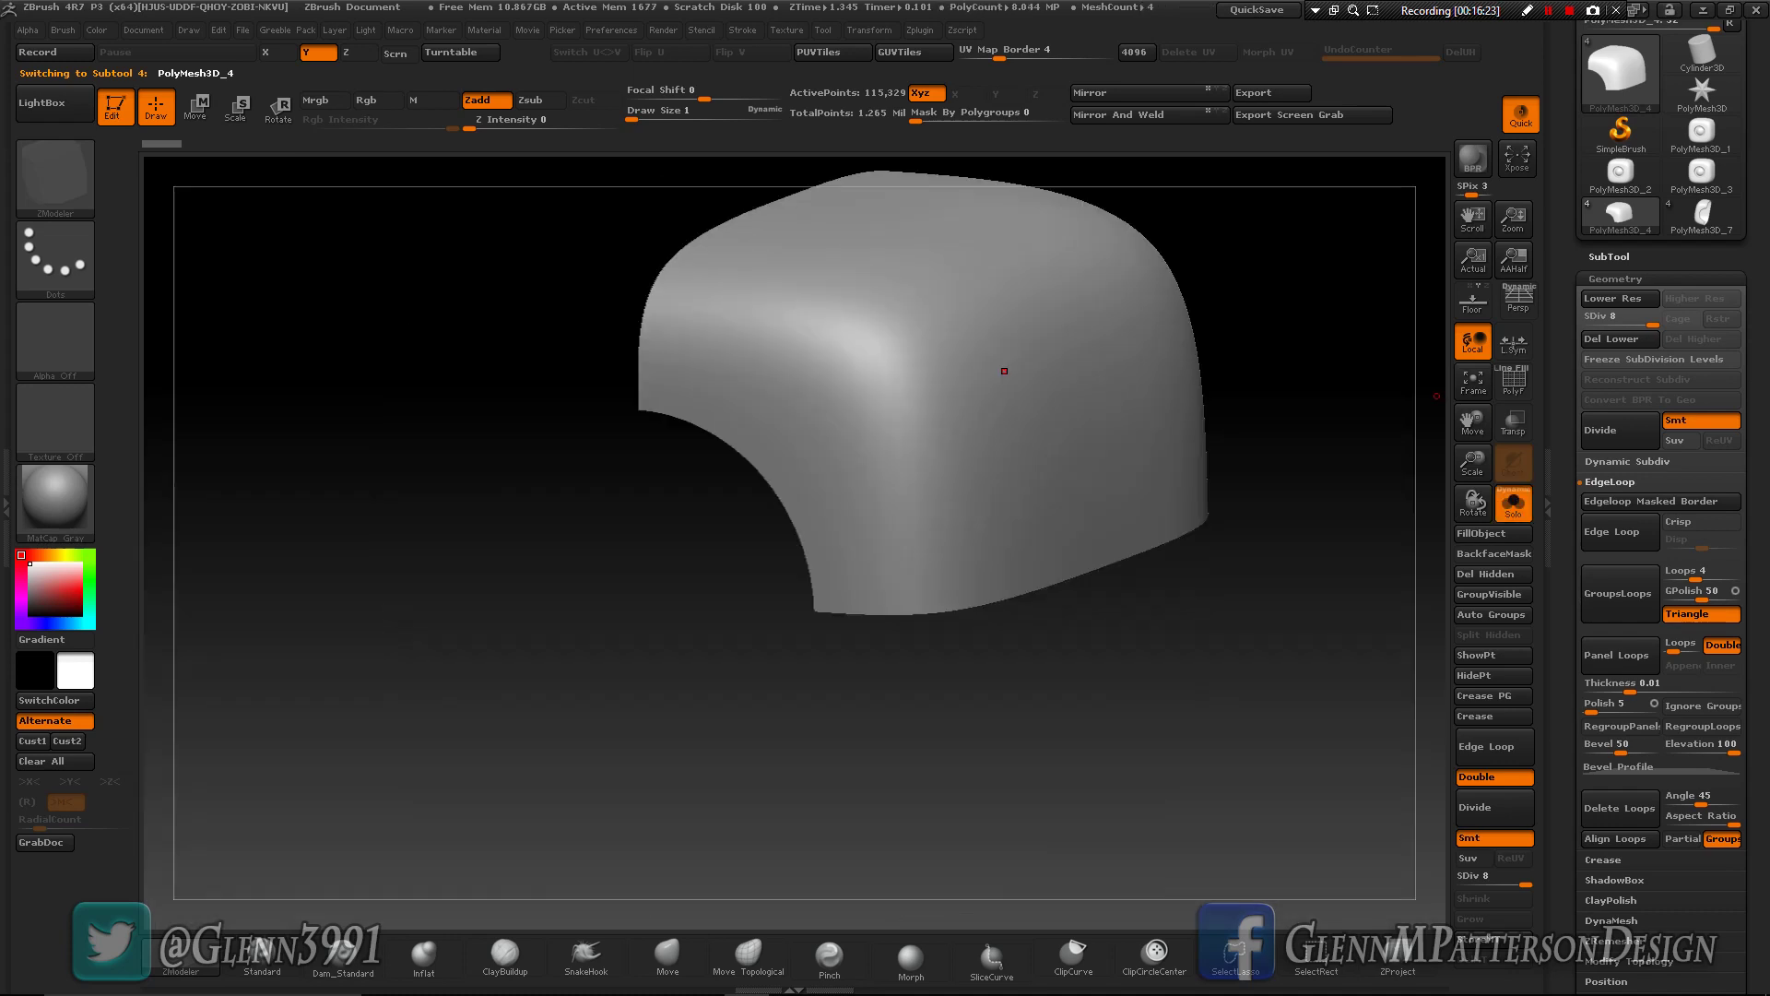
pyautogui.press('f')
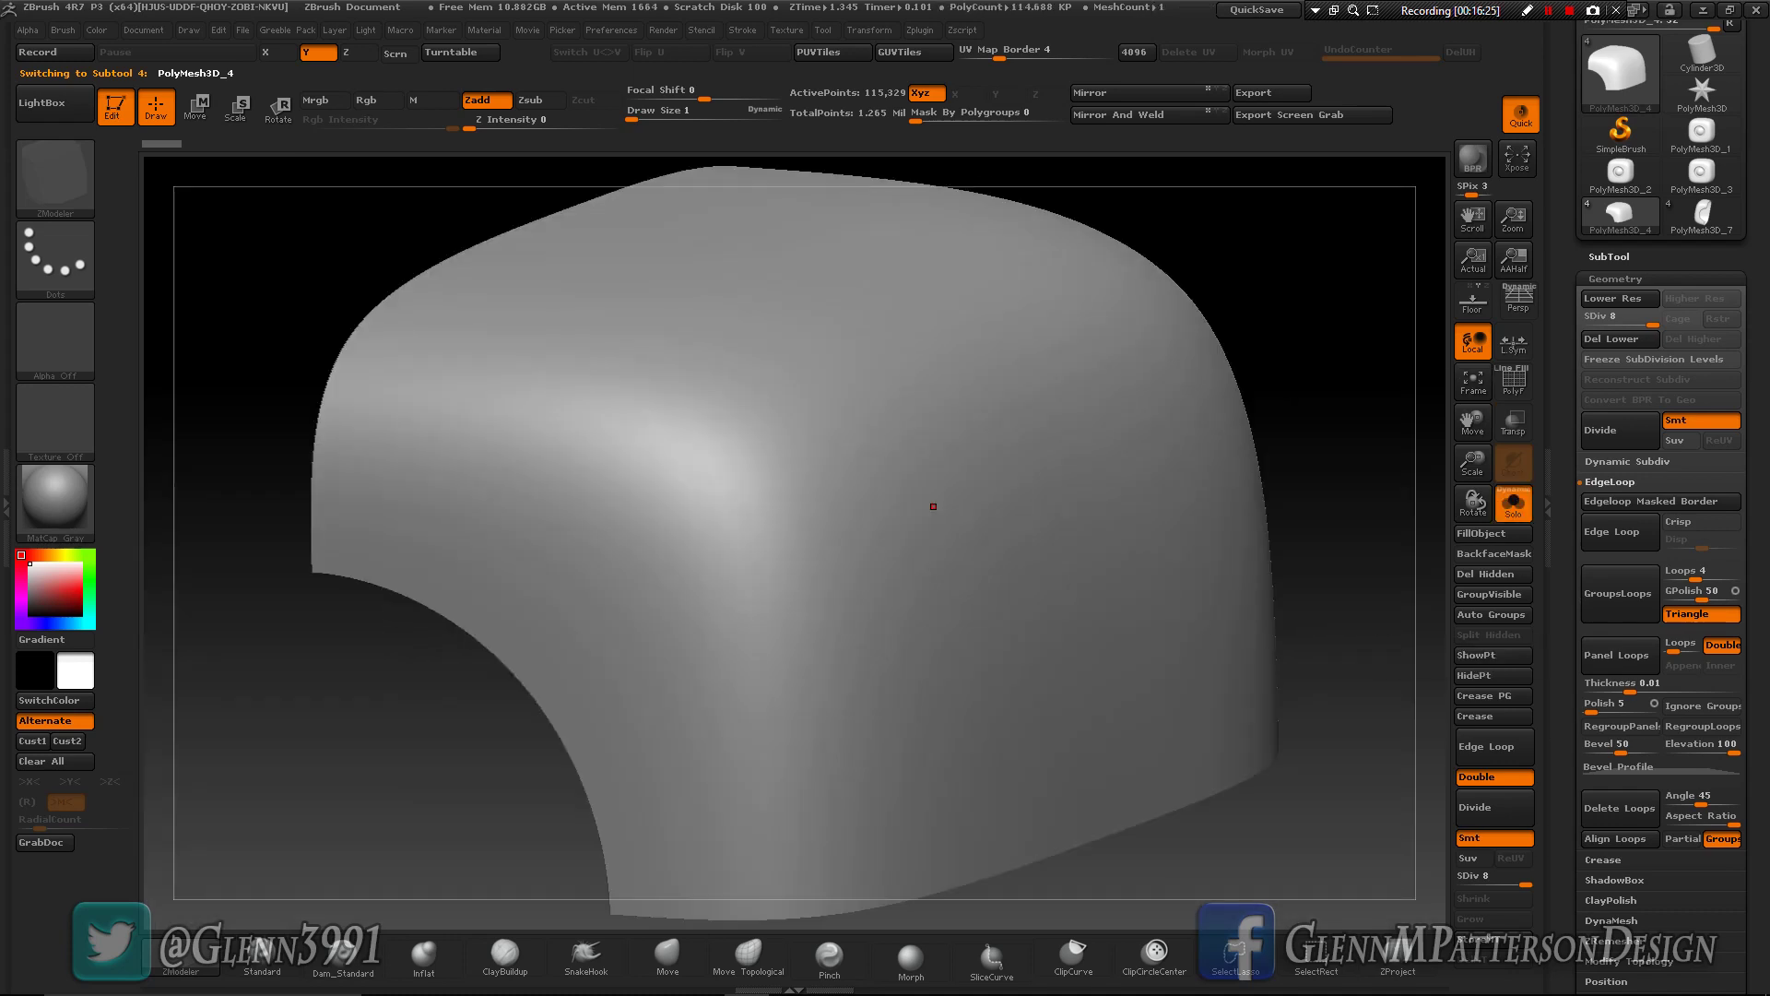
pyautogui.click(1513, 381)
pyautogui.moveTo(1058, 581); pyautogui.dragTo(1341, 479, button='right')
pyautogui.click(1620, 338)
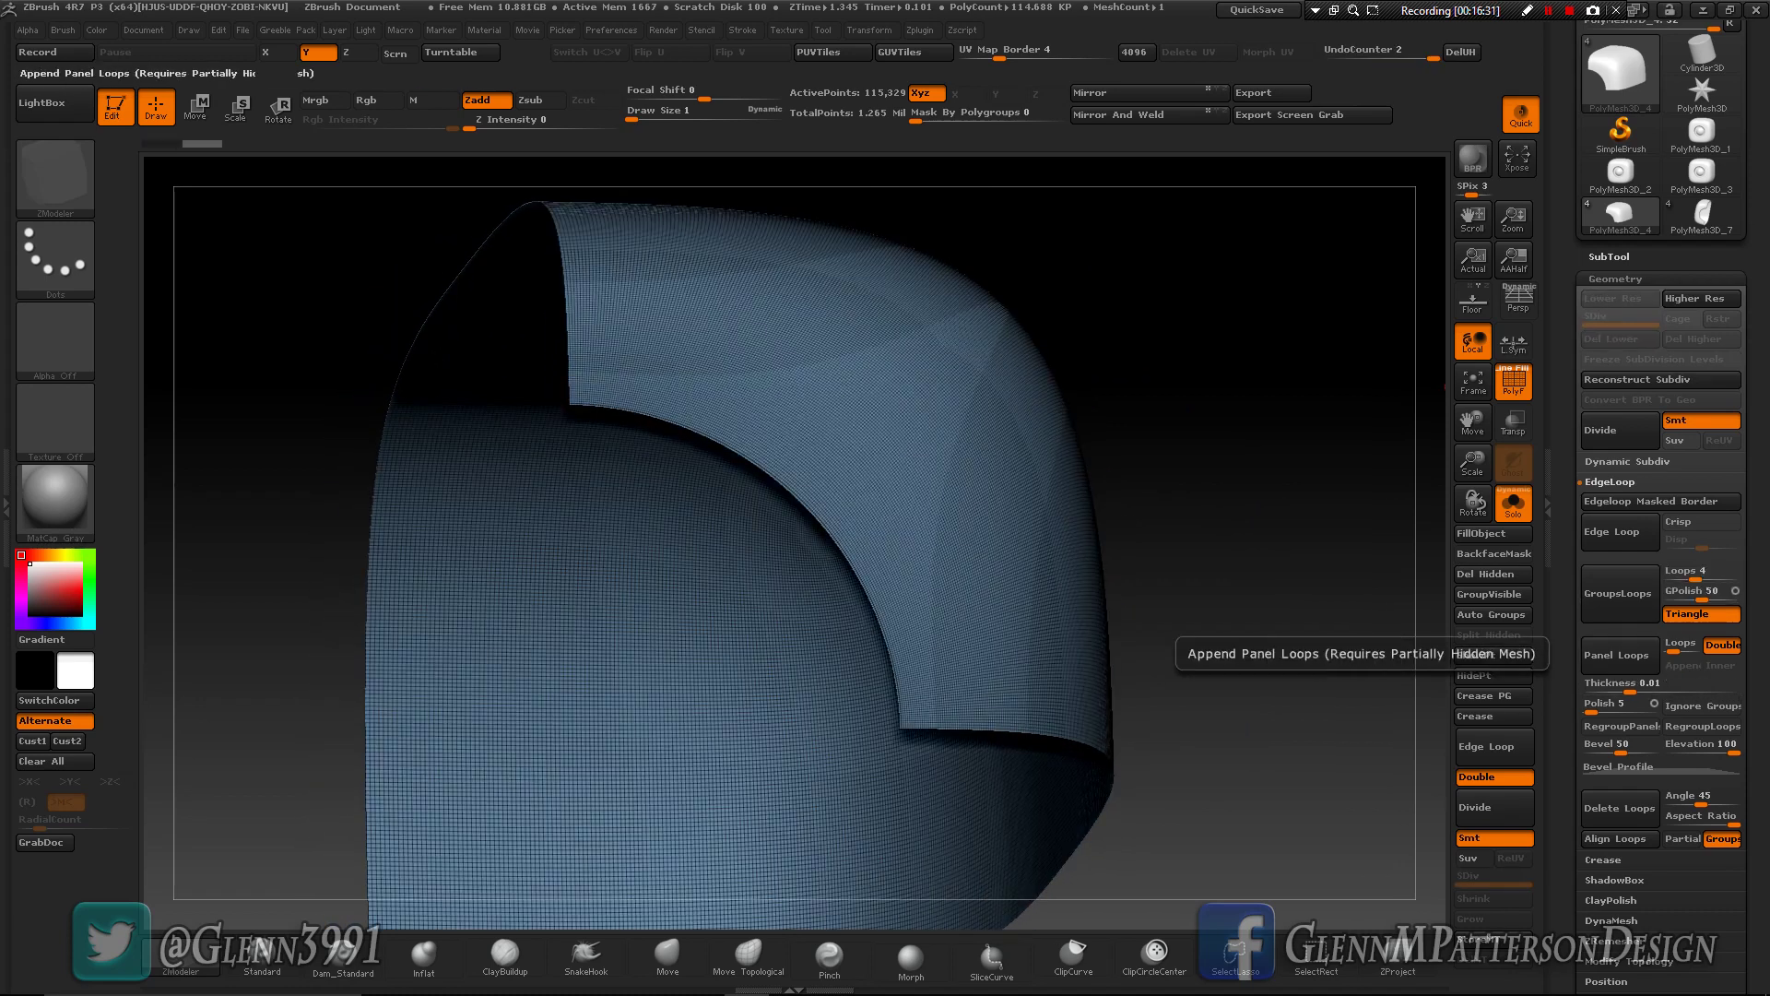
# - Thicken the blue panel using Panel Loops with Loops 16, Polish 0, Elevation -100 and Bevel 0
pyautogui.write('16')
pyautogui.press('Return')
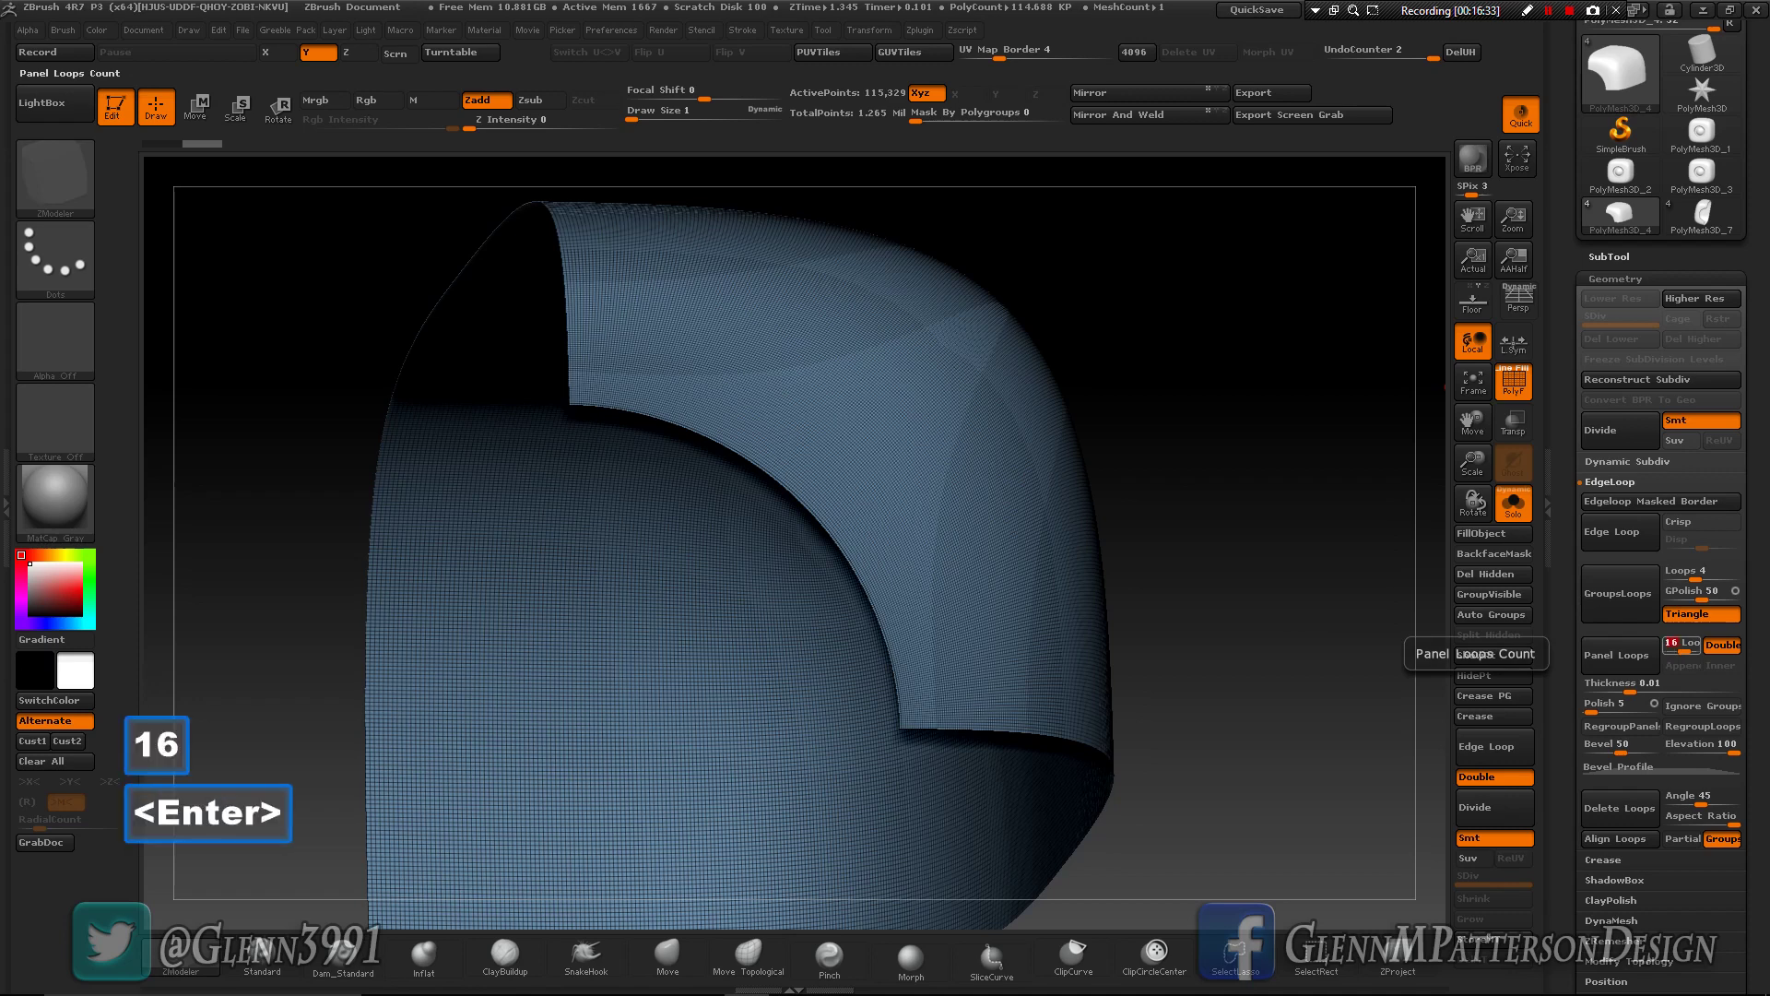
pyautogui.write('0')
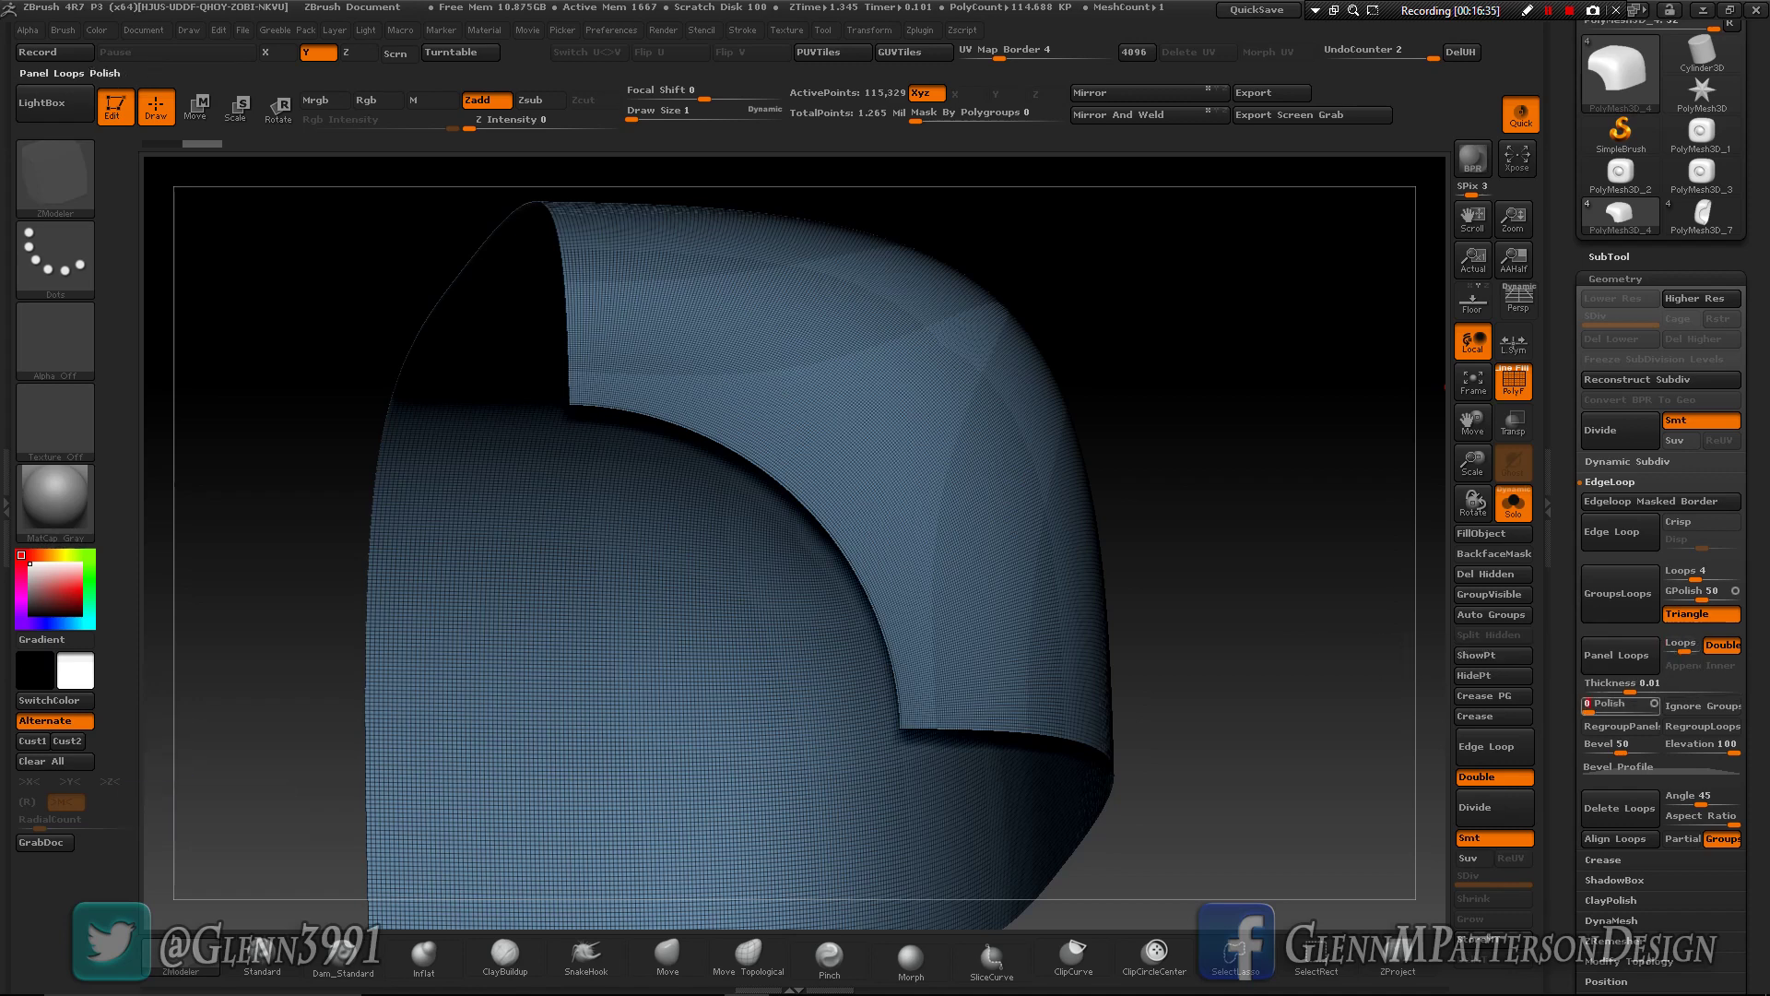
pyautogui.press('Return')
pyautogui.write('-100')
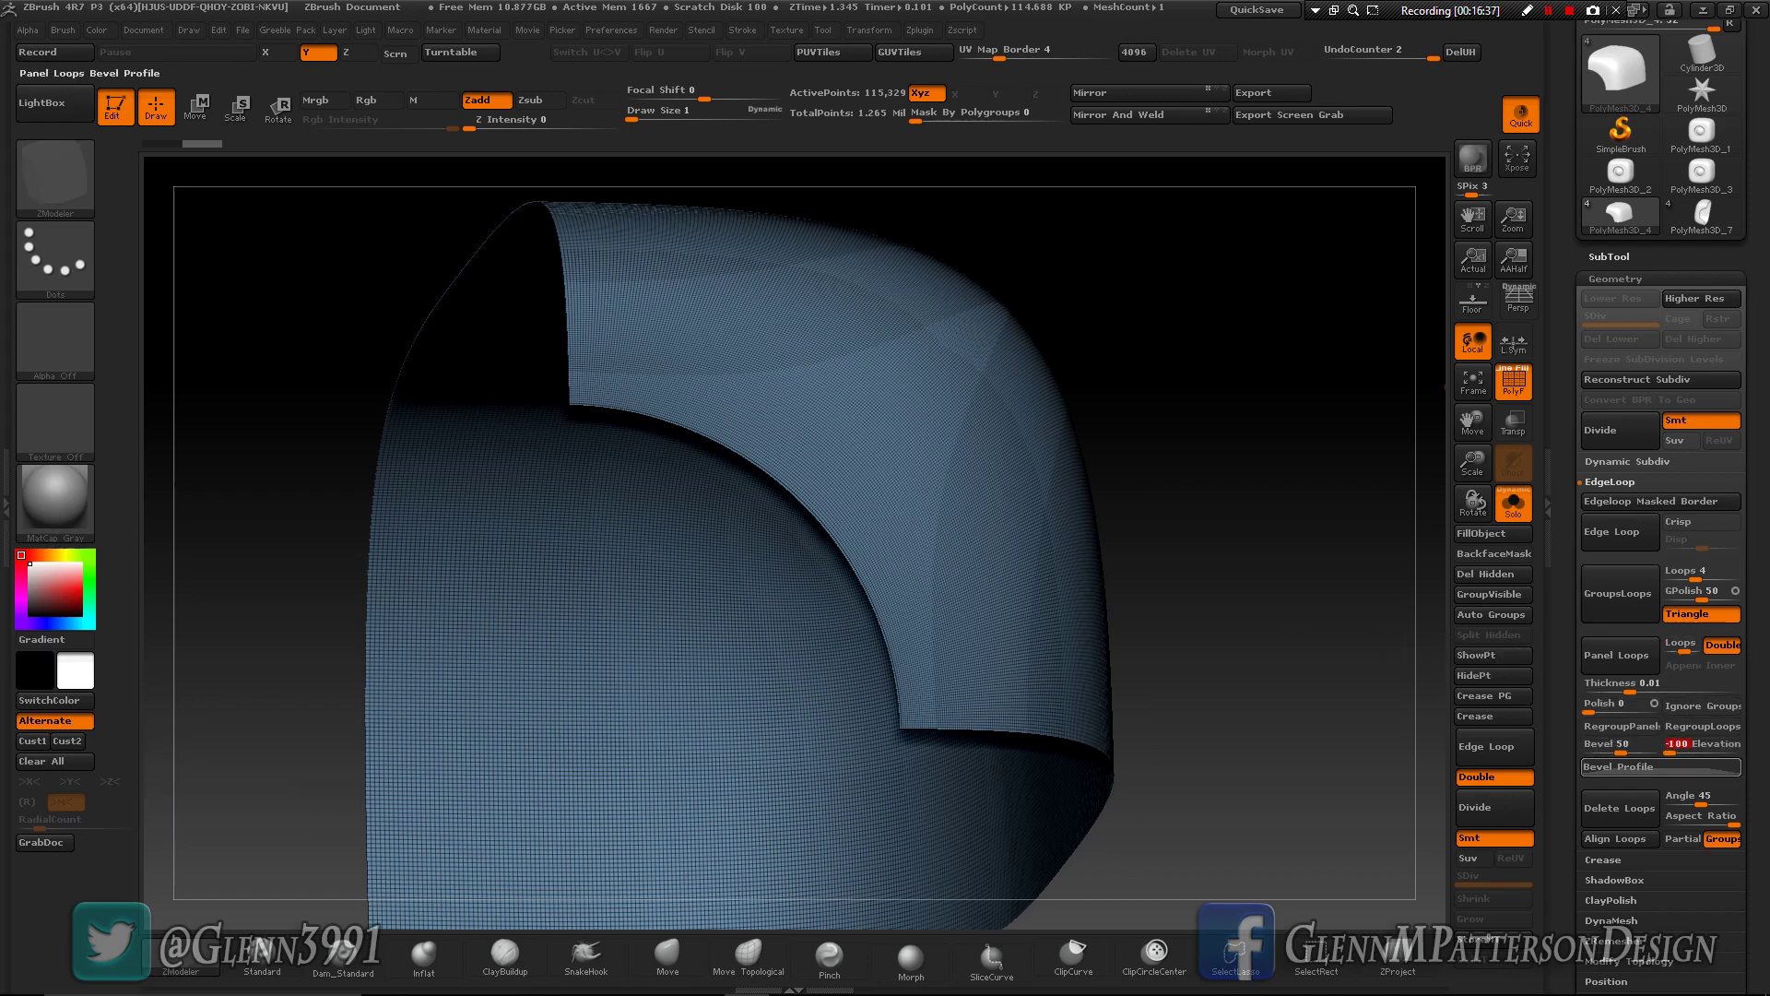
pyautogui.press('Return')
pyautogui.write('0')
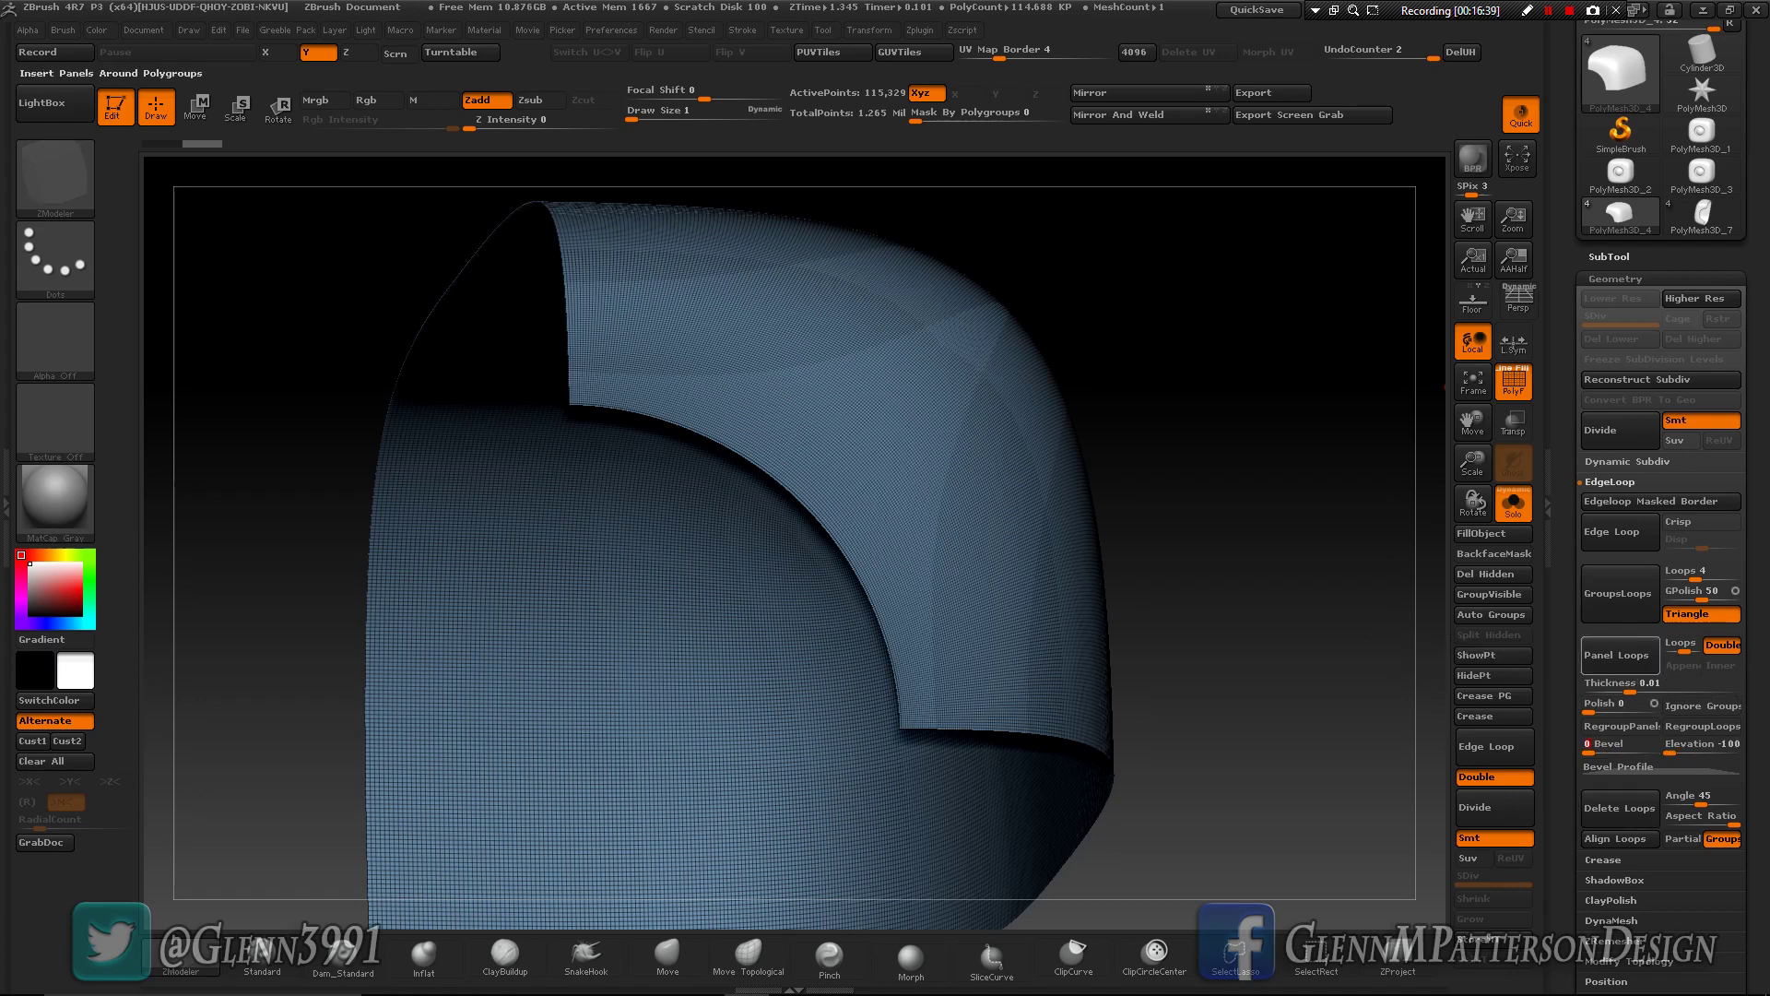
pyautogui.click(1619, 654)
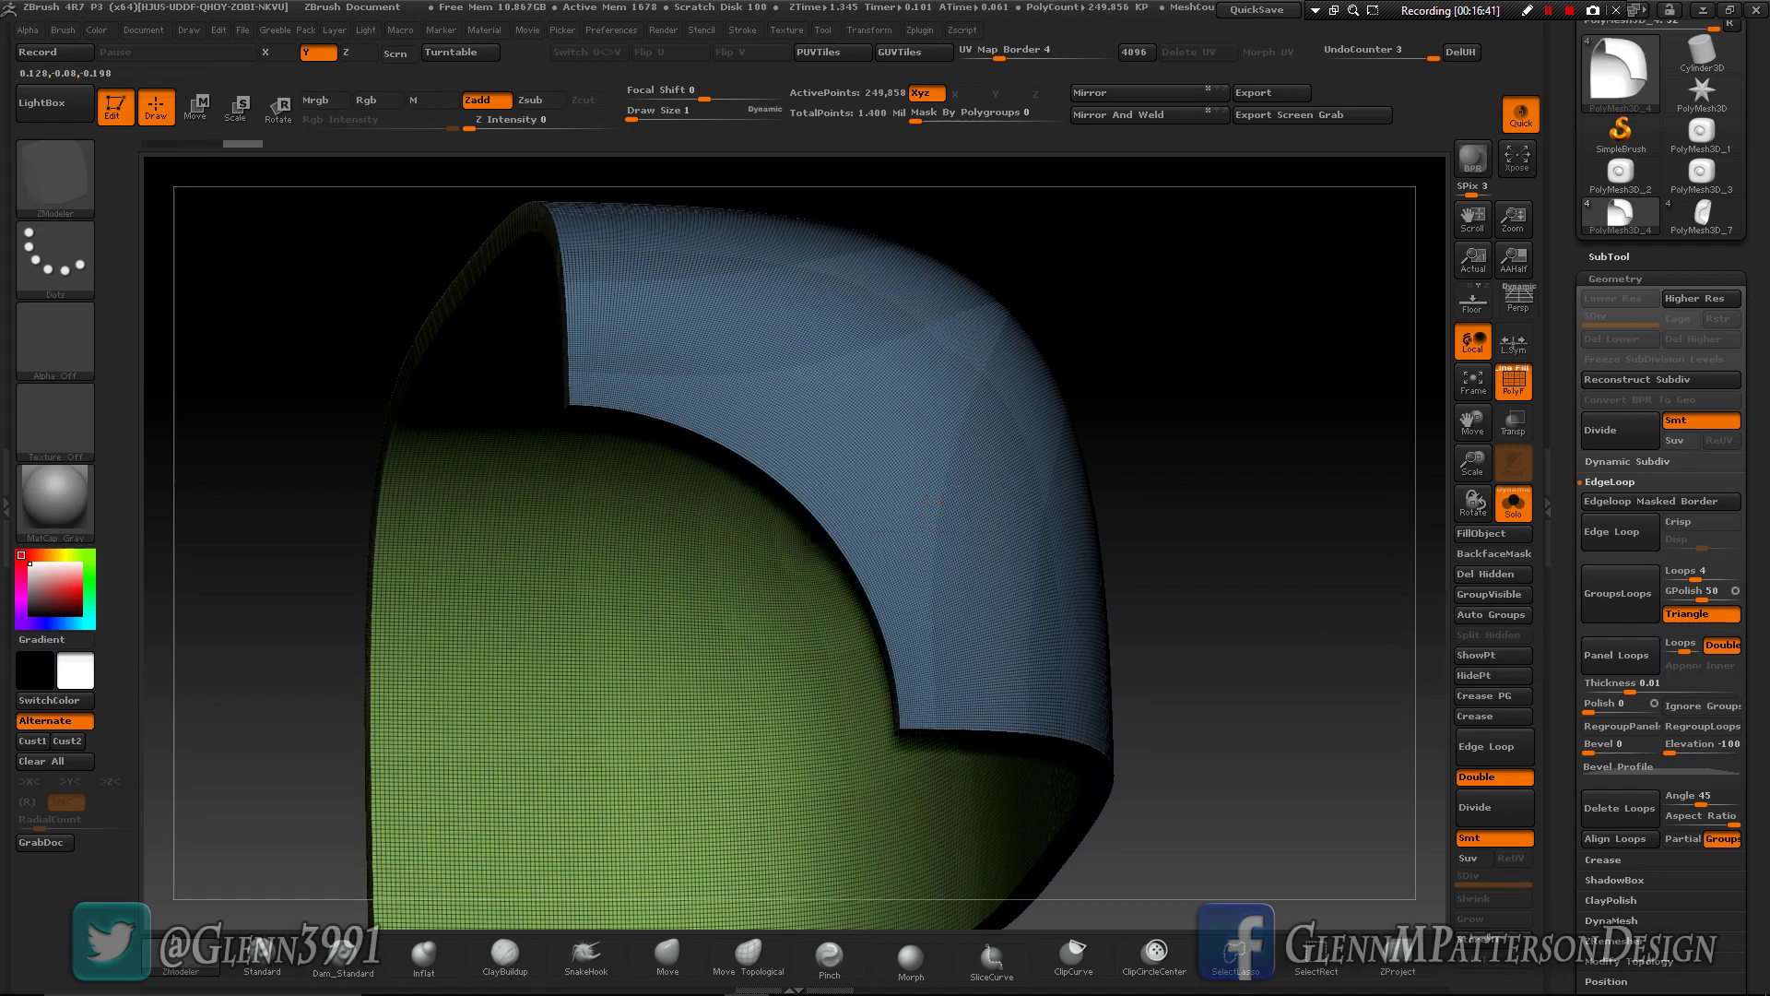
# - Reconstruct four lower subdivision levels of the thickened blue panel and delete the higher levels
pyautogui.moveTo(922, 523); pyautogui.dragTo(1060, 553, button='right')
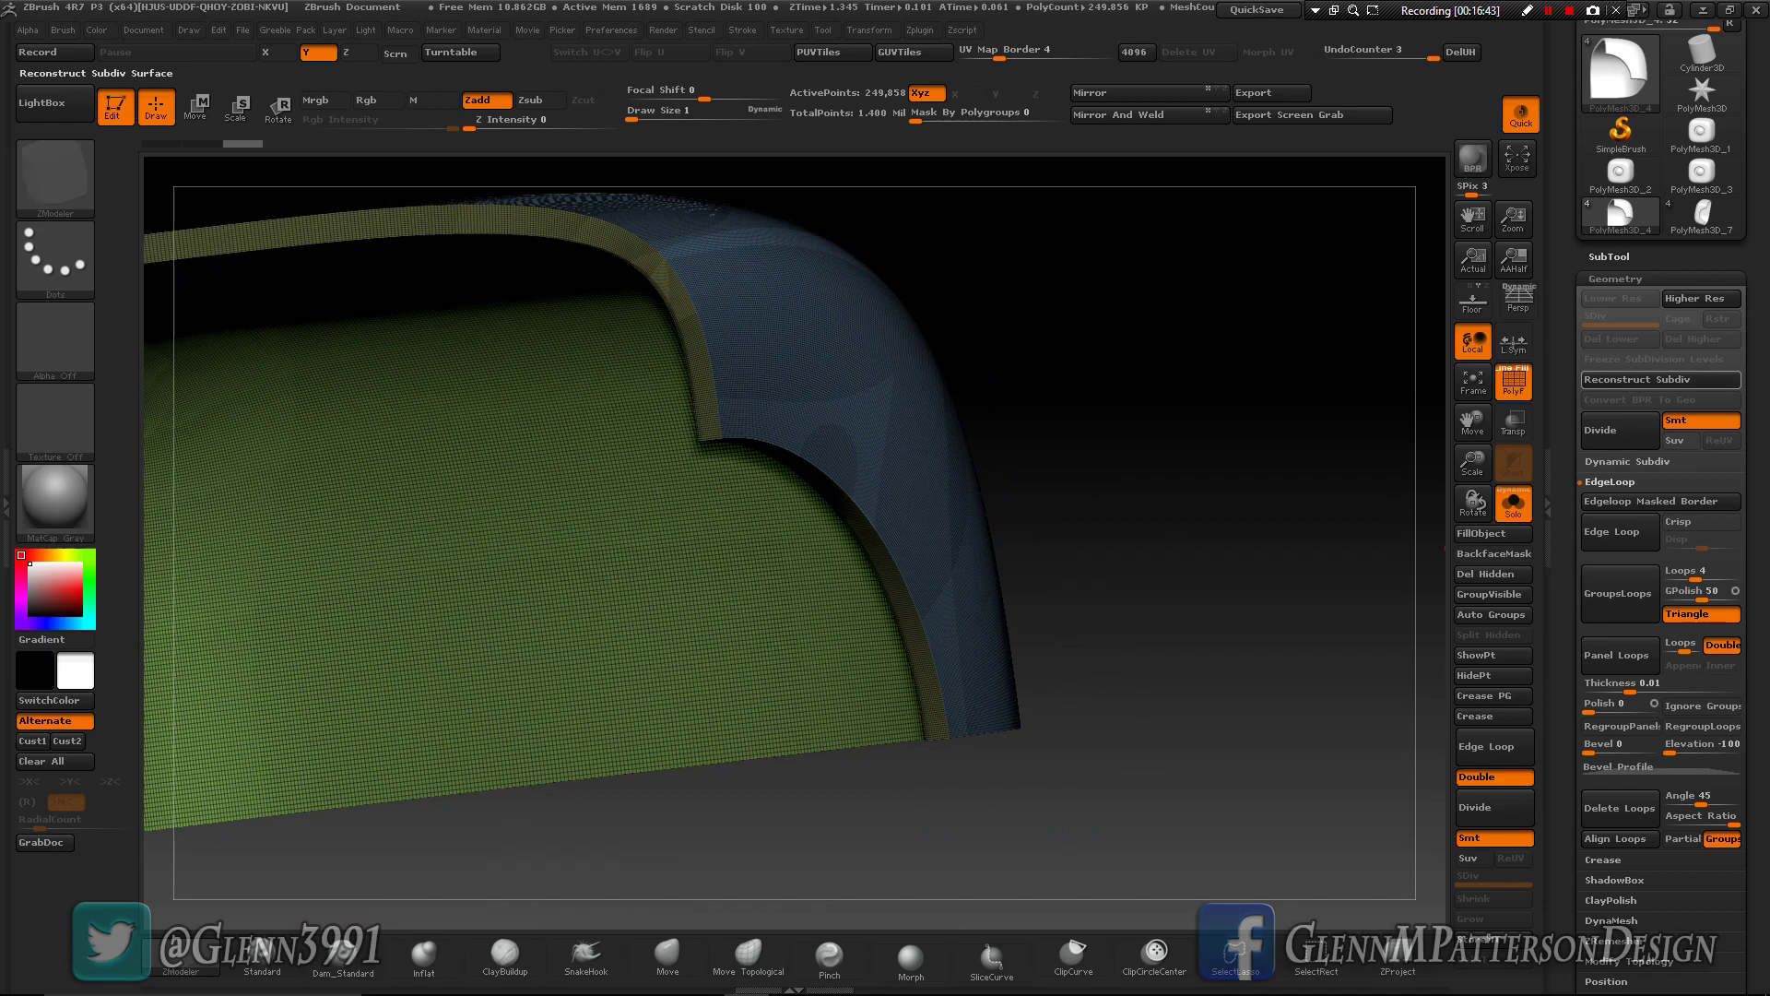
pyautogui.click(1660, 379)
pyautogui.click(1660, 378)
pyautogui.click(1660, 379)
pyautogui.click(1661, 379)
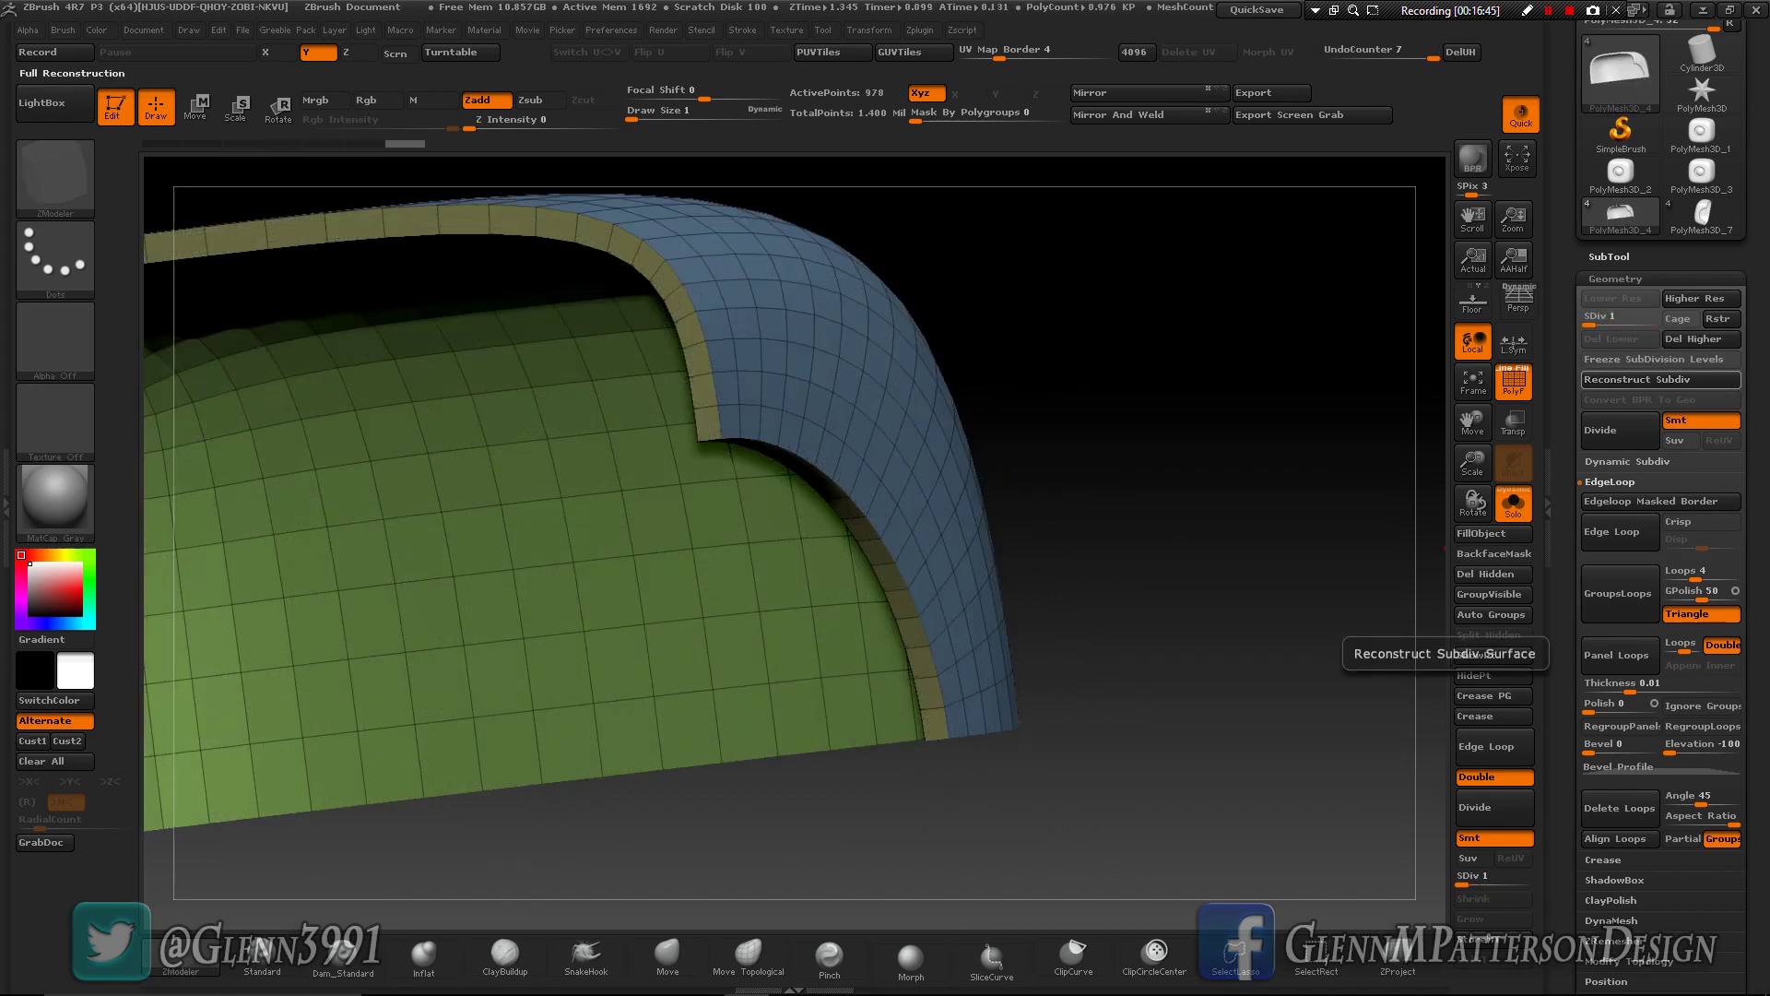
pyautogui.moveTo(986, 625); pyautogui.dragTo(901, 611, button='right')
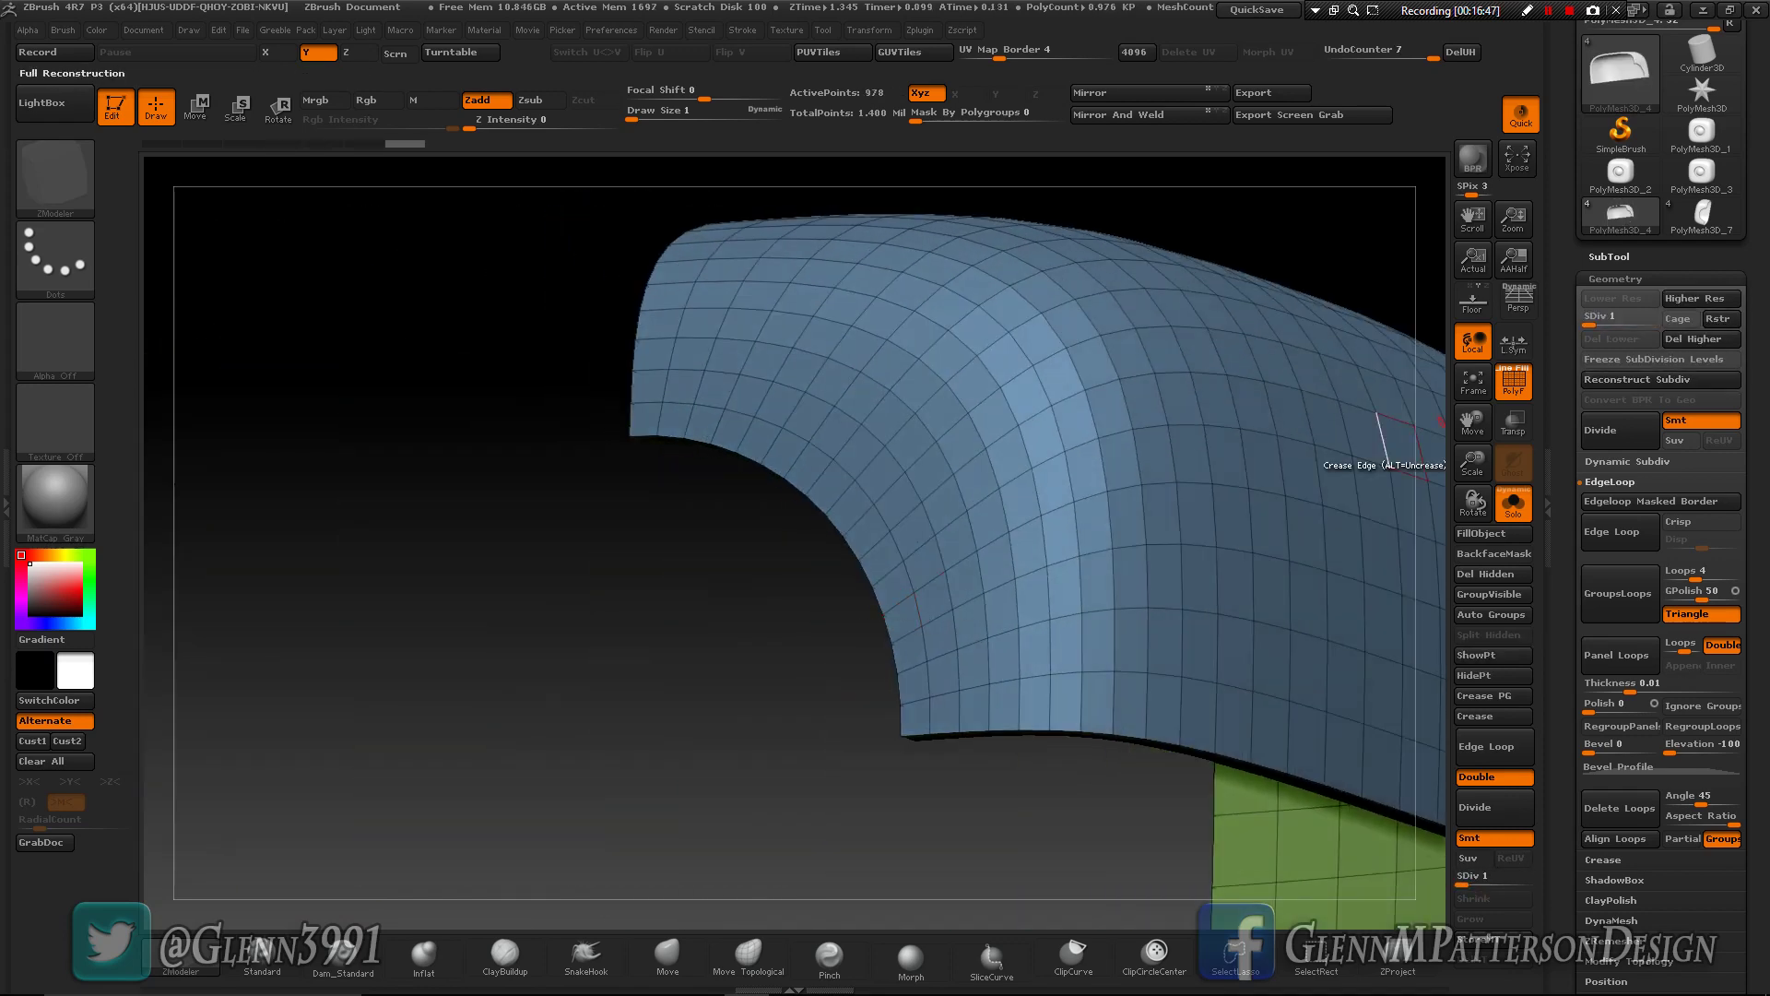
pyautogui.click(1694, 339)
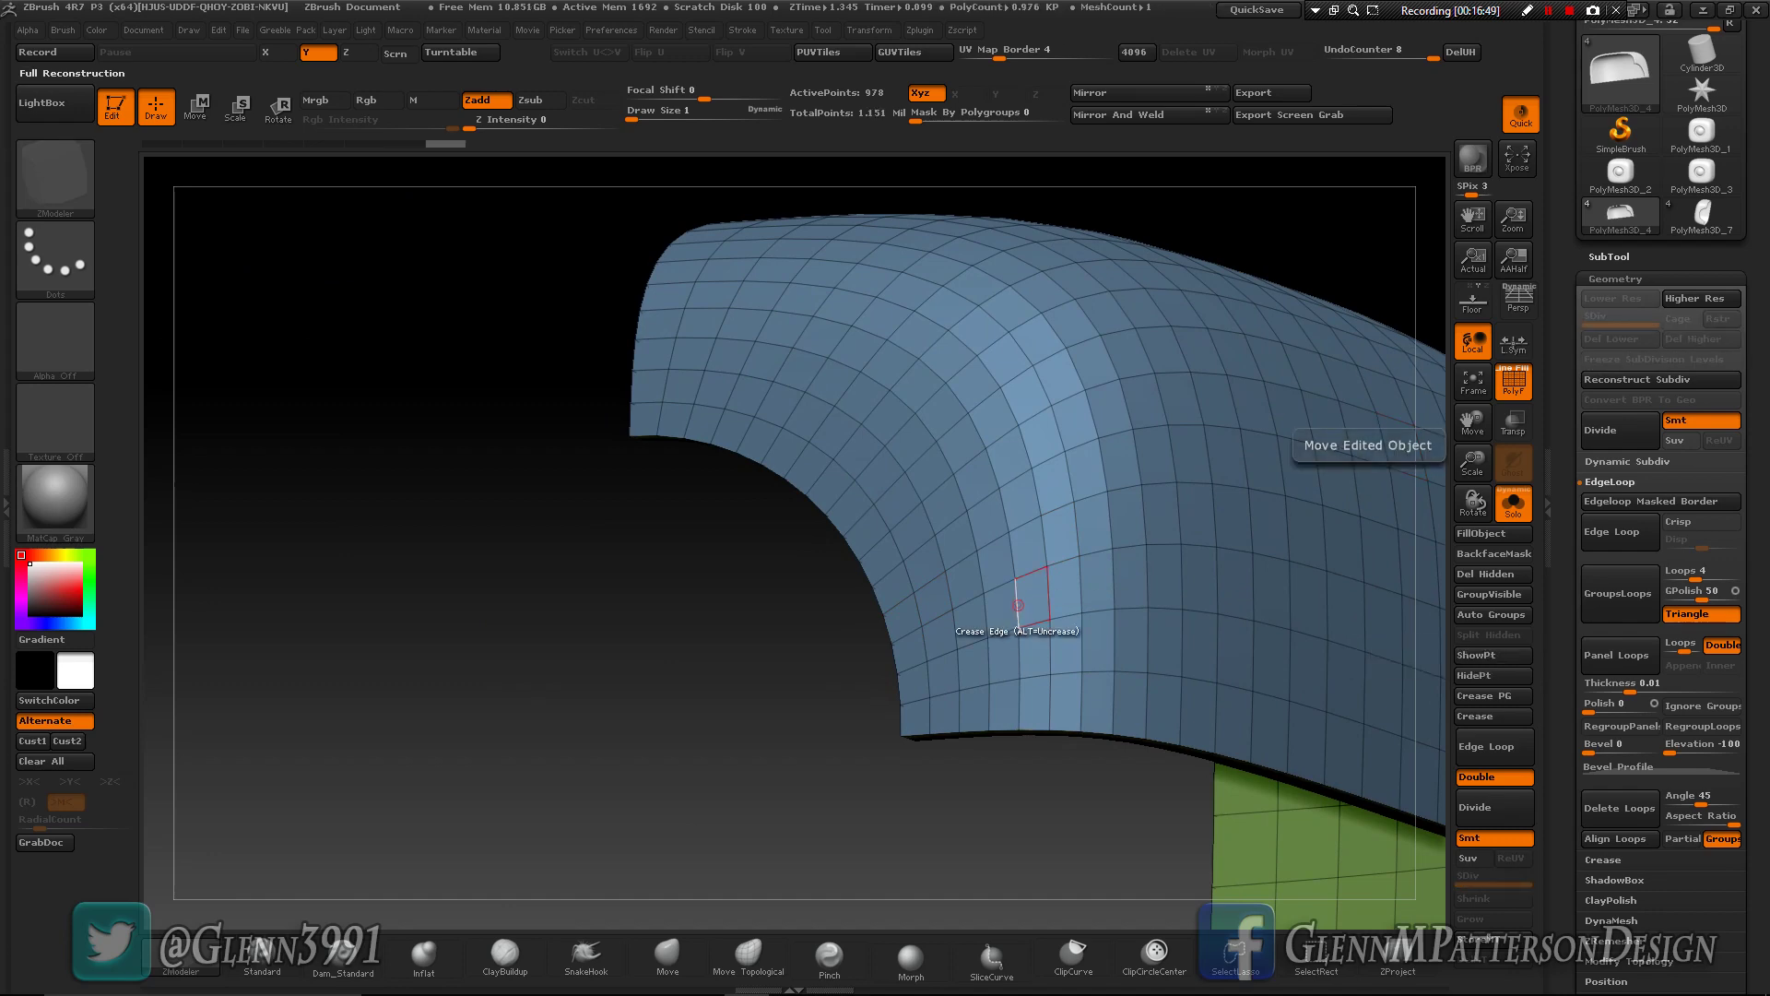
# - Bevel the blue panel's outer rim with the ZModeler Bevel action on EdgeLoop Complete, and crease its polygroup borders
pyautogui.moveTo(1022, 612); pyautogui.dragTo(1230, 692, button='right')
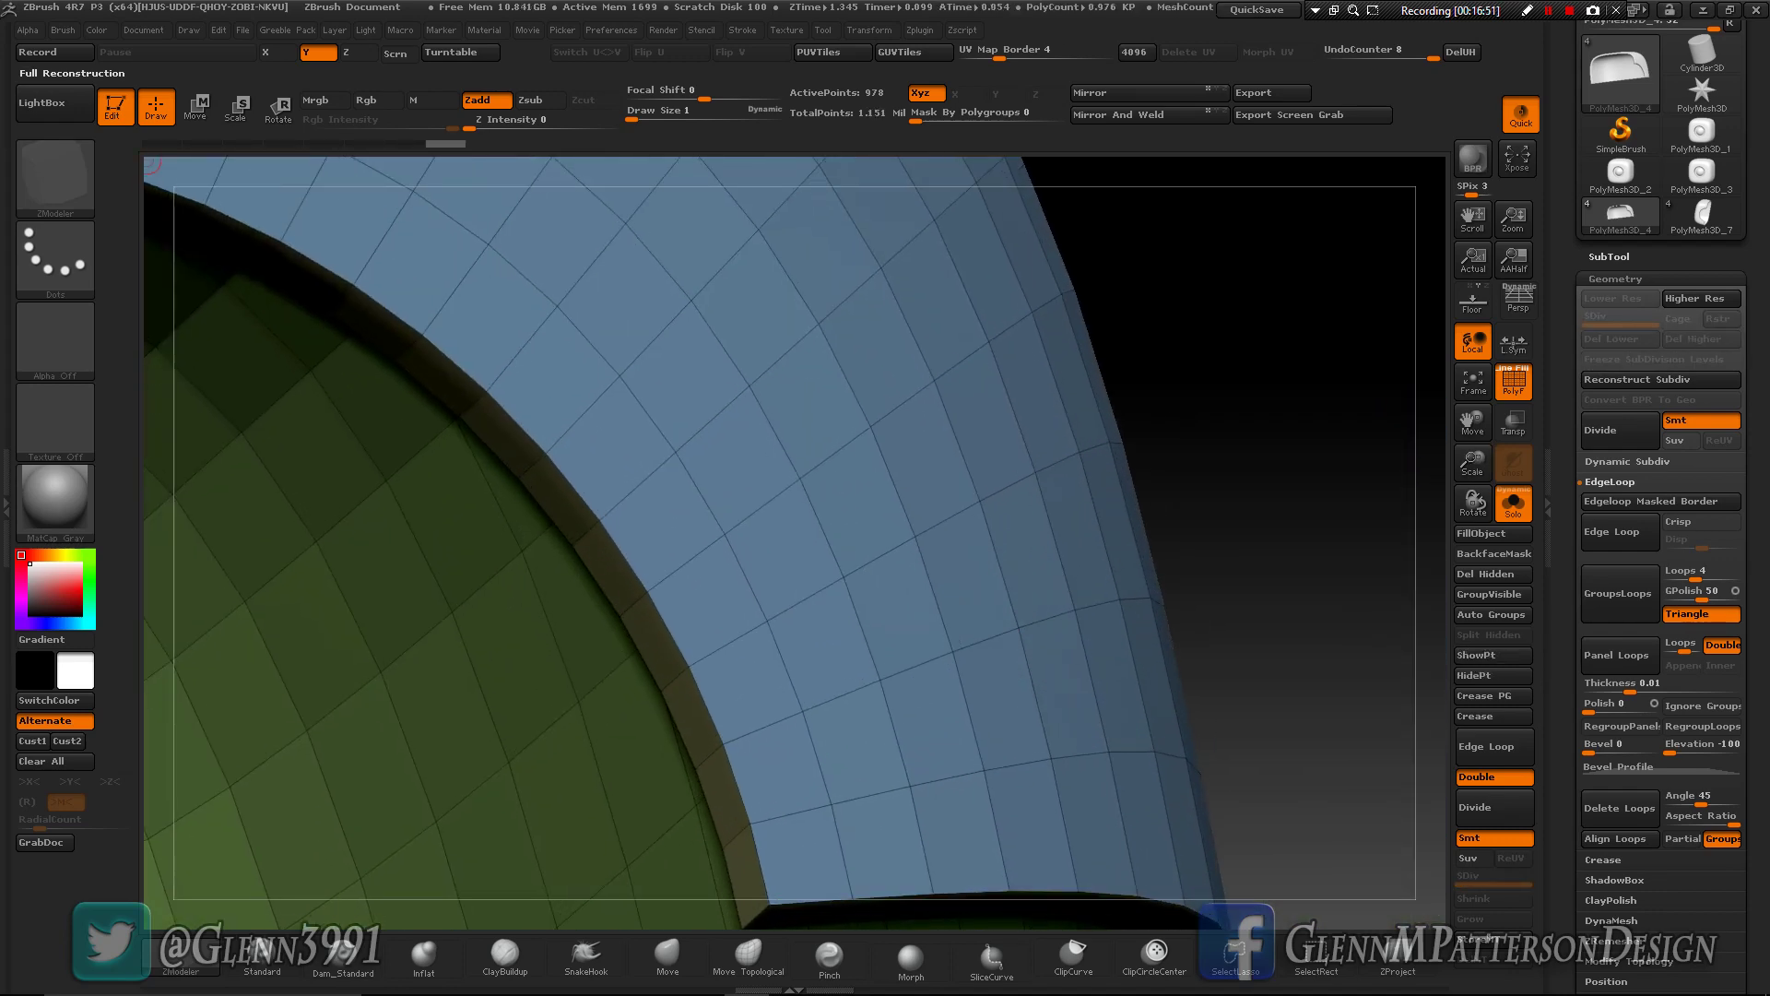
pyautogui.press('space')
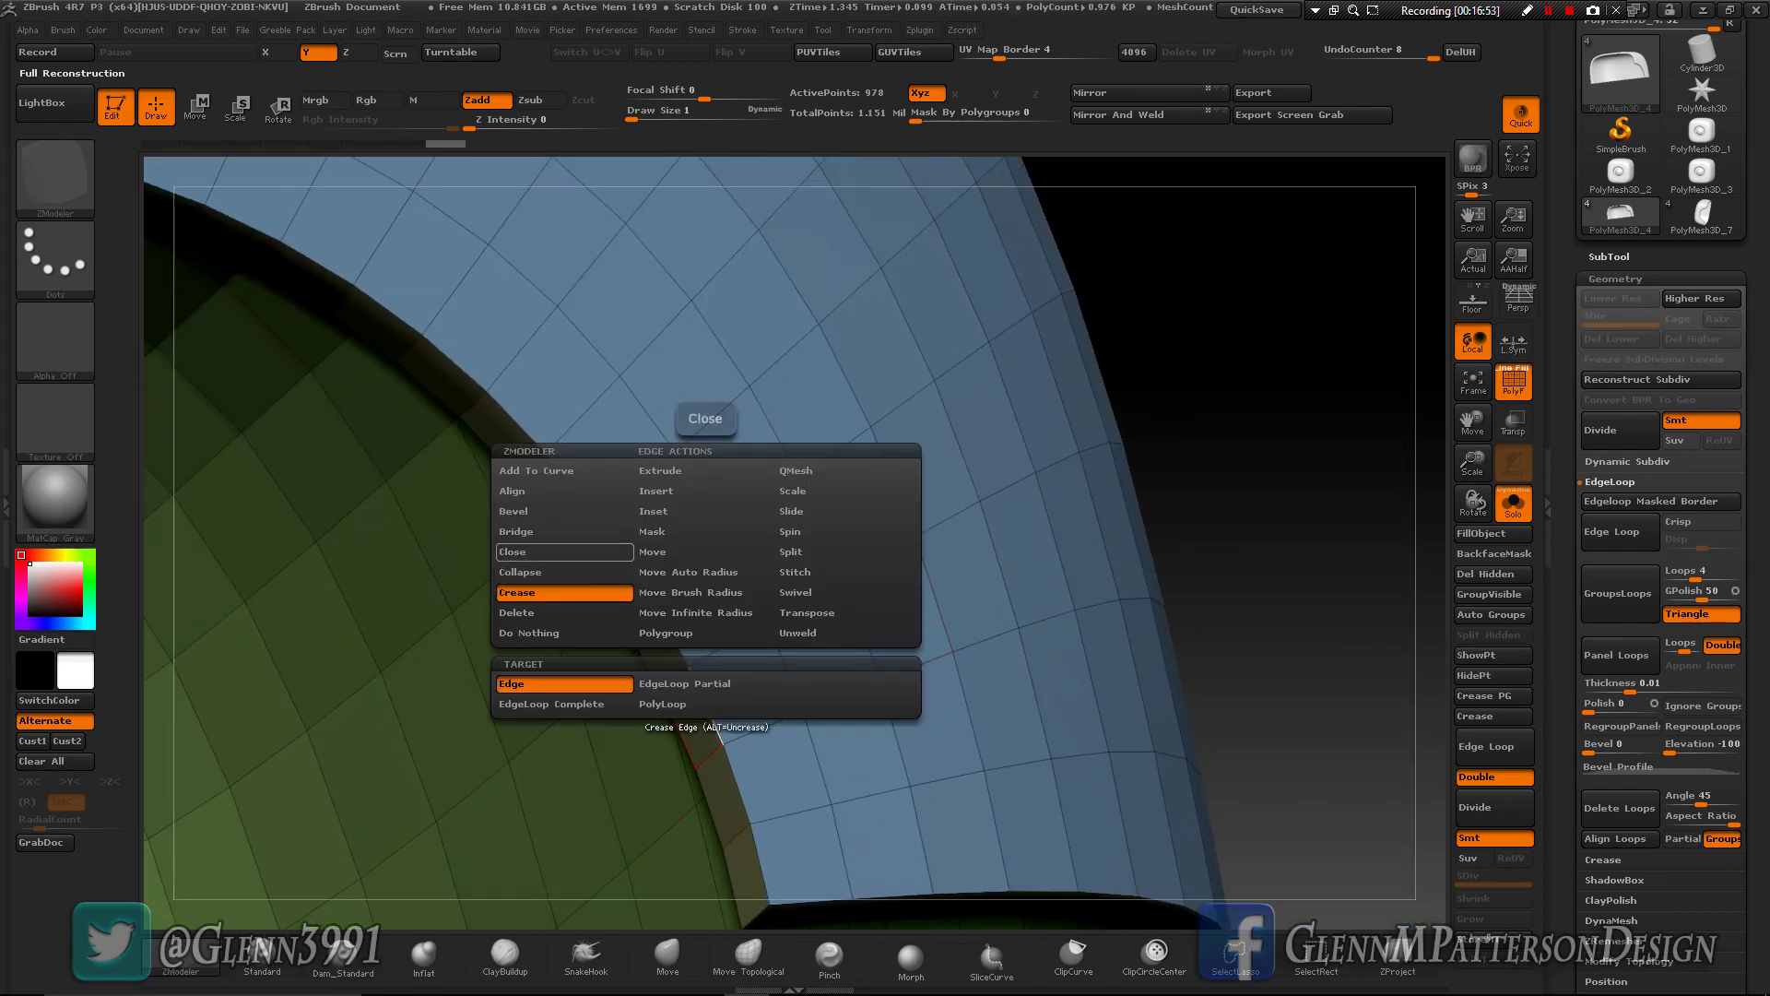
pyautogui.click(513, 511)
pyautogui.click(571, 728)
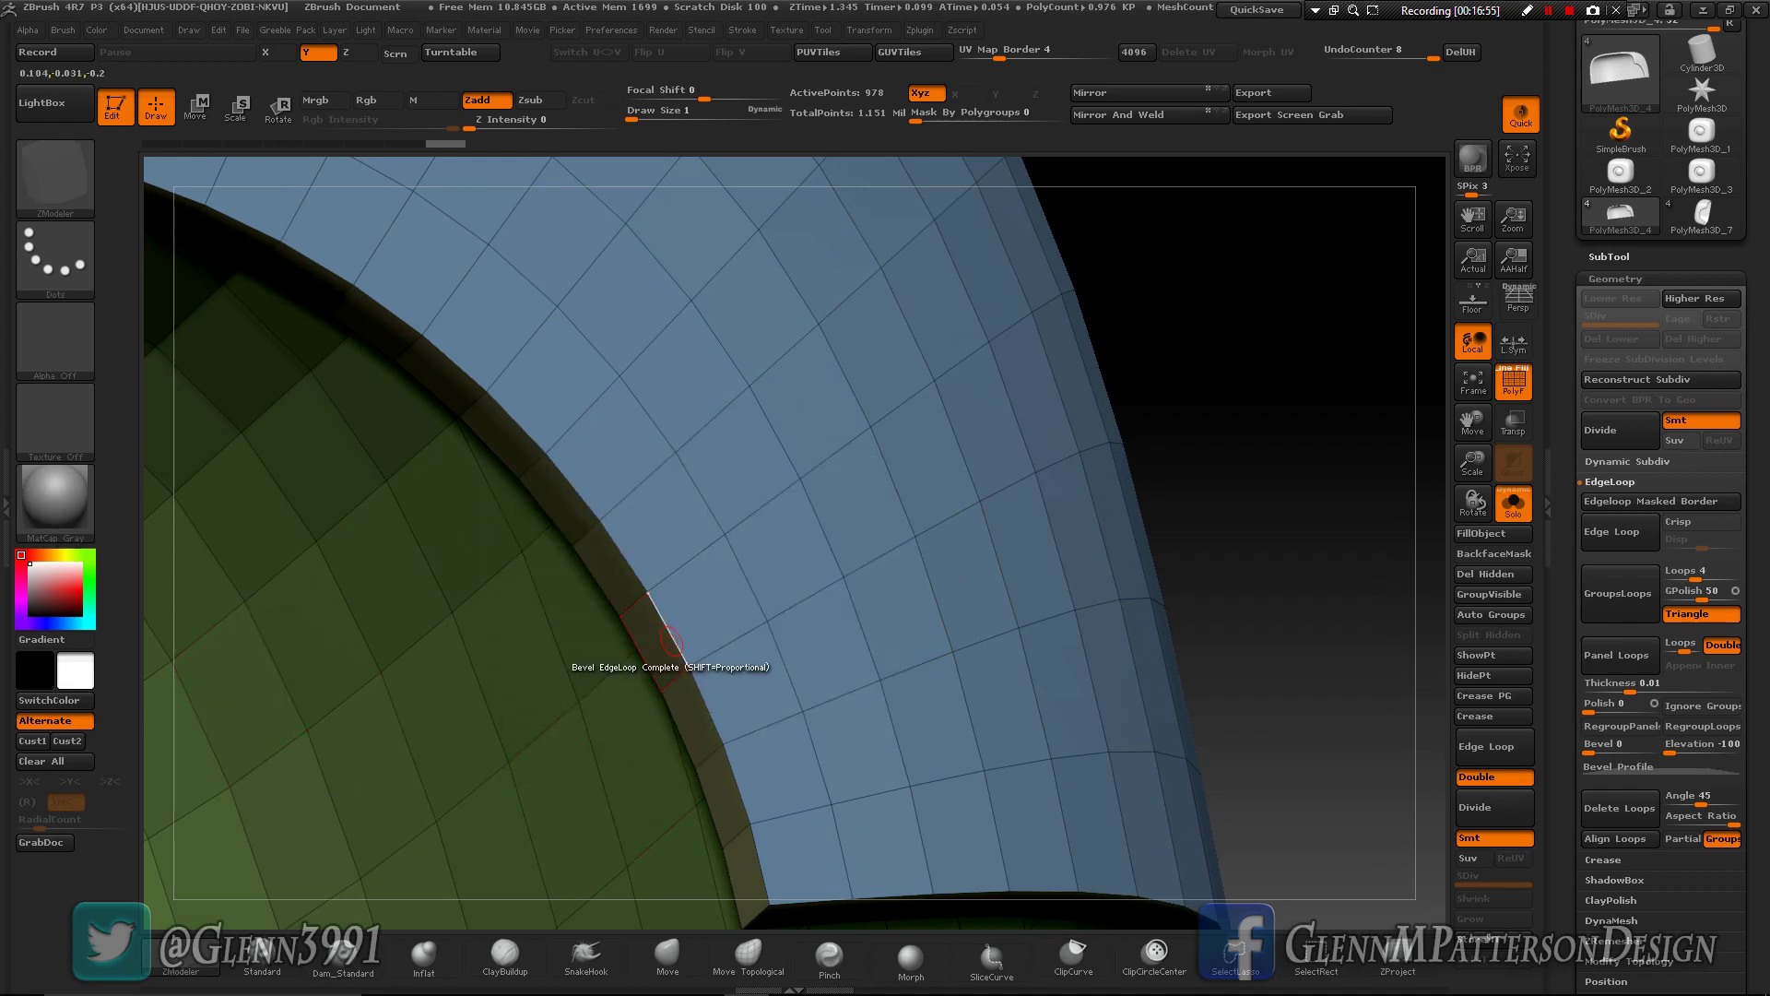
pyautogui.click(672, 636)
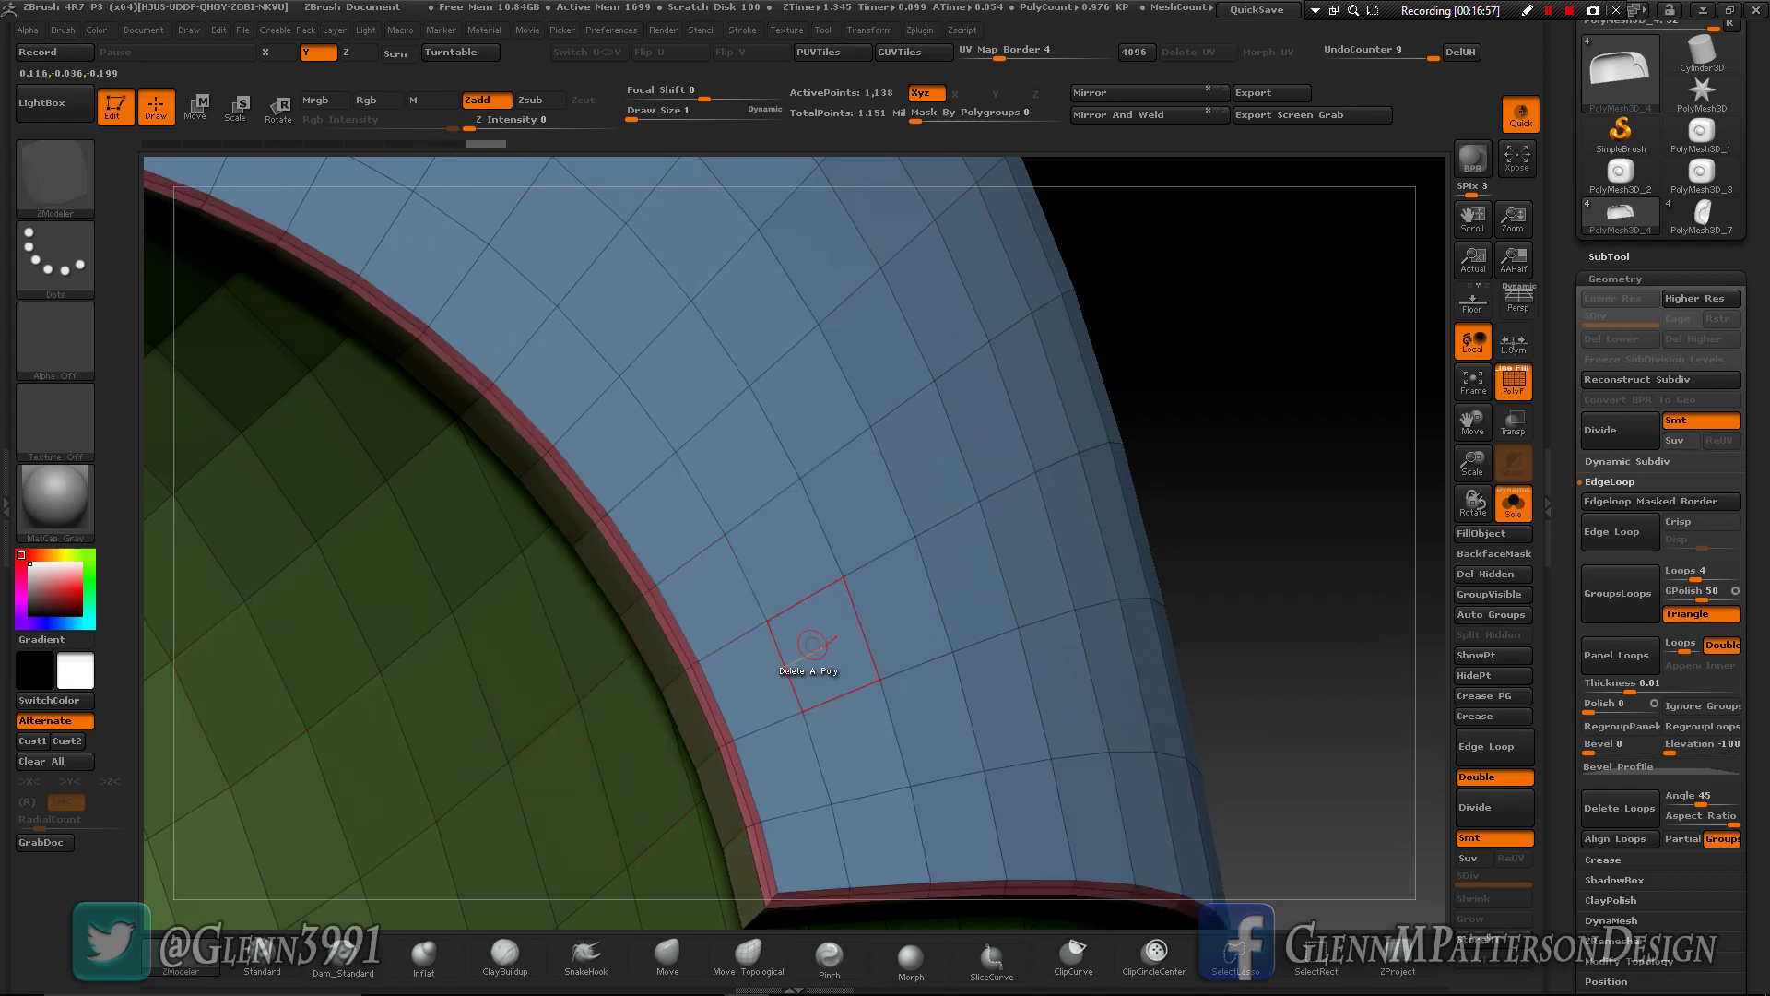
pyautogui.click(1485, 696)
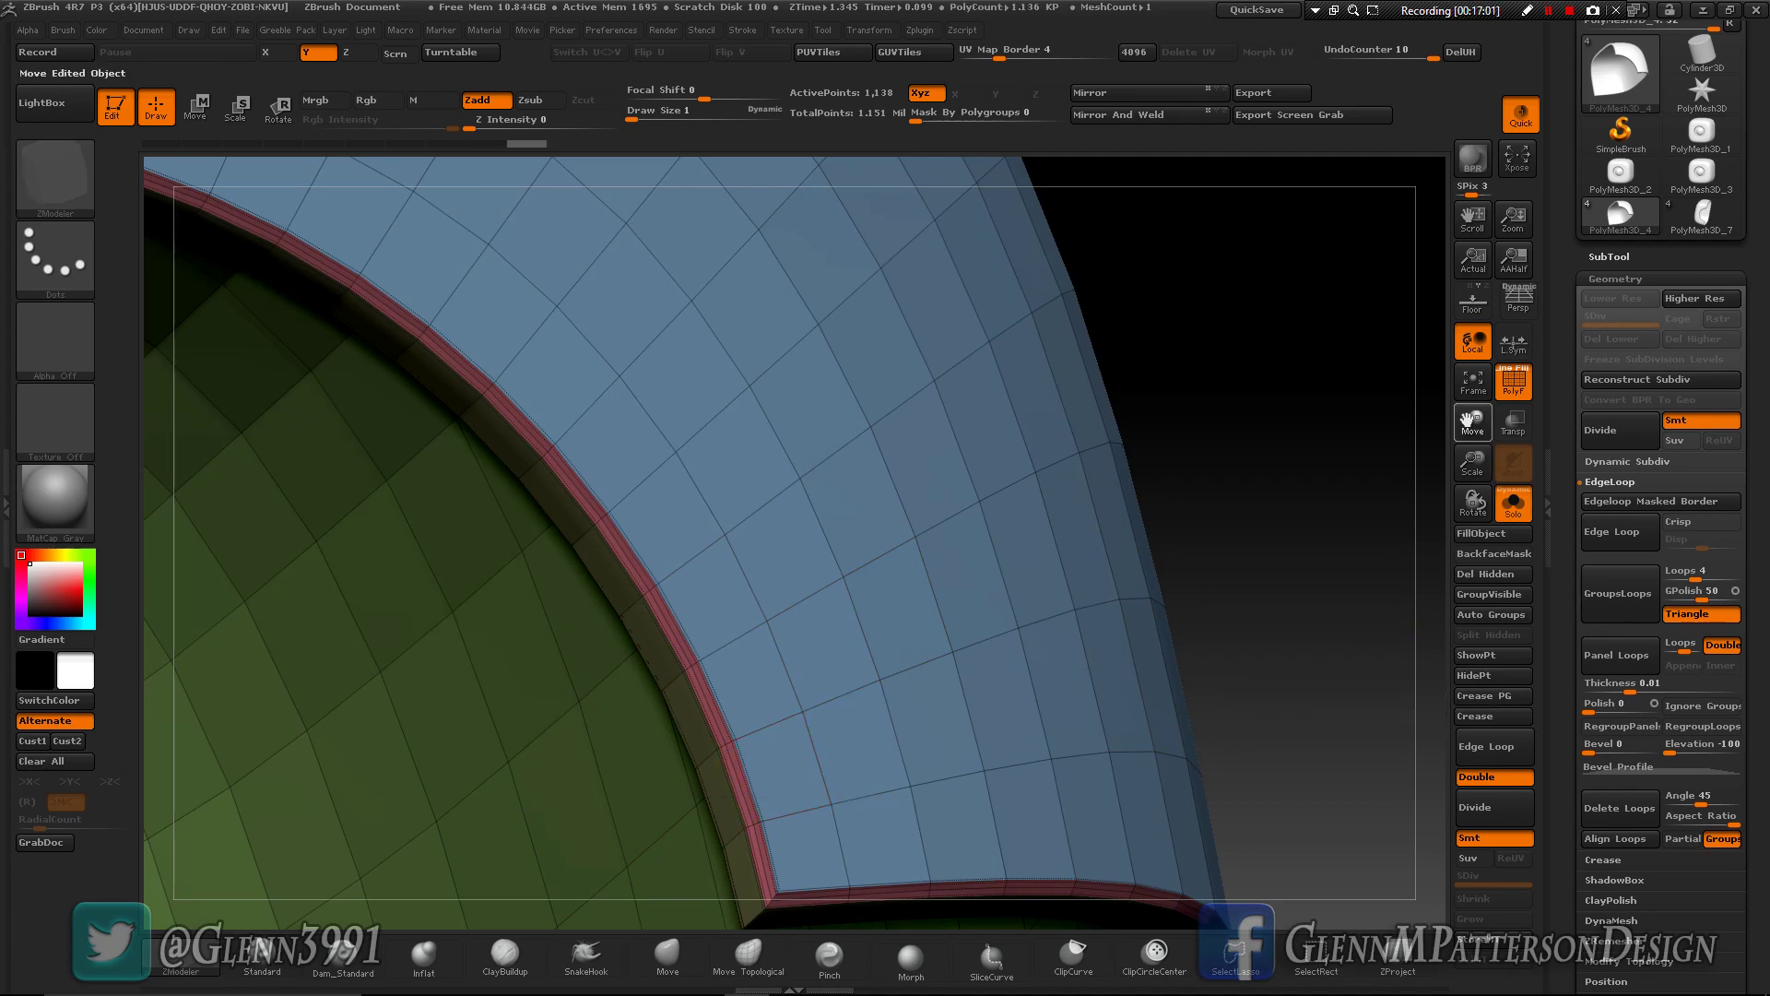
# - Set the ZModeler edge action to Crease and crease the short edges crossing the bevel at the corner beside the circular cutout
pyautogui.moveTo(1468, 421); pyautogui.dragTo(1624, 95)
pyautogui.moveTo(926, 581); pyautogui.dragTo(1023, 549, button='right')
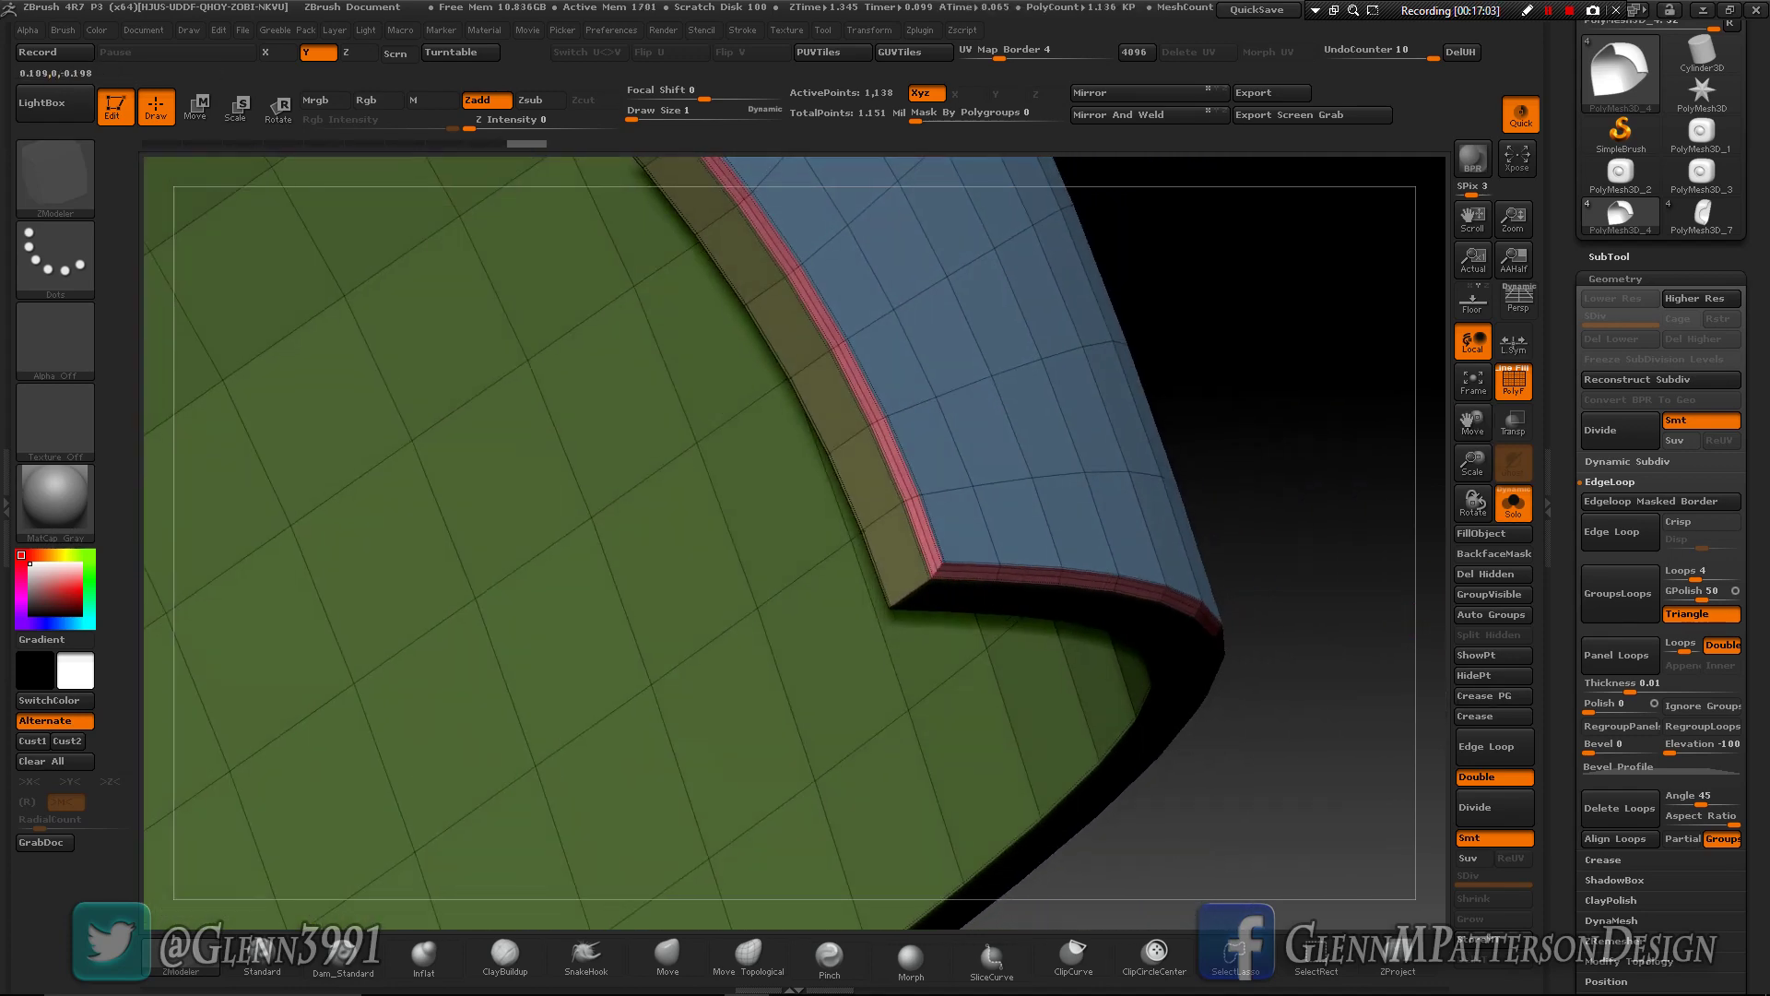
pyautogui.moveTo(1472, 461); pyautogui.dragTo(1475, 405)
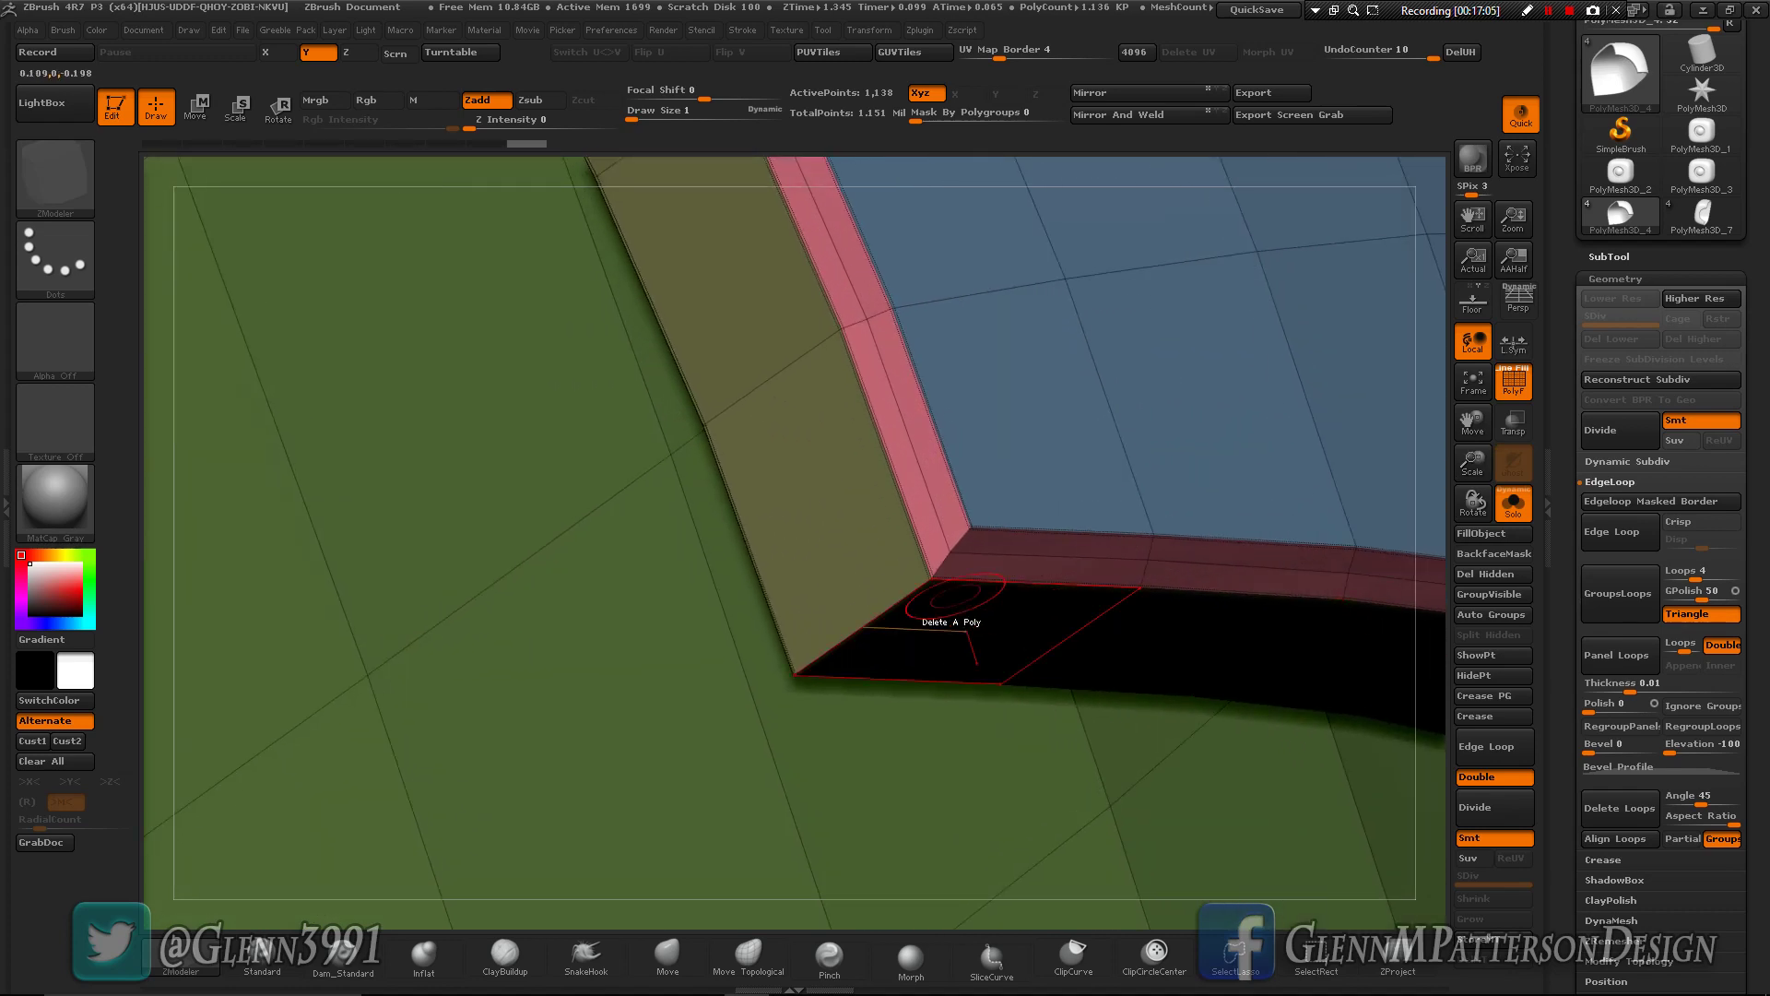
pyautogui.press('space')
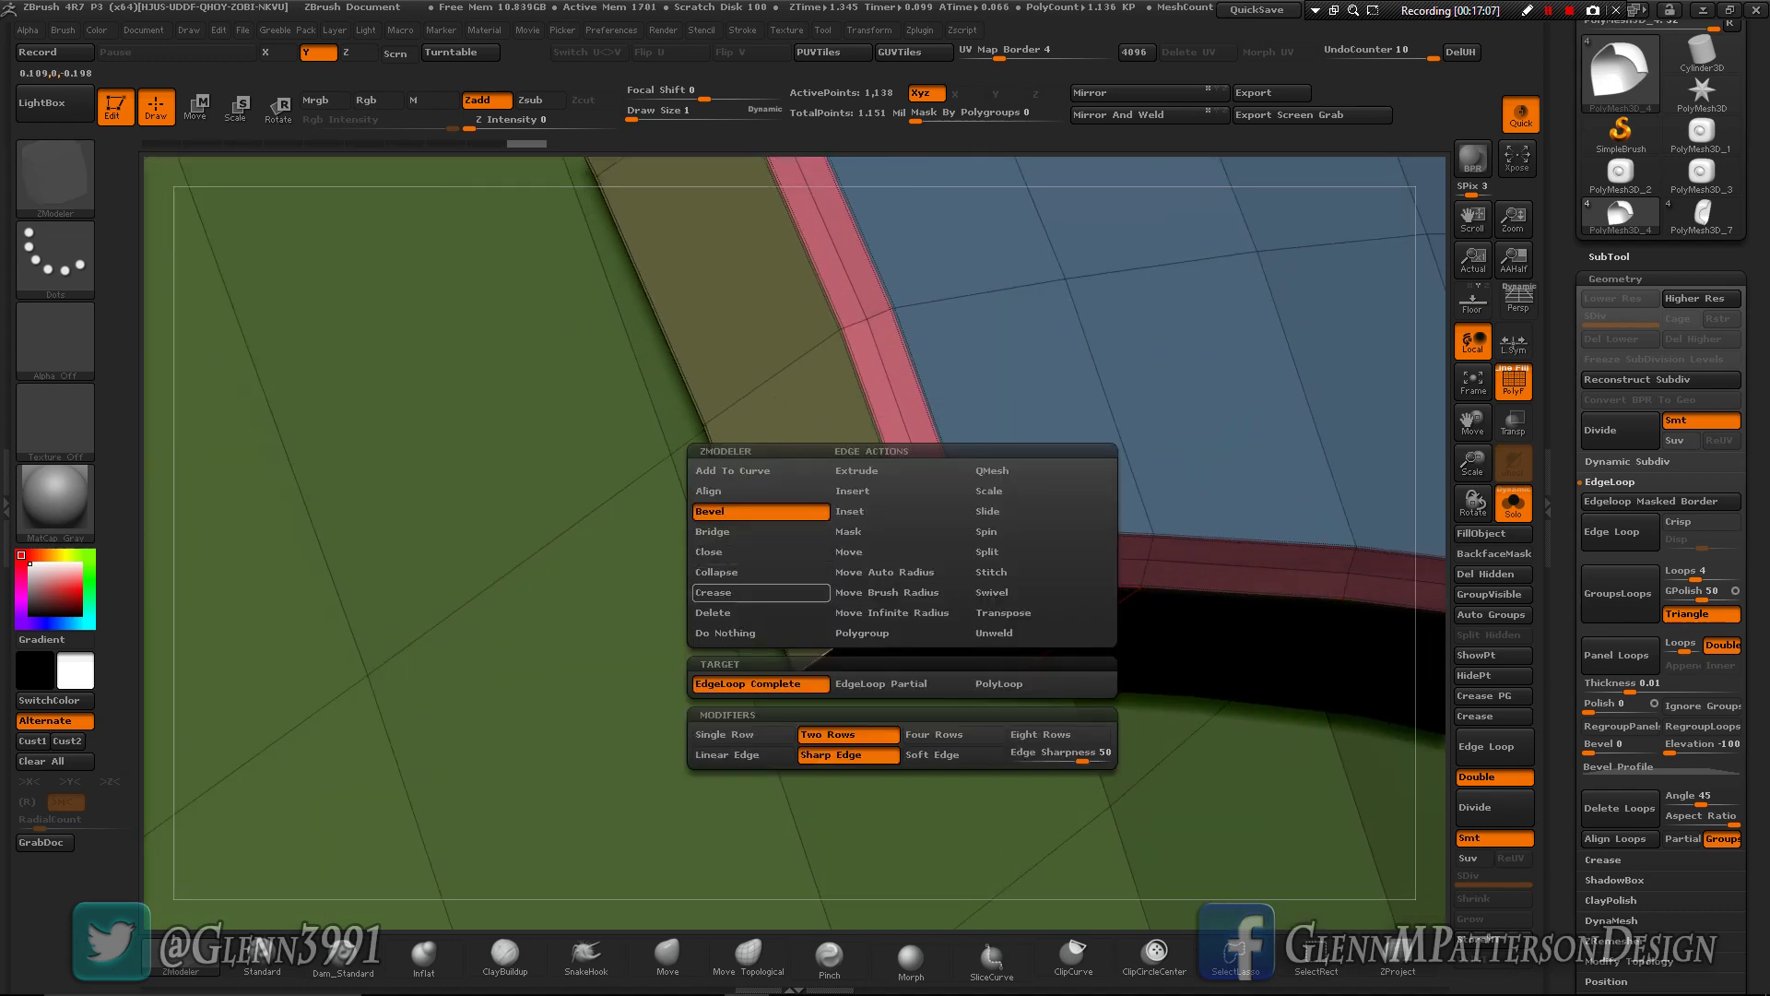
pyautogui.click(758, 592)
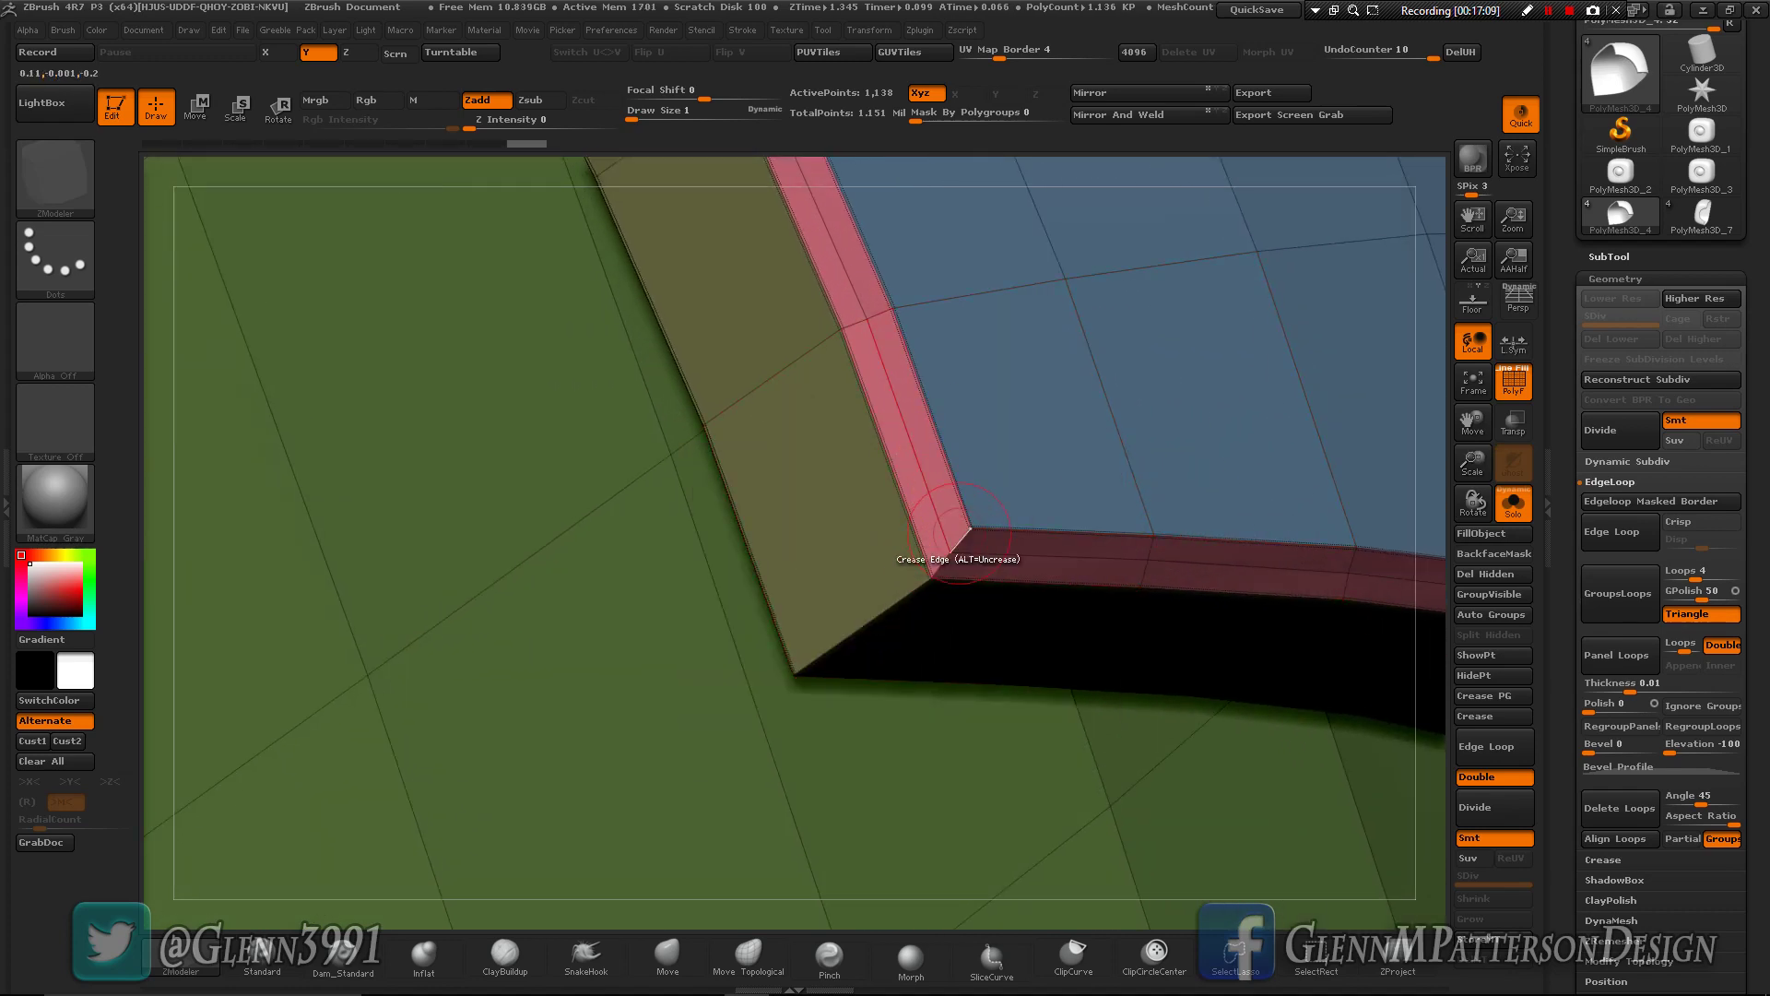
pyautogui.click(962, 535)
pyautogui.click(941, 563)
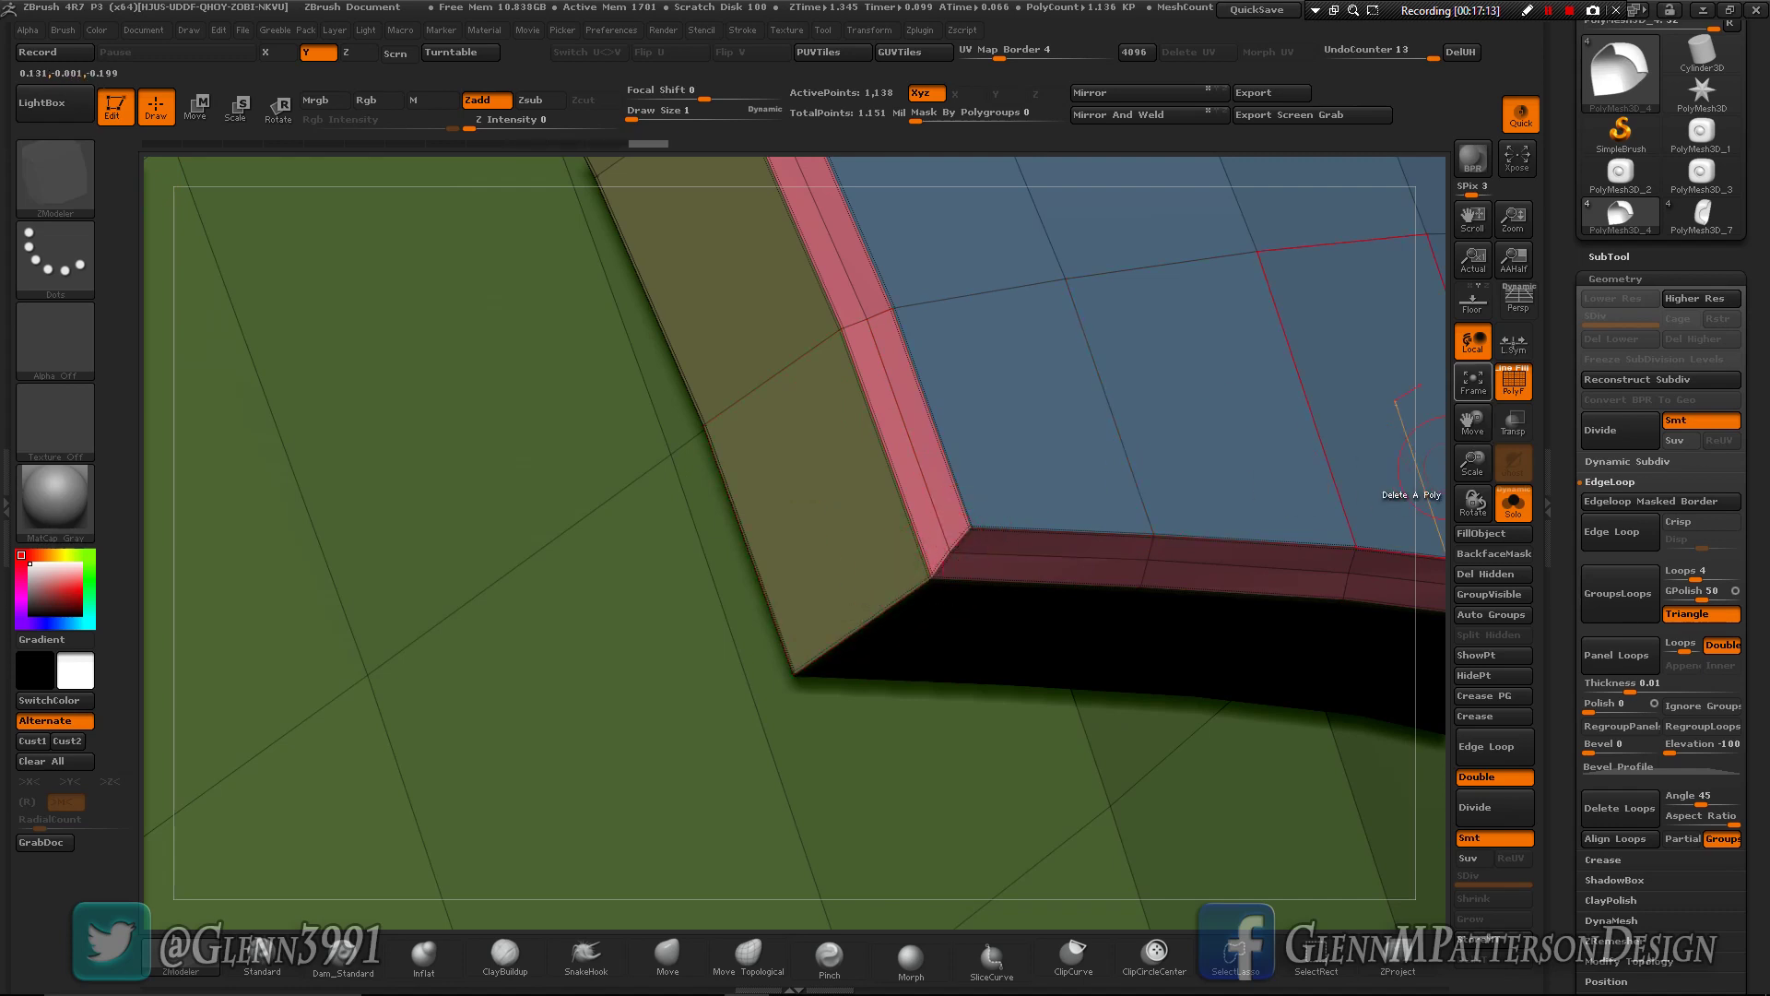
# - Crease the short bevel edges at the corner on the opposite end of the panel's circular cutout
pyautogui.click(1473, 379)
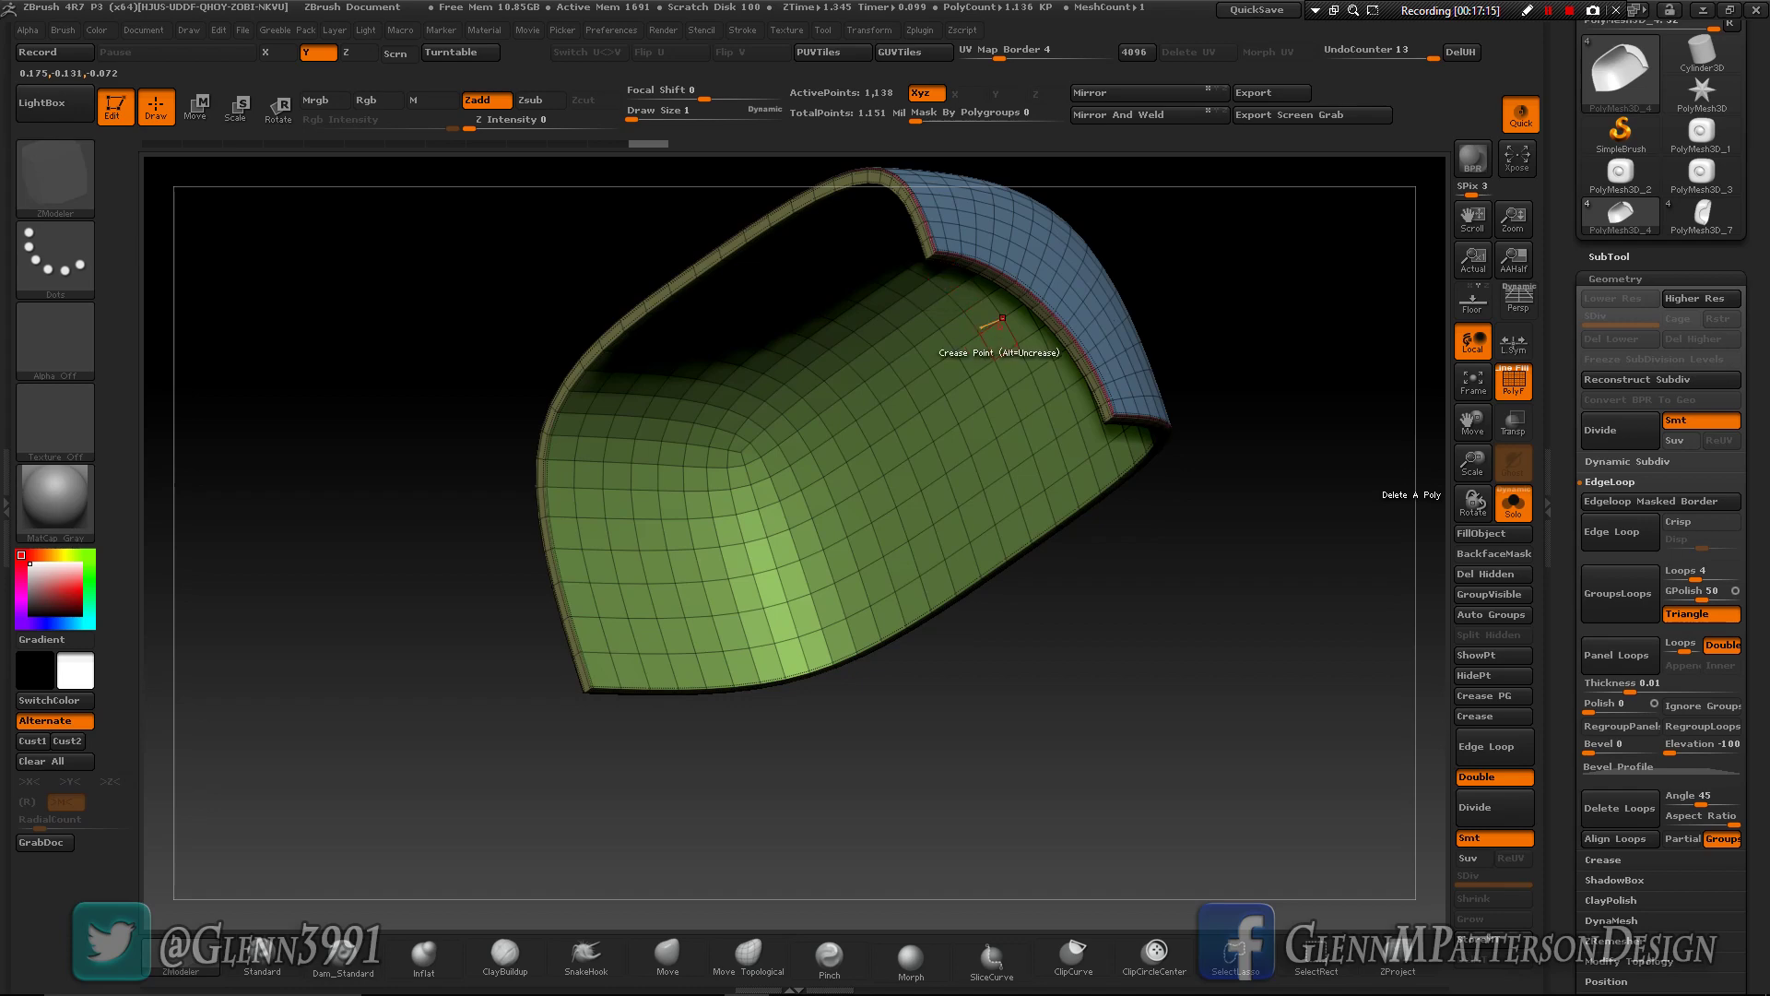
pyautogui.moveTo(1166, 445); pyautogui.dragTo(1127, 374)
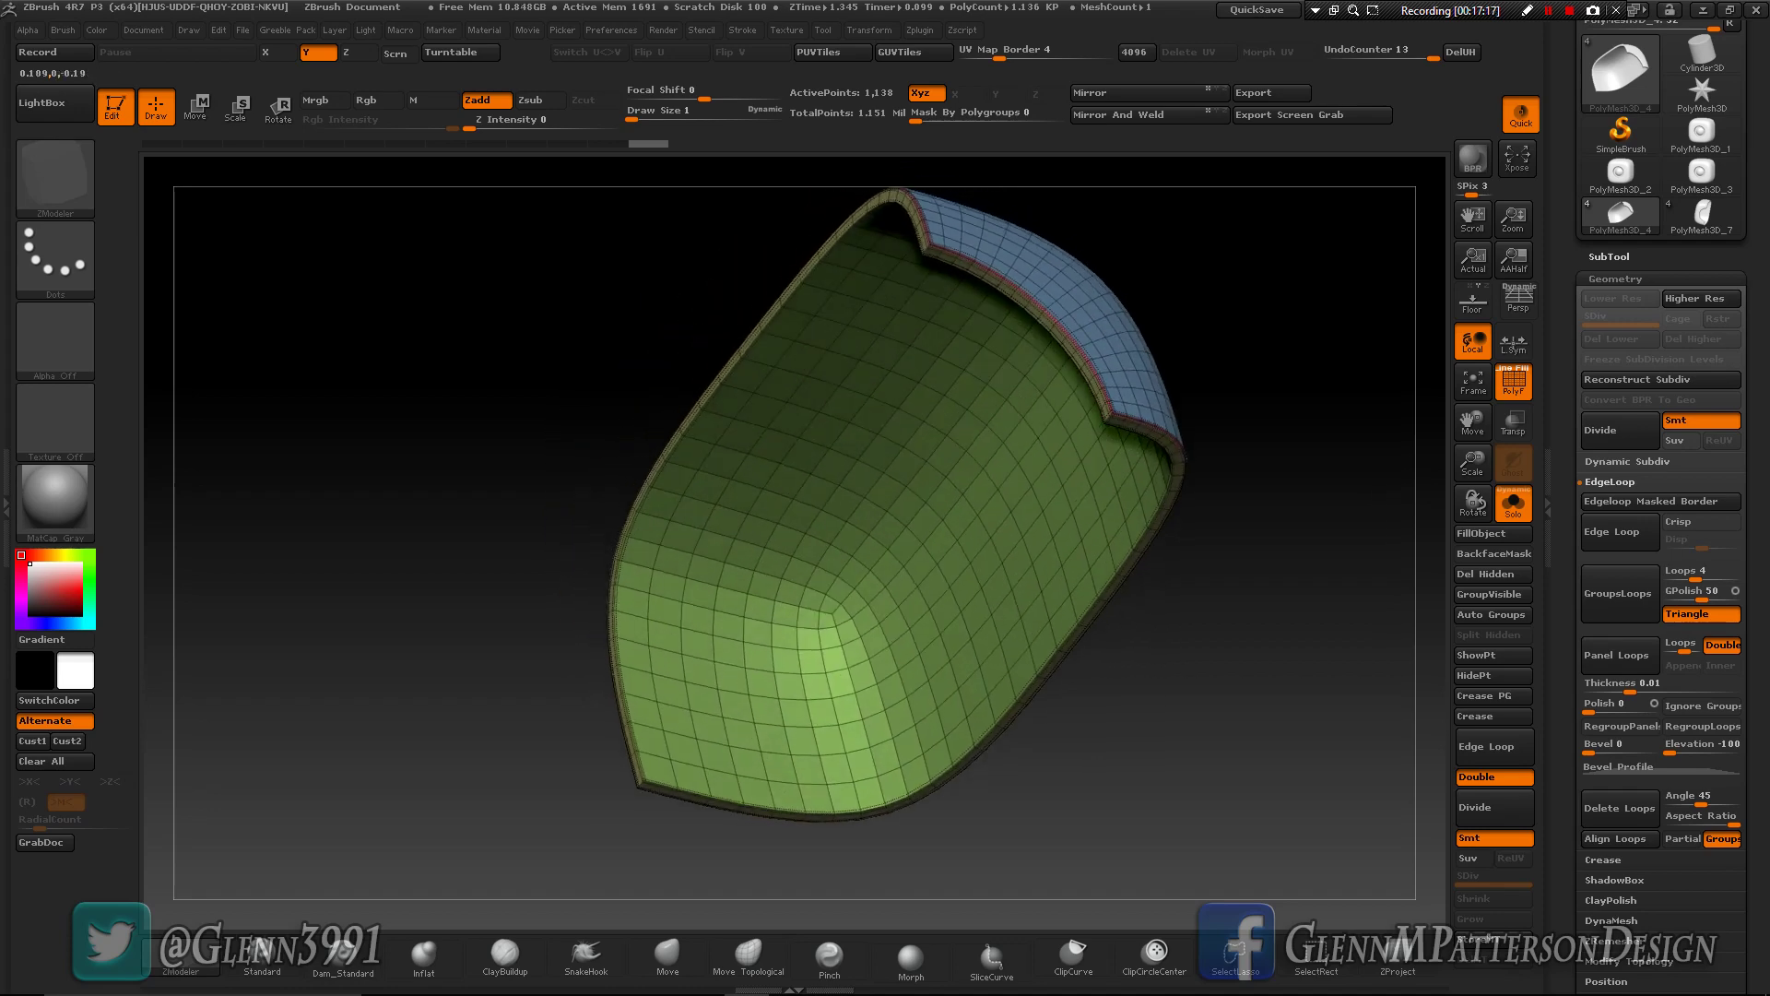
pyautogui.moveTo(1473, 463); pyautogui.dragTo(1475, 599)
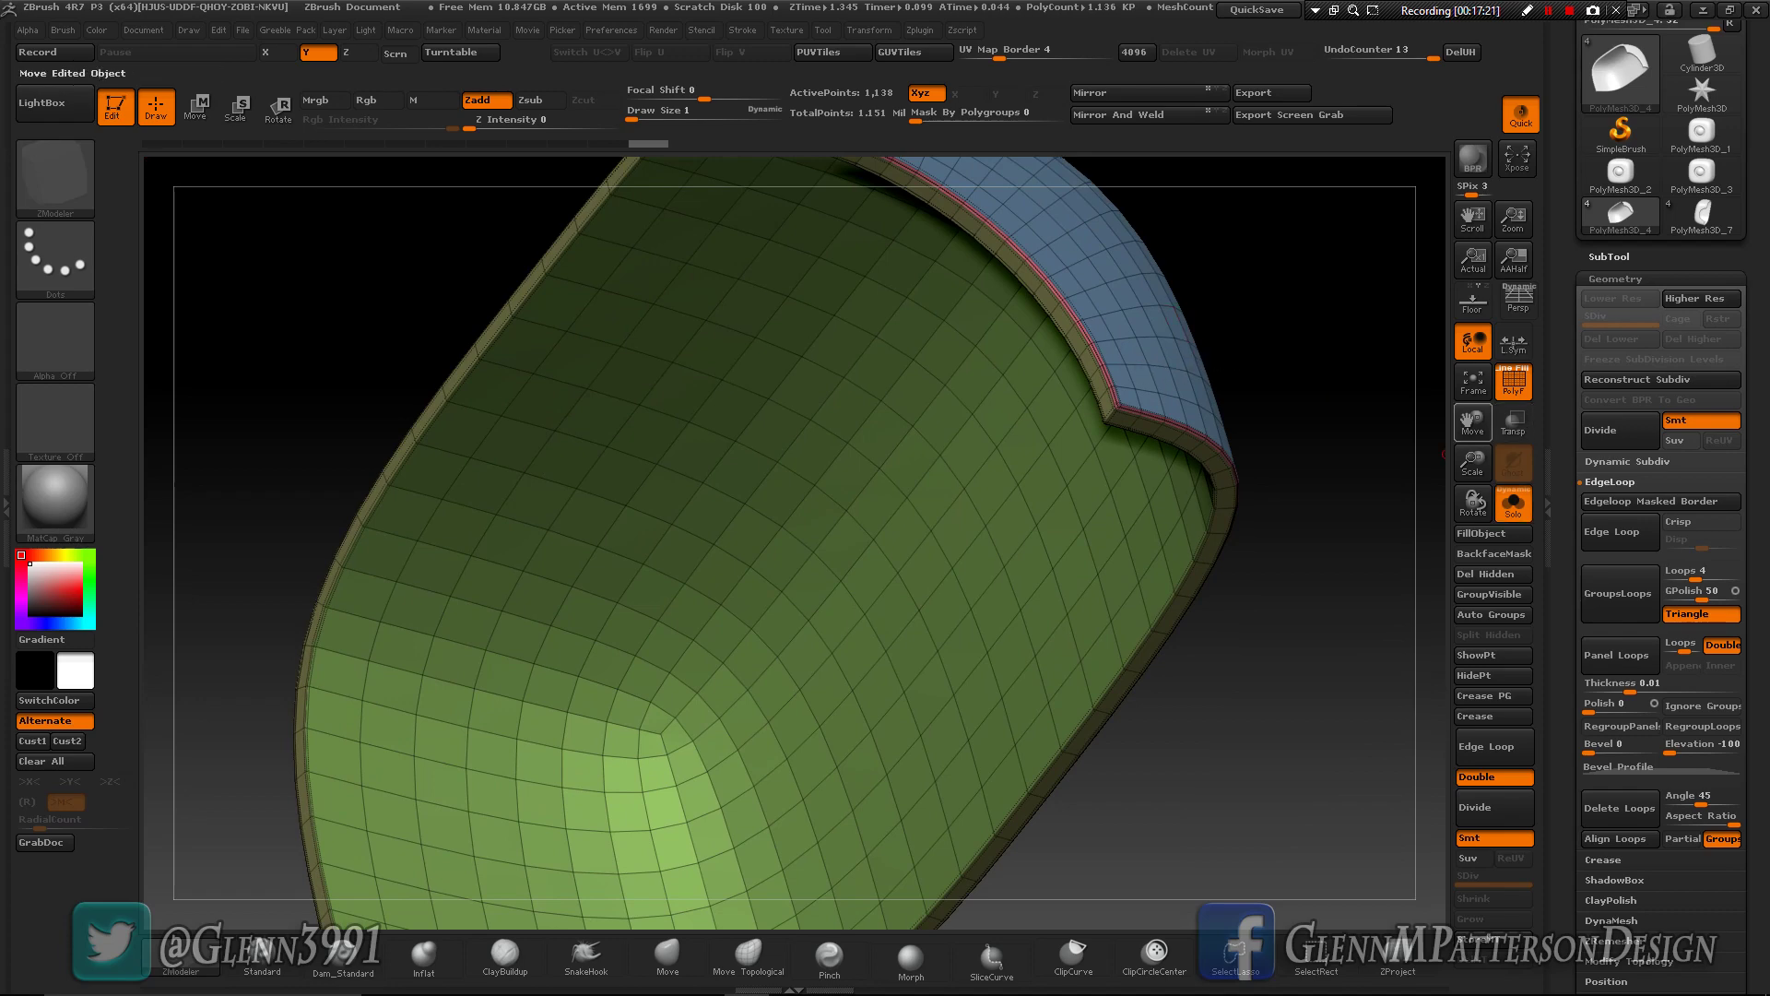
pyautogui.moveTo(1473, 422); pyautogui.dragTo(1503, 445)
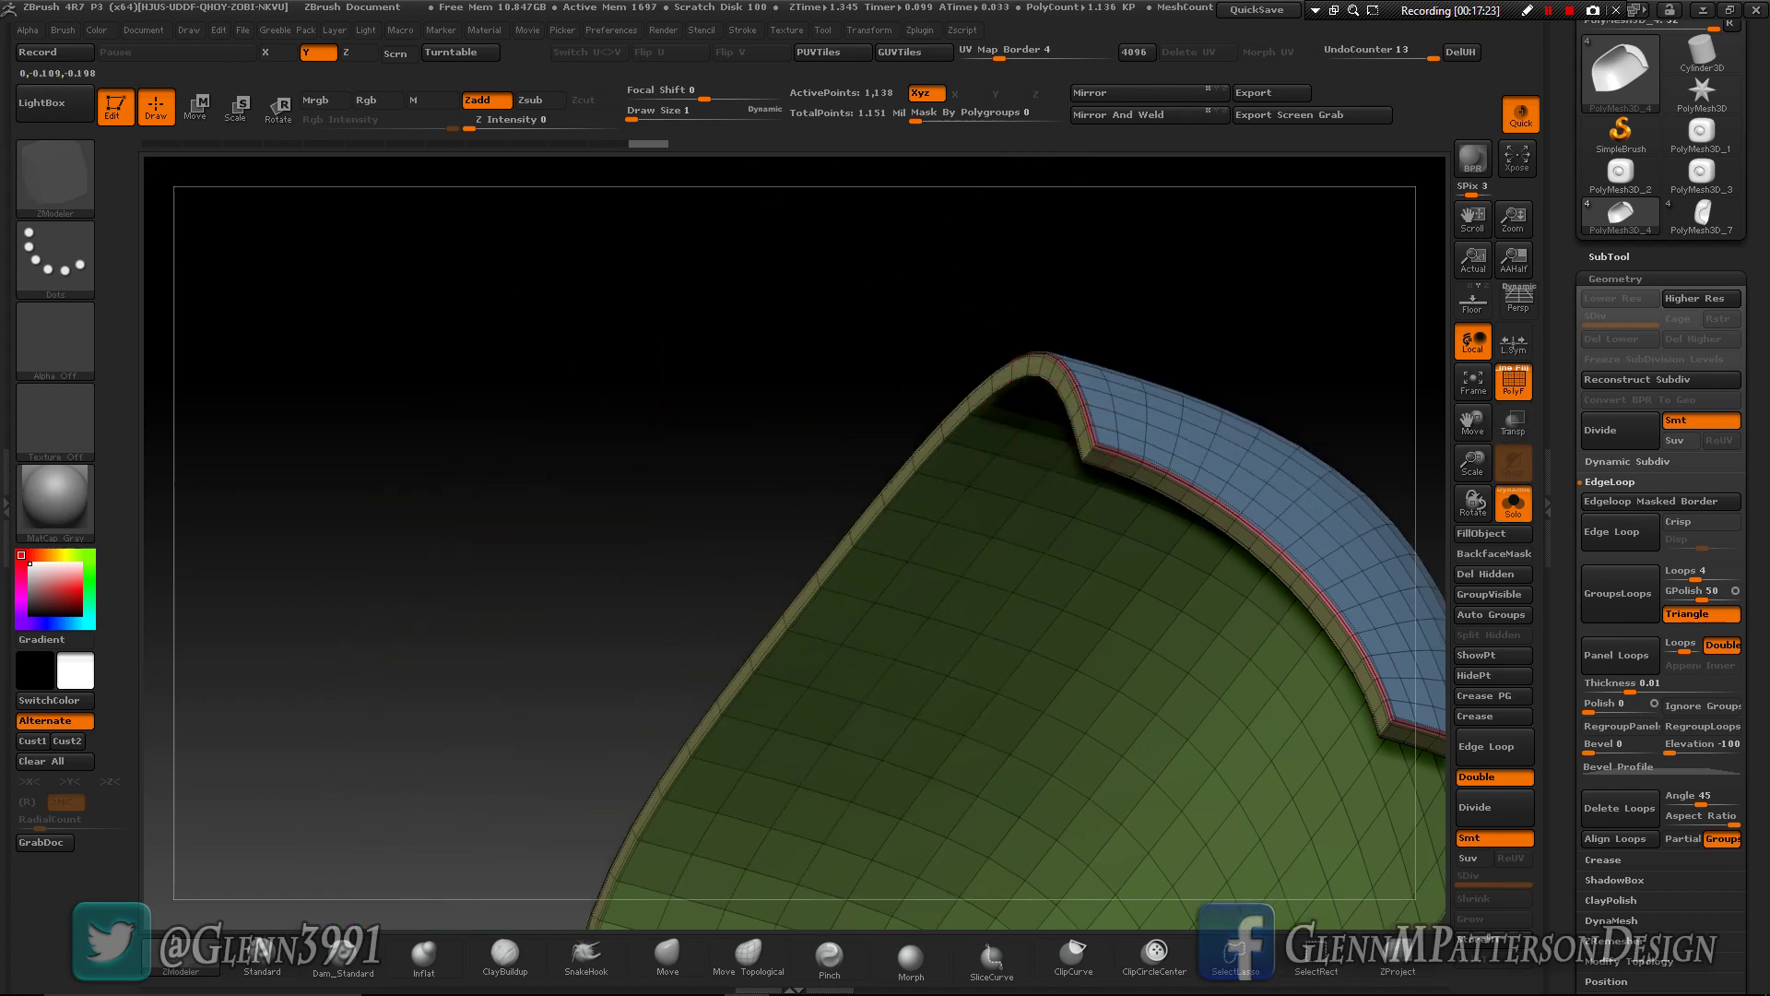
pyautogui.moveTo(885, 368); pyautogui.dragTo(931, 361)
pyautogui.moveTo(1473, 463); pyautogui.dragTo(1475, 627)
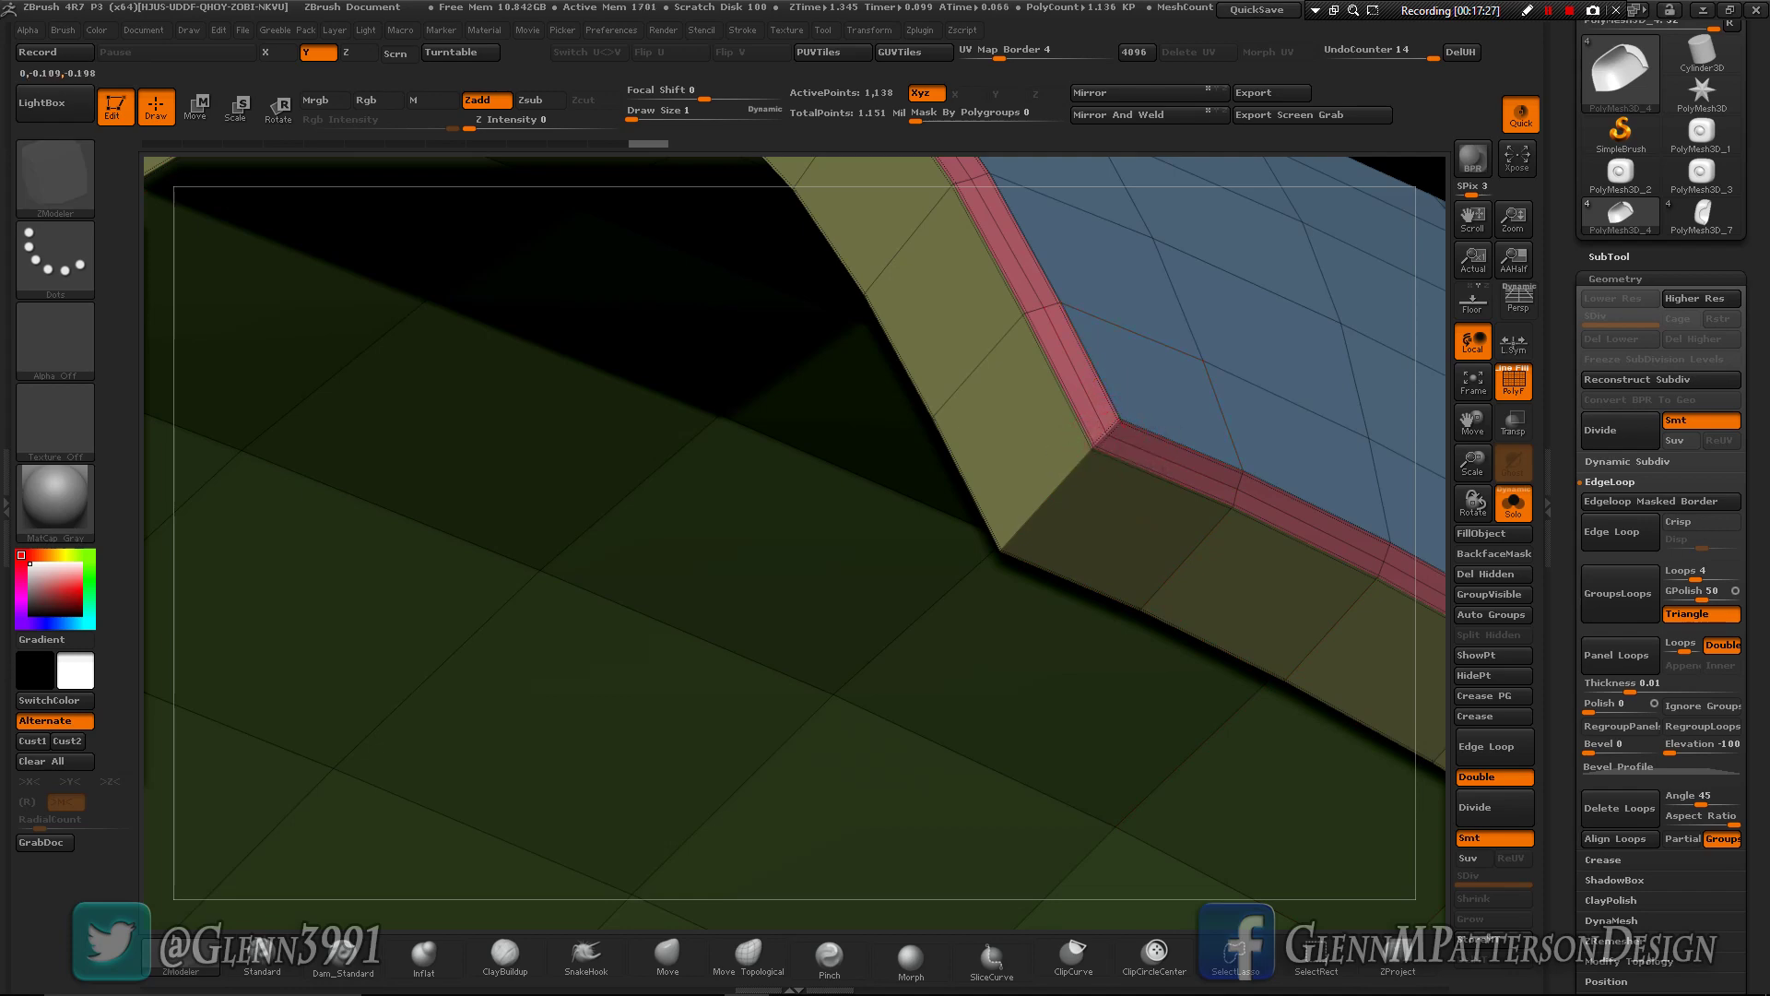
# - Crease the corner edge across the rim's thickness and the short bevel edges at the panel's far outer corner
pyautogui.moveTo(1472, 456); pyautogui.dragTo(1515, 353)
pyautogui.moveTo(1467, 419); pyautogui.dragTo(1502, 318)
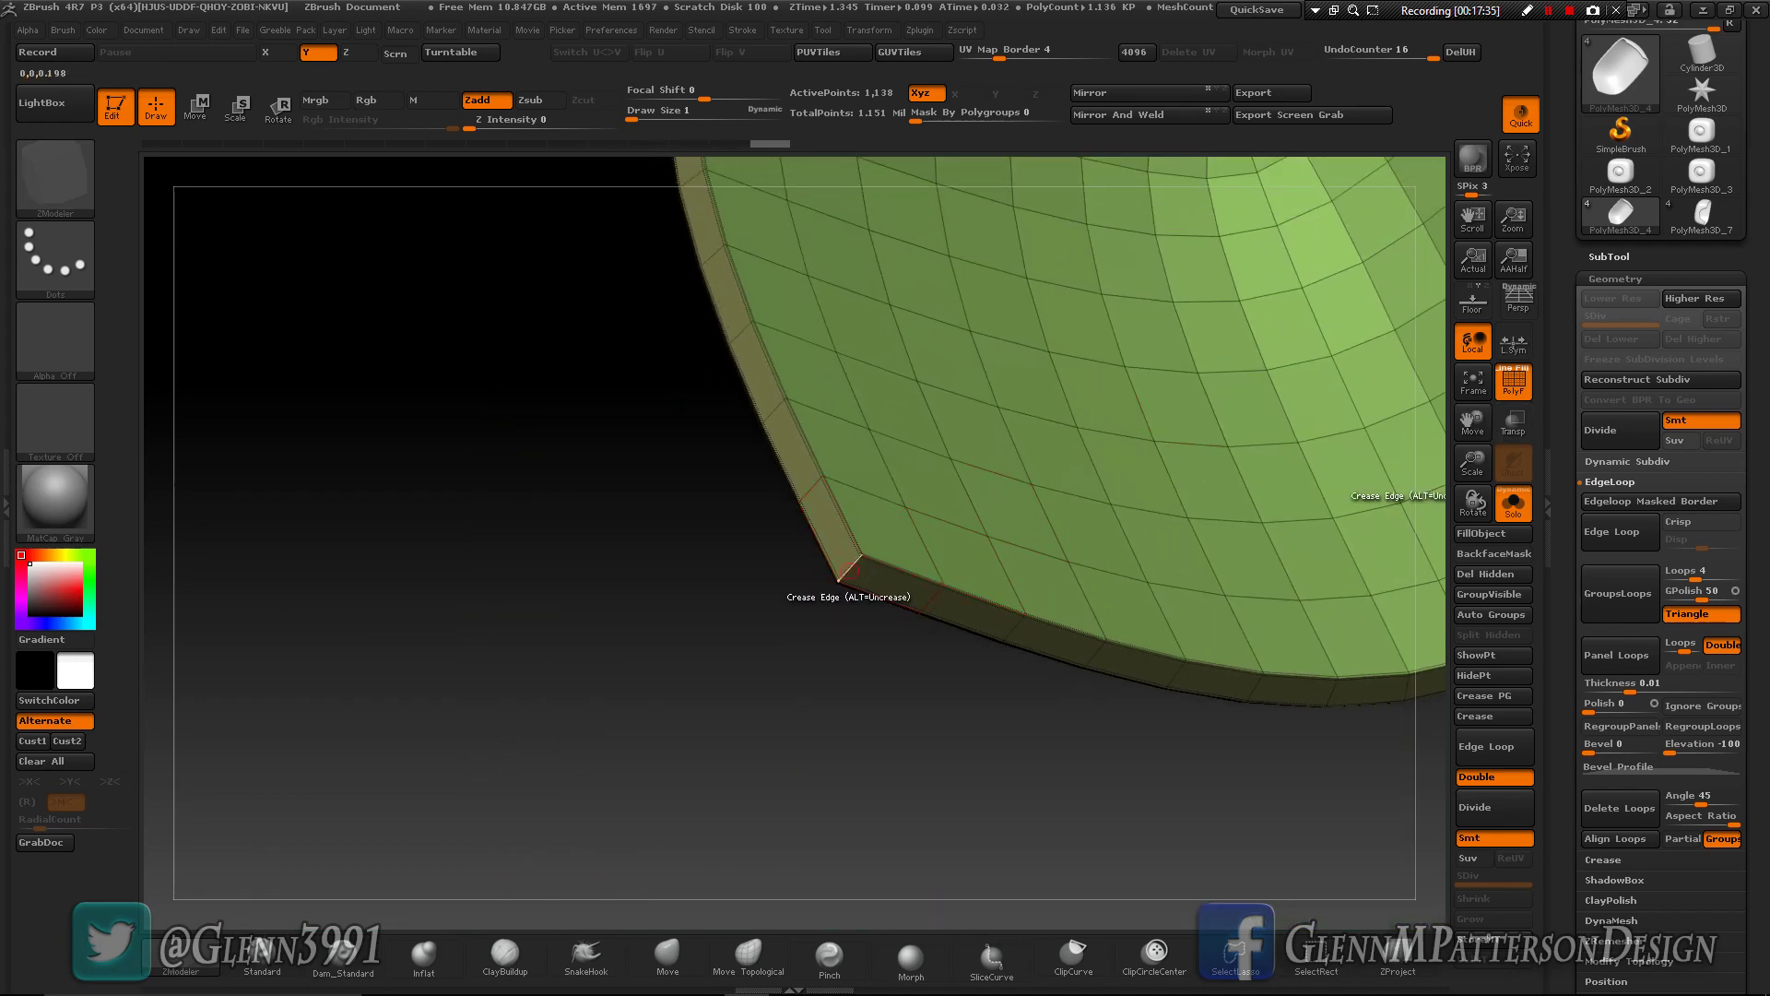
pyautogui.click(849, 571)
pyautogui.moveTo(1472, 505); pyautogui.dragTo(1474, 586)
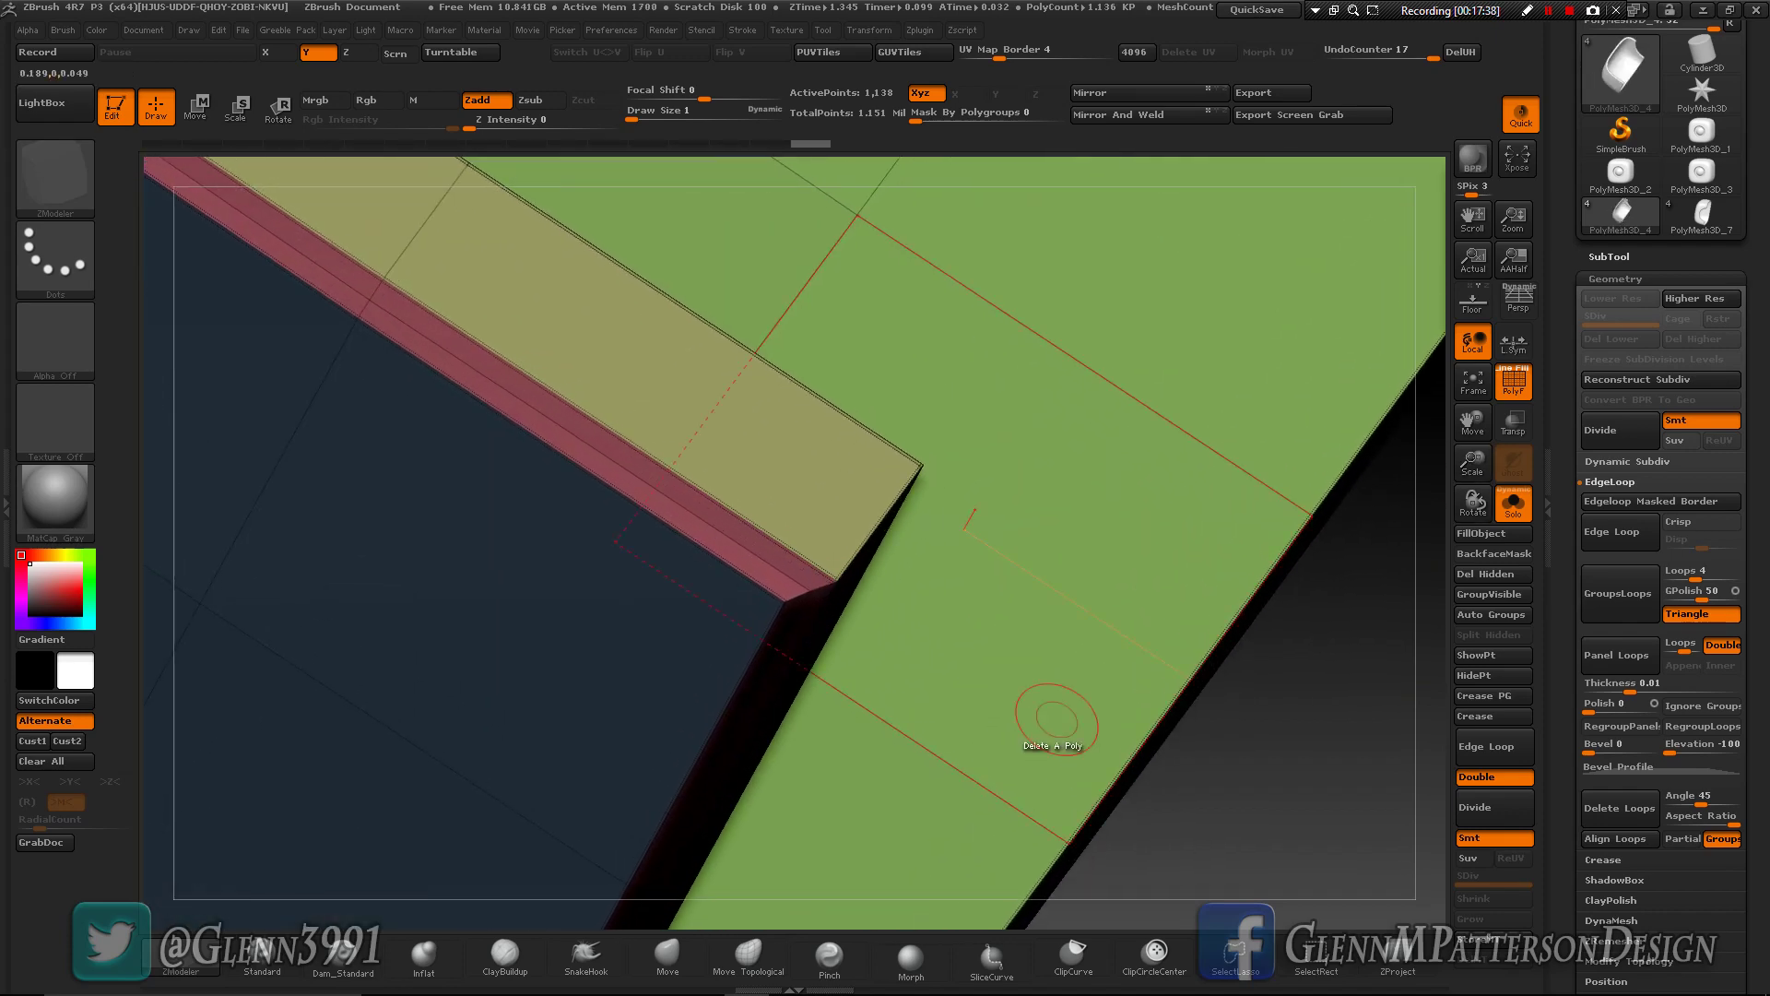
pyautogui.click(819, 584)
pyautogui.click(797, 594)
pyautogui.moveTo(1472, 503); pyautogui.dragTo(1411, 433)
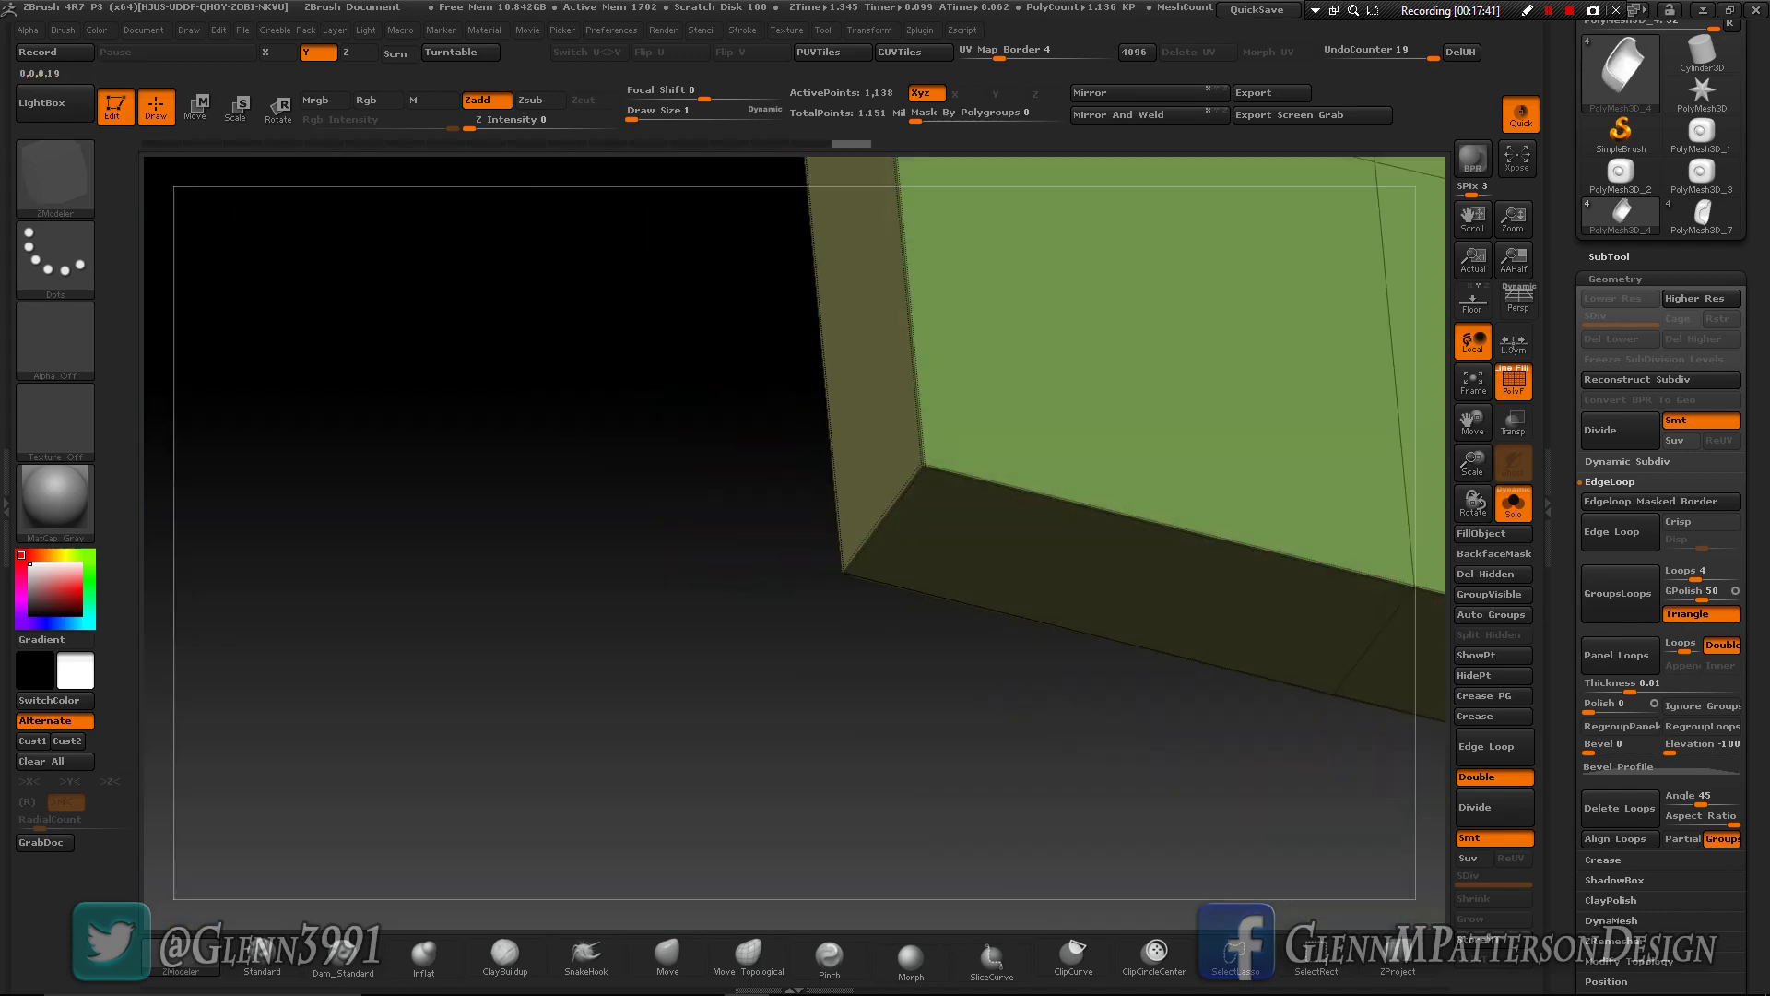
# - Show all the other panels again, hide the polyframe, and subdivide the creased panel to check its seams
pyautogui.click(1472, 380)
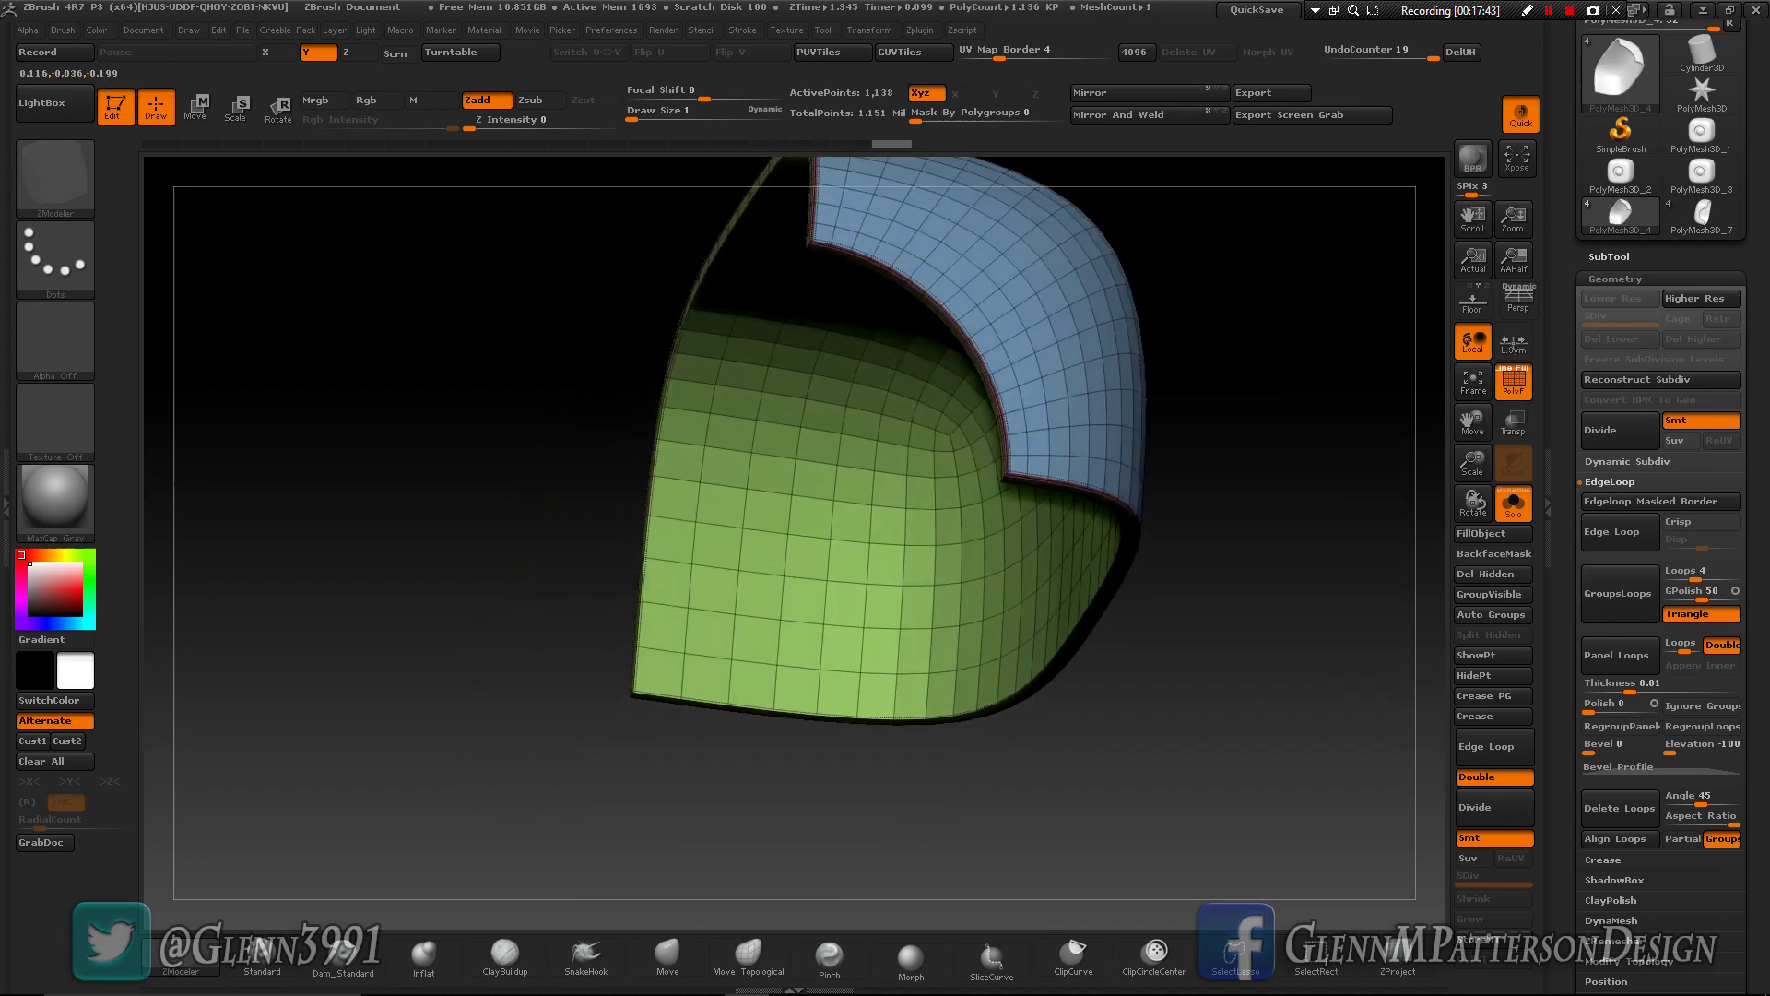
pyautogui.moveTo(1472, 503); pyautogui.dragTo(1489, 493)
pyautogui.click(1513, 503)
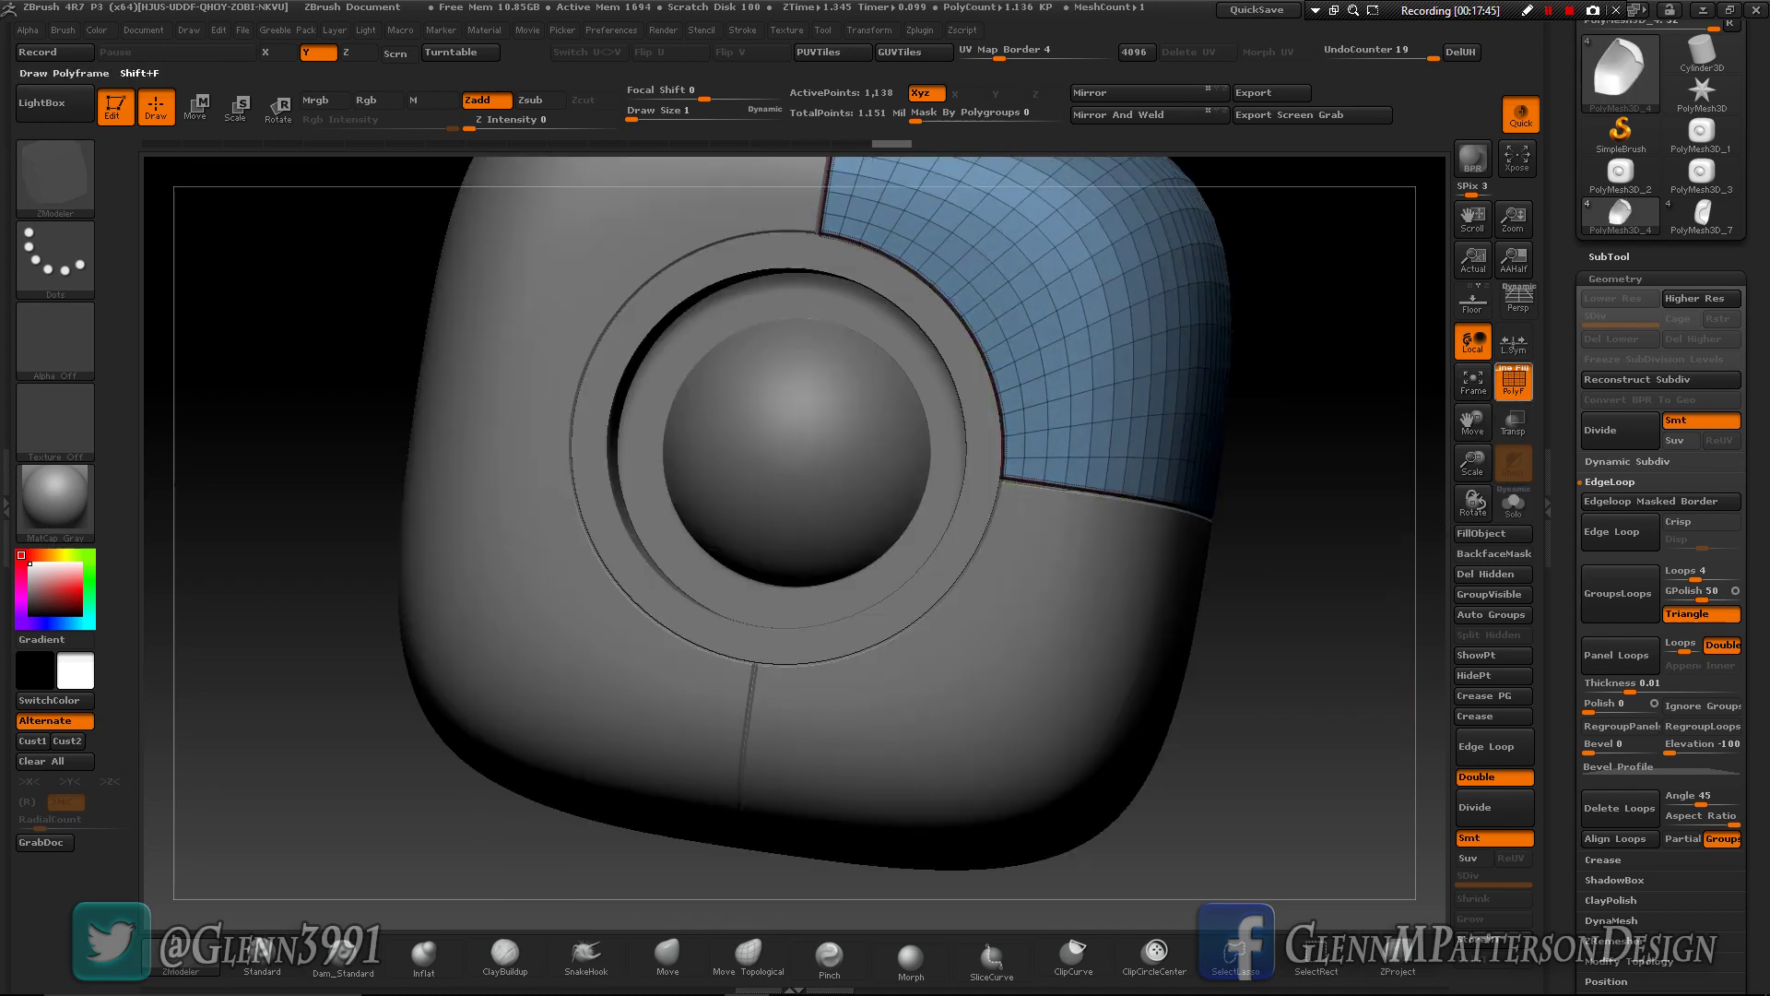
pyautogui.click(1513, 380)
pyautogui.press('d')
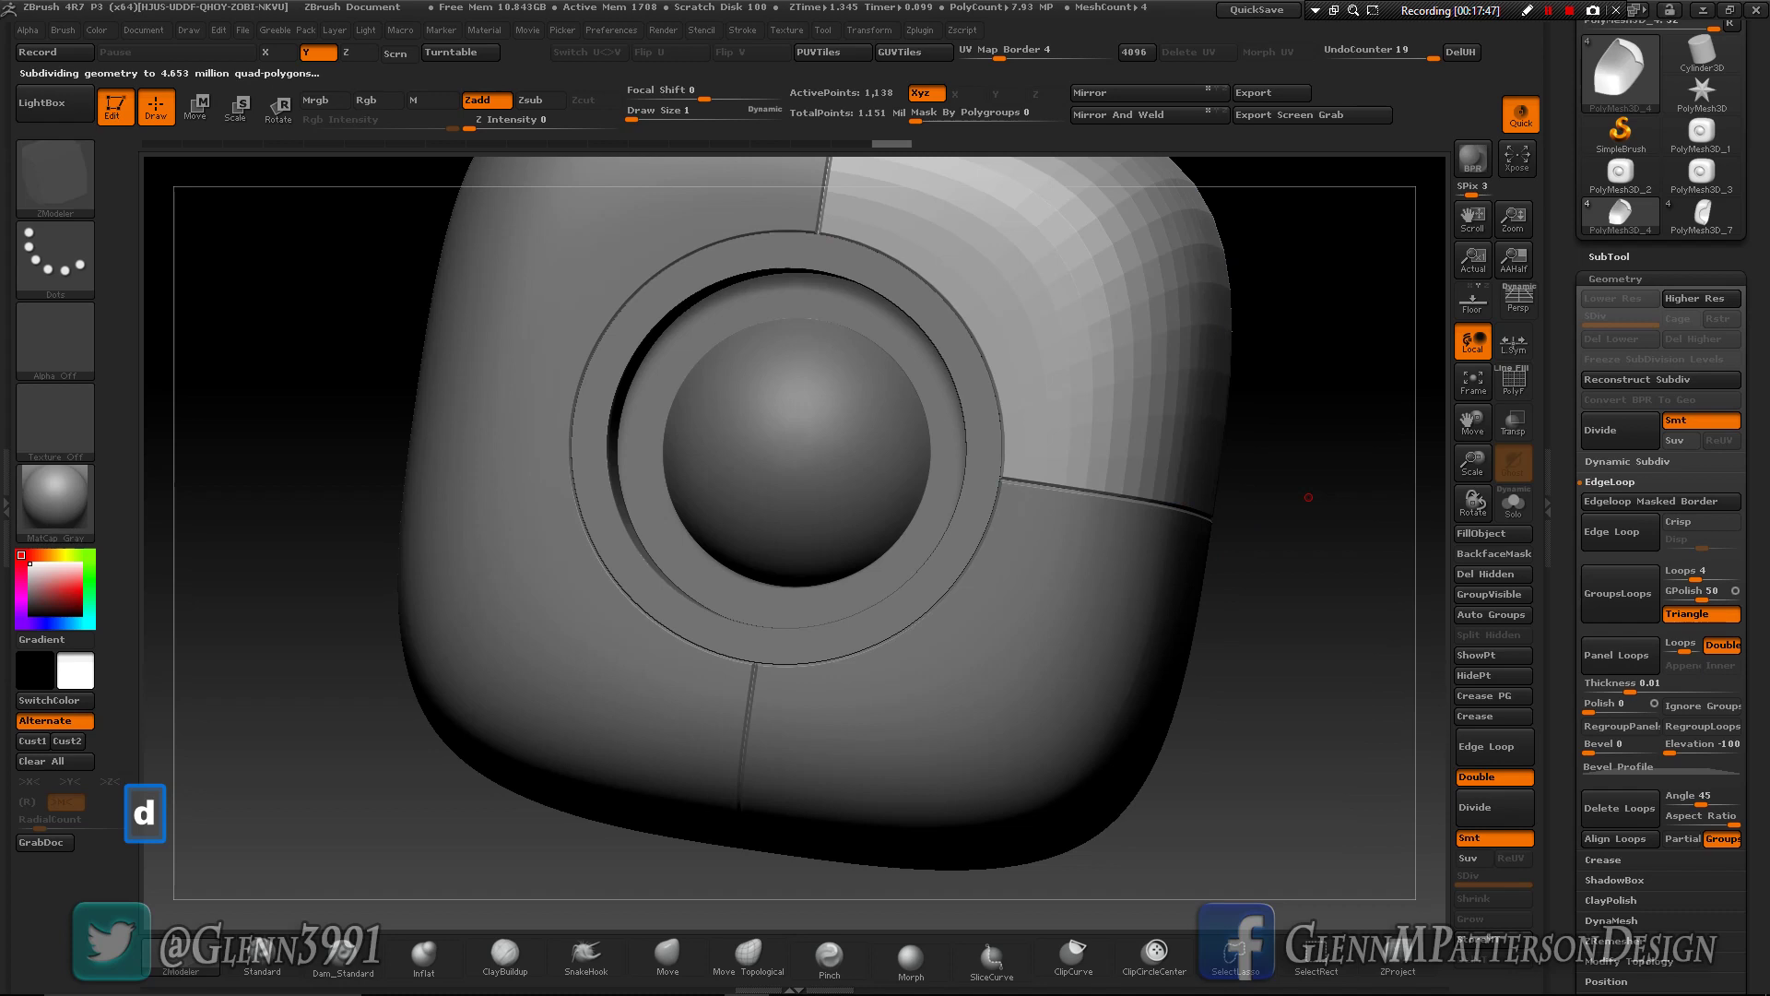
pyautogui.moveTo(1308, 497); pyautogui.dragTo(1134, 537)
pyautogui.moveTo(1089, 537); pyautogui.dragTo(1199, 581, button='right')
pyautogui.moveTo(1079, 530)
pyautogui.mouseDown()
pyautogui.moveTo(1253, 534)
pyautogui.moveTo(958, 539)
pyautogui.moveTo(1000, 580)
pyautogui.moveTo(1097, 557)
pyautogui.mouseUp()
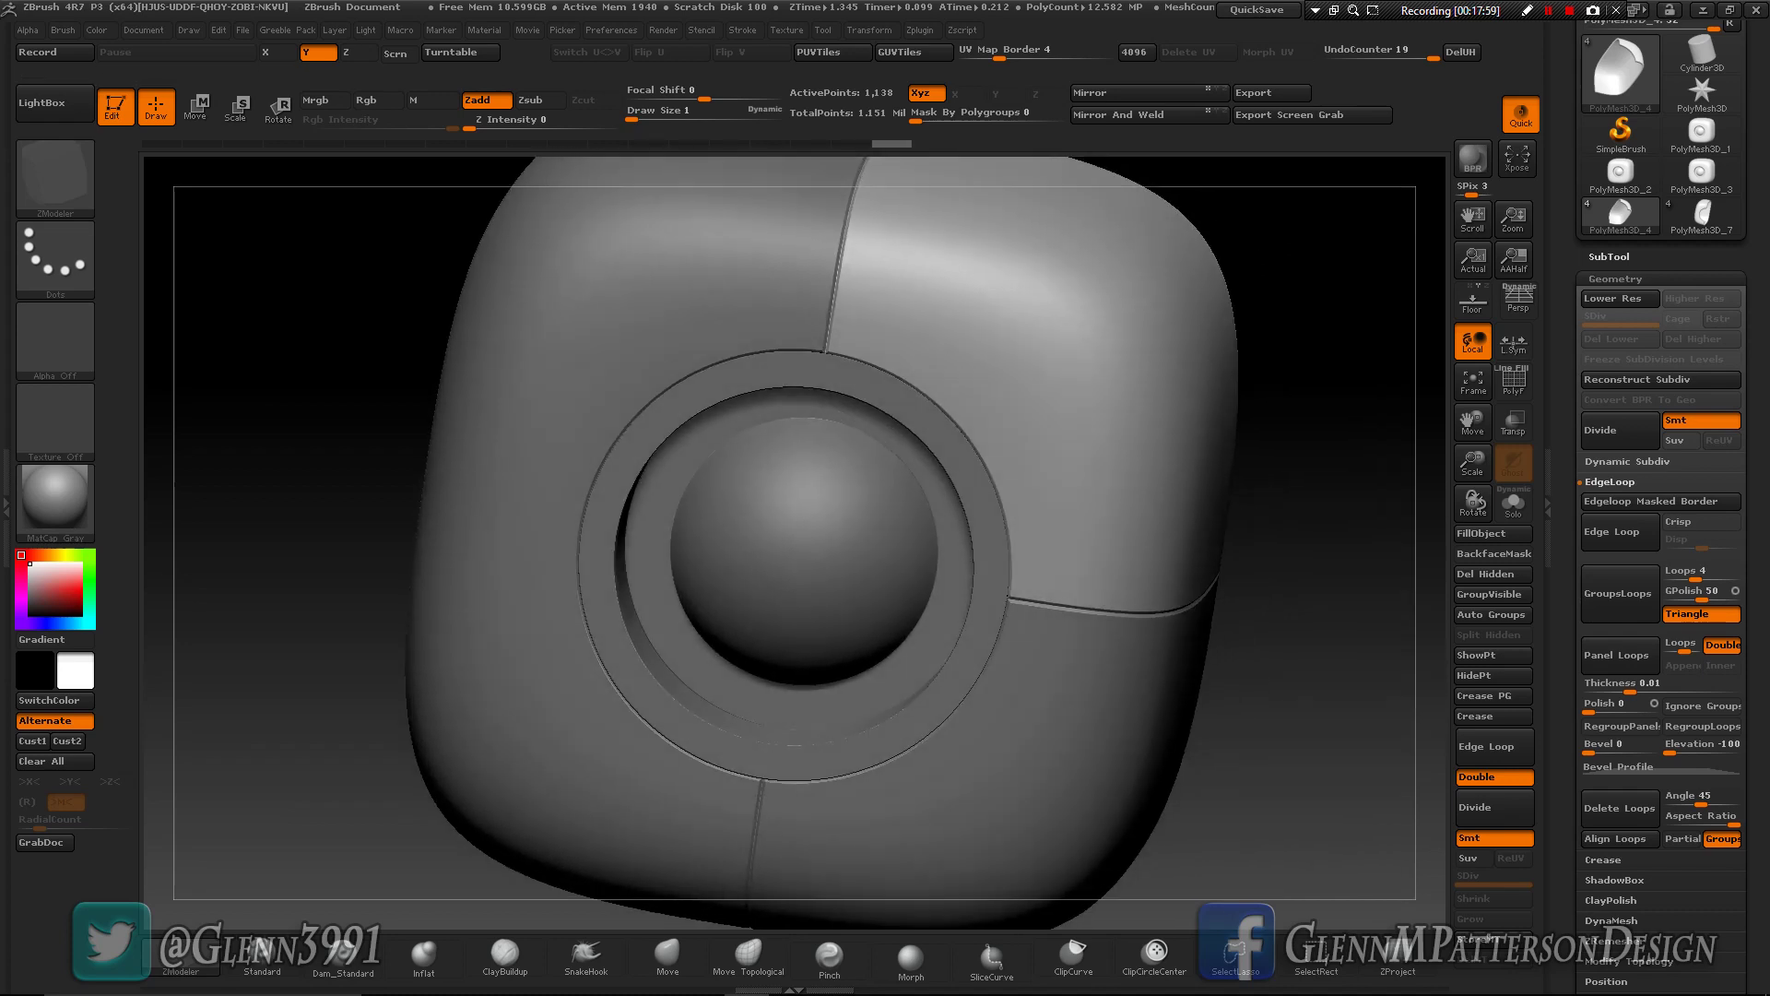
pyautogui.moveTo(1143, 542); pyautogui.dragTo(1097, 542, button='right')
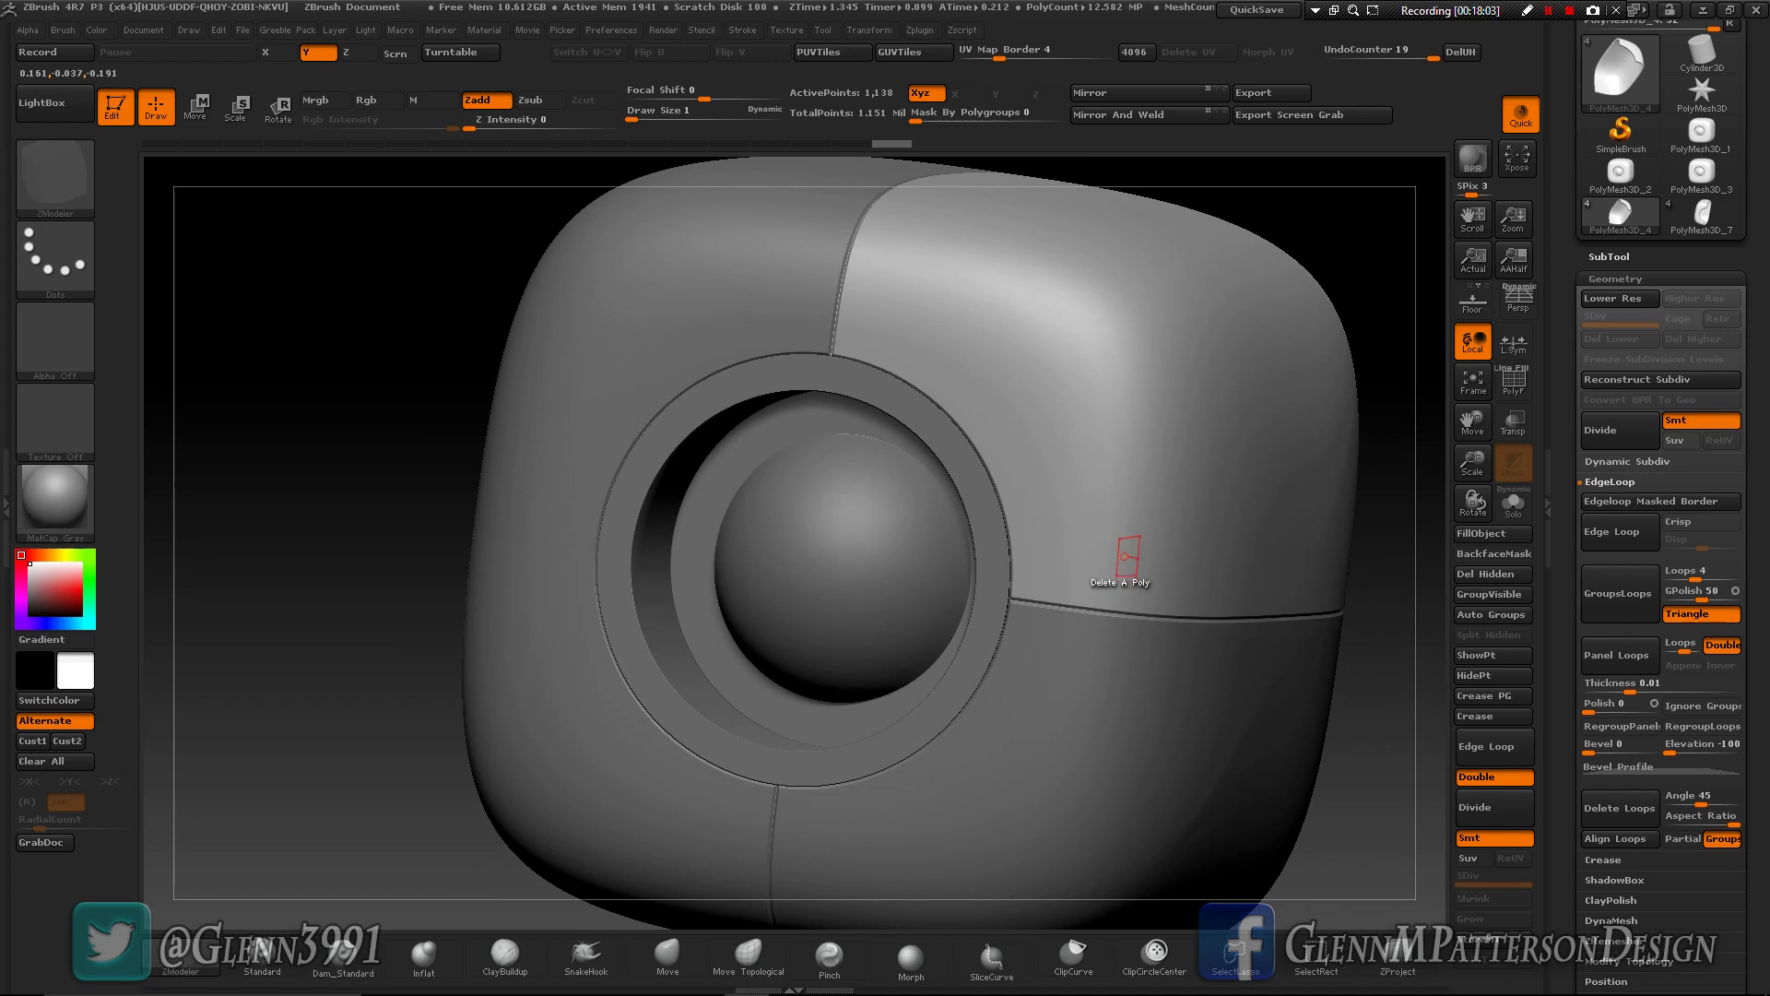